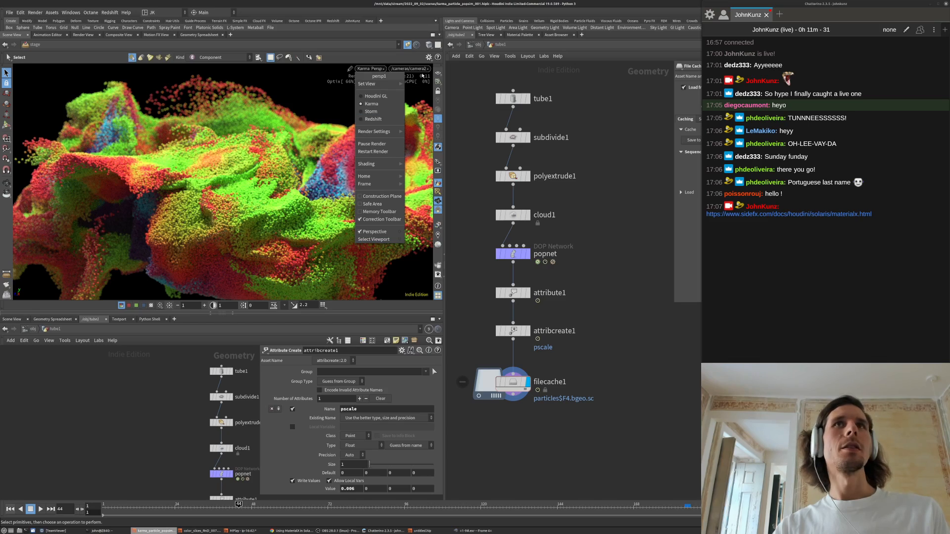
- Look through /cameras/camera1 in the Karma viewport
click(422, 71)
click(423, 70)
click(422, 92)
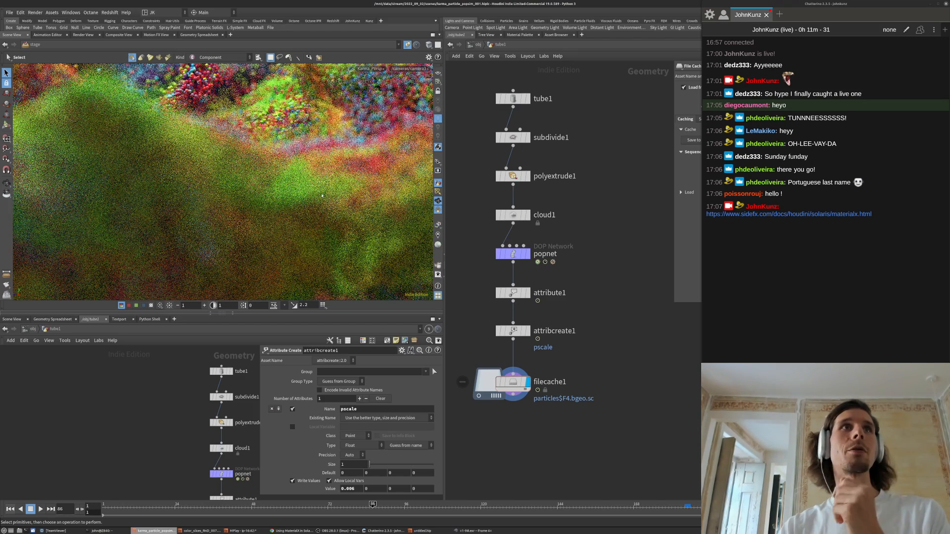
- Examine the coloured particle surface in the Karma viewport from a closer, different angle
key(Escape)
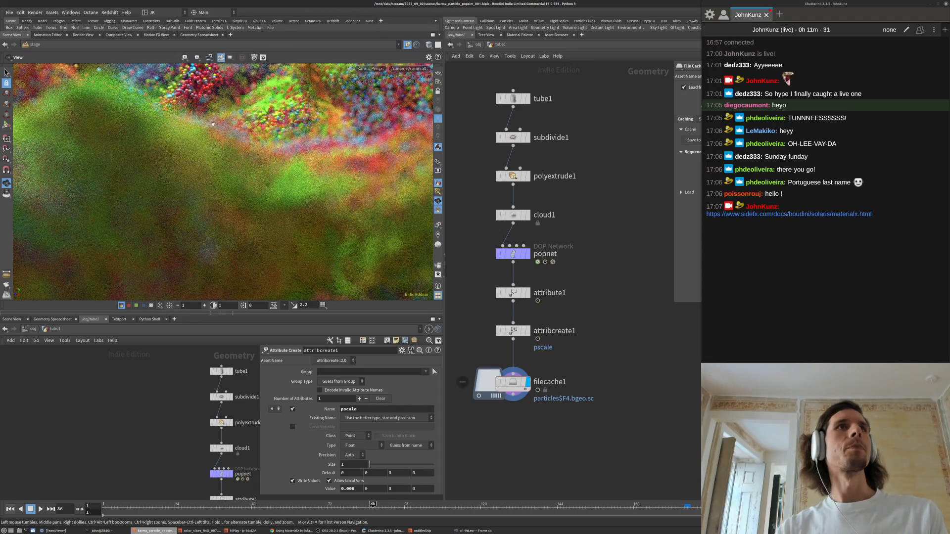
drag(218, 143, 270, 133)
middle_drag(270, 133, 217, 187)
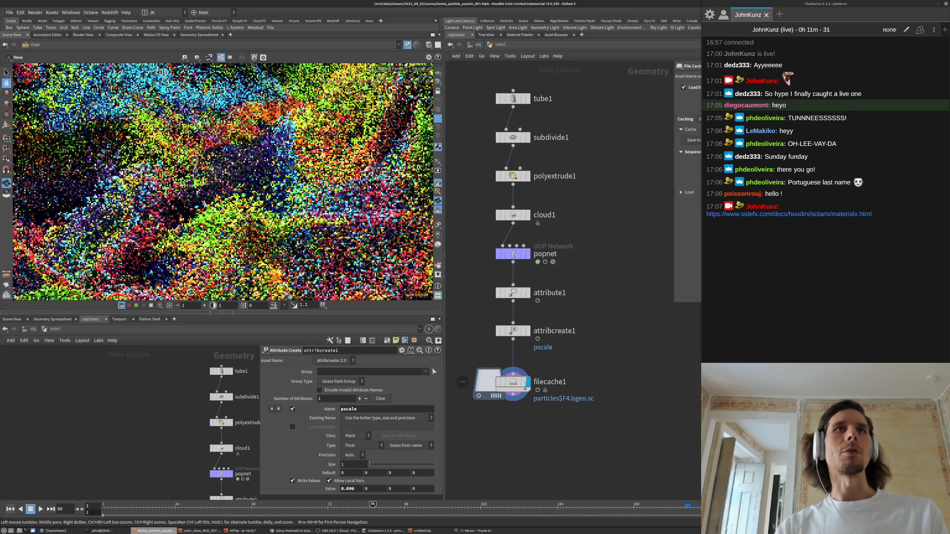
middle_drag(217, 187, 200, 173)
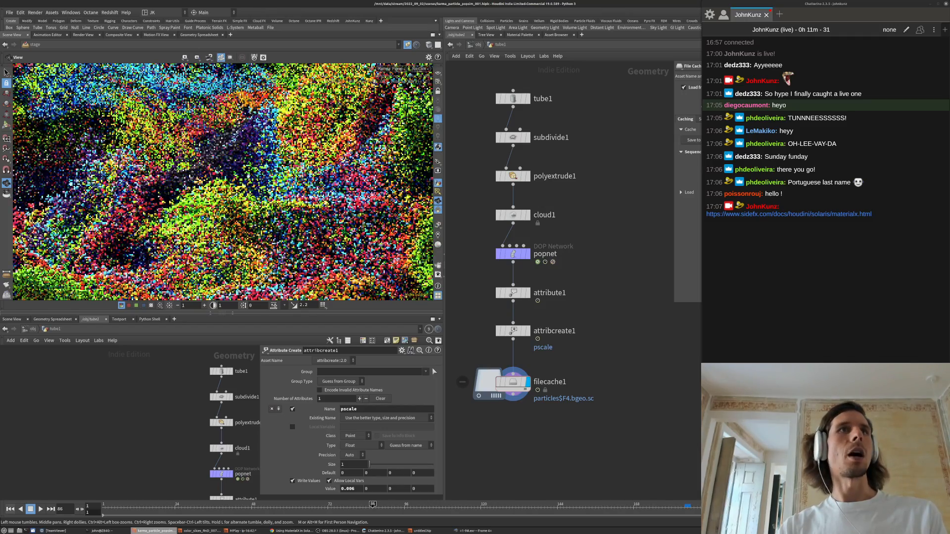
middle_drag(274, 203, 315, 223)
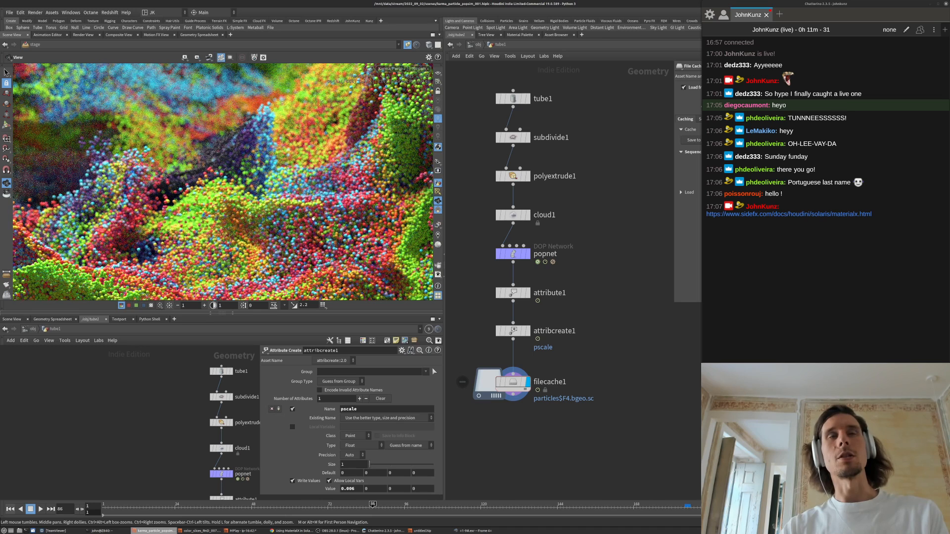
- Set Karma's Diffuse Limit to 99 in the viewport's display options
key(s)
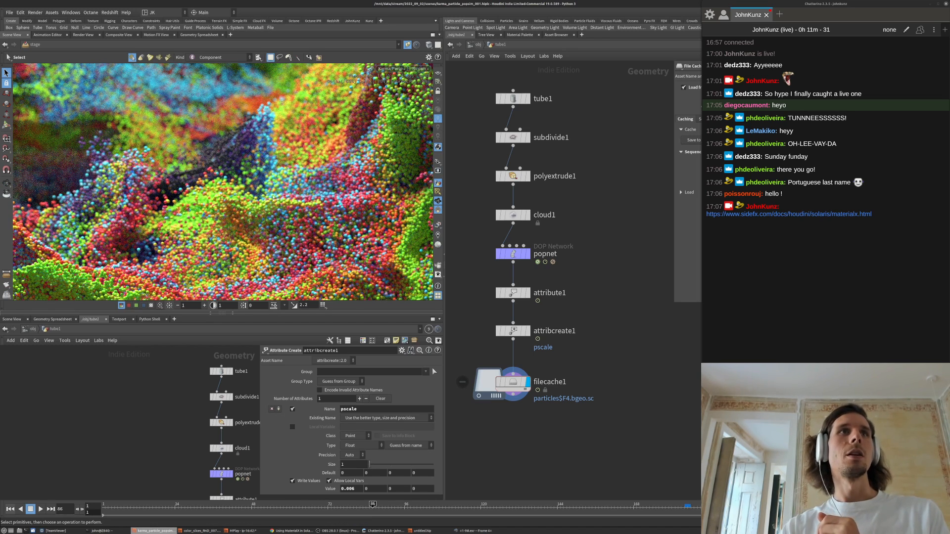
key(d)
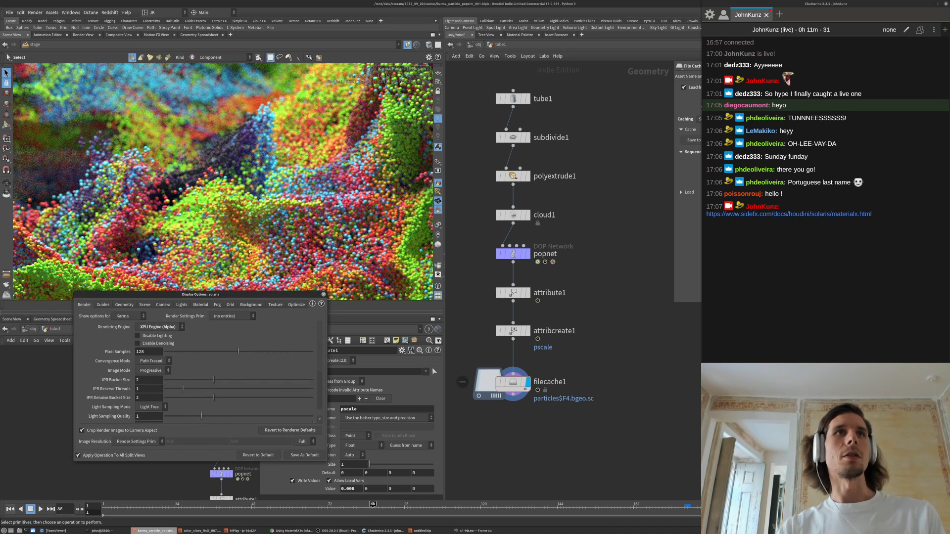
scroll(151, 384, down, 5)
click(148, 393)
text(4)
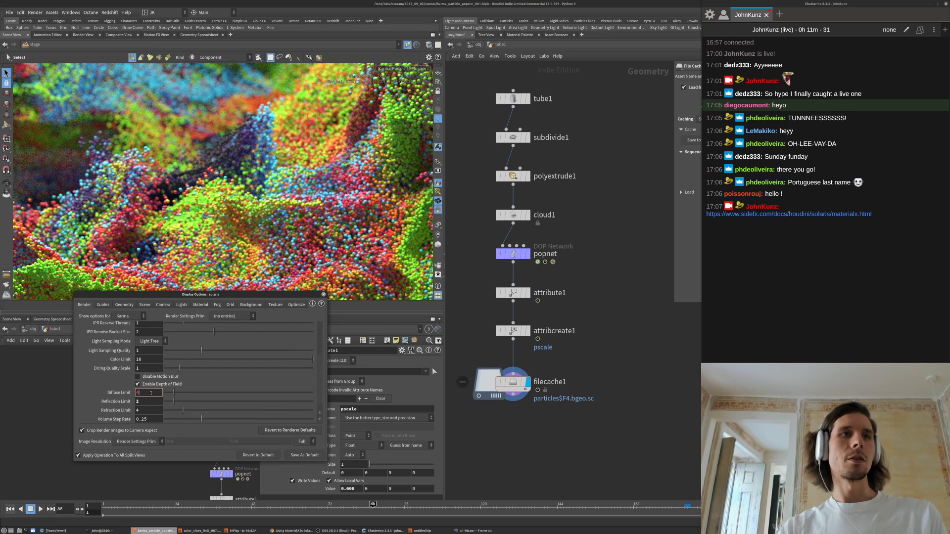
text(9)
key(Return)
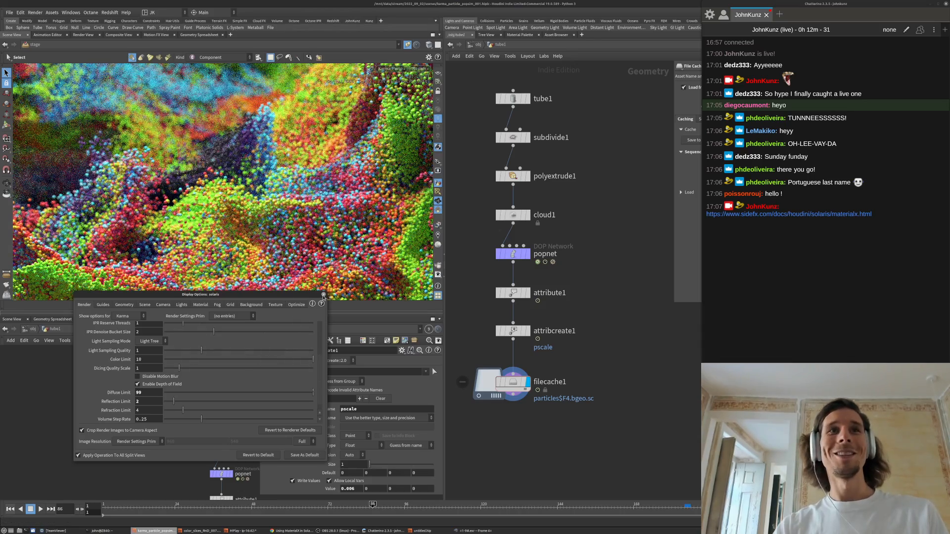
key(Escape)
- Reframe the Karma viewport on the green particle ridge to inspect its bounce lighting
key(Escape)
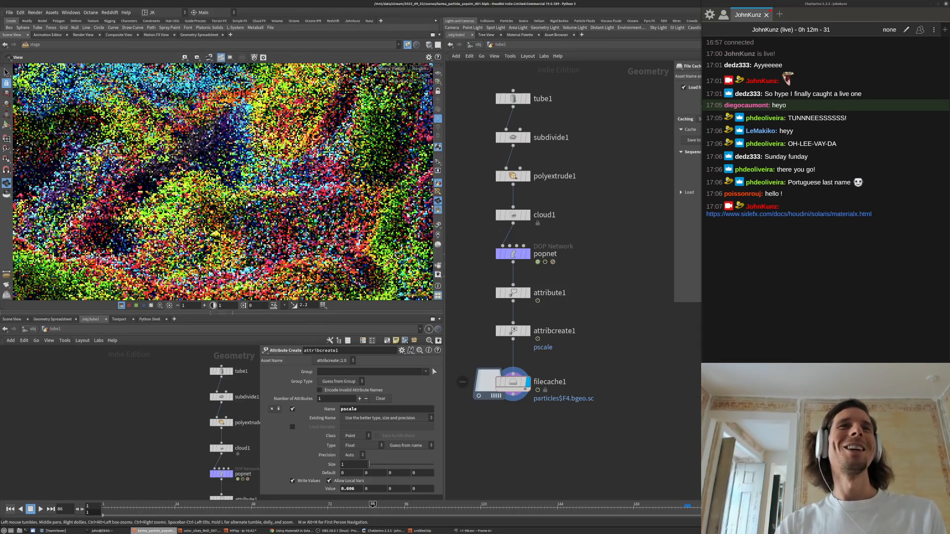
drag(310, 254, 361, 163)
drag(230, 228, 74, 213)
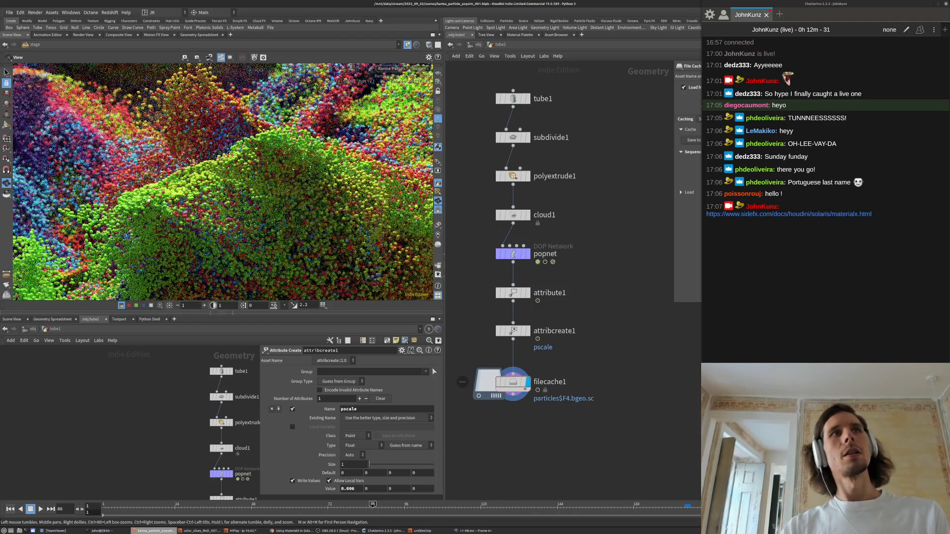
key(s)
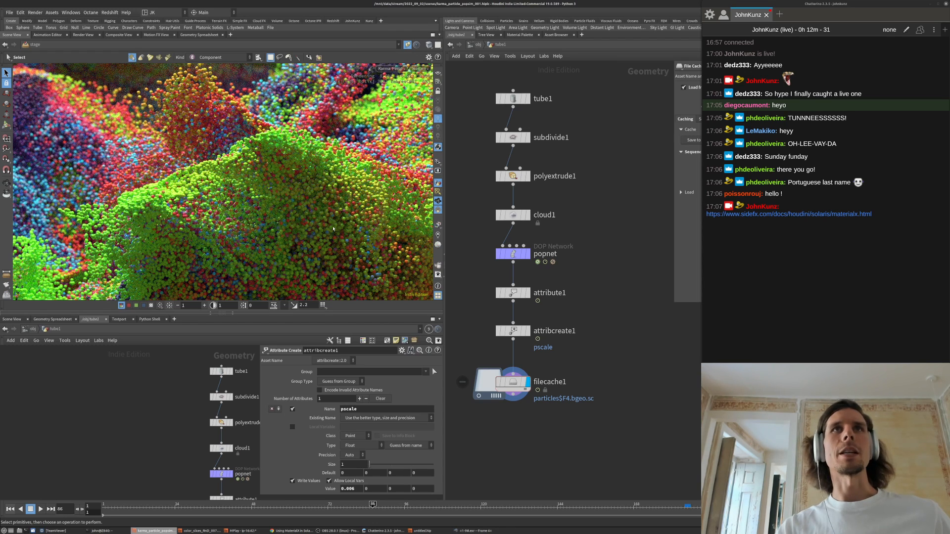
- Switch Karma's rendering engine to CPU Engine in the viewport's display options
click(391, 69)
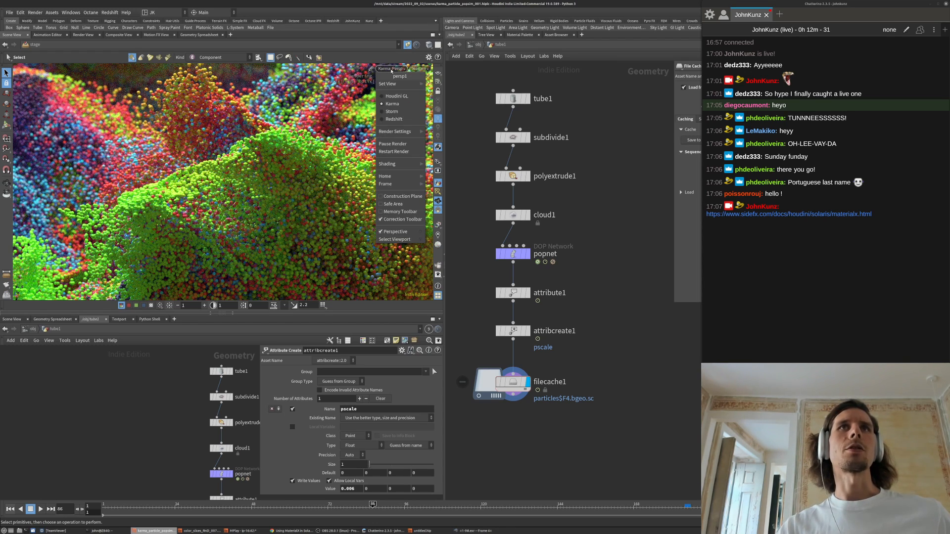
key(Escape)
key(d)
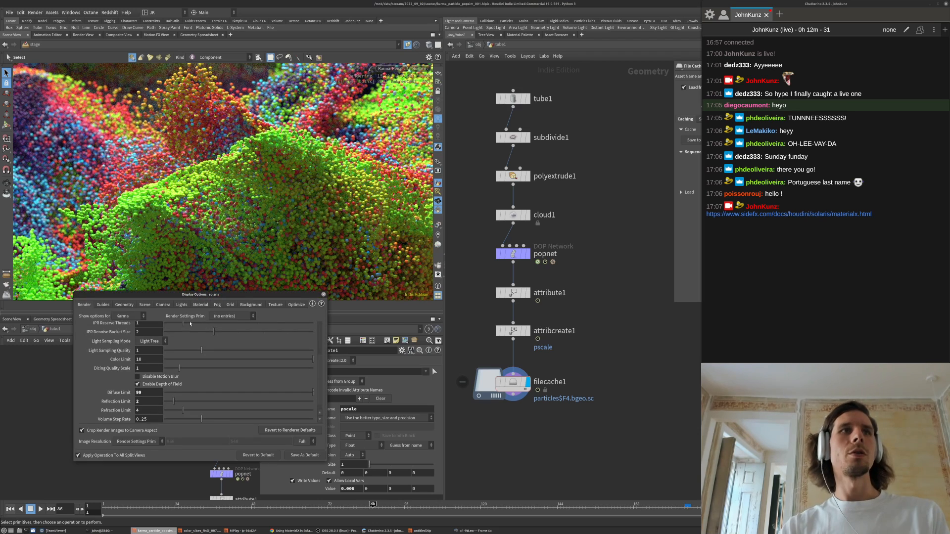
scroll(168, 327, up, 3)
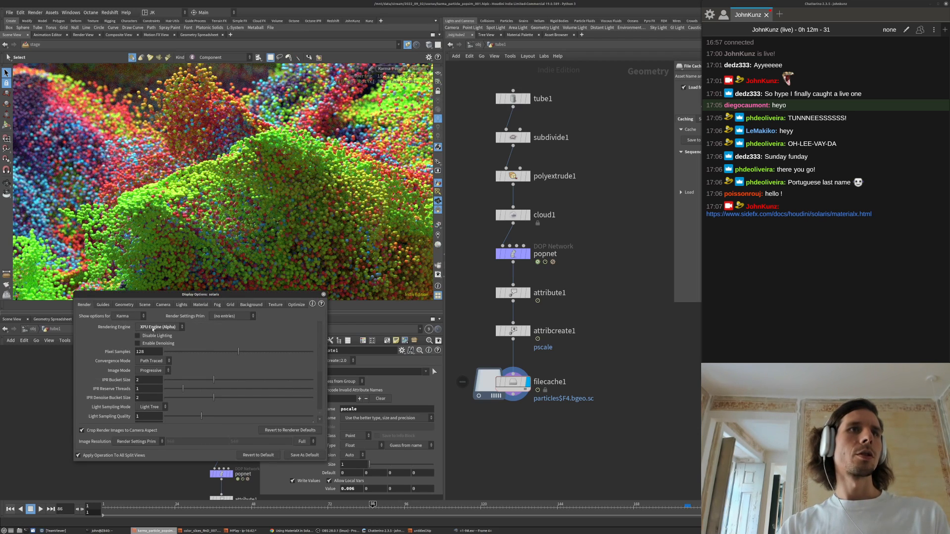
click(155, 327)
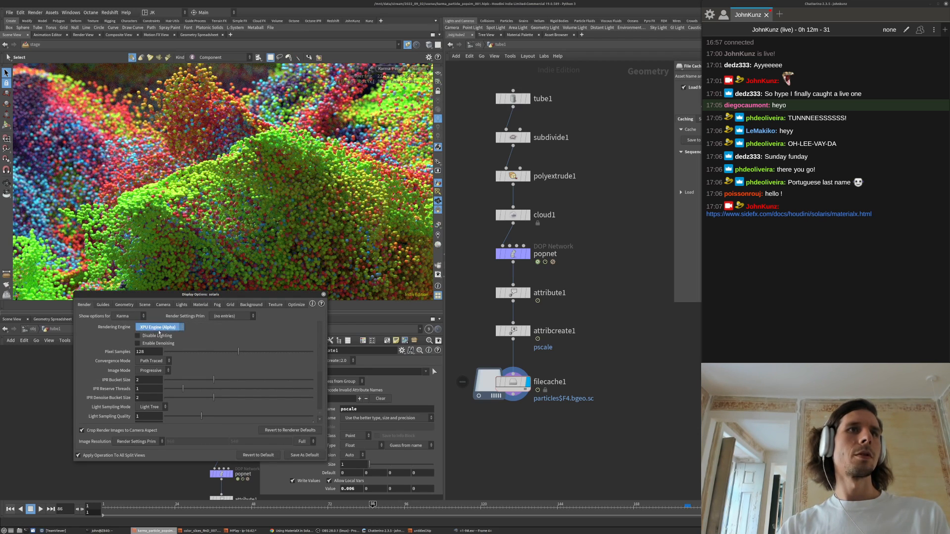
click(153, 337)
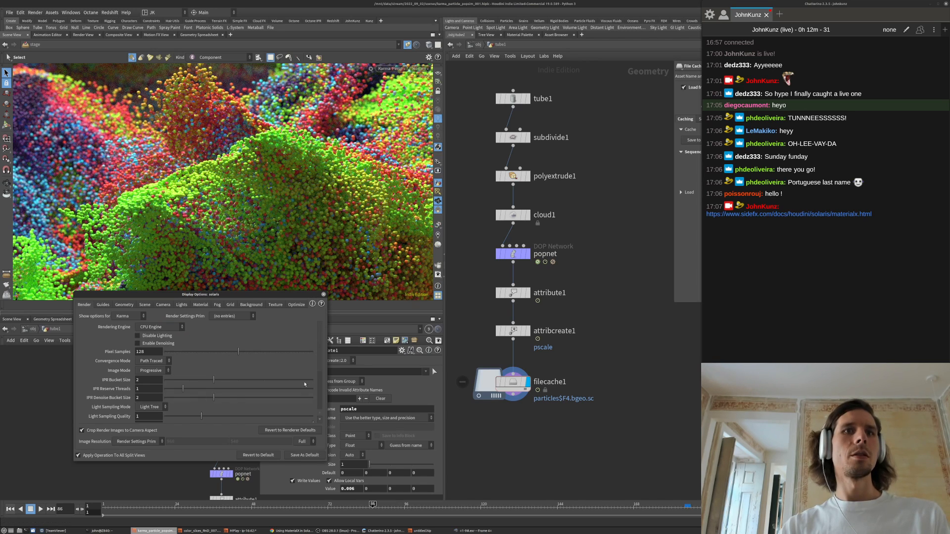
click(323, 294)
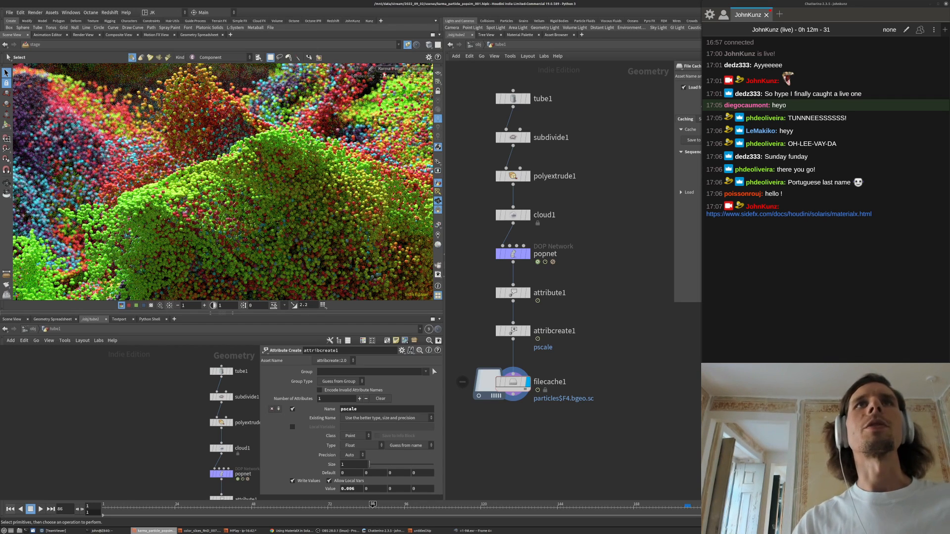
- Switch Karma's rendering engine back to XPU Engine (Alpha) in the viewport's display options
click(387, 69)
click(297, 97)
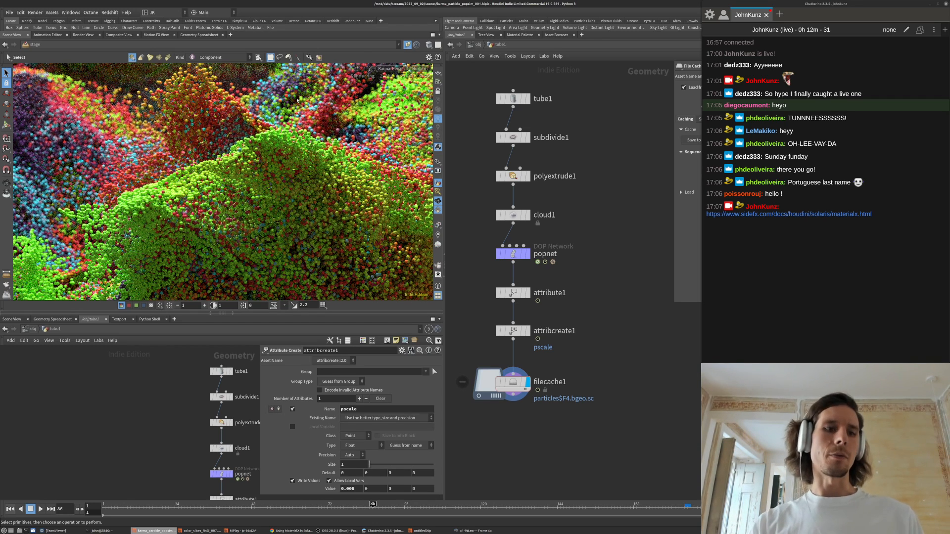
key(d)
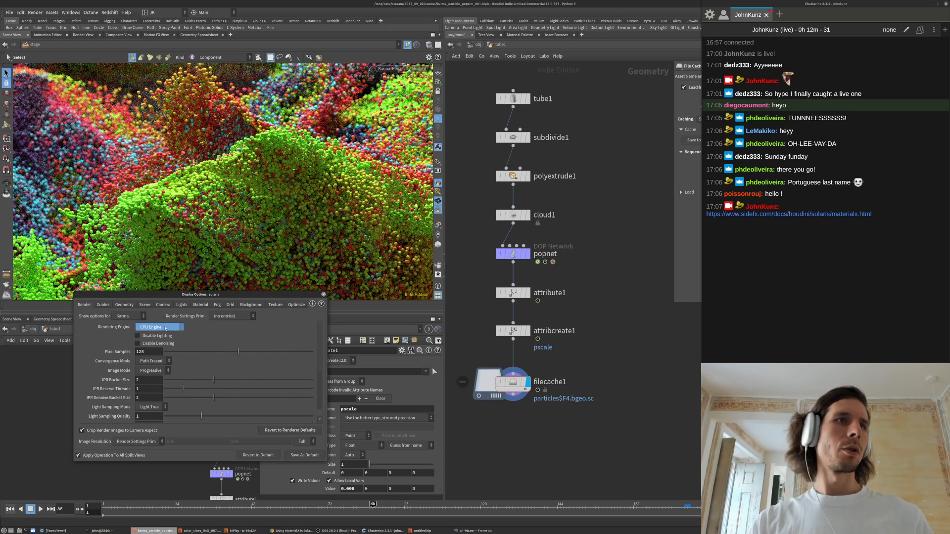
click(159, 327)
click(167, 342)
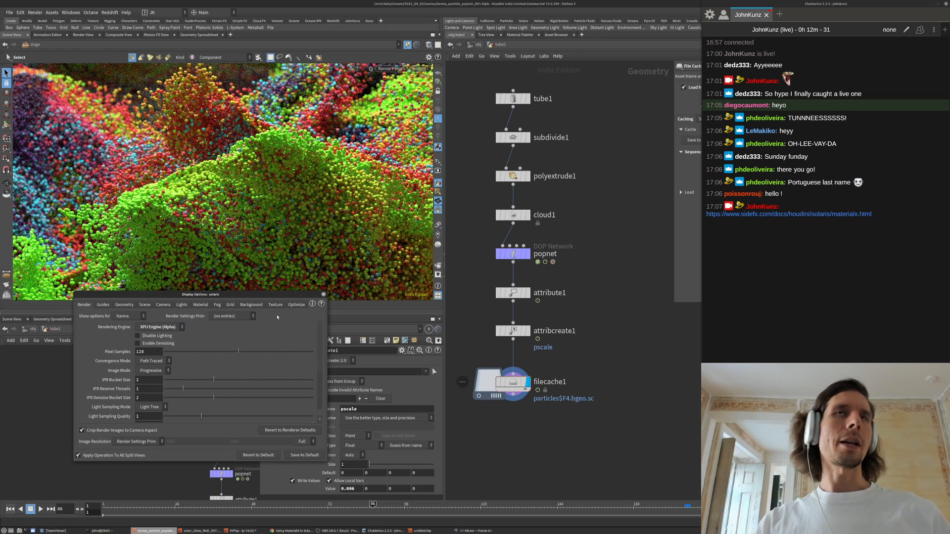
click(323, 294)
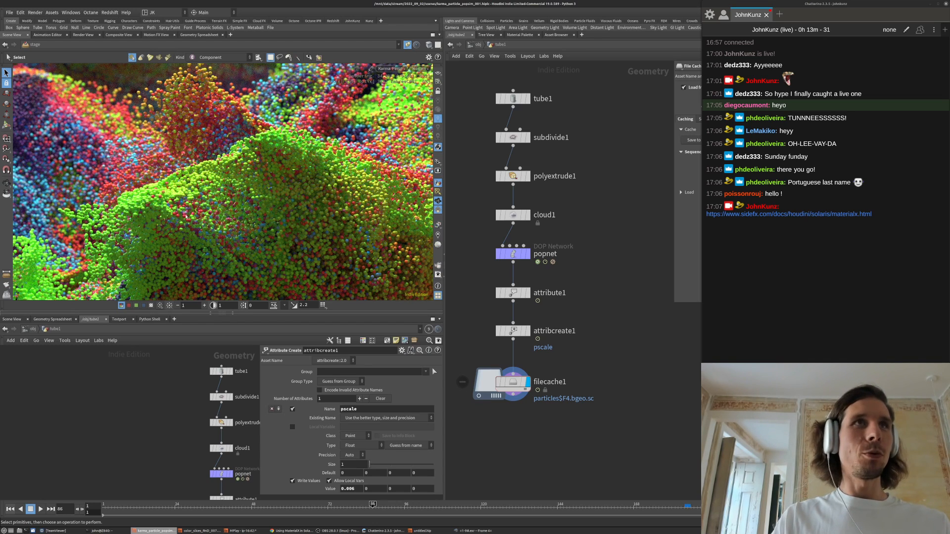
- Pause the Karma viewport render and switch to the Houdini window with the empty untitled scene
click(398, 71)
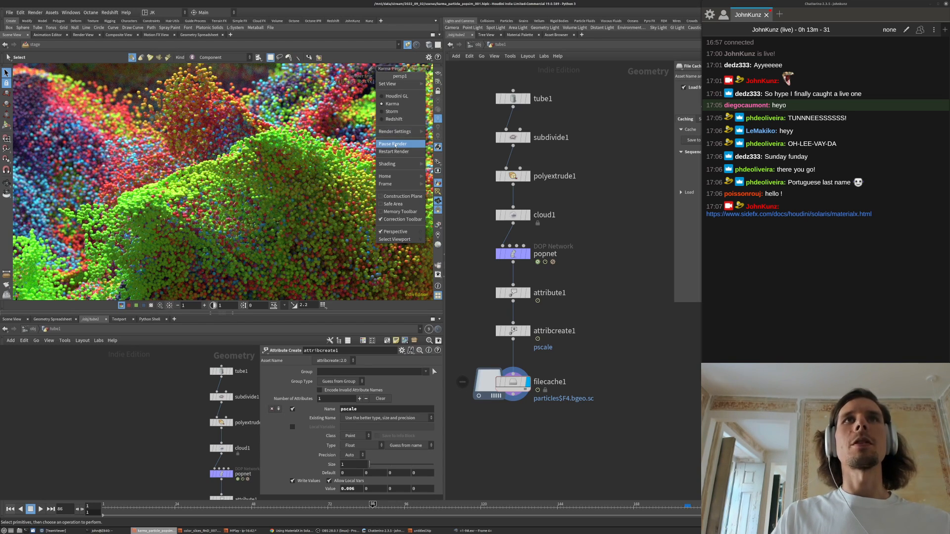
click(395, 143)
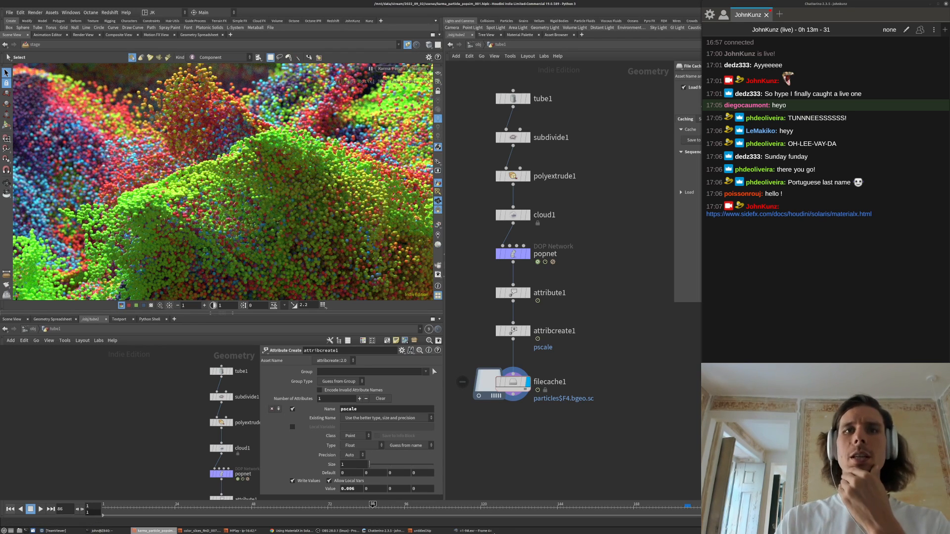
click(442, 532)
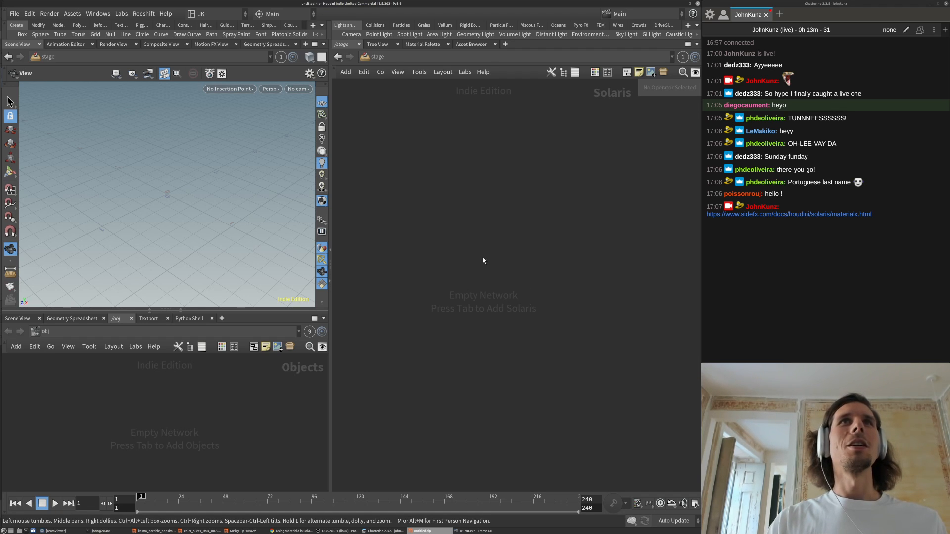
- Create a Geometry object in the obj network and go inside it
click(383, 57)
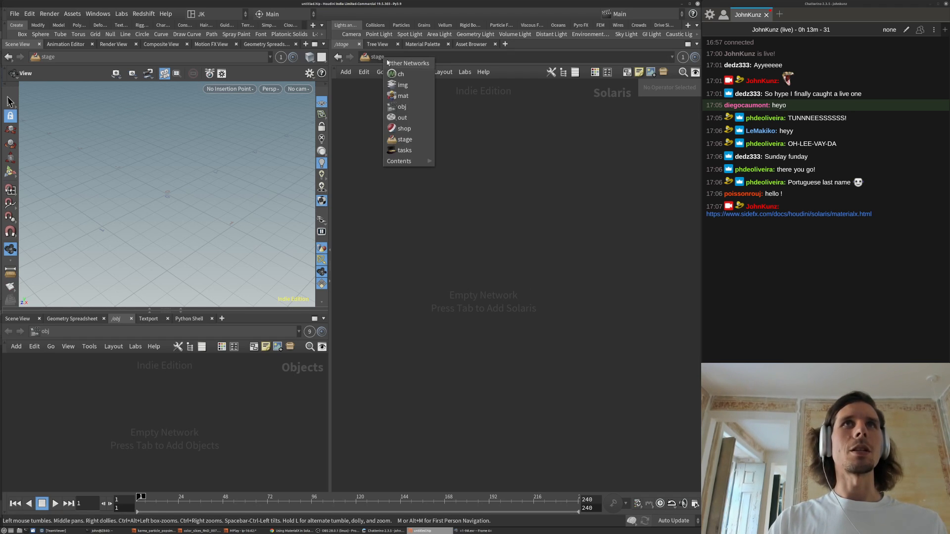
click(401, 107)
key(Tab)
text(geo)
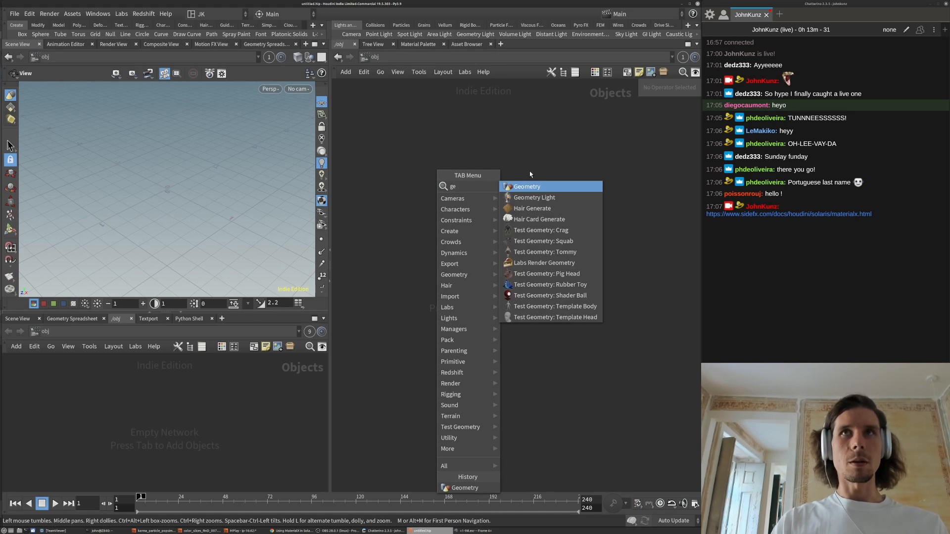
key(Return)
click(510, 194)
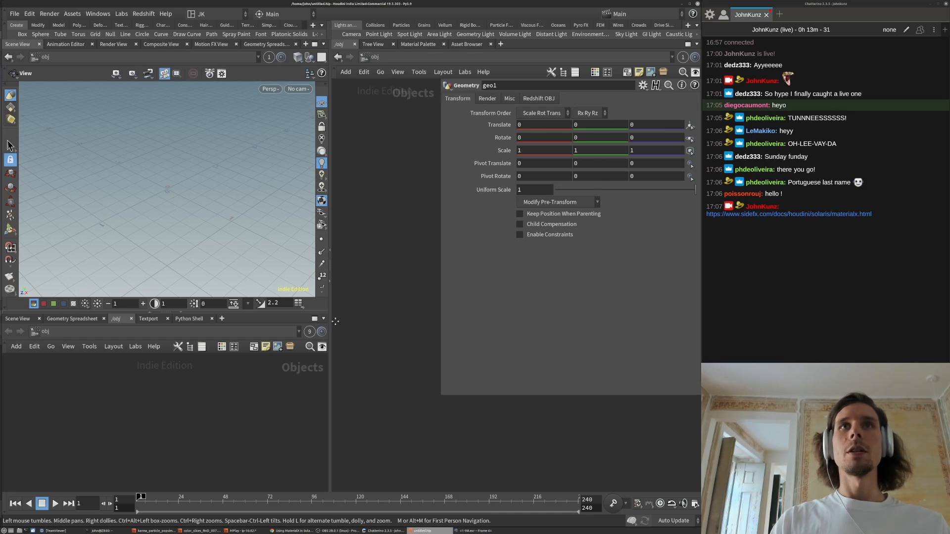
key(Return)
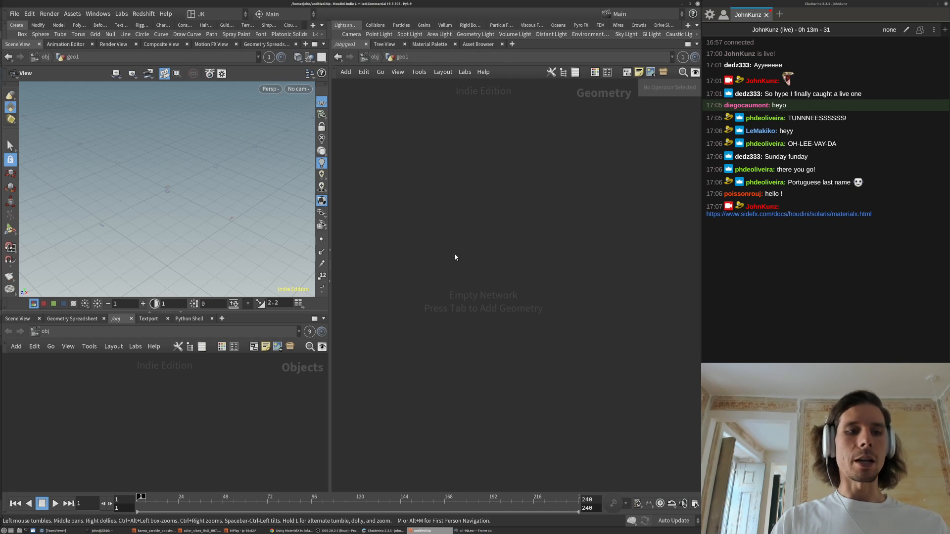
- Add a File node to the empty geometry network and show its parameters
key(Tab)
text(fil)
key(Return)
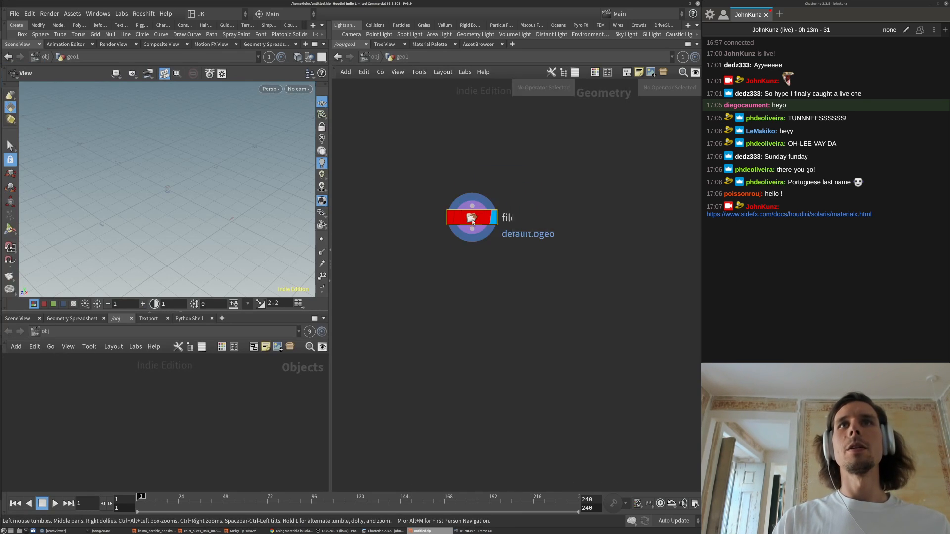
click(474, 217)
- Open the geometry file chooser for the File node and go to the $HFS/ folder
click(691, 112)
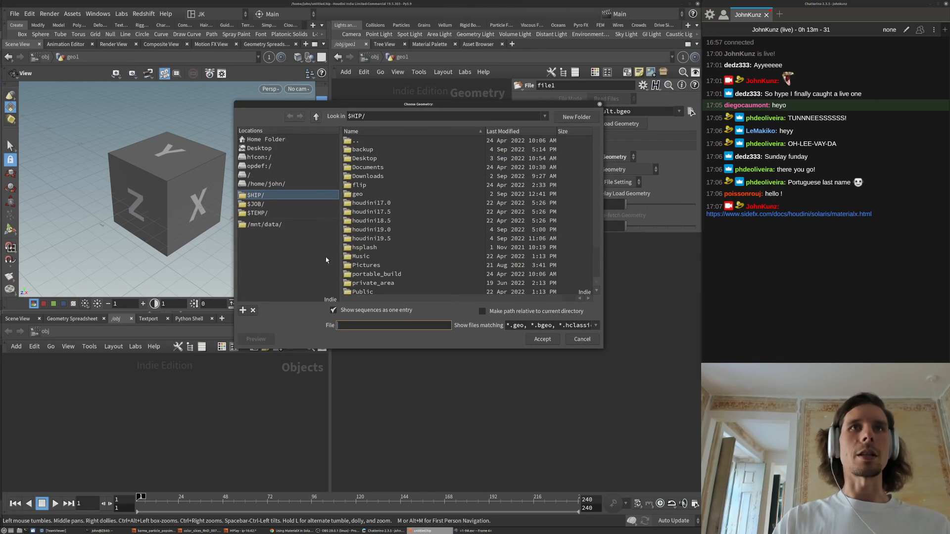
scroll(391, 238, down, 2)
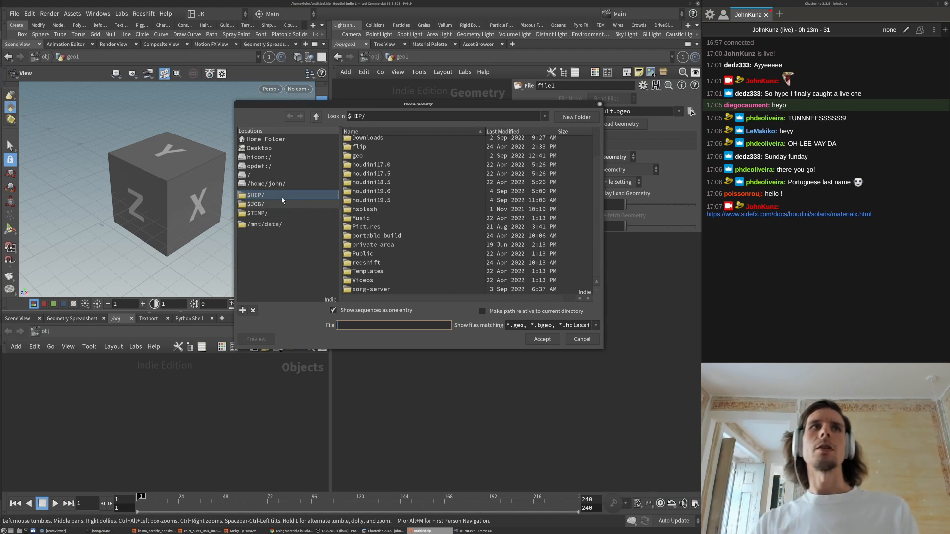
click(436, 114)
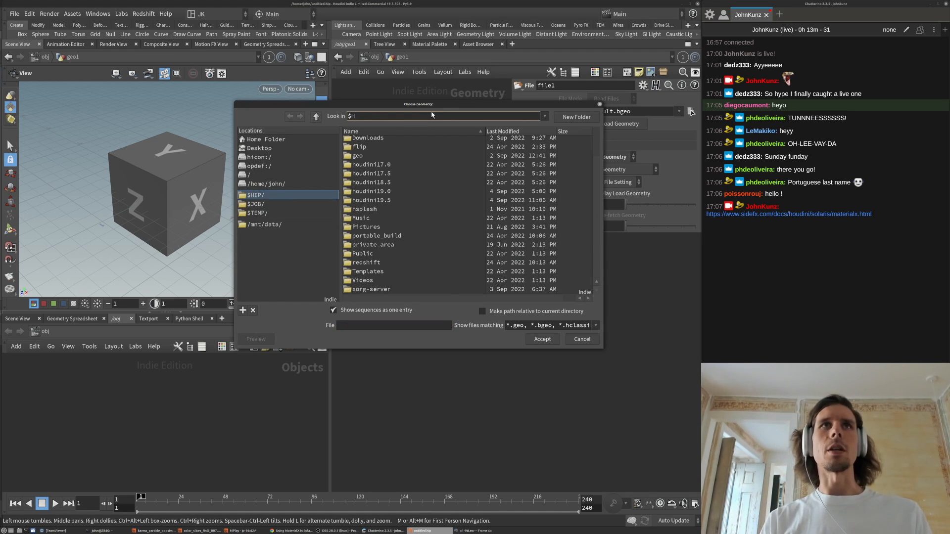
text(FS/)
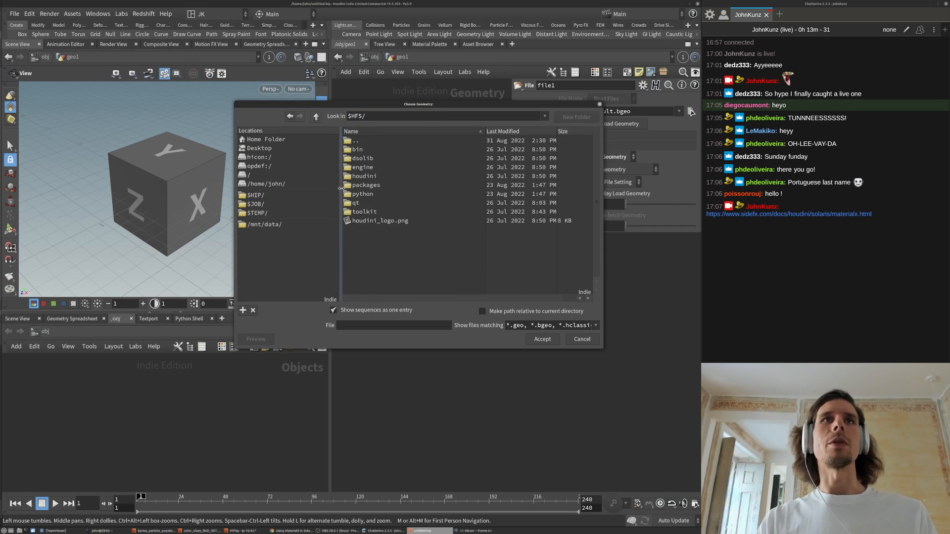
- Load shaderball.obj from houdini/materialx/resources/Geometry into the File node and frame it in the viewport
double_click(364, 181)
scroll(364, 185, down, 3)
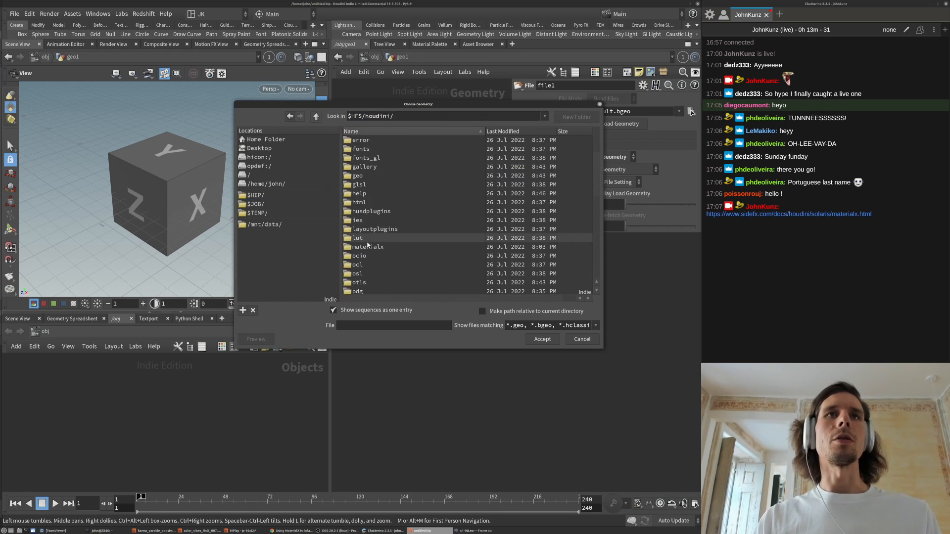
double_click(372, 242)
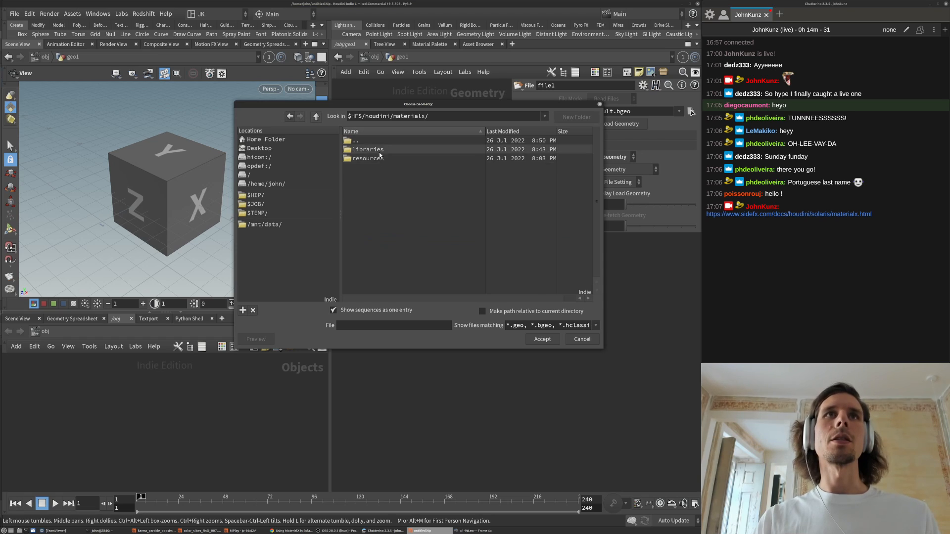
double_click(371, 159)
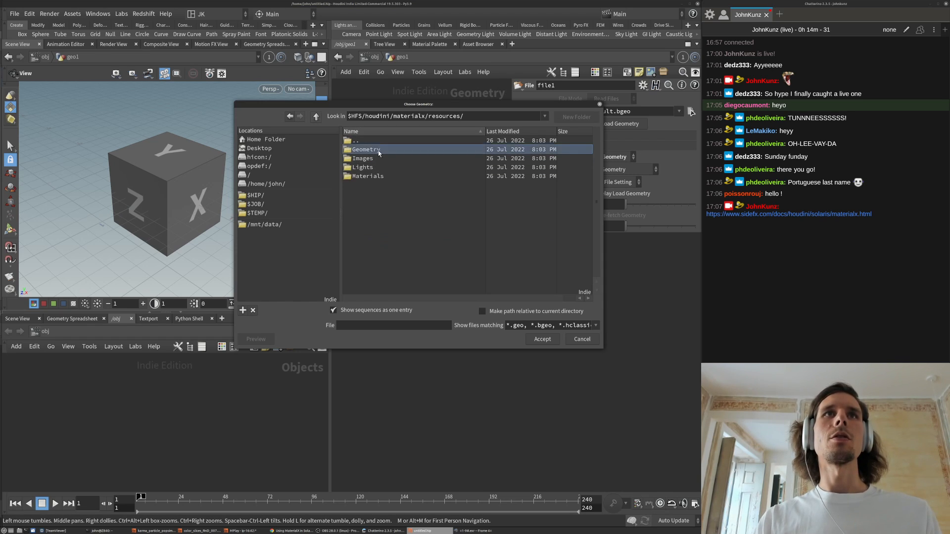
double_click(378, 150)
double_click(375, 167)
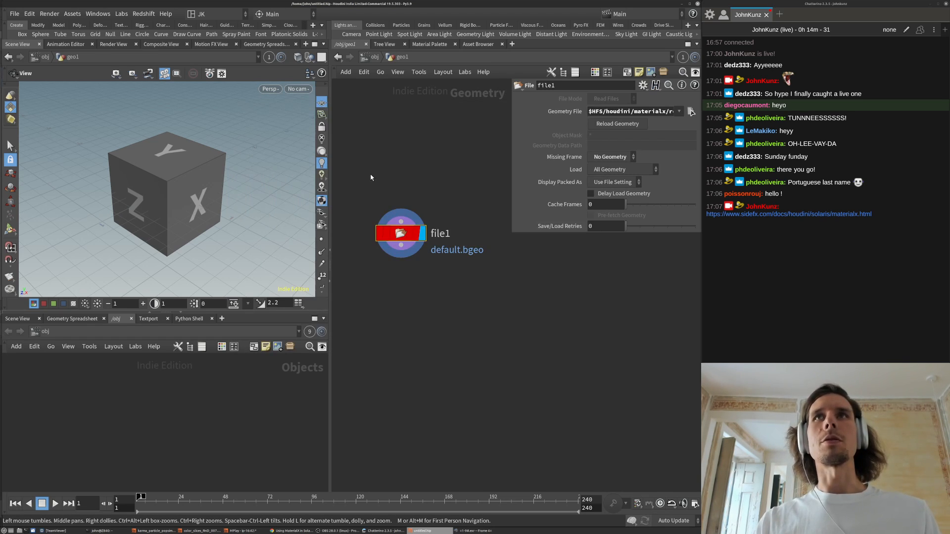
key(g)
drag(165, 212, 178, 151)
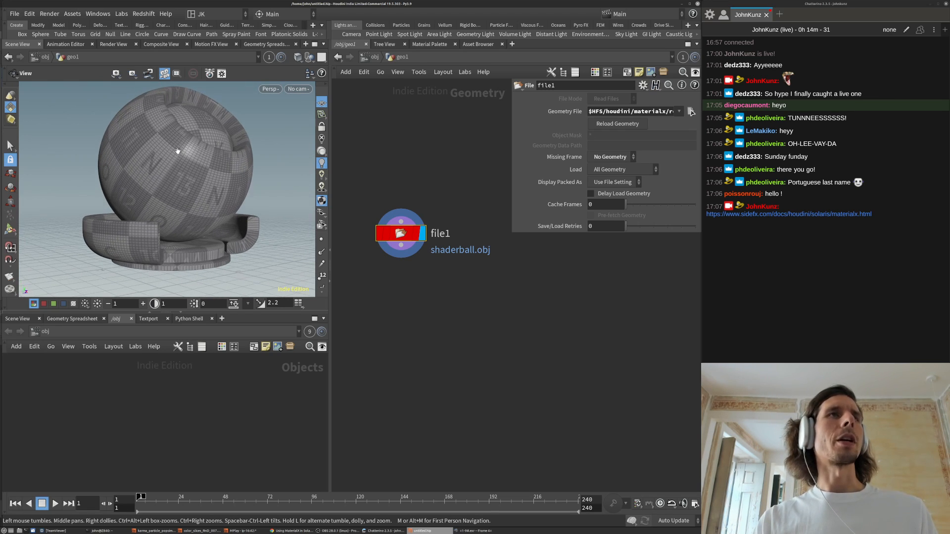
- Switch to Chrome and search for "material x online viewer" in a new tab
click(292, 531)
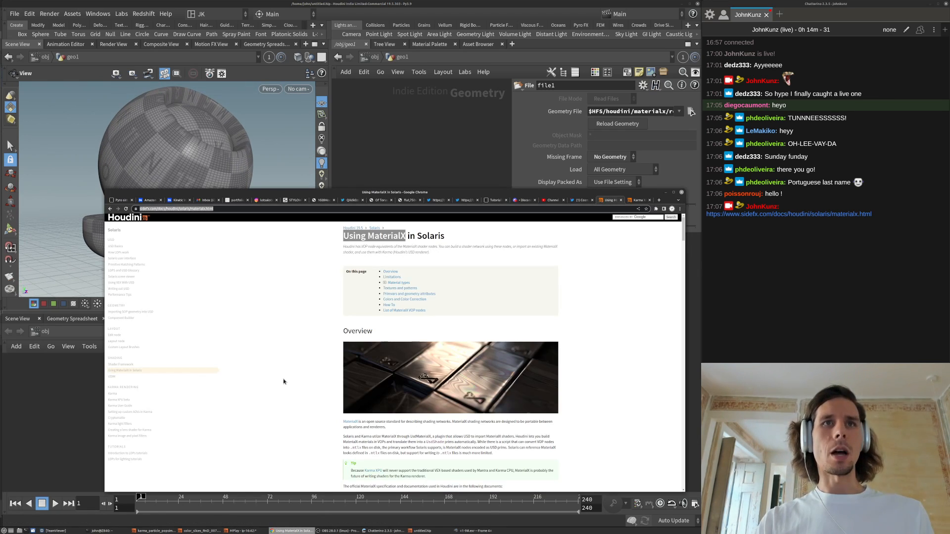
key(ctrl+t)
text(material)
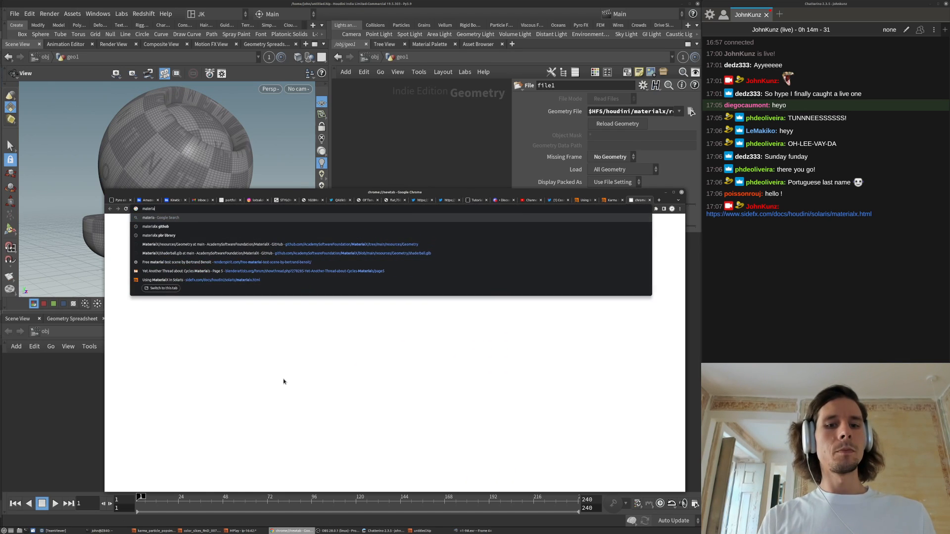
text( x online)
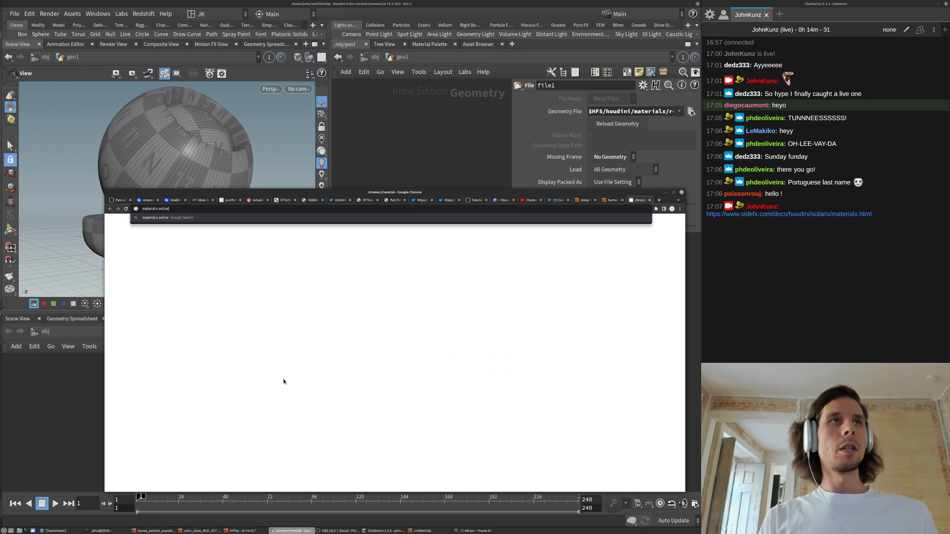
text( sa)
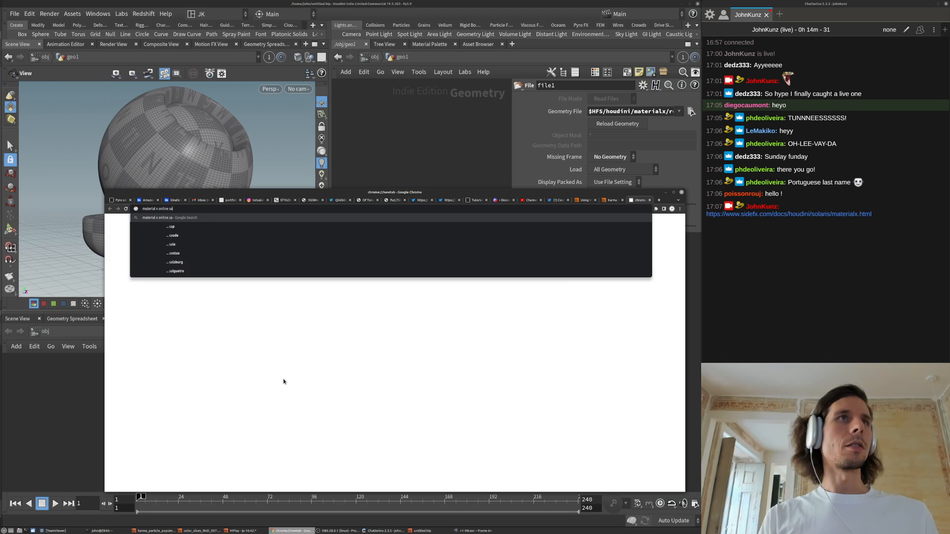
key(BackSpace)
key(BackSpace)
text(viewer)
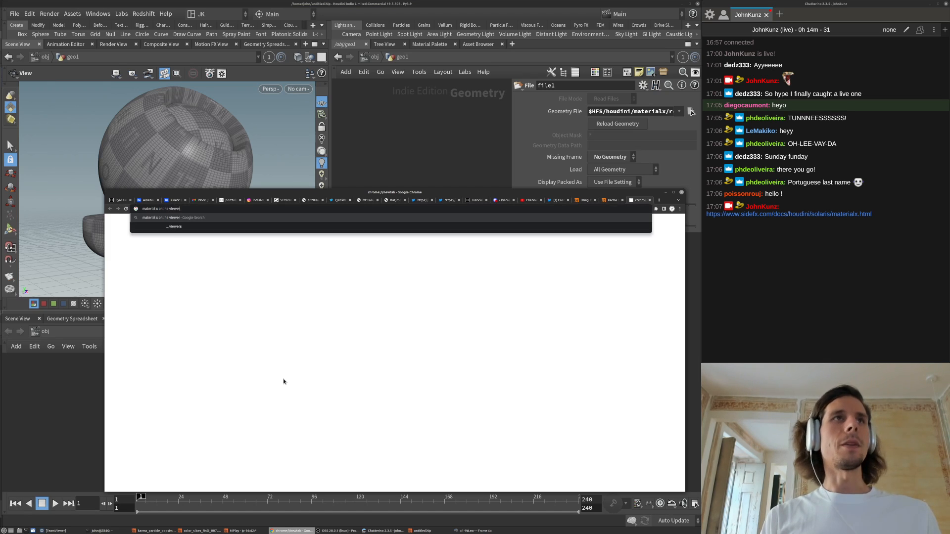
key(Return)
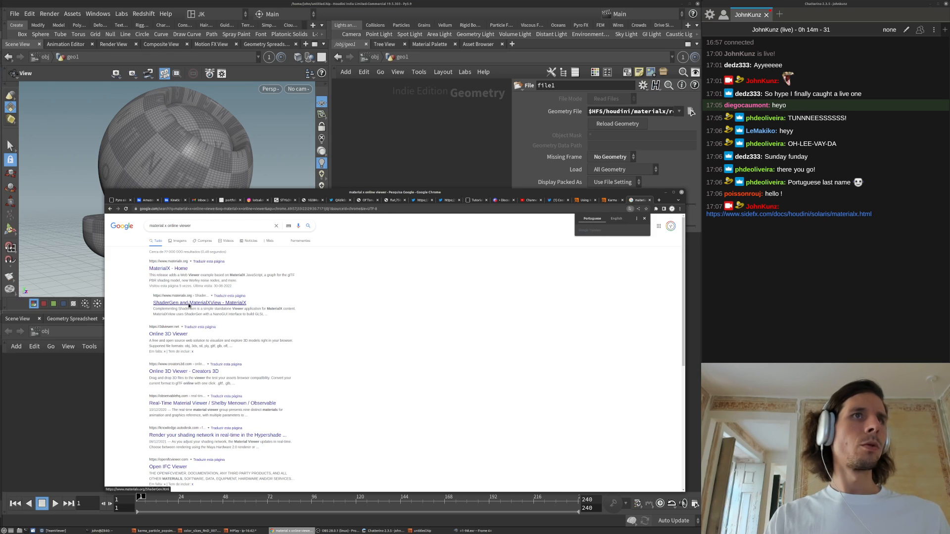
- Check the ShaderGen and MaterialXView result and the MaterialX home page for an online viewer, returning to the search results
click(188, 303)
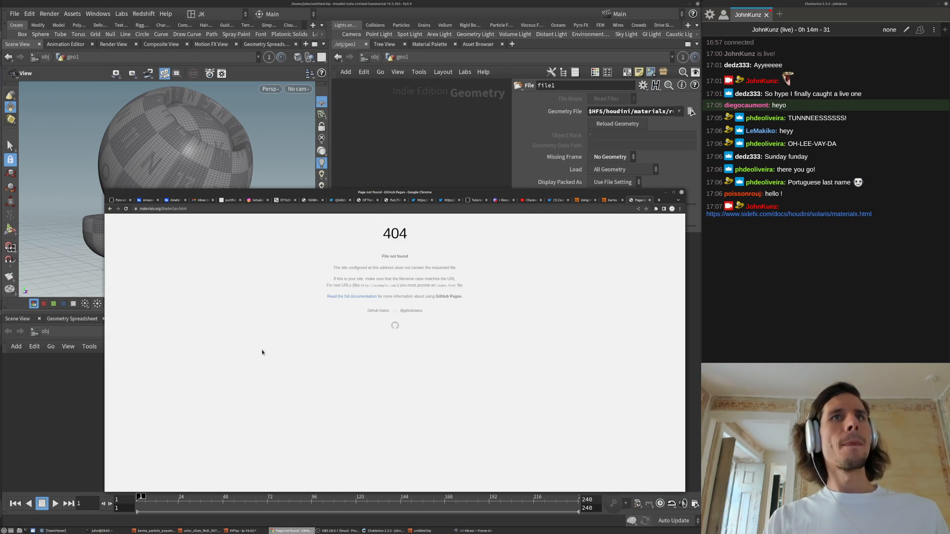
click(110, 209)
click(163, 269)
scroll(267, 408, down, 2)
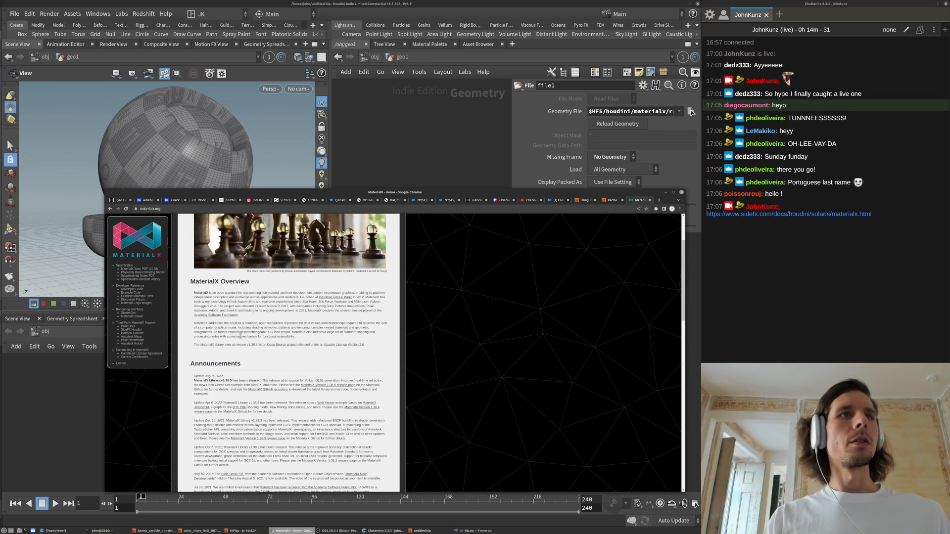
scroll(240, 335, down, 4)
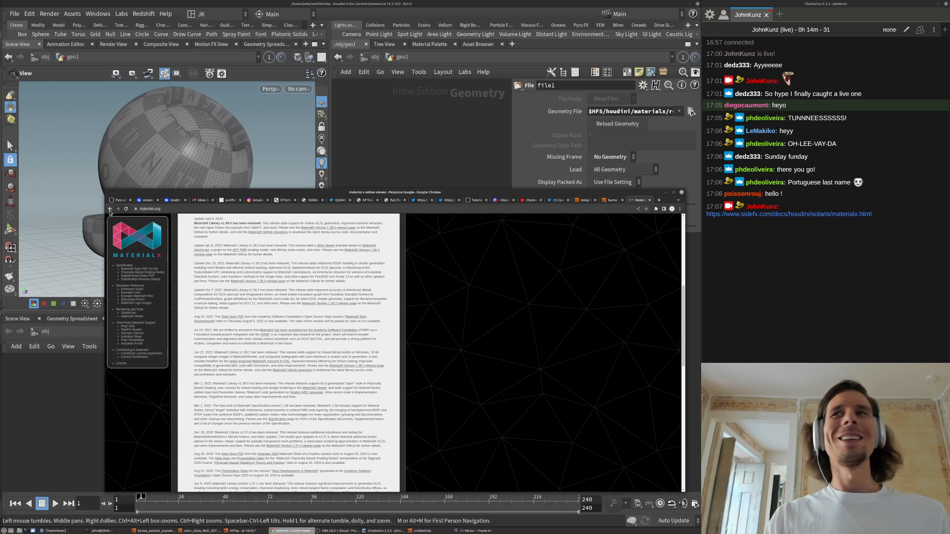
click(110, 209)
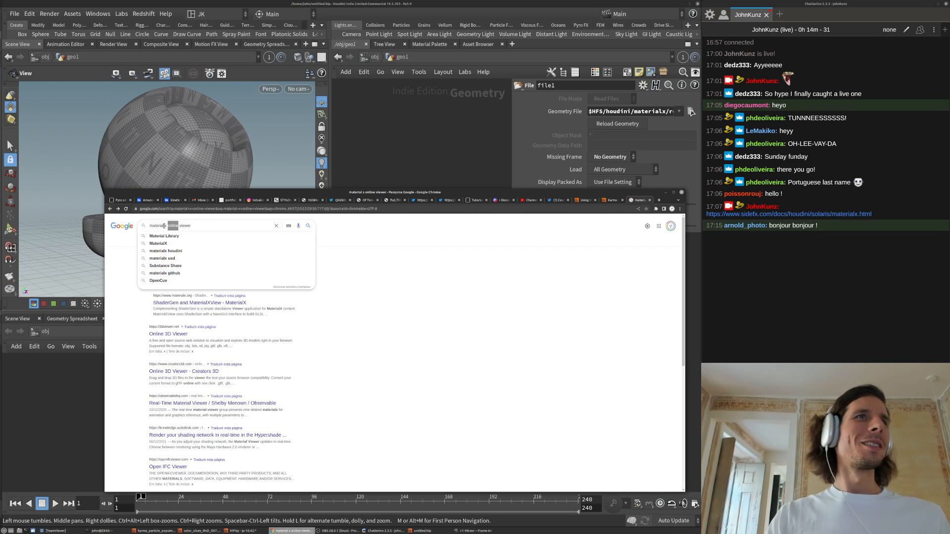
- Refine the search to "materialx online viewer" and open the MaterialX Web Viewer
key(Delete)
key(Return)
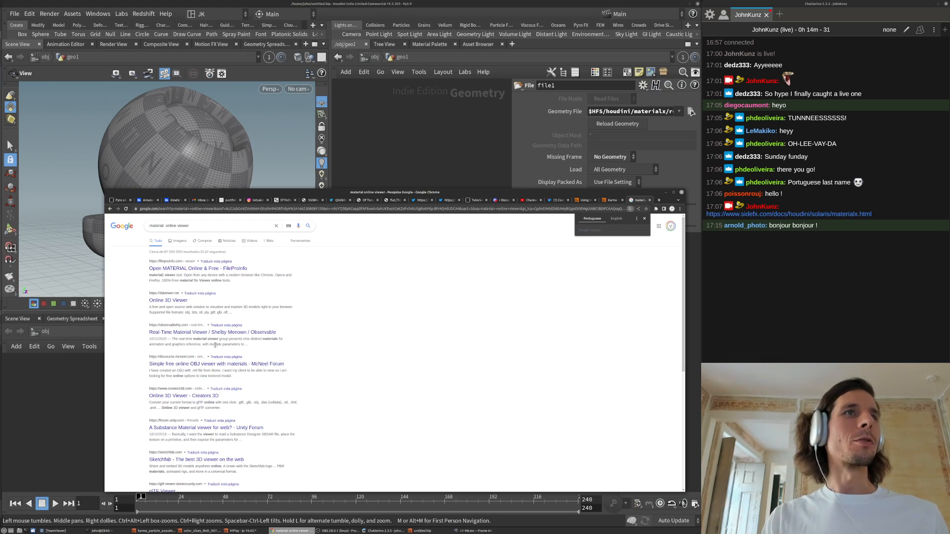
click(181, 303)
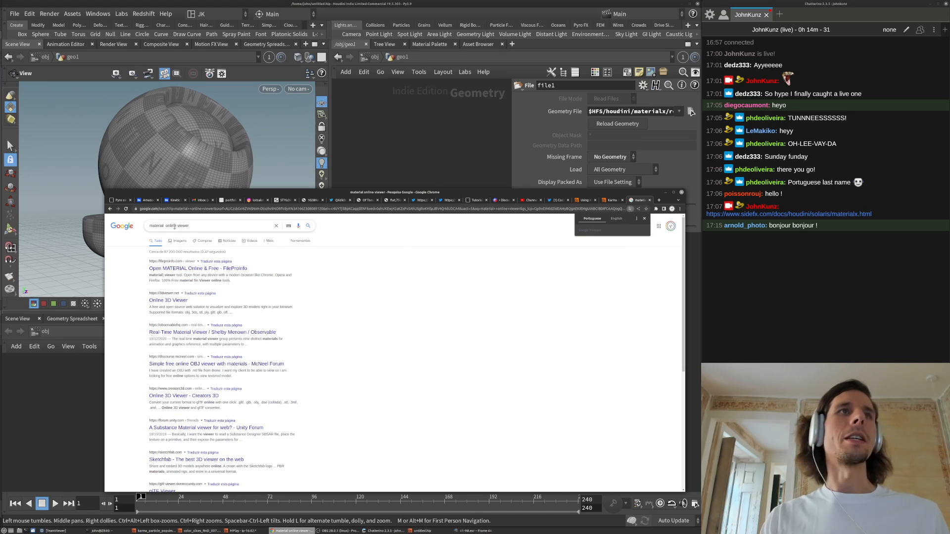
click(165, 226)
text(x)
key(Return)
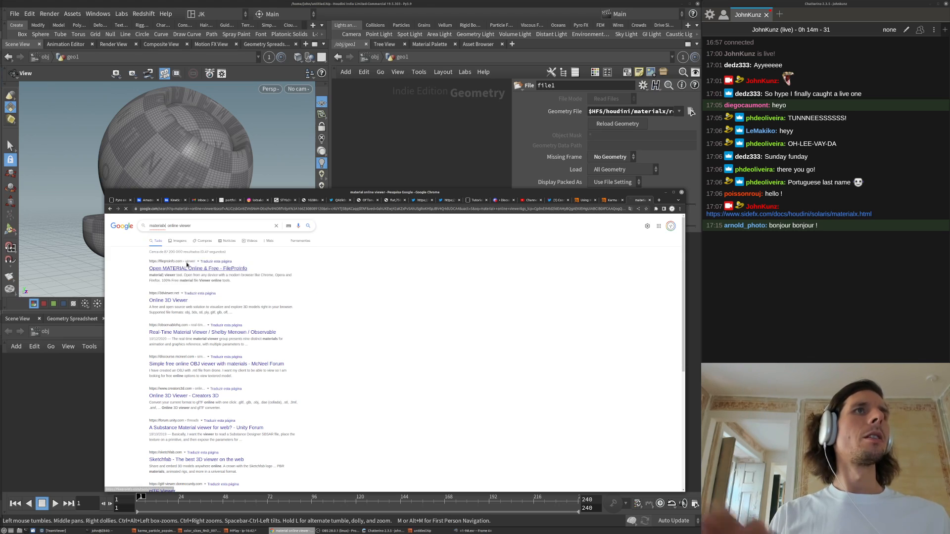
click(181, 272)
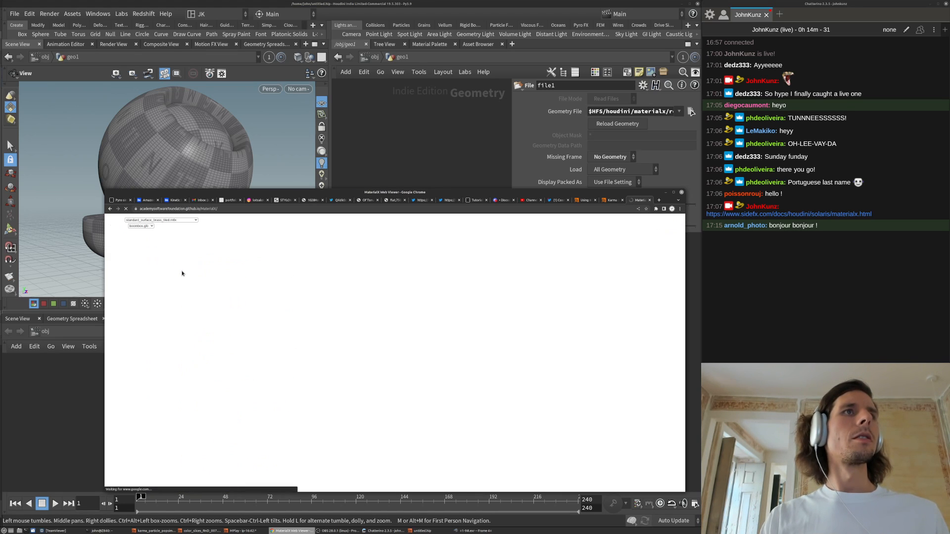
click(448, 208)
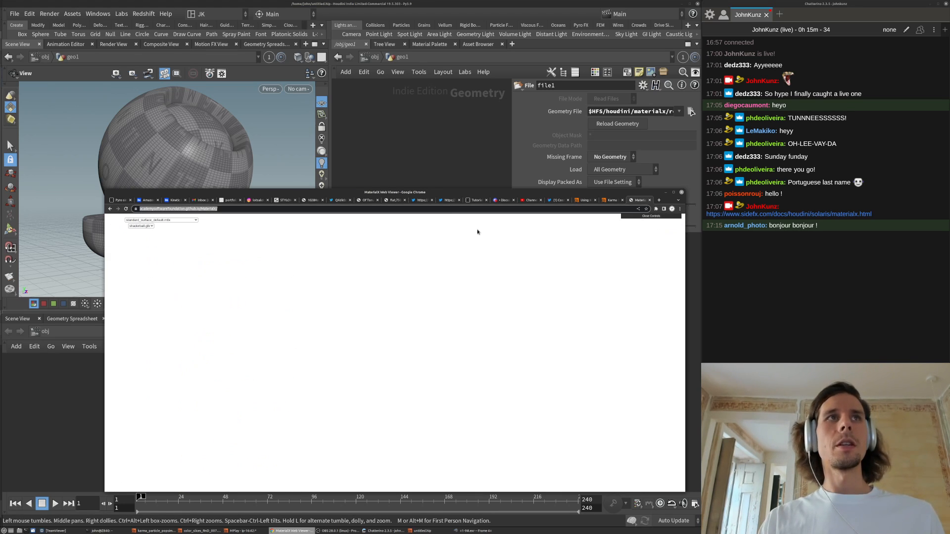
click(801, 520)
key(Return)
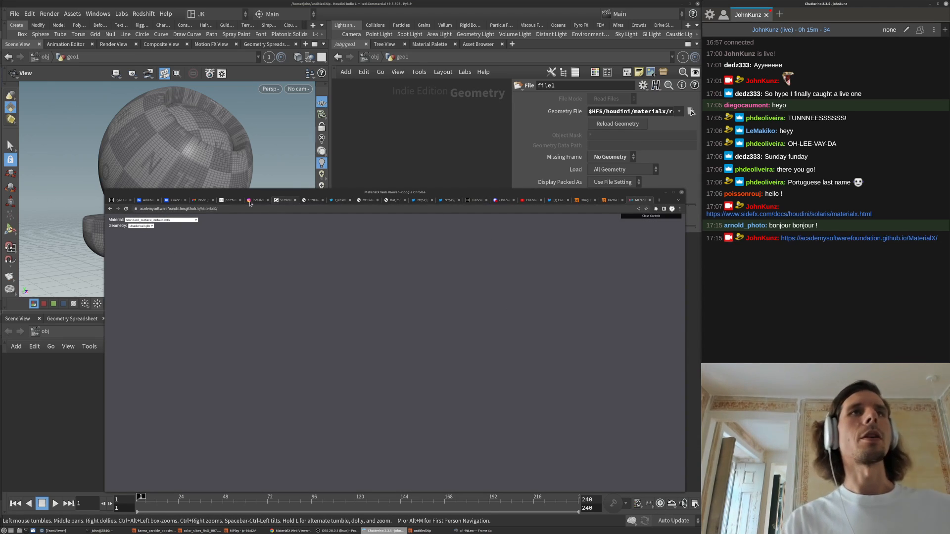
- Shrink the browser window to uncover the Houdini shader ball and set the web viewer's material to standard_surface_glass.mtlx
drag(107, 189, 236, 169)
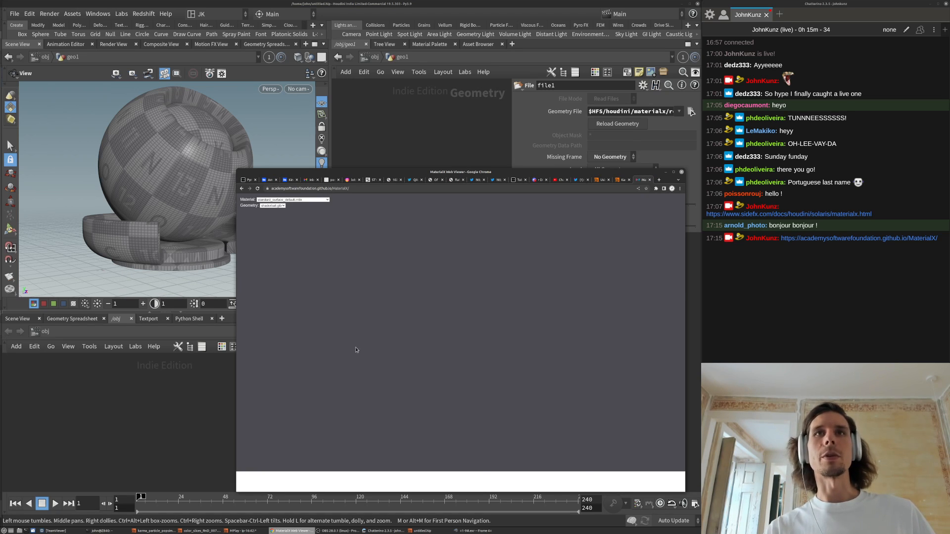
drag(447, 329, 445, 349)
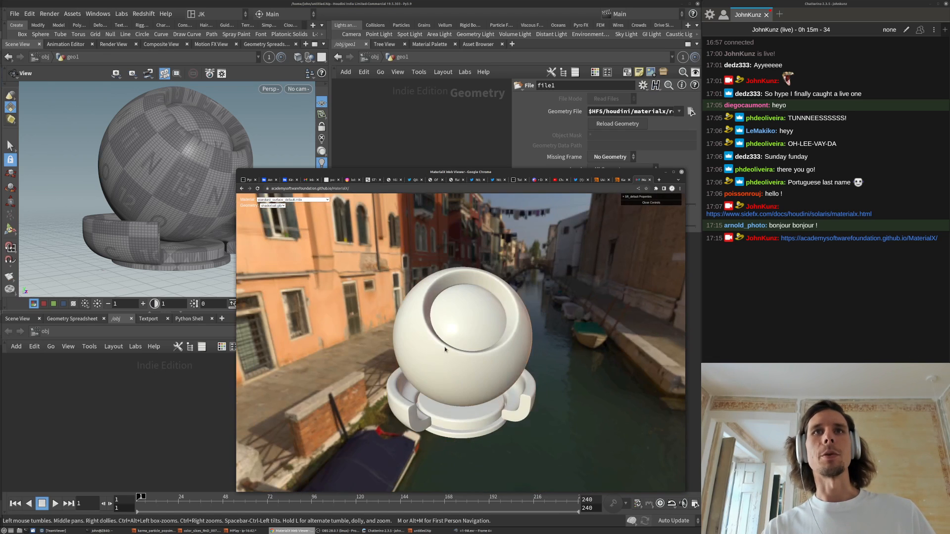
click(321, 199)
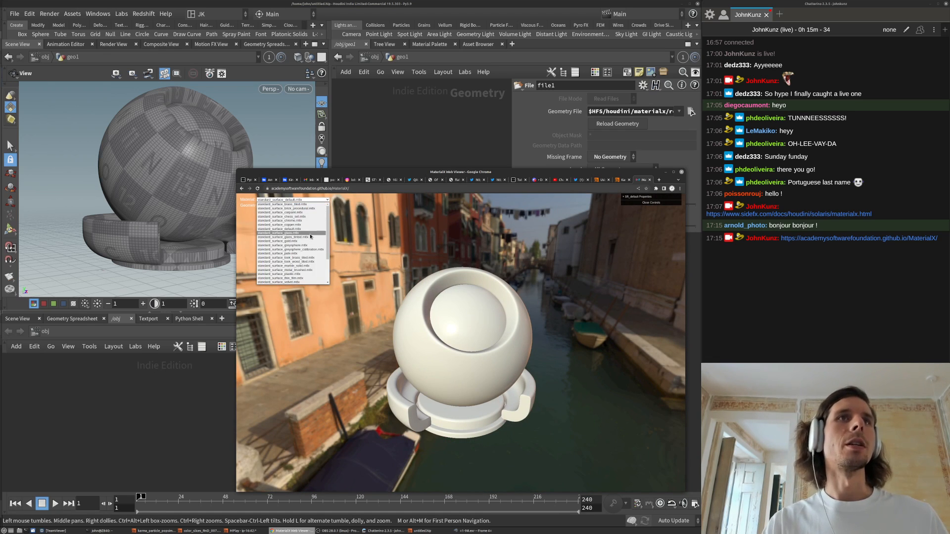
click(310, 234)
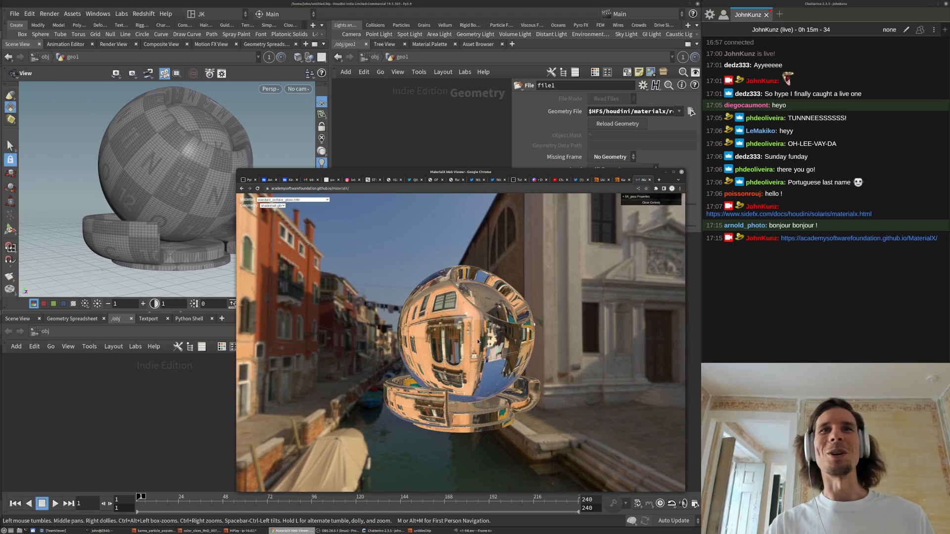
- Expand the glass material's properties and set its Specular Color to red
scroll(469, 343, up, 4)
click(355, 189)
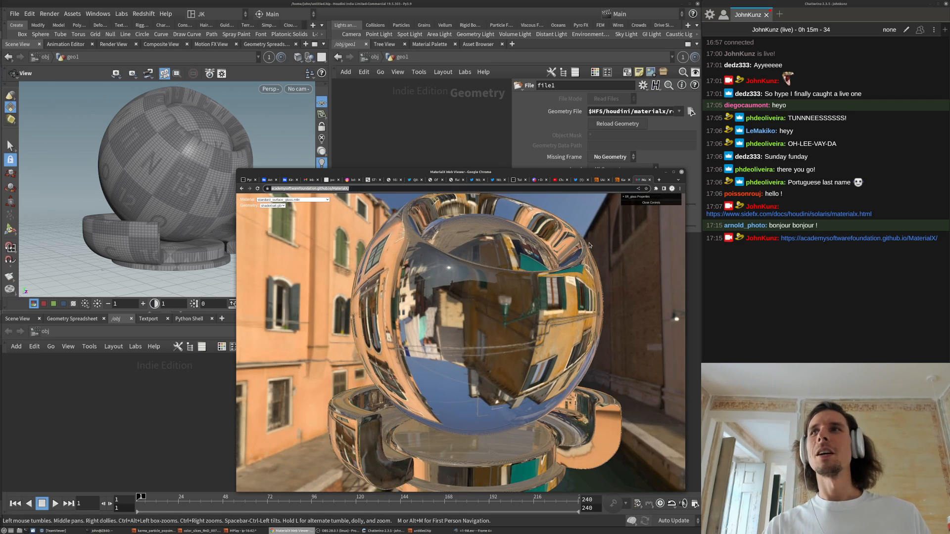
drag(431, 288, 347, 196)
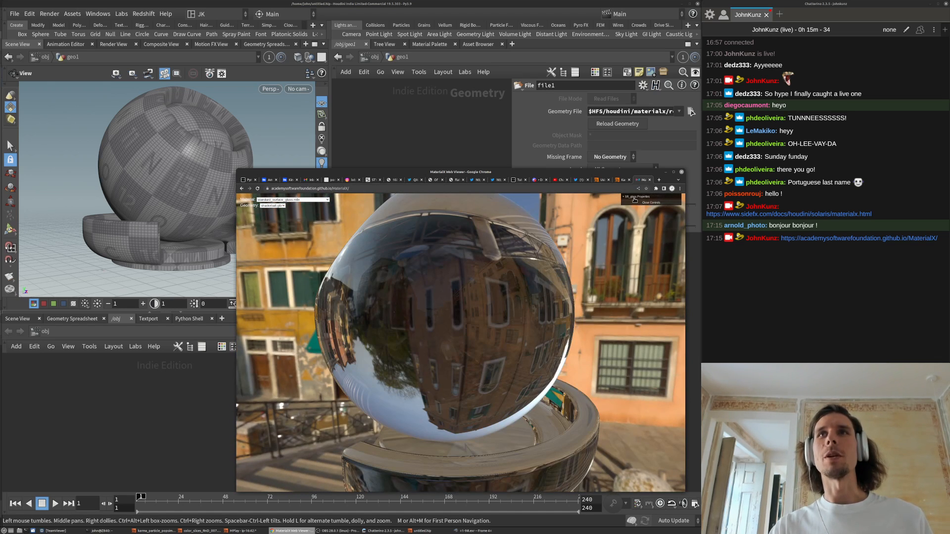
click(635, 197)
click(627, 203)
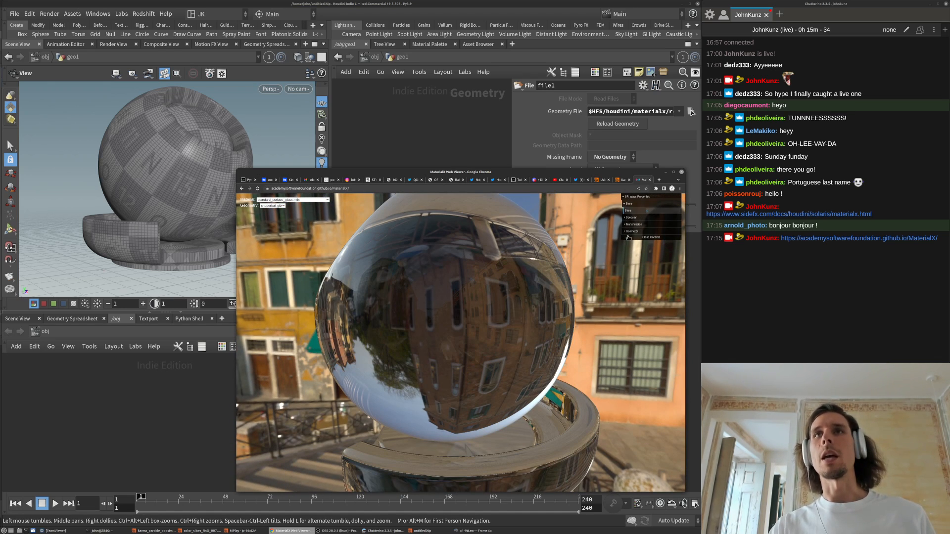
drag(668, 209, 672, 212)
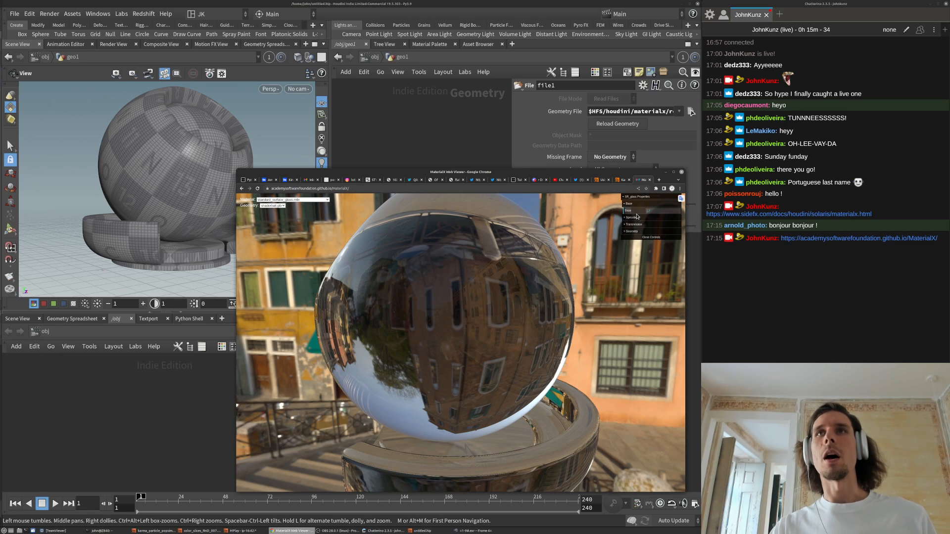
click(628, 218)
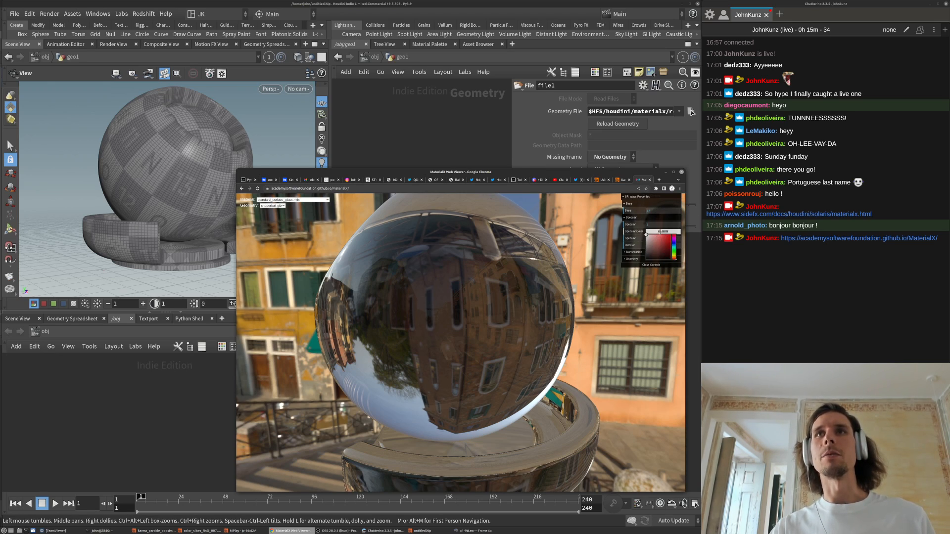
click(670, 237)
click(668, 226)
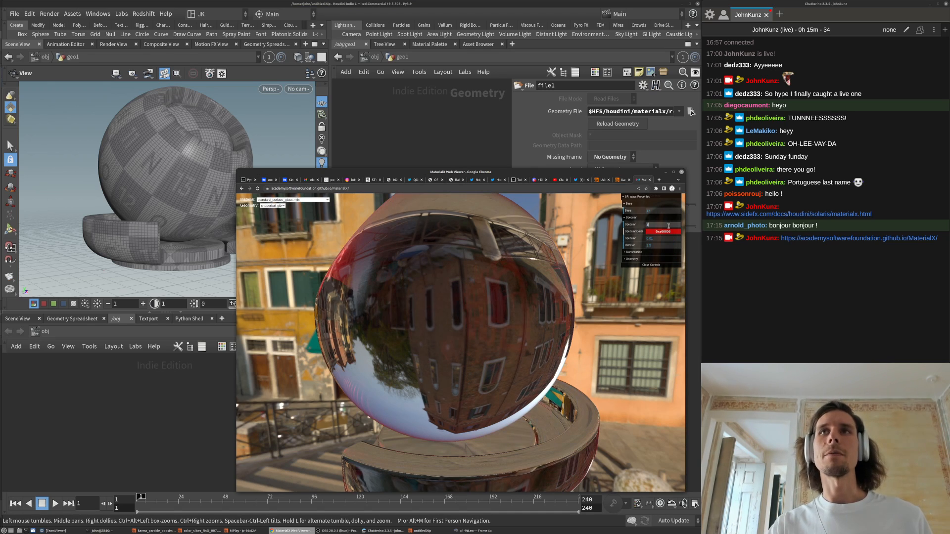
- Set the glass material's Specular weight to 0, then expand its Transmission properties and set the Transmission weight to 0
text(0)
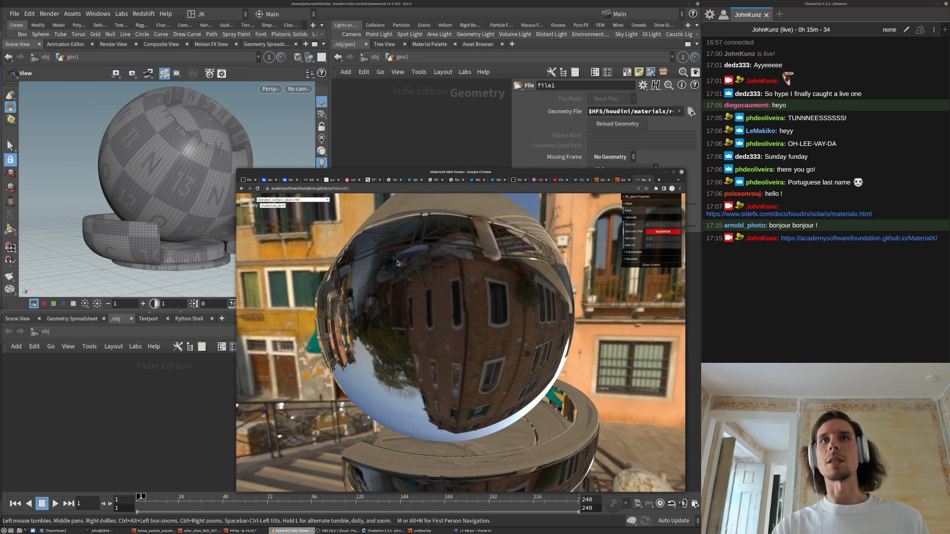
click(634, 252)
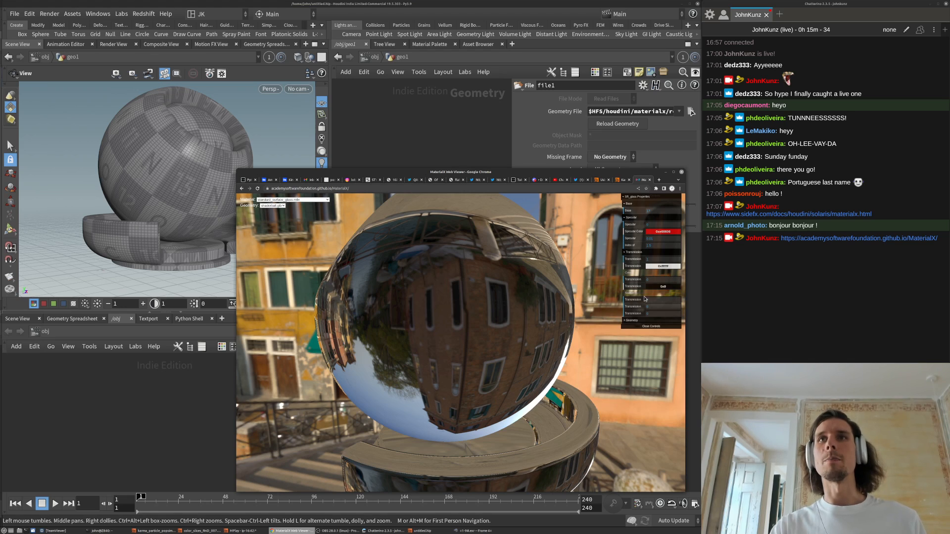
click(658, 259)
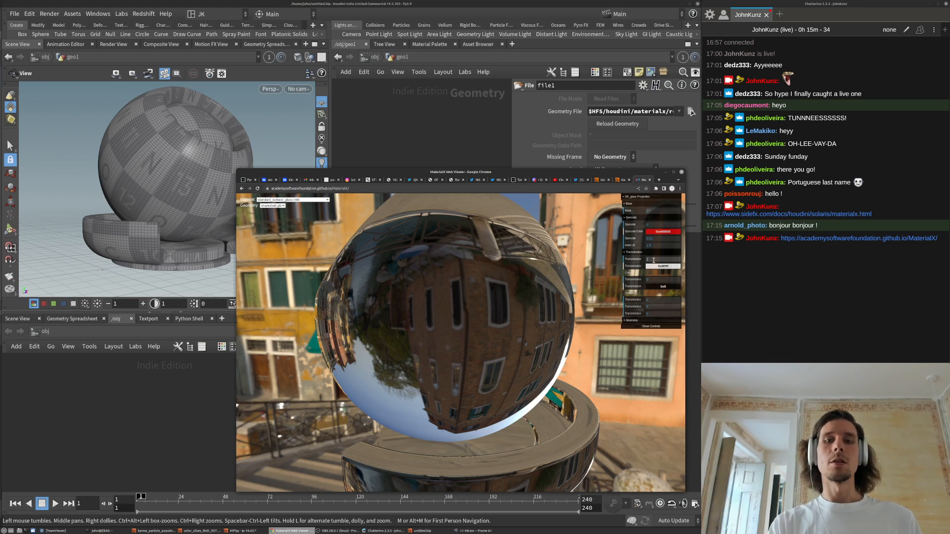
key(BackSpace)
text(0)
- Adjust the glass material's Base weight and inspect the shader ball from other angles
drag(478, 278, 638, 329)
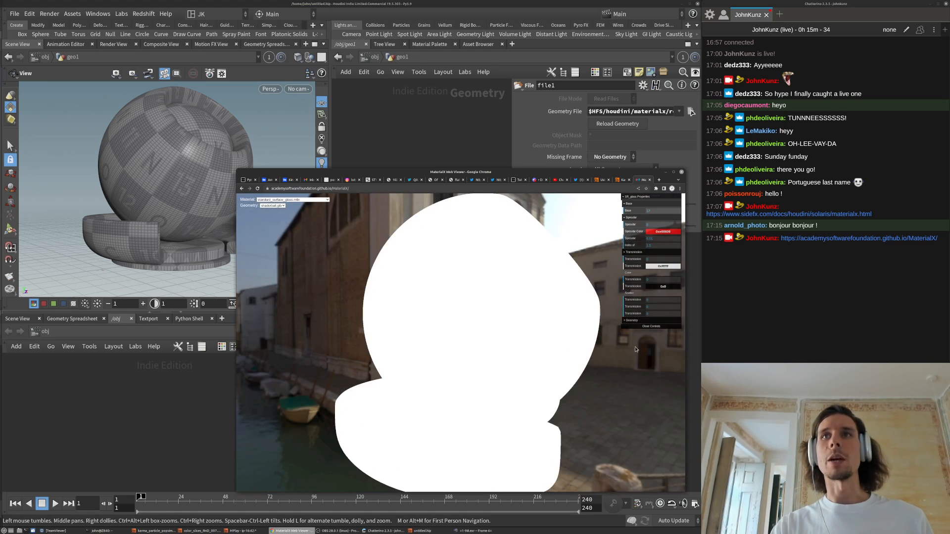
click(653, 210)
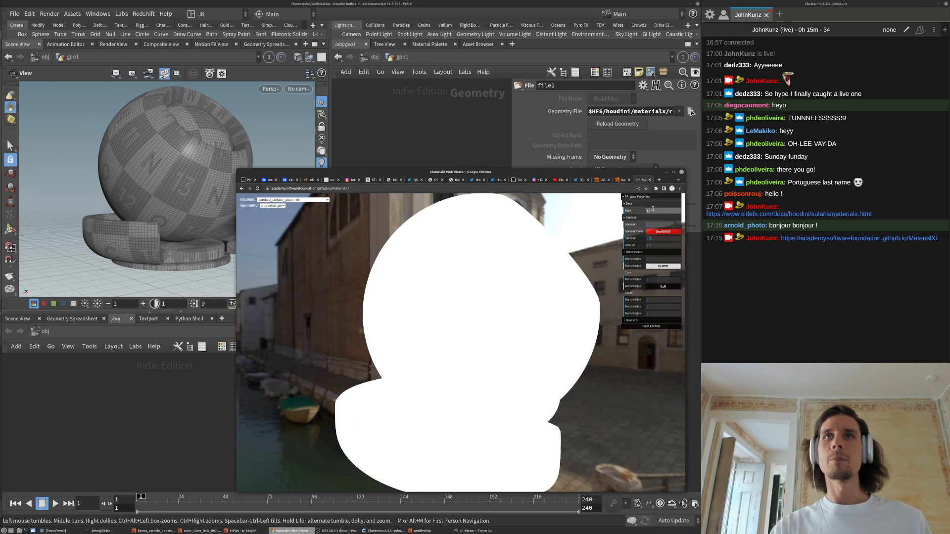
key(Return)
mouse_move(541, 267)
mouse_down()
mouse_move(346, 359)
mouse_move(399, 331)
mouse_move(512, 324)
mouse_move(439, 384)
mouse_move(479, 297)
mouse_move(455, 348)
mouse_up()
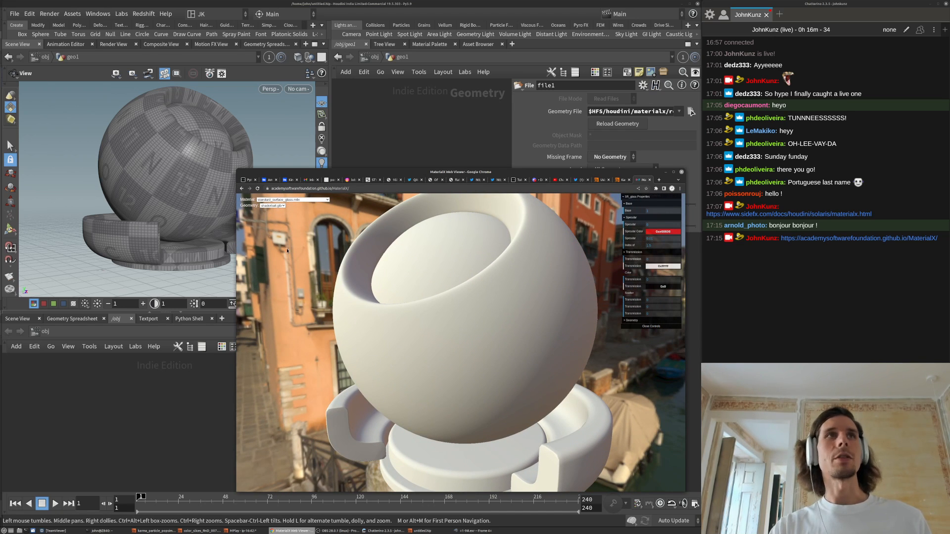
- Switch from the browser back to Houdini and inspect the file1 node's geometry info
click(650, 181)
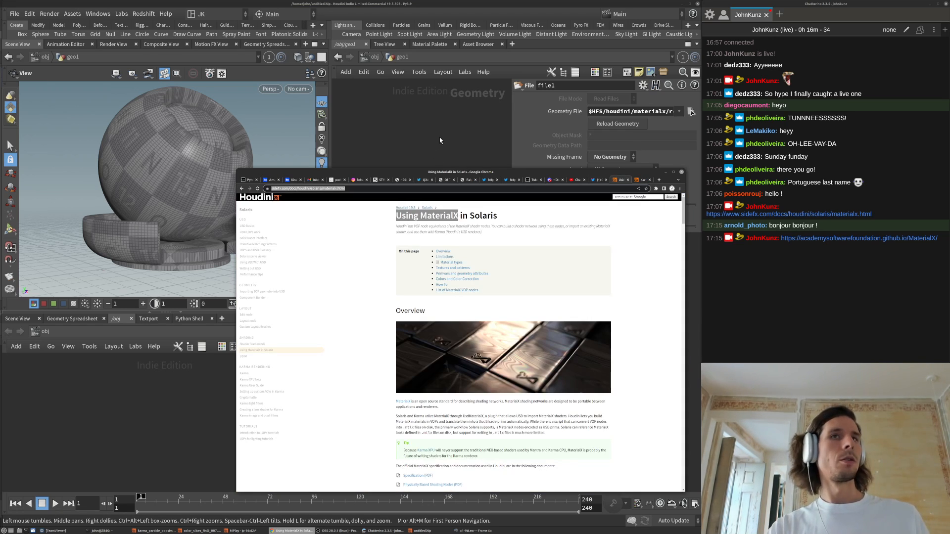
click(440, 141)
drag(419, 234, 460, 208)
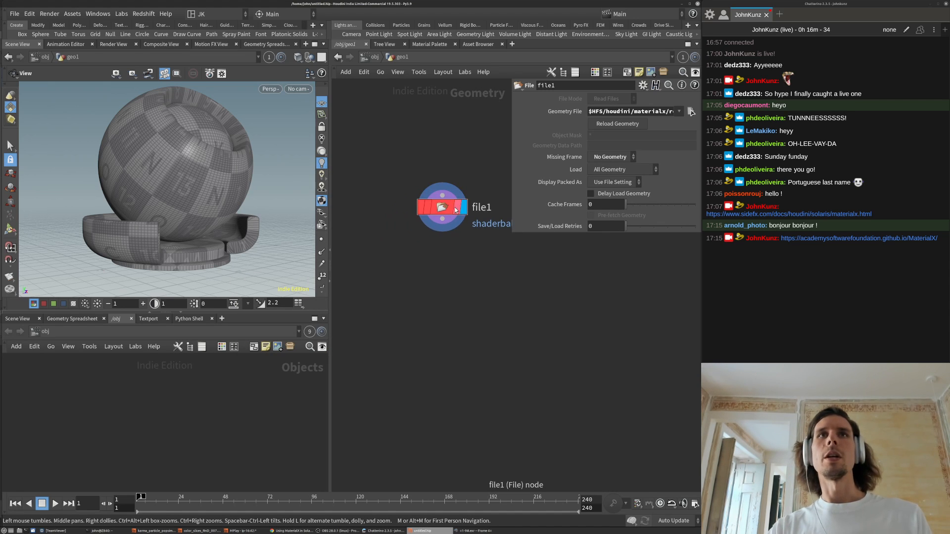
middle_click(456, 210)
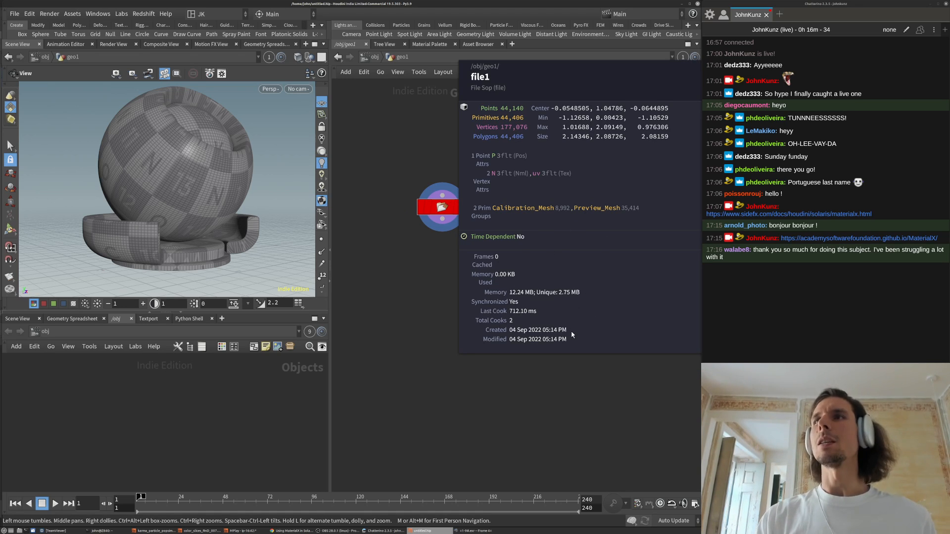
middle_drag(572, 335, 574, 338)
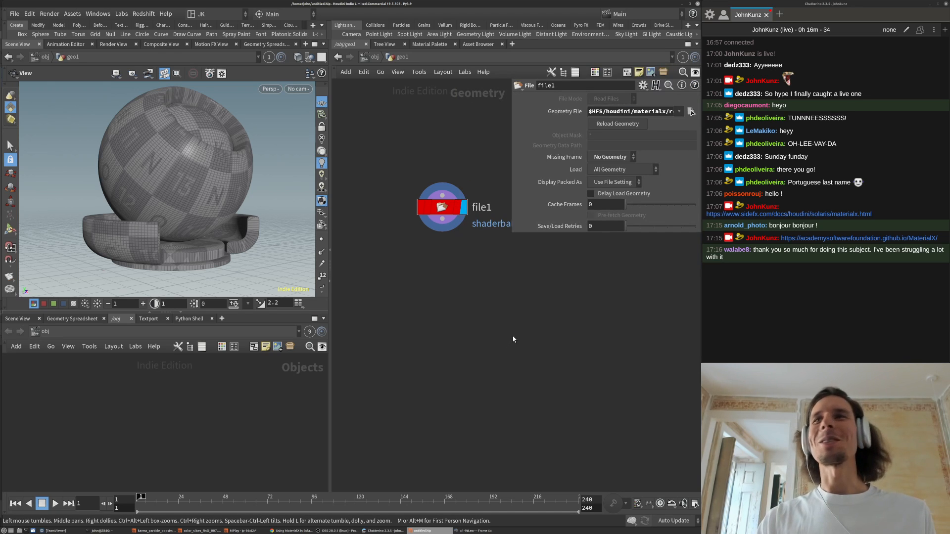
- Enlarge the file1 parameter display to read the full Geometry File path and examine the shader ball from several angles
middle_drag(488, 282, 447, 258)
drag(127, 150, 127, 196)
drag(513, 234, 349, 168)
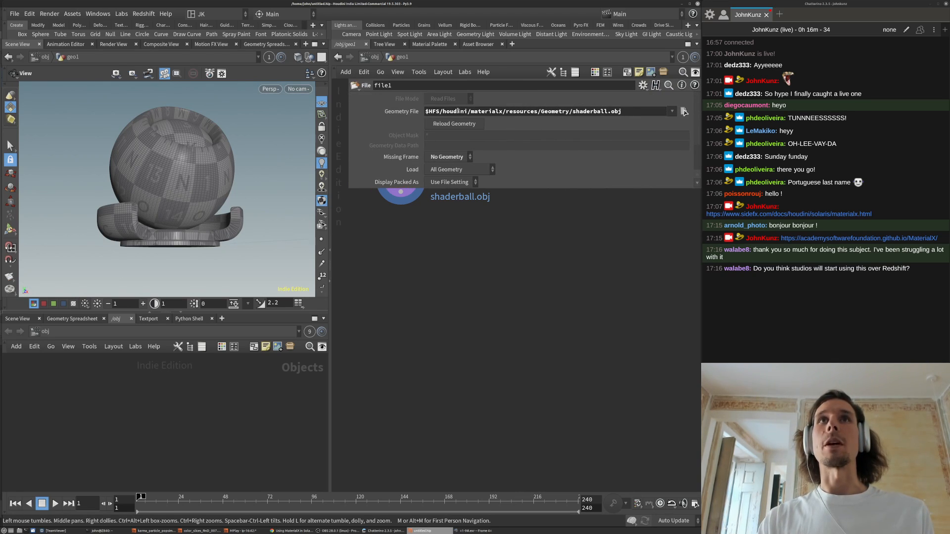
drag(639, 116, 468, 114)
middle_drag(472, 266, 480, 333)
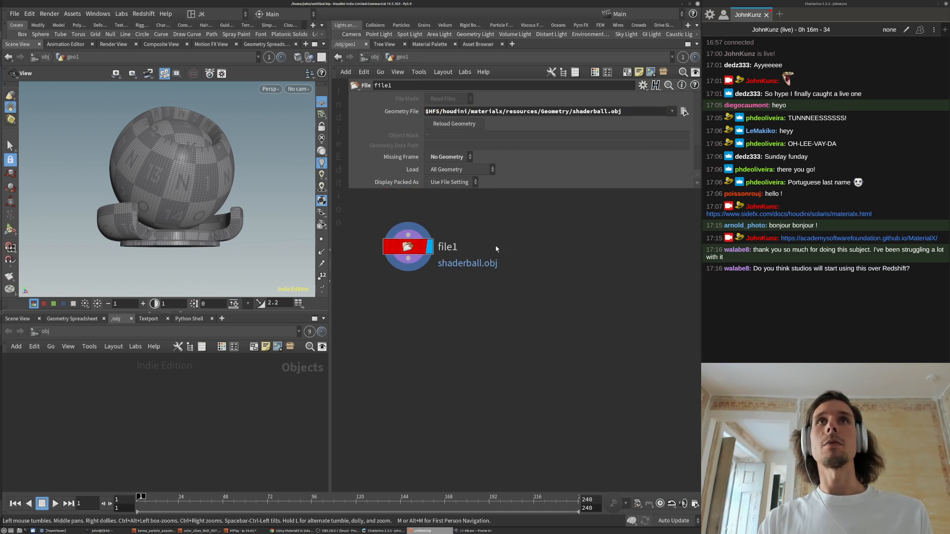
middle_drag(391, 294, 402, 296)
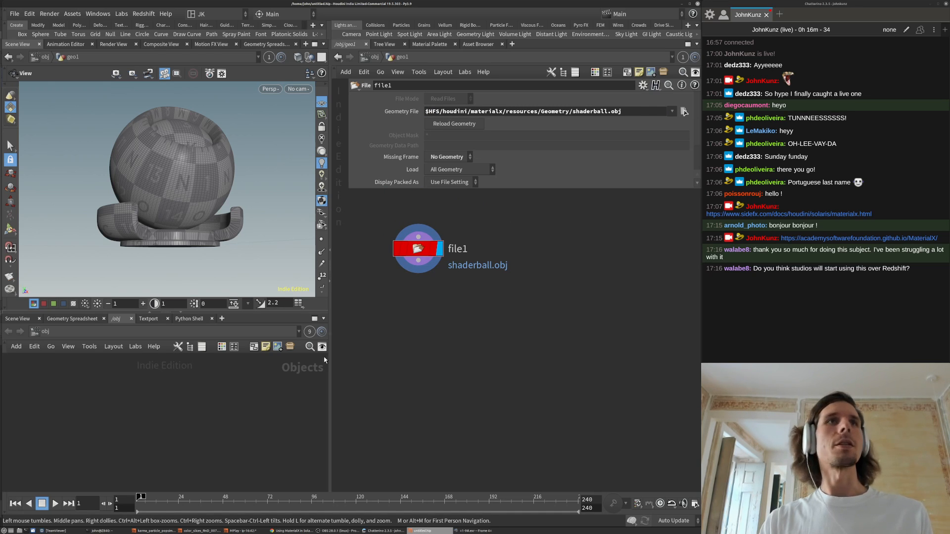
drag(189, 204, 160, 242)
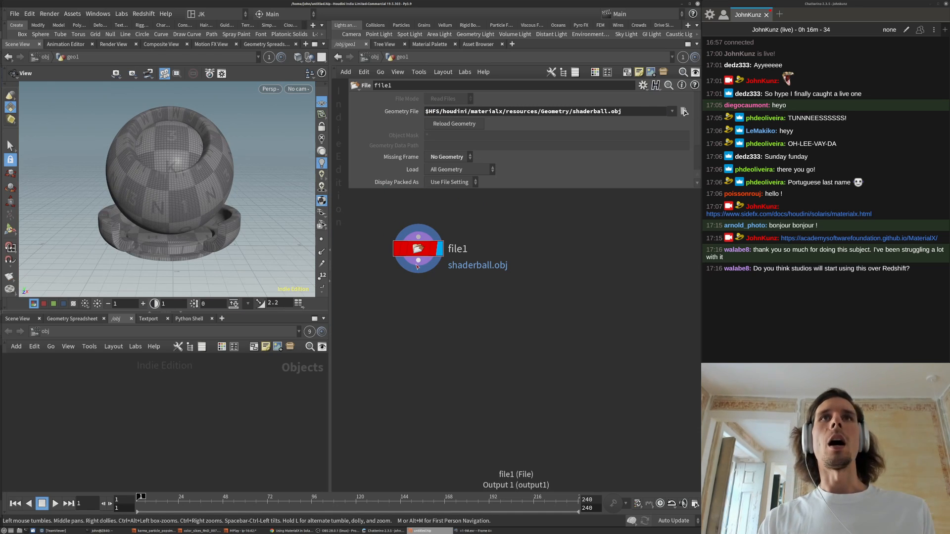
middle_click(425, 260)
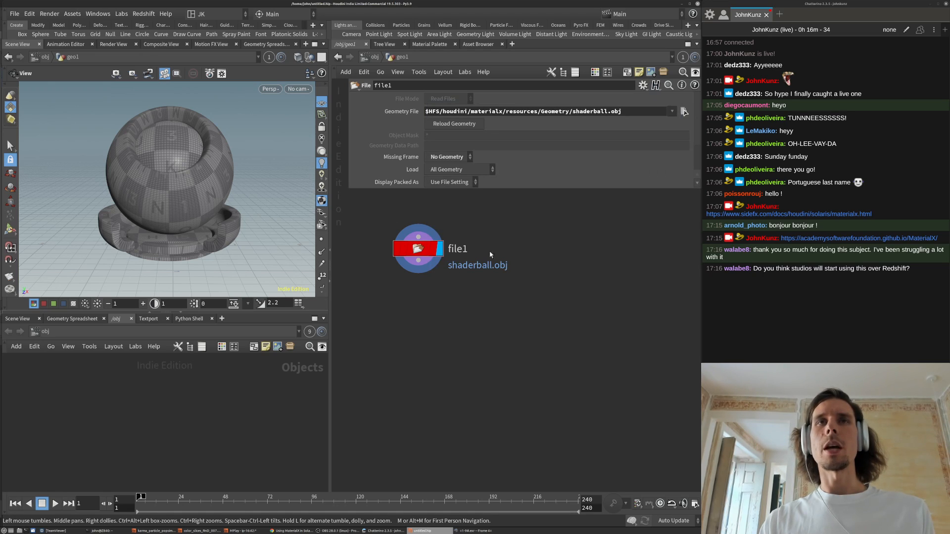
- Go up to the object level and rename the shader ball's geometry object to shaderball_mtlx
click(374, 57)
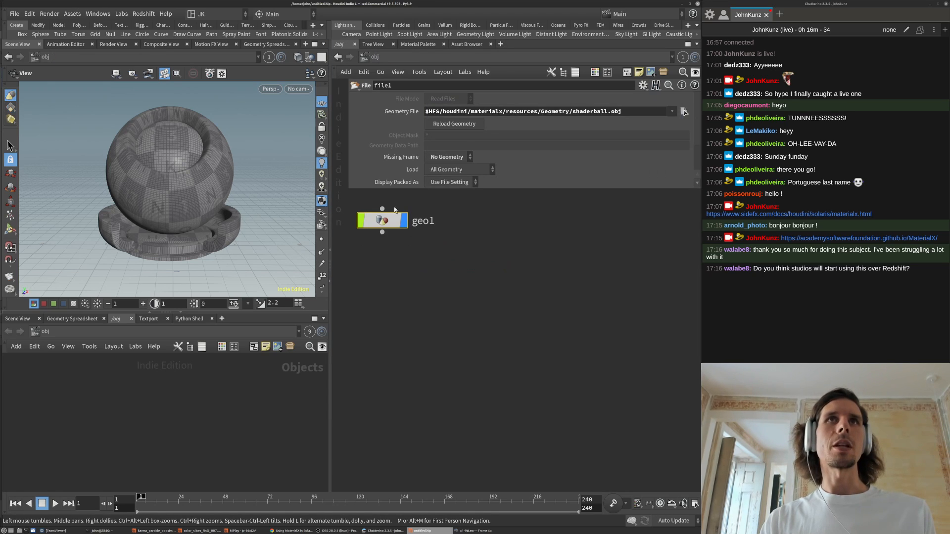
double_click(424, 220)
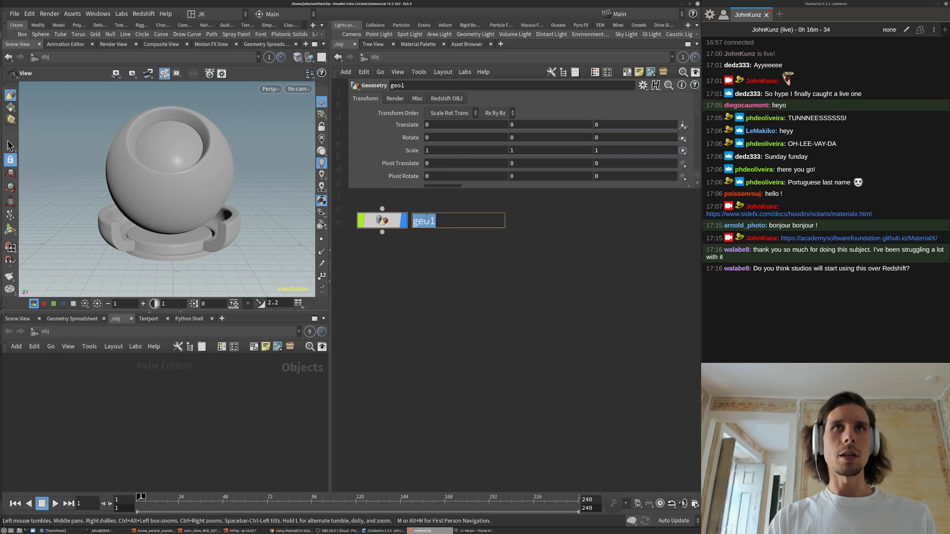
text(shaderball_mtlx)
key(Return)
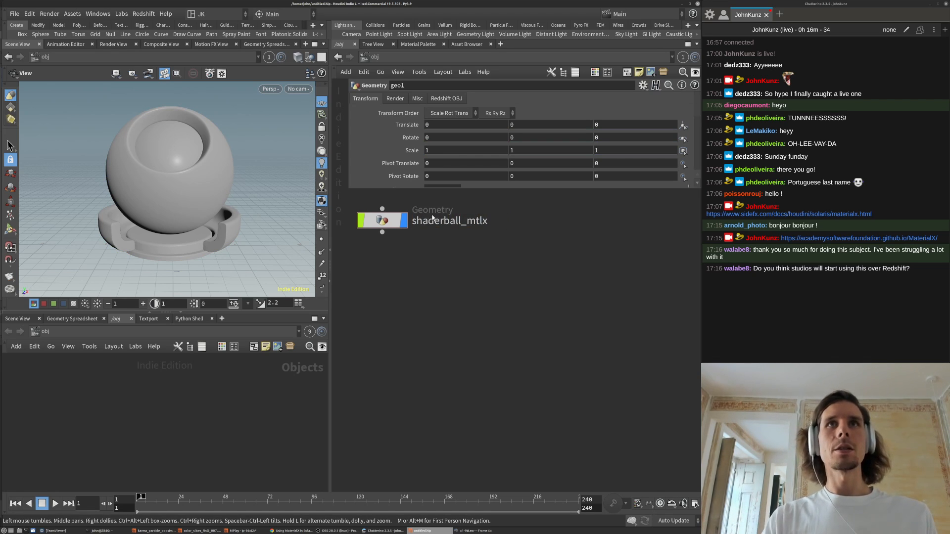
- Switch to the stage context and place a SOP Import node in the empty network
click(375, 57)
click(391, 139)
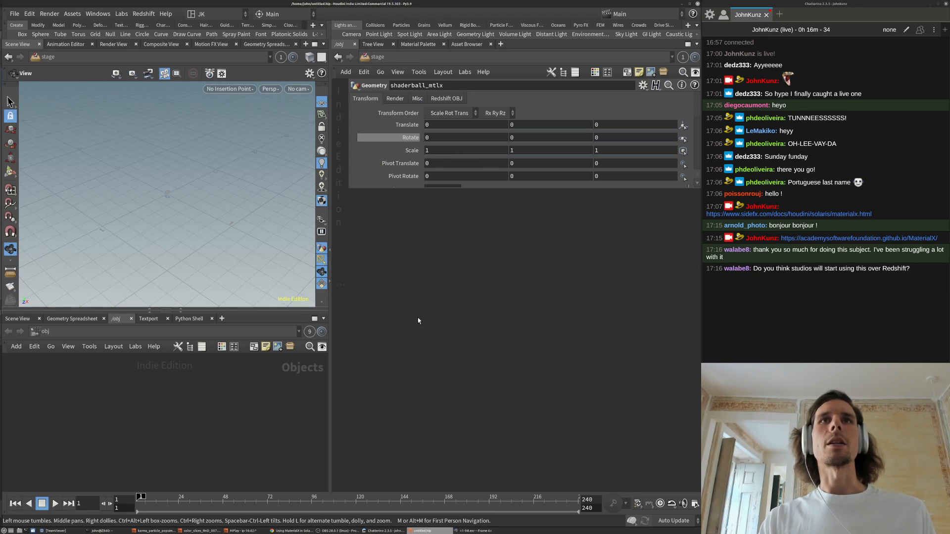
key(Tab)
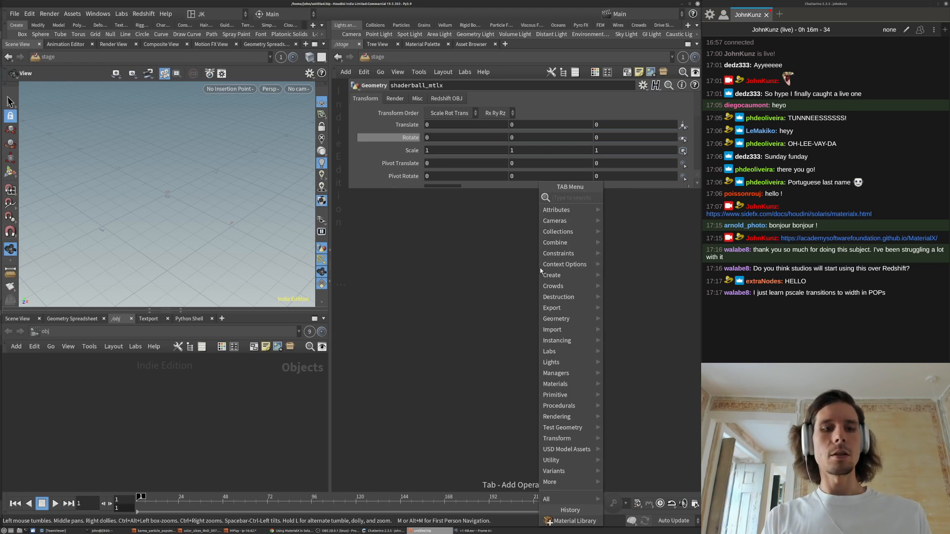
text(sop)
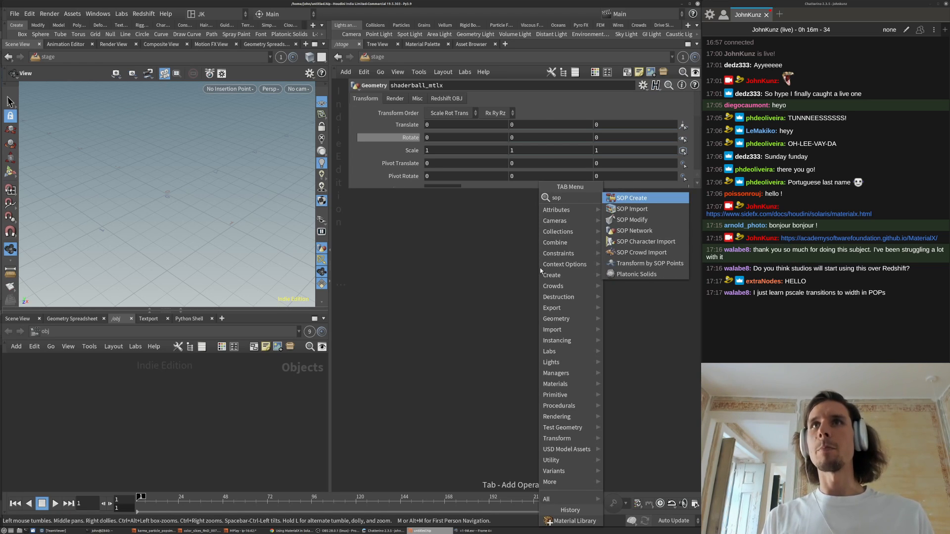
key(Down)
key(Return)
click(539, 268)
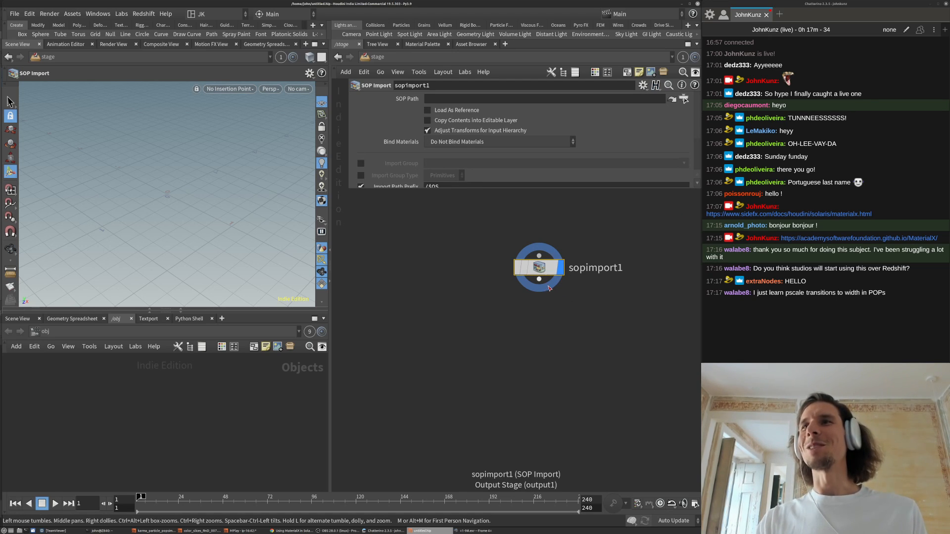
drag(520, 270, 417, 266)
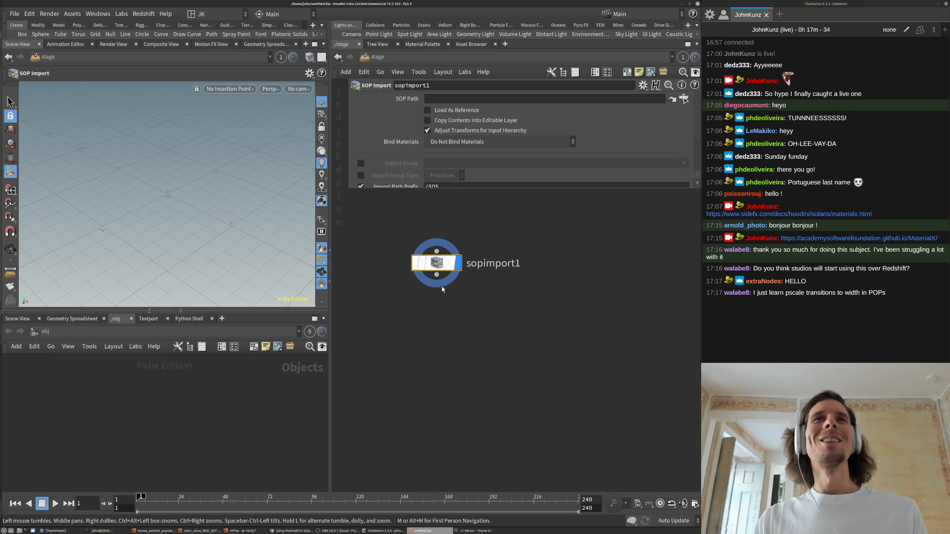
mouse_move(531, 332)
middle_down()
mouse_move(548, 324)
mouse_move(523, 339)
middle_up()
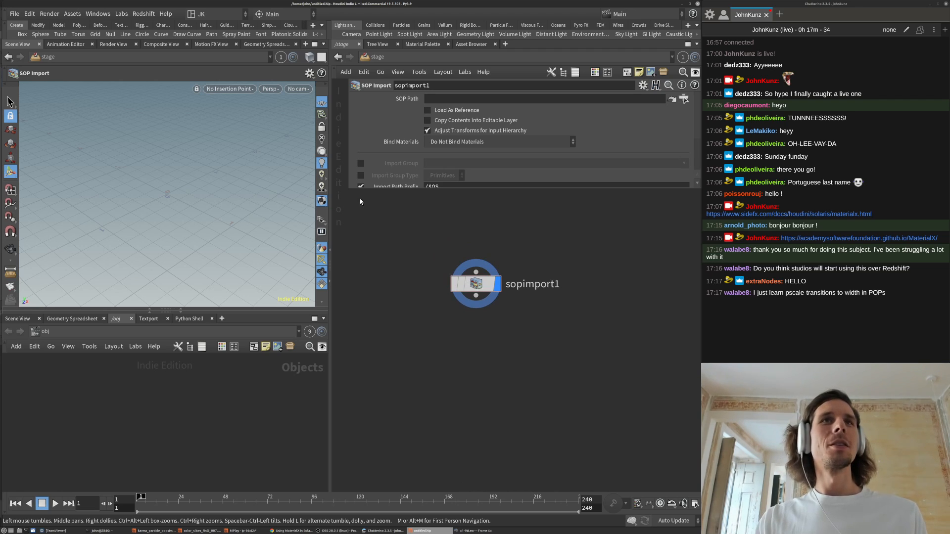
- Enlarge the SOP Import parameter display and review the available Bind Materials options without changing the setting
drag(348, 192, 350, 232)
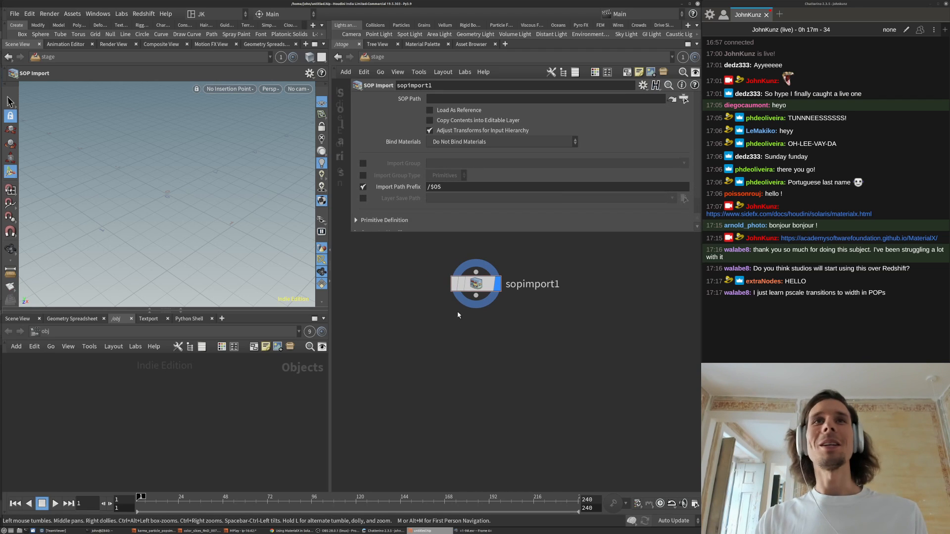
click(483, 142)
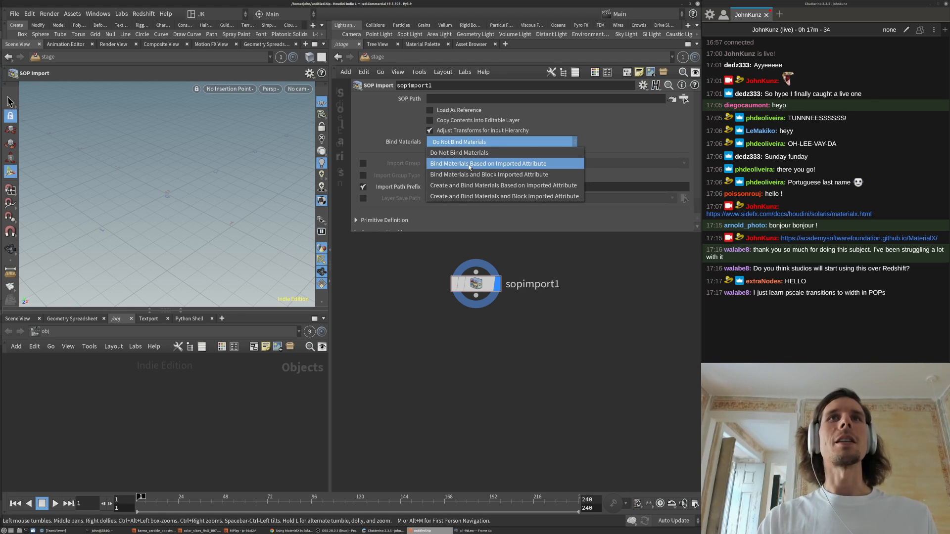
click(414, 138)
- Set the SOP Import's SOP Path to the shaderball_mtlx object using the operator chooser
click(685, 99)
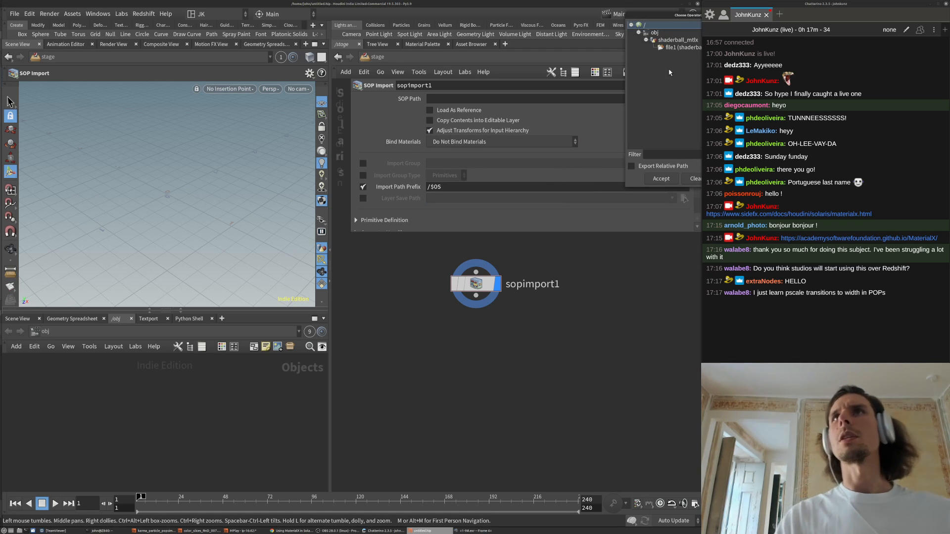
click(676, 40)
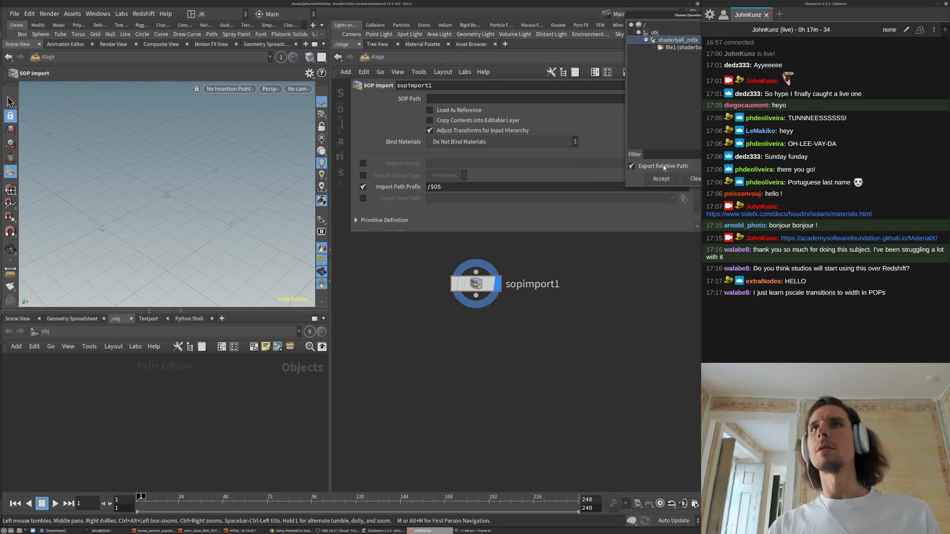
click(661, 178)
- Make room for all SOP Import parameters and expand the Geometry Handling and Import Data sections
scroll(355, 234, down, 1)
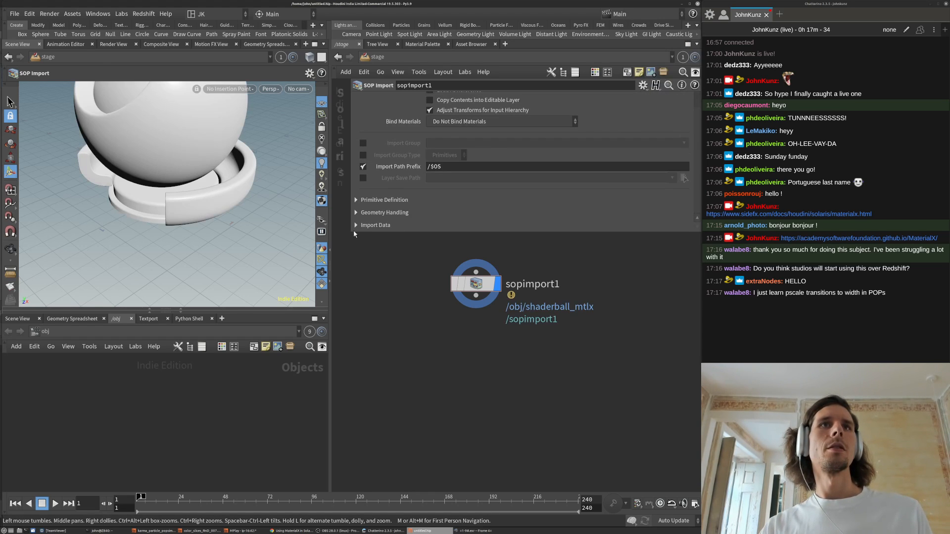
drag(351, 235, 479, 418)
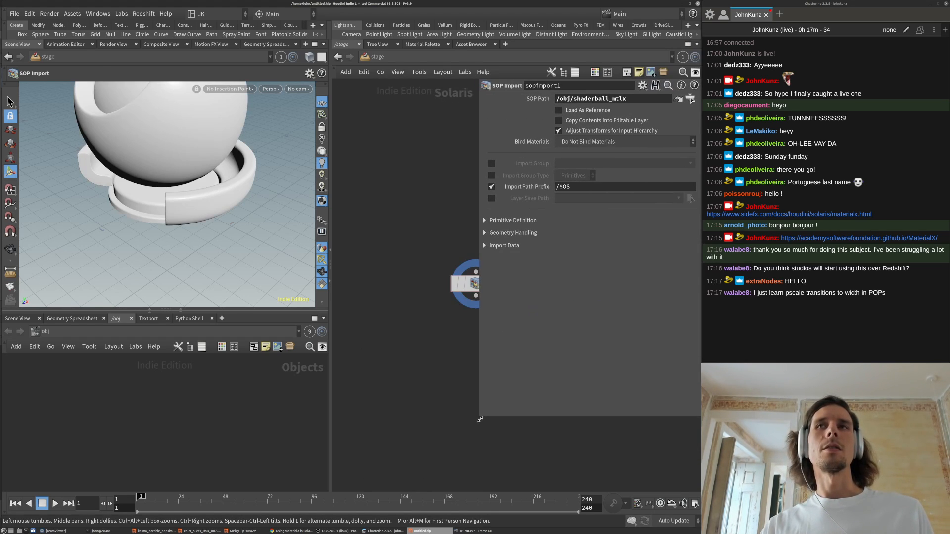
click(513, 233)
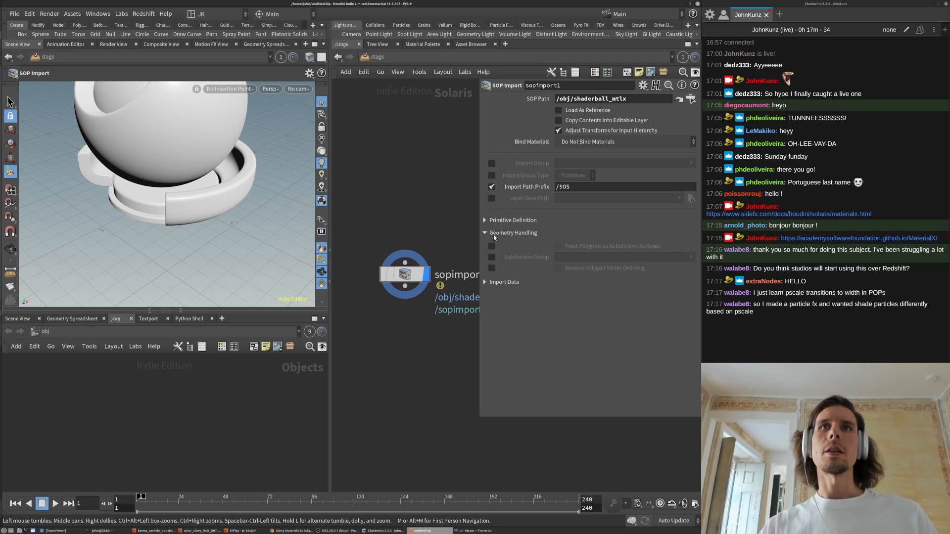
click(496, 283)
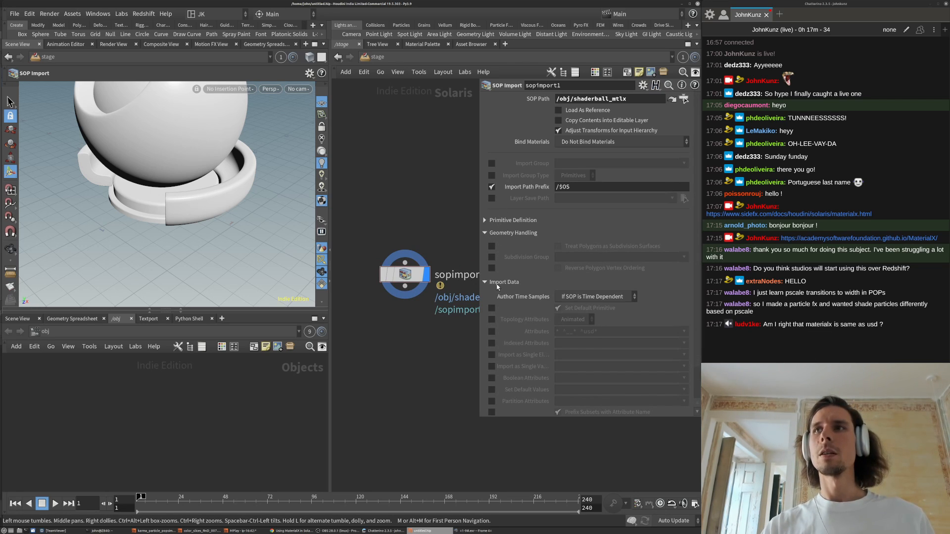
scroll(501, 379, down, 3)
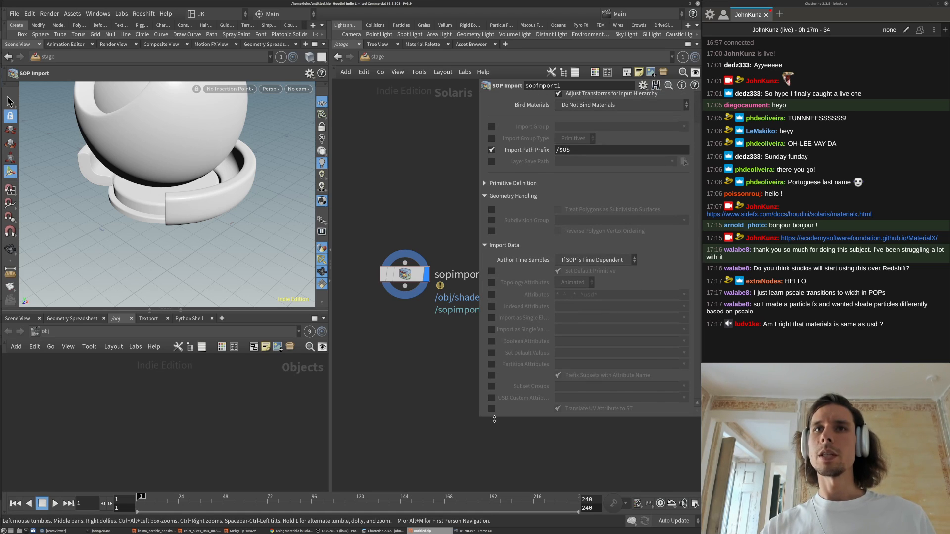
- Enable Subset Groups on the SOP Import and check which groups it offers, without choosing one
click(491, 386)
click(685, 386)
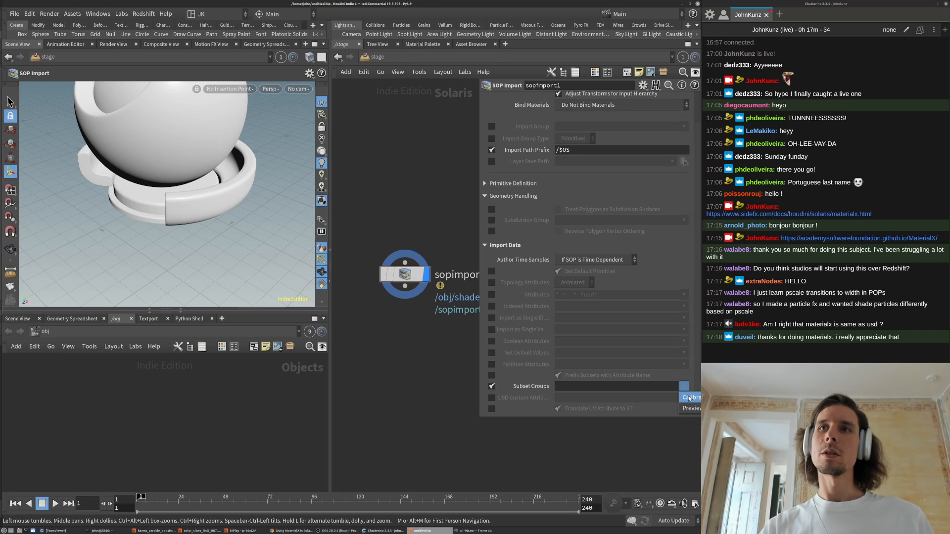
click(389, 372)
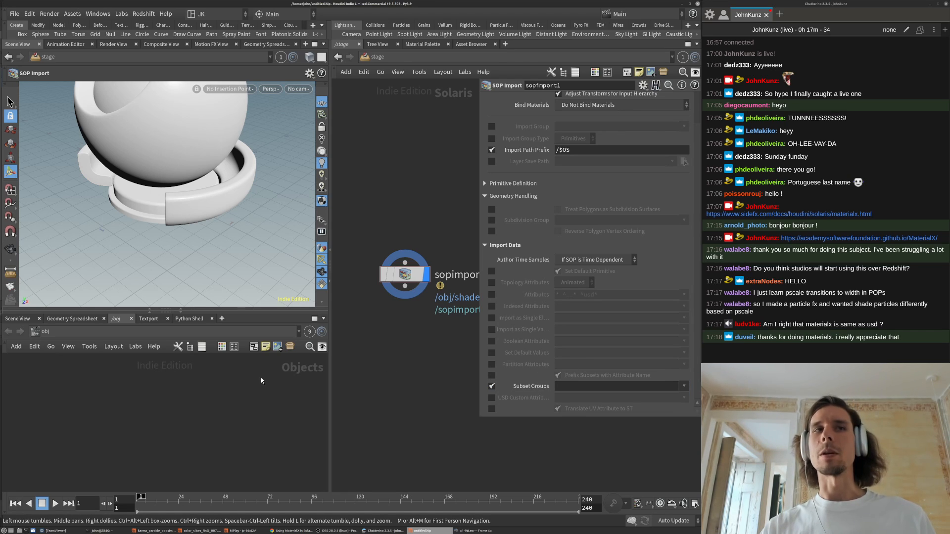
click(222, 319)
mouse_move(257, 339)
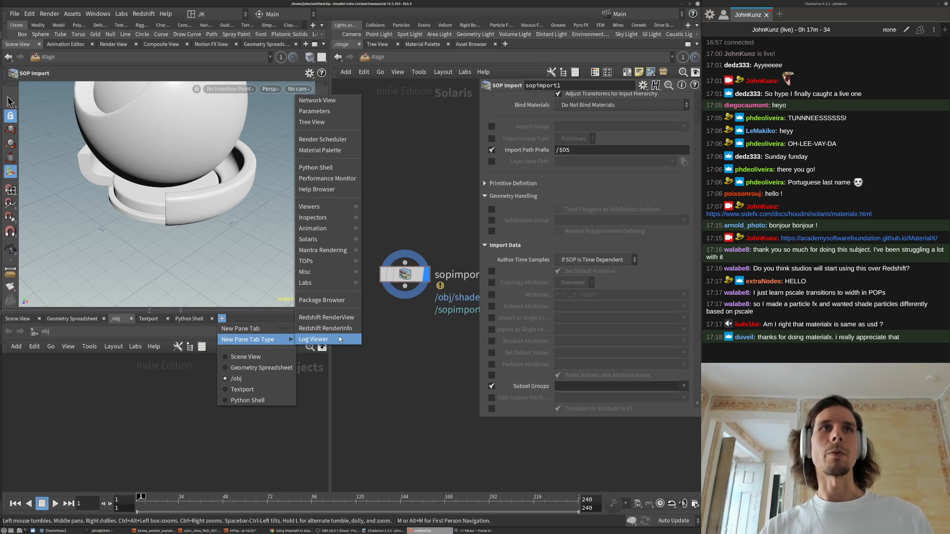
mouse_move(341, 265)
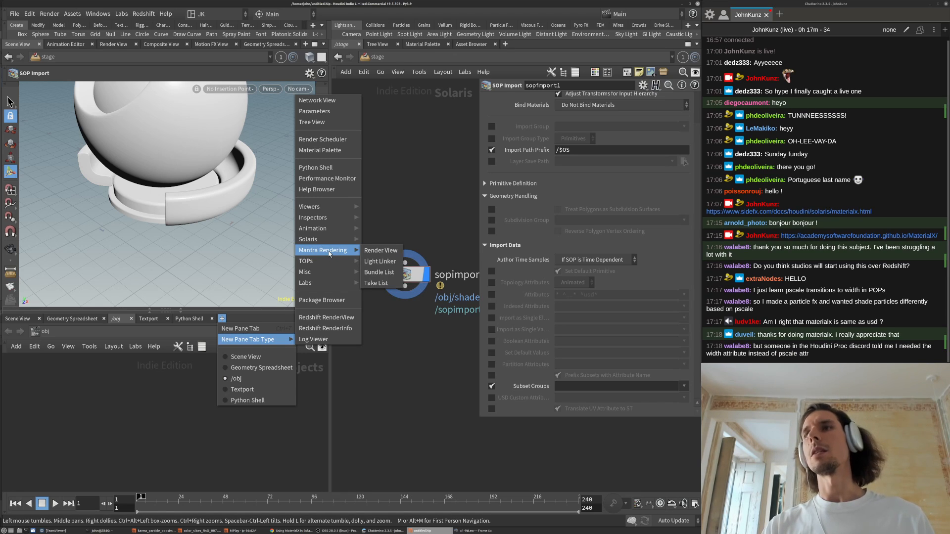
click(409, 384)
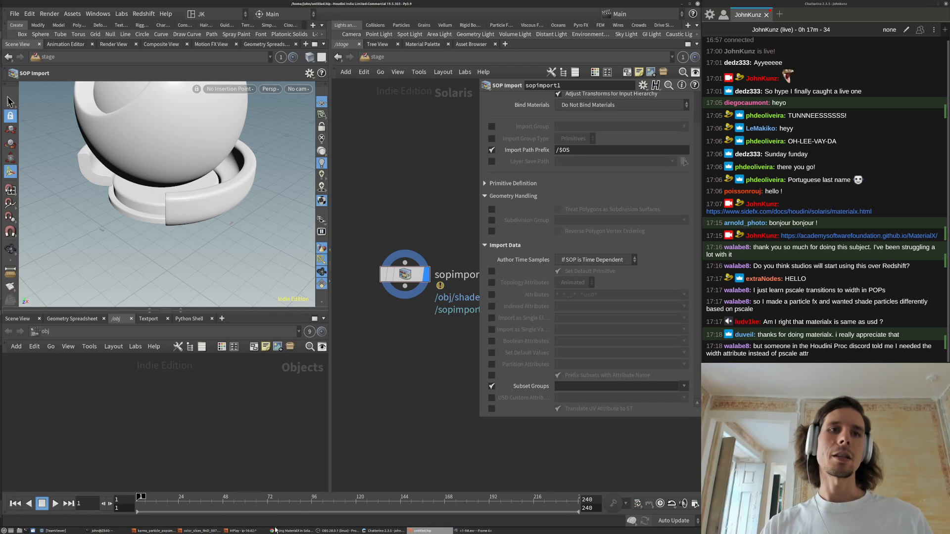
- Switch to Chrome, copy the address of the Using MaterialX in Solaris page and send it in the Chatterino chat
click(275, 530)
click(429, 231)
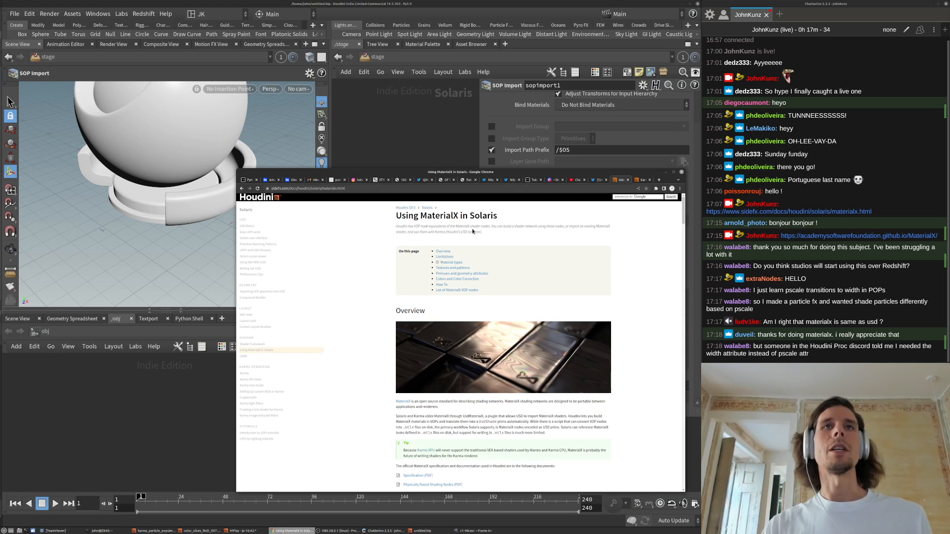
double_click(474, 227)
click(444, 190)
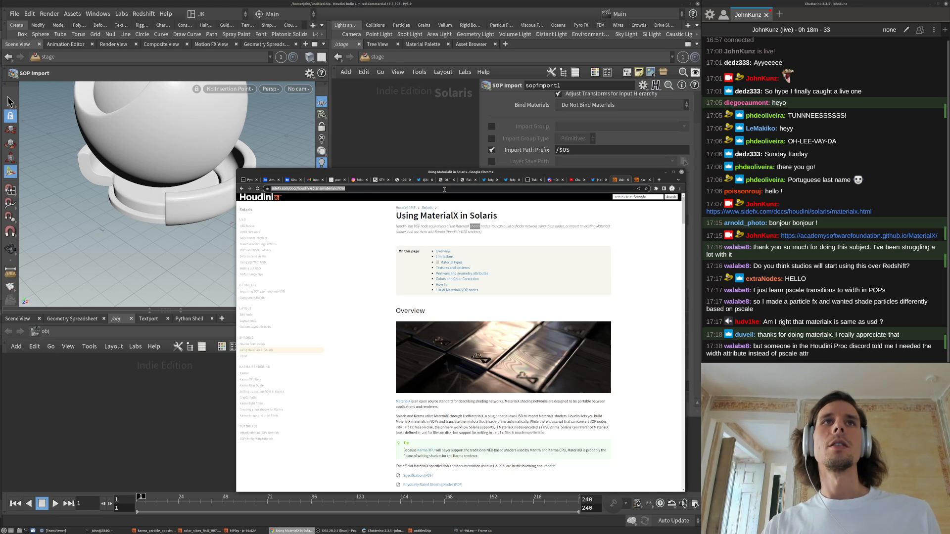
click(855, 362)
key(Return)
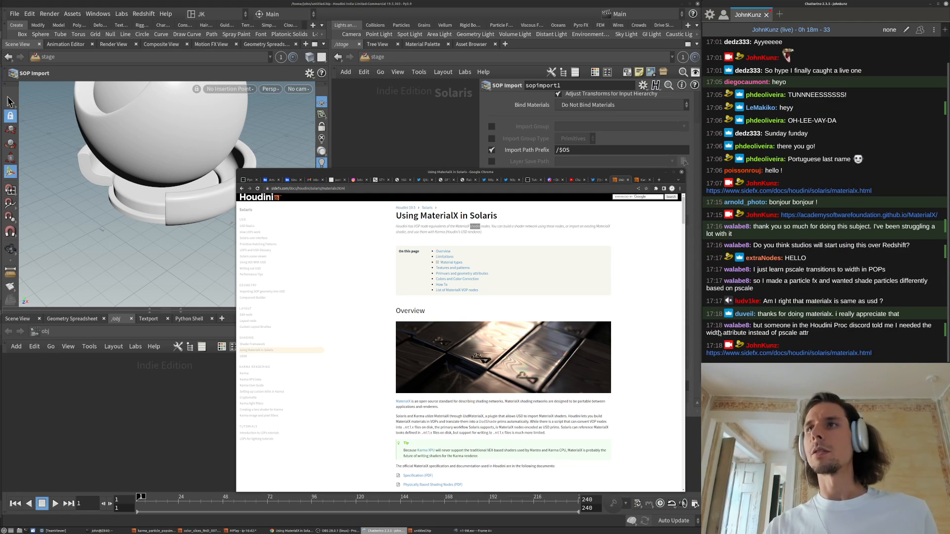
- Skim the overview and limitations on the Using MaterialX in Solaris page, then return to Houdini
scroll(486, 373, down, 3)
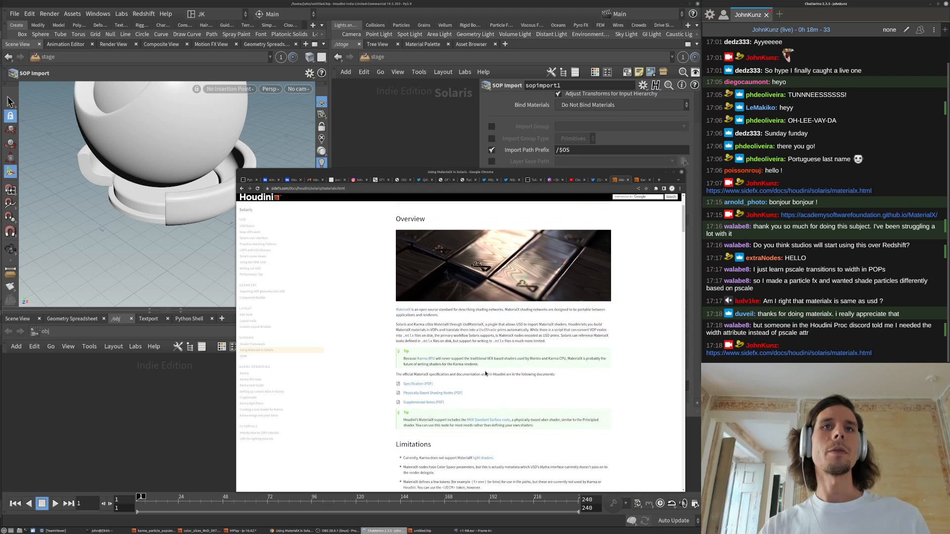
scroll(486, 373, down, 2)
scroll(486, 375, up, 5)
scroll(486, 379, down, 1)
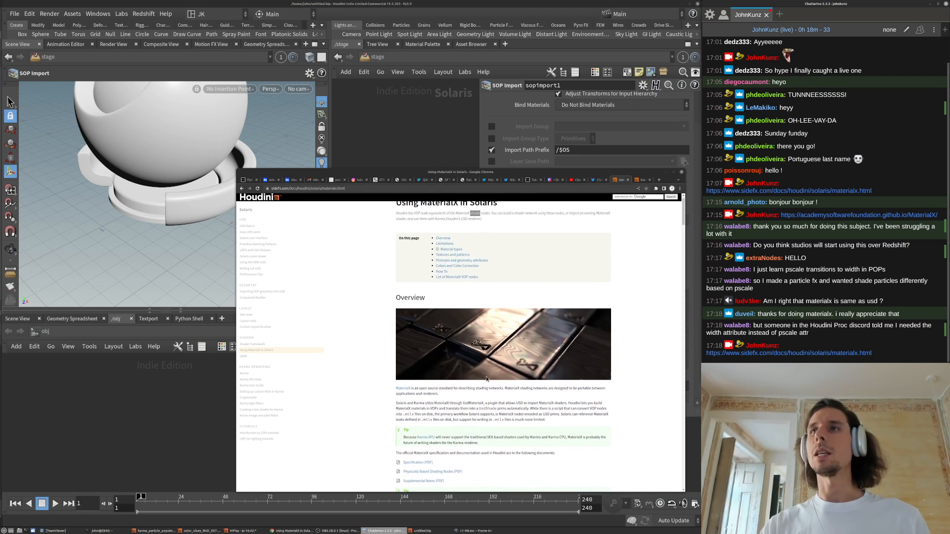
scroll(488, 380, up, 1)
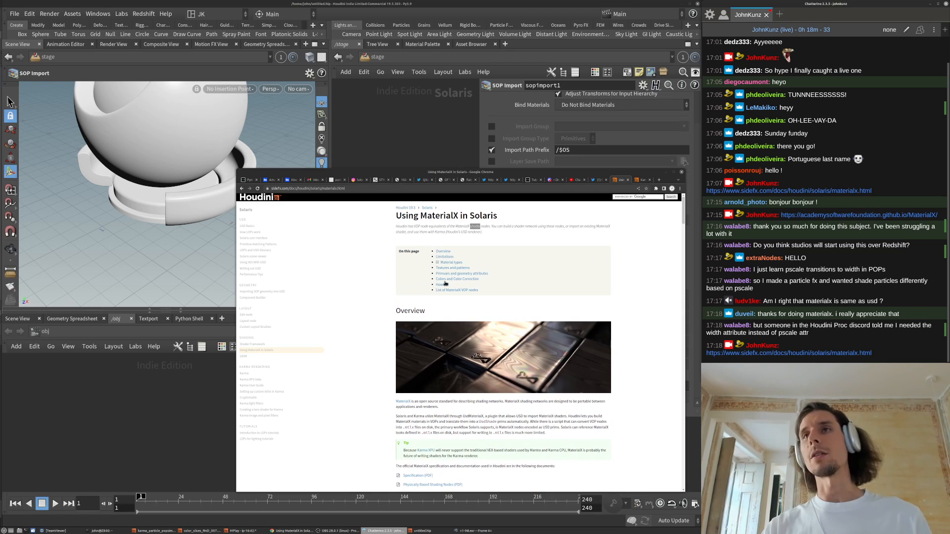
click(369, 147)
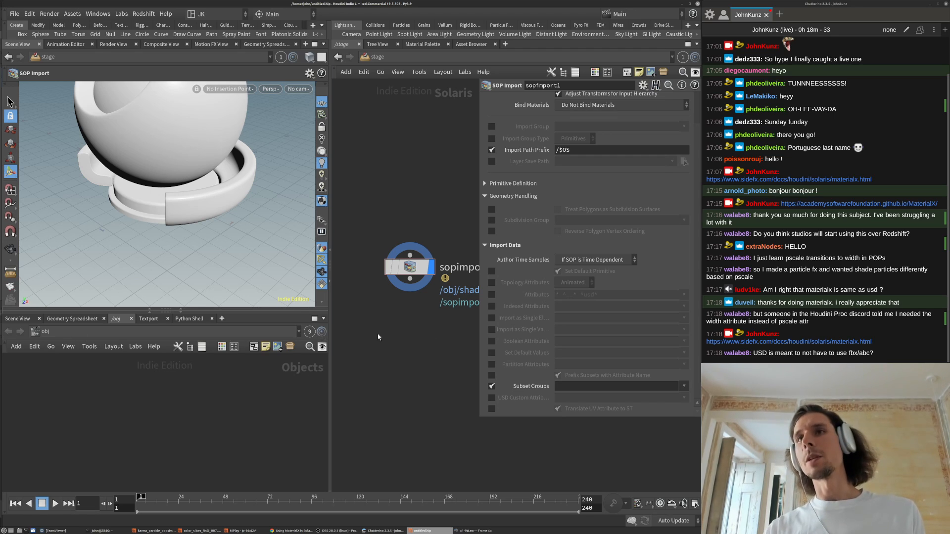
- Read the chat question about USD and fbx/abc, highlighting its key terms
middle_drag(432, 312, 406, 287)
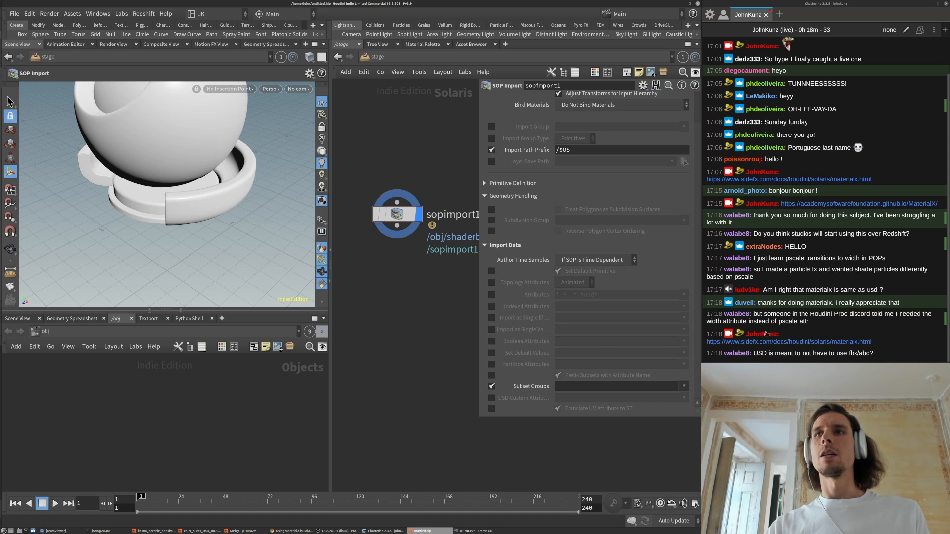
drag(754, 354, 871, 355)
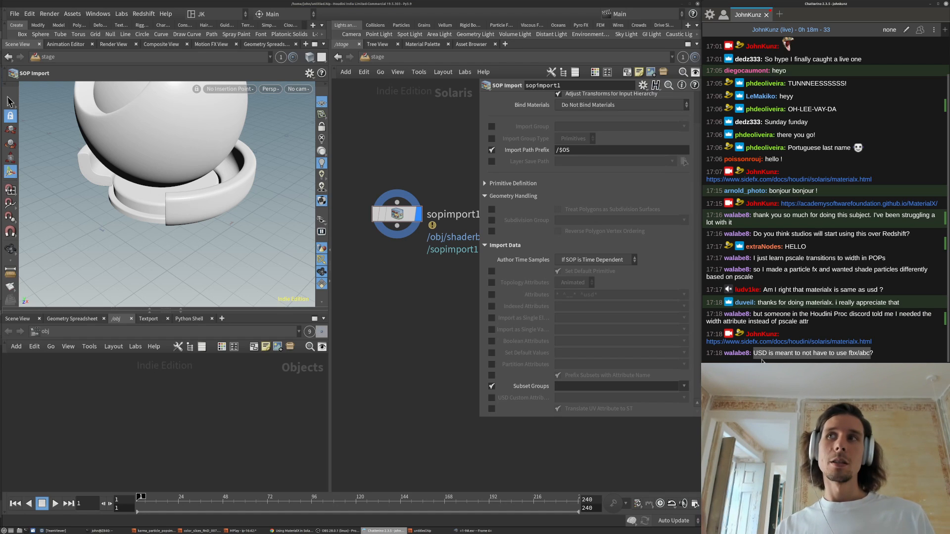
drag(849, 353, 873, 355)
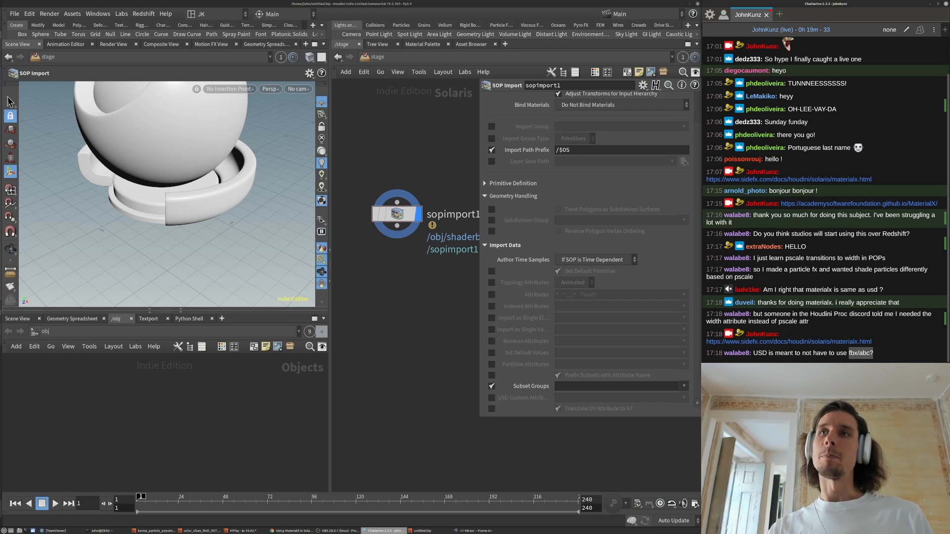
click(850, 355)
drag(849, 355, 858, 355)
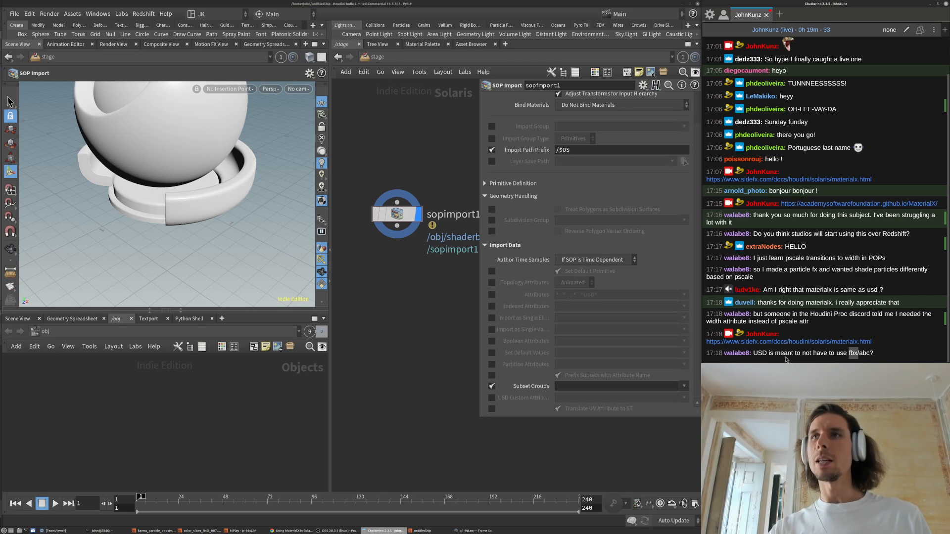
double_click(760, 353)
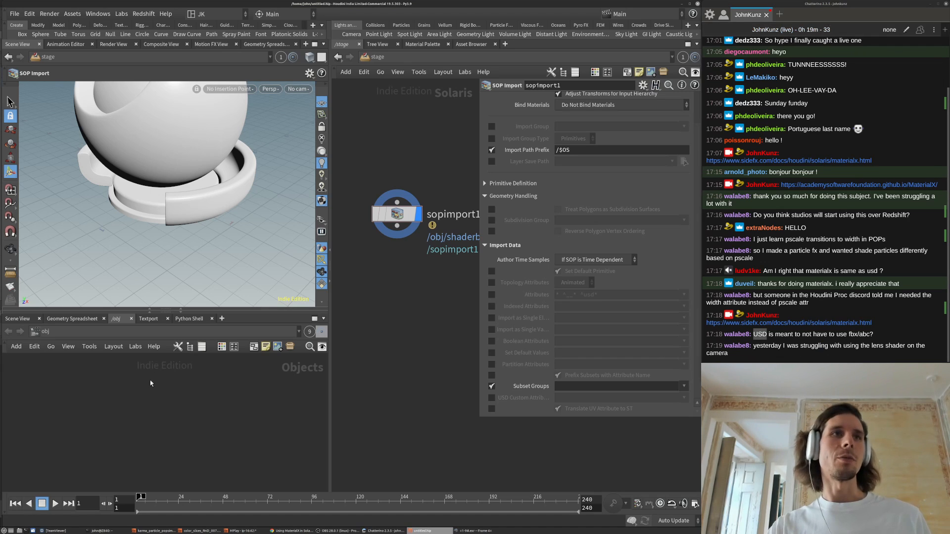
- Add a Scene Graph Tree pane tab with extra width and expand its hierarchy down to mesh_0
click(222, 320)
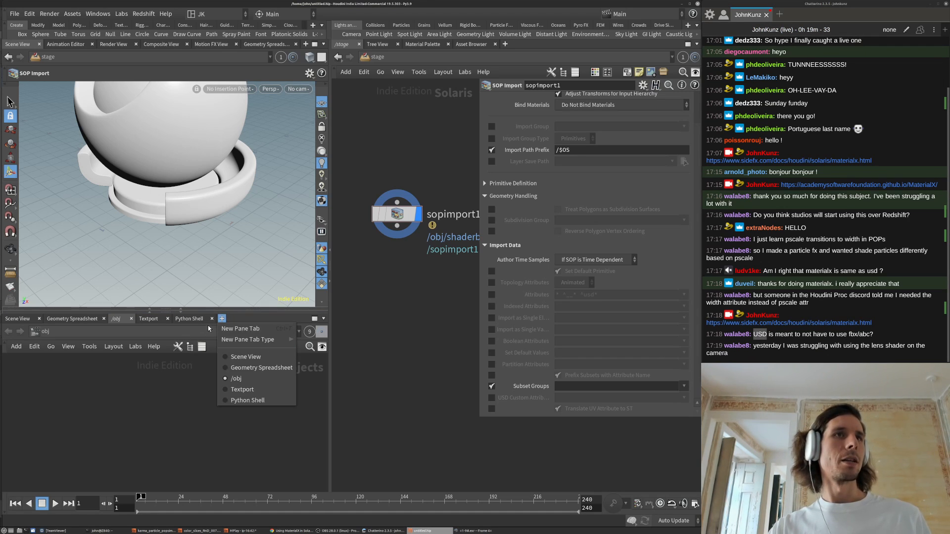
mouse_move(250, 339)
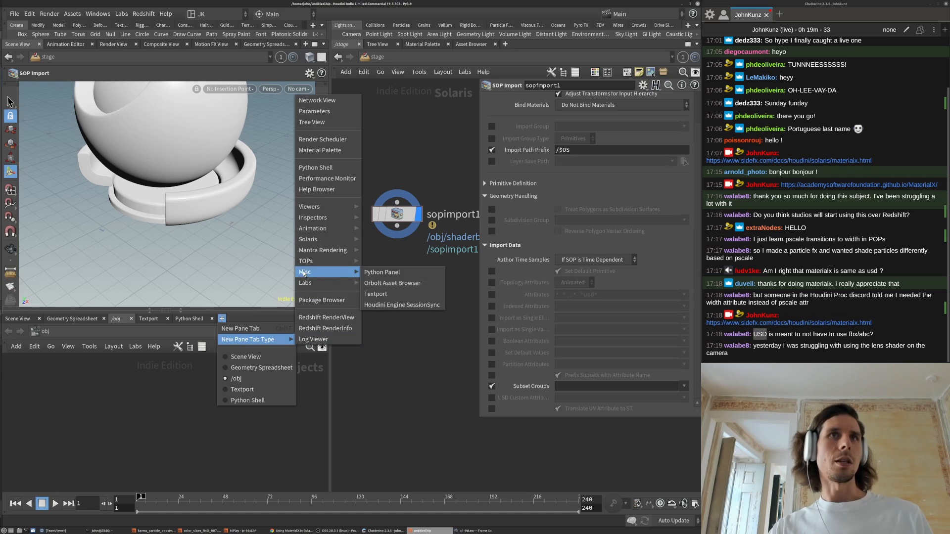
mouse_move(309, 240)
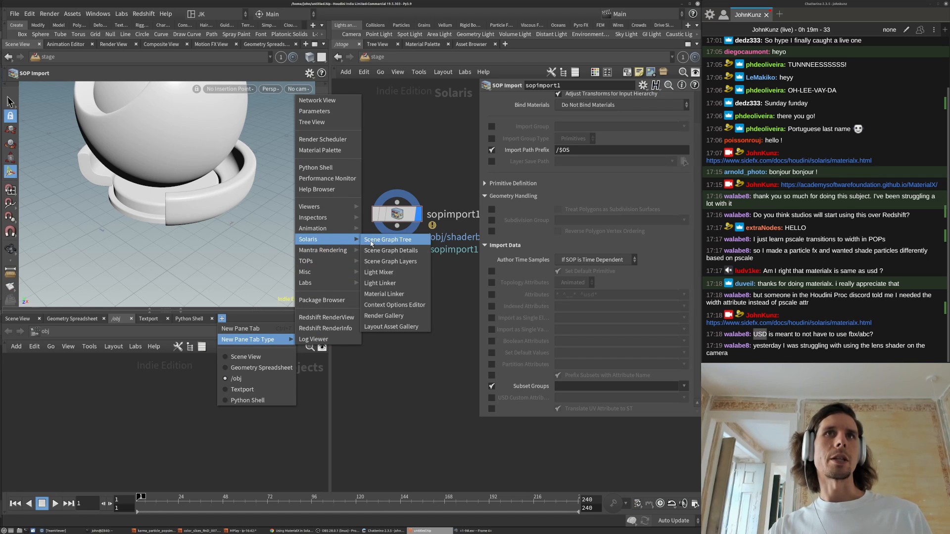
click(371, 240)
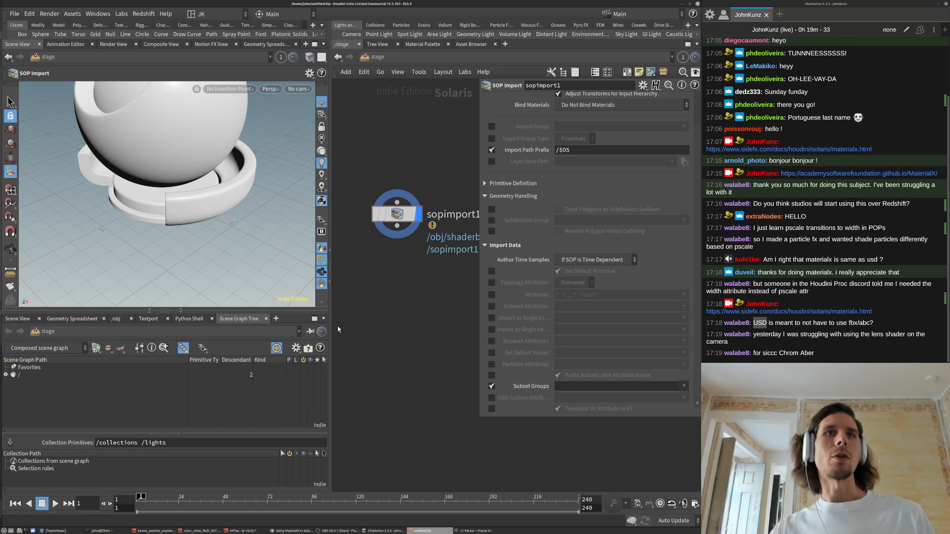
drag(329, 328, 342, 328)
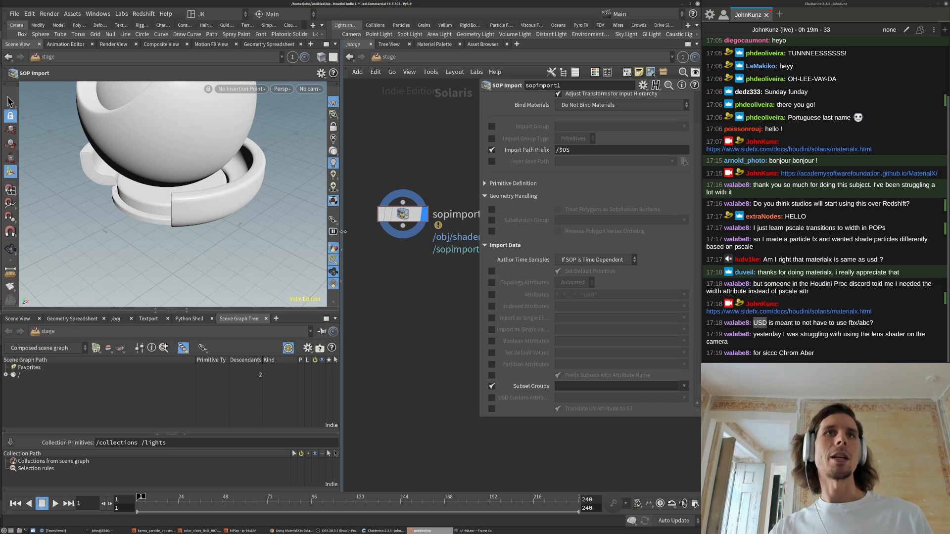
drag(341, 232, 352, 232)
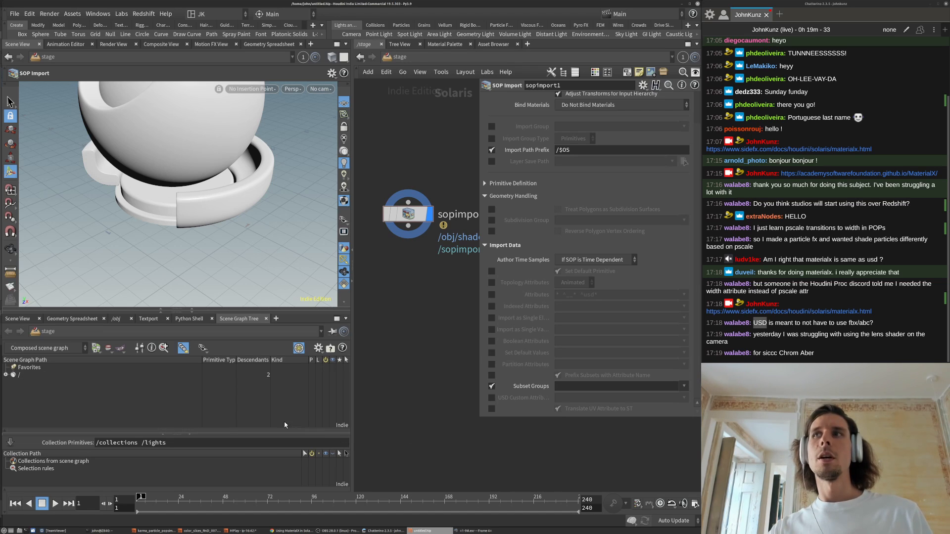
click(6, 375)
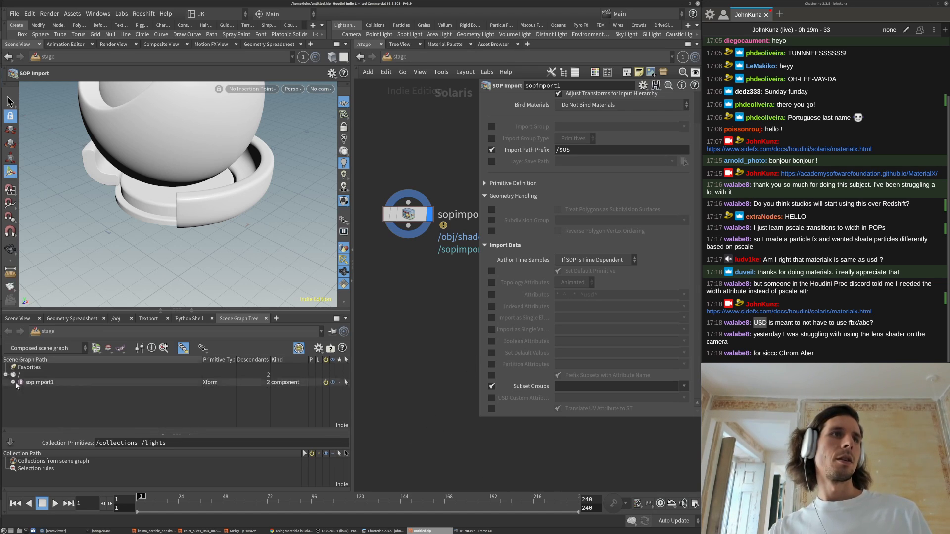
click(20, 382)
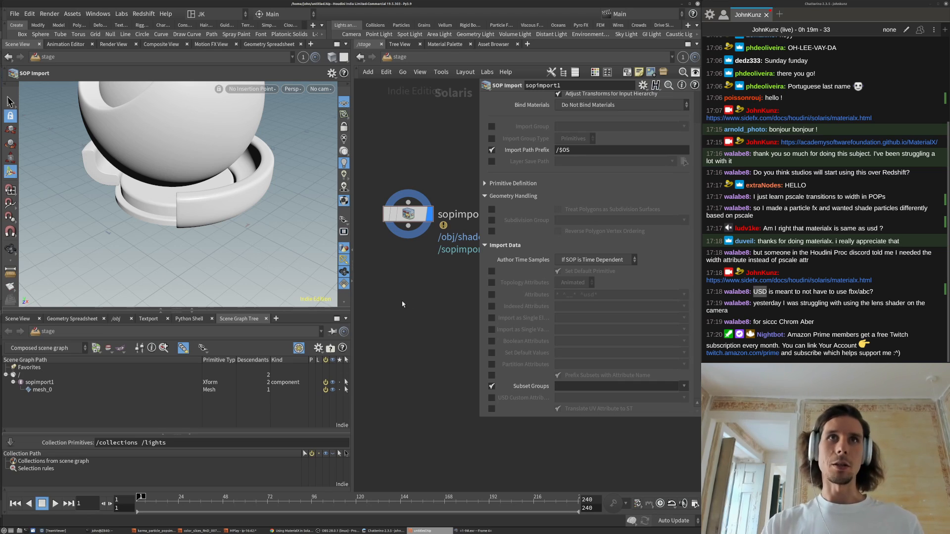
- Set the SOP Import's Subset Groups to Calibration_Mesh and expand mesh_0 in the scene graph with a readable Primitive Type column
drag(482, 419, 495, 364)
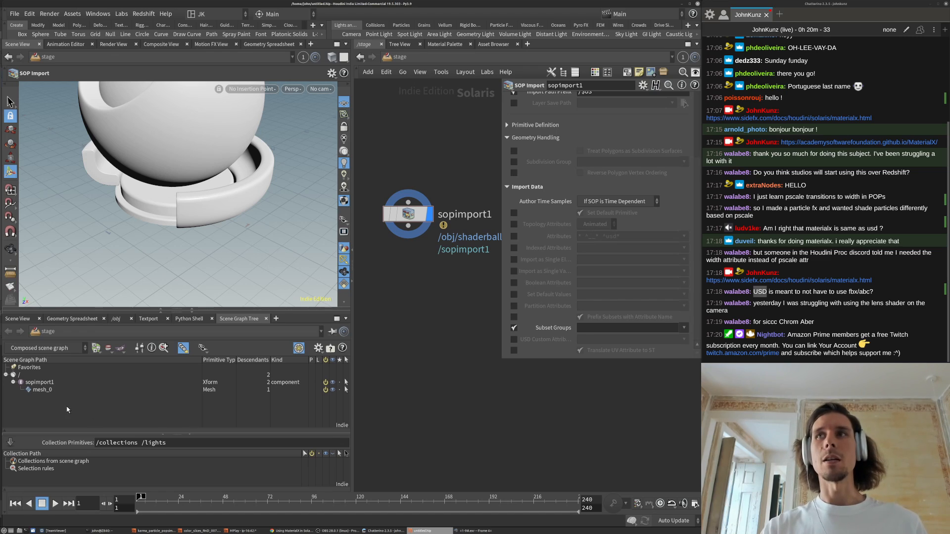
click(686, 328)
click(687, 339)
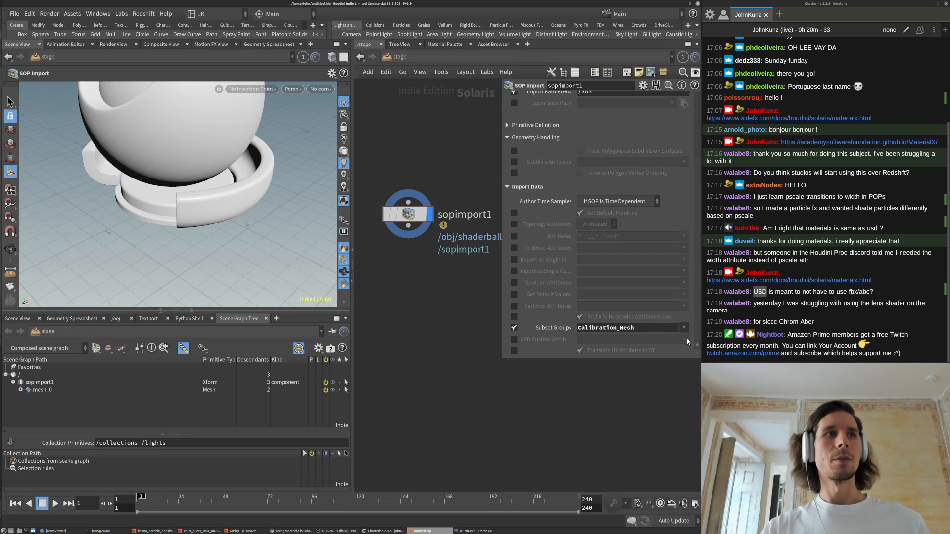
click(21, 390)
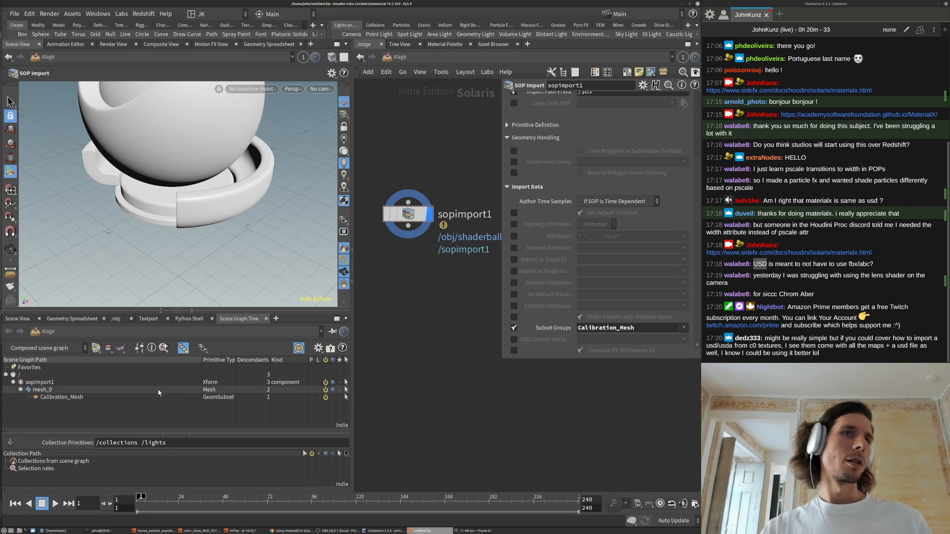
drag(236, 361, 251, 362)
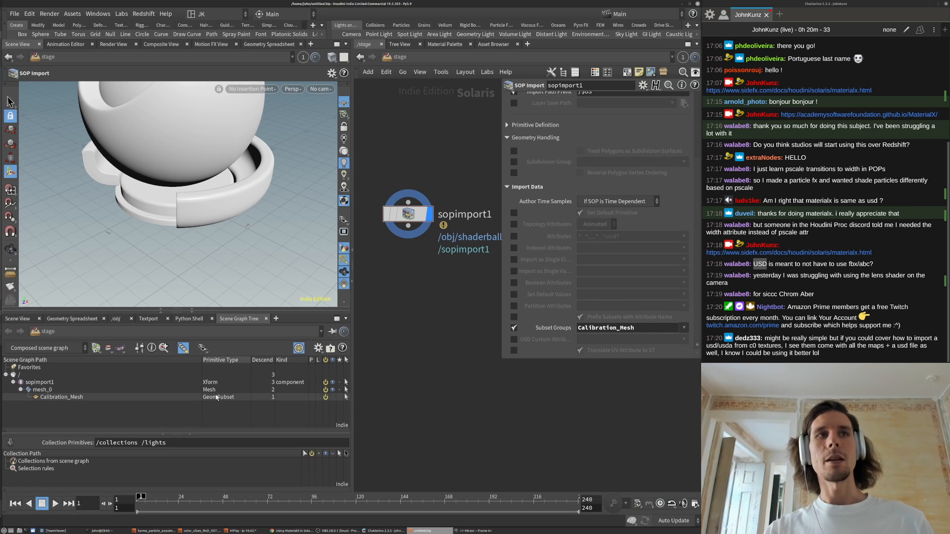
- Add Preview_Mesh to the SOP Import's Subset Groups and select that subset in the scene graph
click(685, 329)
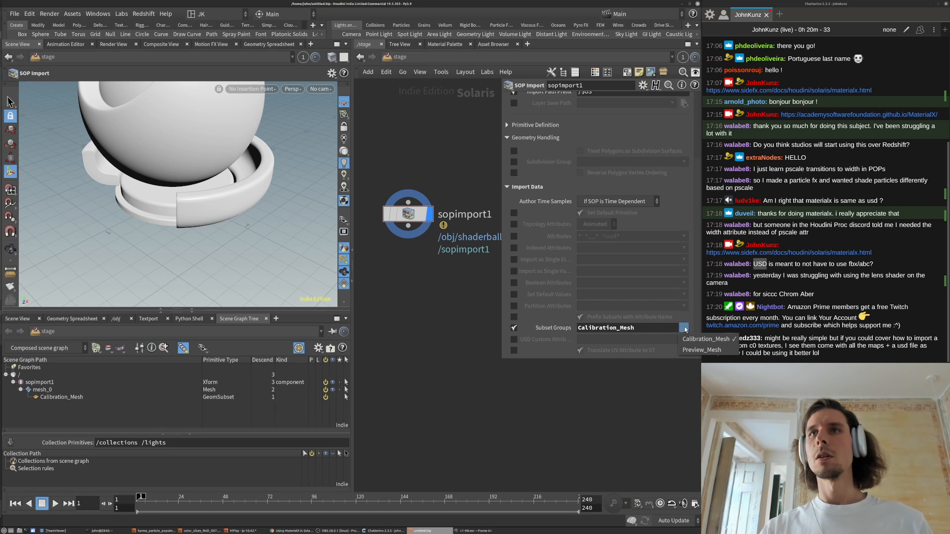
click(690, 347)
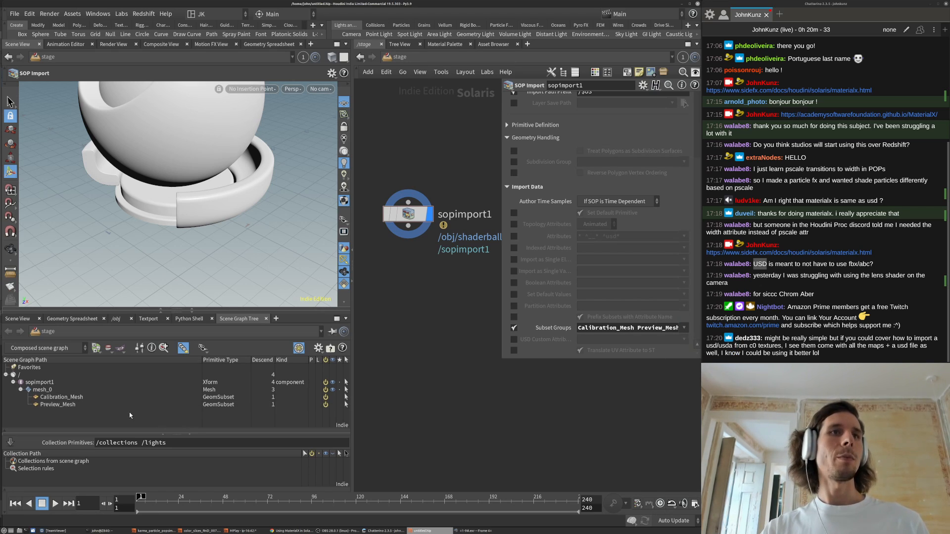
click(82, 404)
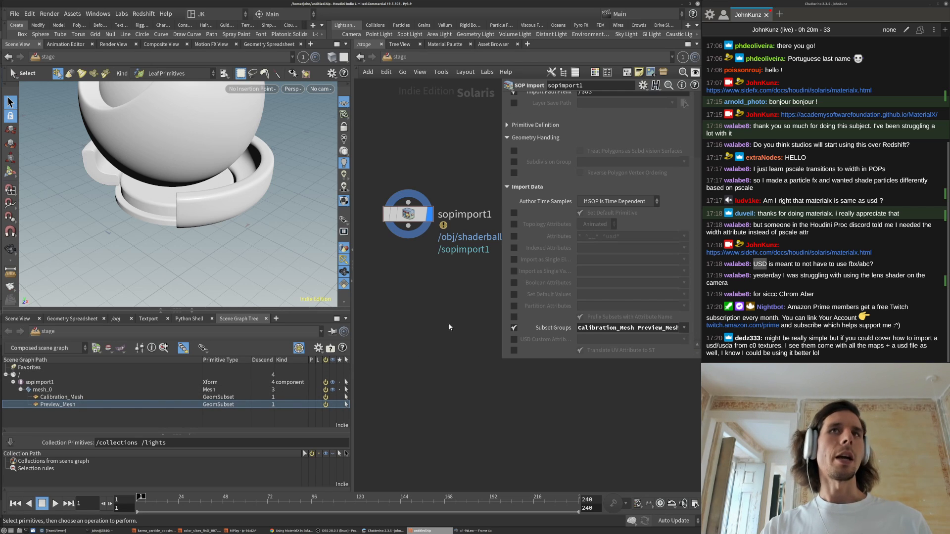
key(Tab)
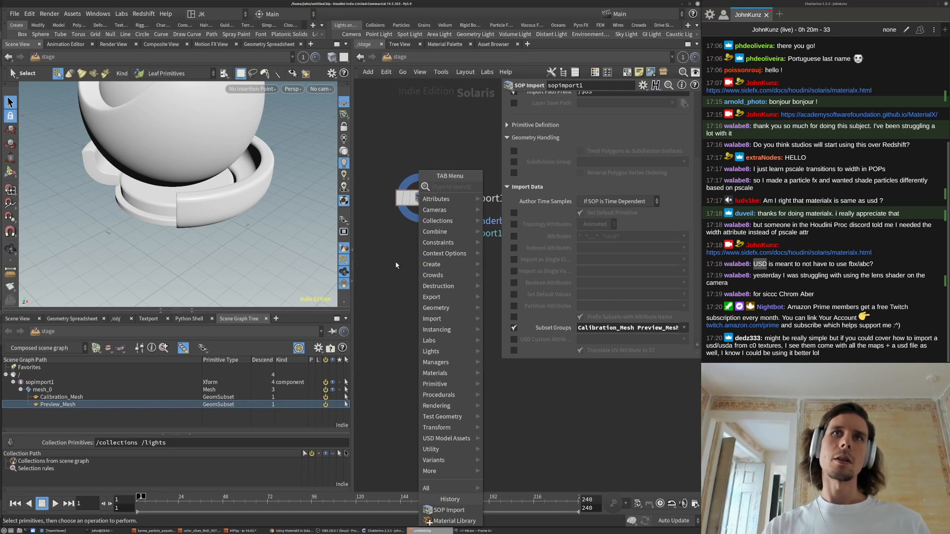
text(col)
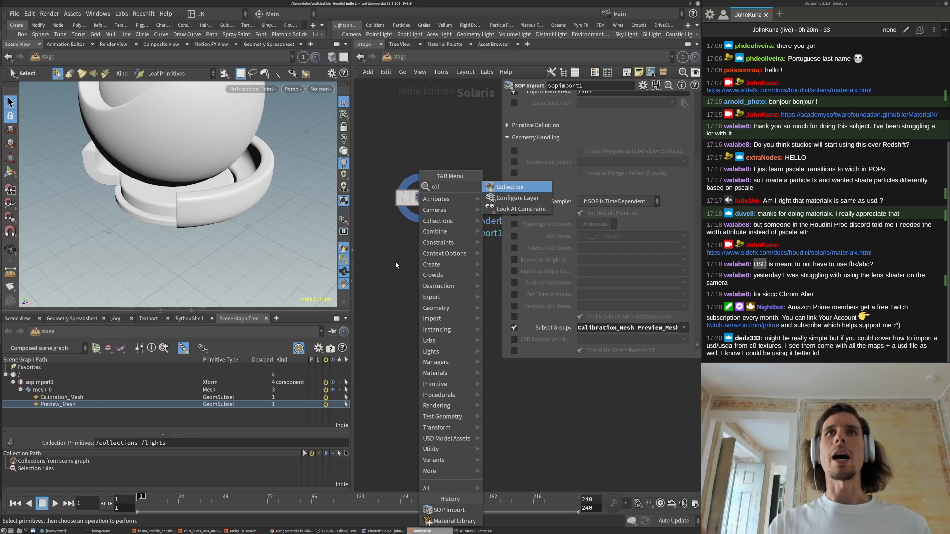
key(Escape)
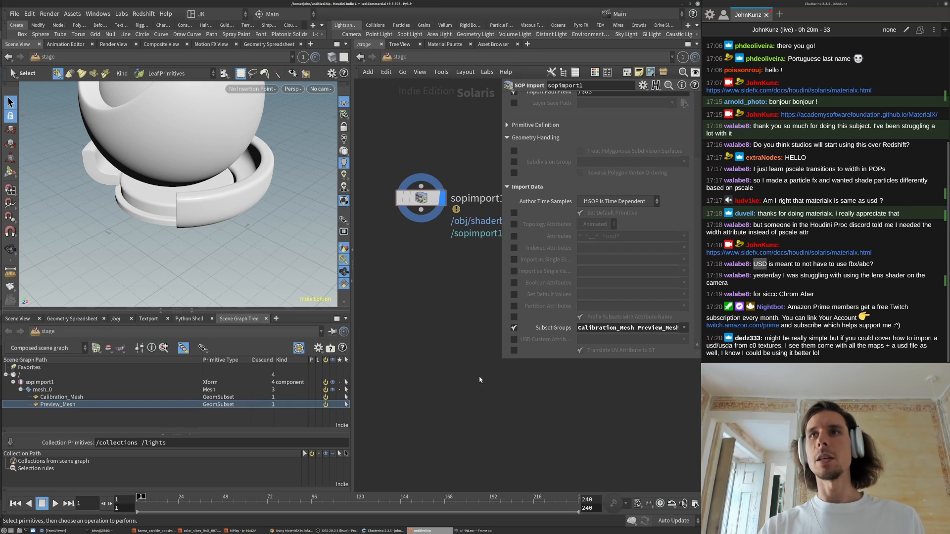
- Shrink the SOP Import parameter display and frame the sopimport1 node in the network
key(h)
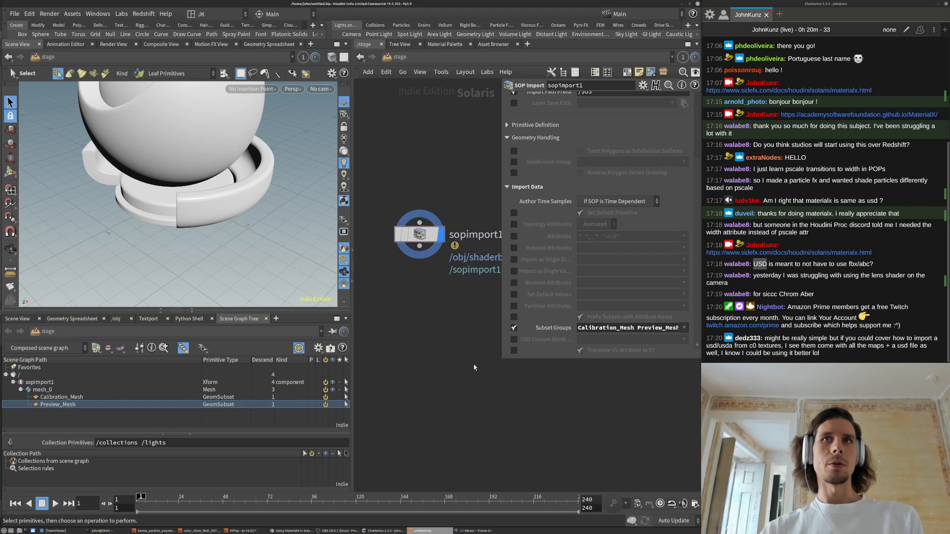
drag(499, 363, 527, 267)
key(h)
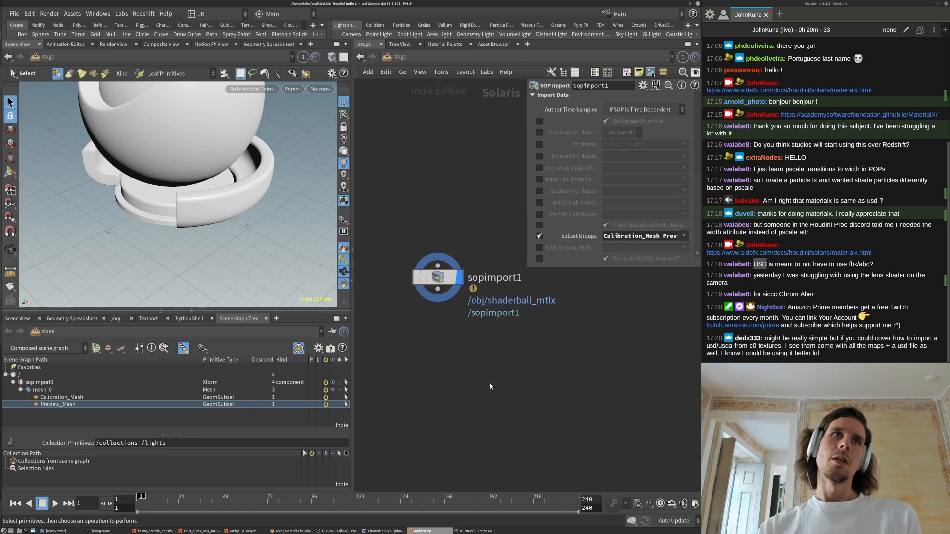
- Frame the whole shader ball in the viewport and read the chat question about importing USD files from texture downloads
key(Escape)
key(h)
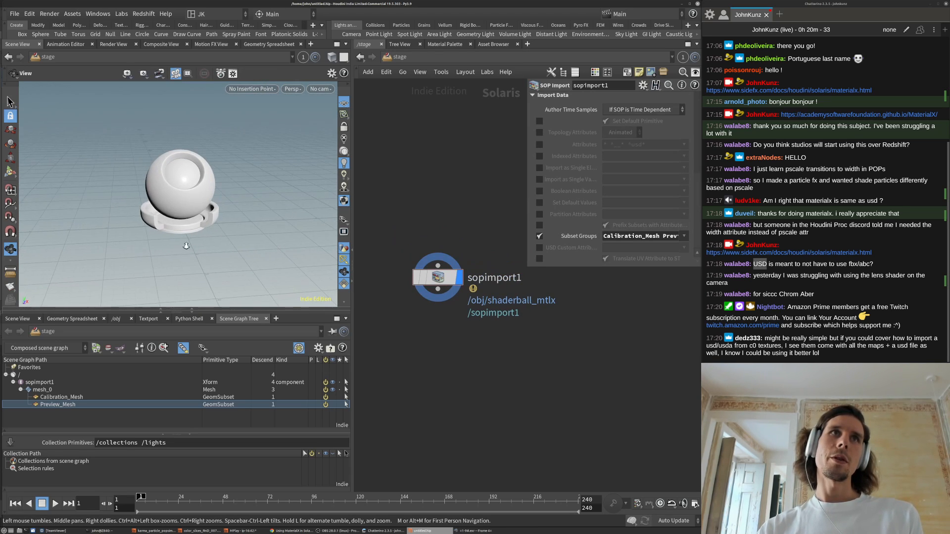
scroll(268, 253, up, 3)
key(s)
key(h)
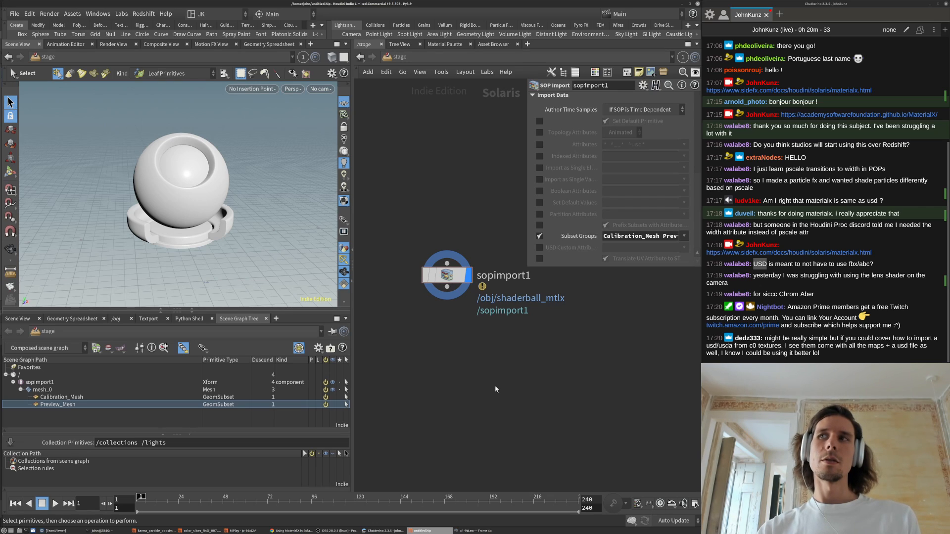
drag(856, 339, 872, 354)
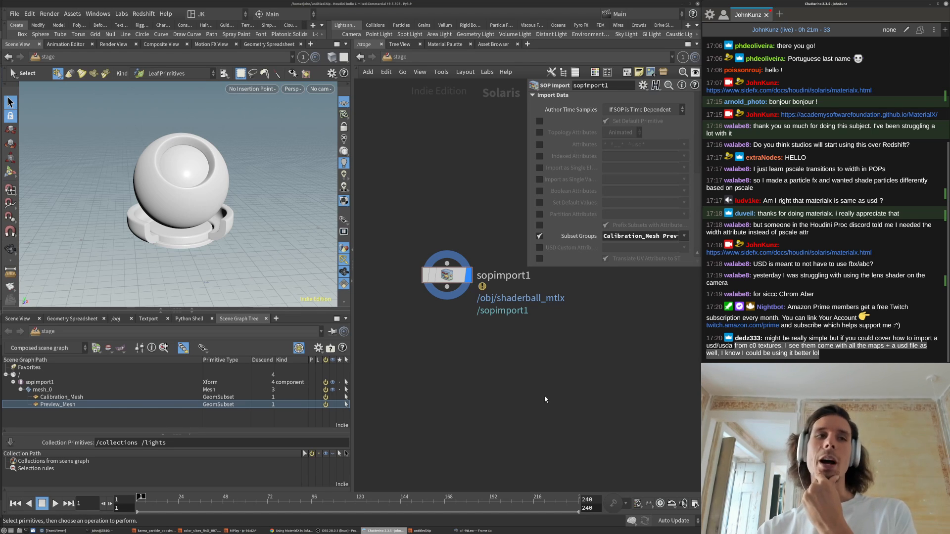
click(547, 350)
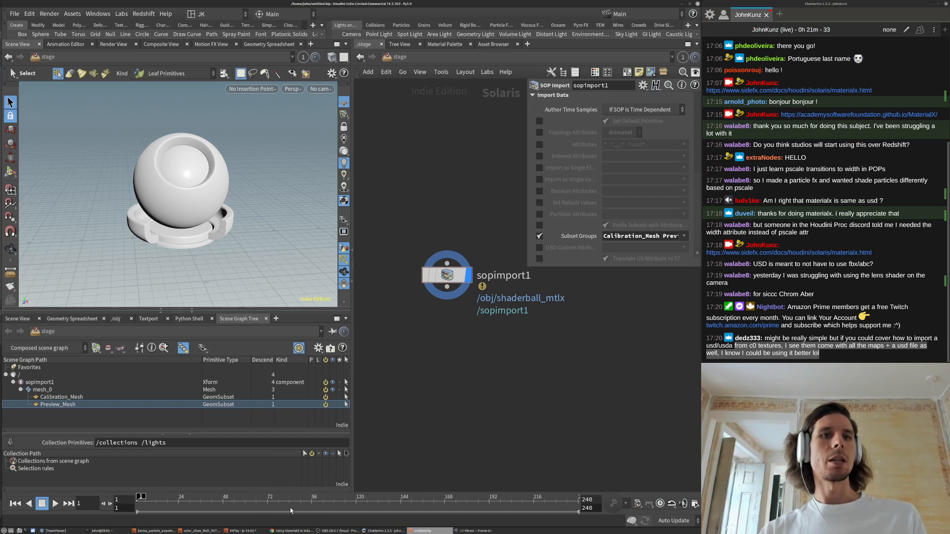
- Switch to Chrome, search for "c00 textures" in a new tab, and open ambientCG's Materials listing
click(294, 532)
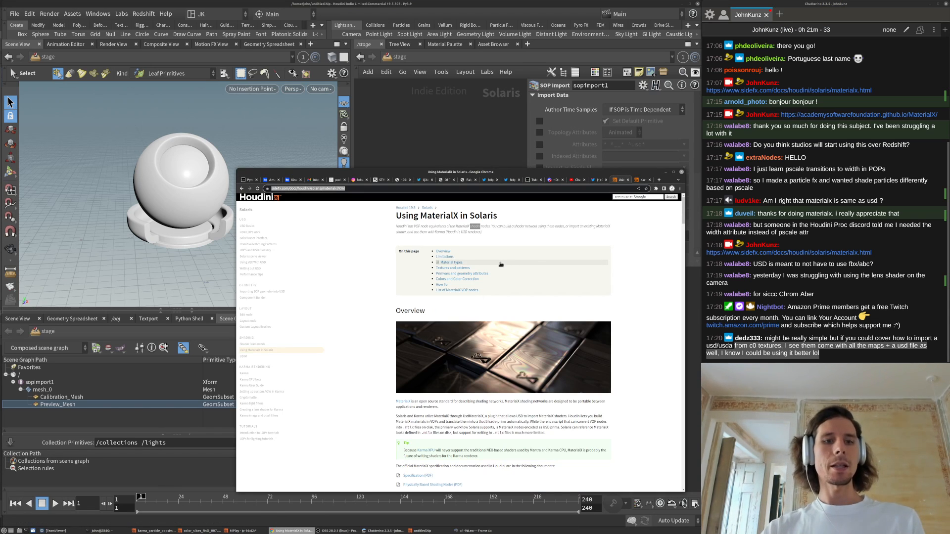
key(ctrl+t)
text(c00 textures)
key(Return)
click(299, 249)
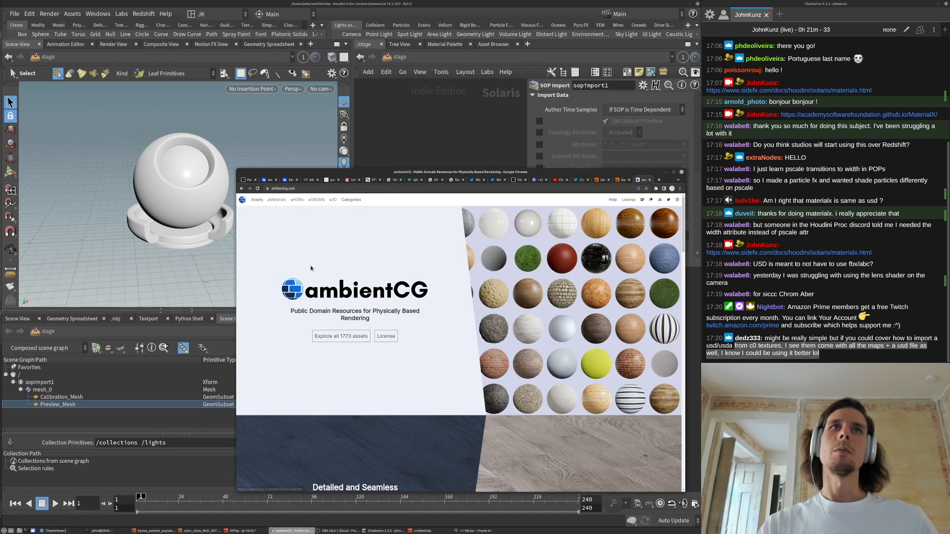
click(278, 199)
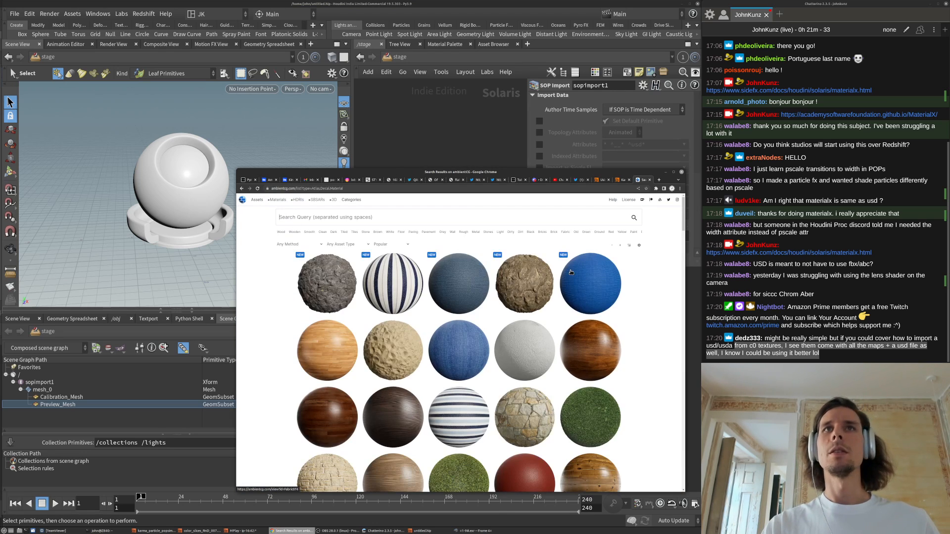
- Search the ambientCG assets for "usd" and return to the full materials listing
click(379, 216)
text(usd)
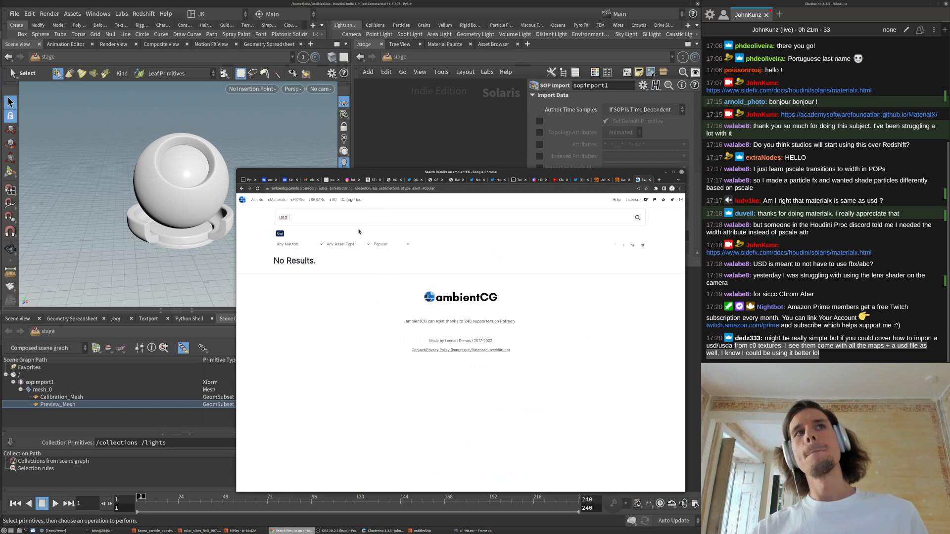
click(241, 189)
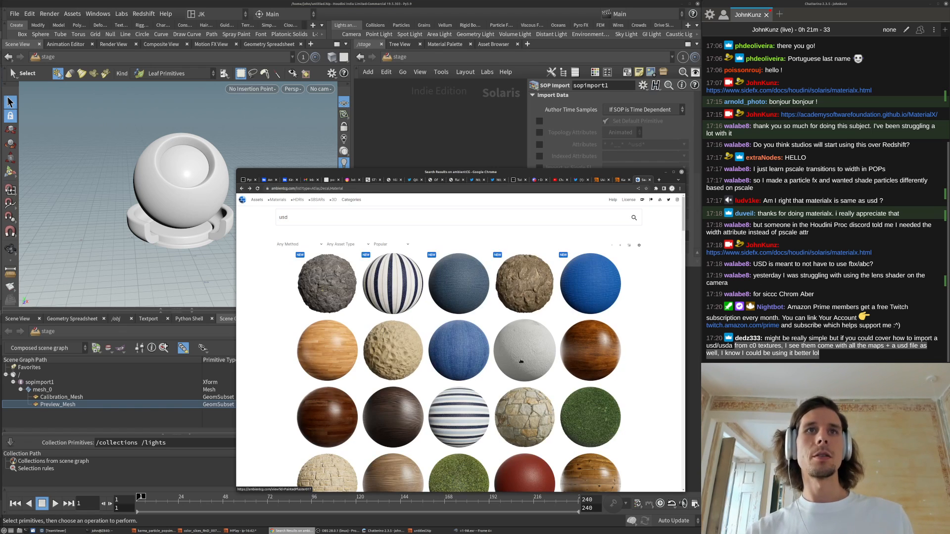
- Check the Marble 012 material page for its download options and return to the start of the listing
scroll(598, 368, down, 3)
scroll(589, 339, down, 3)
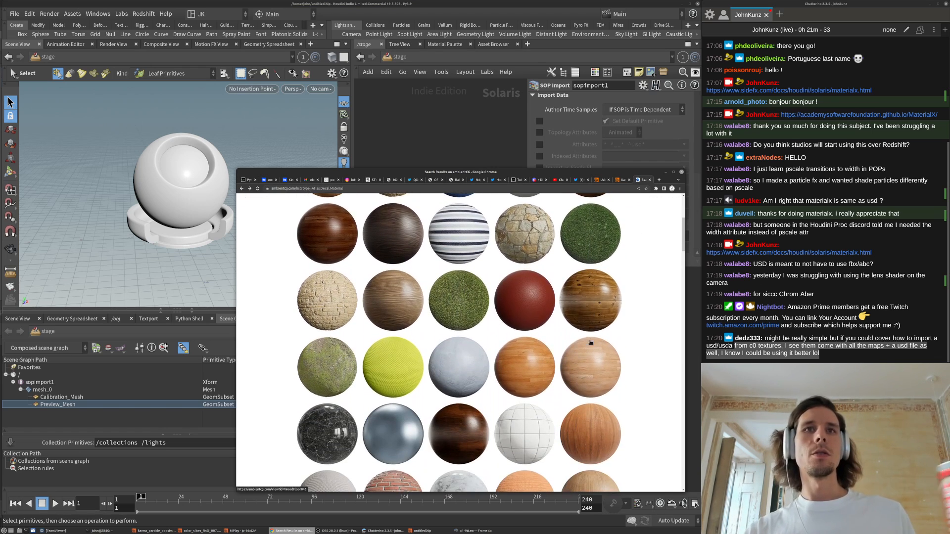
scroll(590, 343, down, 2)
click(474, 360)
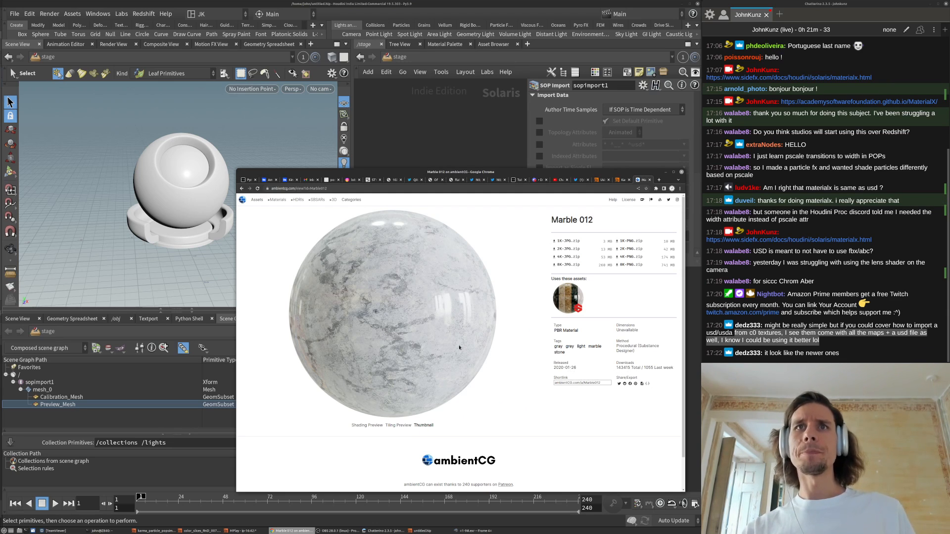
click(242, 190)
scroll(523, 377, up, 4)
scroll(523, 377, up, 2)
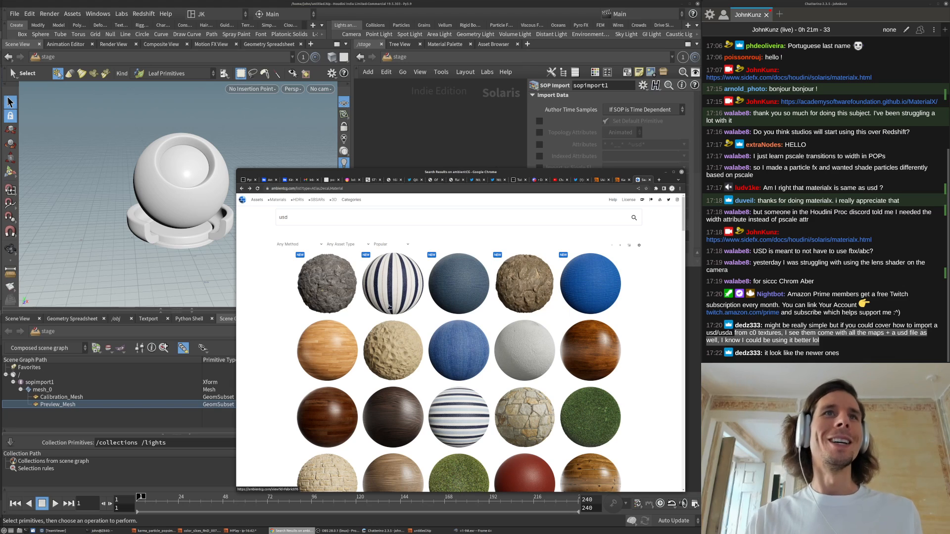
- Sort the ambientCG listing by Latest and check the available method filters
click(394, 244)
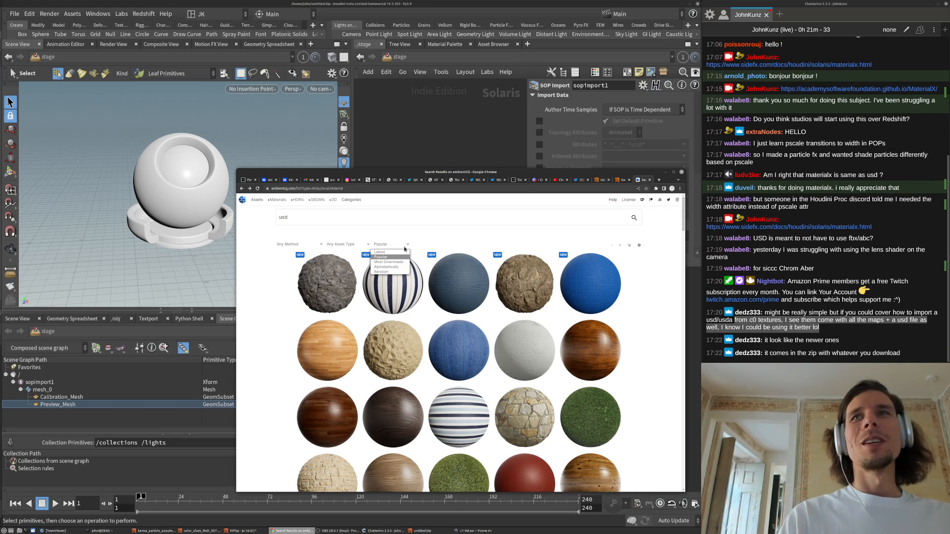
click(380, 251)
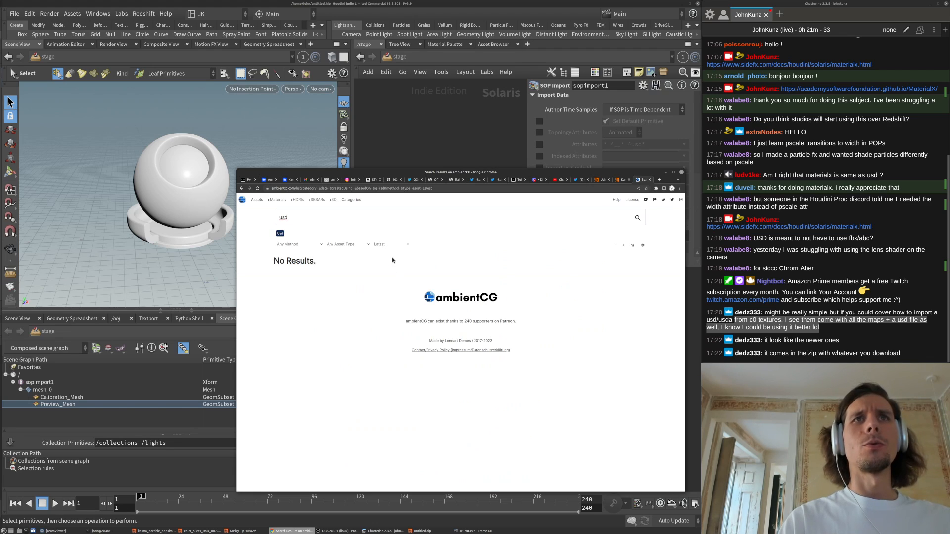
click(381, 248)
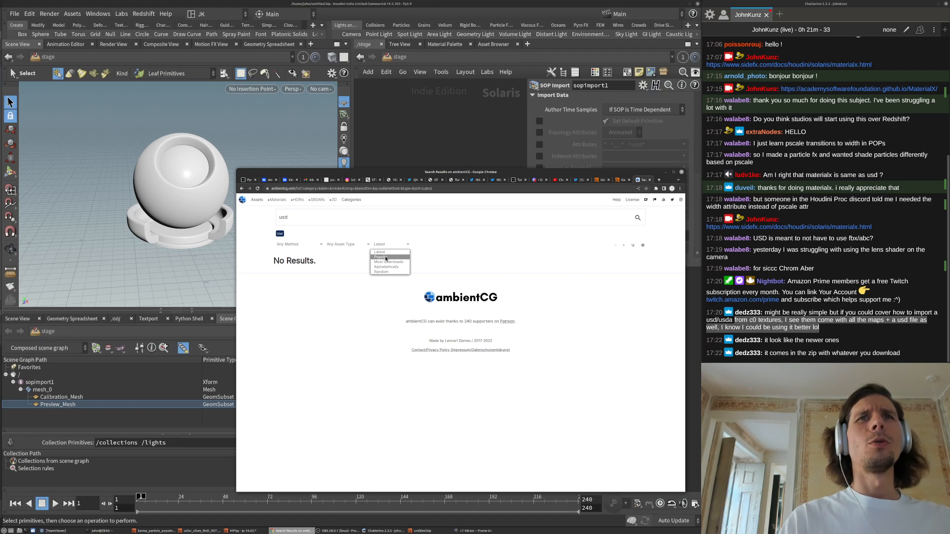
click(291, 244)
click(291, 244)
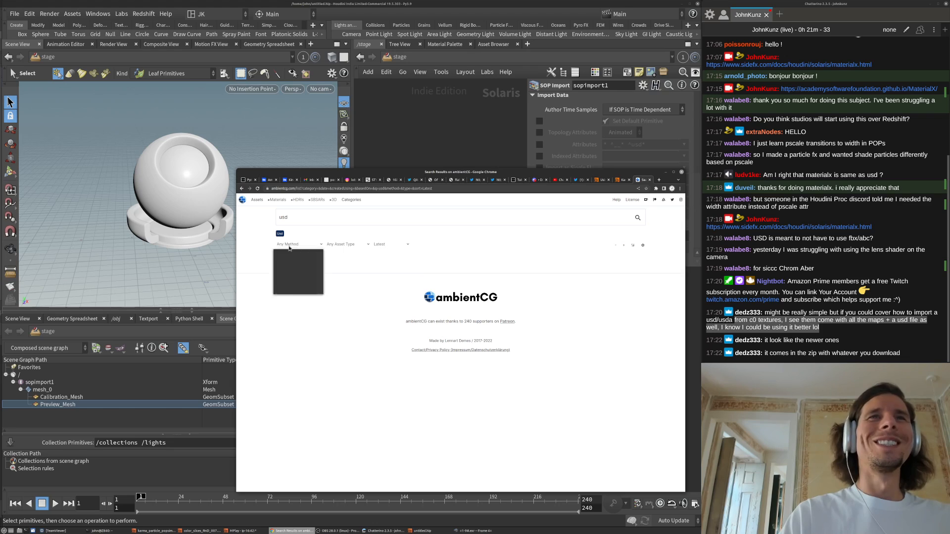
- Limit the asset type to Material (PBR) and clear the "usd" search term
click(348, 244)
click(347, 245)
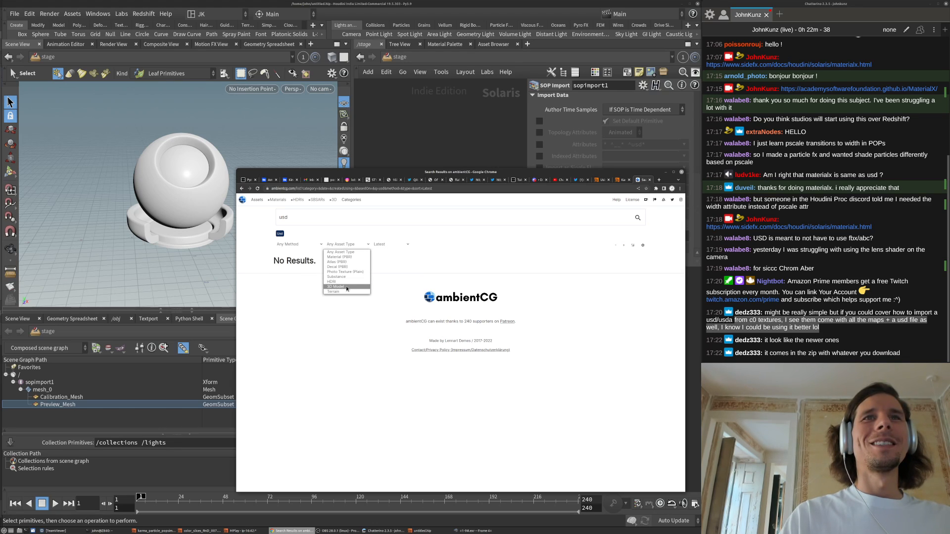
click(349, 257)
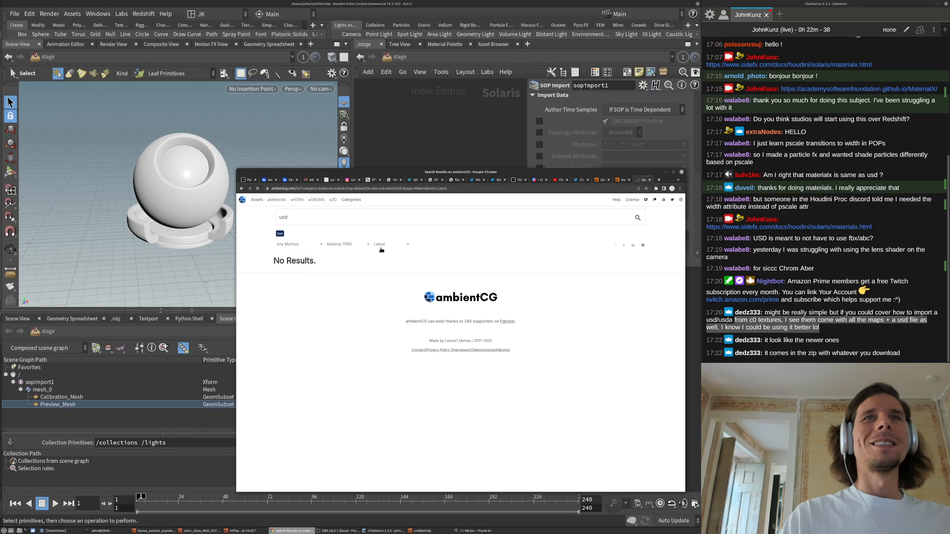
key(BackSpace)
key(BackSpace)
key(BackSpace)
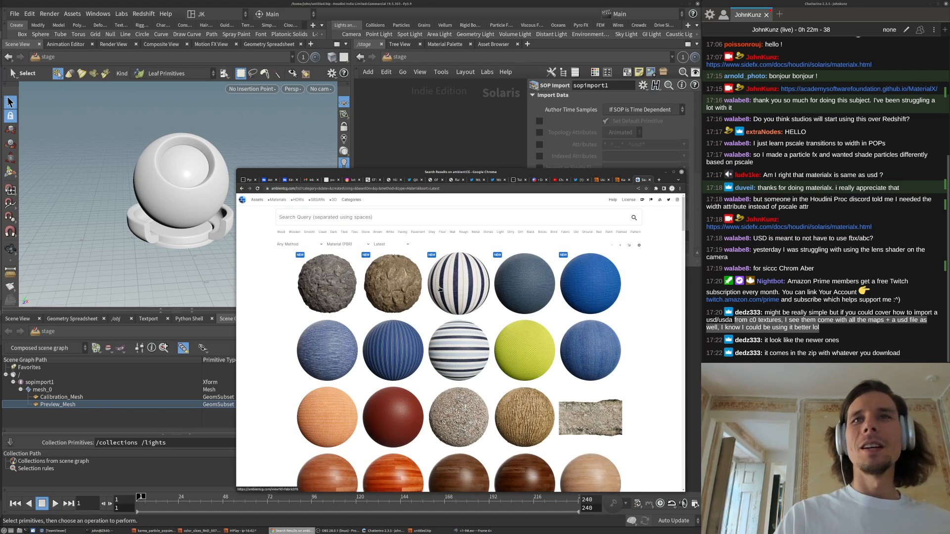
- Browse the latest PBR materials, check the Leather 035 D page, and return to the listing
scroll(567, 330, down, 1)
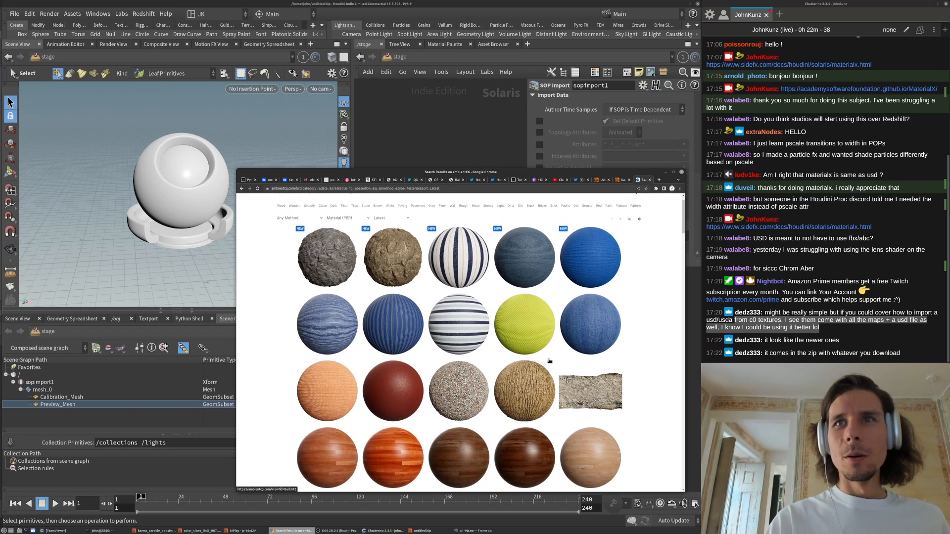
scroll(549, 346, down, 2)
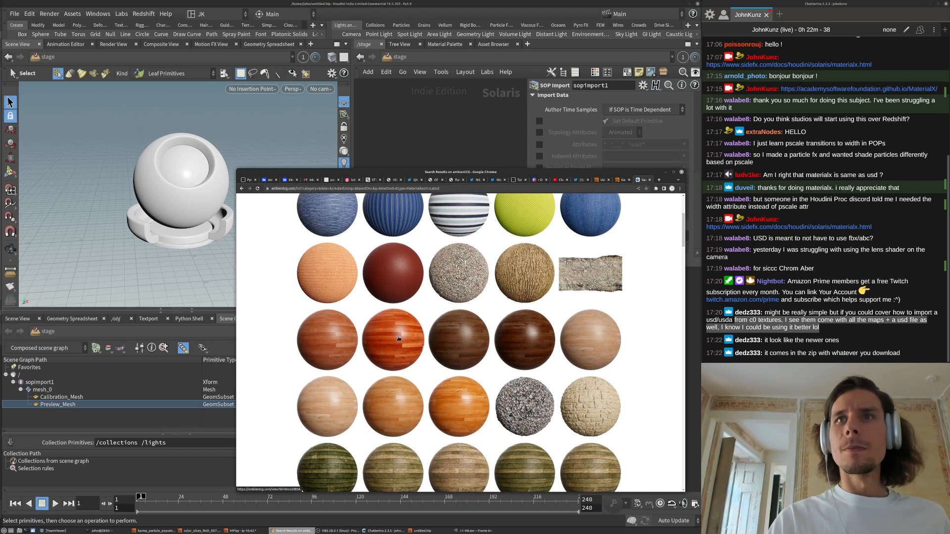
scroll(398, 342, down, 5)
scroll(402, 347, down, 2)
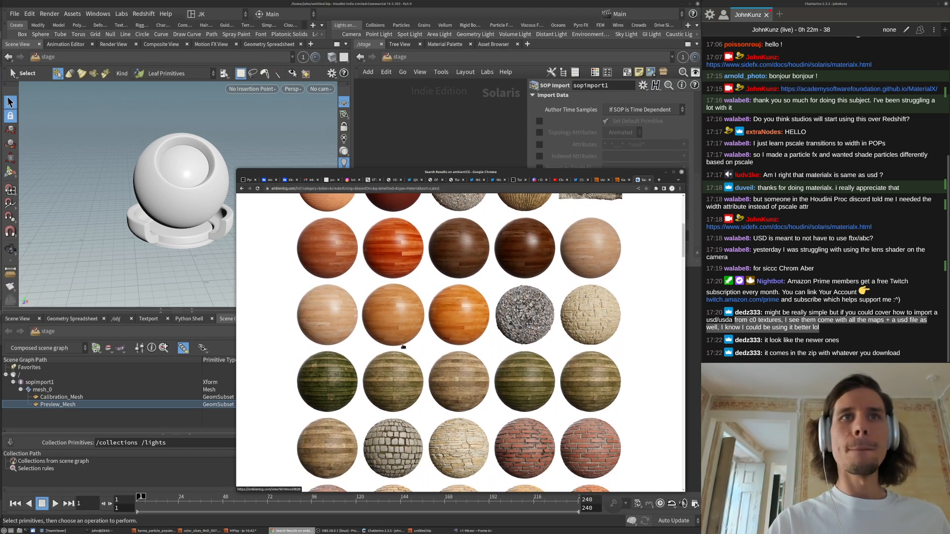
scroll(400, 376, down, 3)
scroll(474, 405, down, 3)
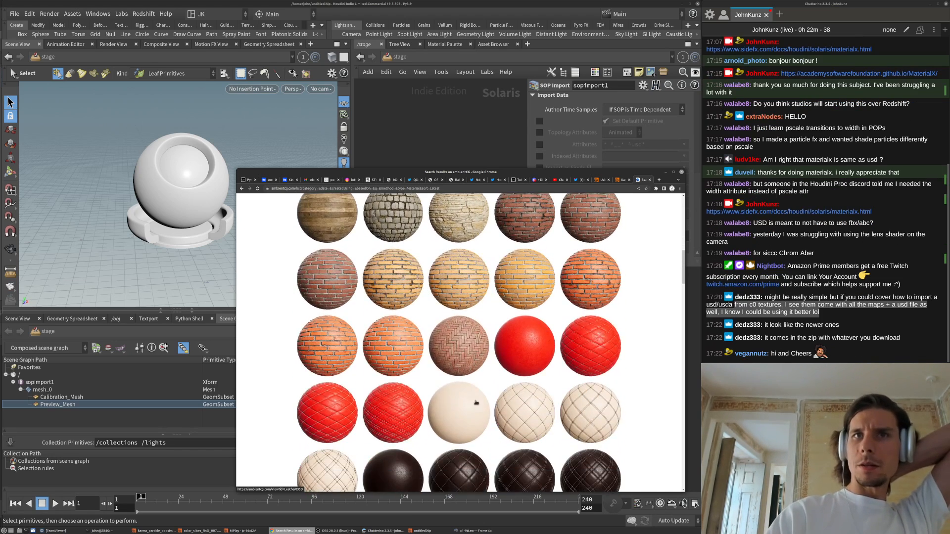
scroll(470, 406, down, 1)
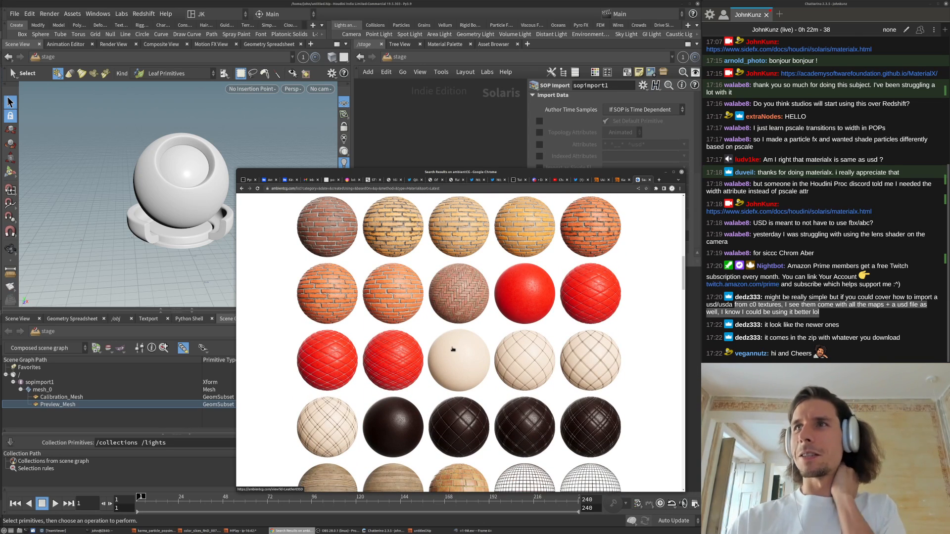
click(452, 367)
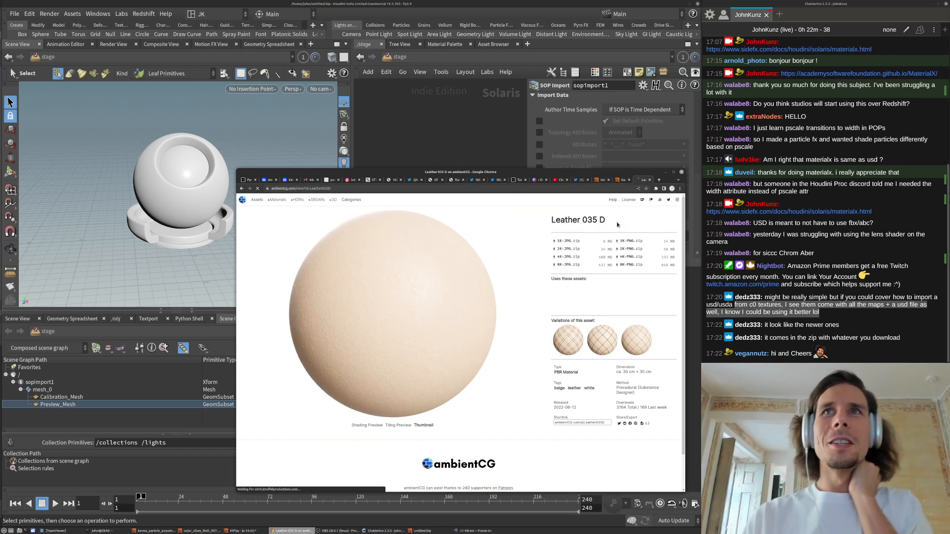
click(241, 189)
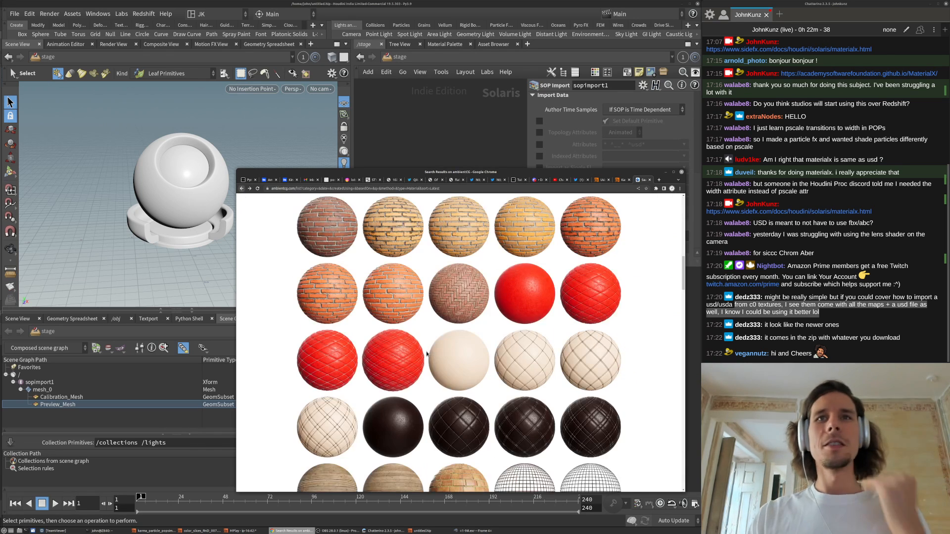
- Browse further through the latest materials and open the Wood 081 page
scroll(436, 375, down, 2)
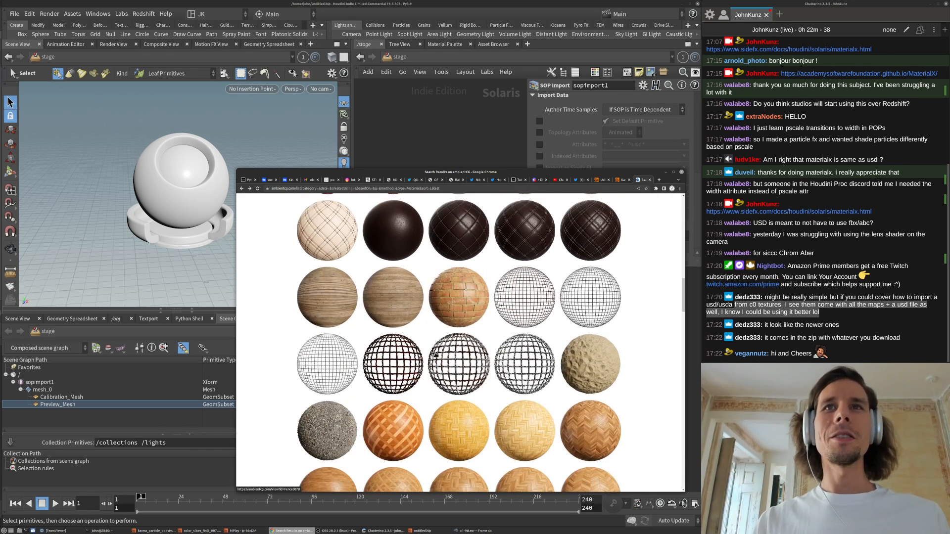
scroll(436, 346, down, 1)
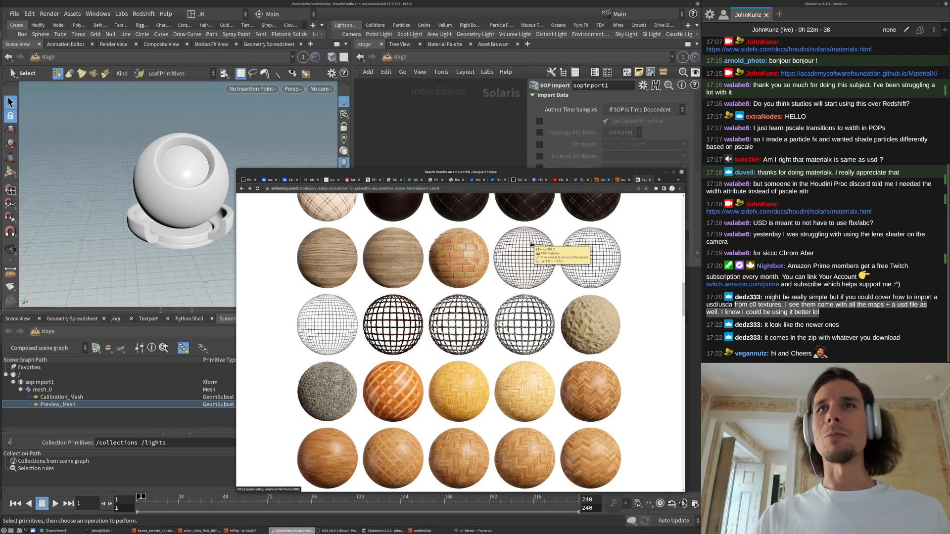
scroll(528, 252, down, 3)
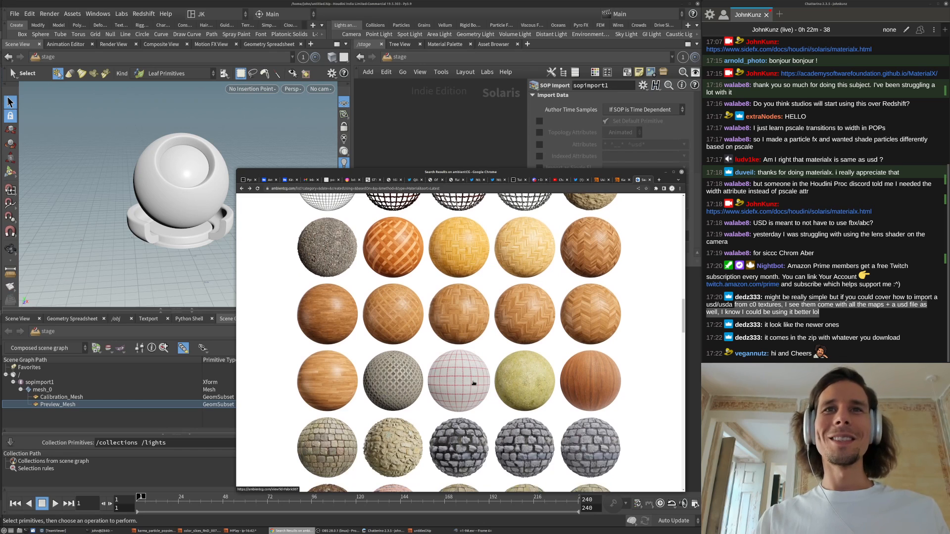
scroll(474, 383, down, 1)
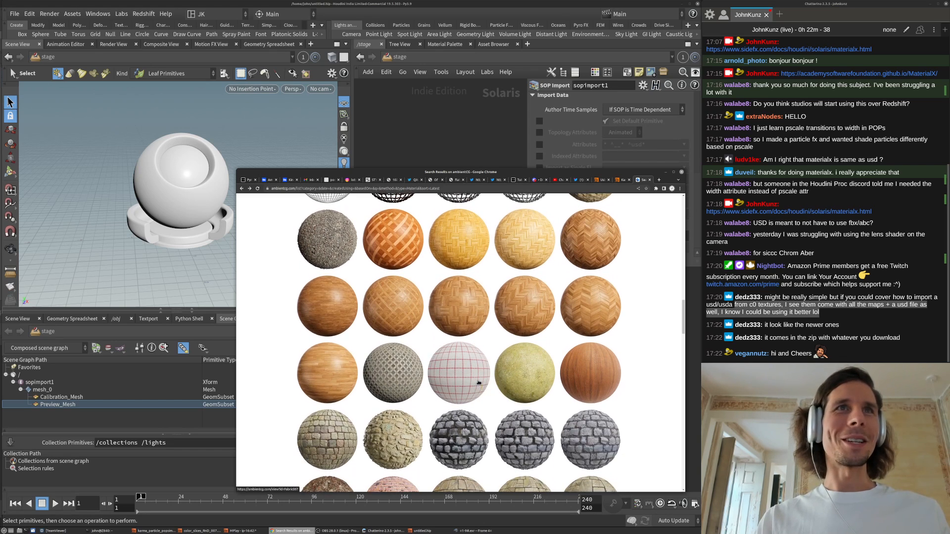
scroll(477, 384, down, 1)
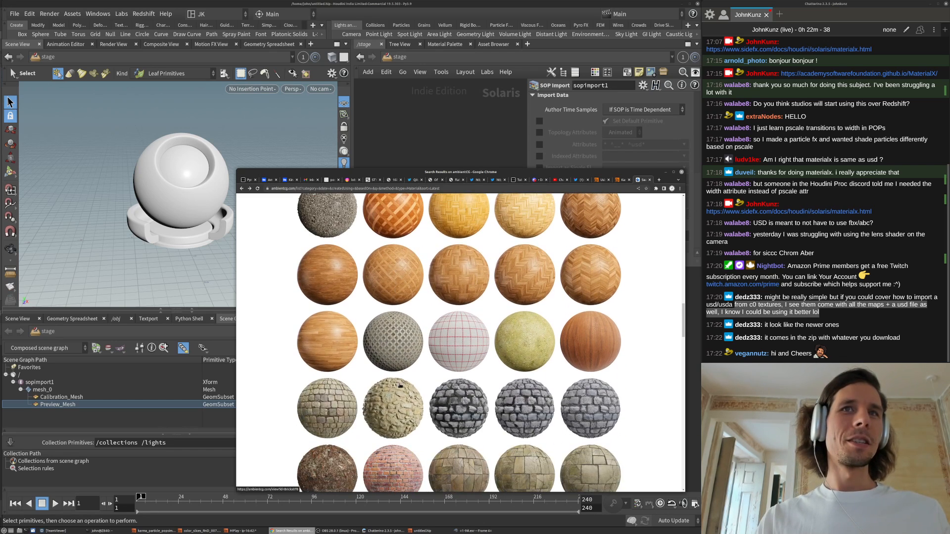
click(604, 336)
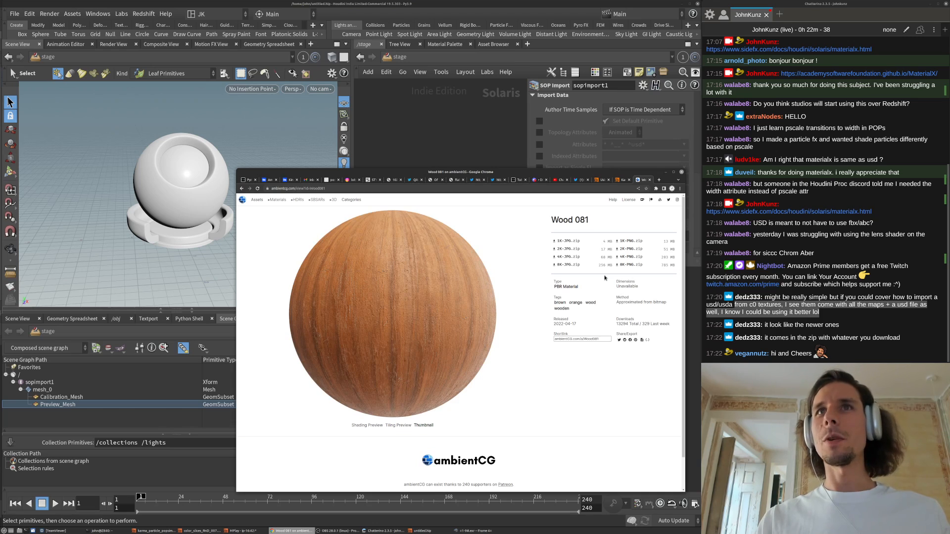
- Download the Wood 081 4K-JPG zip, extract it in the Downloads folder, and open the extracted folder
click(581, 259)
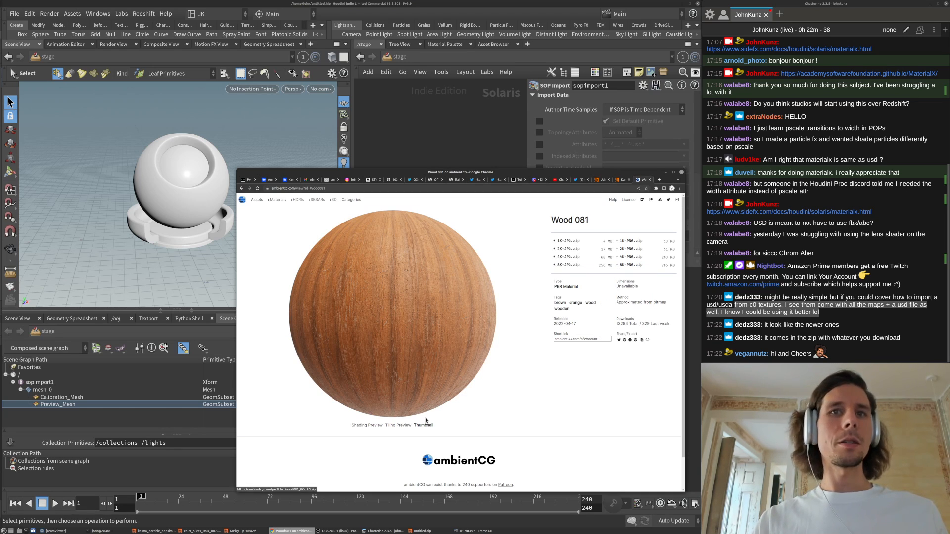
click(592, 419)
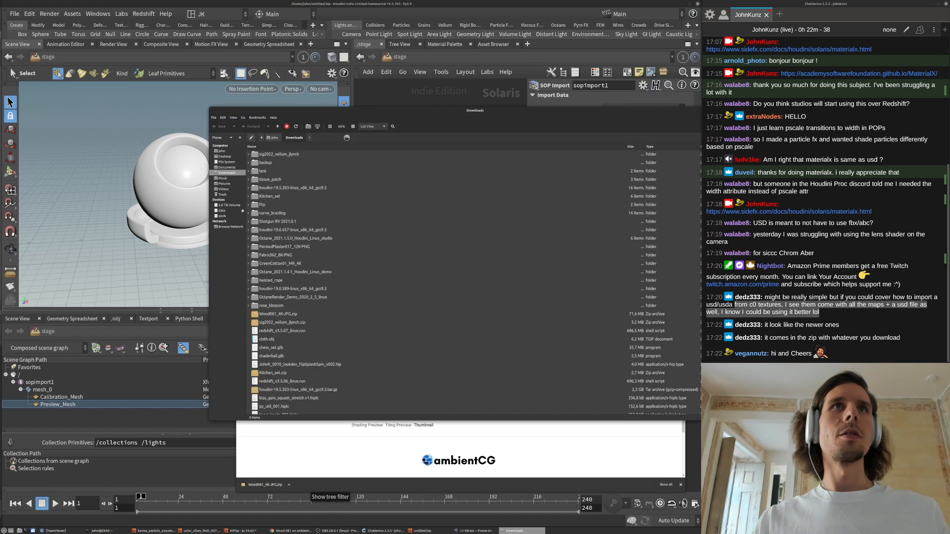
right_click(277, 318)
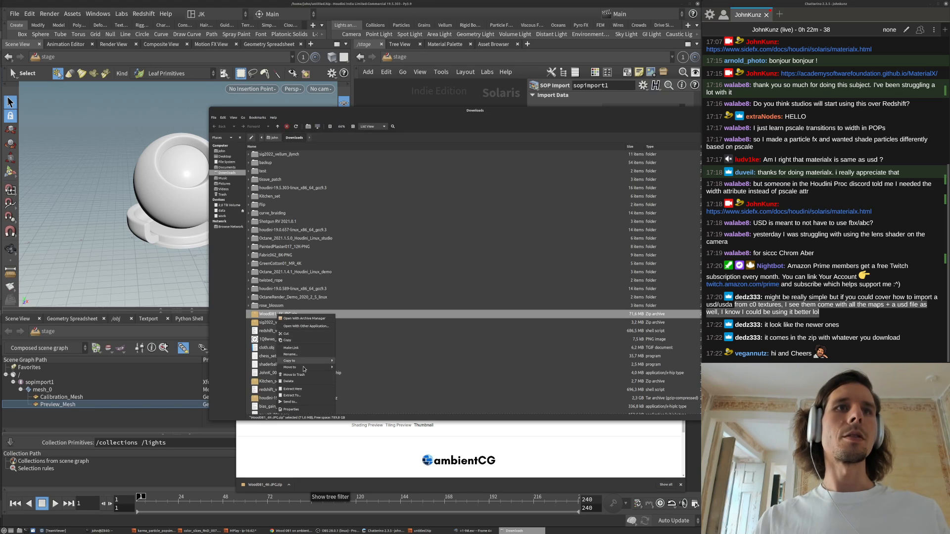
click(307, 390)
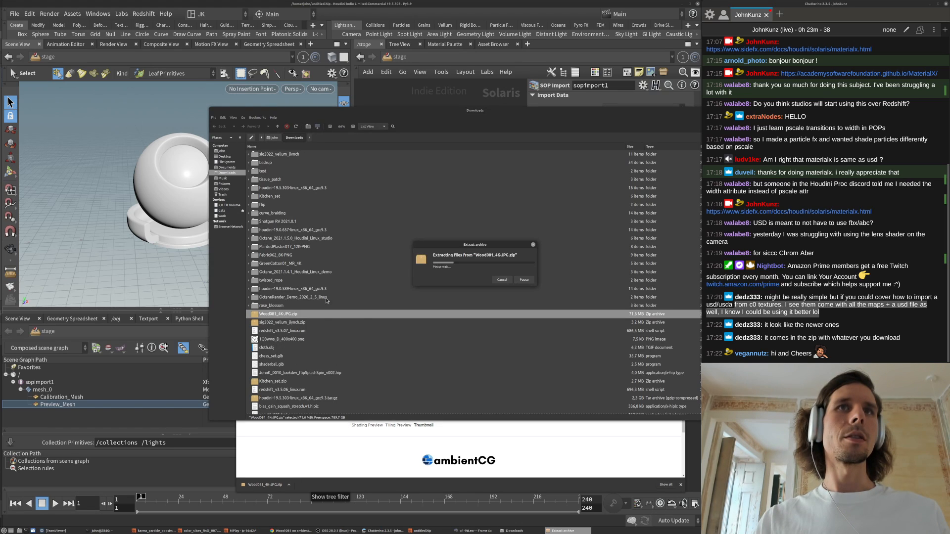
double_click(278, 154)
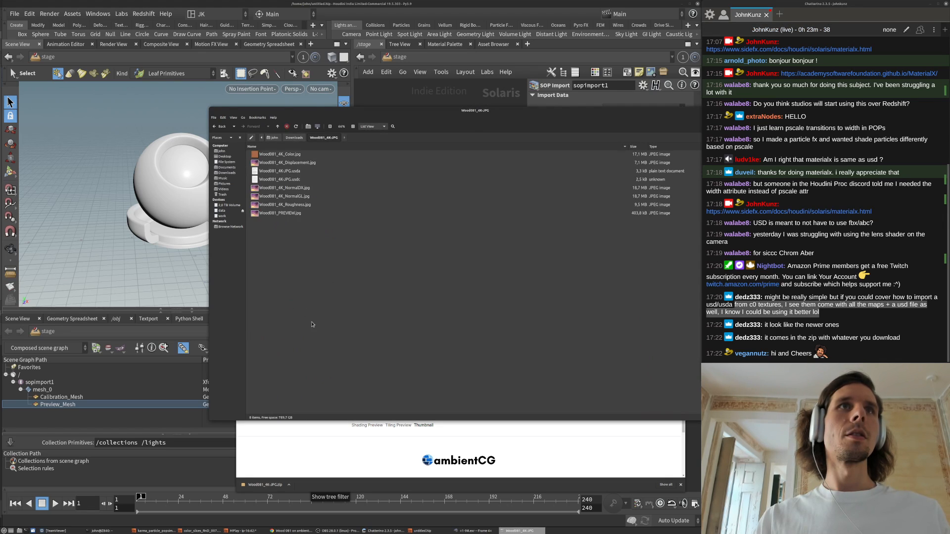
- Open Wood081_4K-JPG.usda from the extracted folder in a text editor
click(301, 173)
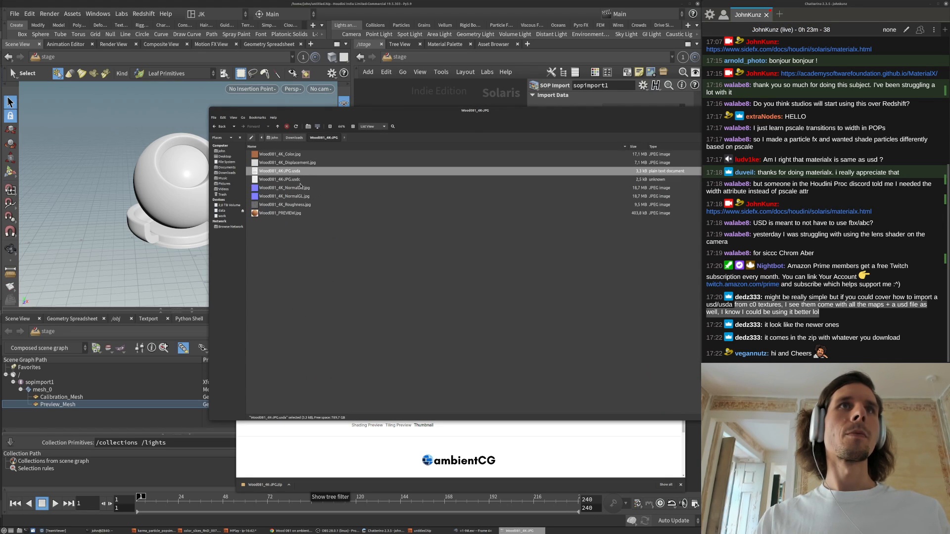
click(302, 180)
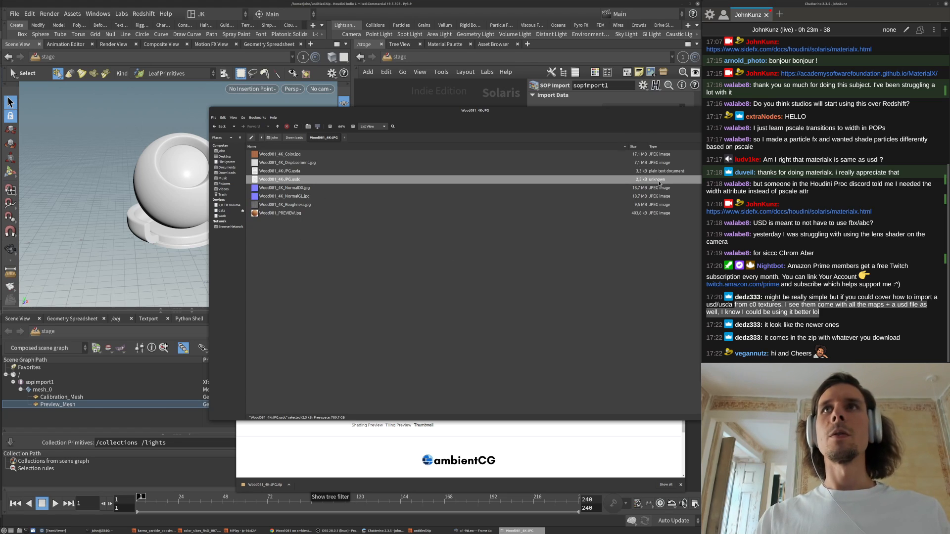
right_click(304, 172)
click(361, 169)
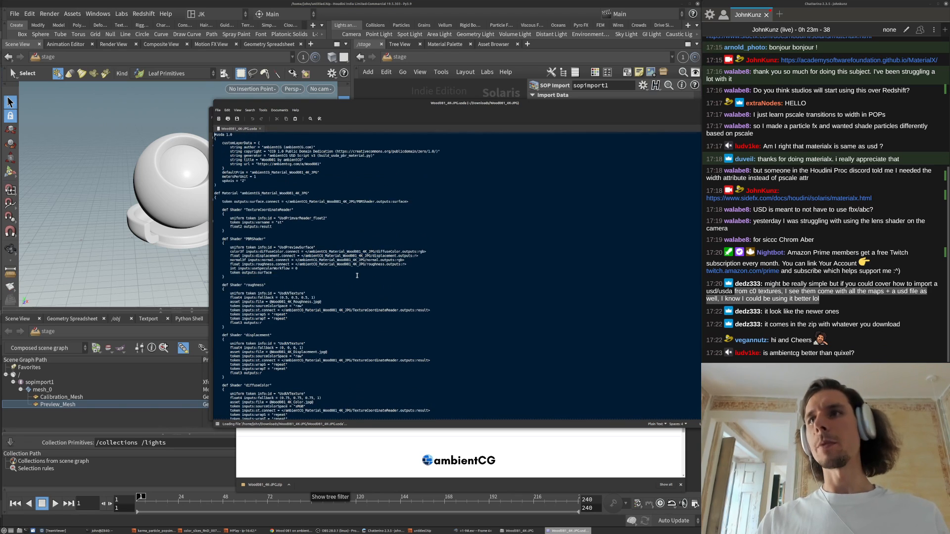
- Examine the shader definitions in the usda file, including the UsdPreviewSurface entry, and close the editor
ctrl+scroll(356, 276, up, 4)
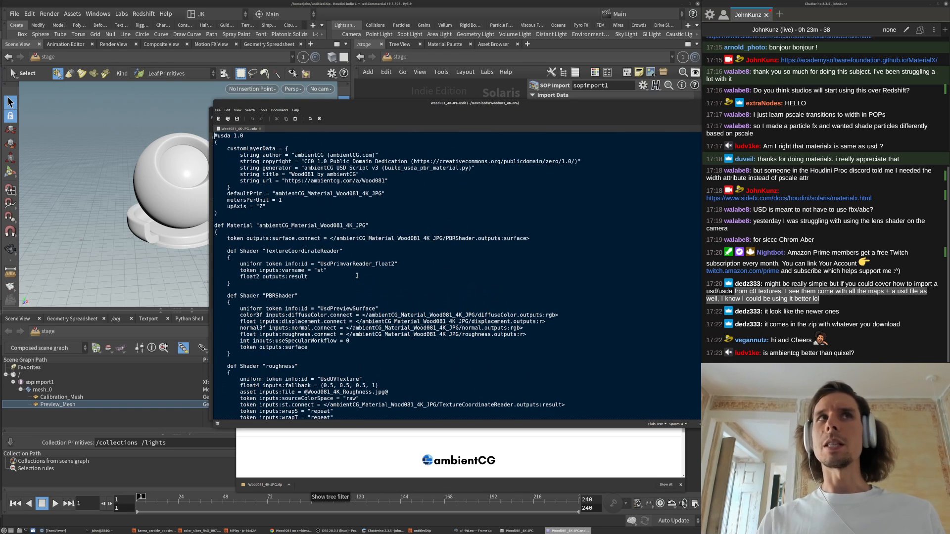
scroll(293, 258, down, 14)
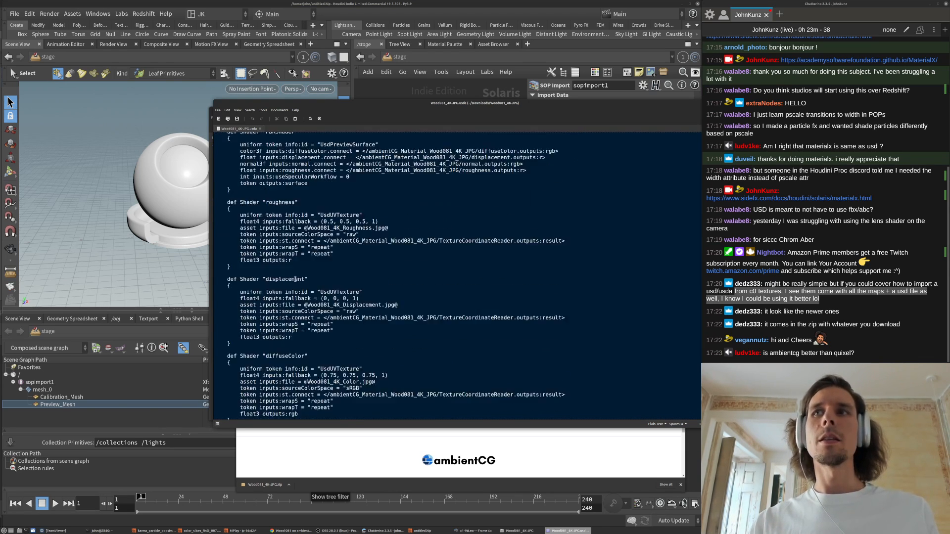
scroll(355, 282, up, 14)
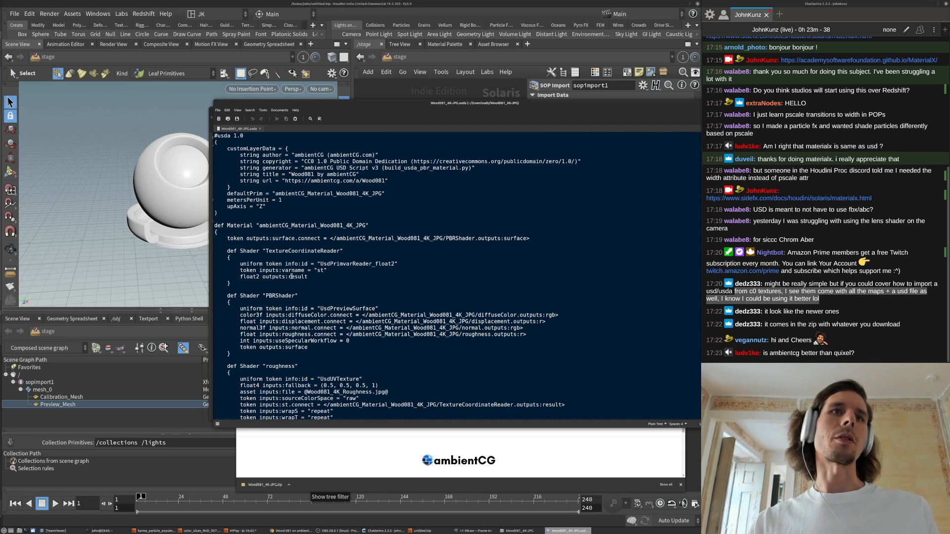
scroll(292, 276, down, 3)
drag(317, 254, 379, 255)
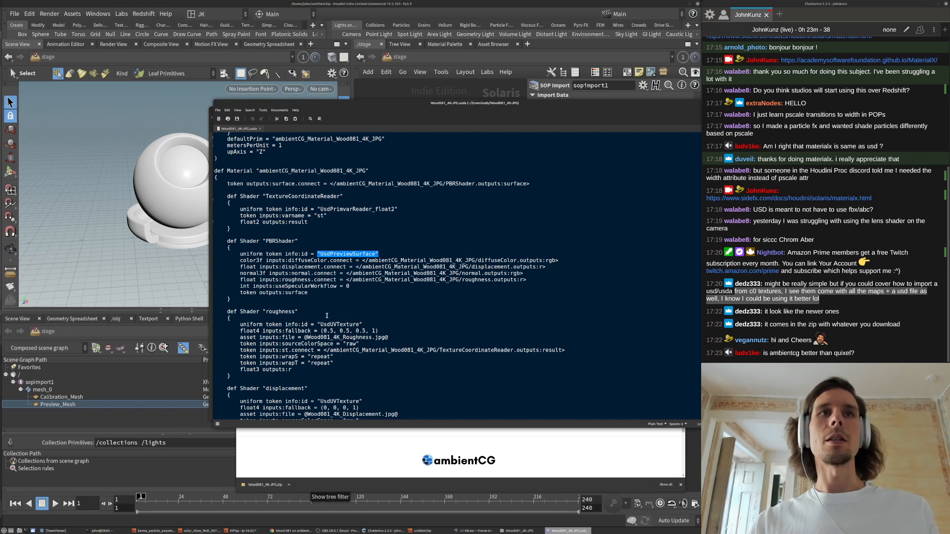
scroll(327, 315, down, 4)
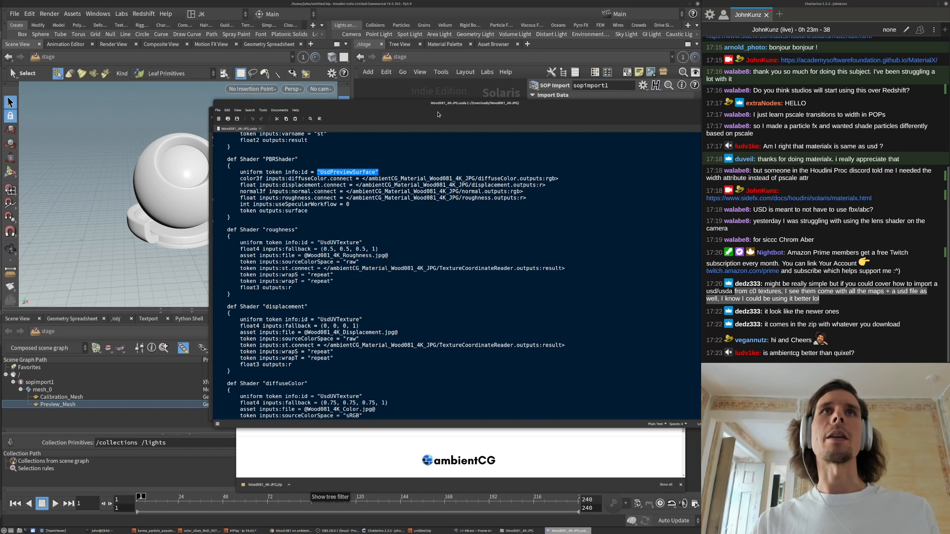
drag(412, 122, 266, 185)
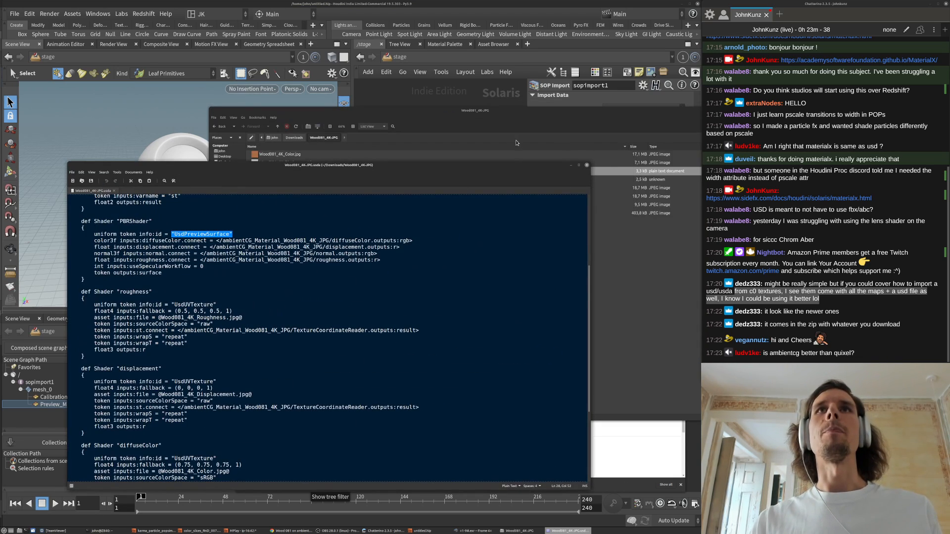
click(586, 164)
- Switch to Houdini, add a Reference node below sopimport1, wire and display it, and widen its parameter pane
key(alt+Tab)
key(Tab)
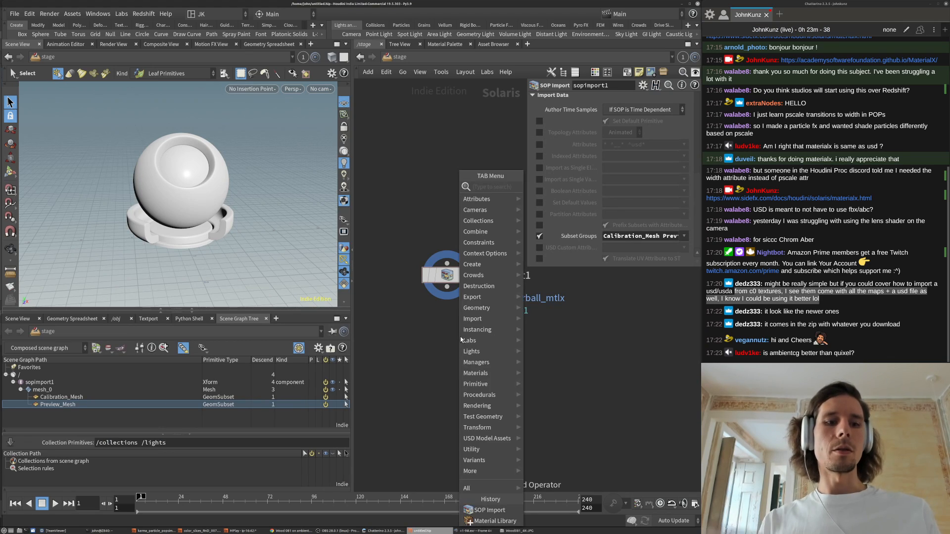
key(Return)
click(460, 340)
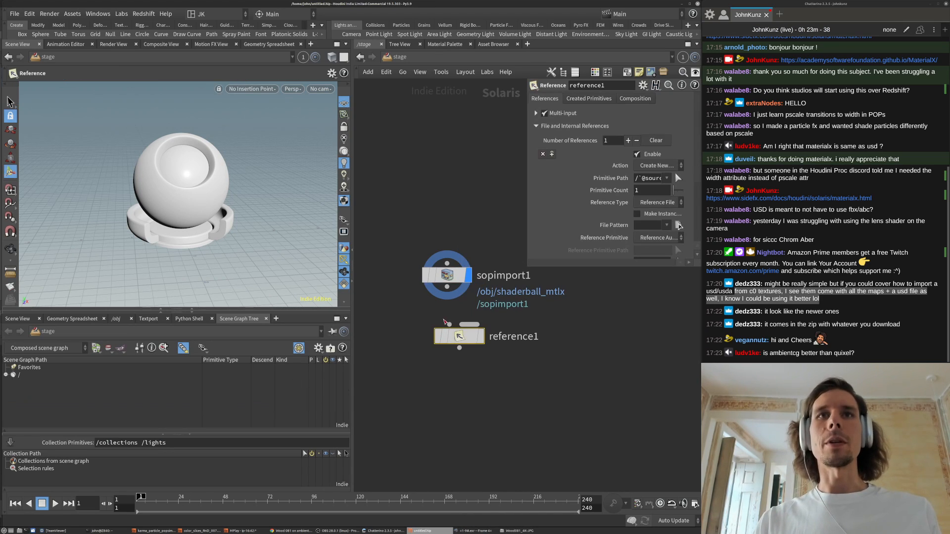
mouse_move(455, 324)
mouse_down()
mouse_move(447, 288)
mouse_move(452, 337)
mouse_up()
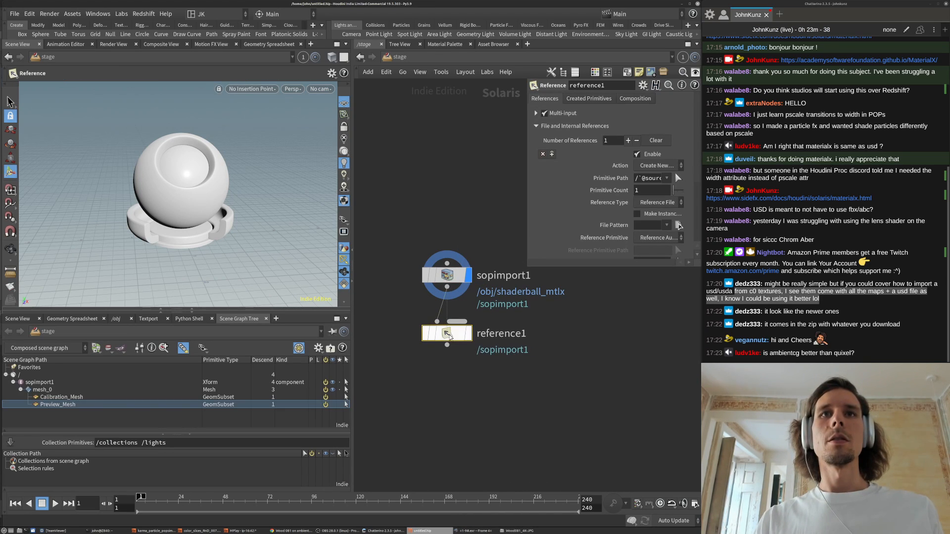
click(467, 333)
drag(528, 268, 405, 240)
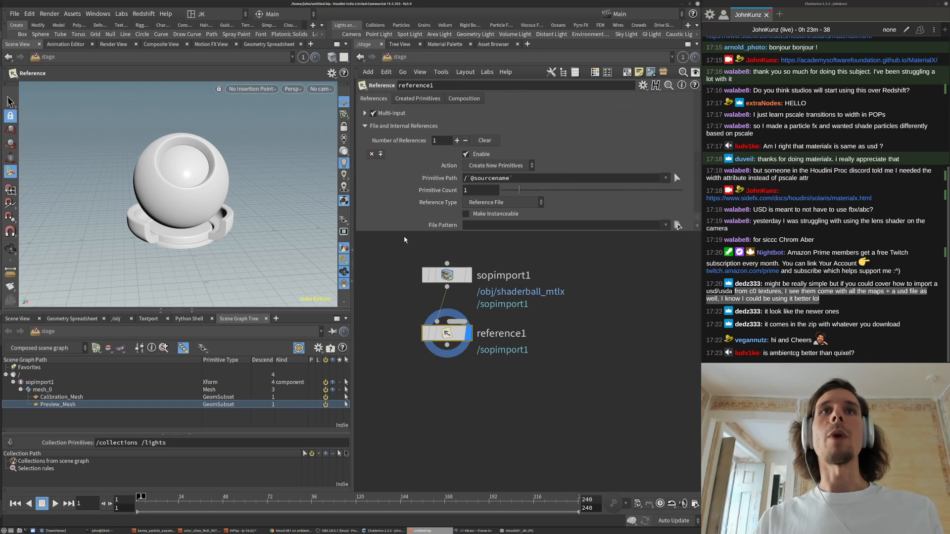
- Cancel browsing for the reference file and copy the full path of Wood081_4K-JPG.usda via the terminal
click(677, 225)
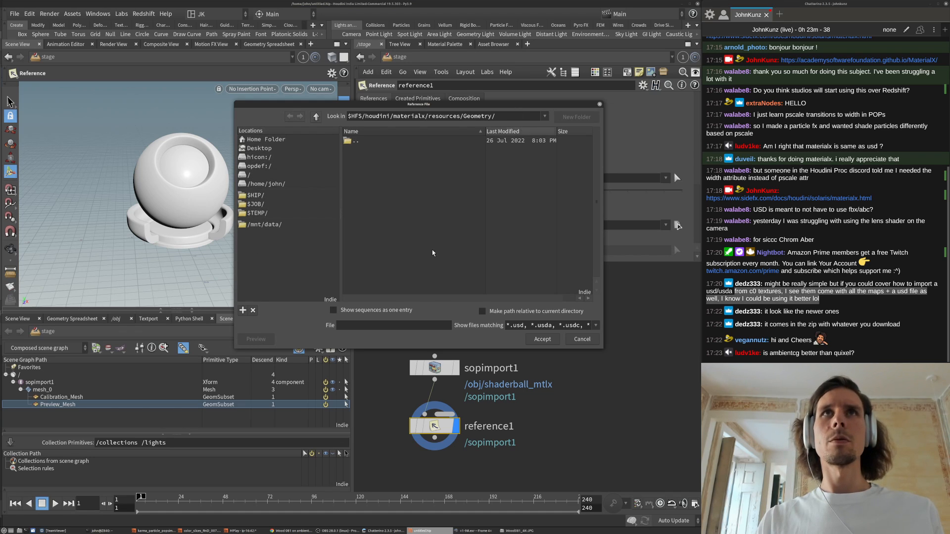
key(Escape)
key(alt+Tab)
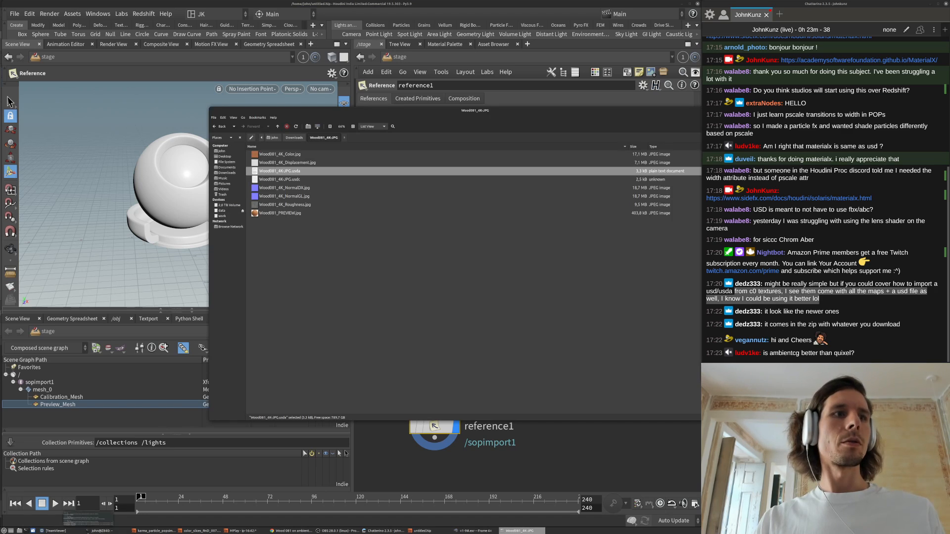
click(101, 531)
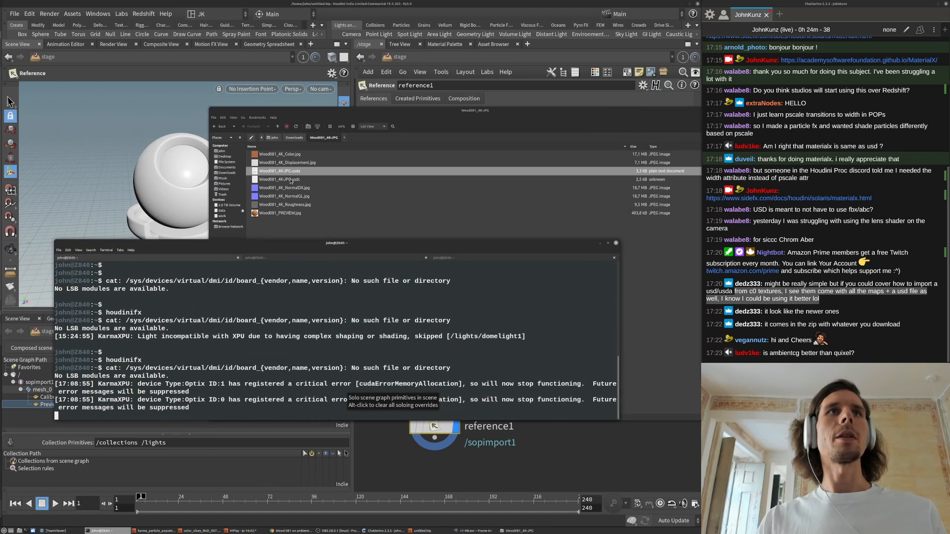
drag(288, 171, 65, 416)
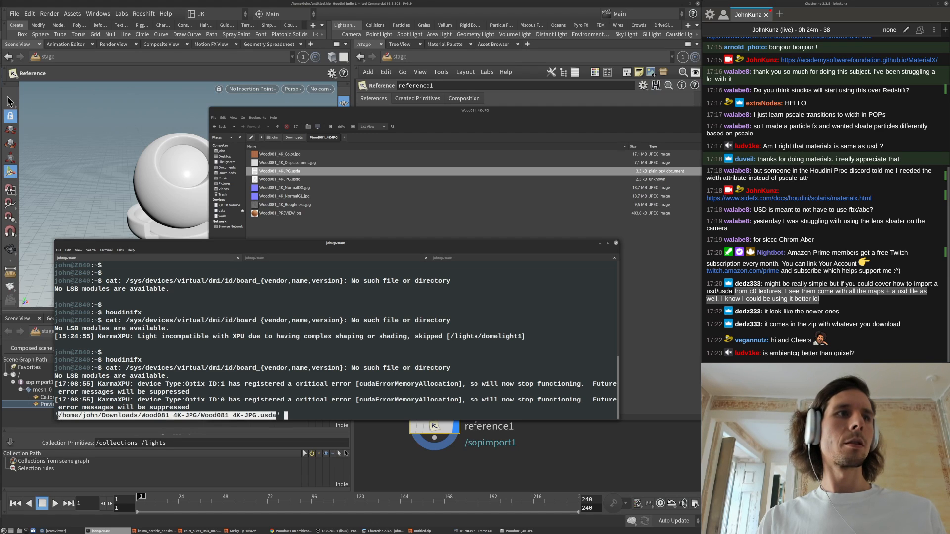
click(368, 316)
key(ctrl+c)
- Set the Reference node's File Pattern to the copied Wood081_4K-JPG.usda path and inspect the referenced shaders in the scene graph tree
click(653, 462)
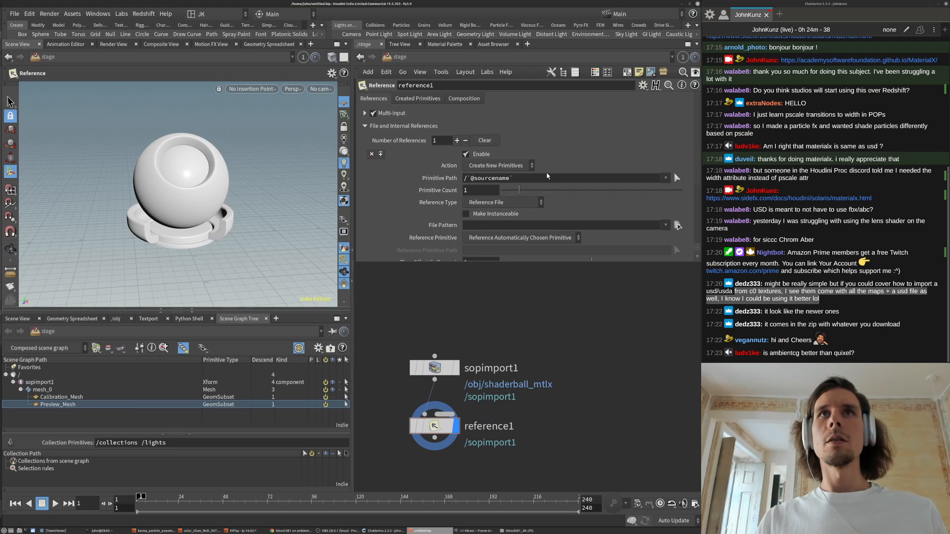
scroll(495, 216, down, 2)
click(564, 200)
key(ctrl+v)
key(Return)
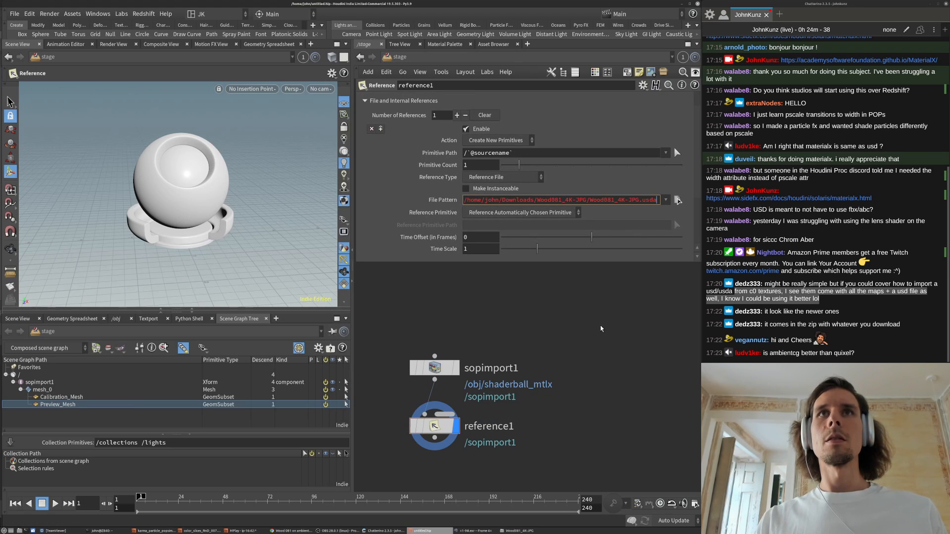
click(13, 382)
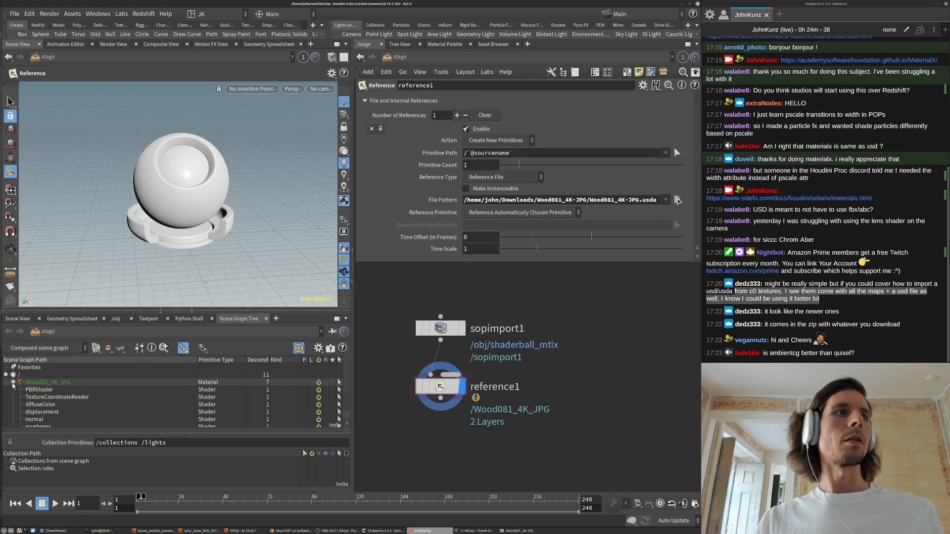
scroll(91, 380, down, 2)
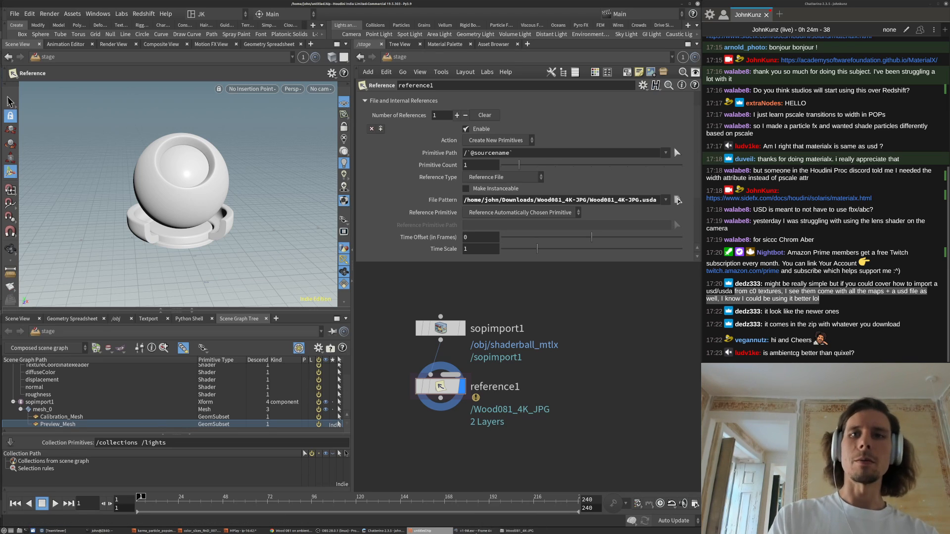
- Switch to the browser to review the ambientCG Wood 081 page, and return to Houdini
click(292, 531)
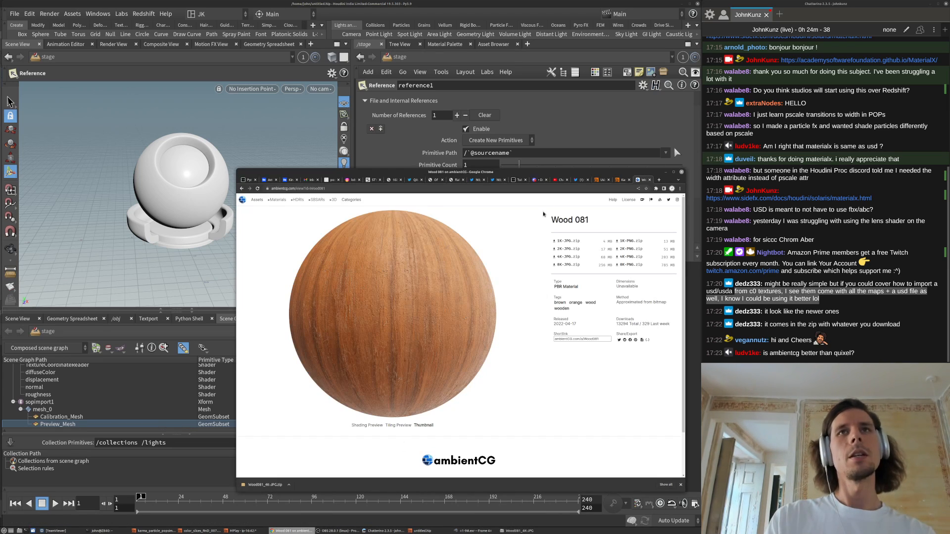
scroll(495, 373, down, 2)
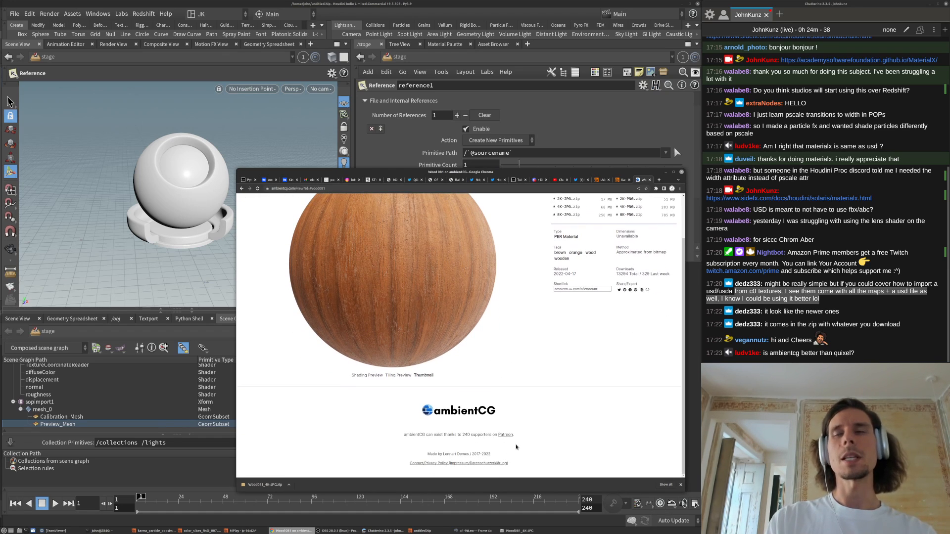
scroll(511, 415, up, 2)
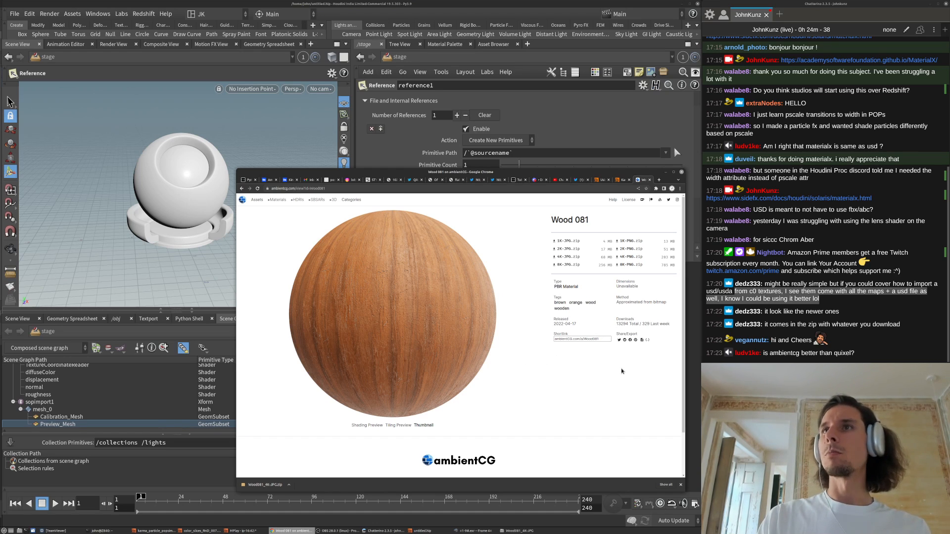
scroll(622, 371, down, 1)
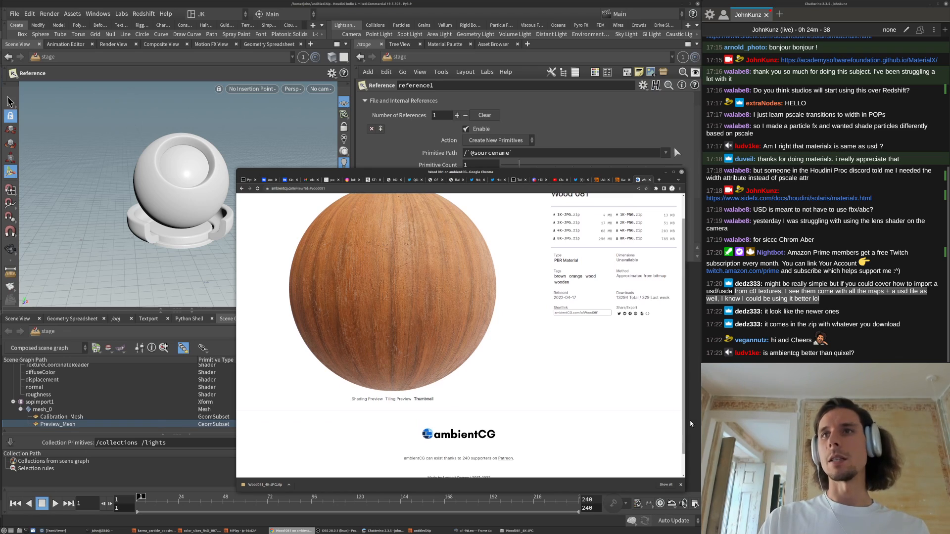
click(692, 424)
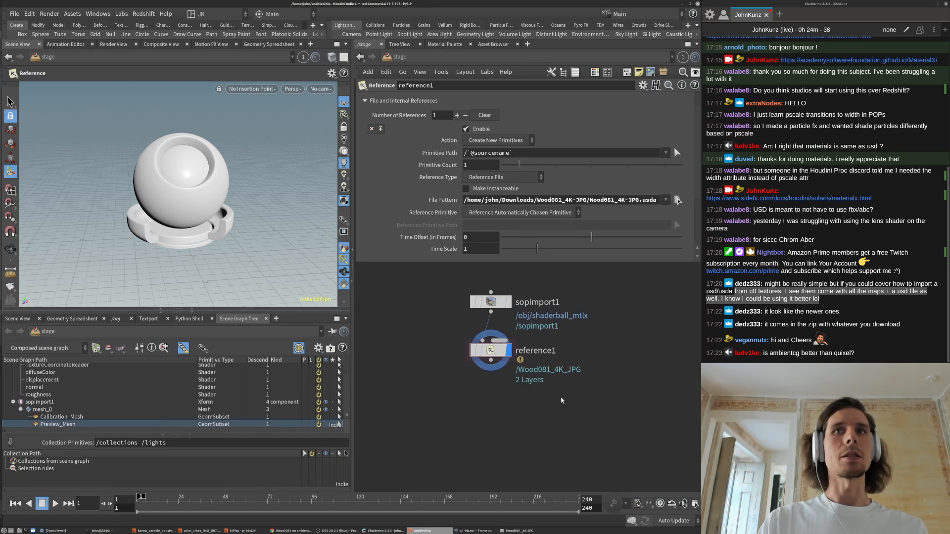
- Collapse the Wood081_4K_JPG material in the scene graph tree
middle_drag(483, 359, 456, 410)
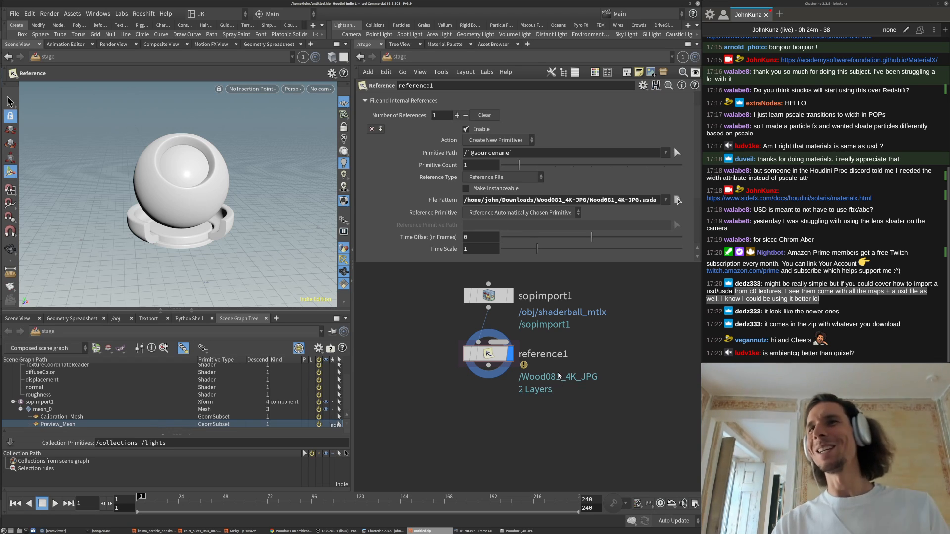
middle_drag(428, 338, 416, 317)
middle_drag(595, 329, 603, 324)
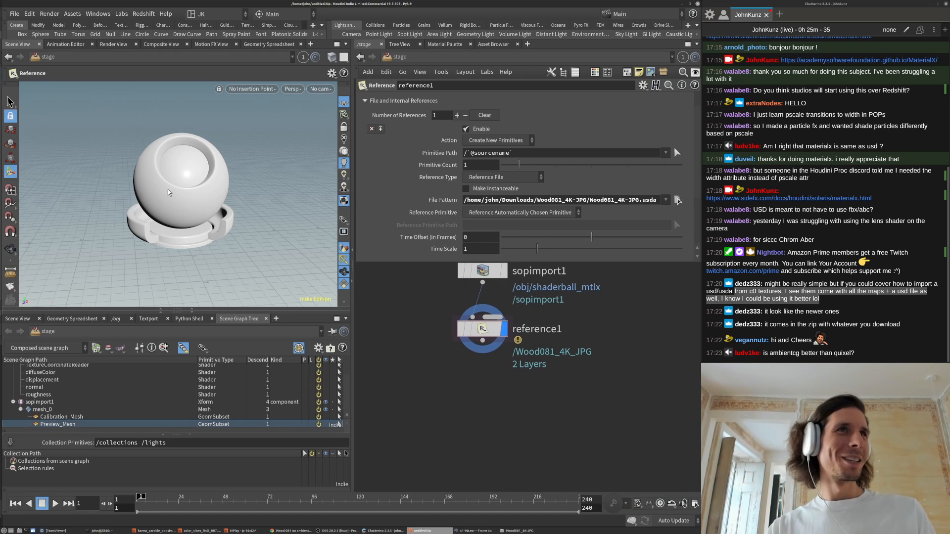
scroll(153, 403, up, 3)
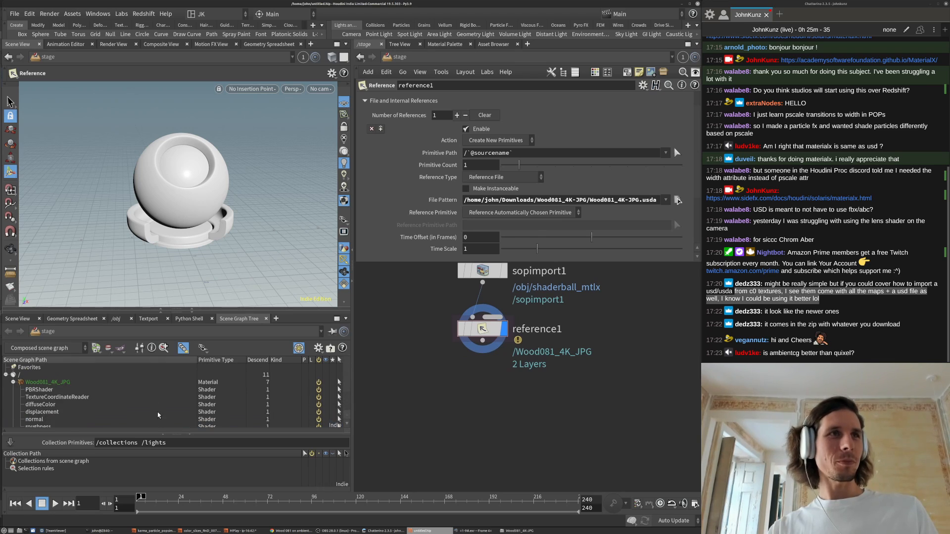
click(13, 382)
click(13, 389)
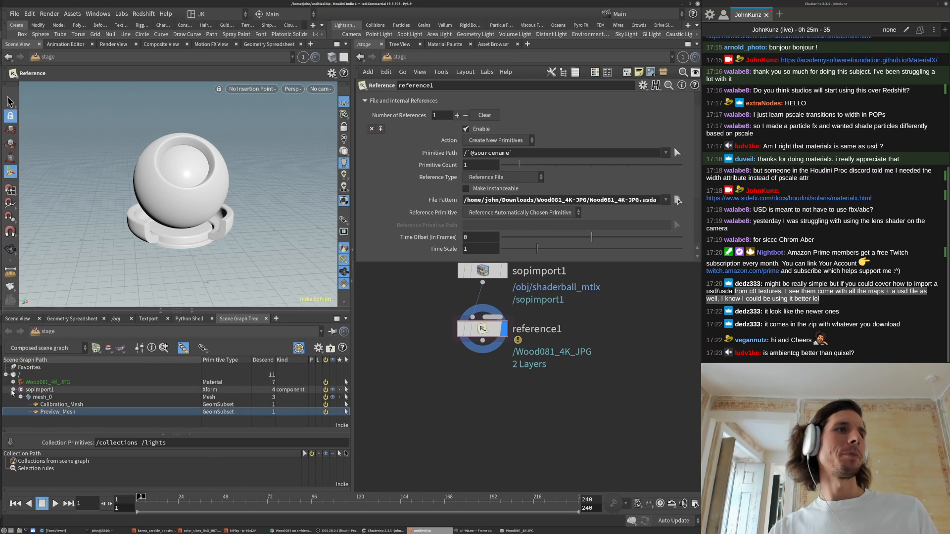
- Set the Reference node's Primitive Path to /materials/ and check the materials primitive in the scene graph tree
click(14, 390)
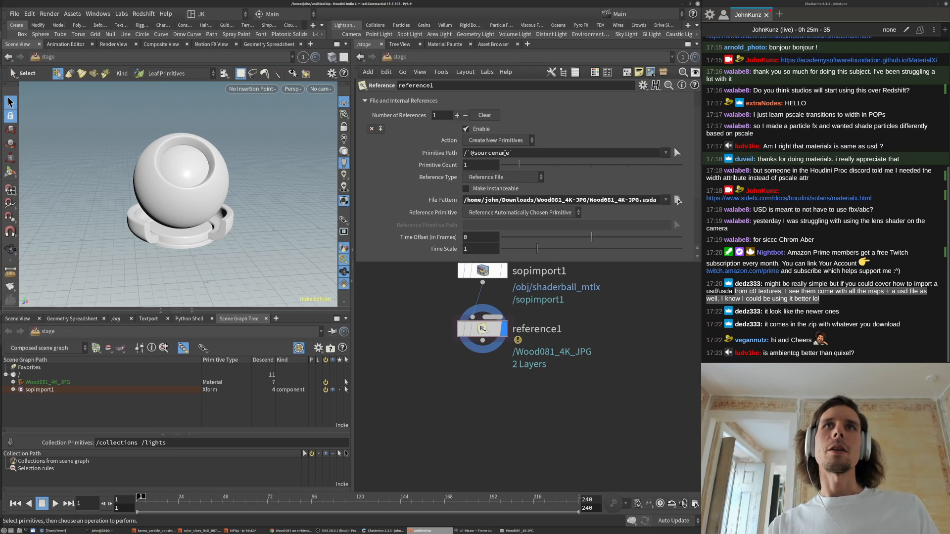
double_click(534, 154)
text(materials)
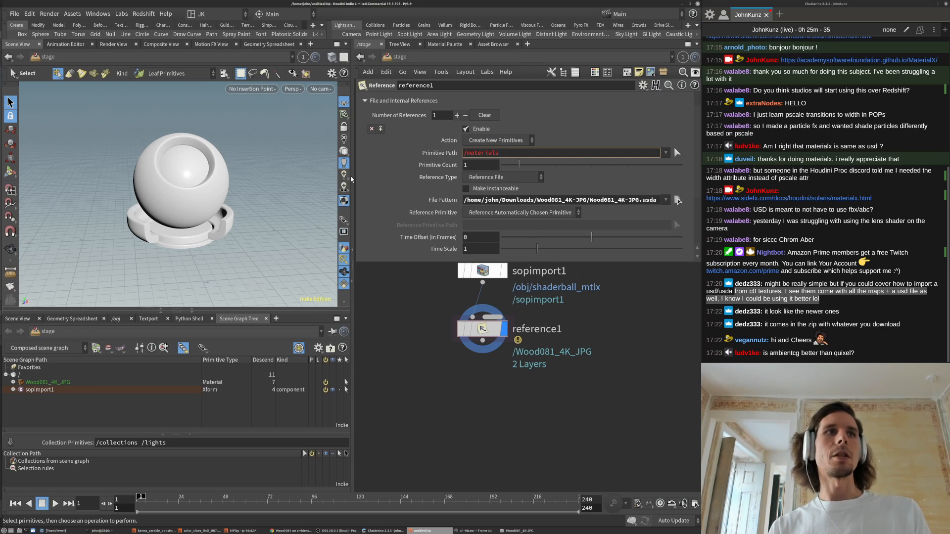
text(/)
key(Return)
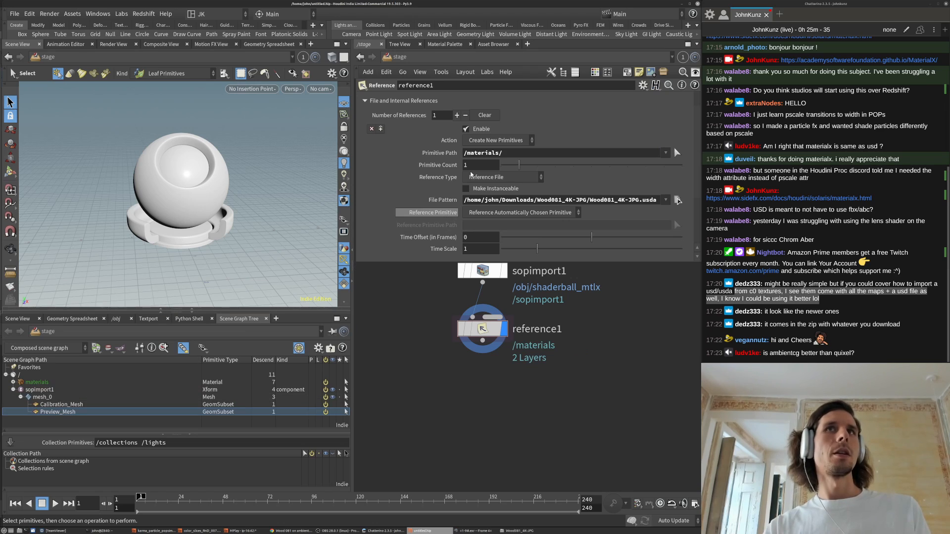
click(14, 383)
click(13, 382)
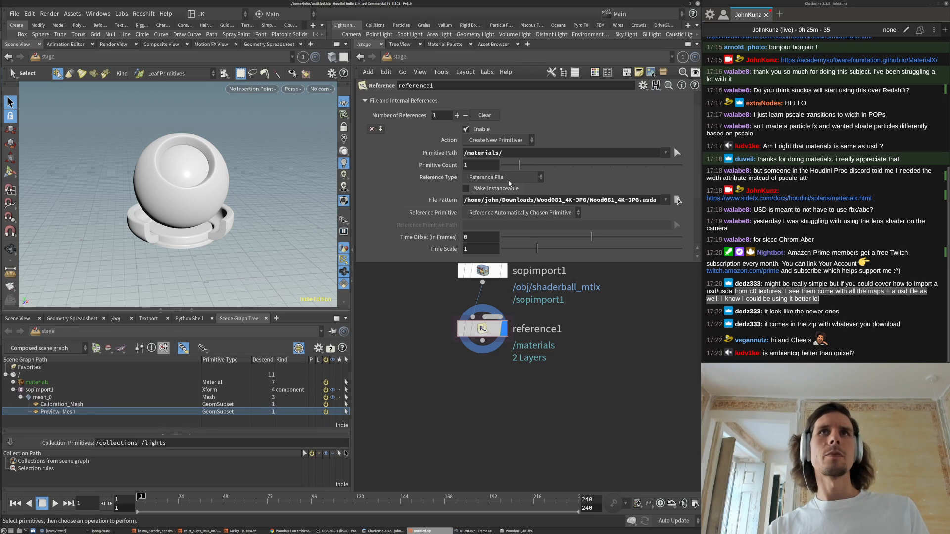
key(ctrl+z)
drag(522, 153, 456, 164)
key(ctrl+c)
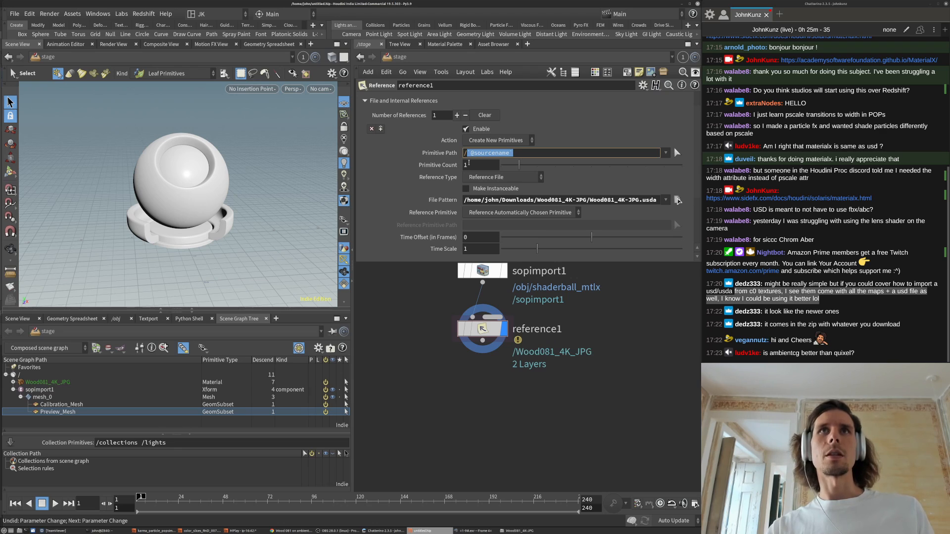
key(ctrl+shift+z)
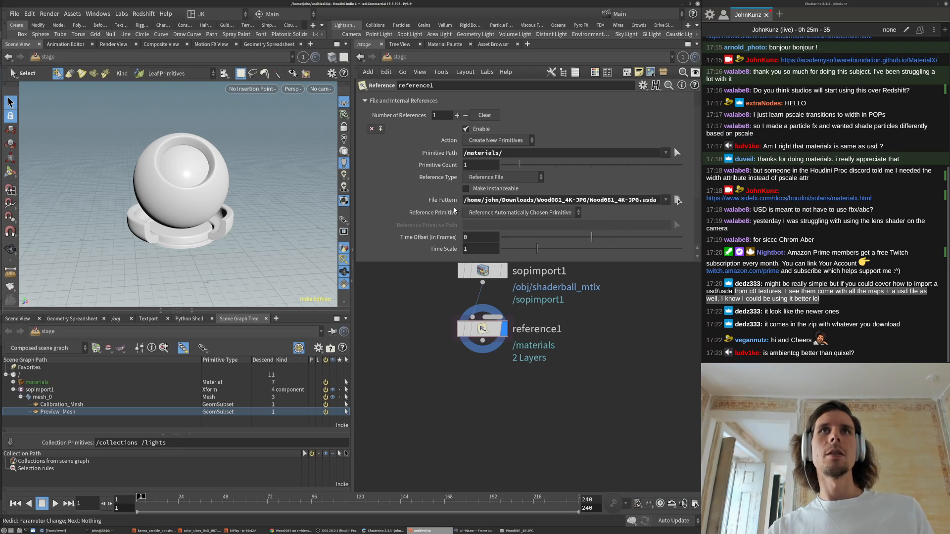
click(523, 152)
key(ctrl+v)
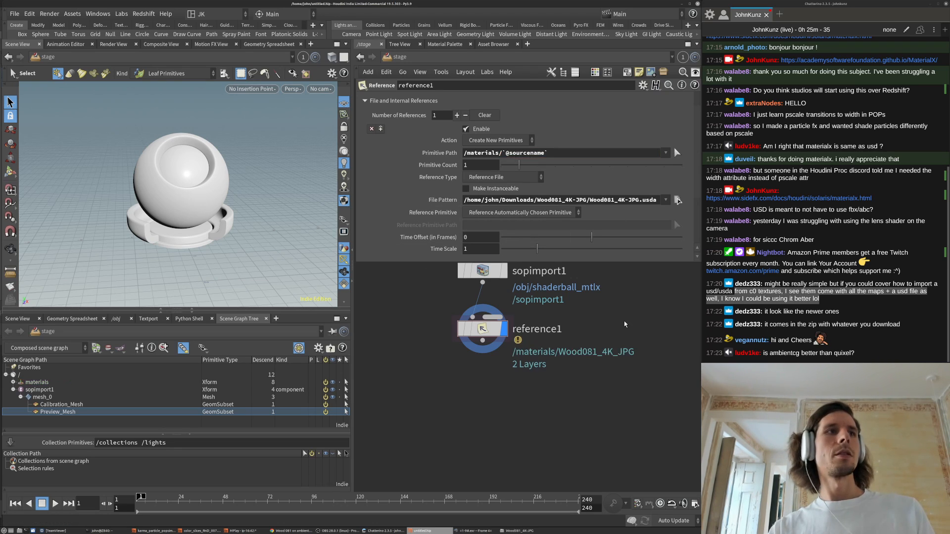
click(13, 382)
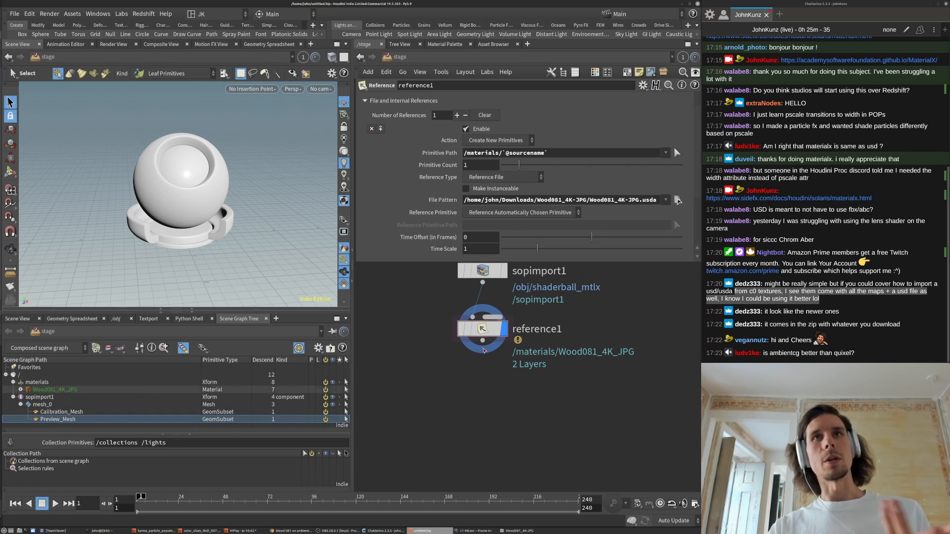
double_click(497, 153)
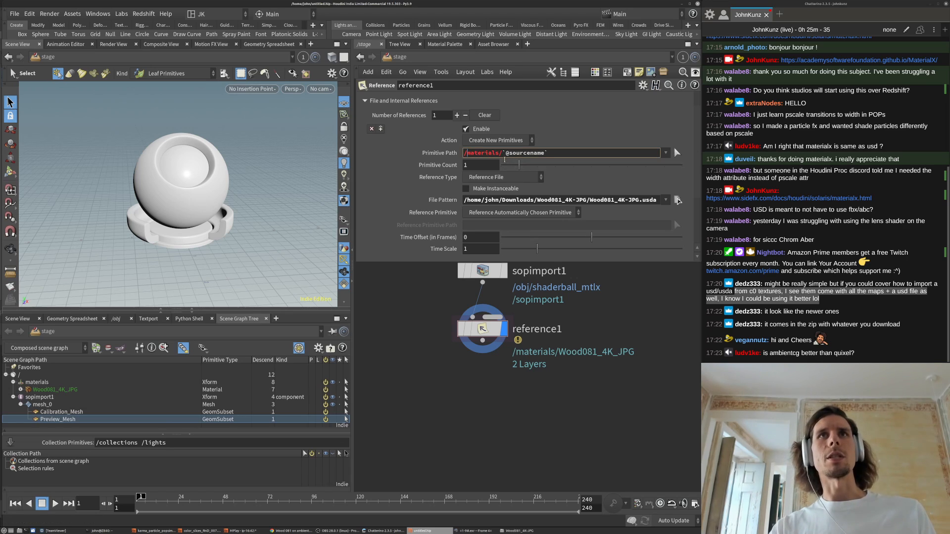
text(Wood)
key(Return)
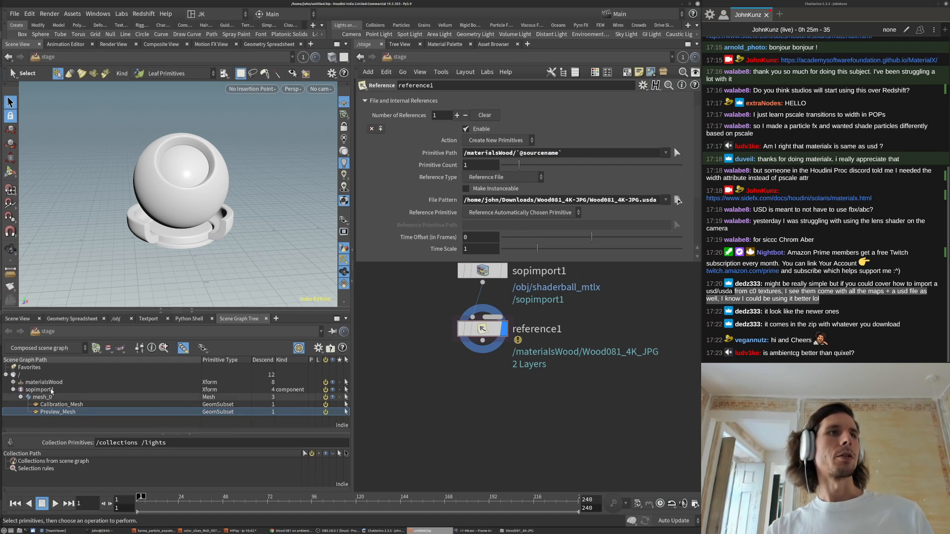
click(13, 383)
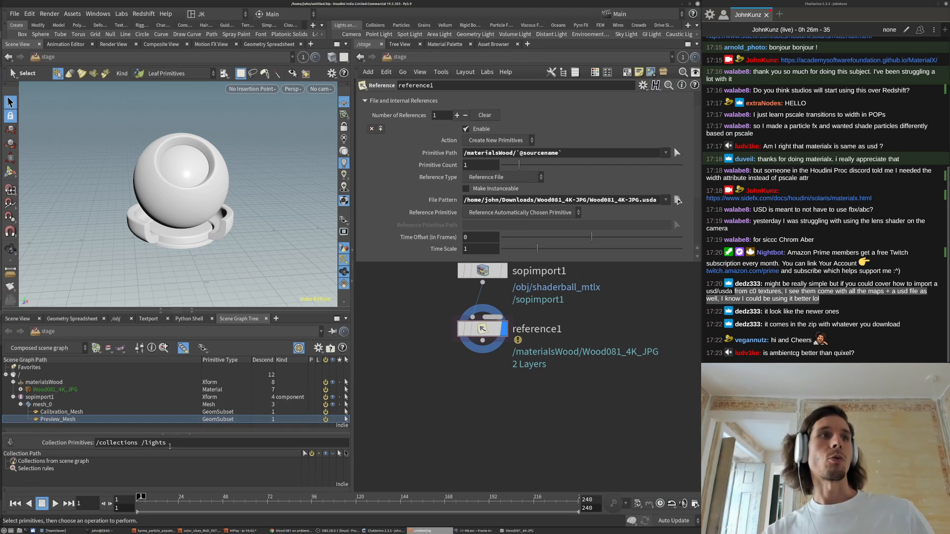
- Open Wood081_4K-JPG.usda from its download folder in the text editor, review its shader definitions and texture file references, and return to Houdini
middle_drag(538, 460, 538, 456)
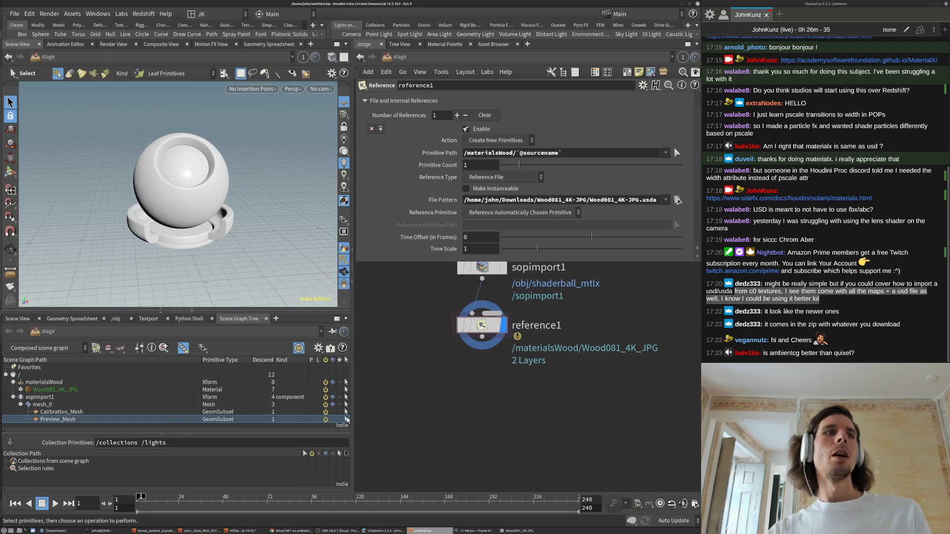
middle_drag(509, 385, 508, 372)
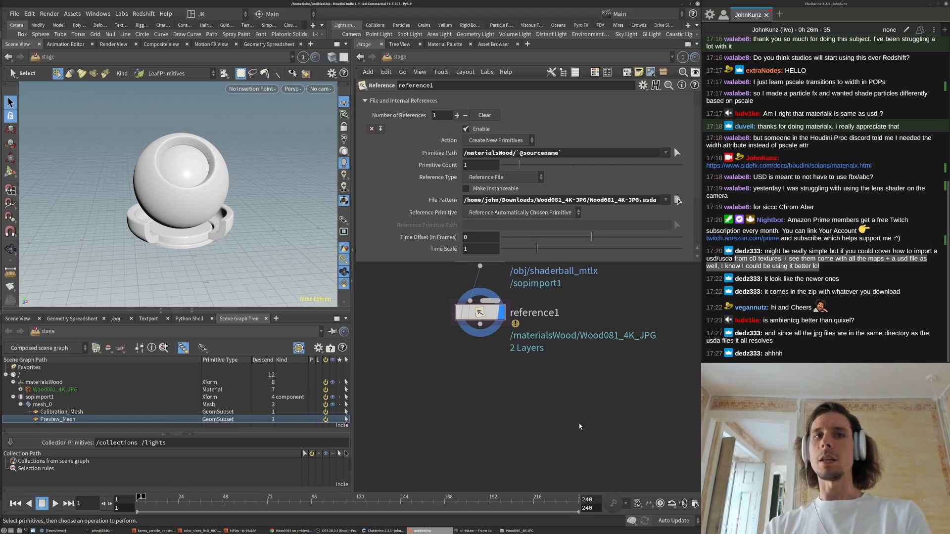
click(519, 531)
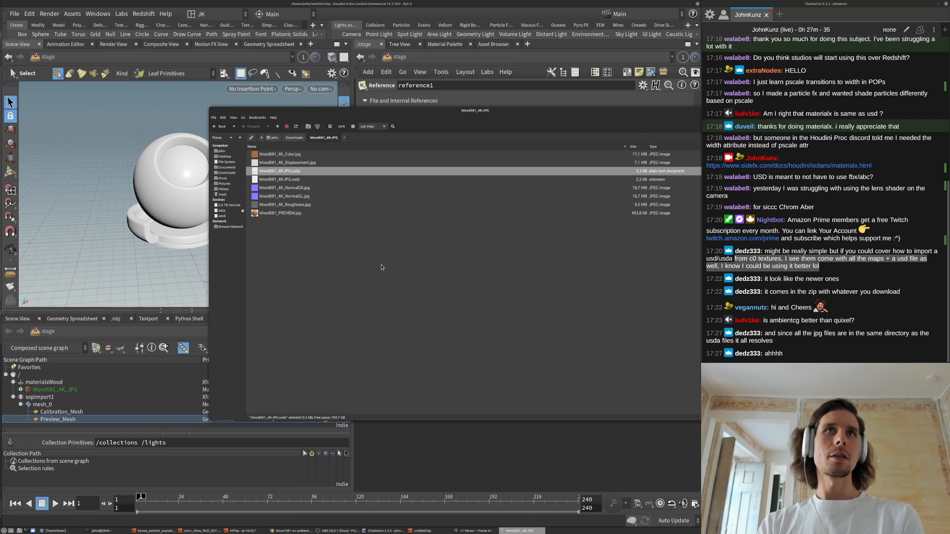
right_click(292, 175)
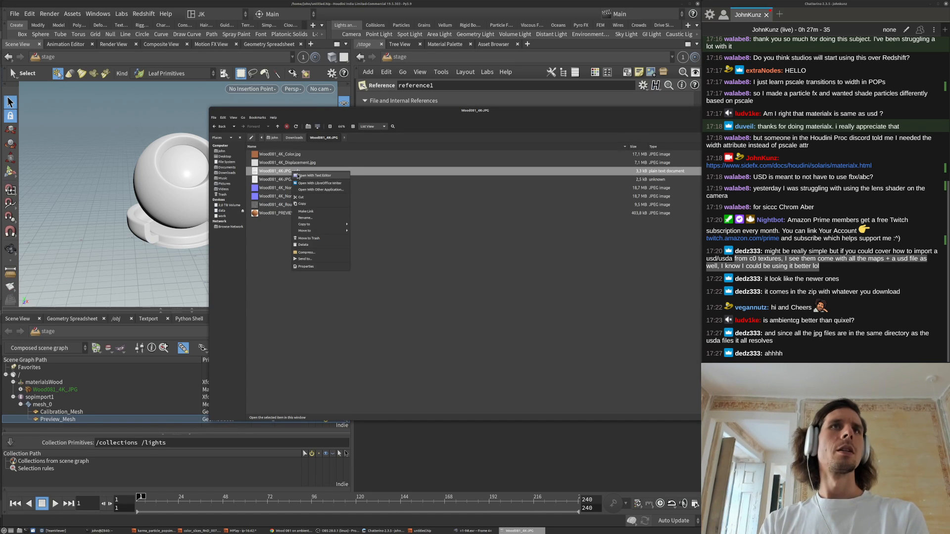
click(299, 175)
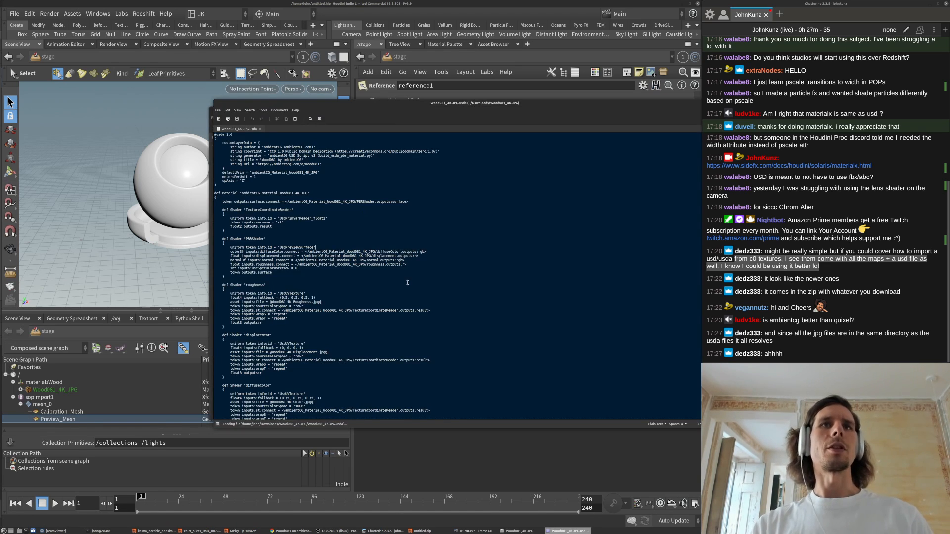
scroll(398, 290, down, 2)
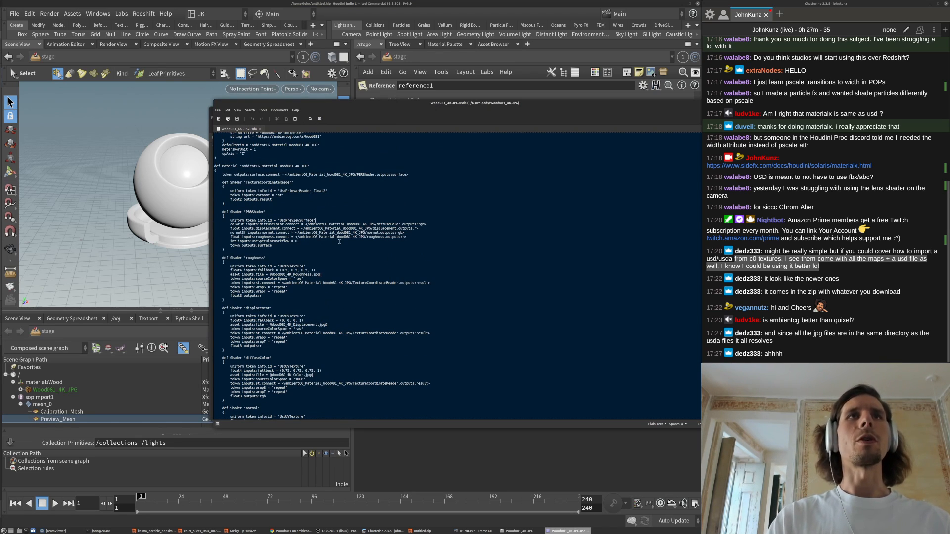
scroll(339, 242, down, 4)
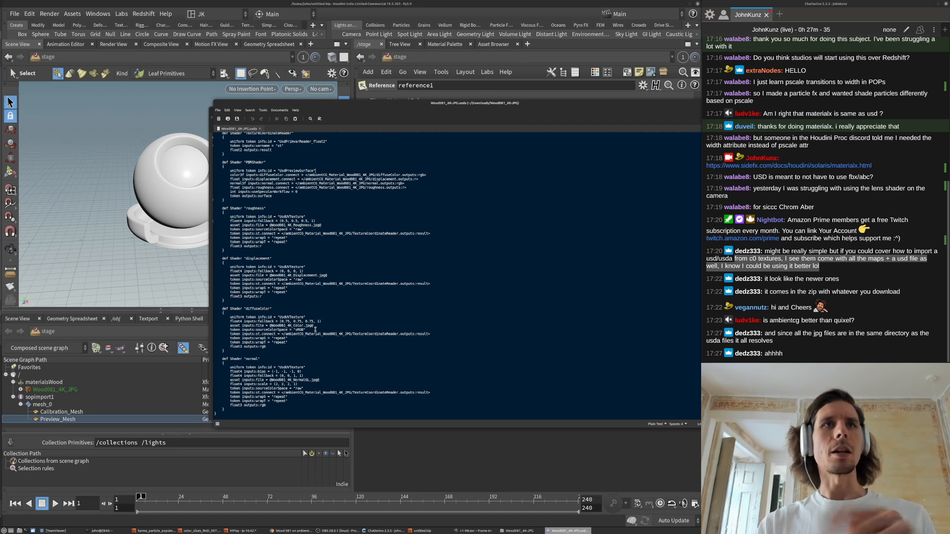
scroll(330, 339, up, 6)
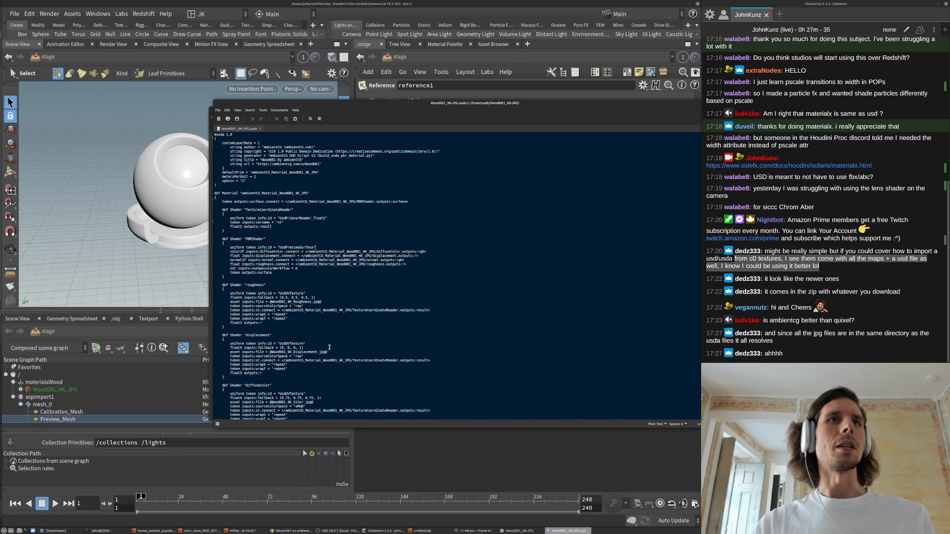
click(396, 459)
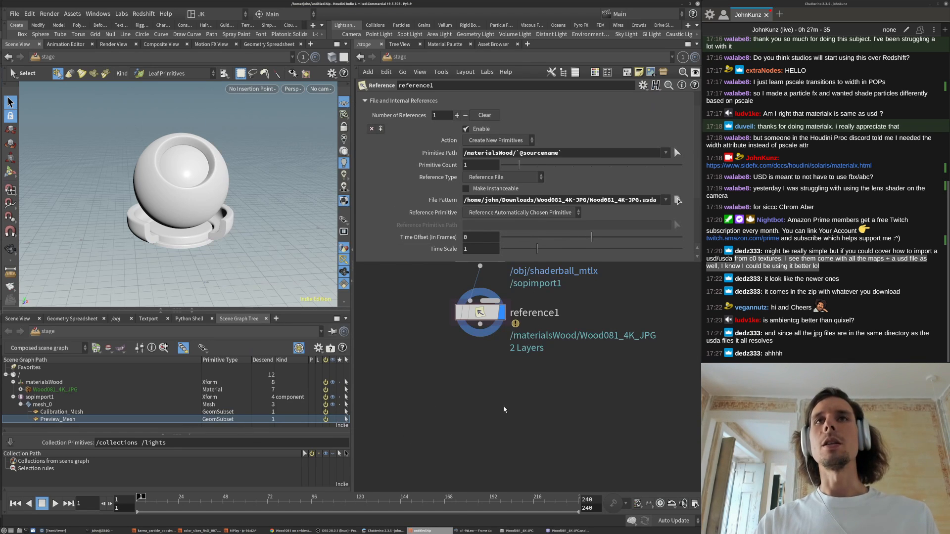
- Add an Assign Material node below reference1, connect it to reference1's output, and display its result
middle_drag(503, 376, 472, 341)
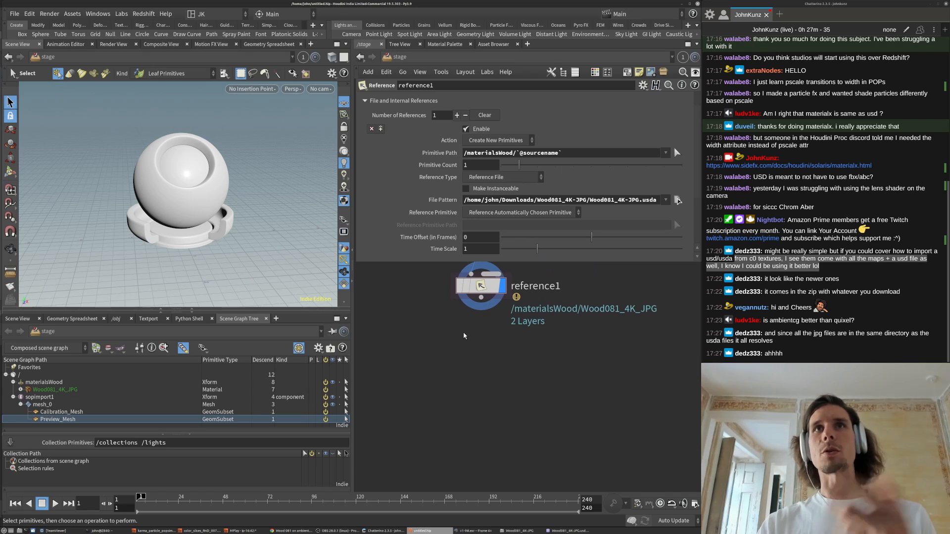
middle_drag(462, 333, 477, 351)
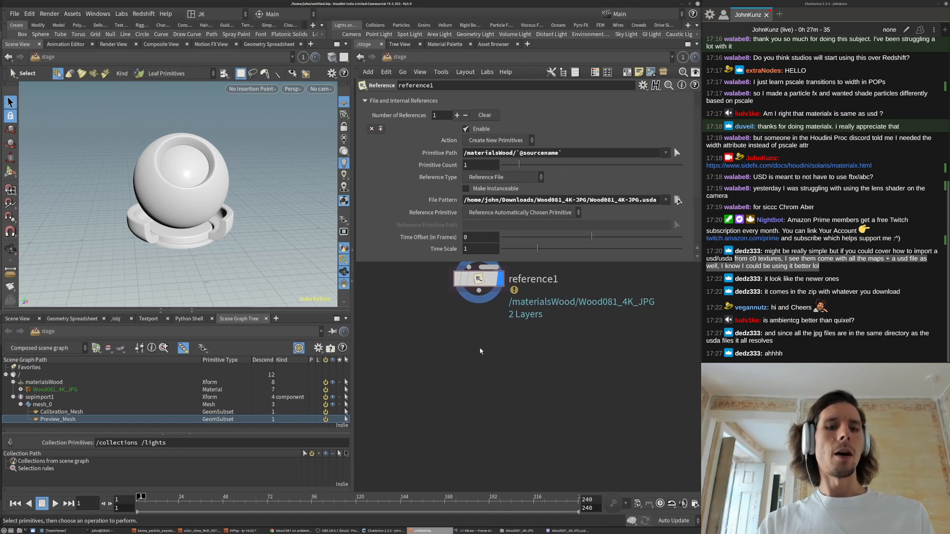
key(Tab)
text(as)
key(Return)
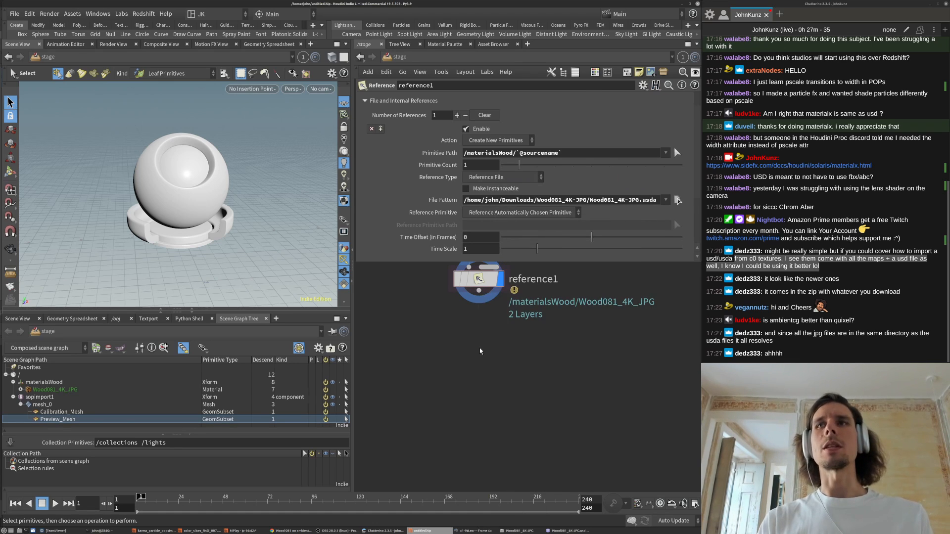
click(480, 349)
drag(479, 336, 479, 285)
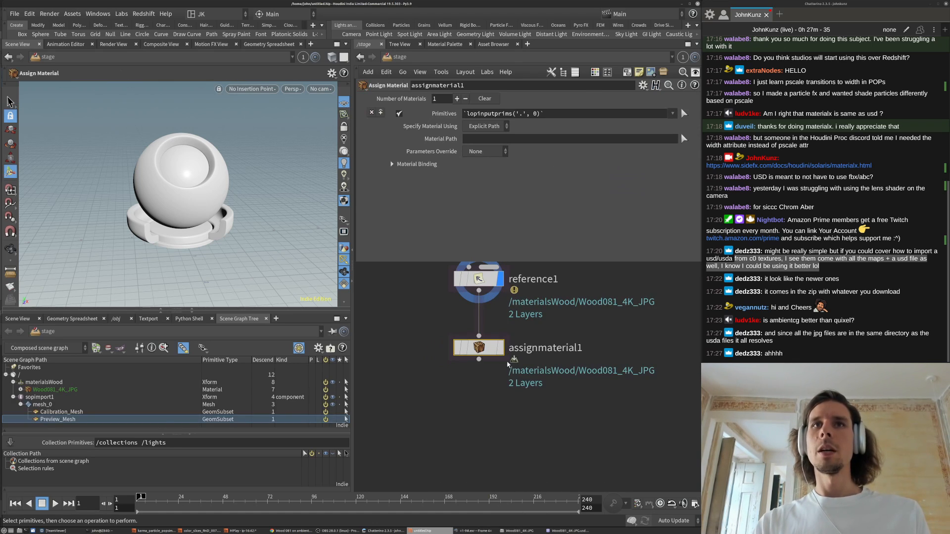
click(499, 348)
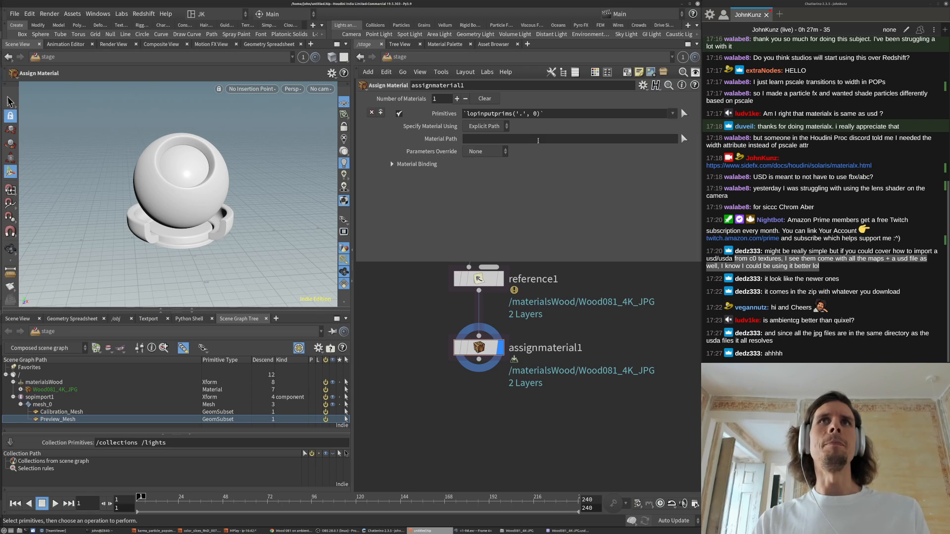
- Target all geometry primitives (%type:Boundable) in the Assign Material node and set its Material Path to /materialsWood/Wood081_4K_JPG
click(659, 116)
key(BackSpace)
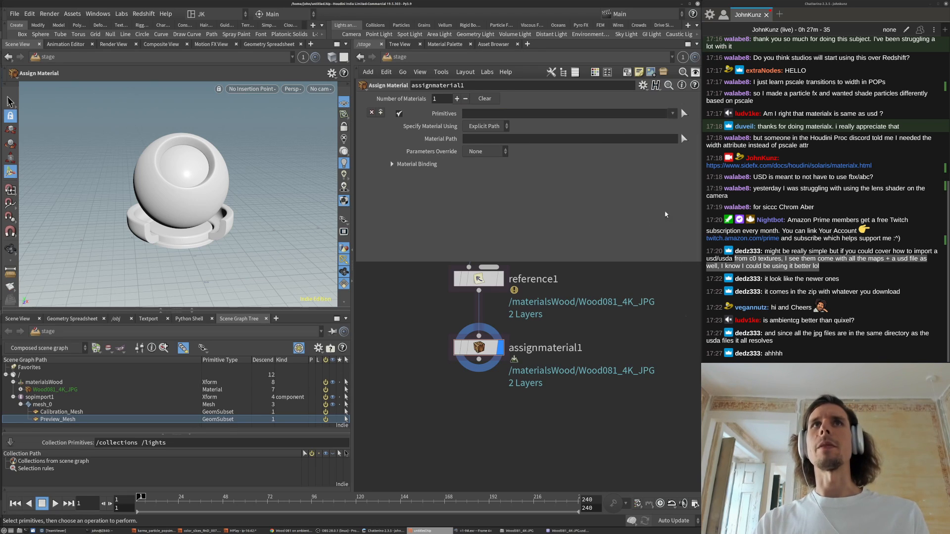
click(672, 113)
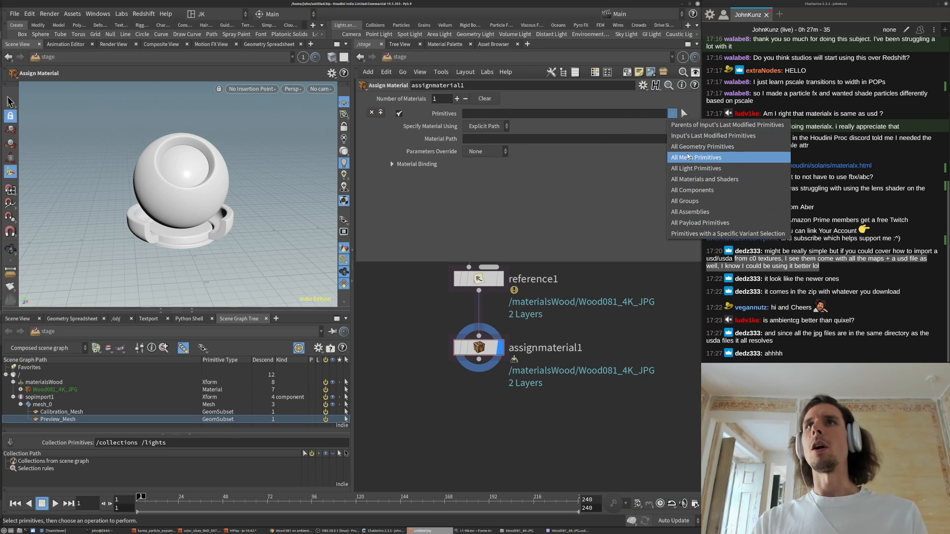
click(693, 146)
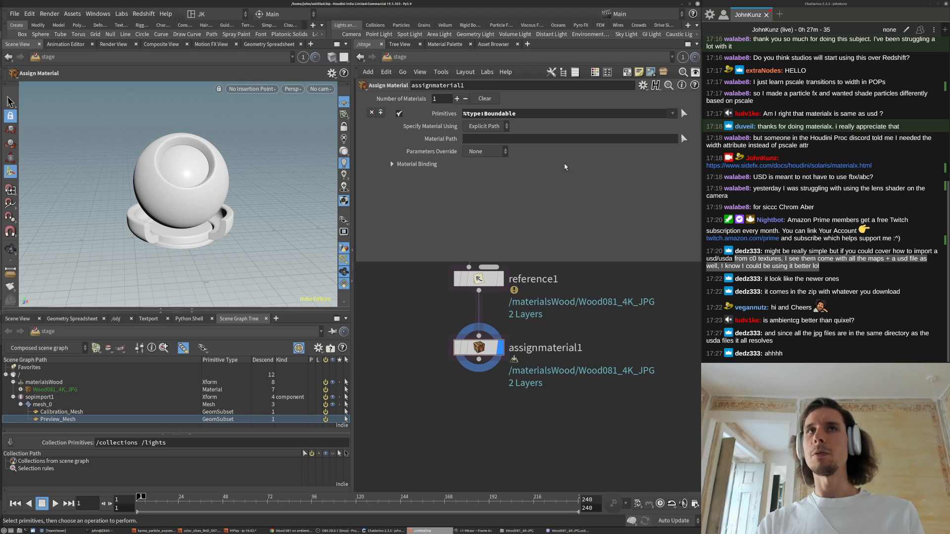
drag(508, 126, 533, 139)
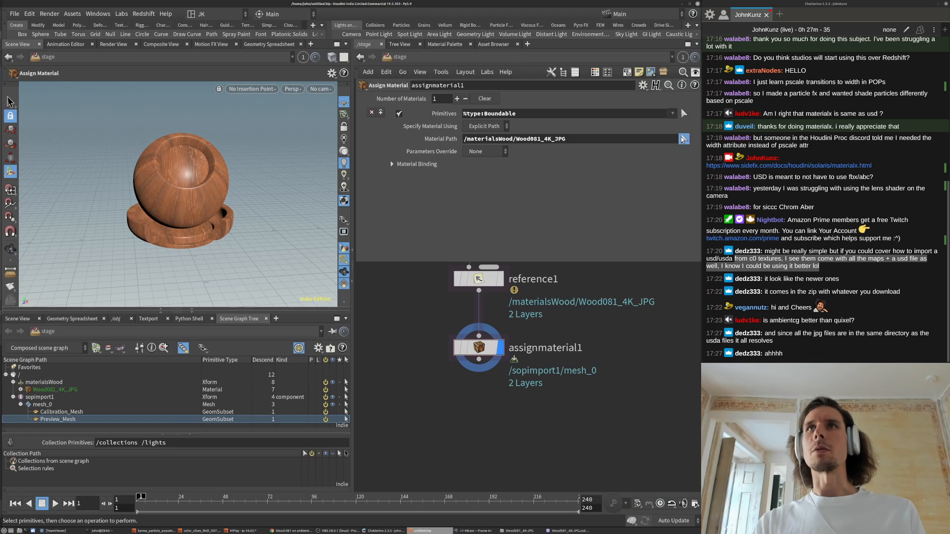
- Inspect the shaders inside the Wood081_4K_JPG material in the Material Path's primitive picker, and cancel the selection
click(683, 139)
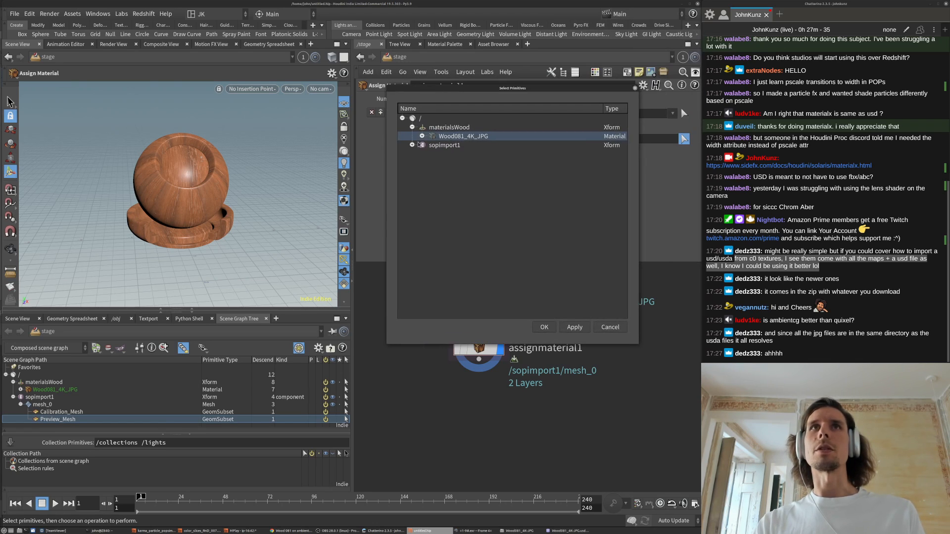
click(422, 137)
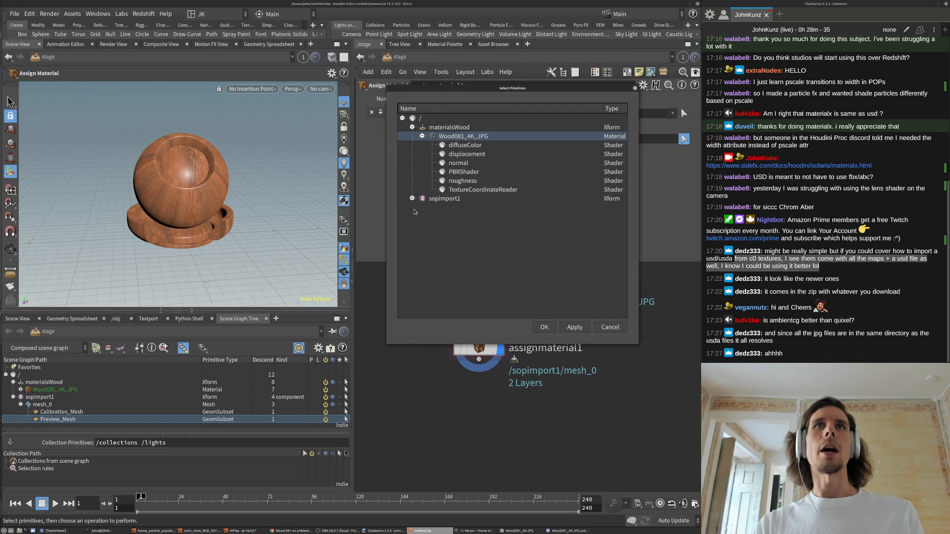
click(614, 327)
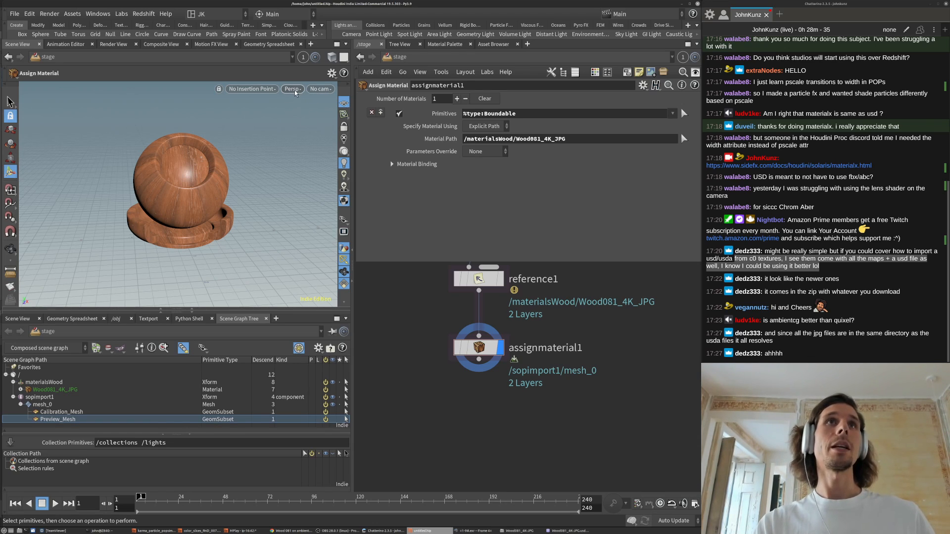
- Switch the viewport renderer to Karma to render the wood-textured shader ball
click(295, 92)
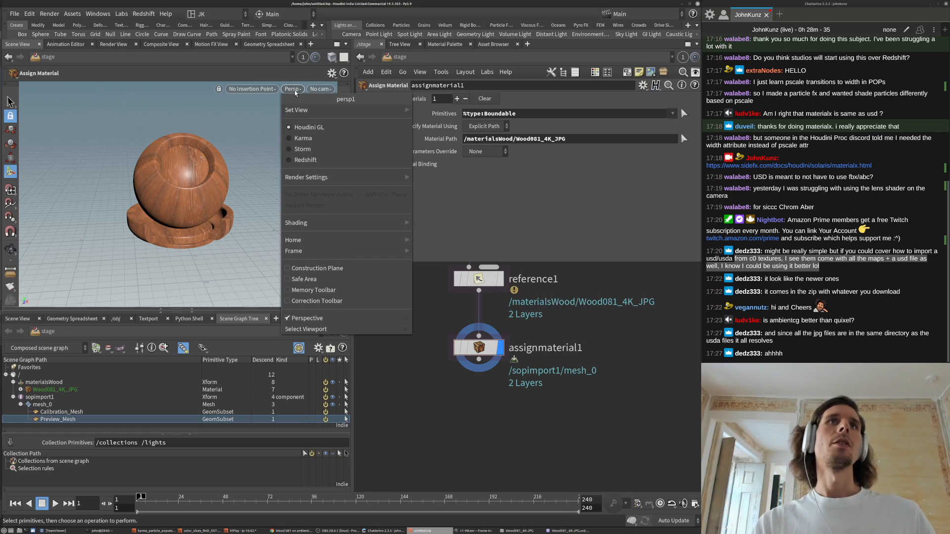
click(307, 138)
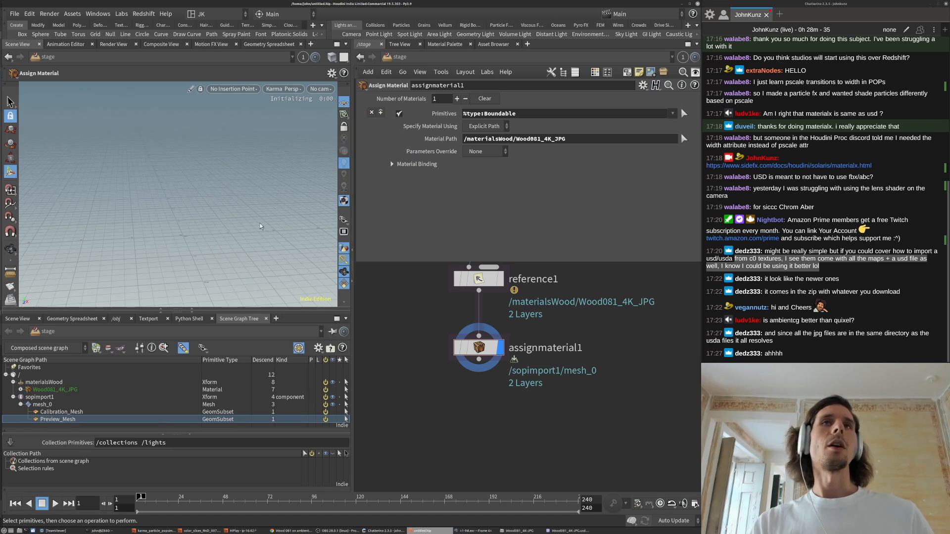
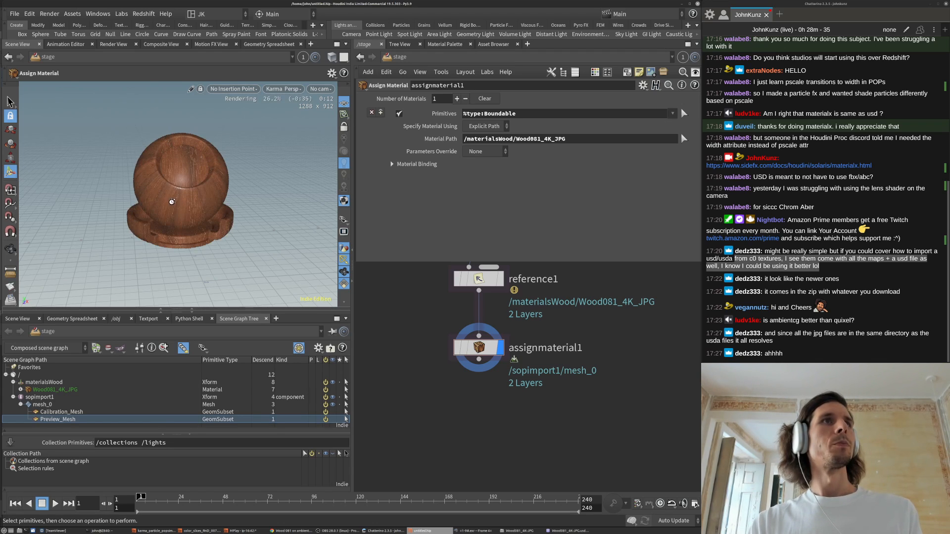
- Switch Karma's rendering engine to XPU Engine (Beta) in the viewport display options
key(Escape)
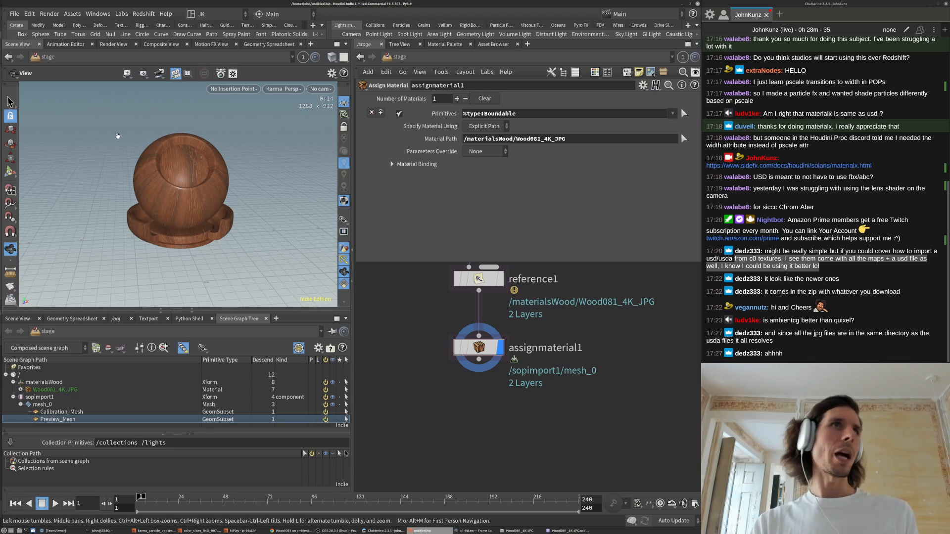
key(Return)
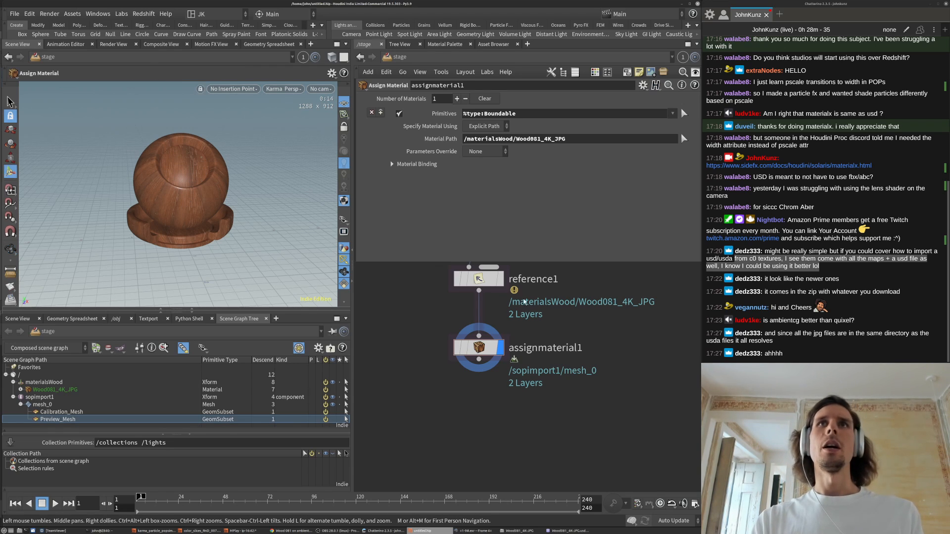
middle_drag(454, 436, 481, 420)
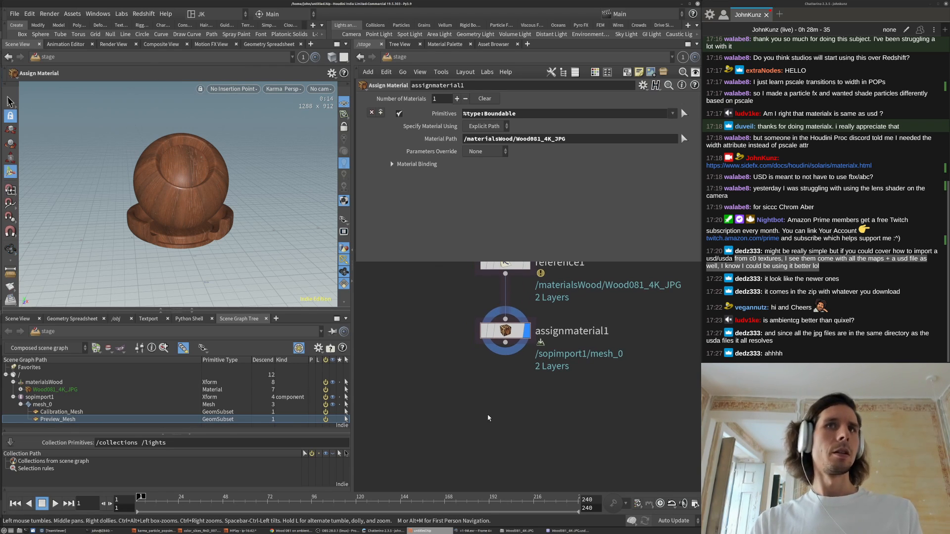
key(Tab)
key(Escape)
key(d)
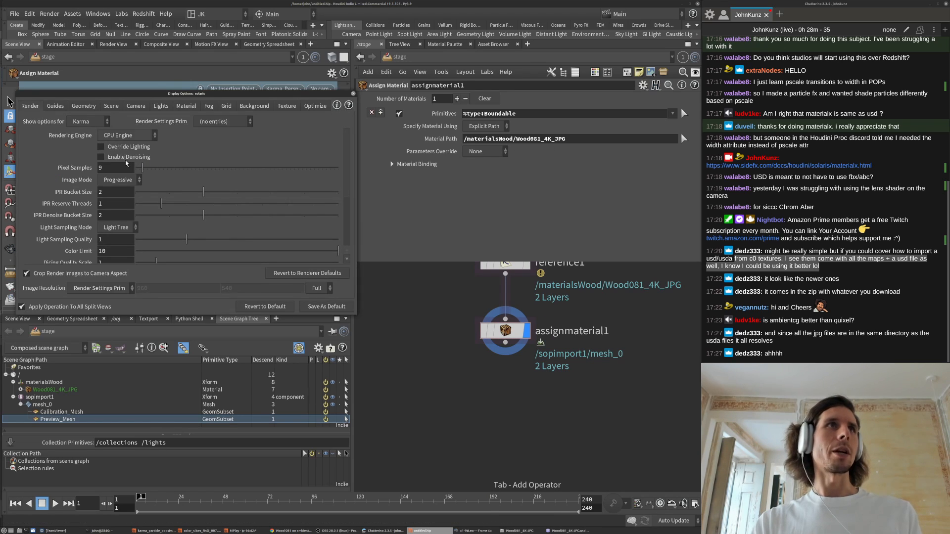
click(128, 135)
click(124, 144)
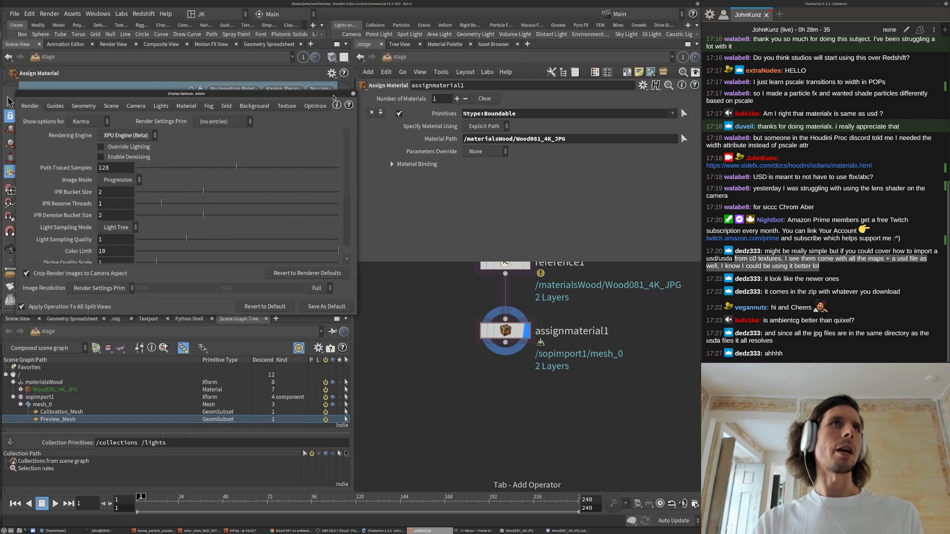
click(352, 94)
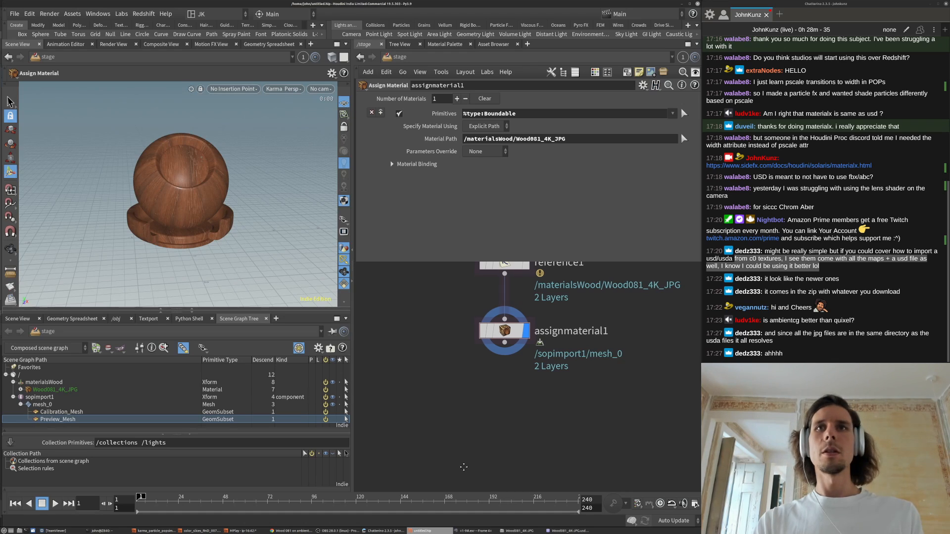
- Add a Dome Light node below assignmaterial1, connected to its output and displayed, and collapse sopimport1 in the scene graph
middle_drag(527, 262, 507, 322)
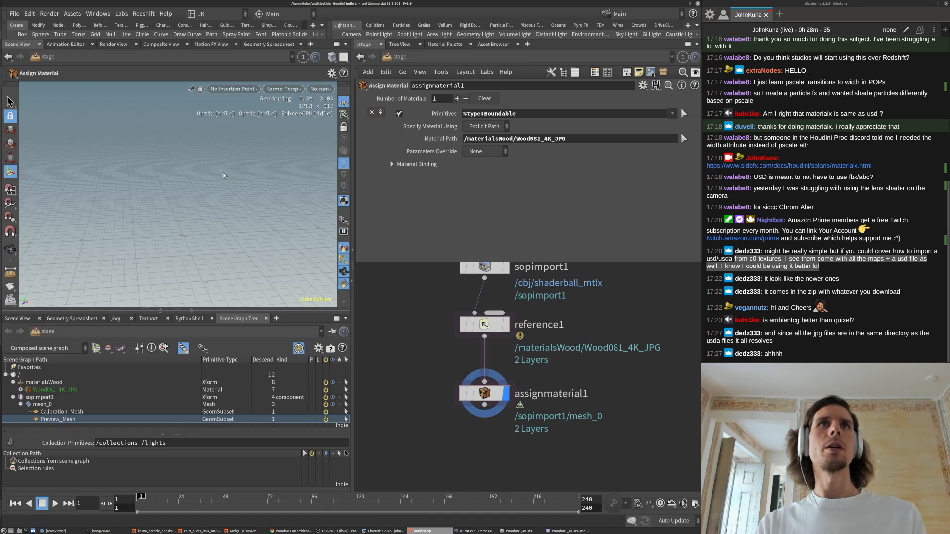
key(Escape)
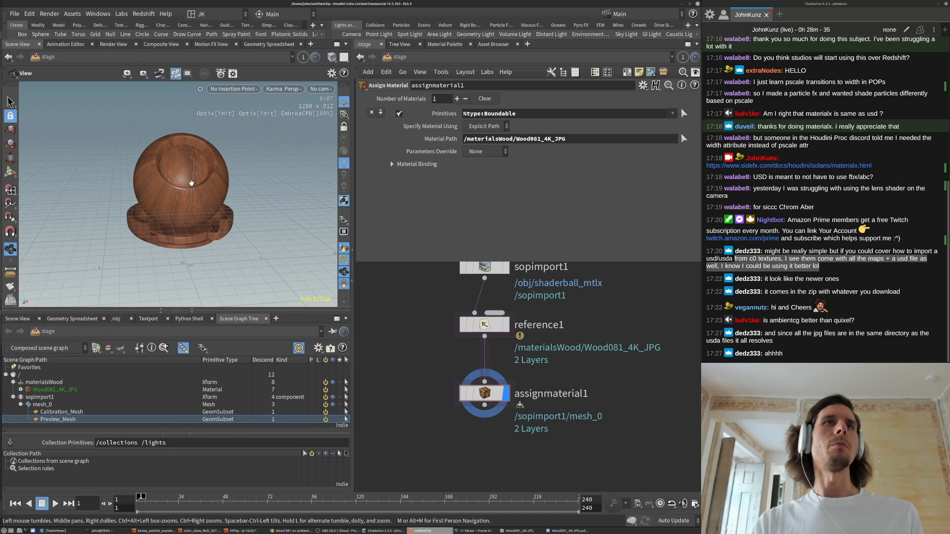
key(Return)
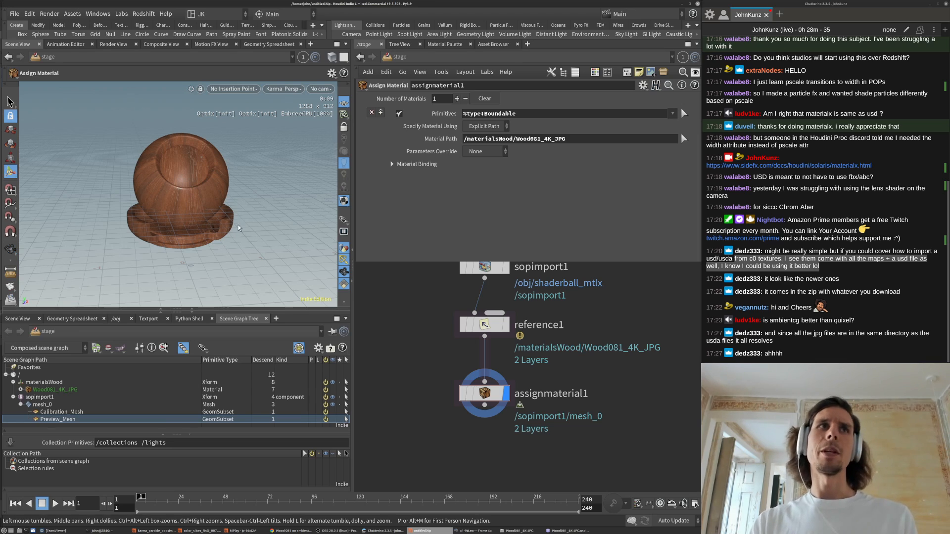
middle_drag(426, 412, 438, 351)
key(Tab)
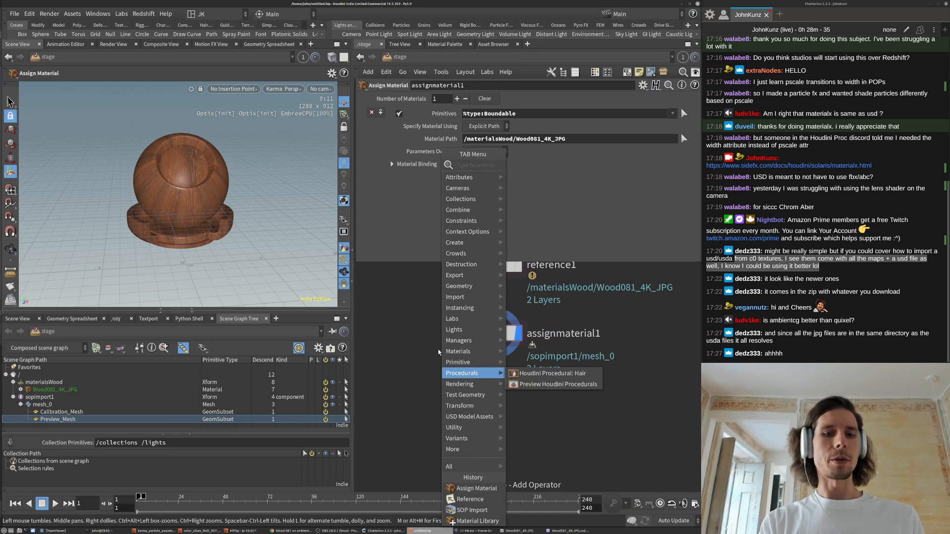
text(dome)
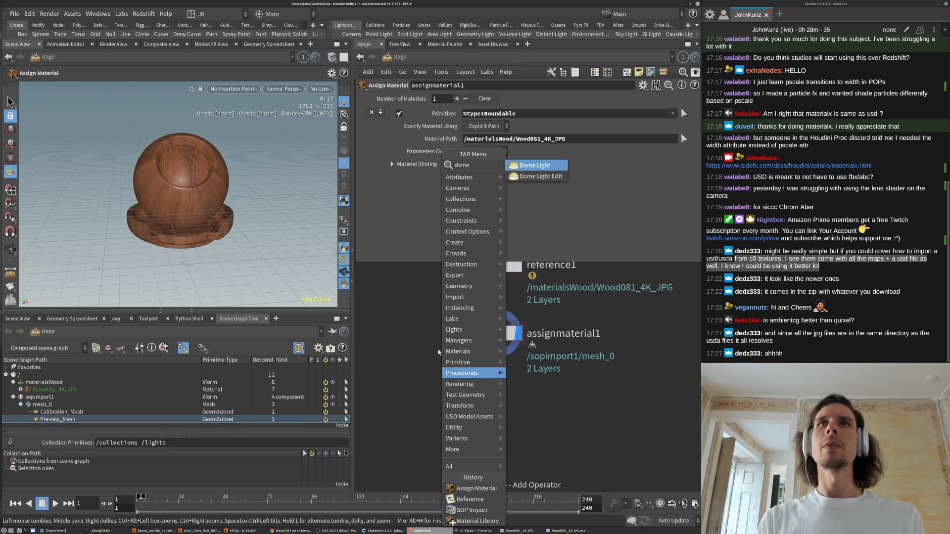
key(Return)
mouse_move(506, 412)
mouse_down()
mouse_move(497, 345)
mouse_move(501, 411)
mouse_move(501, 403)
mouse_up()
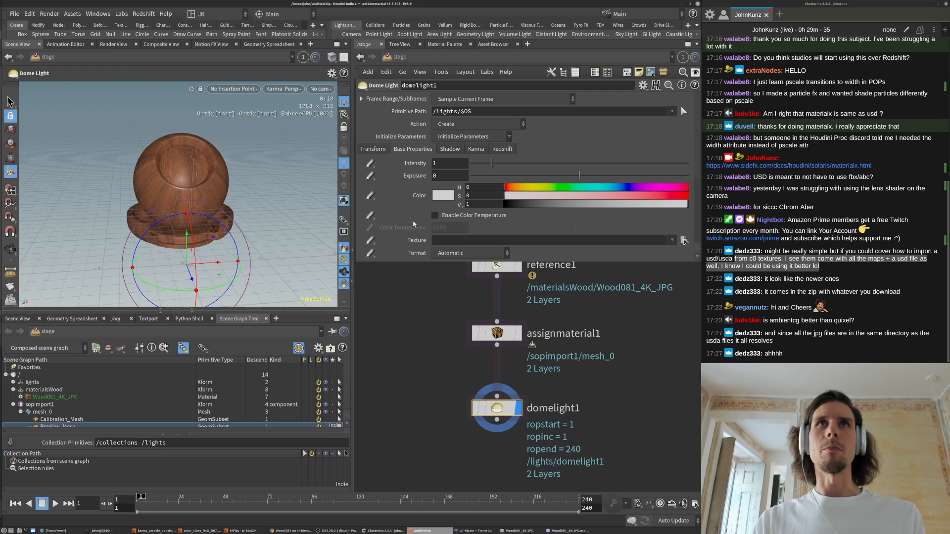
click(13, 404)
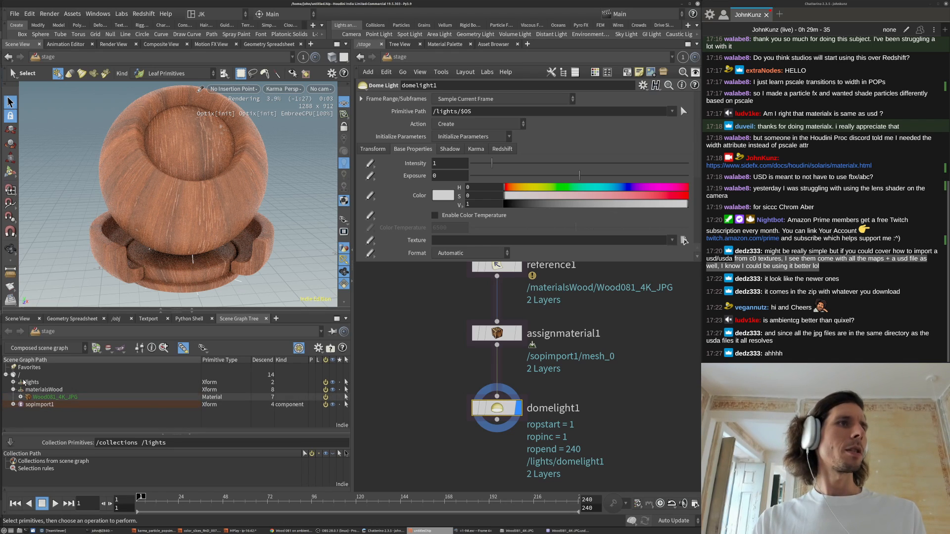
click(502, 334)
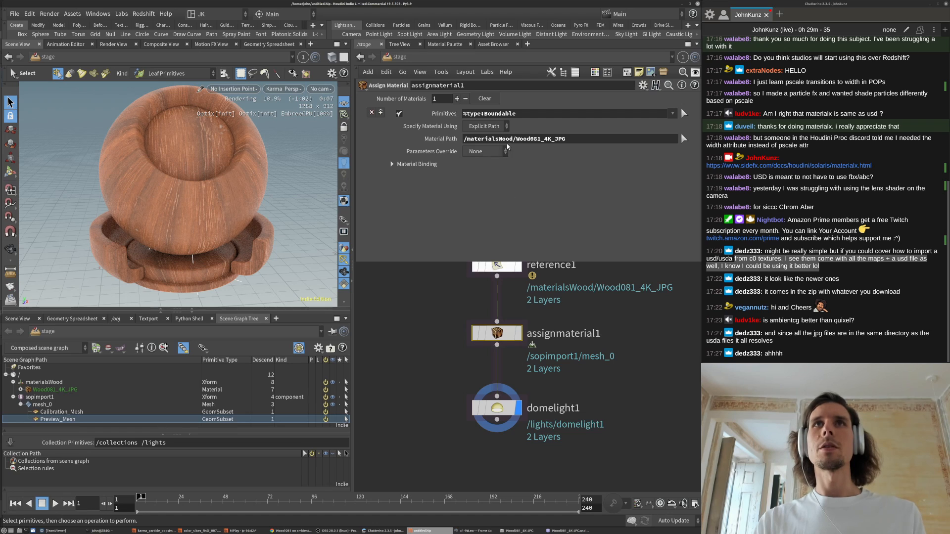
click(497, 267)
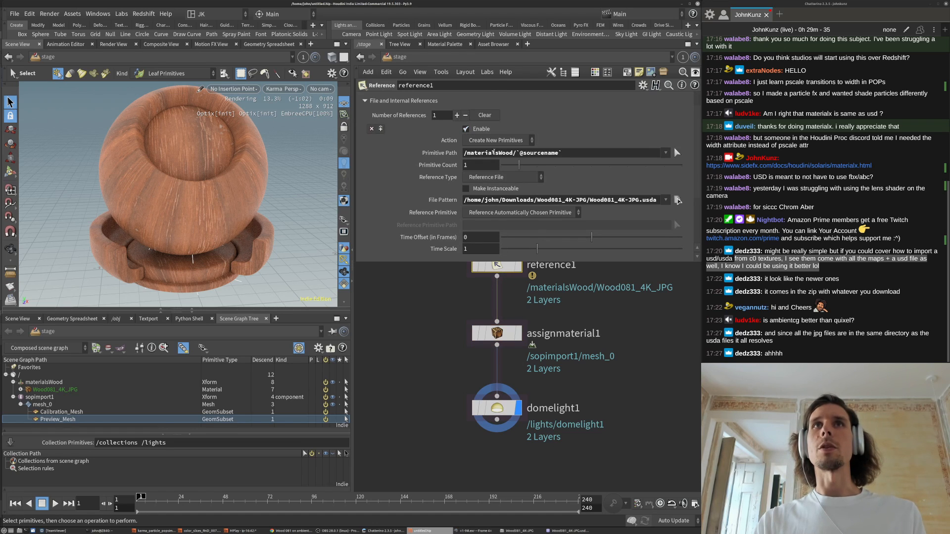
click(506, 153)
key(BackSpace)
key(BackSpace)
key(BackSpace)
key(BackSpace)
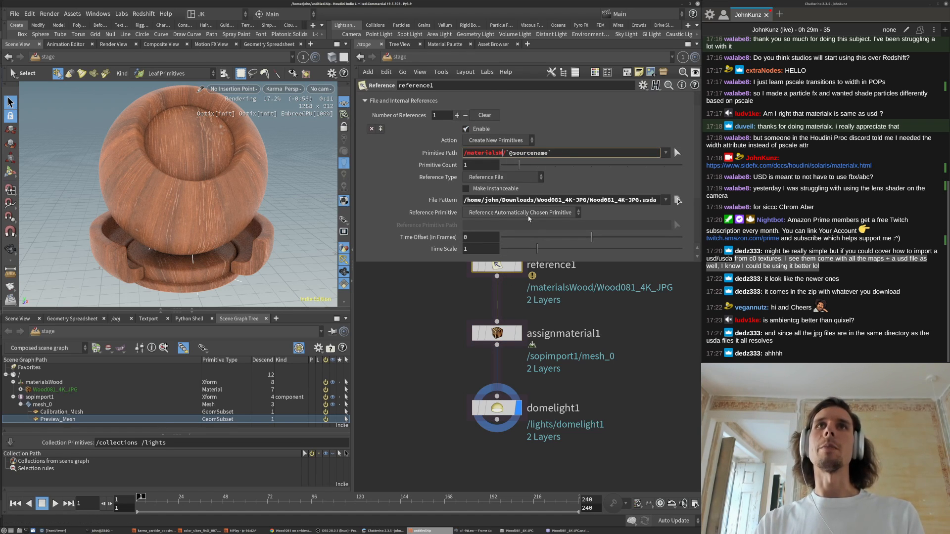
key(Return)
- Update assignmaterial1's Material Path to /materials/Wood081_4K_JPG to match the renamed parent primitive
click(496, 333)
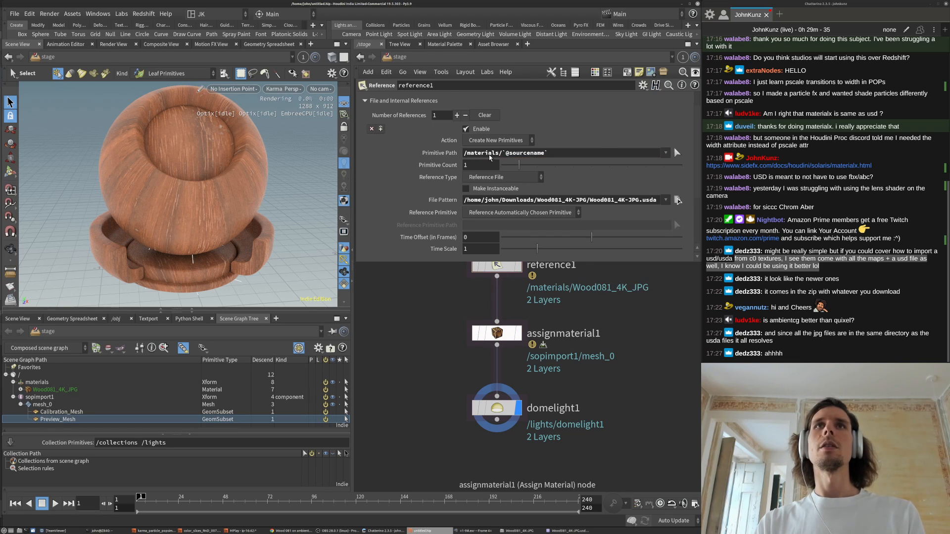
click(508, 139)
key(BackSpace)
key(BackSpace)
key(BackSpace)
key(BackSpace)
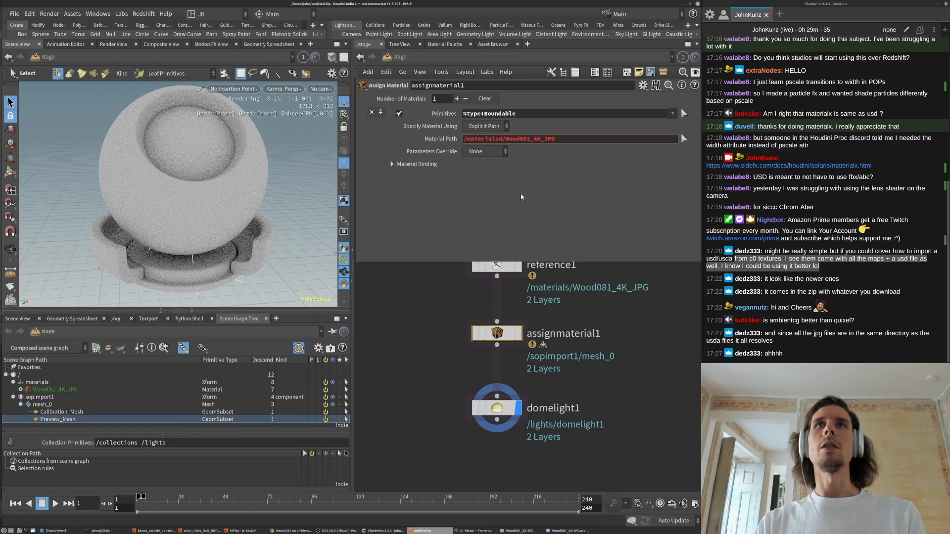
key(Return)
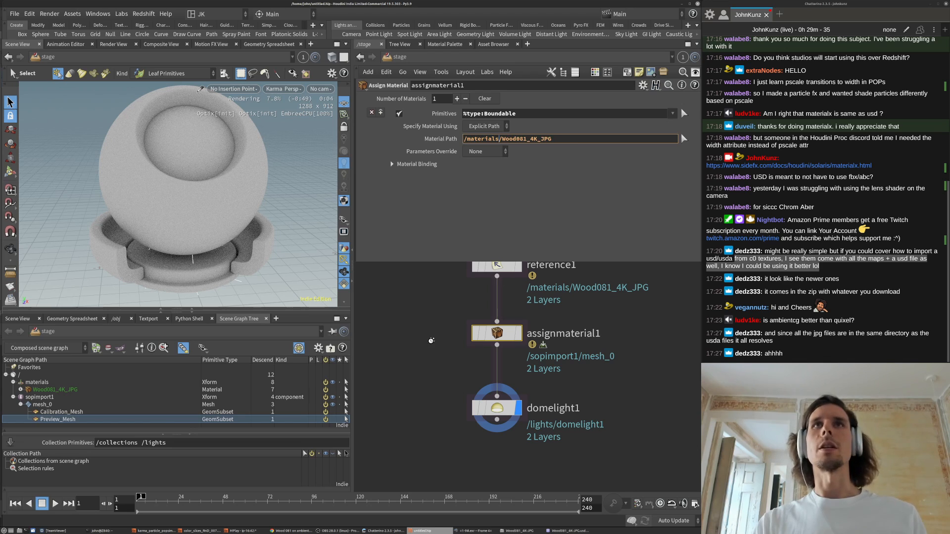
- Add an unconnected Edit Properties node beside the main node chain
click(508, 410)
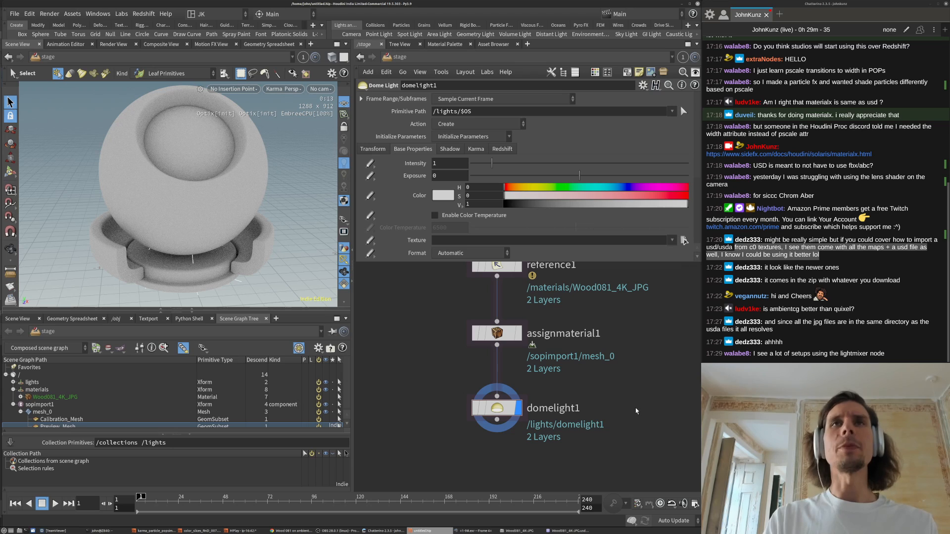
scroll(595, 429, down, 3)
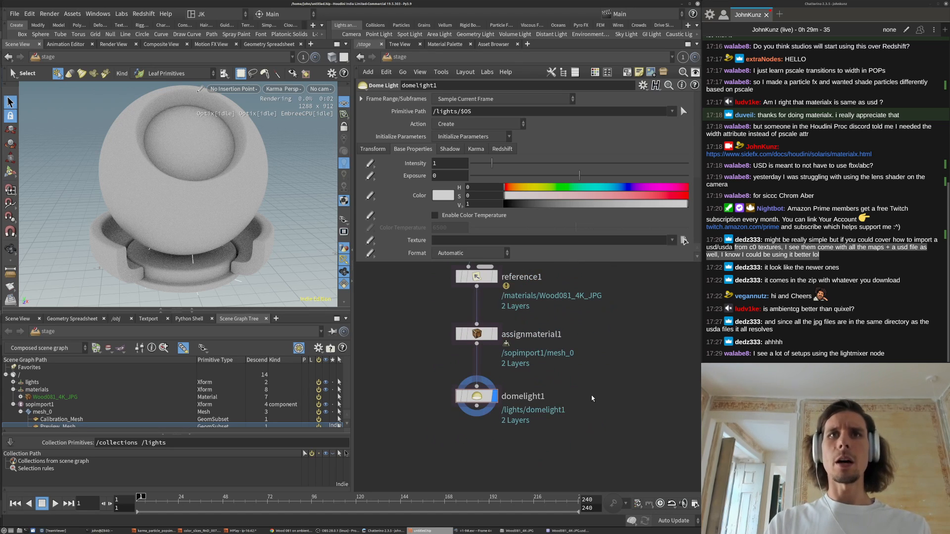
scroll(431, 376, down, 2)
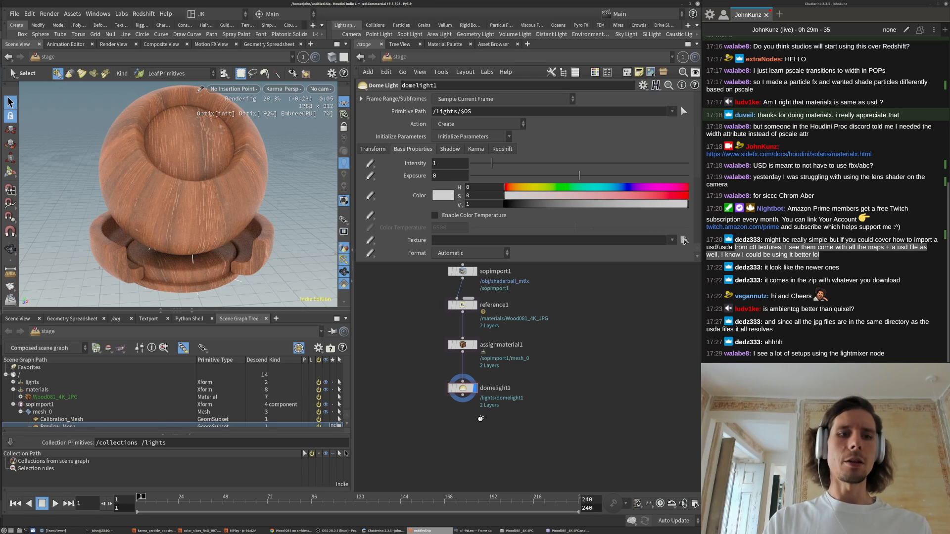
key(Tab)
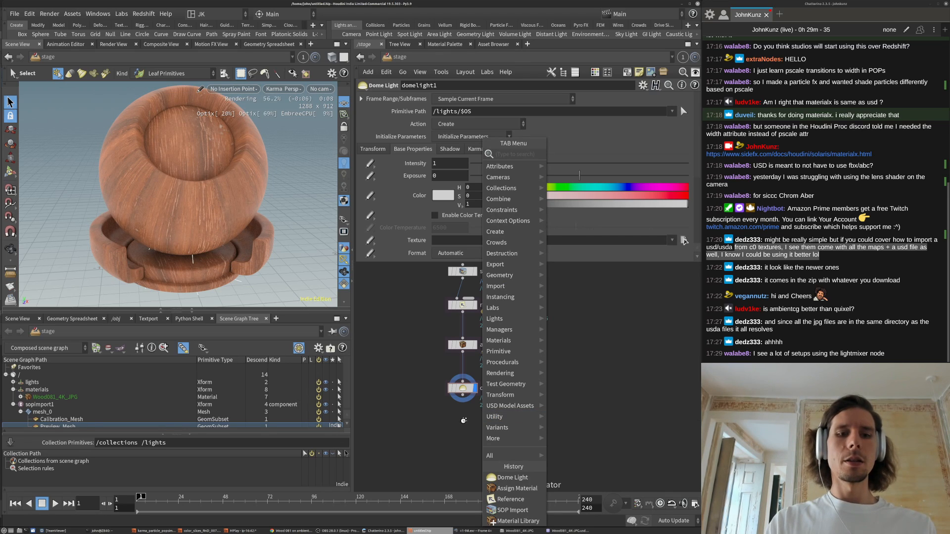
text(prop)
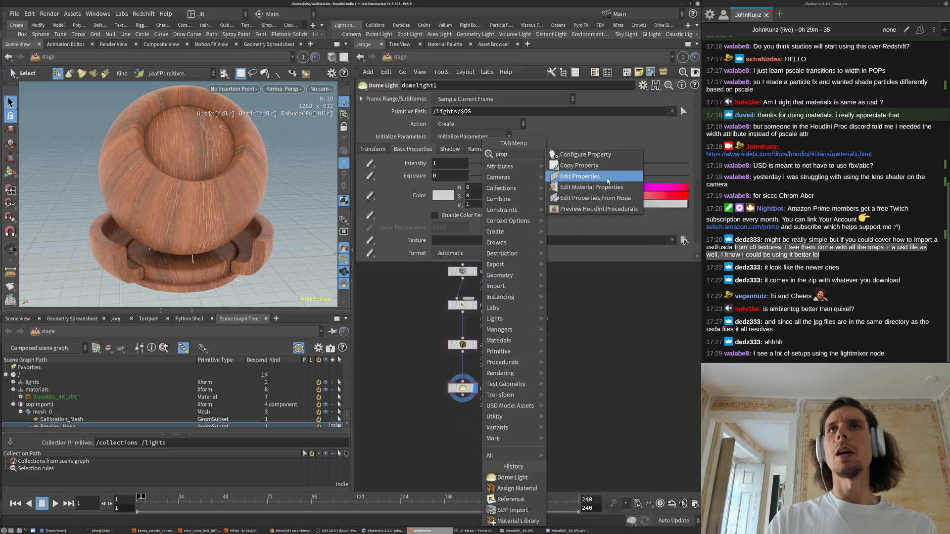
click(608, 182)
click(607, 357)
- Inspect the Action choices and other settings of the Edit Properties node
click(453, 138)
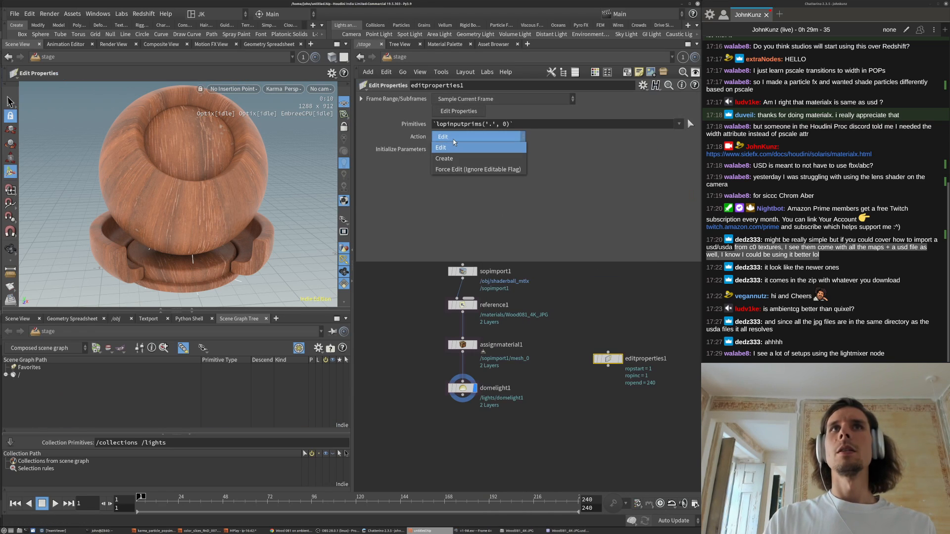
click(454, 139)
click(461, 150)
click(462, 151)
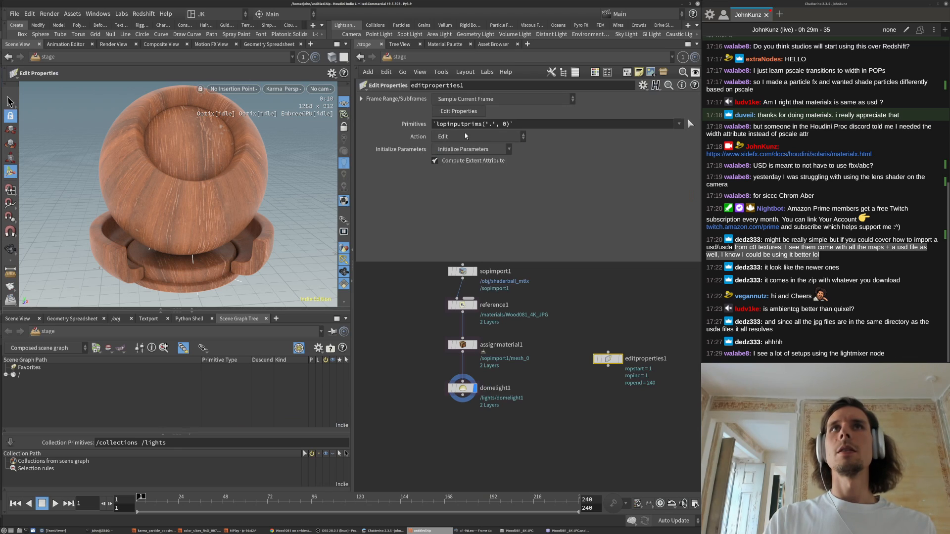
click(468, 111)
click(455, 126)
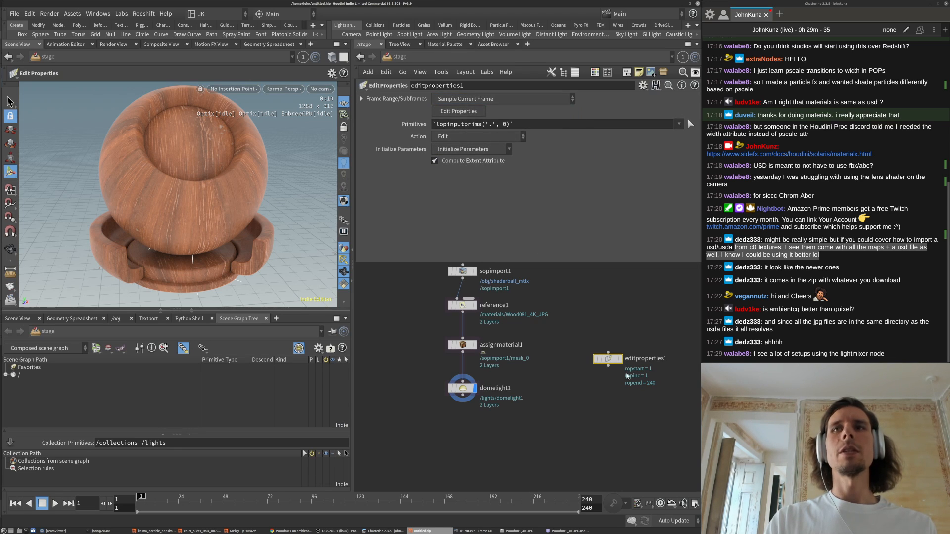
- Add a Light Edit node below the Edit Properties node and connect its input to domelight1's output
key(Tab)
text(light)
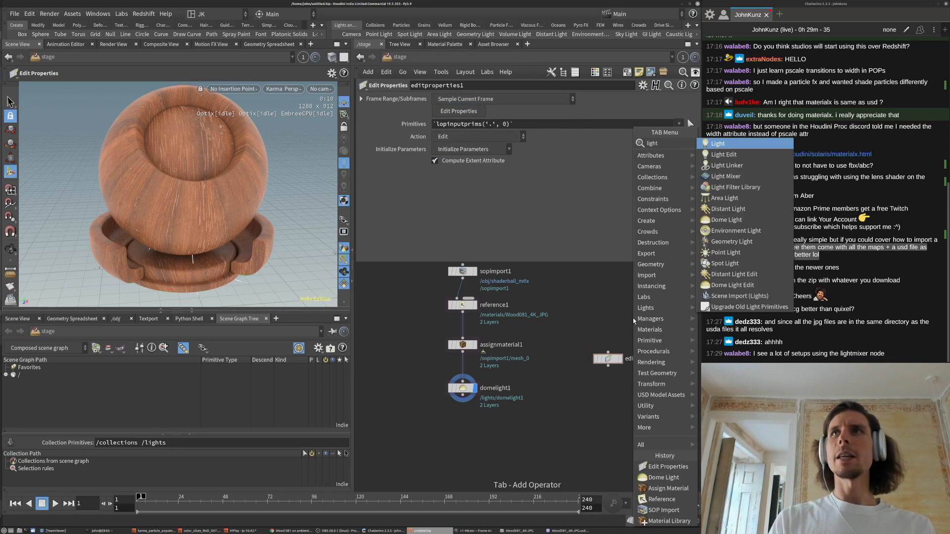
click(744, 155)
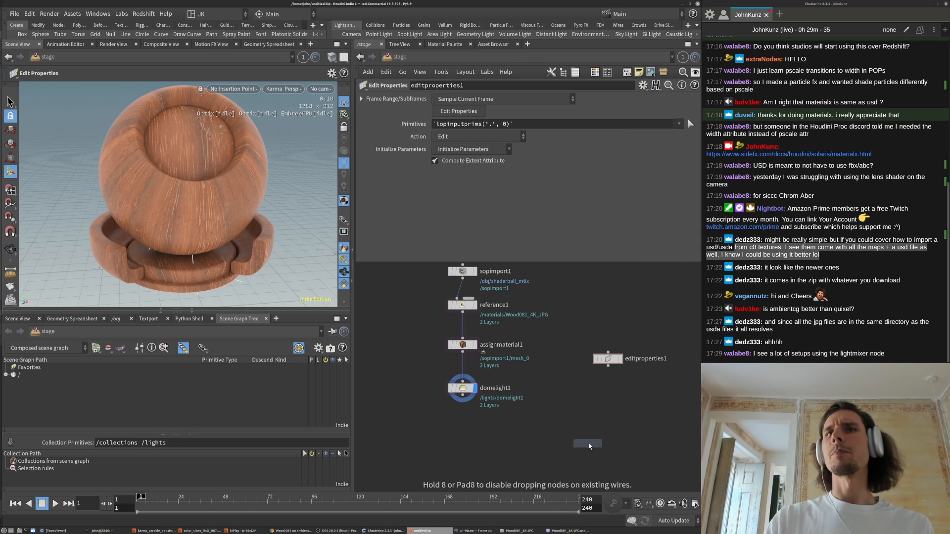
click(587, 440)
drag(587, 436, 463, 395)
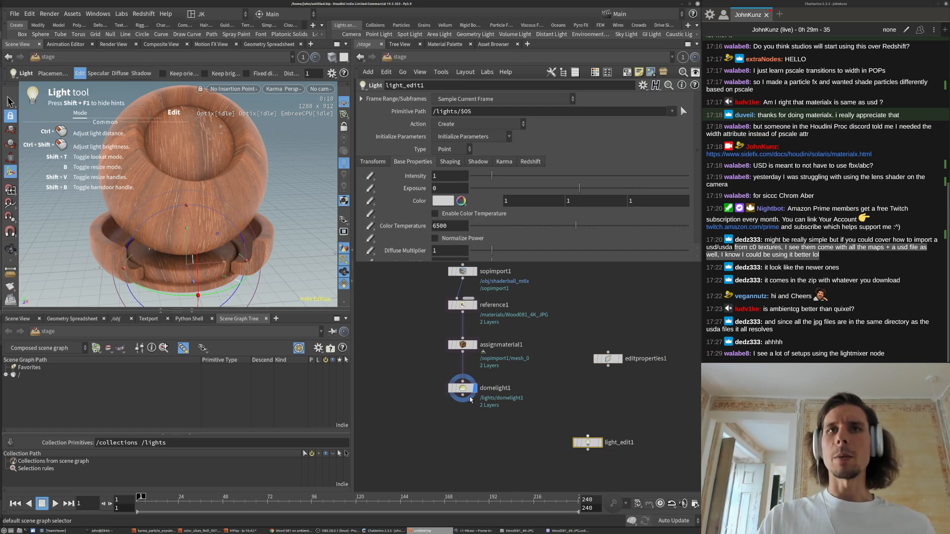
drag(590, 448, 598, 418)
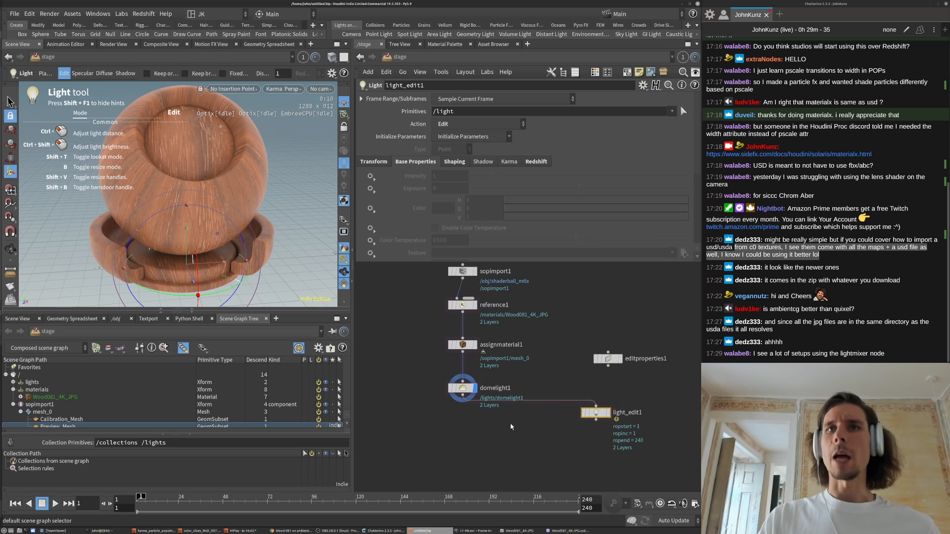
- Open the list of takes to view the available take options
middle_drag(550, 456, 550, 393)
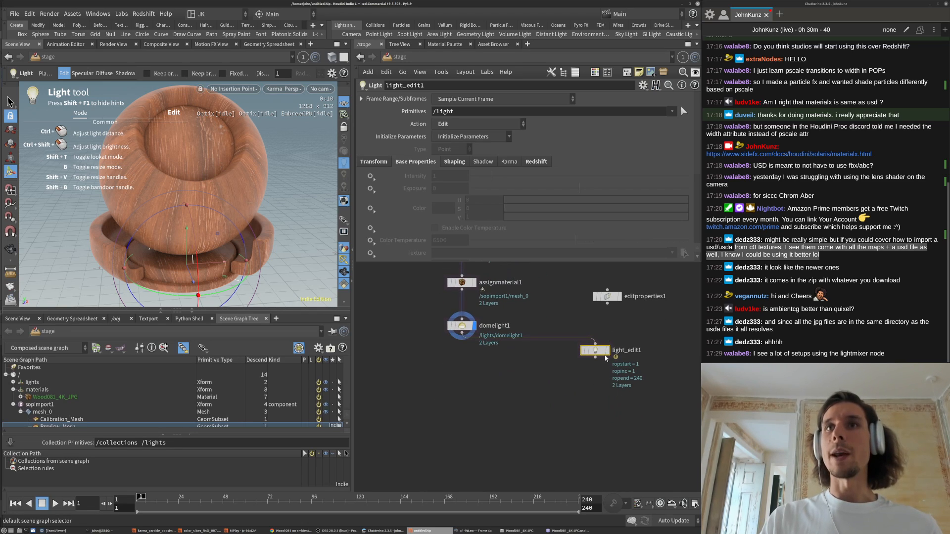
scroll(598, 390, down, 2)
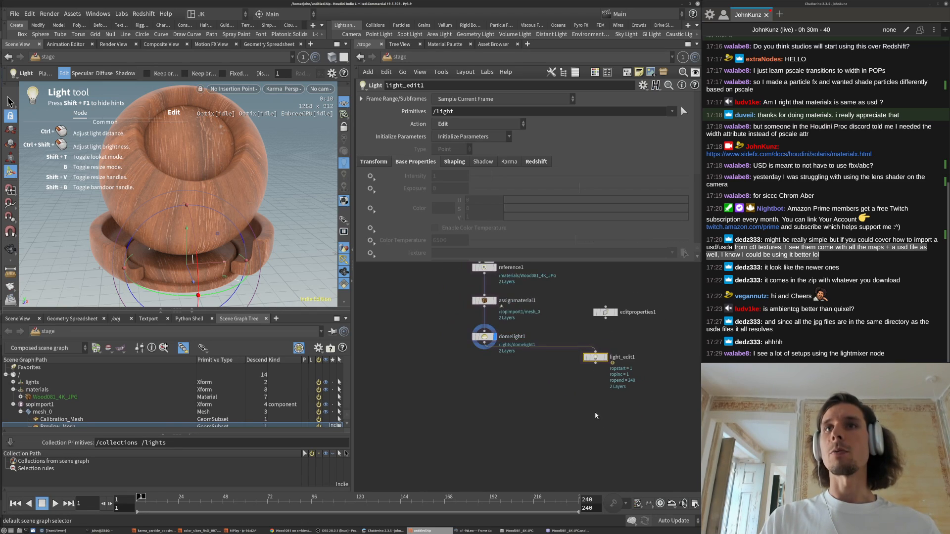
scroll(599, 371, down, 1)
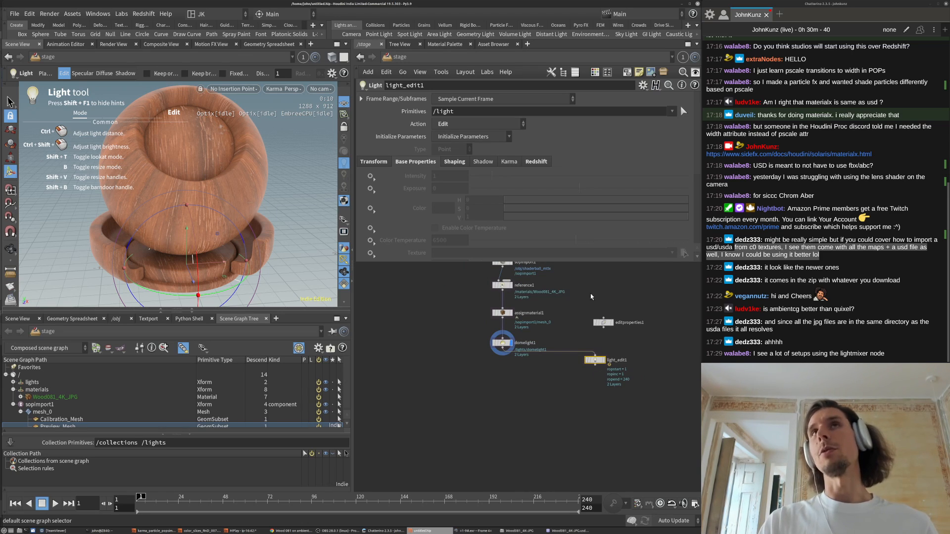
click(618, 14)
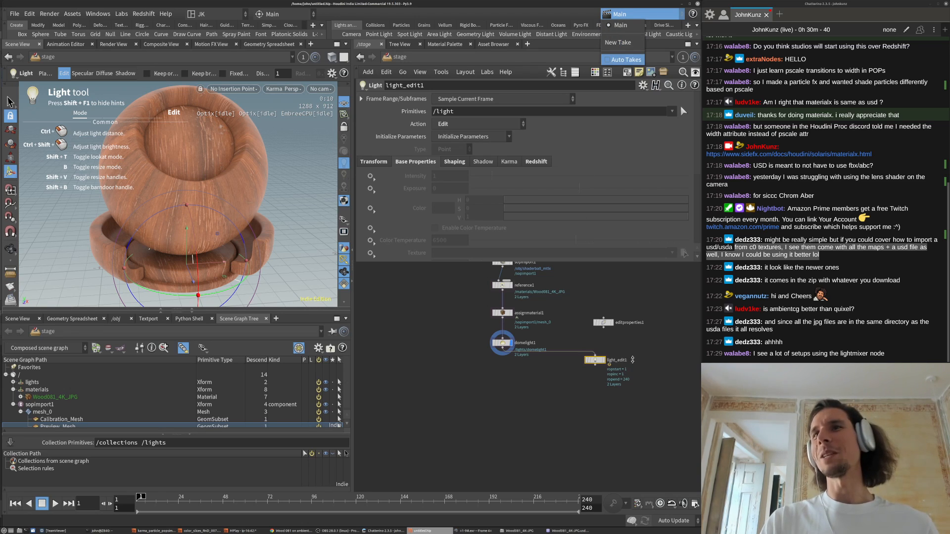
- Enable the Light Edit node's intensity with Set or Create and lower it to 0.14
click(619, 382)
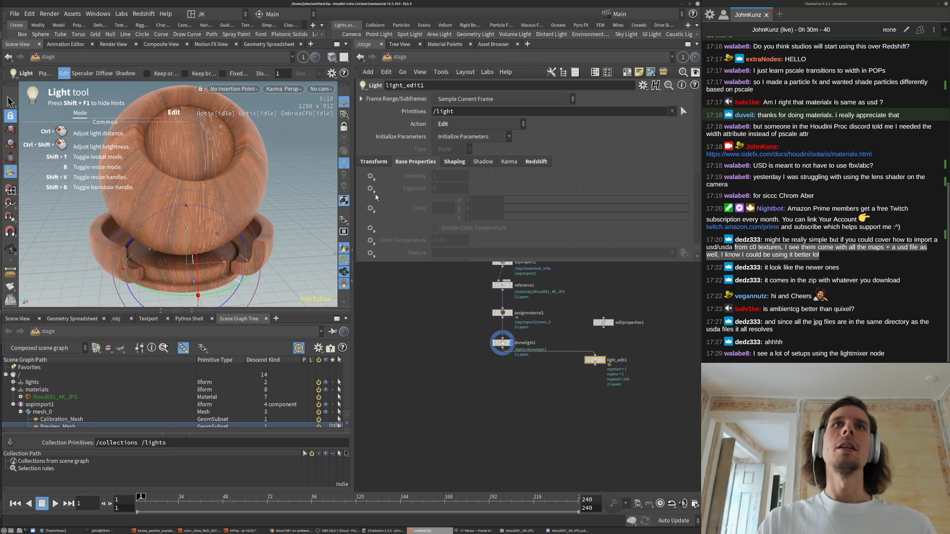
click(371, 177)
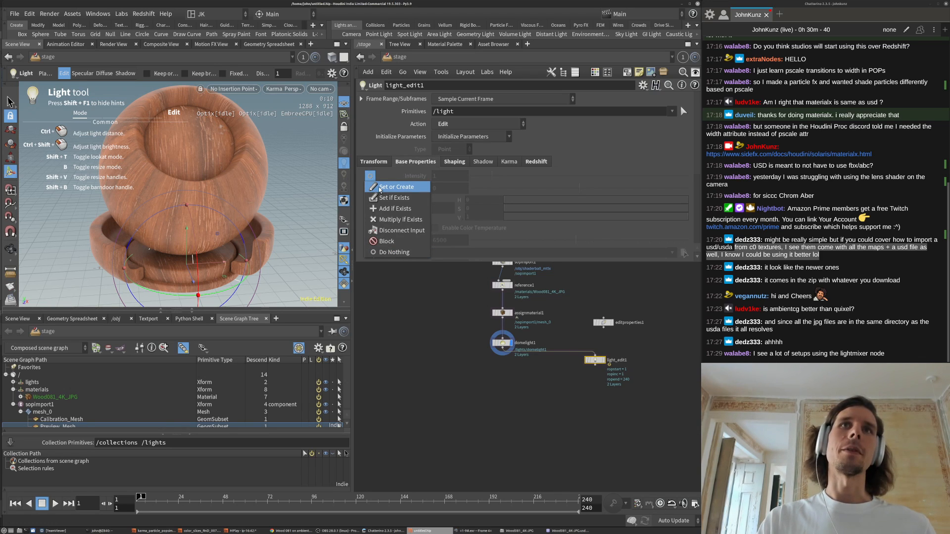
click(380, 188)
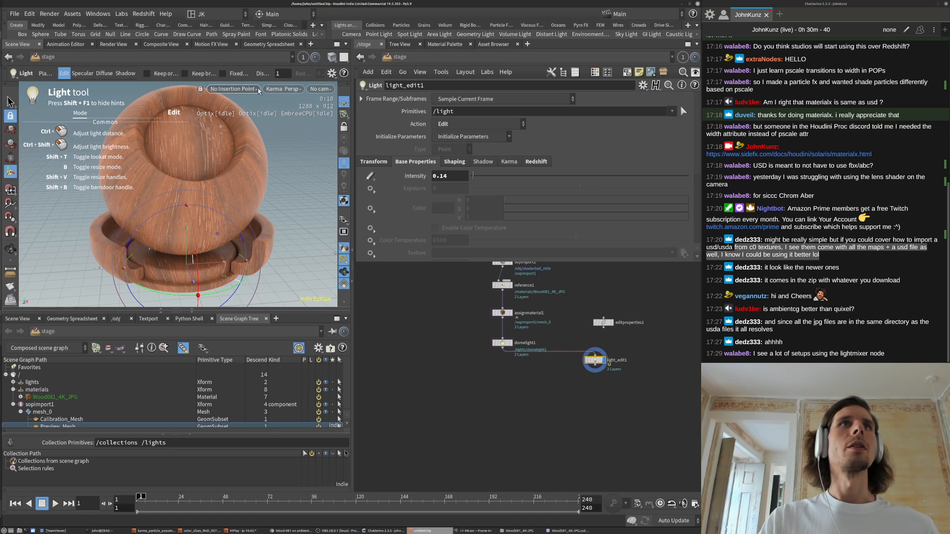
- Switch the viewport's Karma rendering engine to CPU in the display options
click(278, 88)
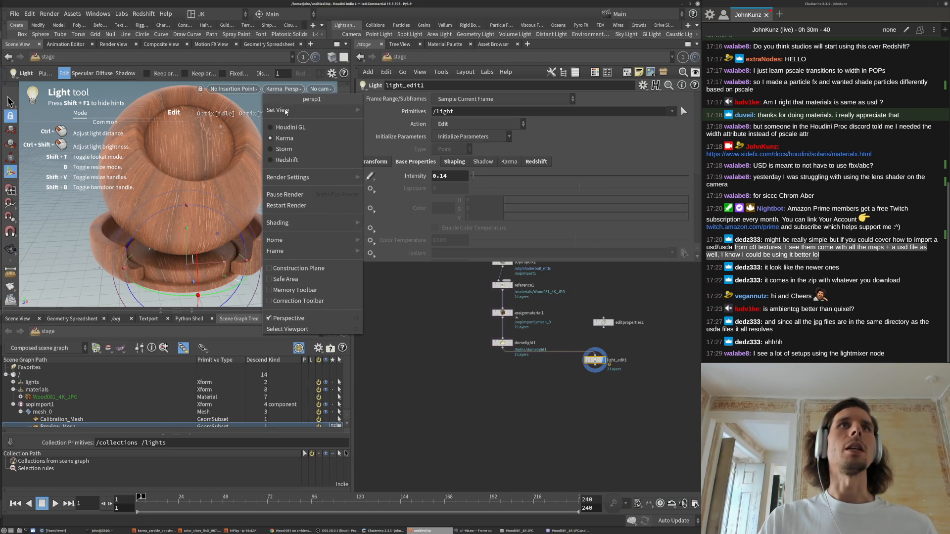
click(205, 145)
key(d)
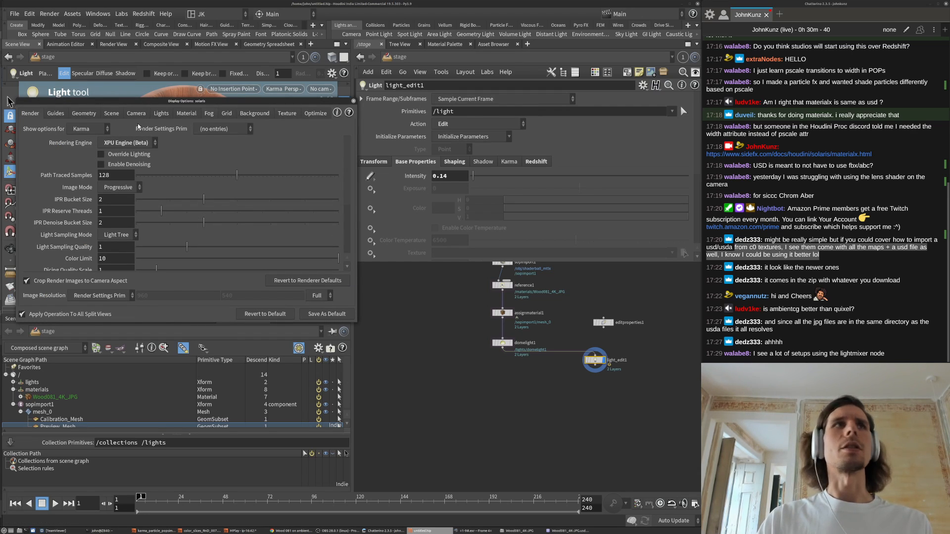
click(126, 143)
click(122, 156)
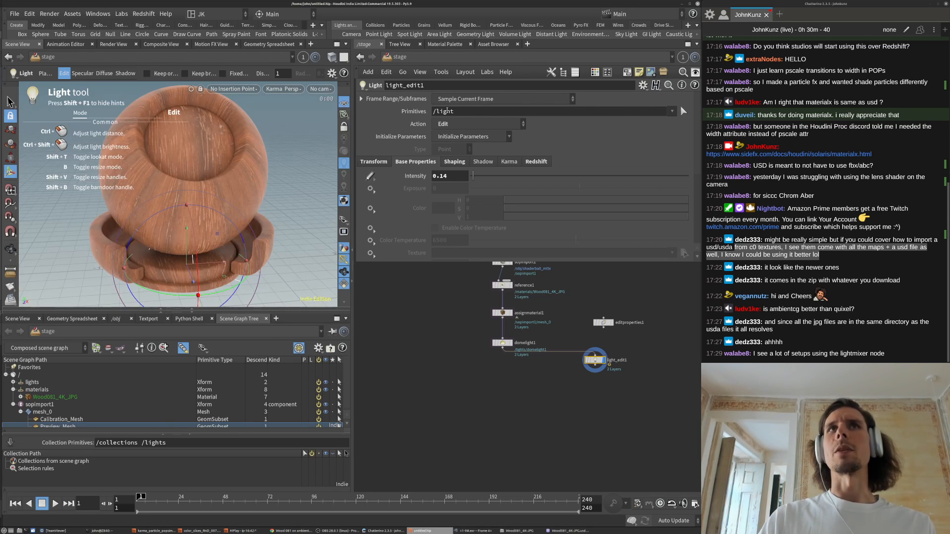
- Add all light primitives to the Light Edit node's target primitives, giving /light %type:Light
click(671, 112)
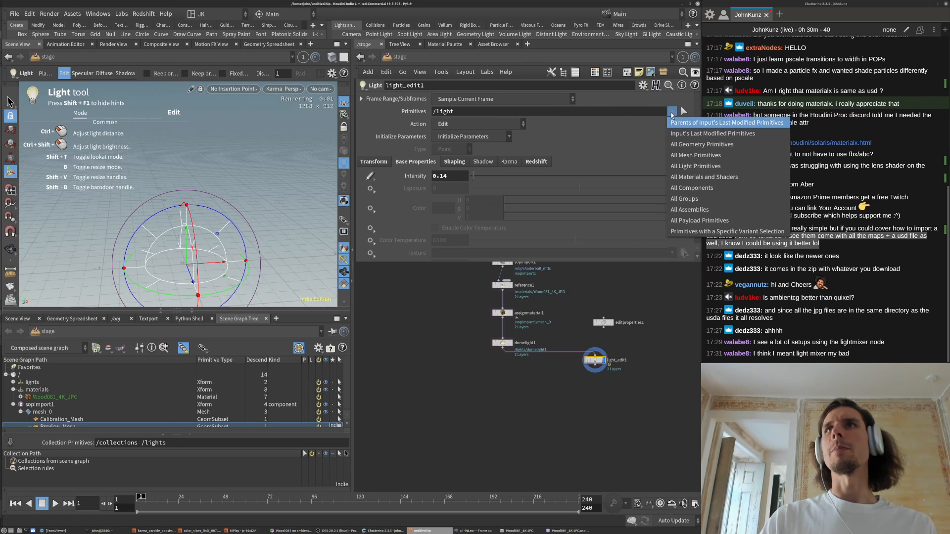
click(645, 161)
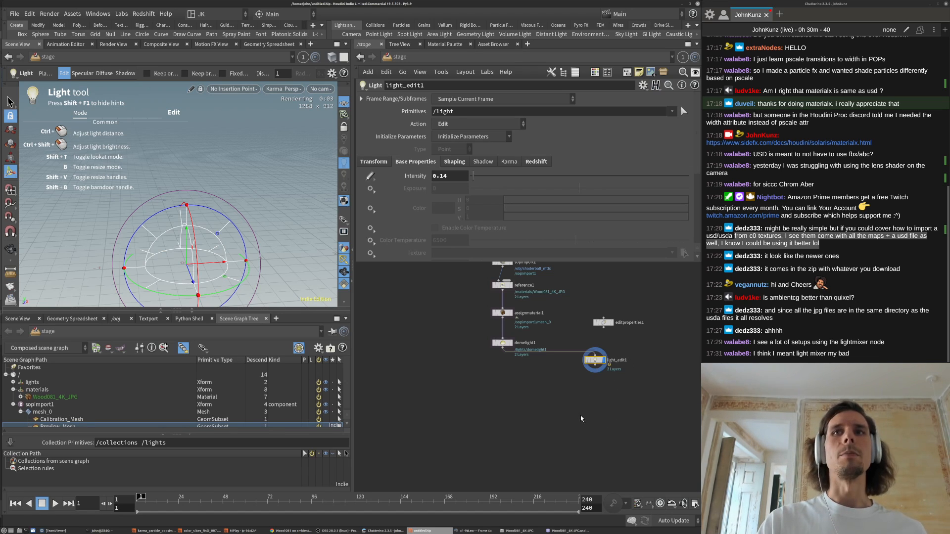
key(ctrl+z)
- Add a Light Mixer node below light_edit1, connected to its output
middle_drag(640, 337, 632, 358)
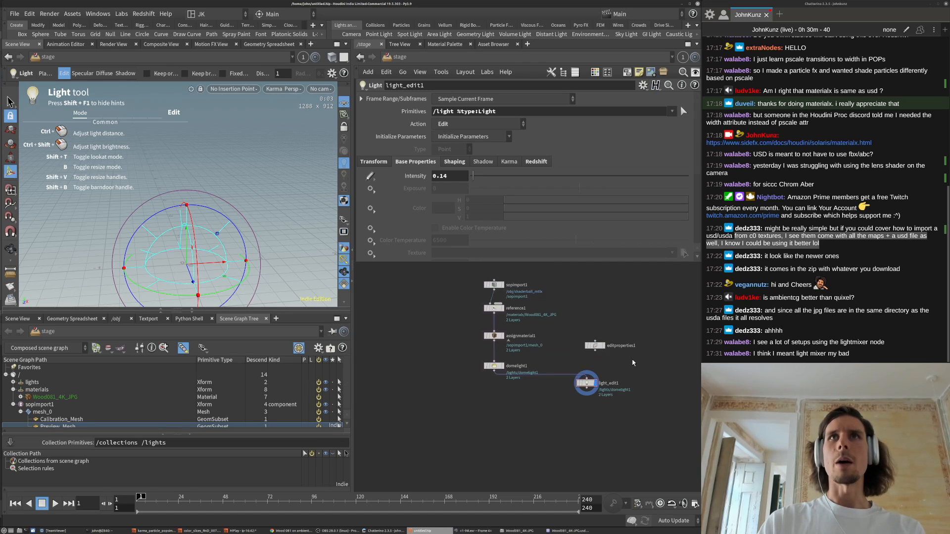
scroll(613, 401, up, 3)
key(Tab)
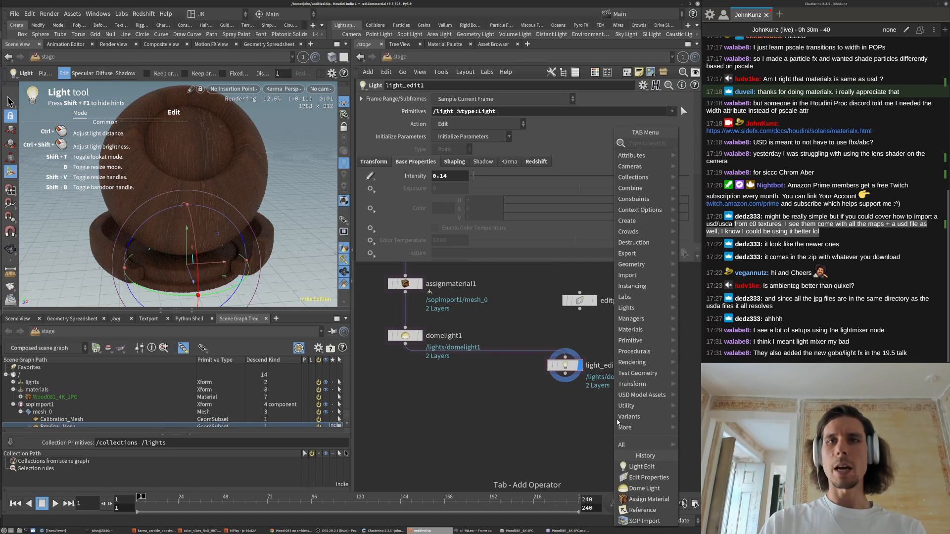
text(light)
mouse_move(643, 308)
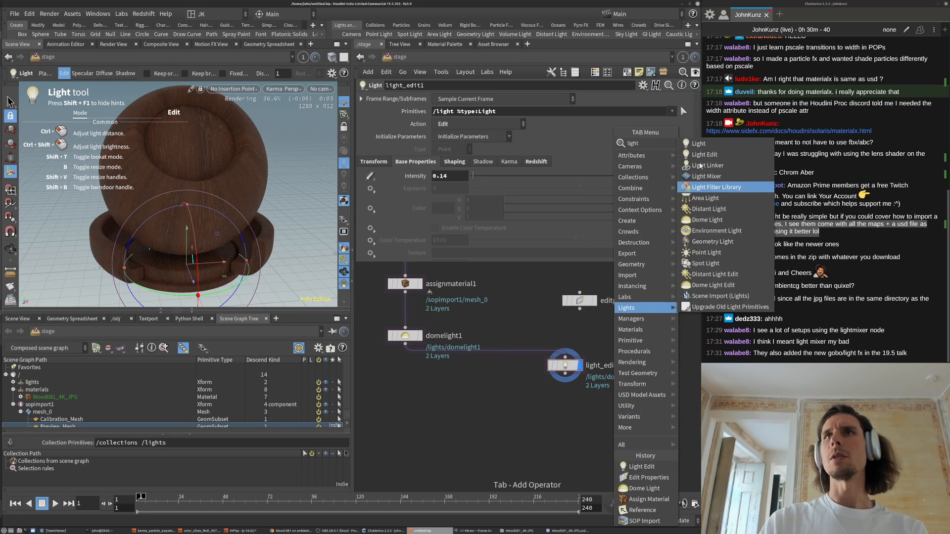
click(705, 176)
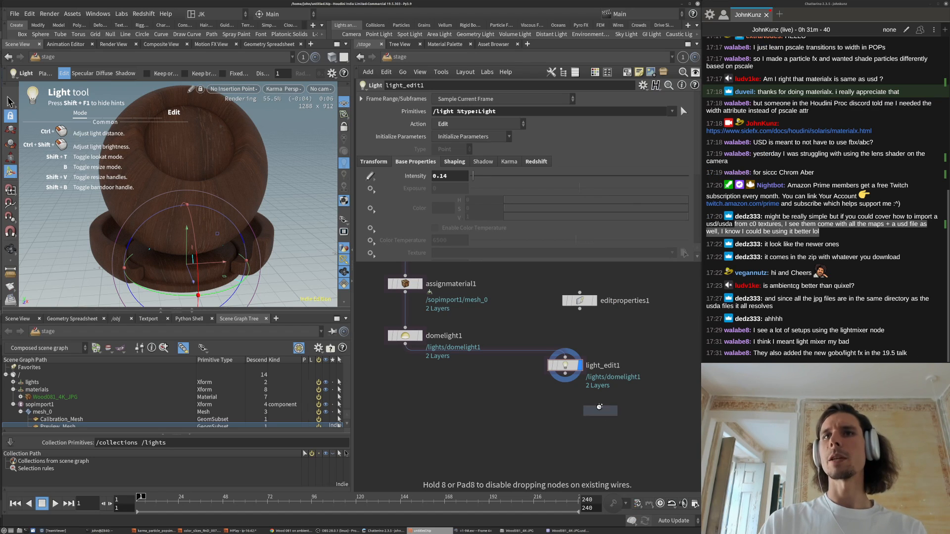
click(605, 397)
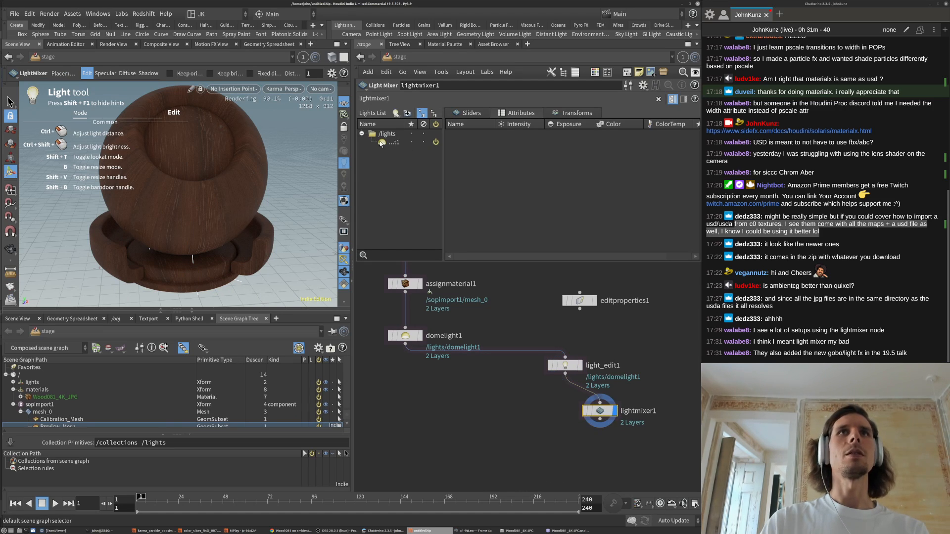
- Examine the Light Mixer's lights list and insertable light types, and cancel the new collection dialog
click(468, 112)
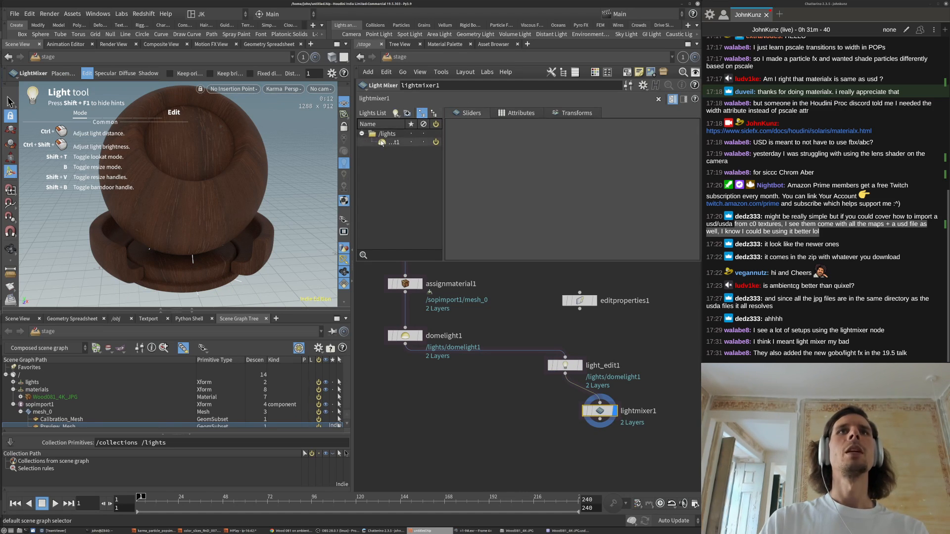
click(382, 143)
click(386, 134)
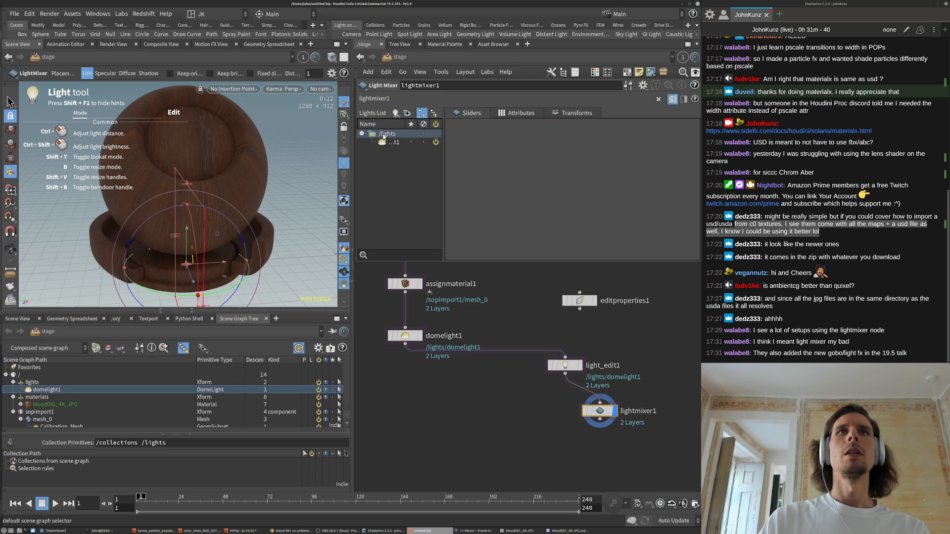
click(395, 114)
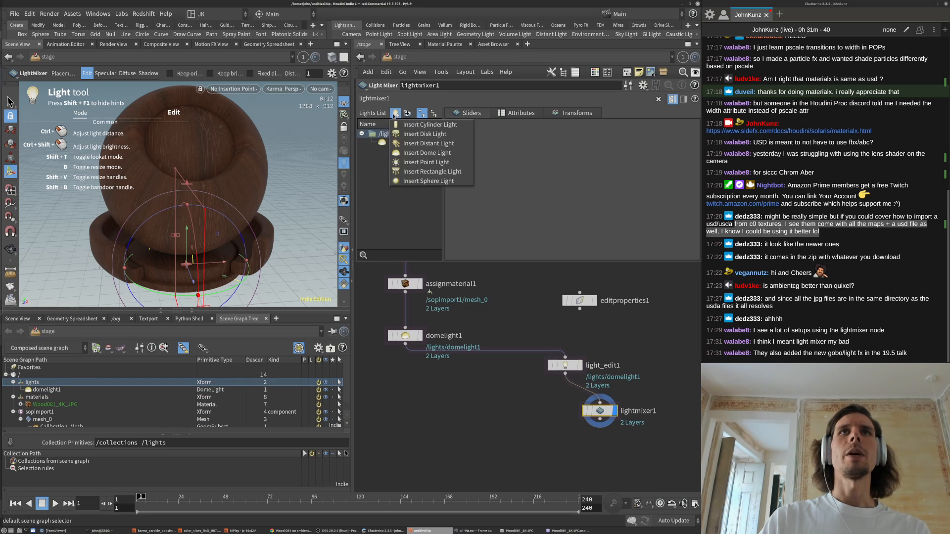
click(407, 114)
click(406, 114)
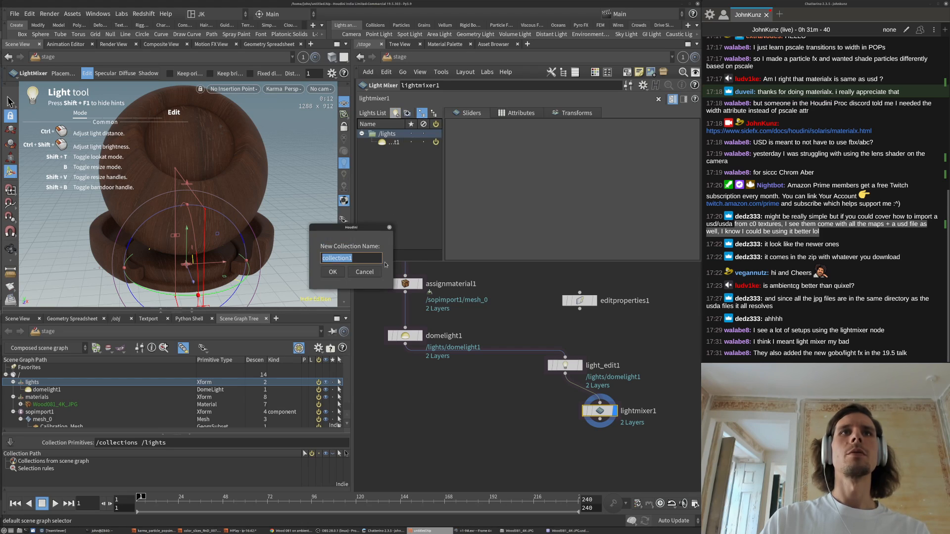
click(365, 273)
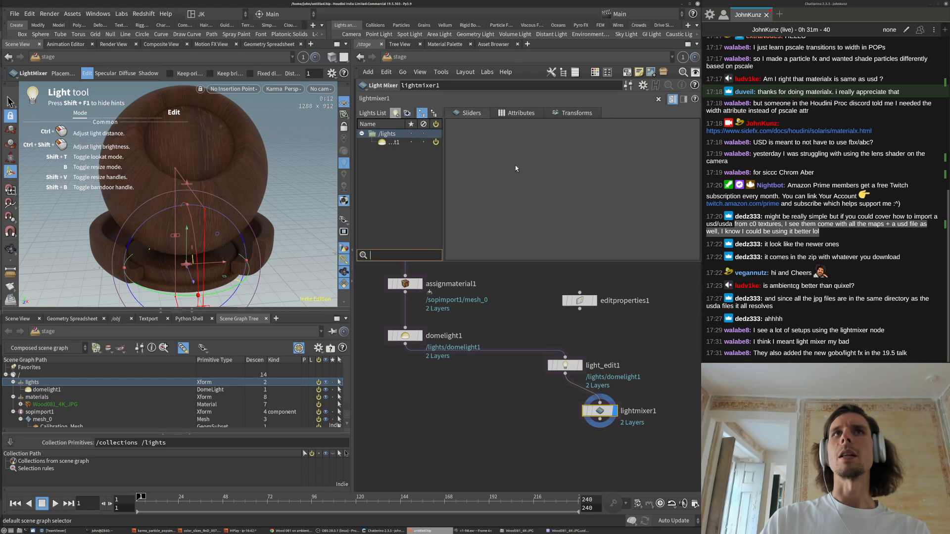
- Create a new collection from the selected dome light in the Light Mixer
click(394, 143)
right_click(395, 144)
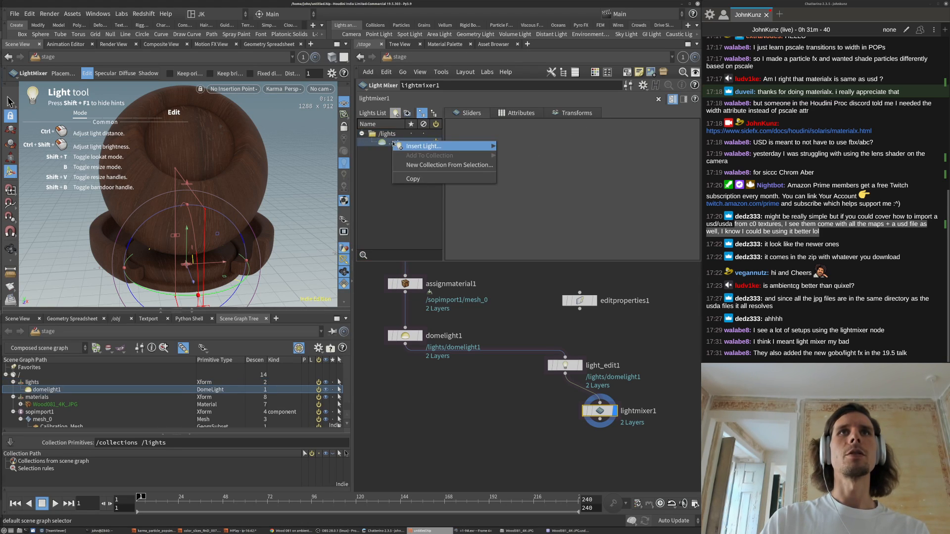
mouse_move(414, 147)
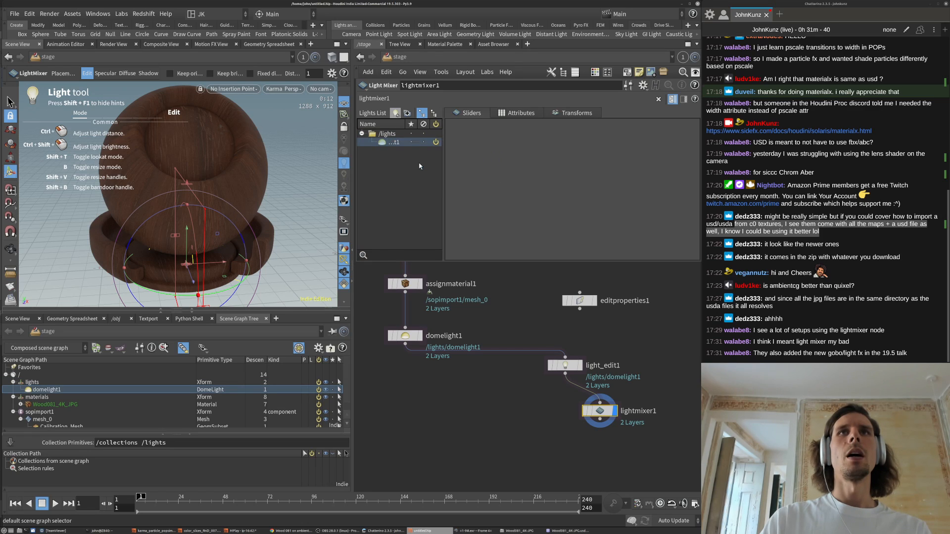
click(420, 165)
click(338, 273)
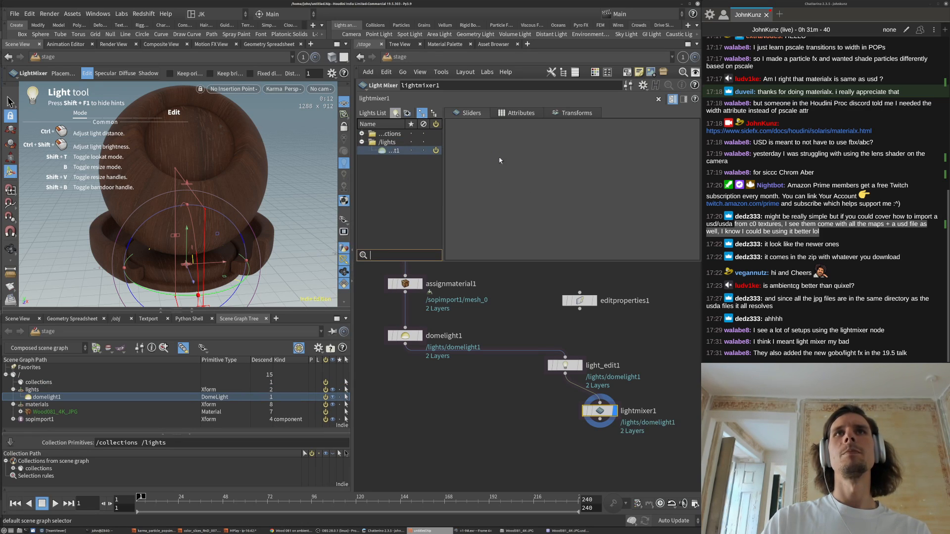
- Show the dome light's parameters inside the Light Mixer, try to widen them, and delete the lightmixer1 node
click(676, 99)
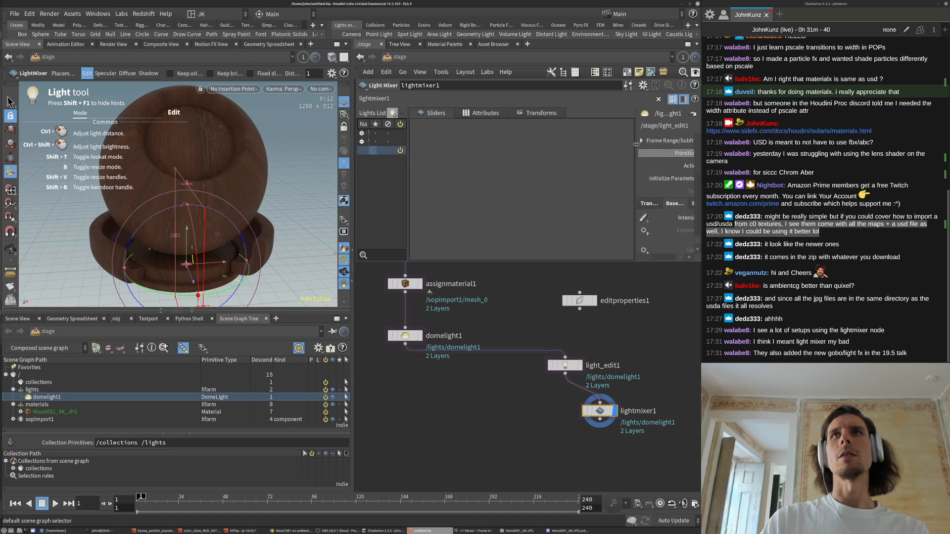
drag(635, 148, 526, 161)
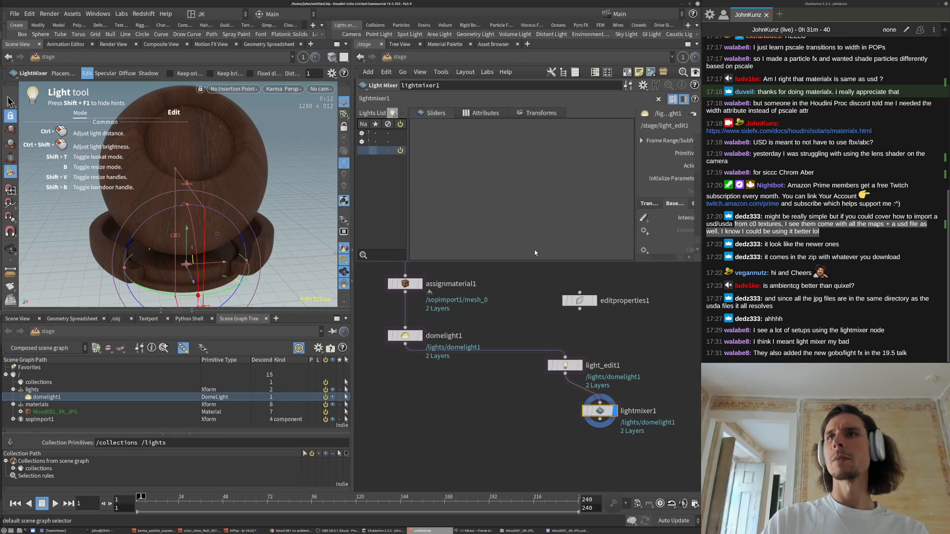
scroll(536, 359, down, 3)
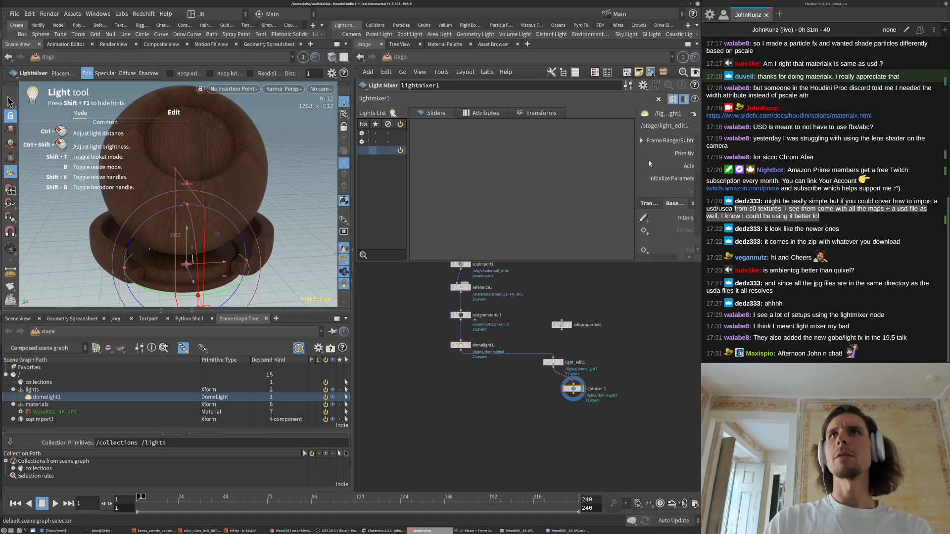
key(Delete)
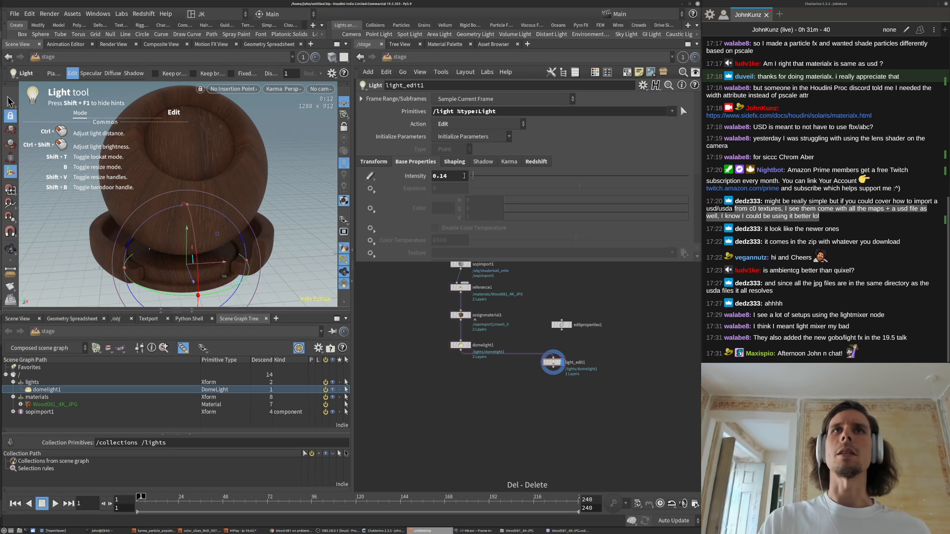
- Set the Light Edit node's intensity to 0.1
mouse_move(473, 176)
mouse_down()
mouse_move(486, 178)
mouse_move(473, 176)
mouse_up()
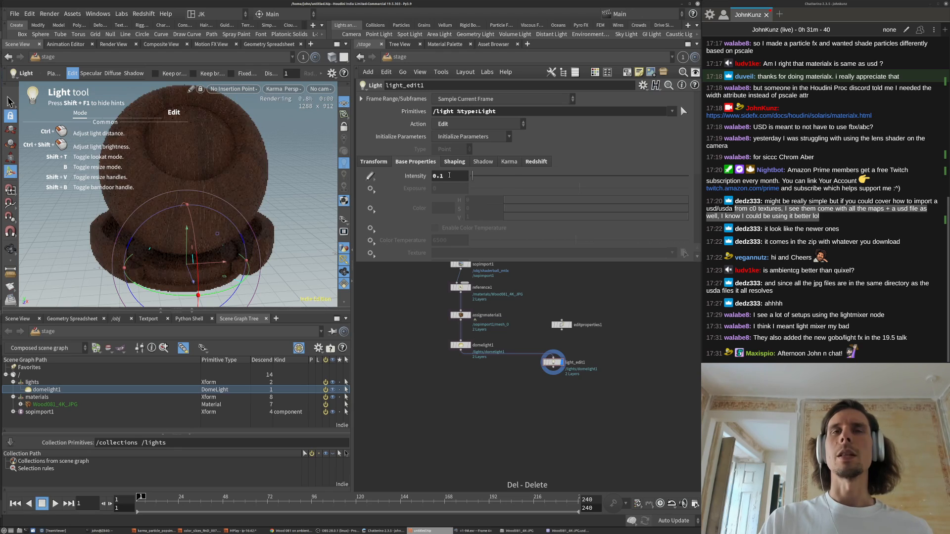
right_click(448, 175)
click(402, 330)
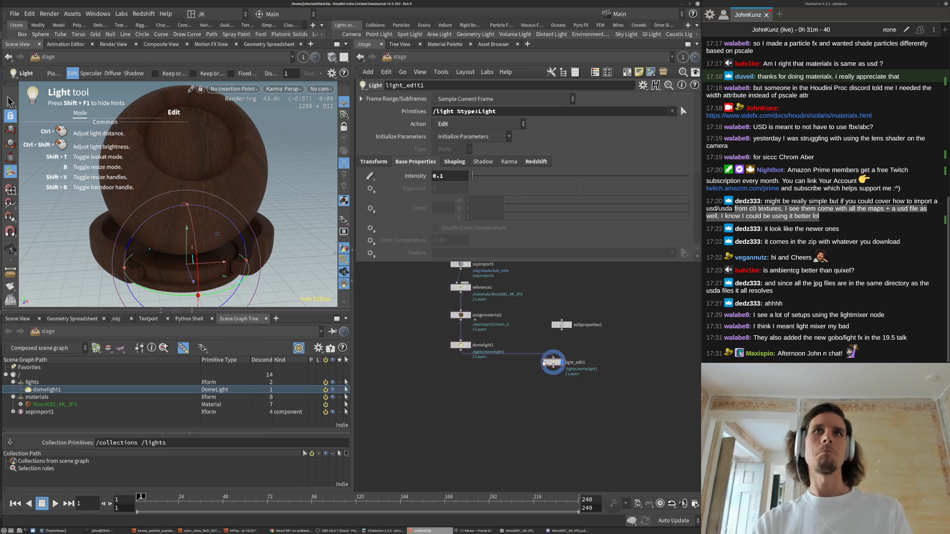
- Delete the light_edit1 node and switch the viewport to the Select tool
scroll(556, 377, up, 3)
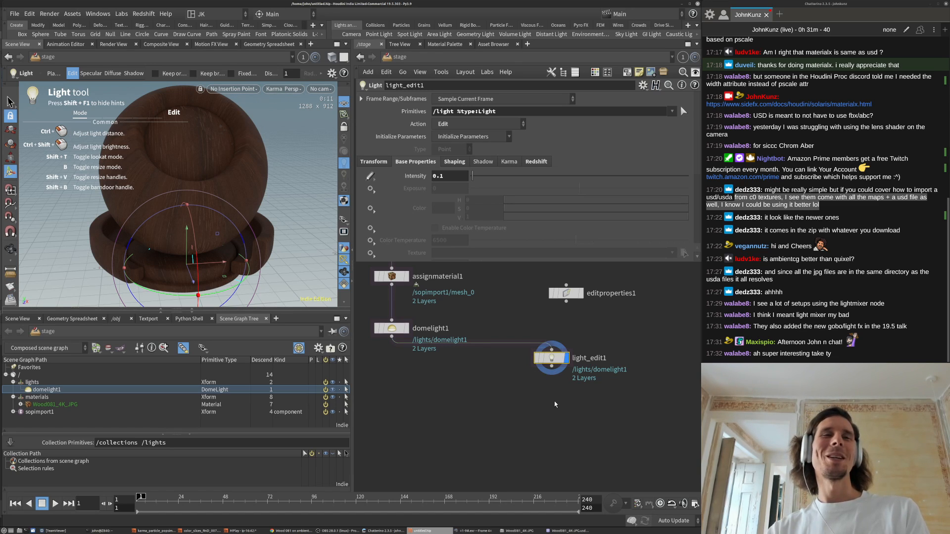
key(Delete)
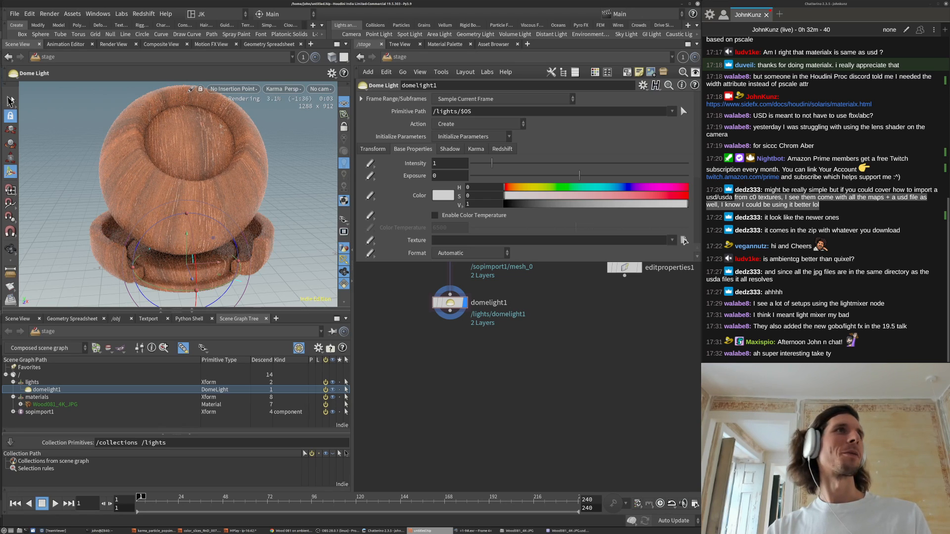
click(10, 101)
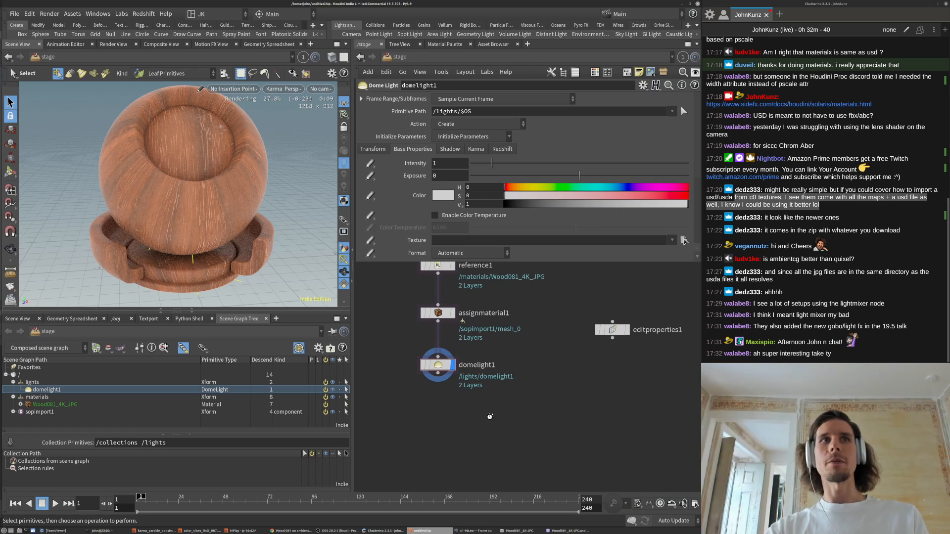
- Open a Light Mixer pane next to the scene graph tree and close it again
click(275, 319)
mouse_move(287, 345)
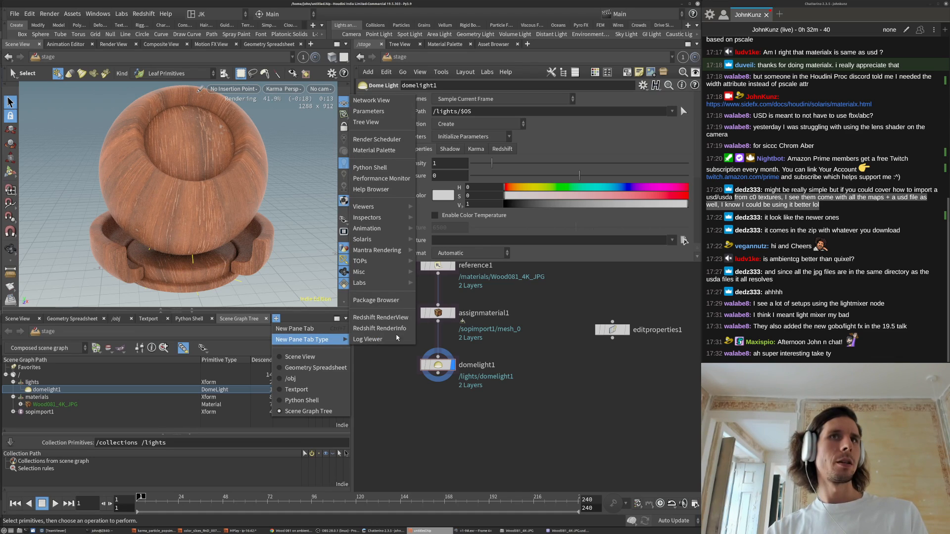
mouse_move(391, 239)
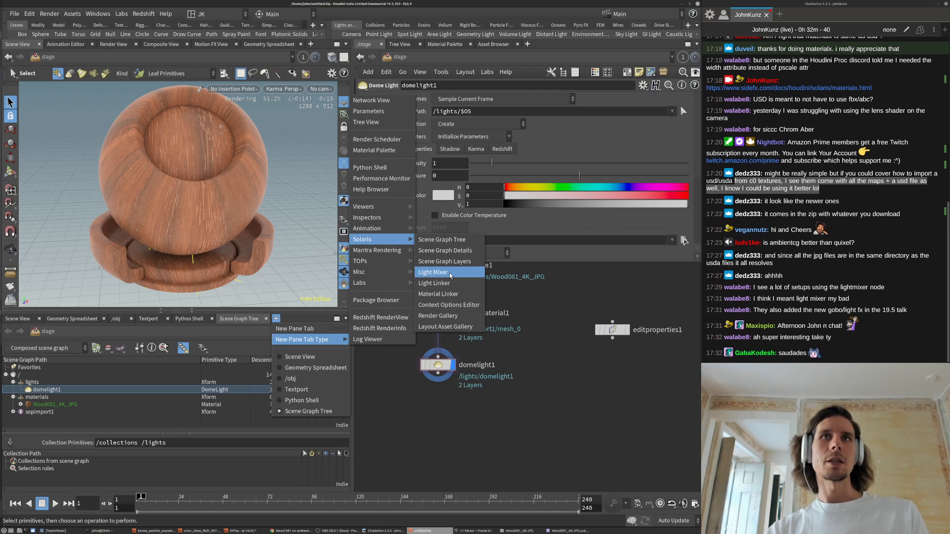
click(433, 273)
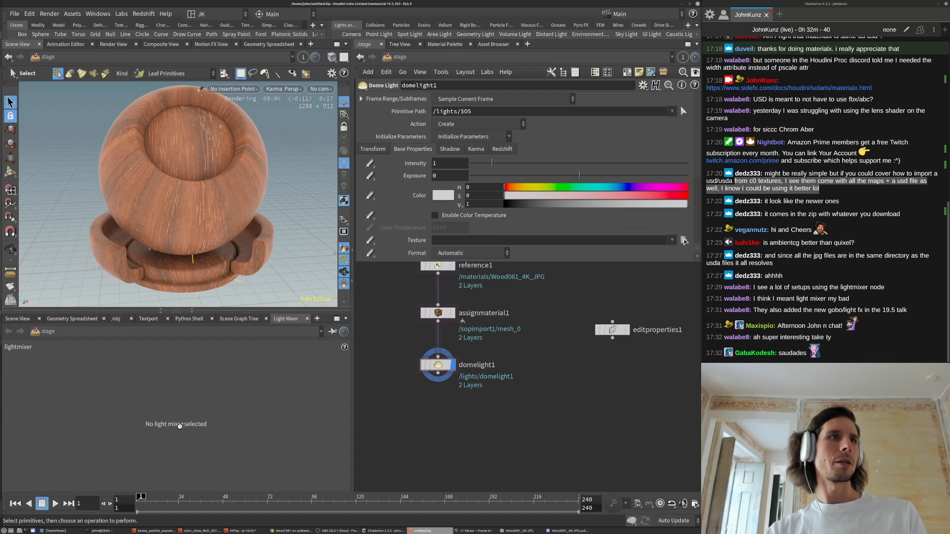
click(307, 318)
- Add a Grid node and insert it between assignmaterial1 and domelight1 as a ground plane
middle_drag(492, 439, 497, 421)
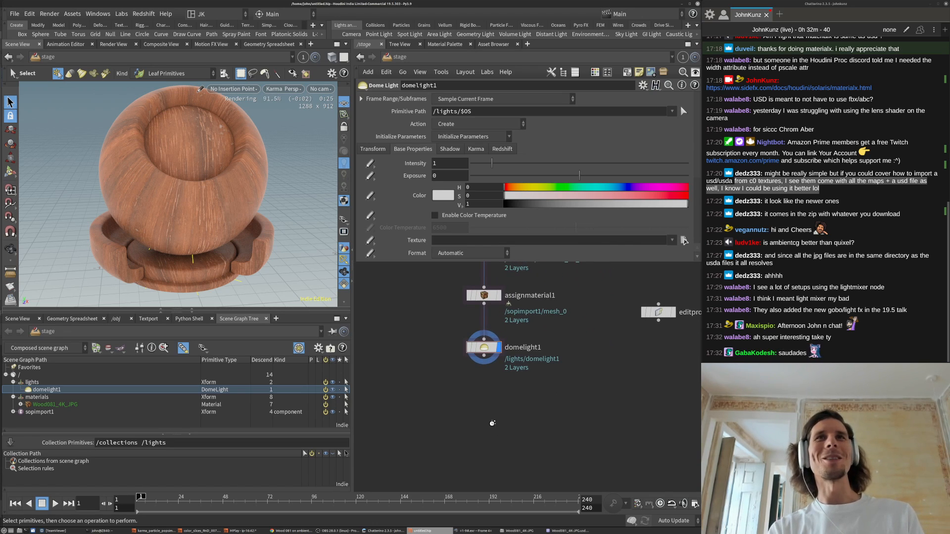
key(Tab)
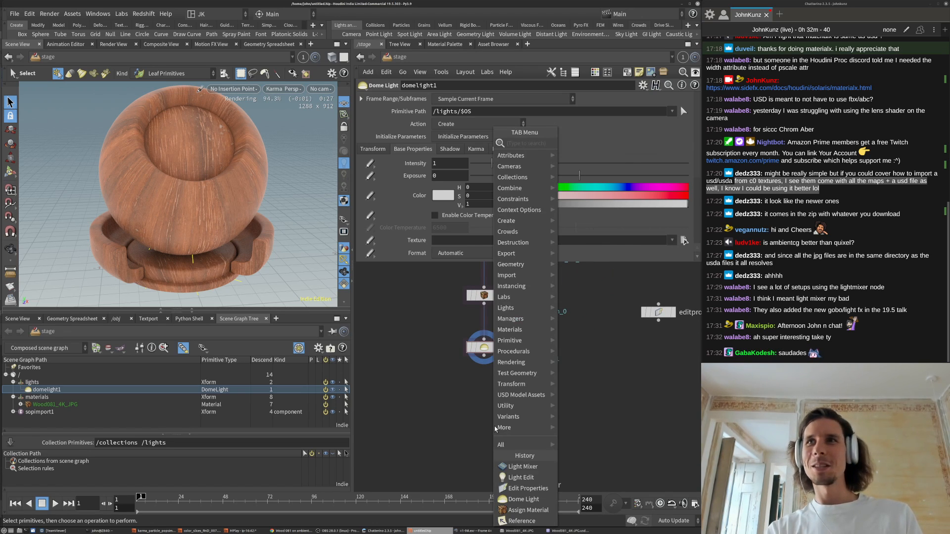
text(gr)
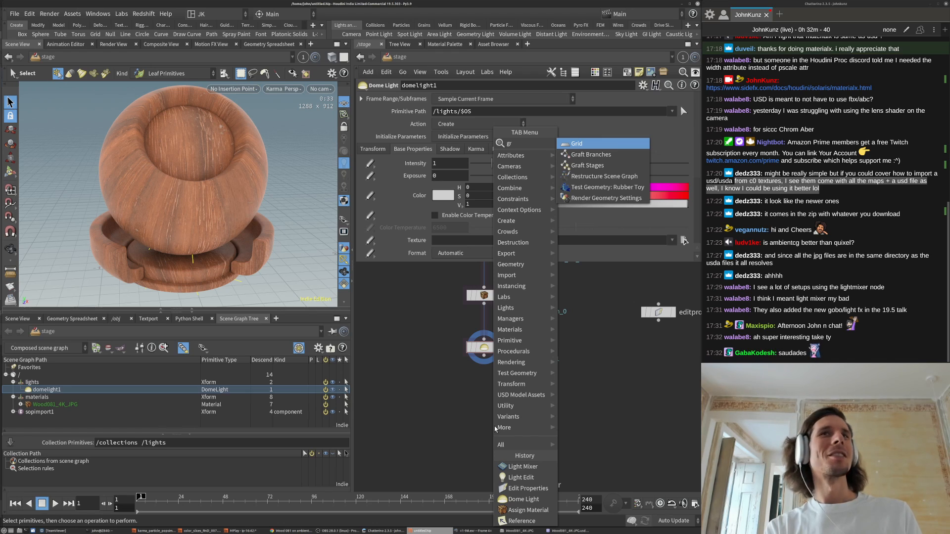
key(Return)
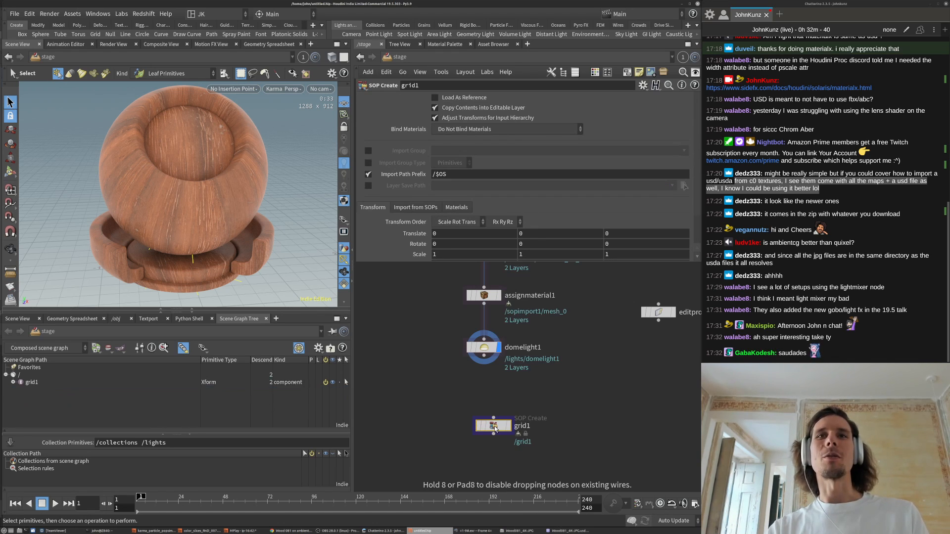
click(480, 317)
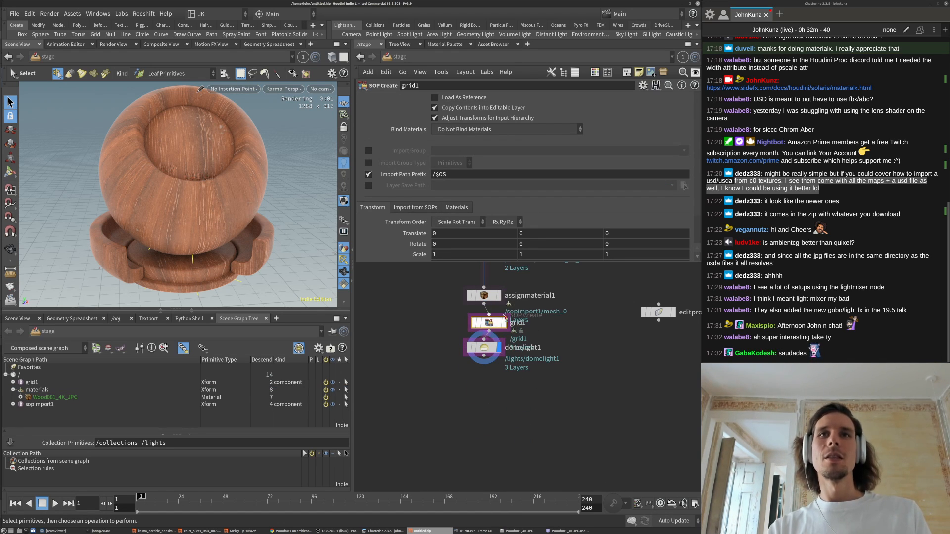
drag(489, 323, 484, 318)
key(Escape)
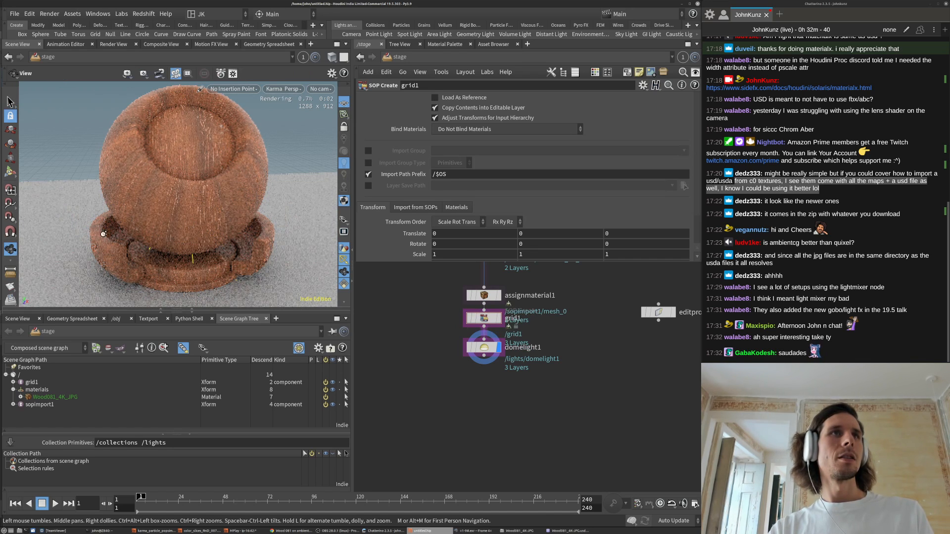
scroll(114, 228, down, 5)
drag(169, 214, 195, 226)
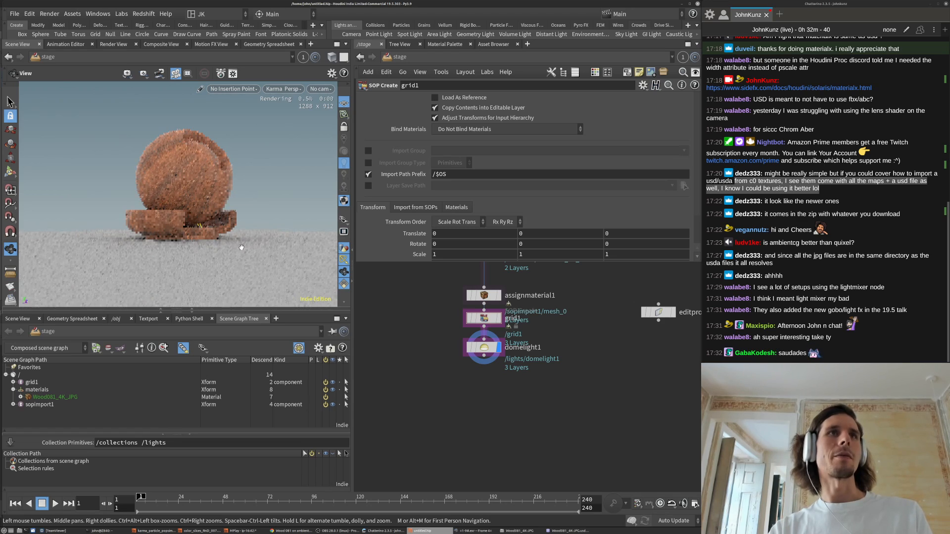
key(s)
- Set the dome light's texture to table_mountain.hdr from the $HFS/houdini/materialx/resources/Lights folder
middle_drag(456, 283, 450, 343)
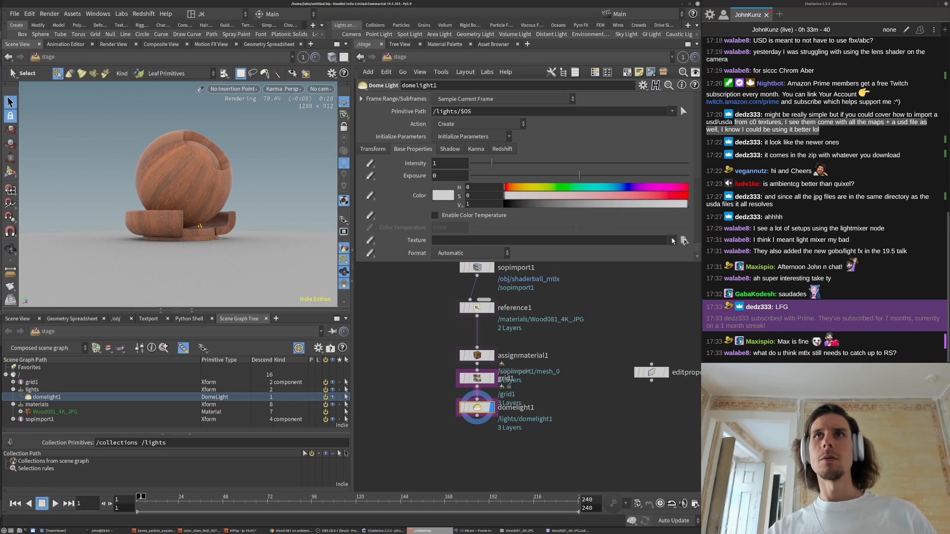
click(684, 241)
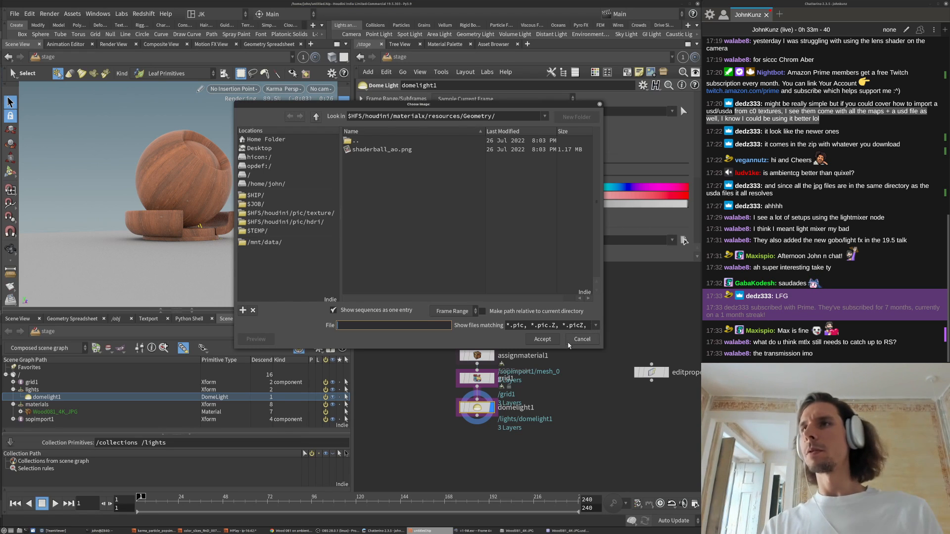
double_click(367, 142)
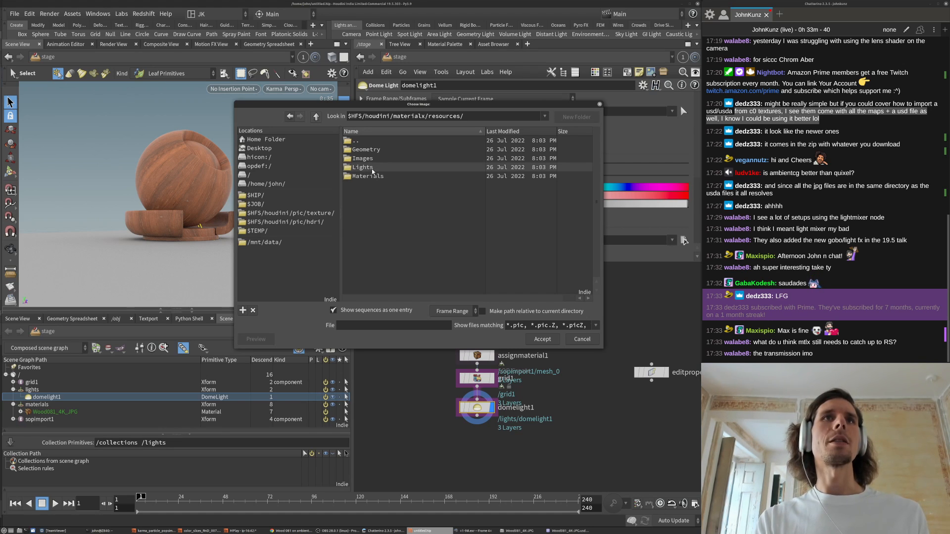
double_click(366, 168)
click(385, 194)
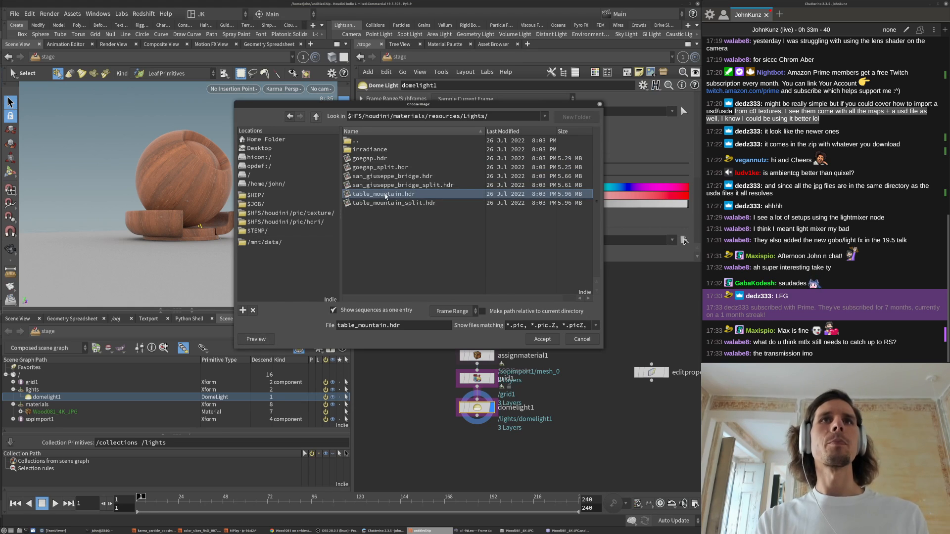
double_click(385, 194)
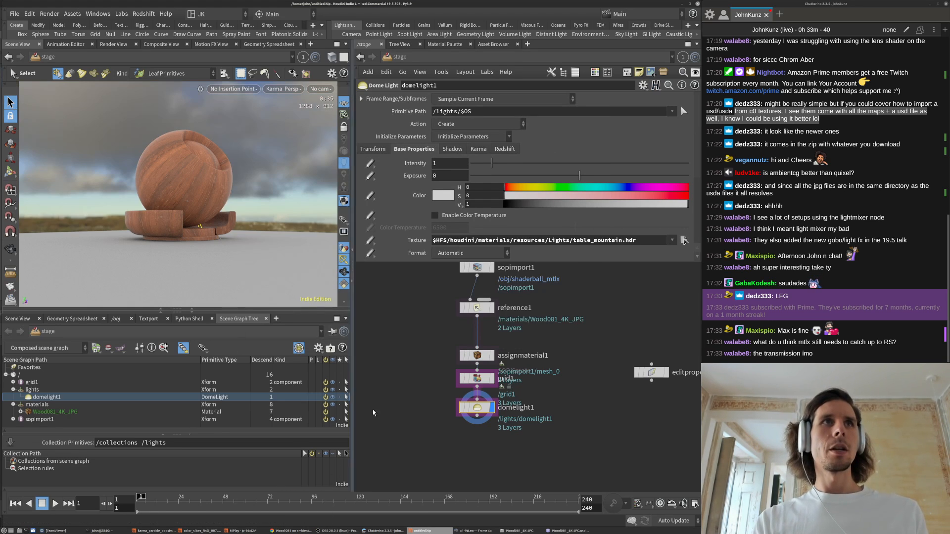
- Switch to Chrome, search the web for "autodesk material standard" in a new tab, and open the Autodesk Standard Surface page
click(282, 531)
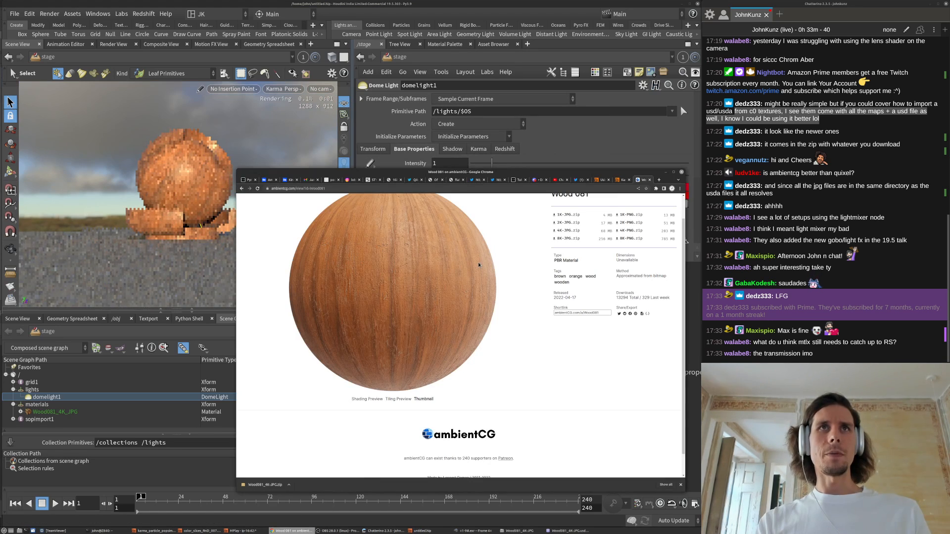
key(ctrl+t)
text(autodesk)
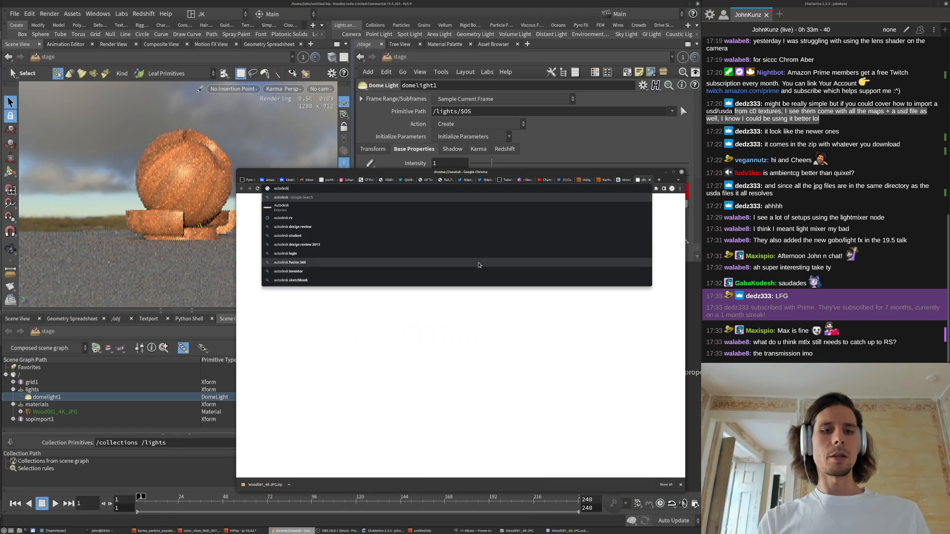
text( material )
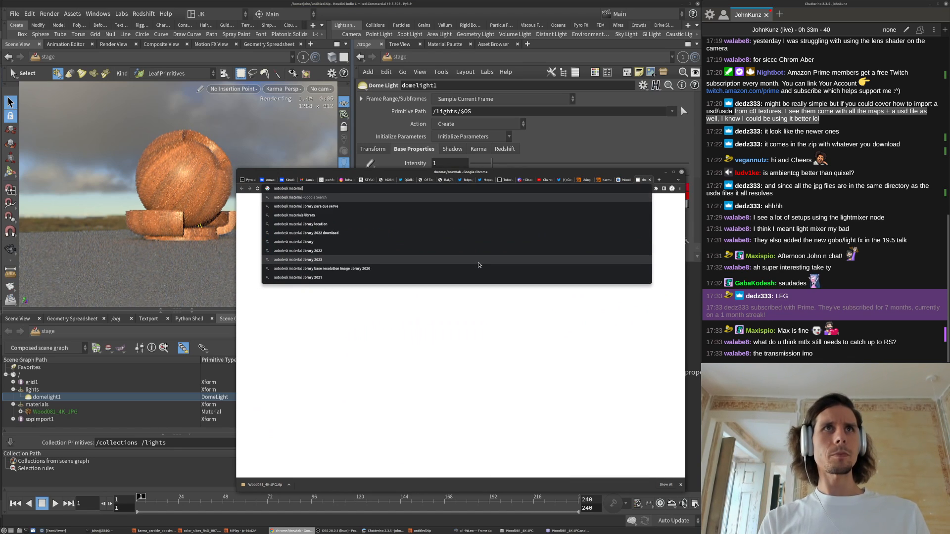
text(standa)
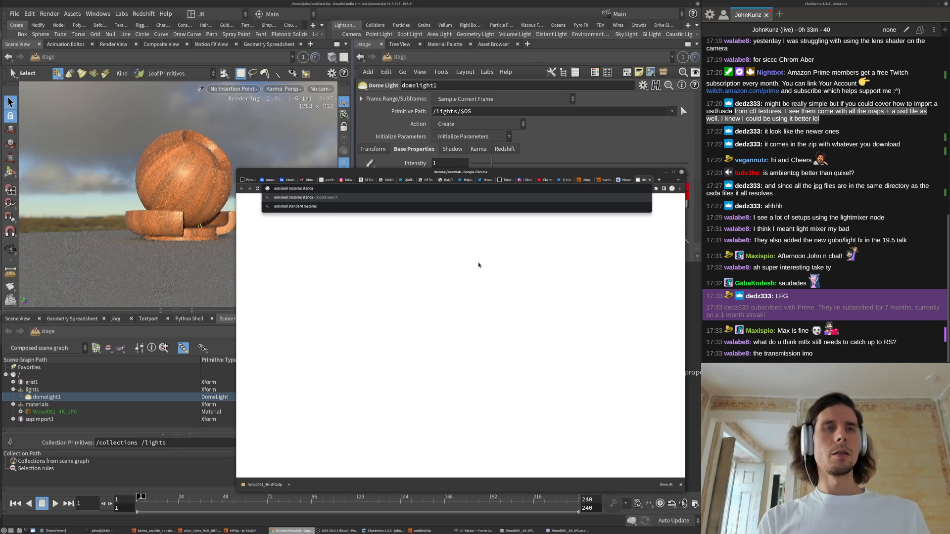
text(rd)
key(Return)
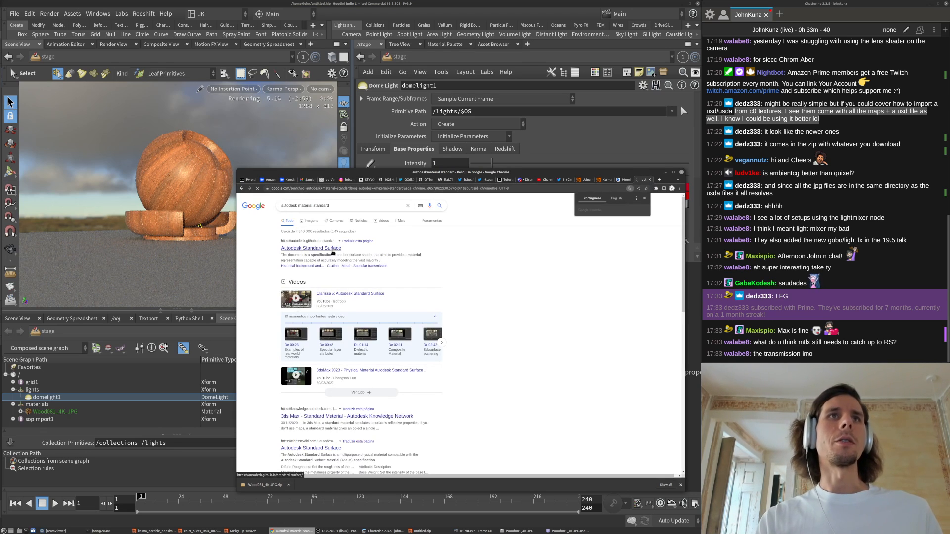
click(332, 249)
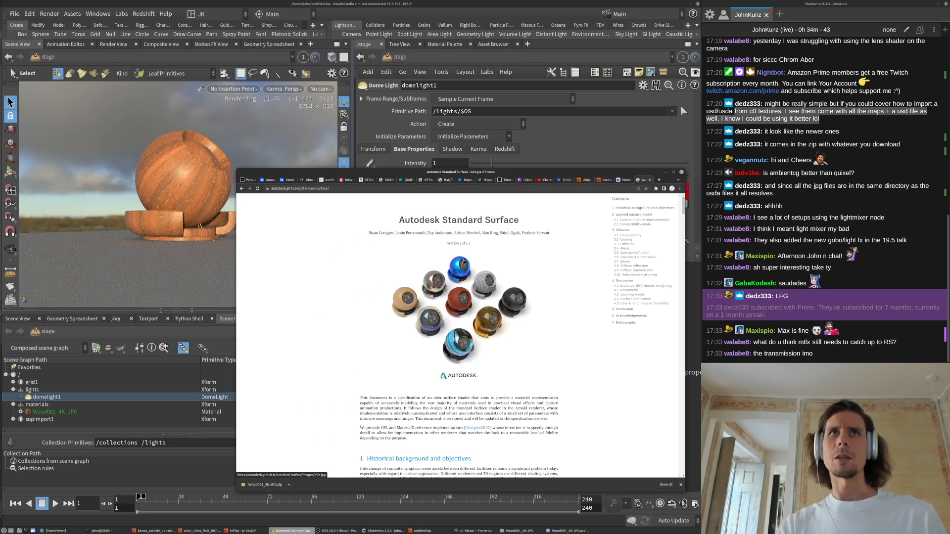
- Post the Autodesk Standard Surface page's address in the Chatterino stream chat
scroll(445, 351, down, 2)
drag(685, 210, 427, 210)
key(ctrl+l)
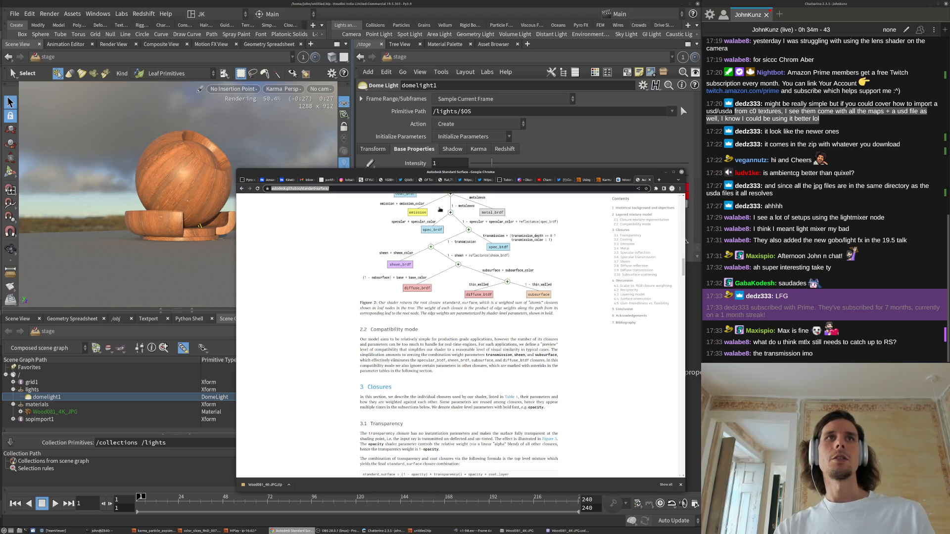
click(811, 371)
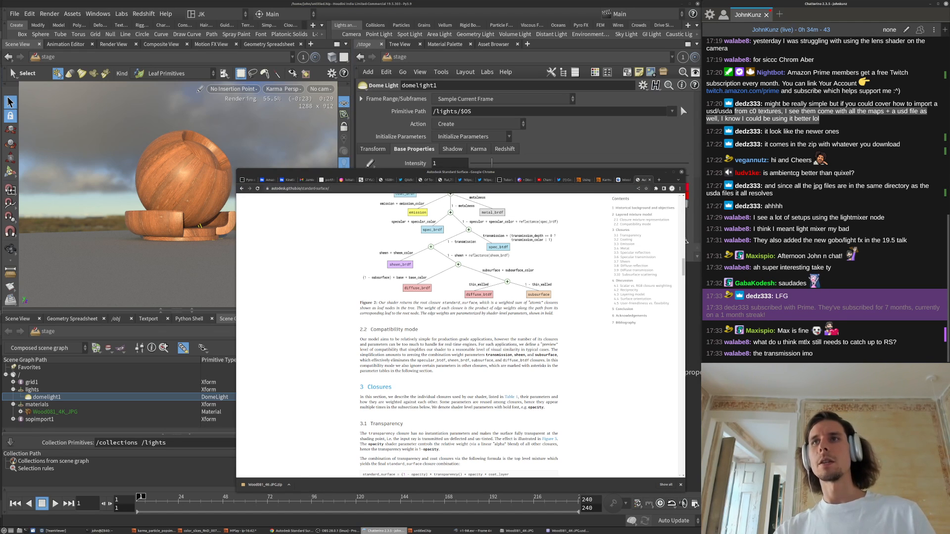
key(Return)
- Show the layered material diagram in the Autodesk Standard Surface document and return to Houdini
click(683, 267)
drag(683, 267, 685, 239)
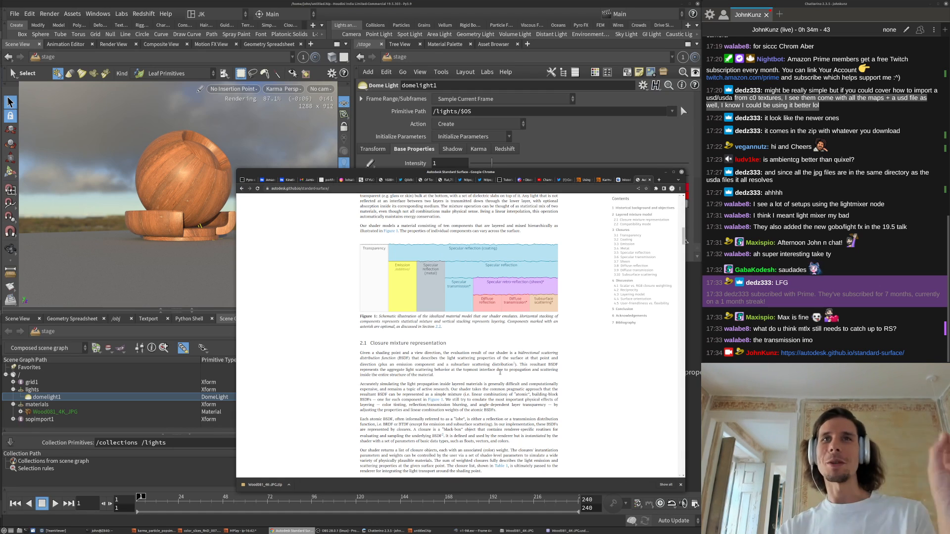
click(689, 400)
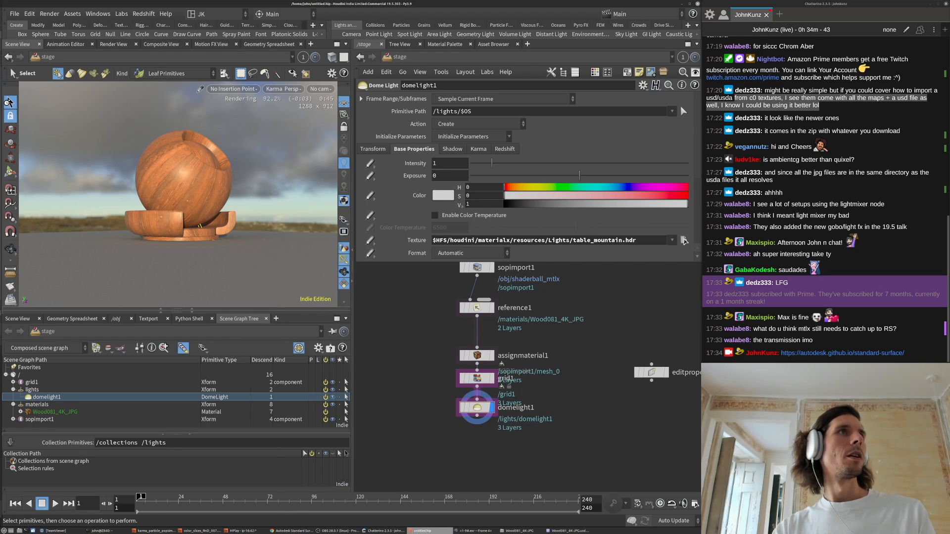
- Examine the wood shader ball on the ground plane under the HDRI lighting from several angles and distances
key(Escape)
drag(239, 194, 169, 195)
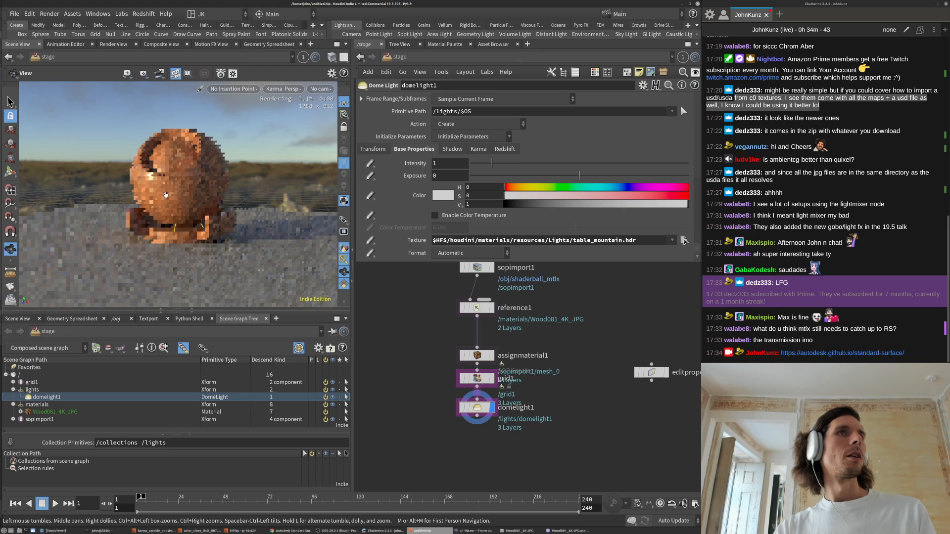
right_drag(215, 162, 199, 175)
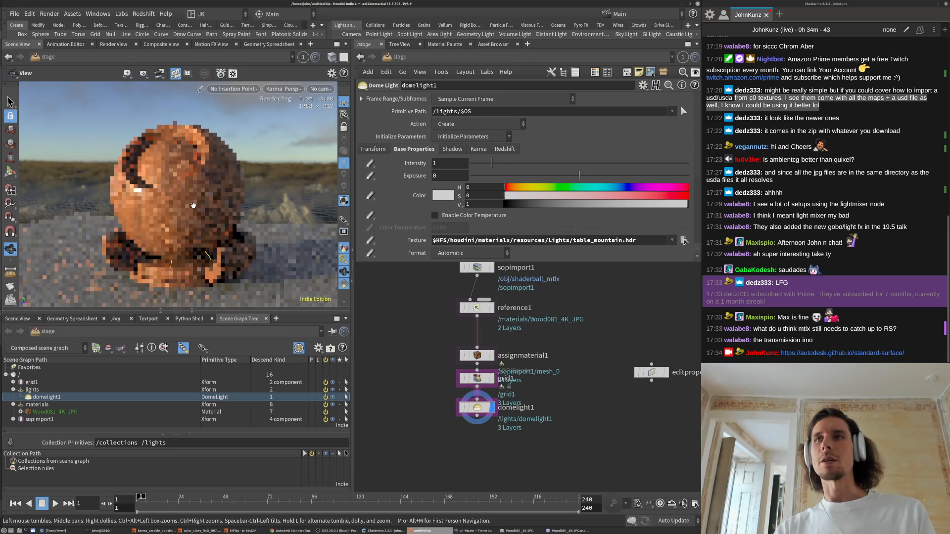
drag(193, 205, 191, 235)
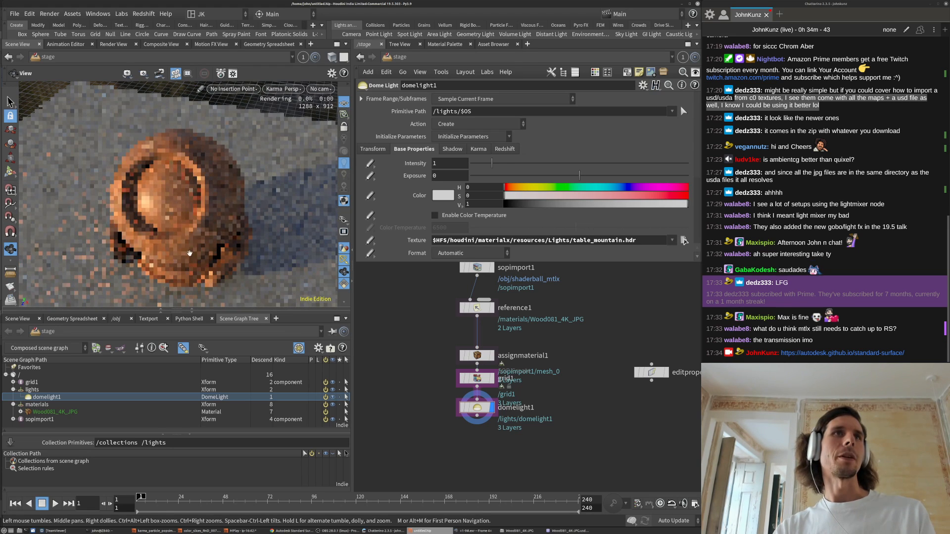
middle_drag(191, 236, 195, 227)
drag(194, 227, 191, 187)
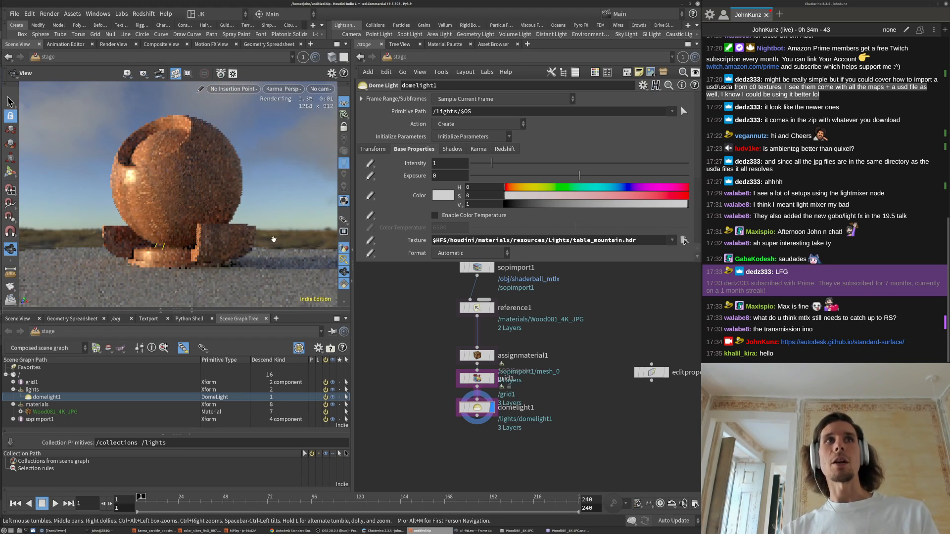
key(s)
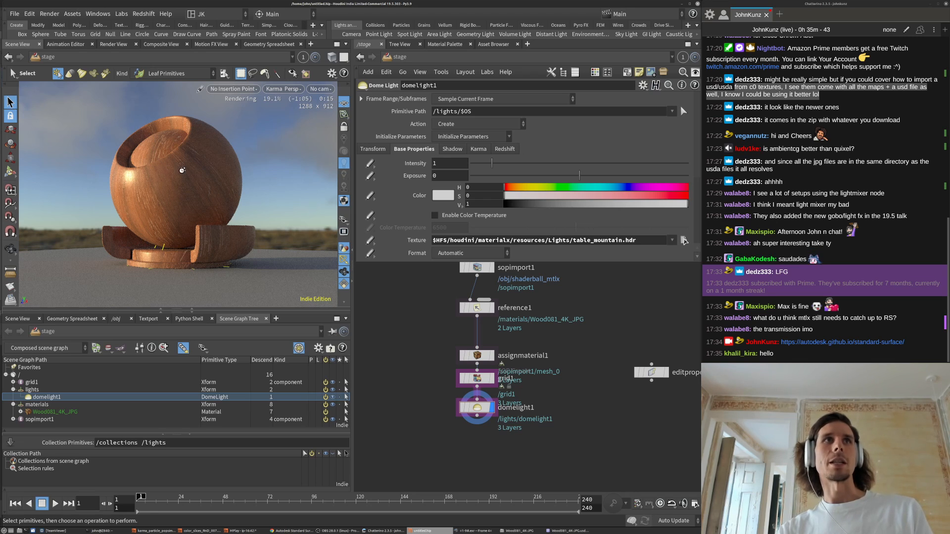
key(Escape)
drag(251, 172, 245, 221)
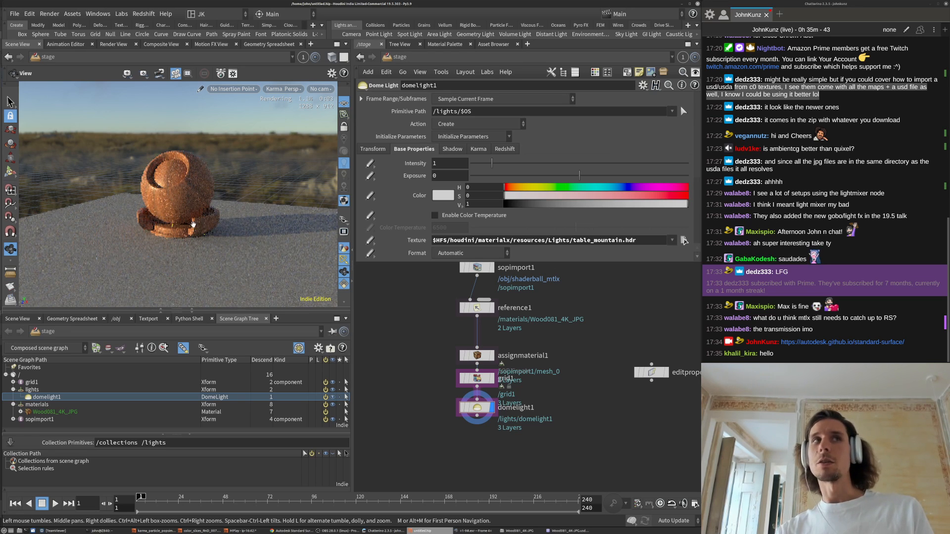
scroll(190, 219, up, 2)
key(s)
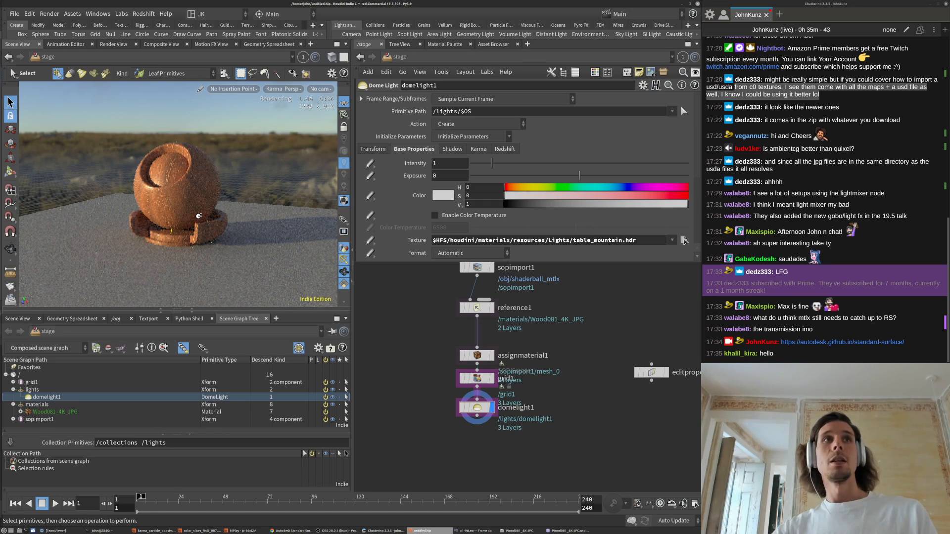
key(Escape)
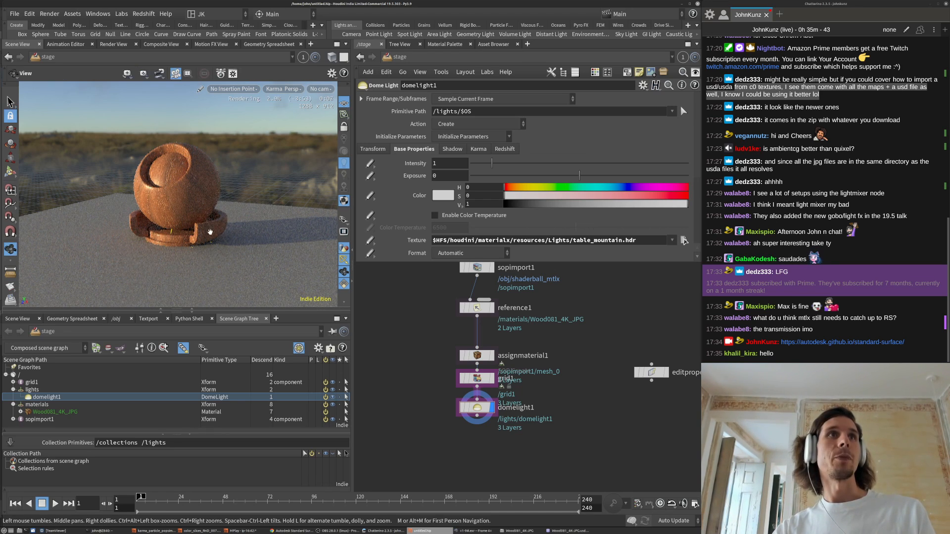
drag(189, 244, 163, 240)
key(s)
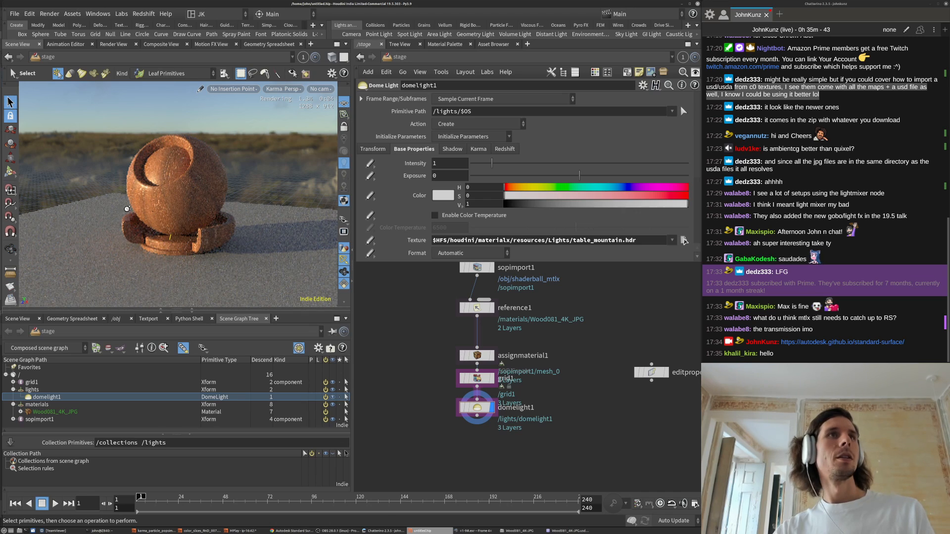
drag(126, 208, 144, 210)
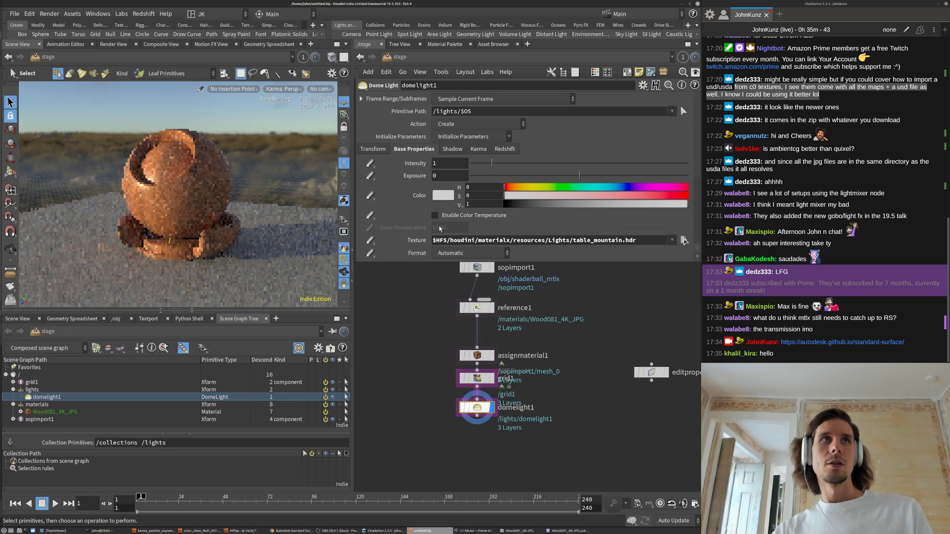
- Delete the unconnected Edit Properties node from the stage network
middle_drag(416, 341, 423, 314)
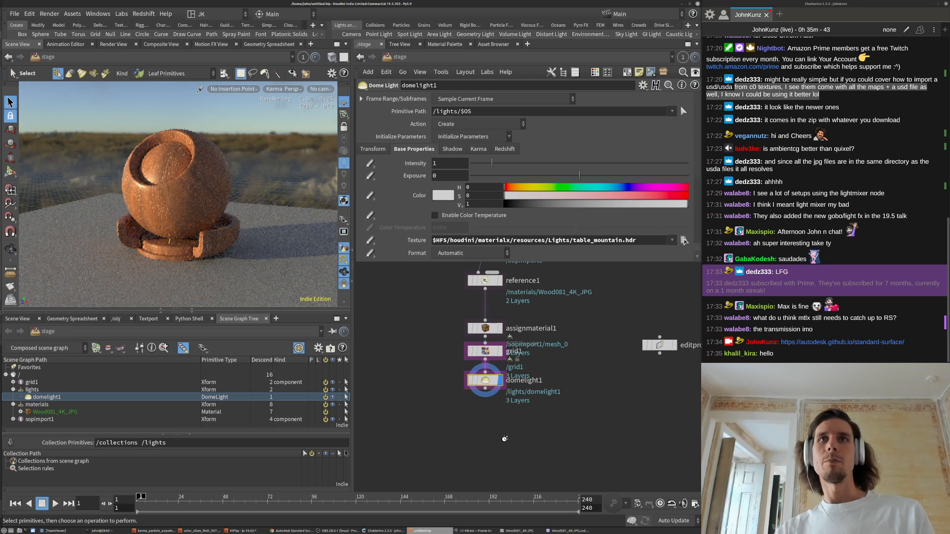
scroll(510, 441, down, 5)
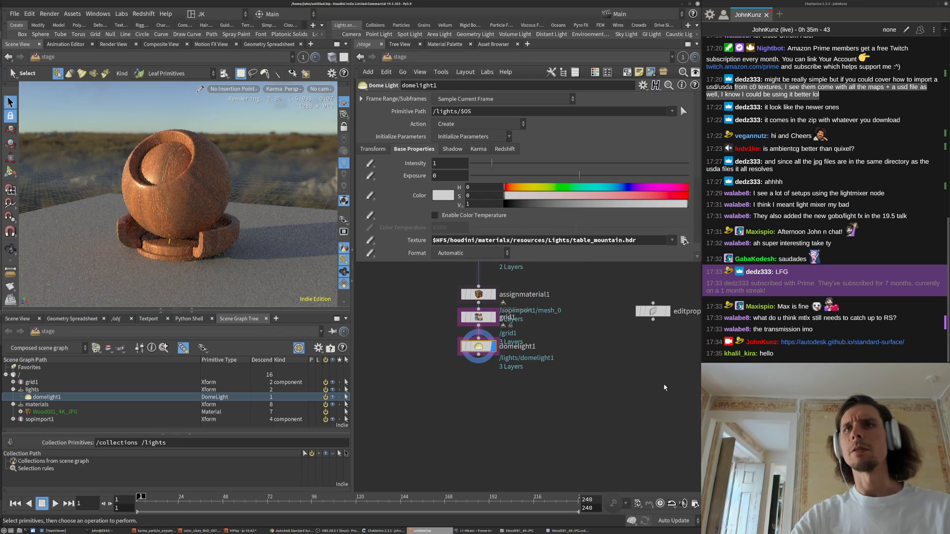
drag(605, 350, 624, 435)
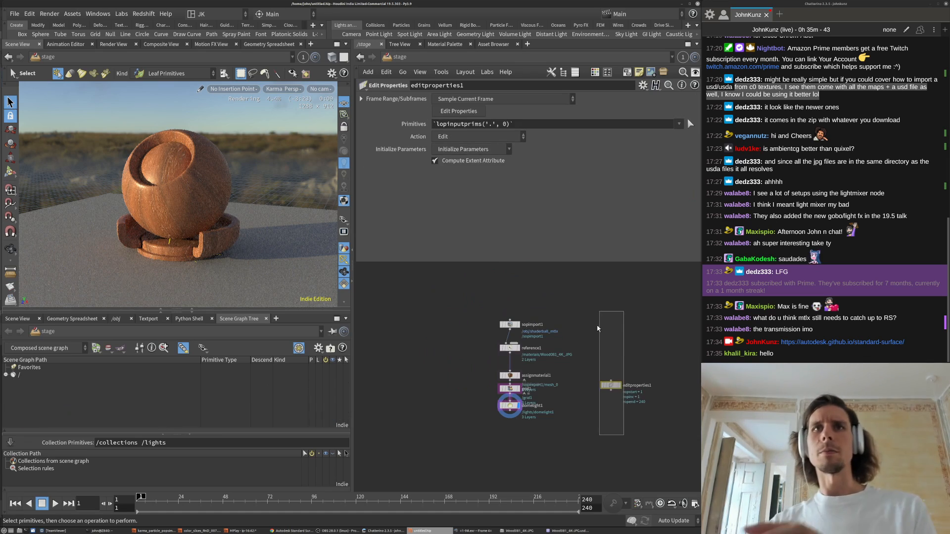
scroll(600, 382, up, 1)
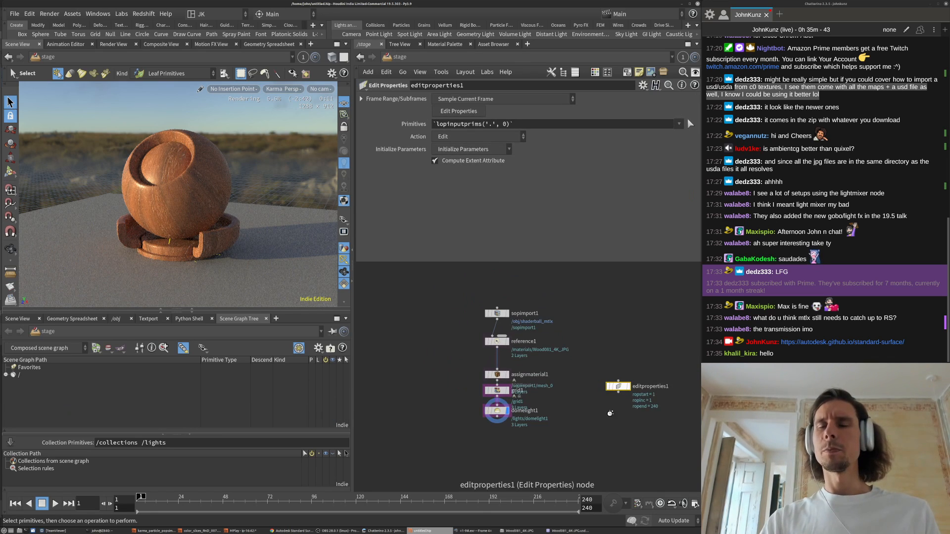
drag(624, 445, 604, 341)
key(Delete)
scroll(584, 345, down, 1)
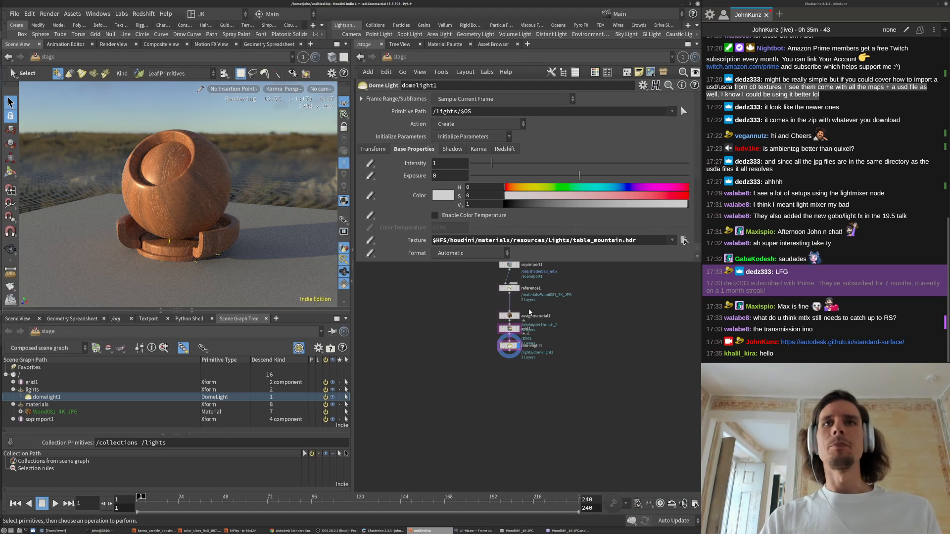
- Set the Assign Material node's primitives to /sopimport1/mesh_0/Preview_Mesh, taken from the expanded scene graph
scroll(526, 308, up, 2)
click(495, 321)
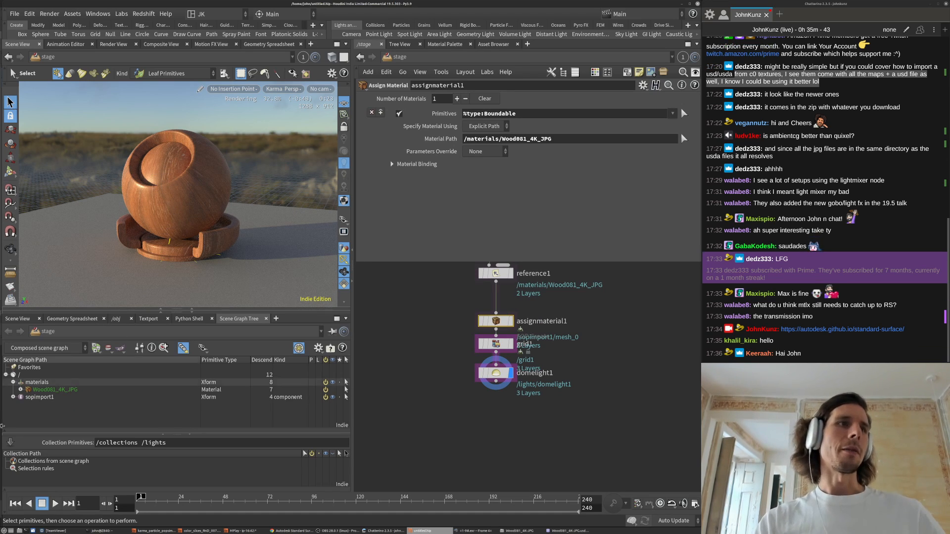
click(14, 397)
click(21, 405)
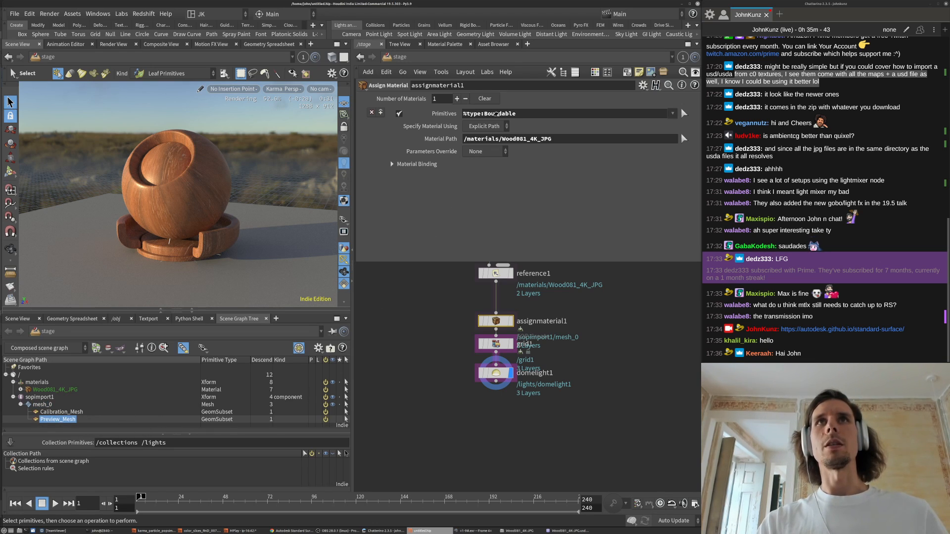
drag(570, 118, 570, 116)
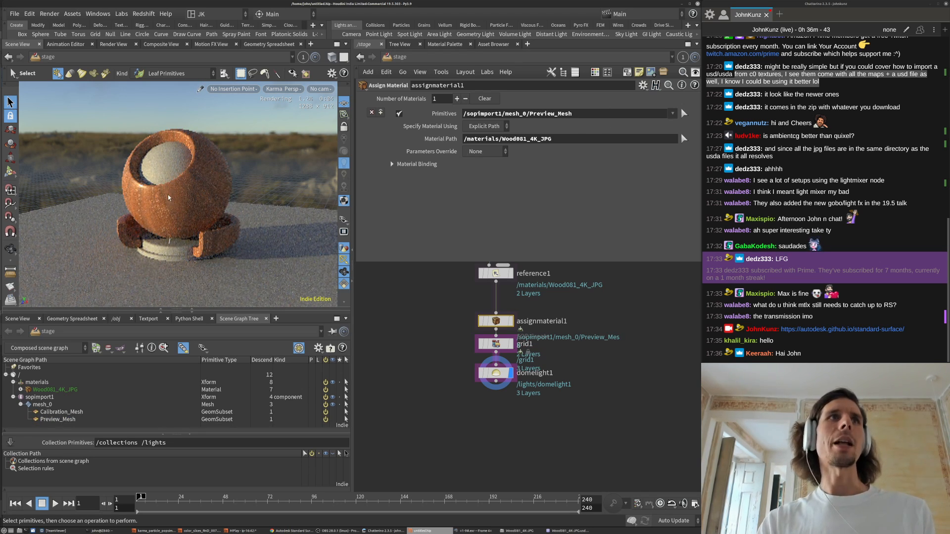
- Examine the shader ball render up close to compare the wood preview mesh with the unassigned calibration mesh
key(Escape)
right_drag(193, 156, 185, 218)
drag(170, 223, 198, 218)
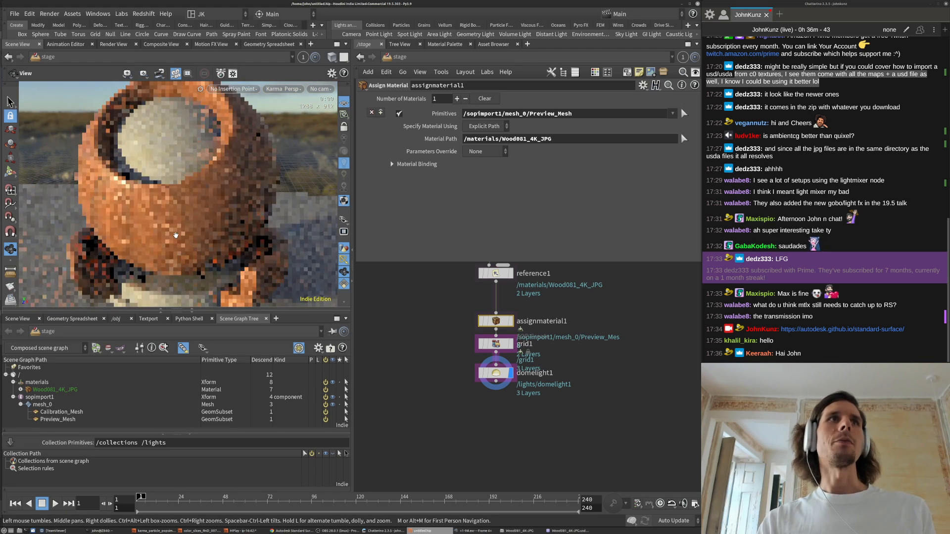
right_drag(197, 218, 195, 188)
middle_drag(395, 351, 391, 398)
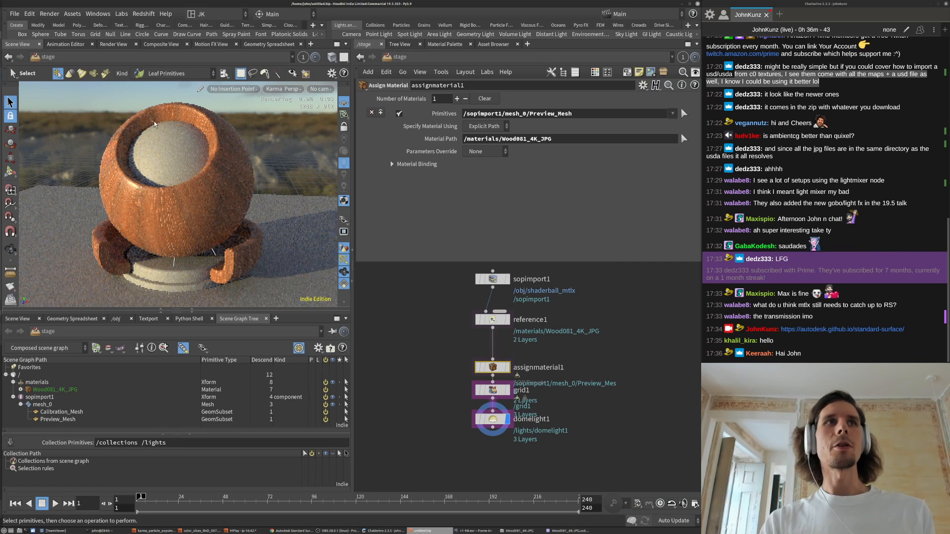
alt+drag(162, 243, 185, 276)
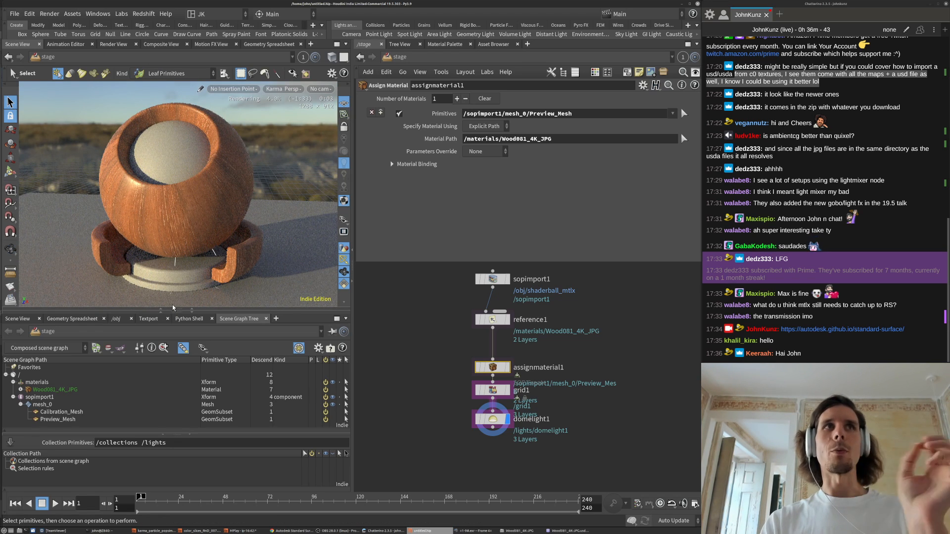
alt+right_drag(187, 162, 154, 170)
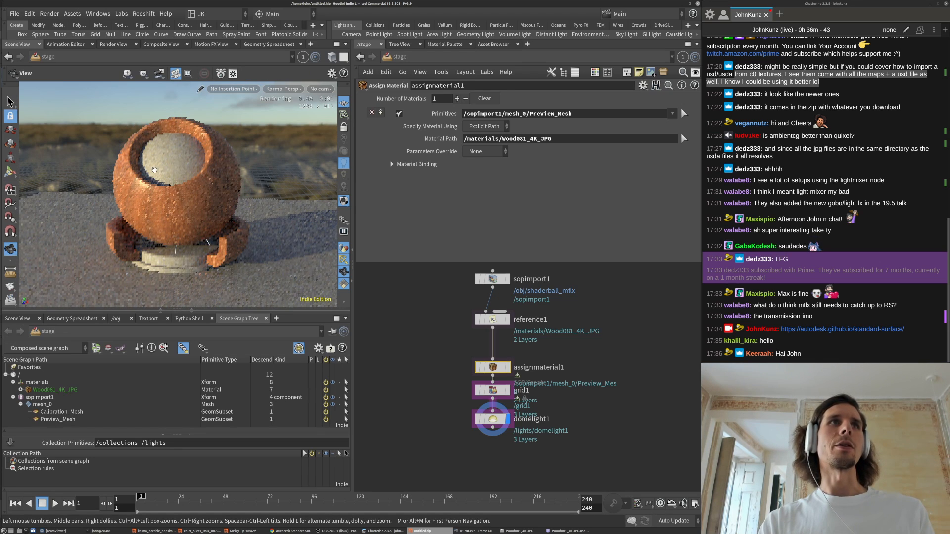
key(s)
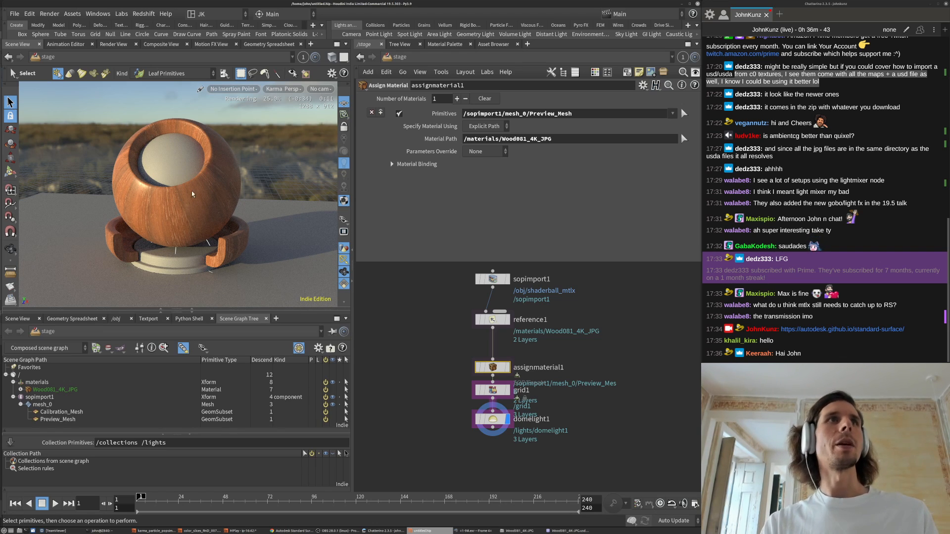
- Replace the explicit mesh path in the Assign Material primitives with a wildcard, making it */Preview_Mesh
middle_drag(424, 446, 417, 383)
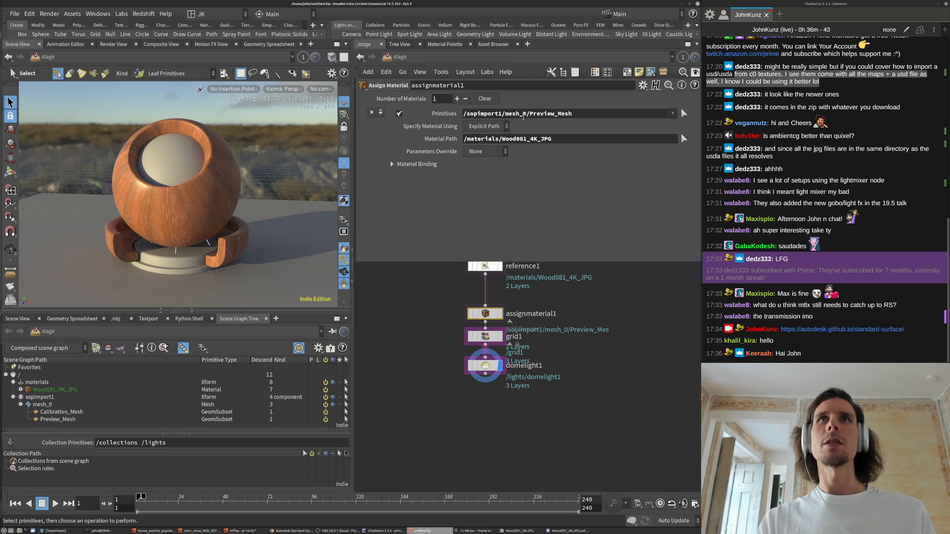
drag(528, 114, 470, 118)
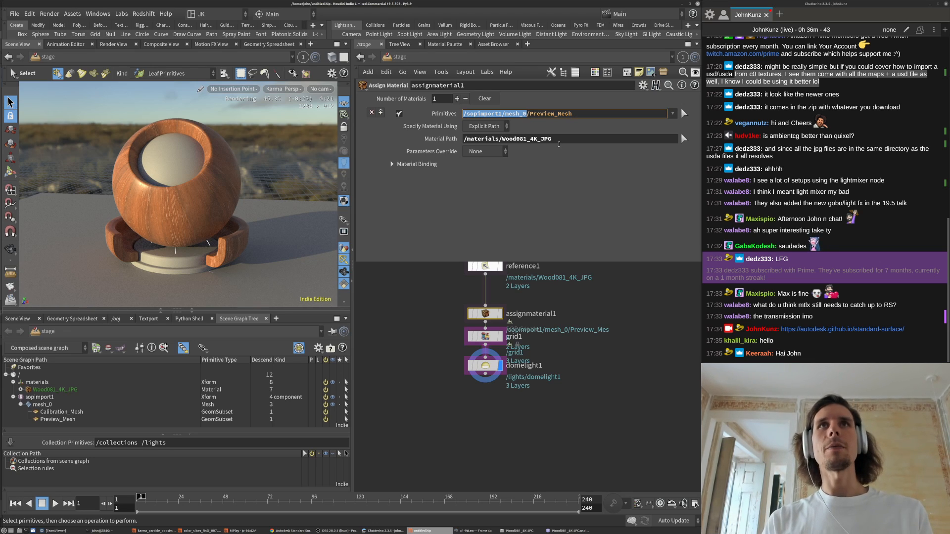
text(*)
key(Return)
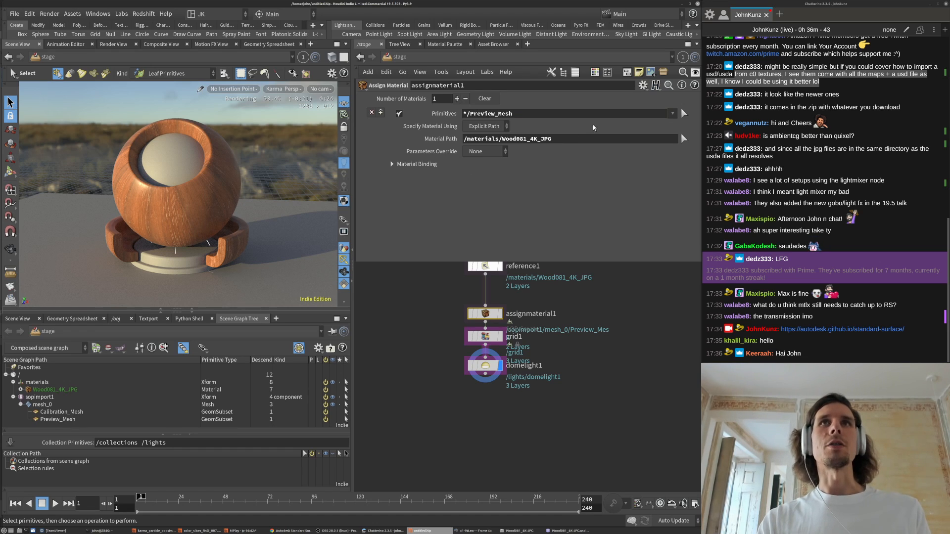
- Add a Duplicate node and insert it between the Reference and Assign Material nodes
middle_drag(486, 271, 469, 336)
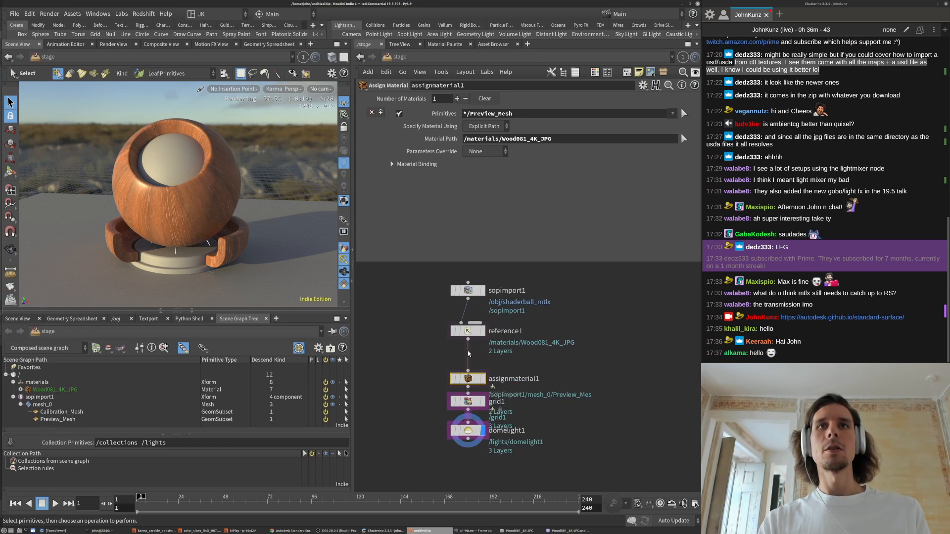
key(Tab)
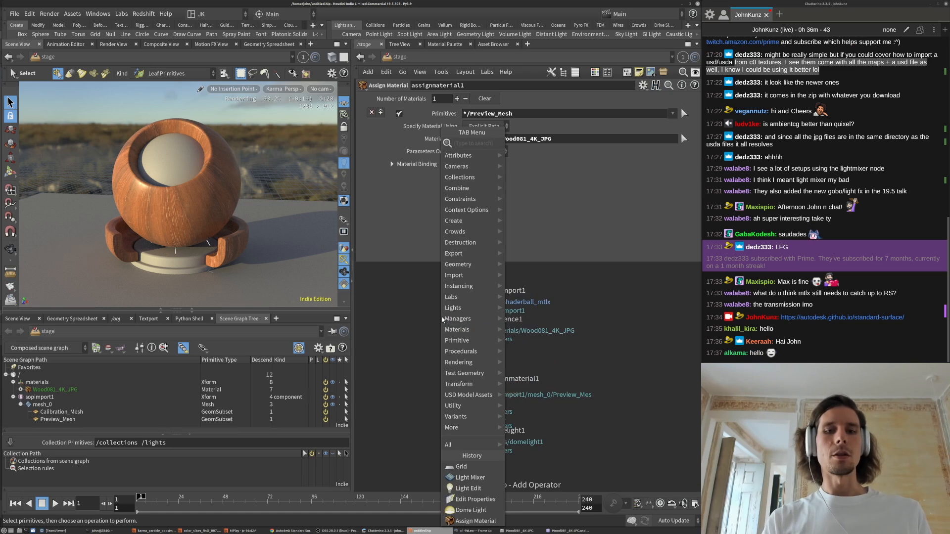
text(c)
key(Escape)
key(Tab)
text(dup)
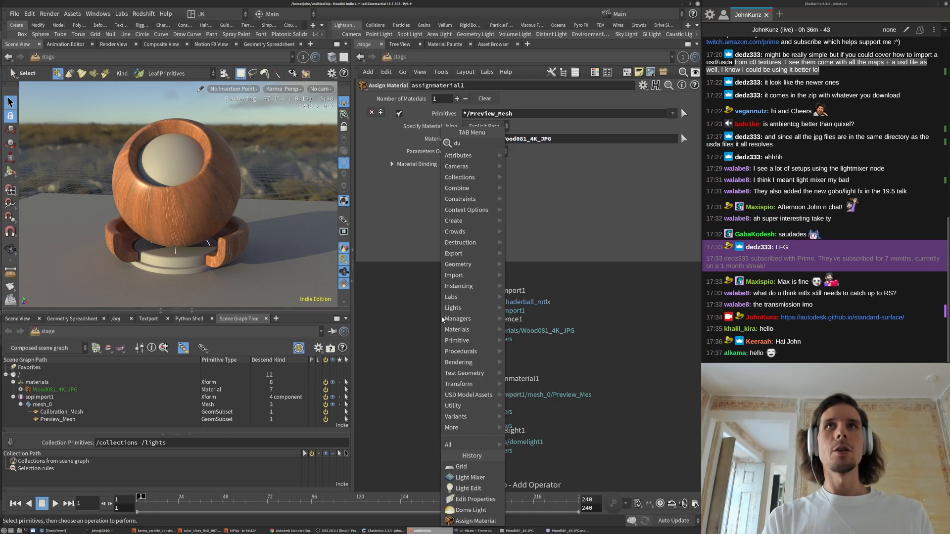
key(Return)
key(Return)
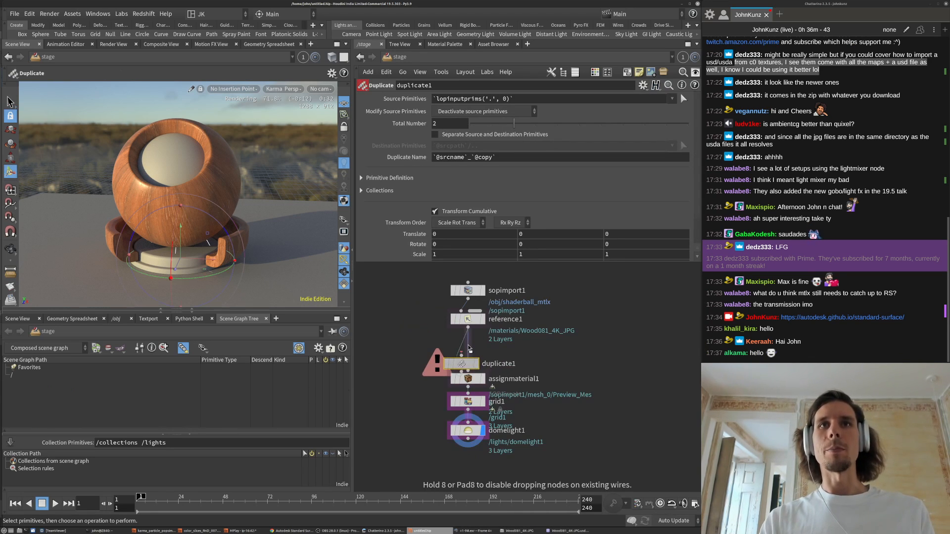
click(467, 347)
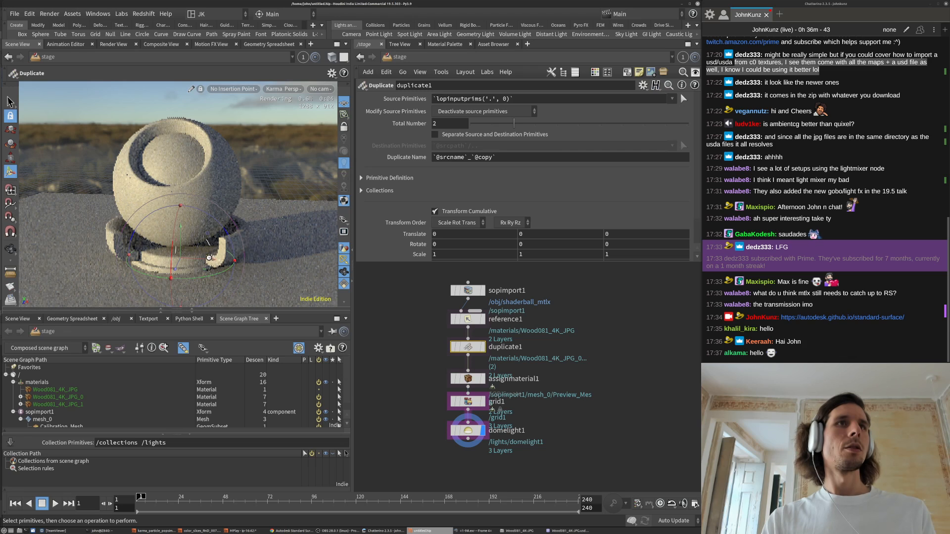
- Set the Duplicate node's X translation to 2
drag(209, 262, 292, 257)
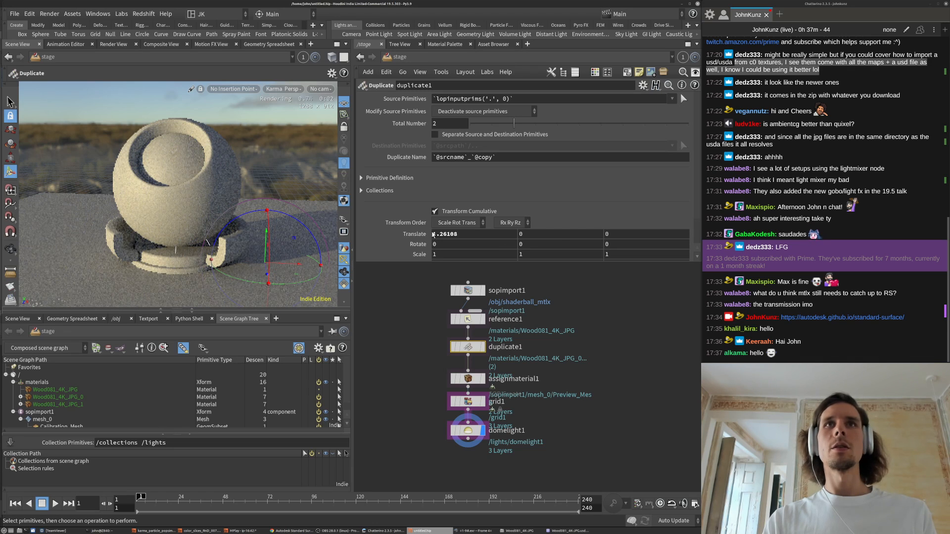
click(468, 234)
text(2)
key(Return)
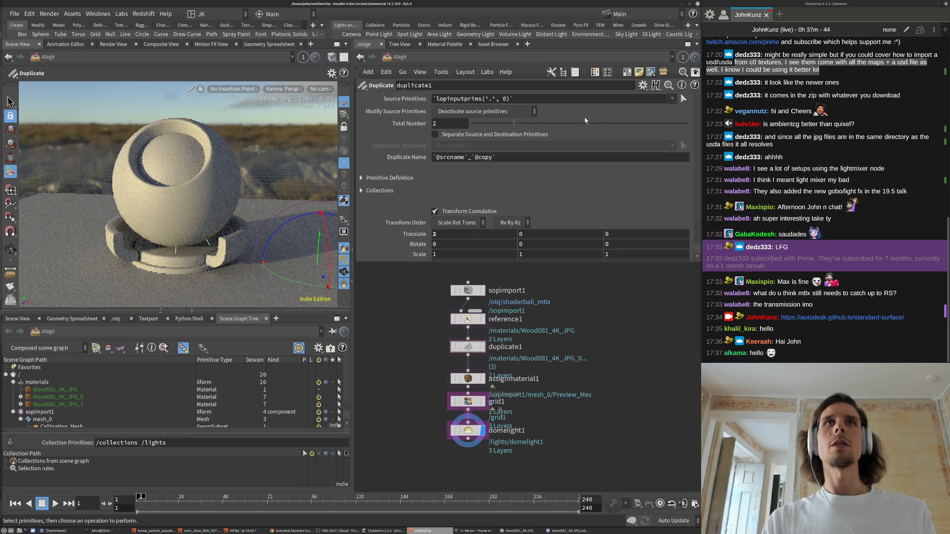
- Set the Duplicate node's source primitives to all geometry primitives (%type:Boundable) and view both shader balls
triple_click(544, 98)
key(BackSpace)
key(Return)
click(672, 99)
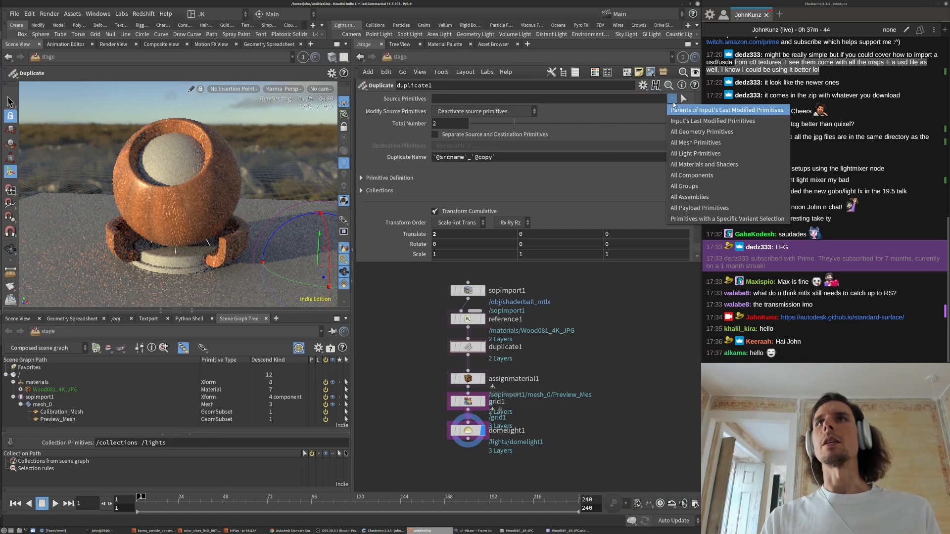
click(713, 122)
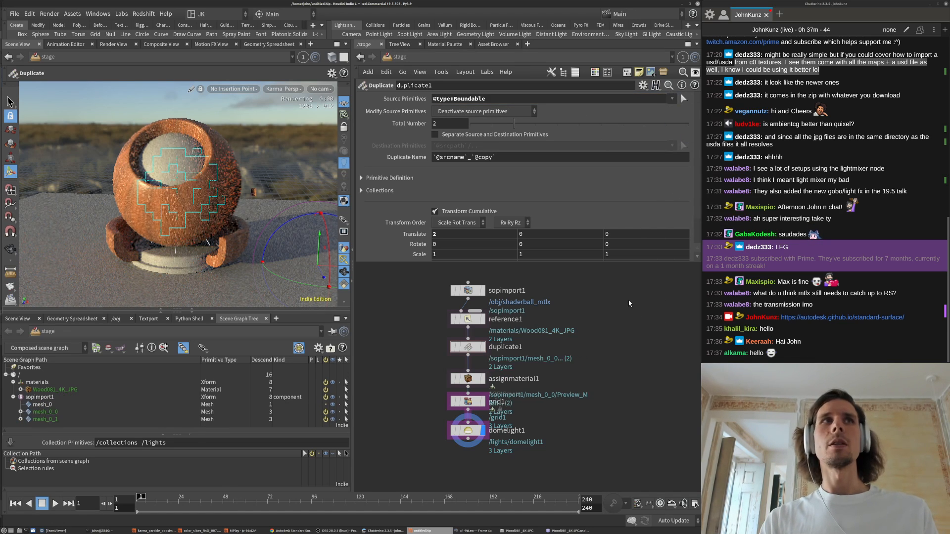
key(Escape)
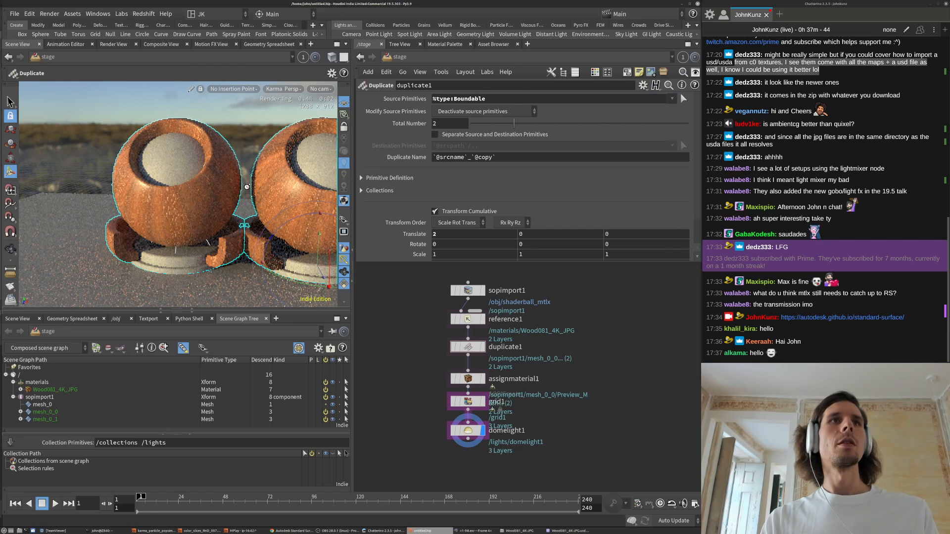
scroll(144, 226, up, 5)
drag(143, 225, 326, 171)
key(Return)
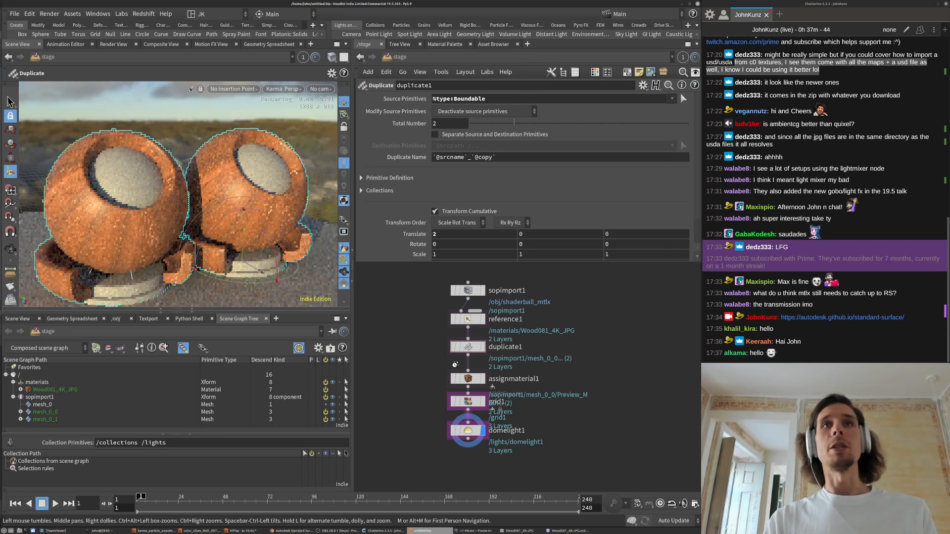
- Set the Assign Material primitives to the first duplicate's calibration mesh, /sopimport1/mesh_0_0/Calibration_Mesh
click(470, 378)
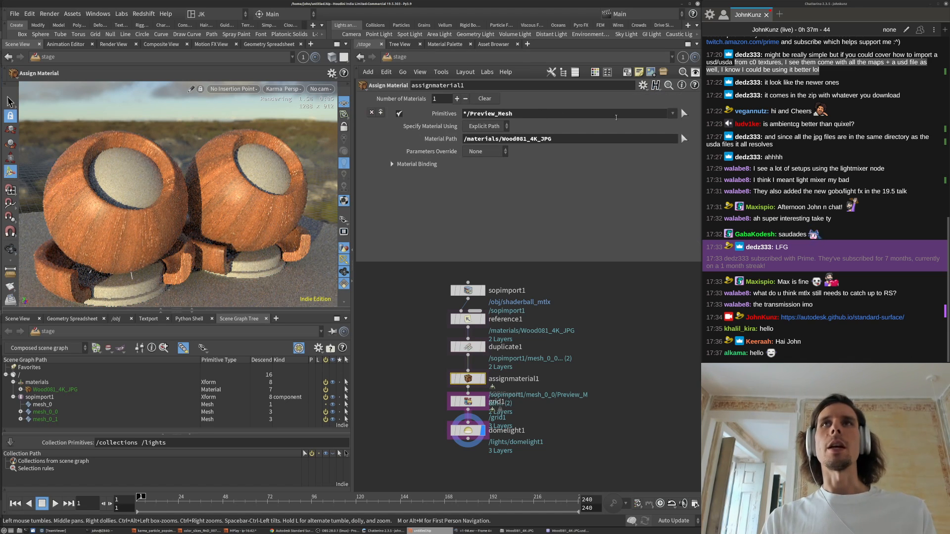
click(674, 115)
click(702, 144)
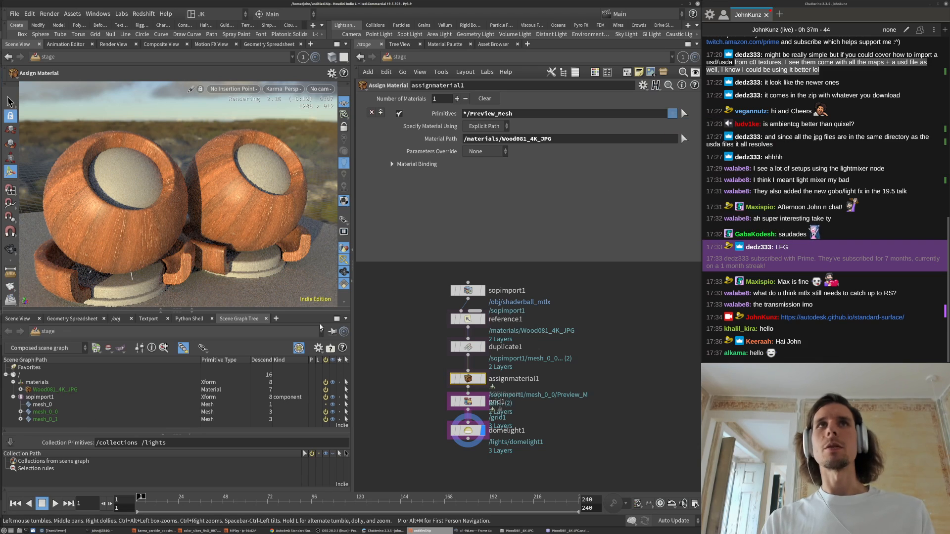
click(21, 412)
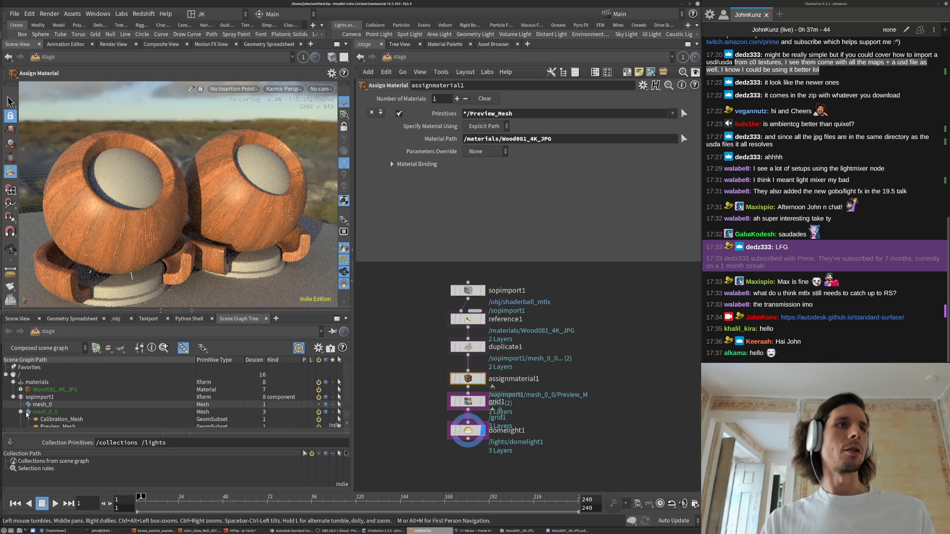
drag(60, 412, 452, 112)
drag(550, 149, 526, 114)
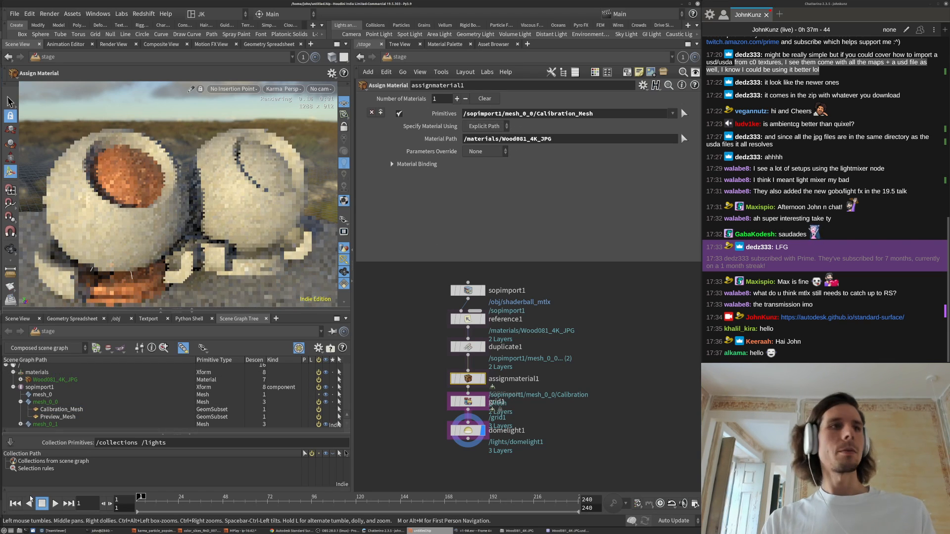
- Target the preview mesh in the Assign Material primitives and replace its parent path with a wildcard, giving */Preview_Mesh
drag(59, 417, 93, 410)
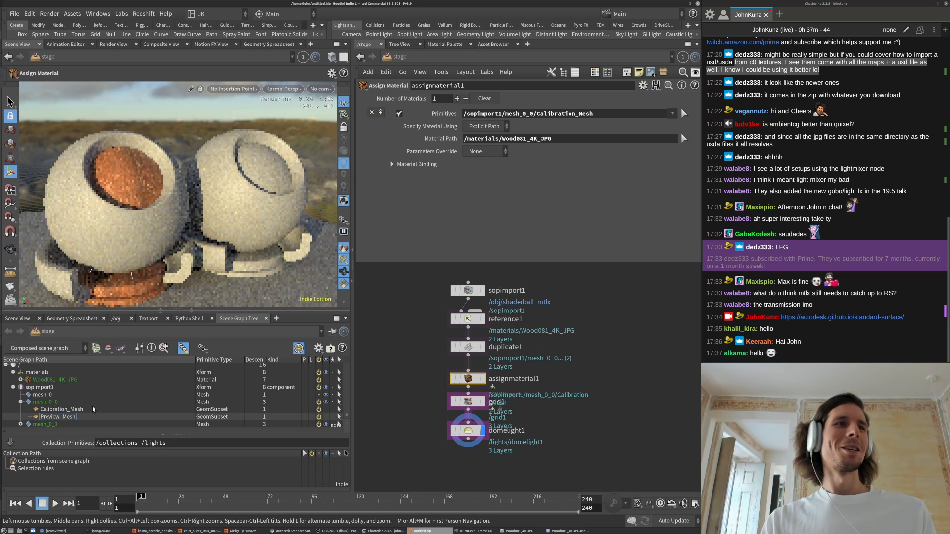
drag(477, 115, 478, 115)
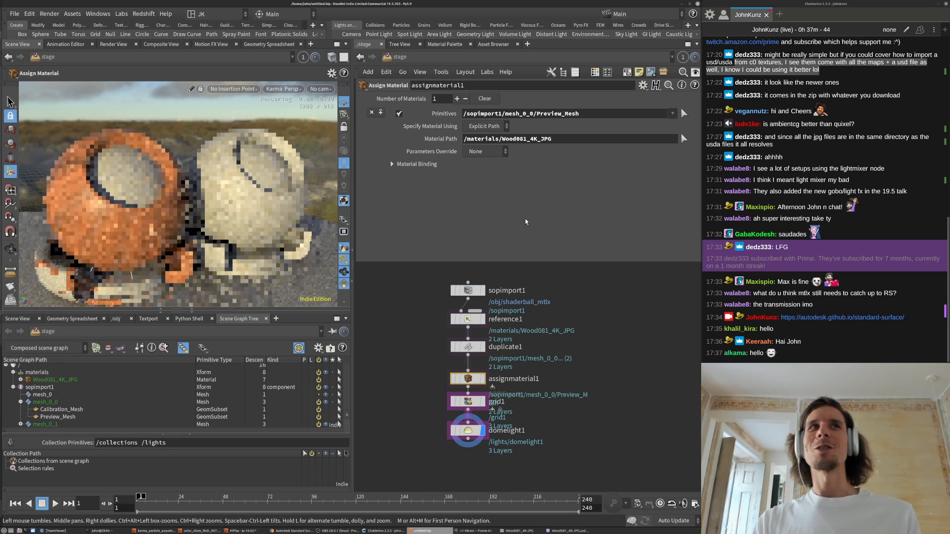
drag(464, 114, 531, 114)
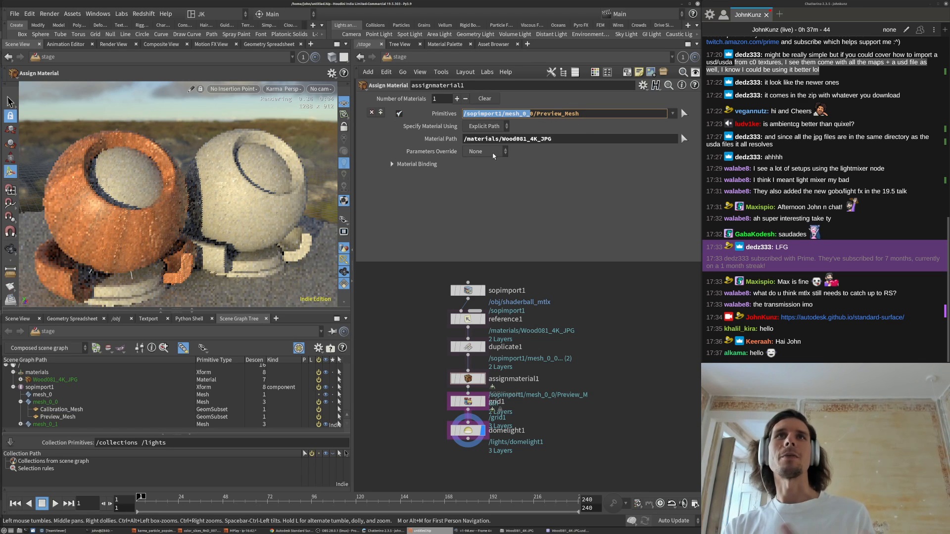
drag(534, 114, 463, 114)
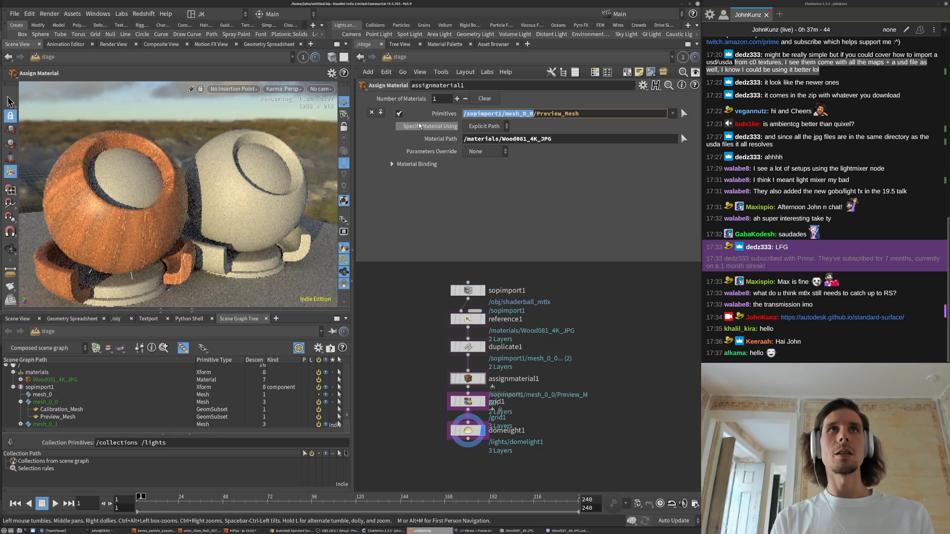
text(*)
key(Return)
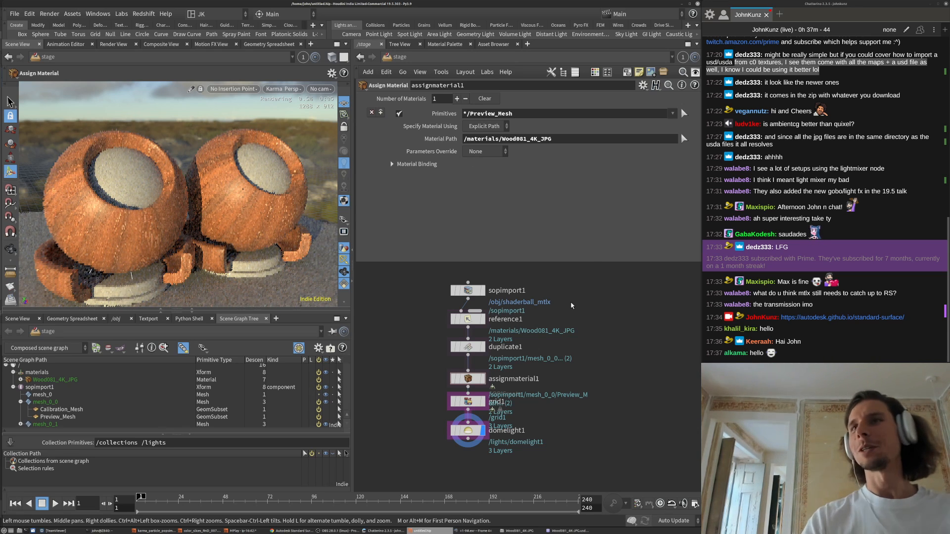
- Move the Duplicate node out beside the node chain and bypass it, keeping the Assign Material node tidily in line
middle_drag(411, 329, 437, 300)
key(Escape)
right_drag(174, 236, 172, 262)
drag(172, 262, 169, 212)
alt+drag(190, 206, 191, 234)
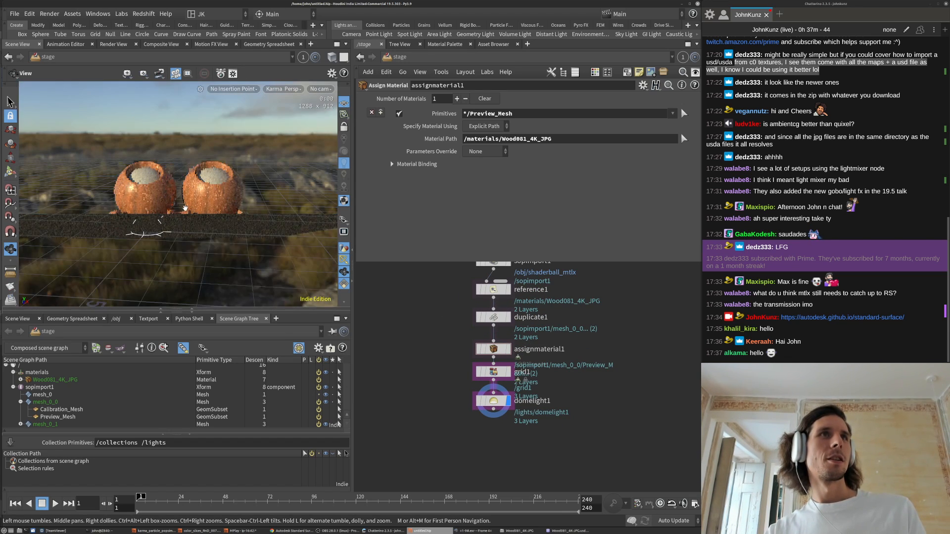
middle_drag(449, 332, 442, 347)
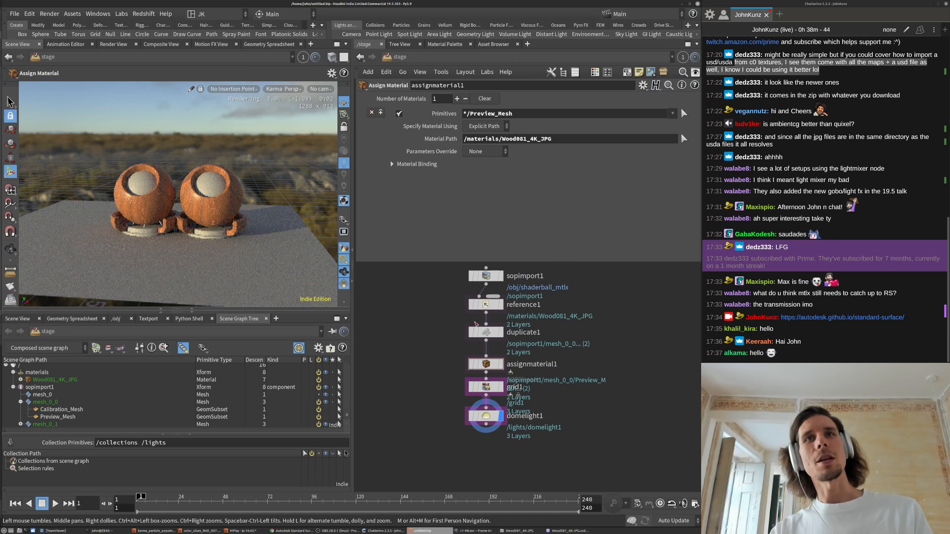
drag(471, 334, 537, 335)
click(538, 332)
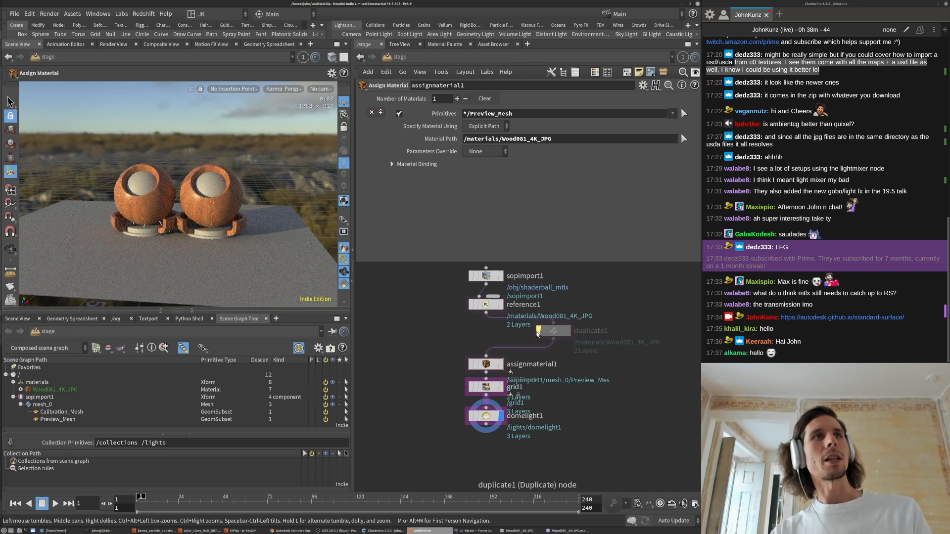
click(539, 331)
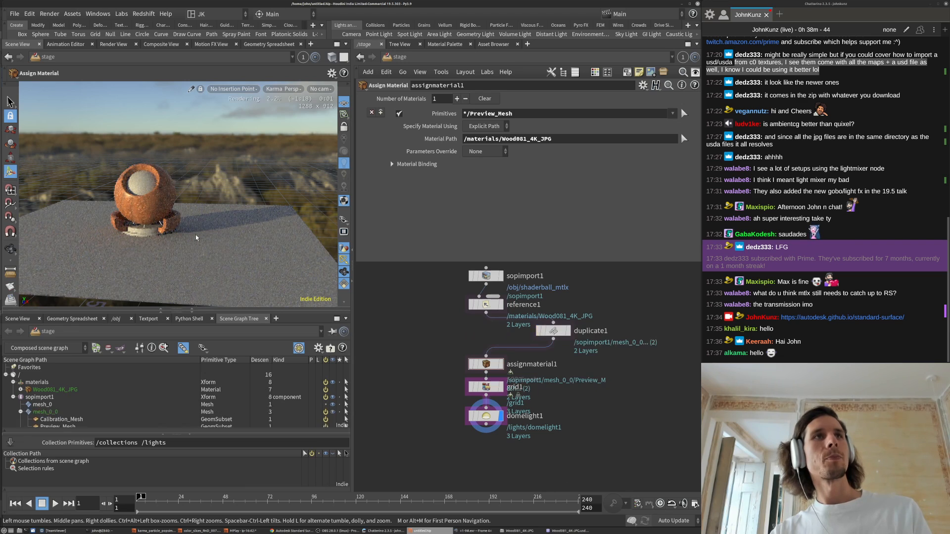
click(539, 332)
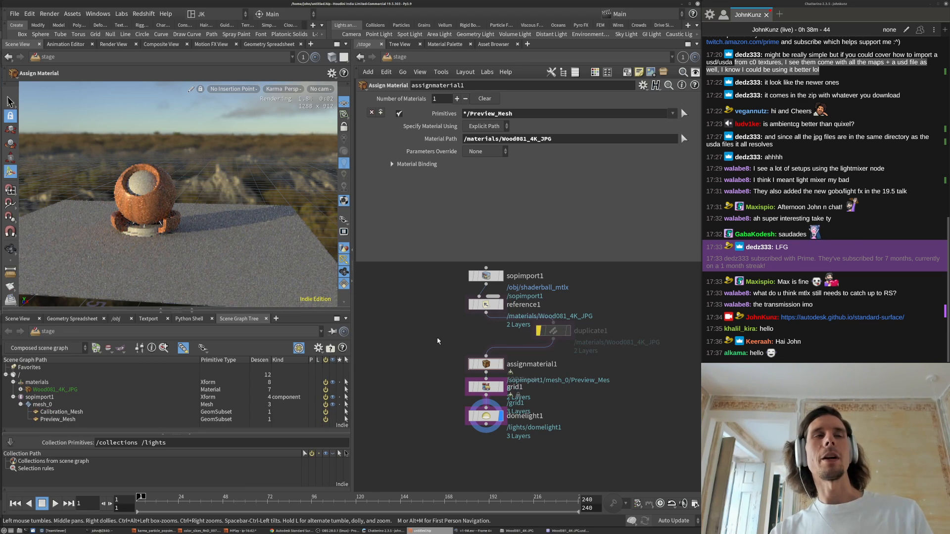
middle_drag(438, 341, 419, 376)
drag(461, 395, 464, 386)
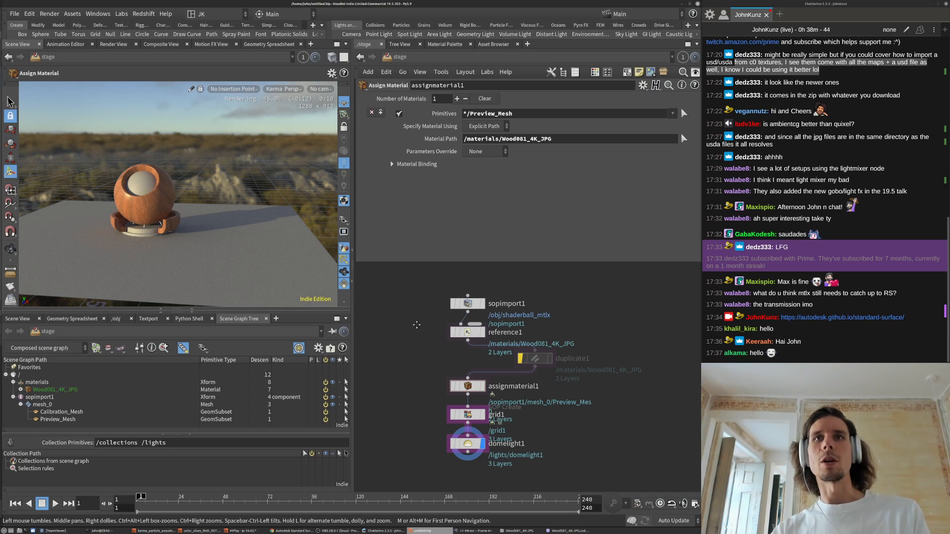
- Examine the wood material on the single shader ball up close in the Karma viewport
middle_drag(518, 397, 523, 360)
scroll(590, 429, down, 2)
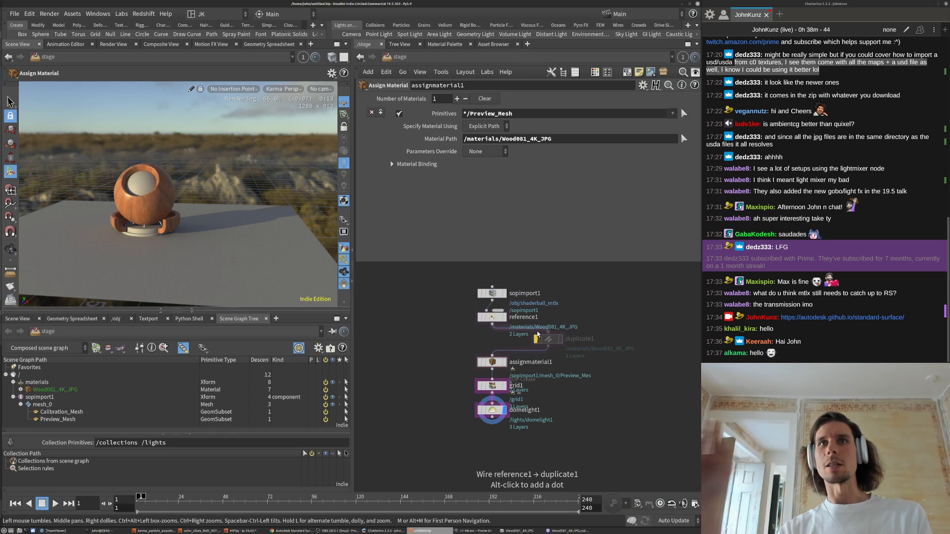
middle_drag(524, 418, 512, 405)
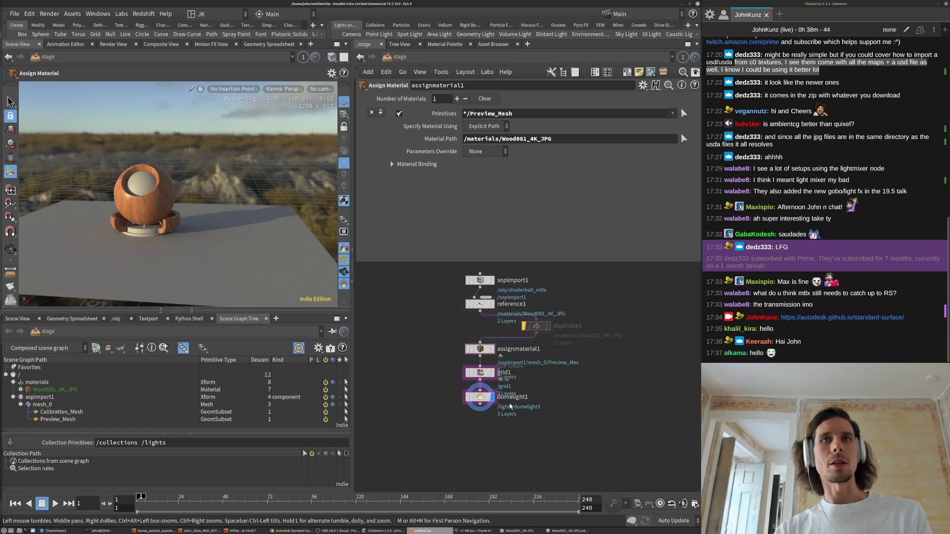
middle_drag(511, 442, 492, 437)
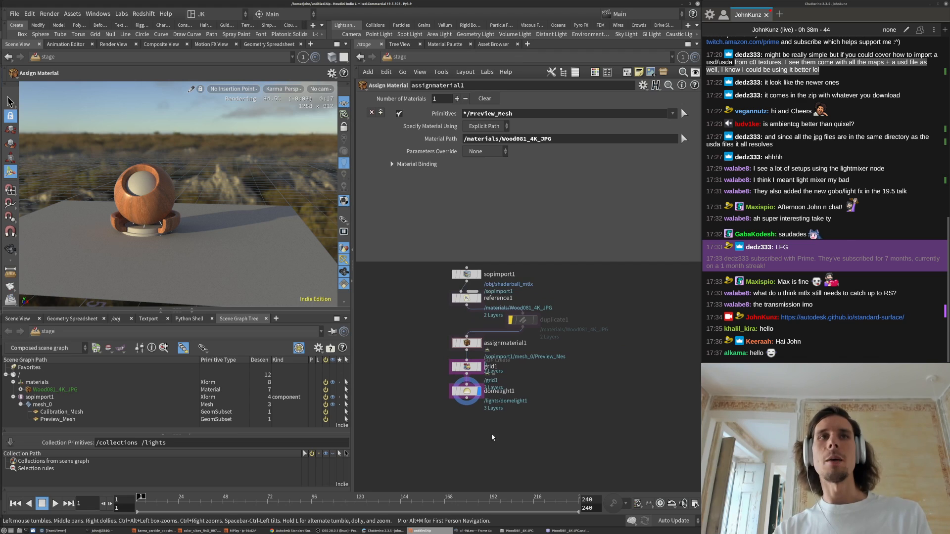
key(Escape)
drag(111, 208, 178, 201)
scroll(179, 204, up, 5)
scroll(179, 204, down, 4)
key(Return)
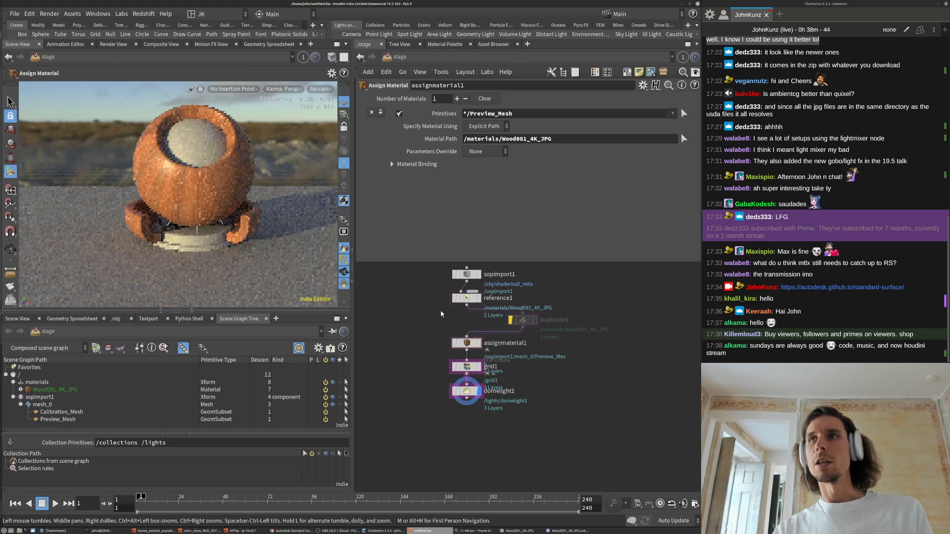
click(736, 336)
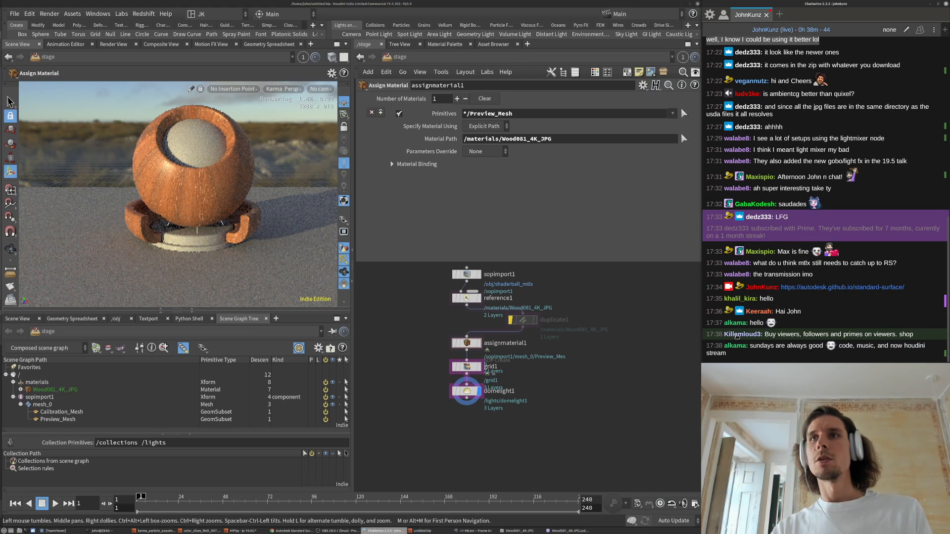
text(@kil)
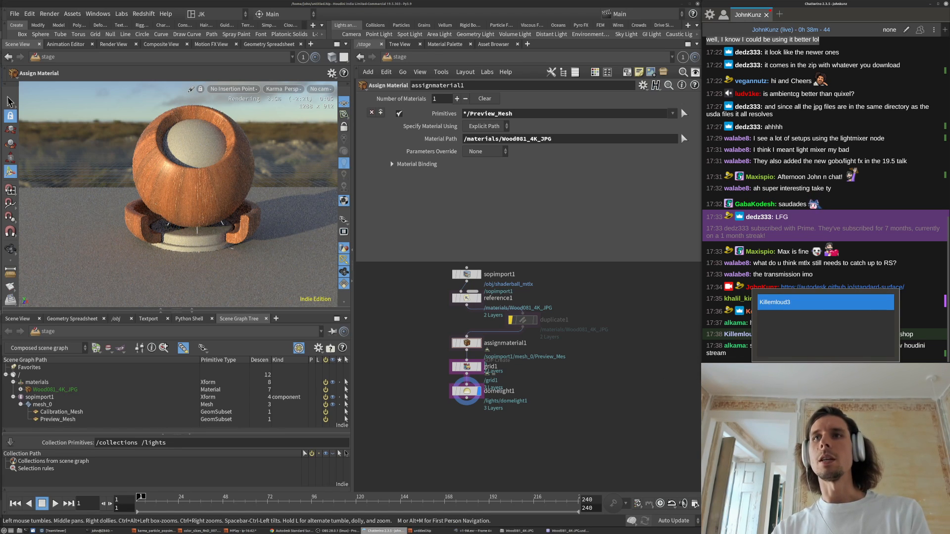
key(Escape)
click(326, 235)
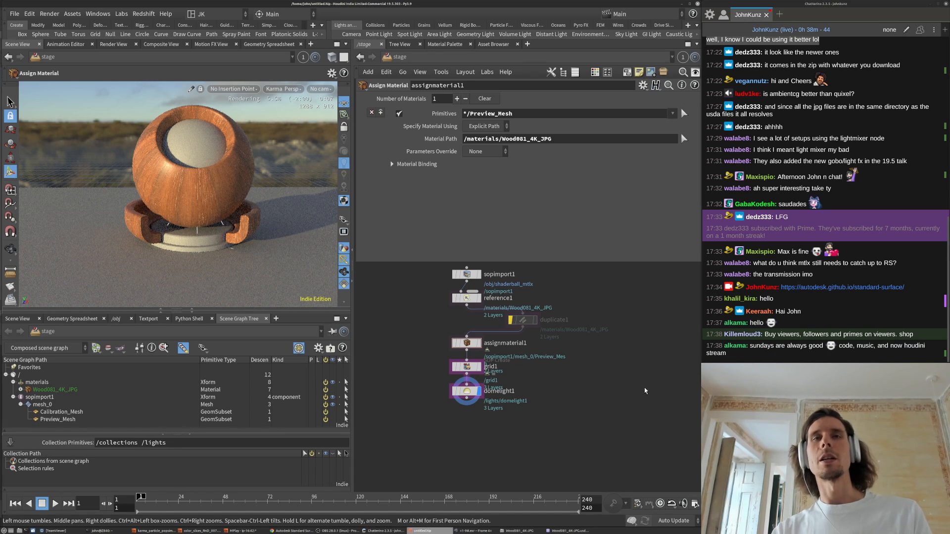
click(749, 335)
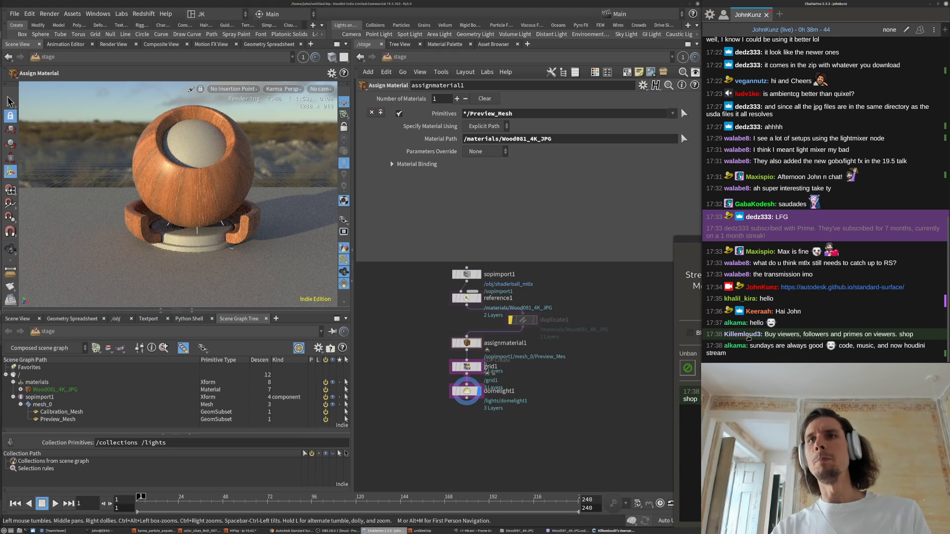
key(Escape)
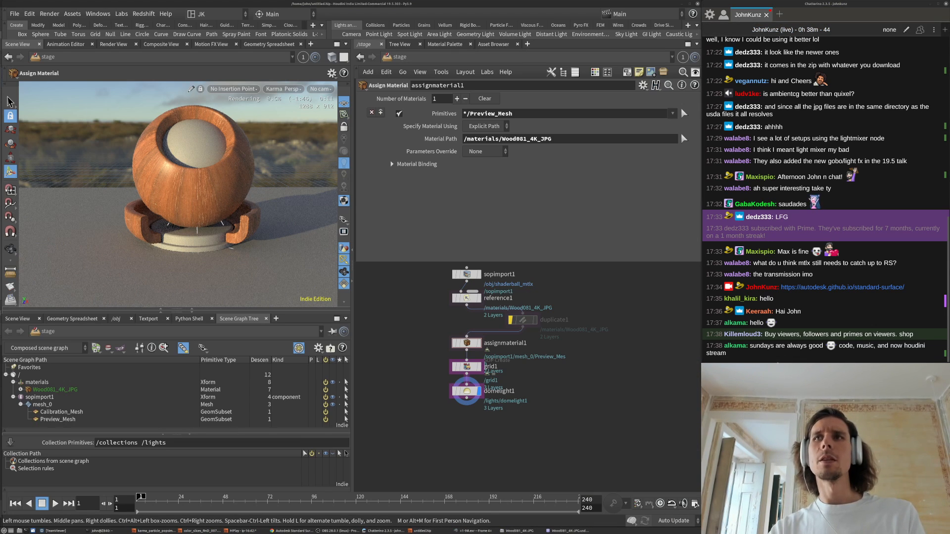
- Switch to the Chatterino chat and ban the user who posted the spam message selling viewers, followers and primes
click(732, 339)
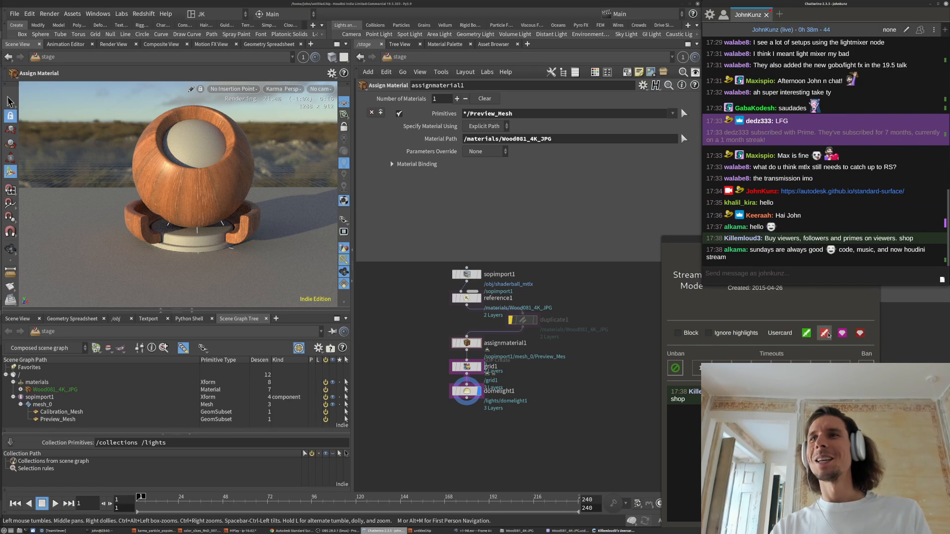
click(824, 333)
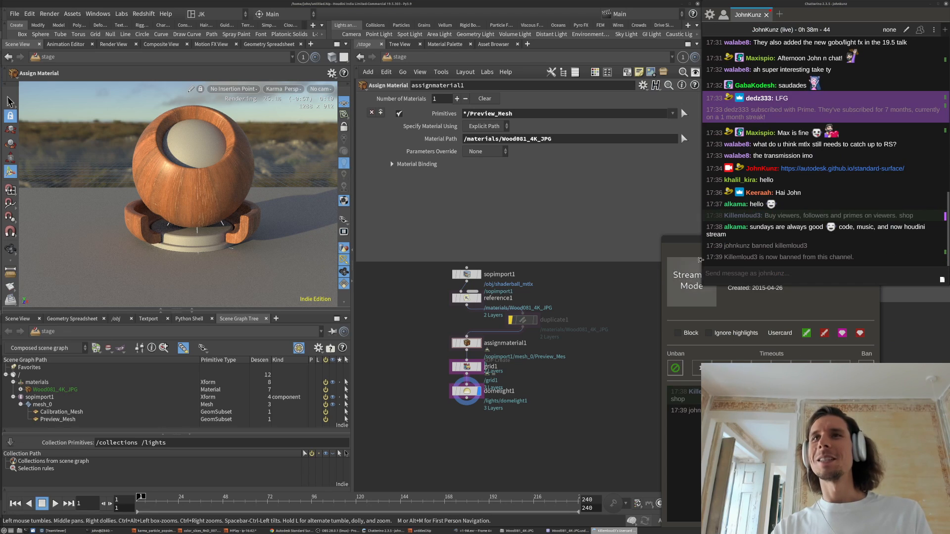
click(773, 266)
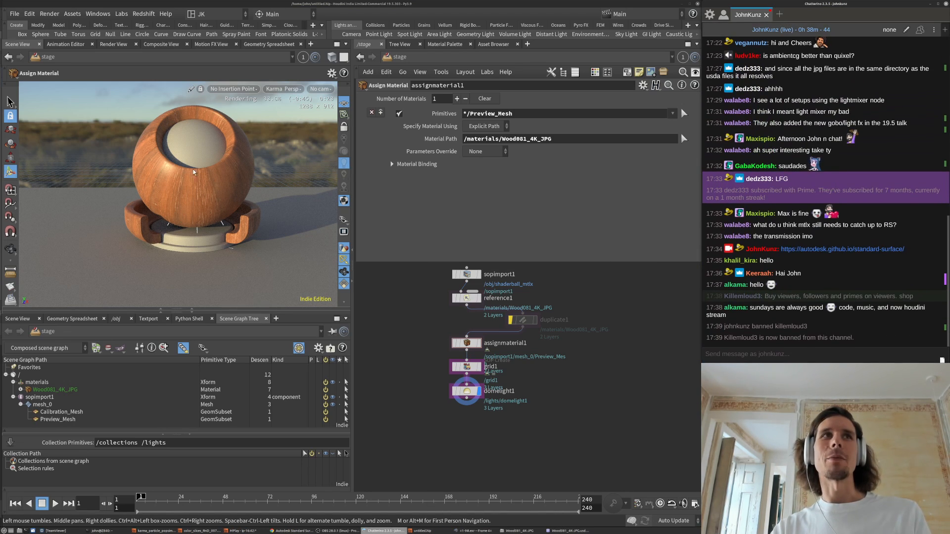
- Switch to the text editor holding the Wood081_4K_JPG USD file and examine its roughness, displacement, diffuse color and normal shader definitions
click(568, 531)
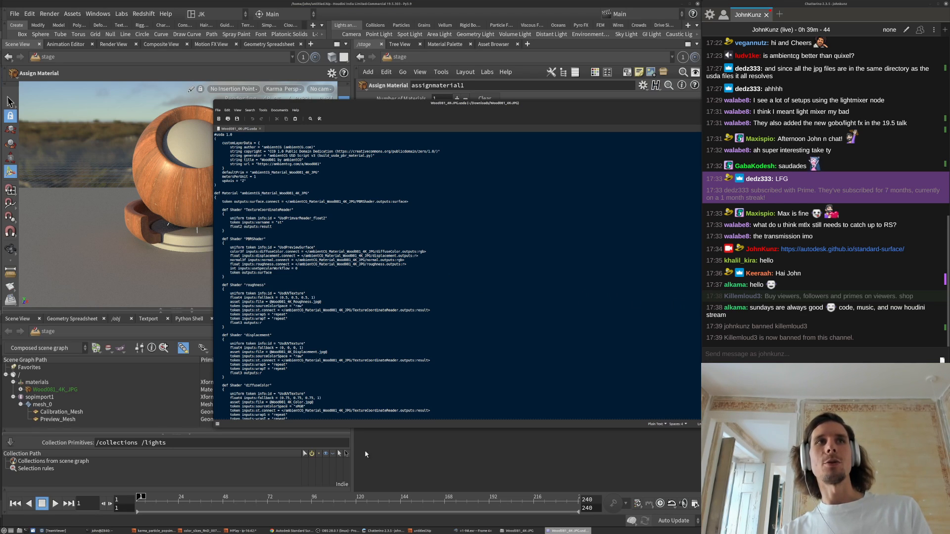
scroll(285, 268, down, 5)
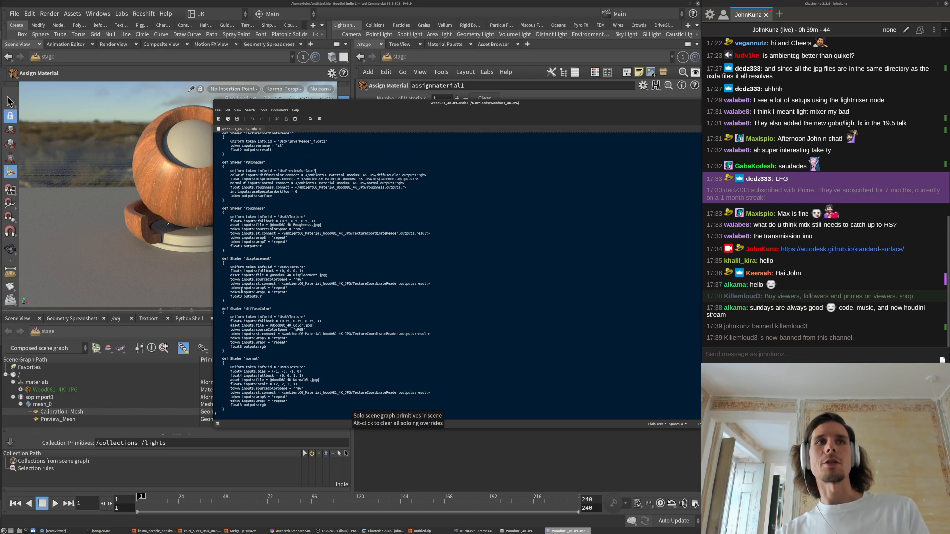
- Review the shader definitions in the Wood081 USD text file, including texture inputs and connections, and return to Houdini
scroll(258, 242, up, 2)
scroll(267, 225, down, 2)
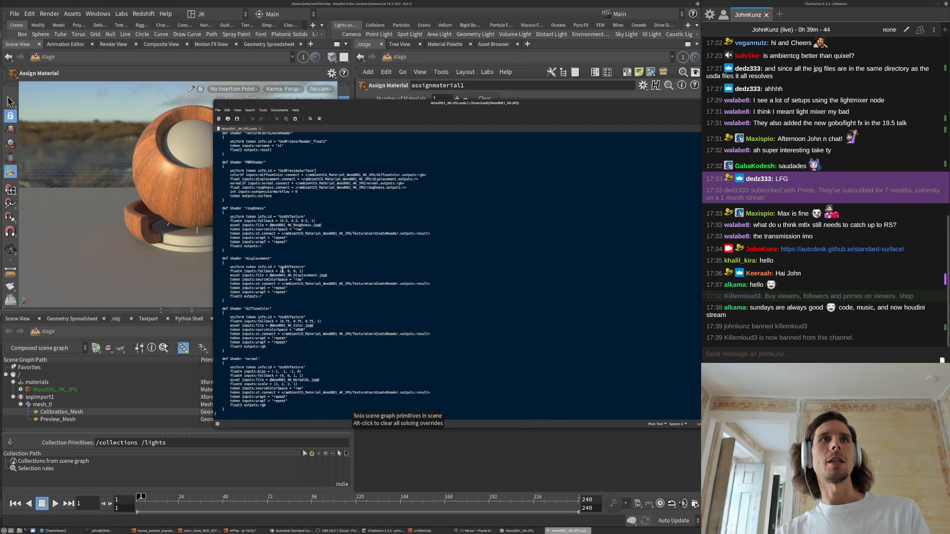
scroll(282, 271, up, 5)
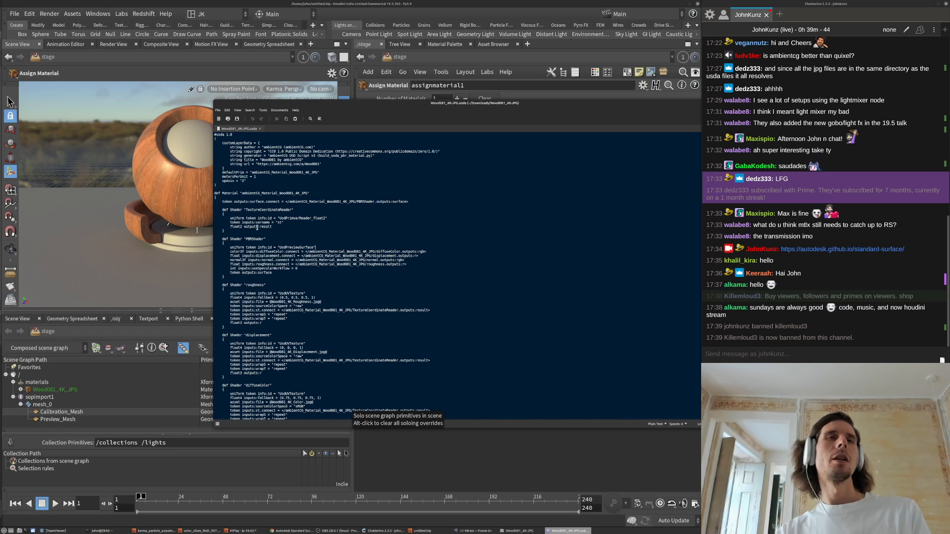
key(alt+Tab)
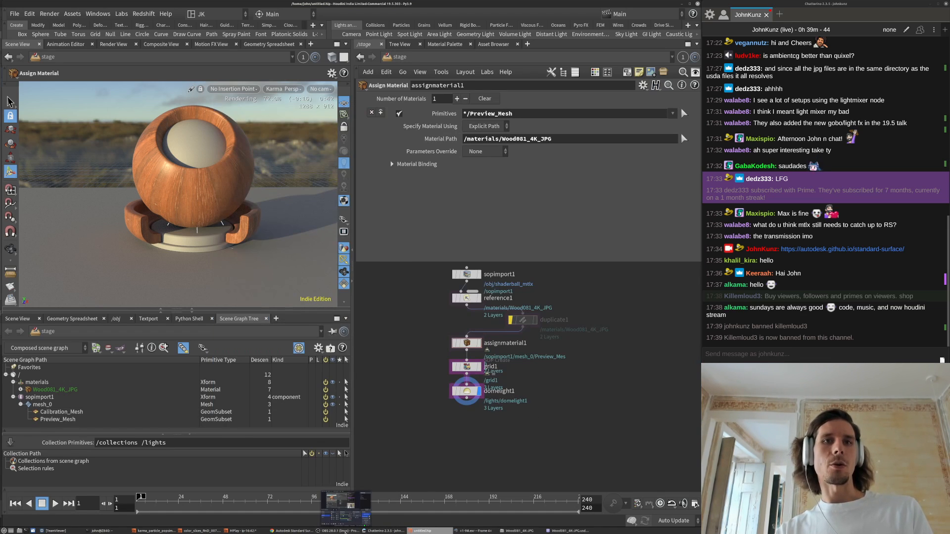
click(344, 531)
click(345, 531)
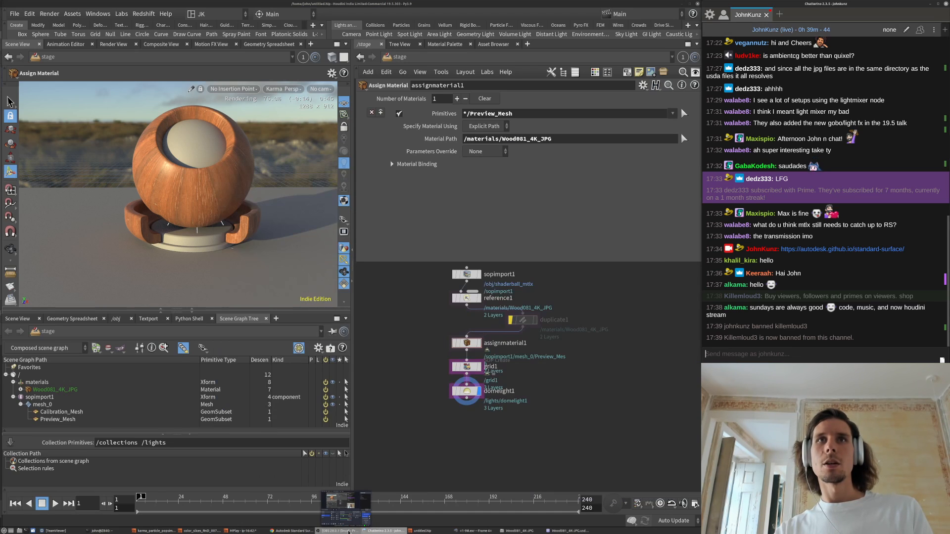
- Add an Edit Material Network node after domelight1 in the stage network, place it beneath that node and display it
key(Tab)
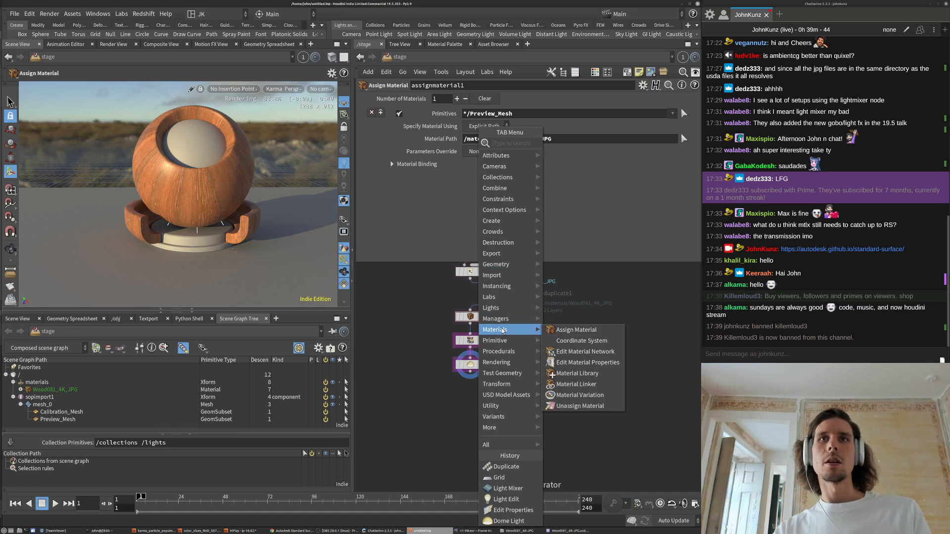
mouse_move(514, 341)
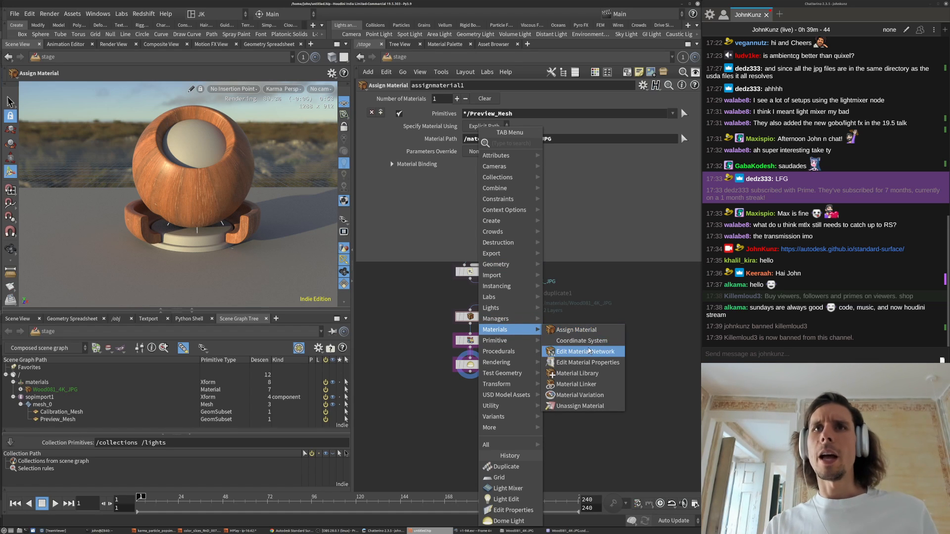
click(589, 352)
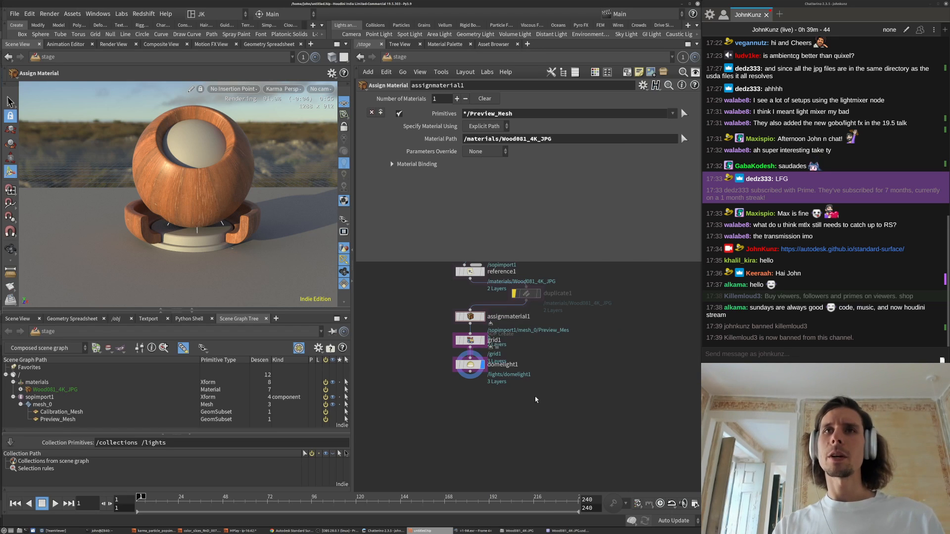
click(539, 407)
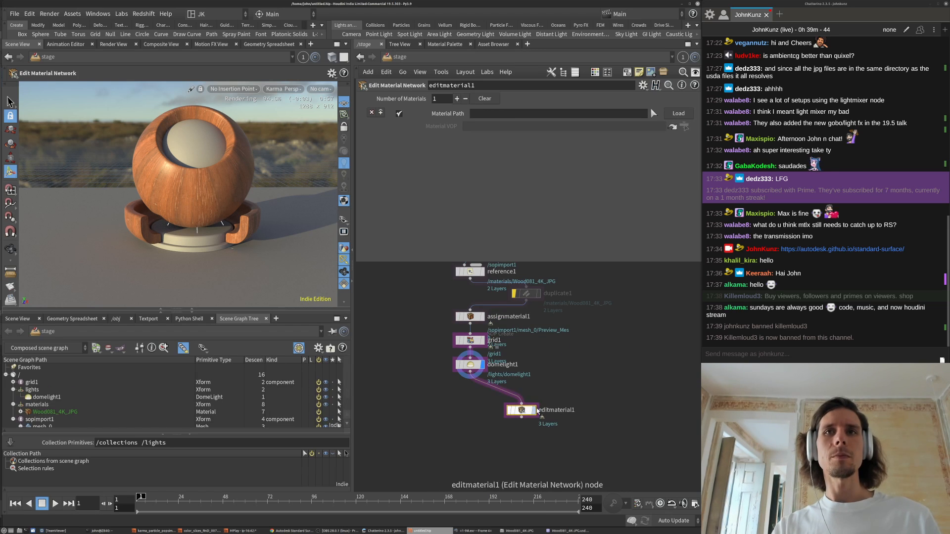
drag(524, 415, 486, 413)
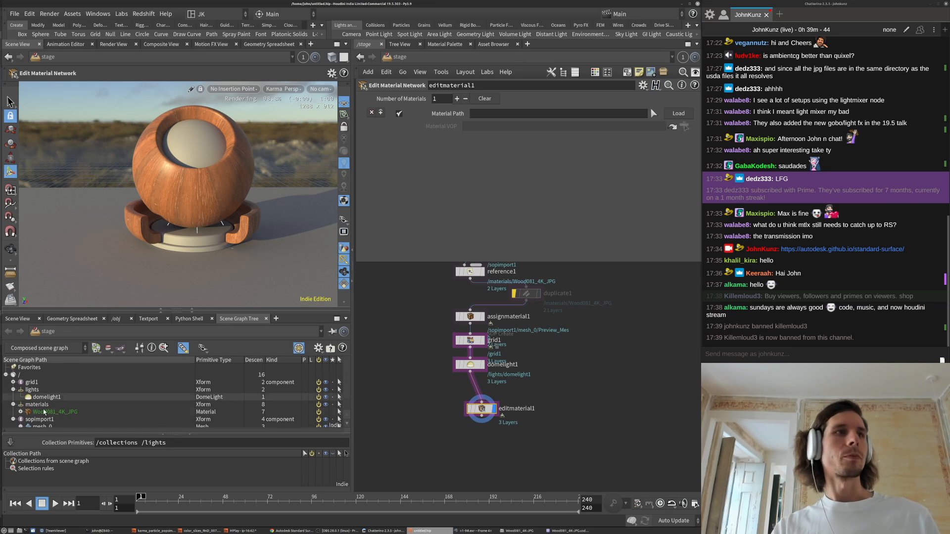
- Load /materials/Wood081_4K_JPG into the Edit Material Network node and go inside its shader network
drag(55, 412, 488, 113)
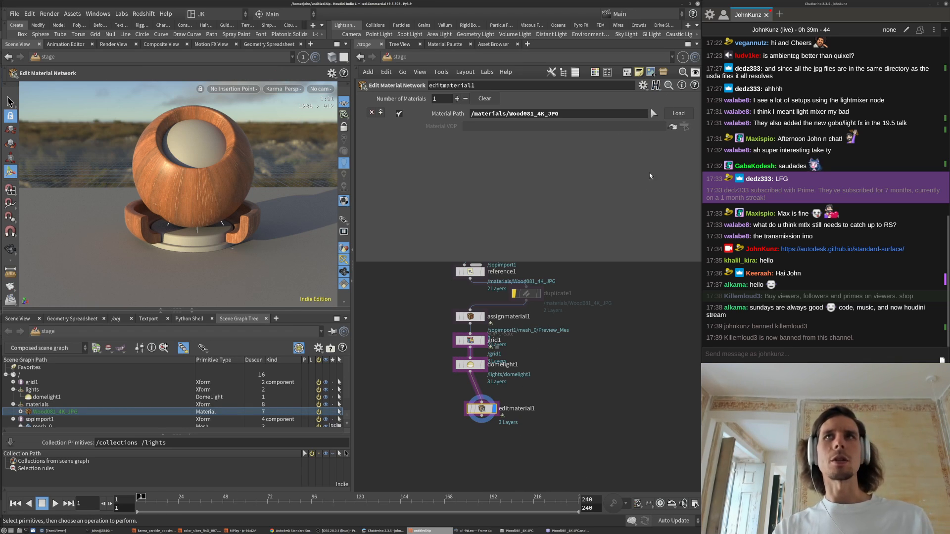
click(653, 114)
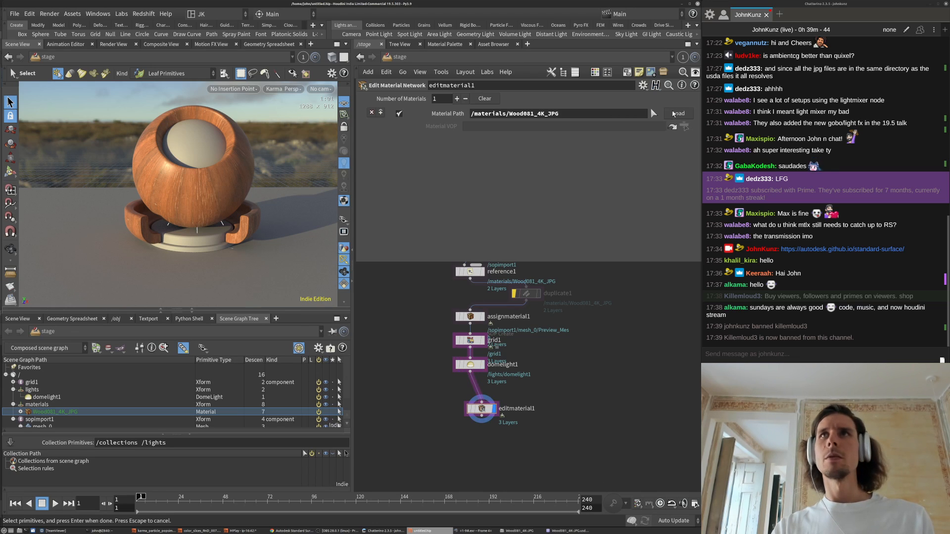
click(684, 114)
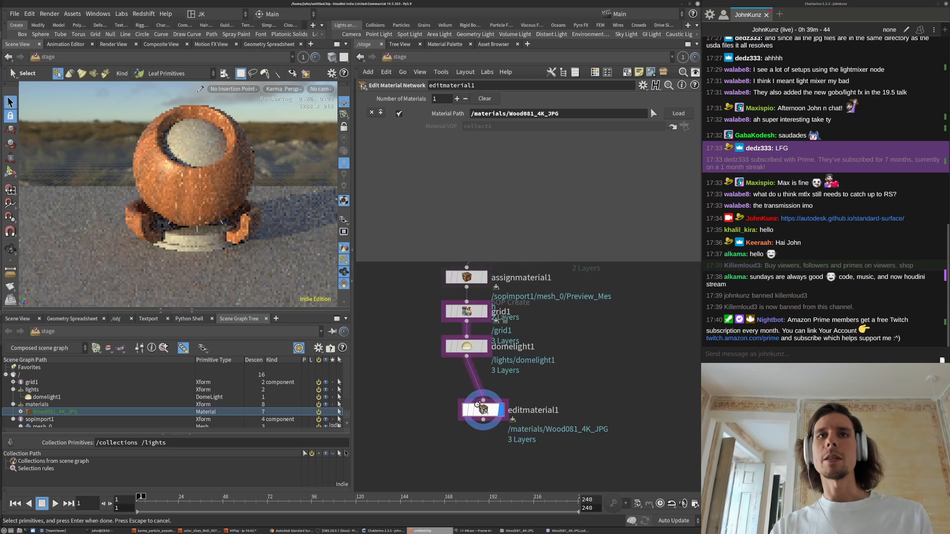
scroll(478, 430, up, 2)
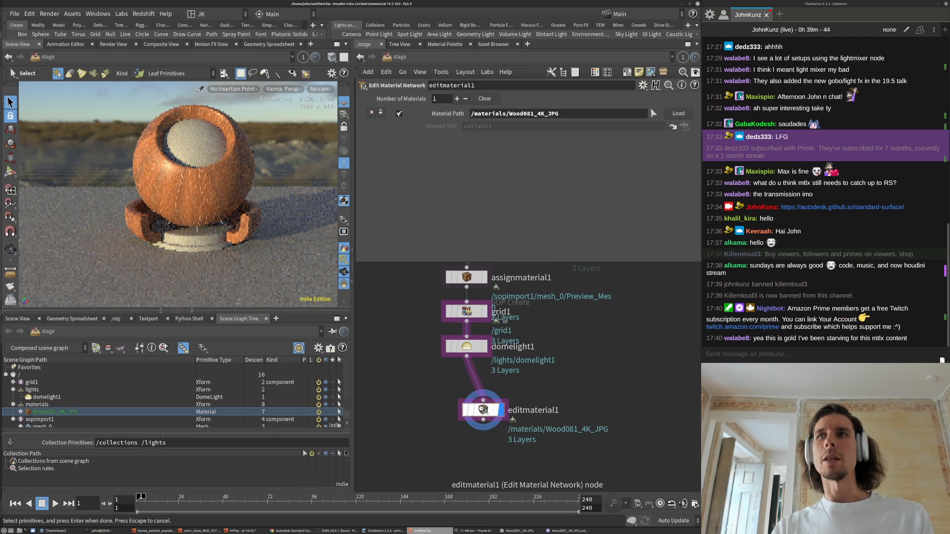
double_click(483, 410)
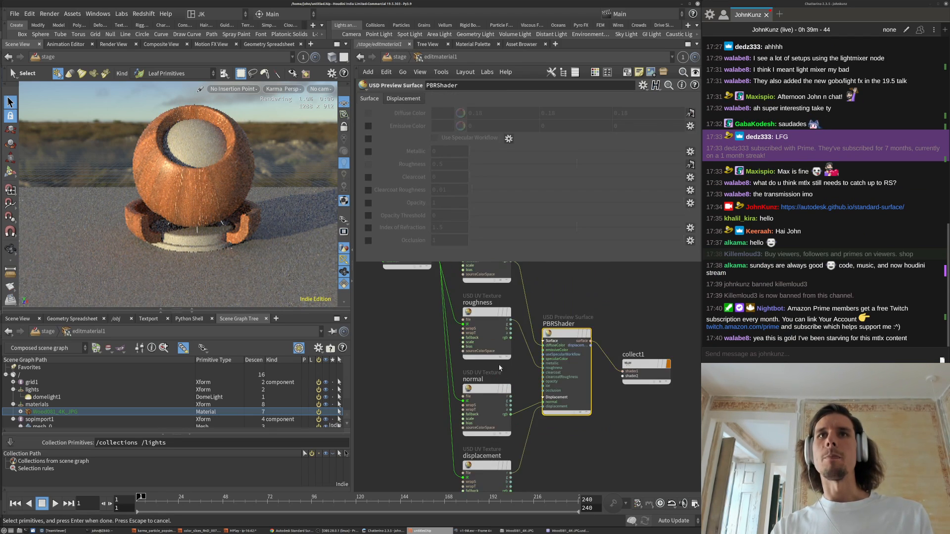
scroll(499, 364, down, 3)
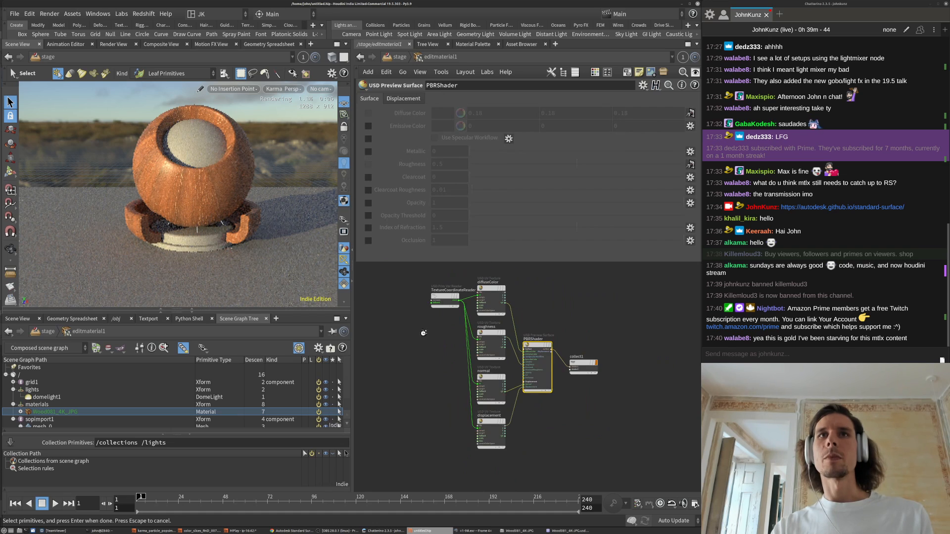
- Compare the shader definitions in the Wood081 USD text file with the texture and PBRShader nodes in the loaded material network
click(565, 531)
drag(491, 107, 244, 116)
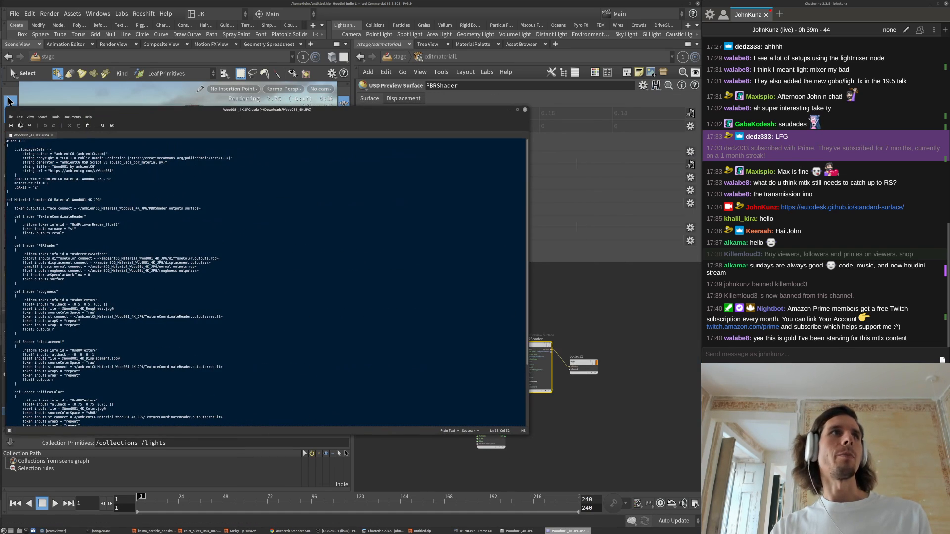
middle_drag(633, 382, 683, 363)
key(alt+Tab)
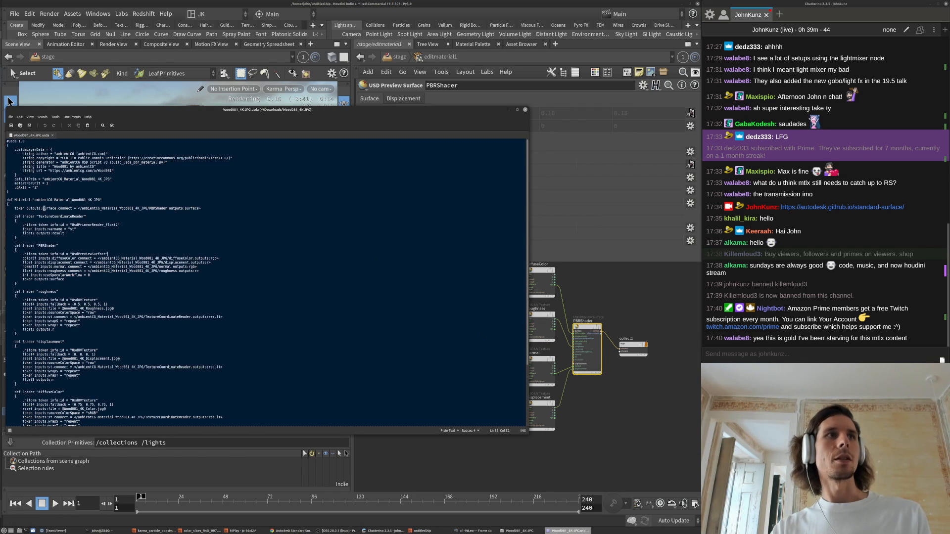
scroll(60, 326, down, 5)
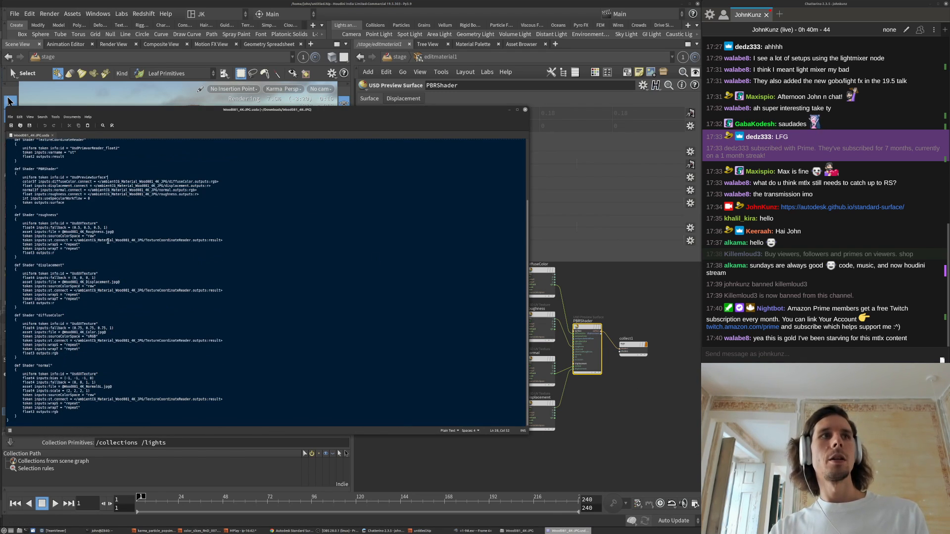
key(alt+Tab)
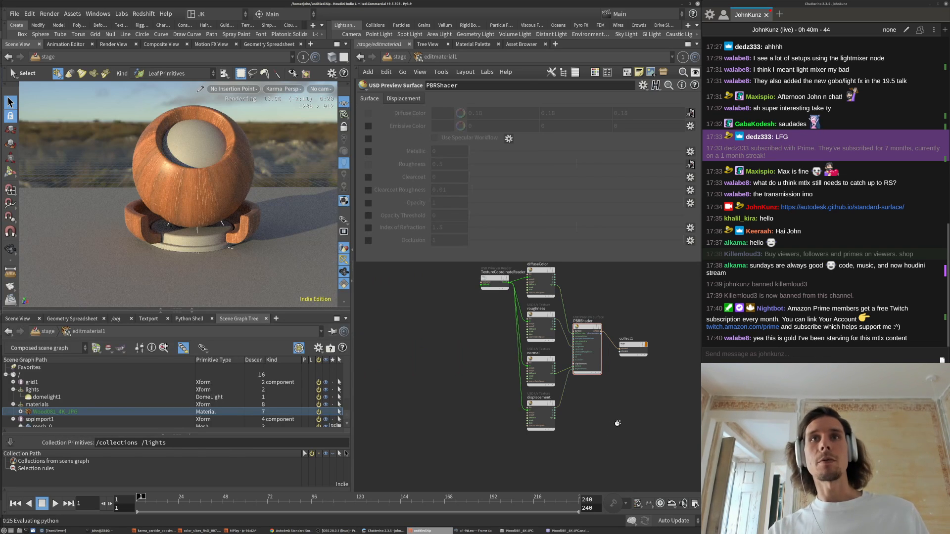
scroll(534, 292, up, 3)
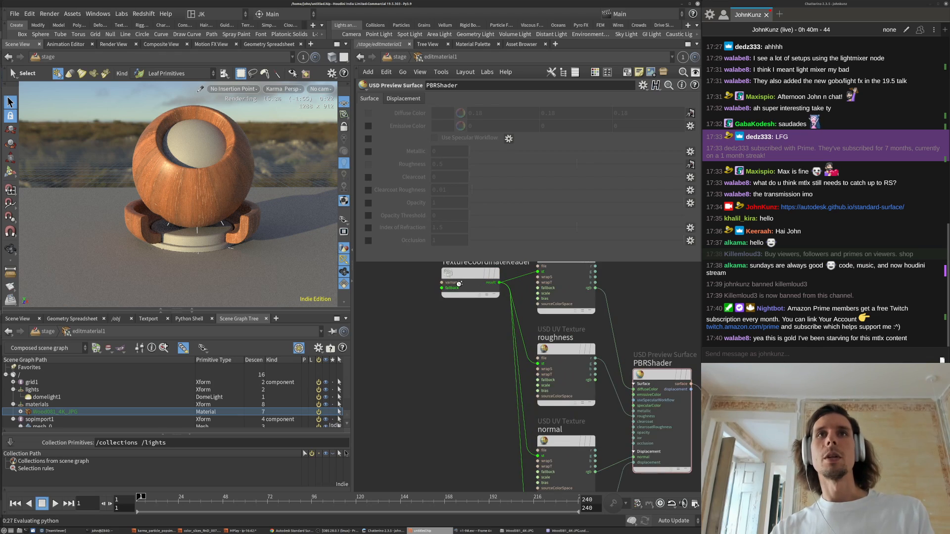
scroll(462, 333, down, 4)
scroll(588, 301, up, 2)
scroll(587, 300, up, 1)
middle_drag(587, 301, 558, 343)
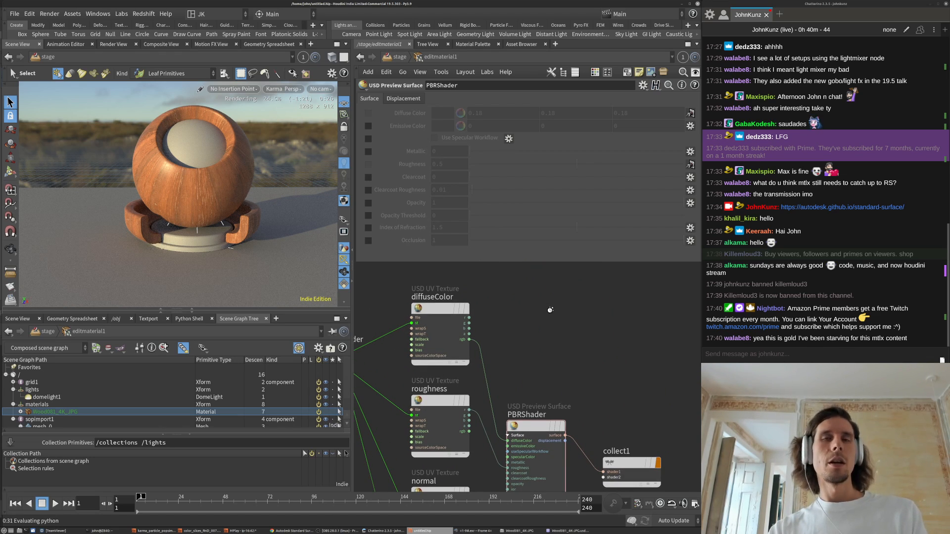
- Add a MtlX Color Correct node and insert it between the diffuseColor texture and PBRShader's diffuseColor input
click(419, 307)
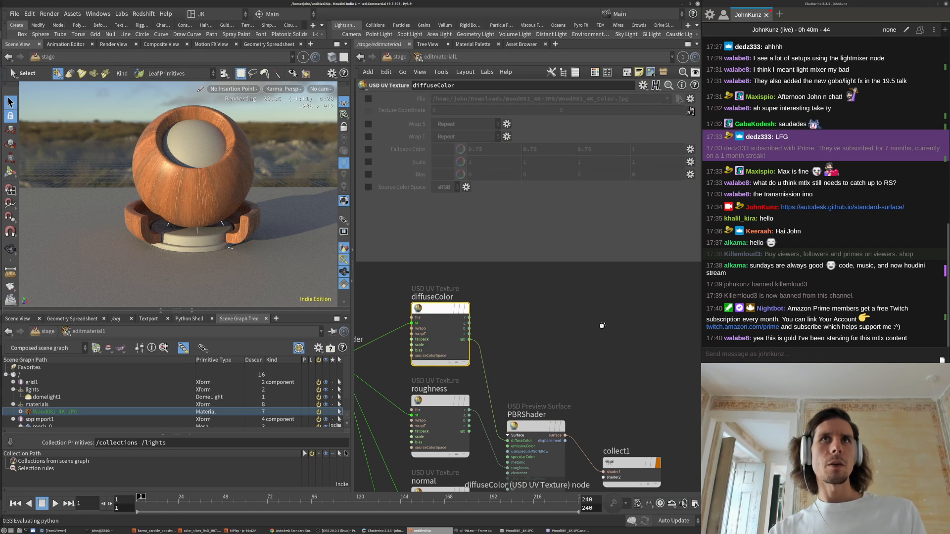
key(Tab)
text(colo)
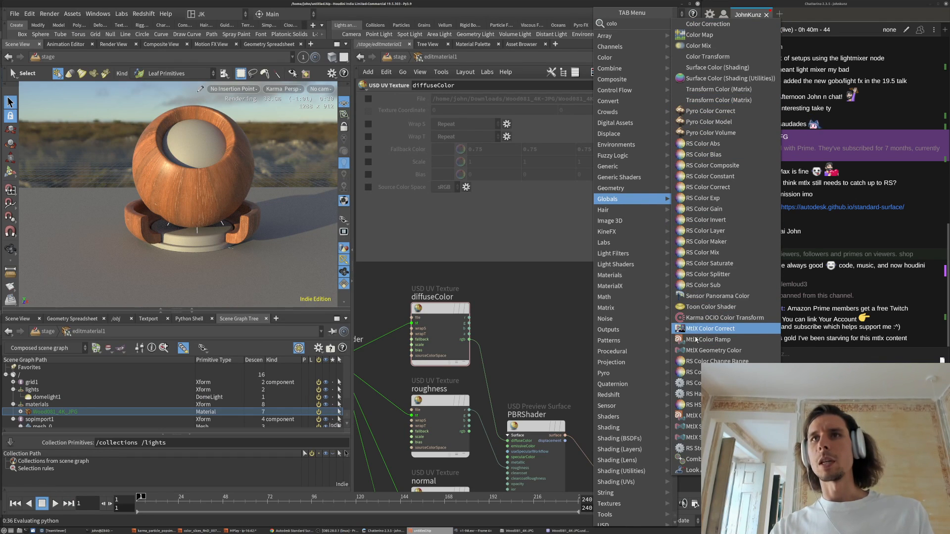
click(714, 336)
click(552, 343)
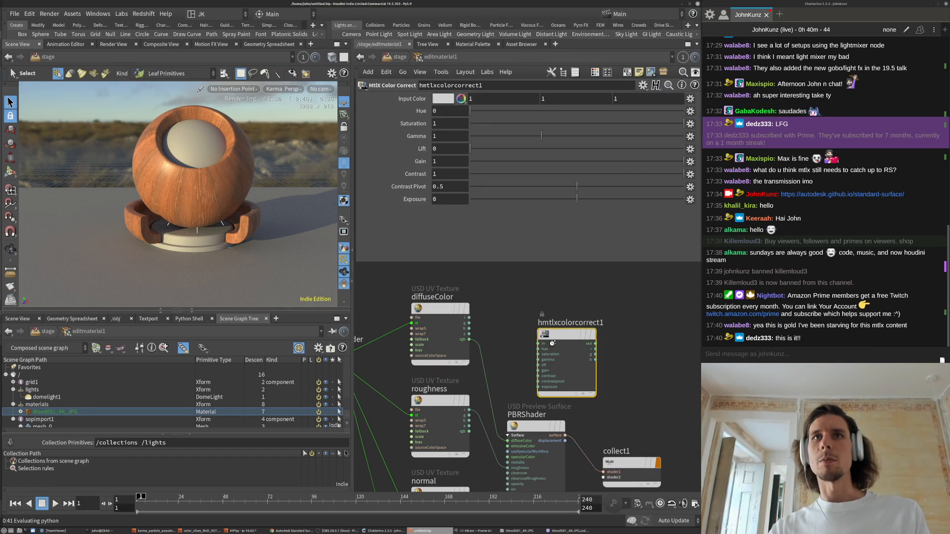
drag(553, 343, 488, 363)
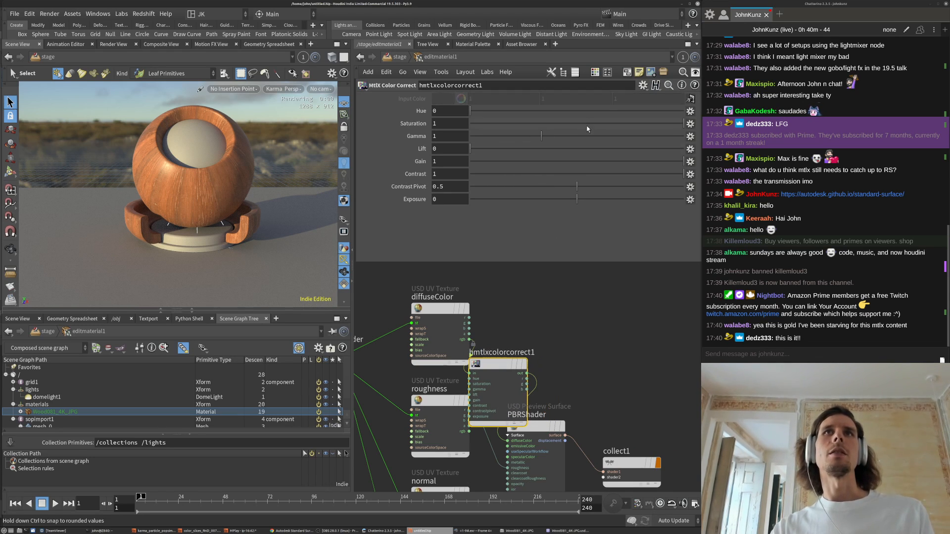
- Try hue values of 0.078 and -0.05 on the MtlX Color Correct node, and settle on -0.005
drag(488, 110, 483, 115)
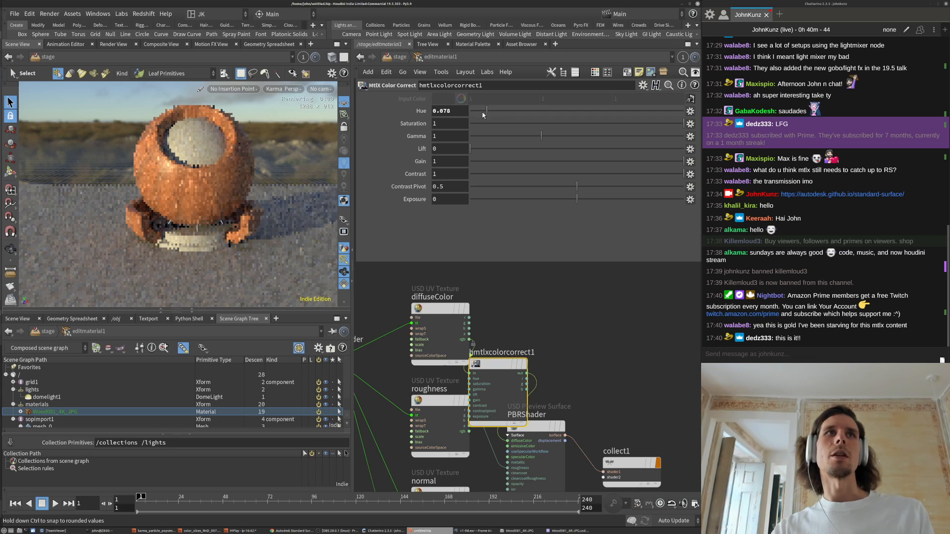
double_click(445, 111)
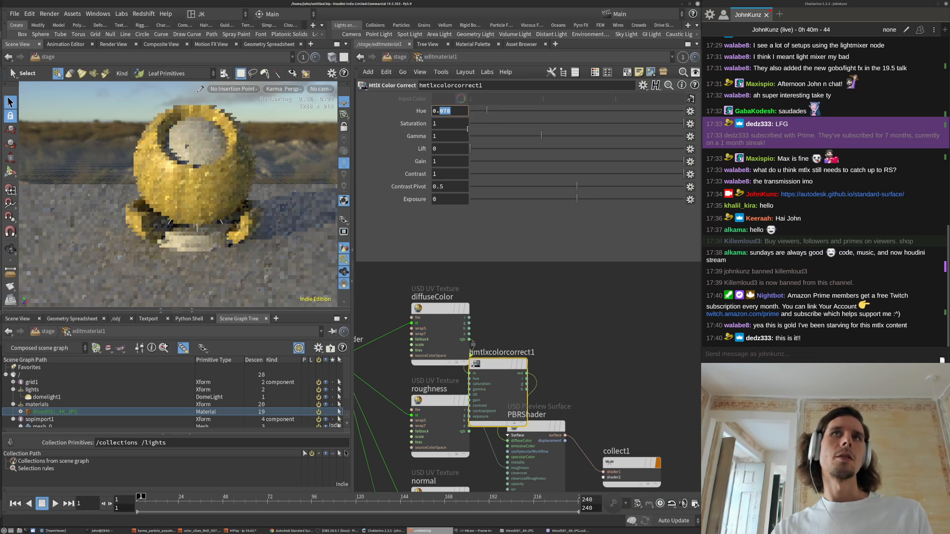
key(BackSpace)
key(BackSpace)
key(BackSpace)
text(-0.05)
key(Return)
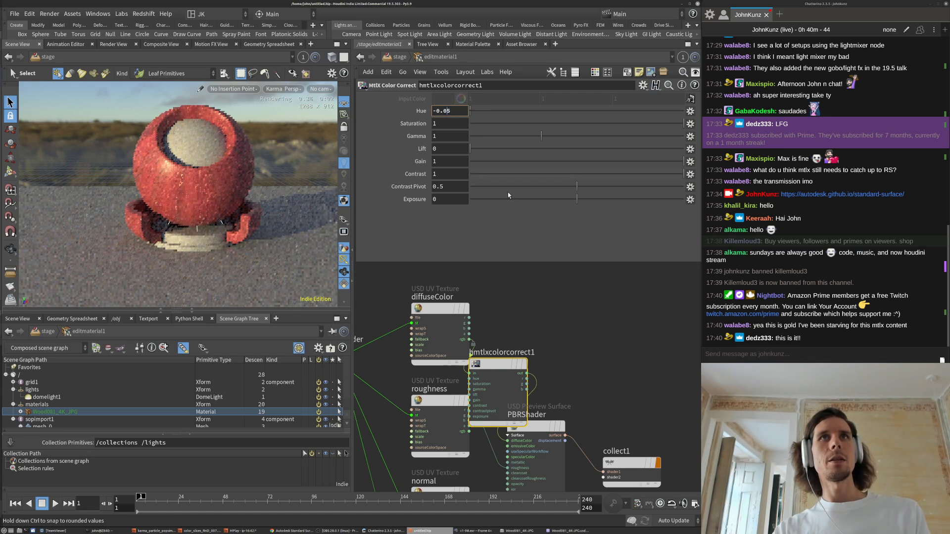
text(0)
key(Return)
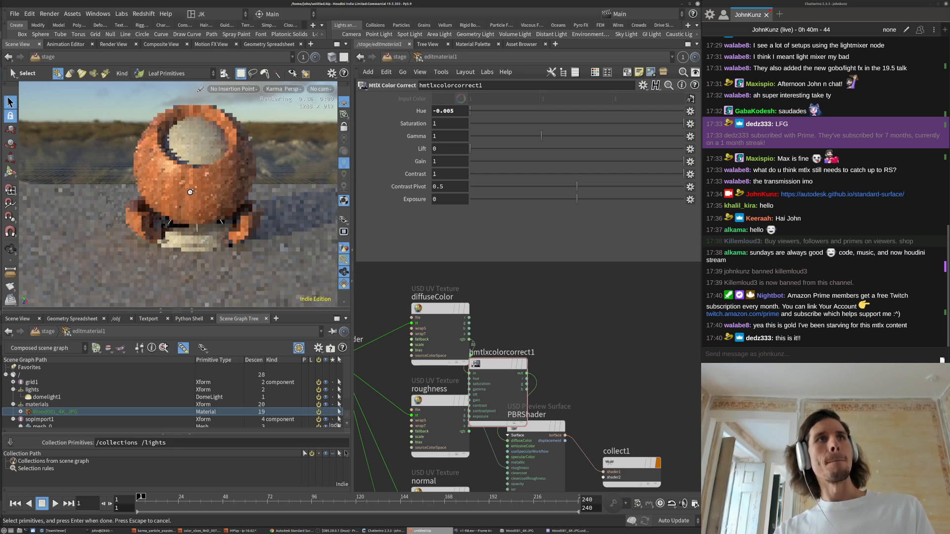
- Set the MtlX Color Correct node's saturation to 1.2 and gamma to .75
click(444, 127)
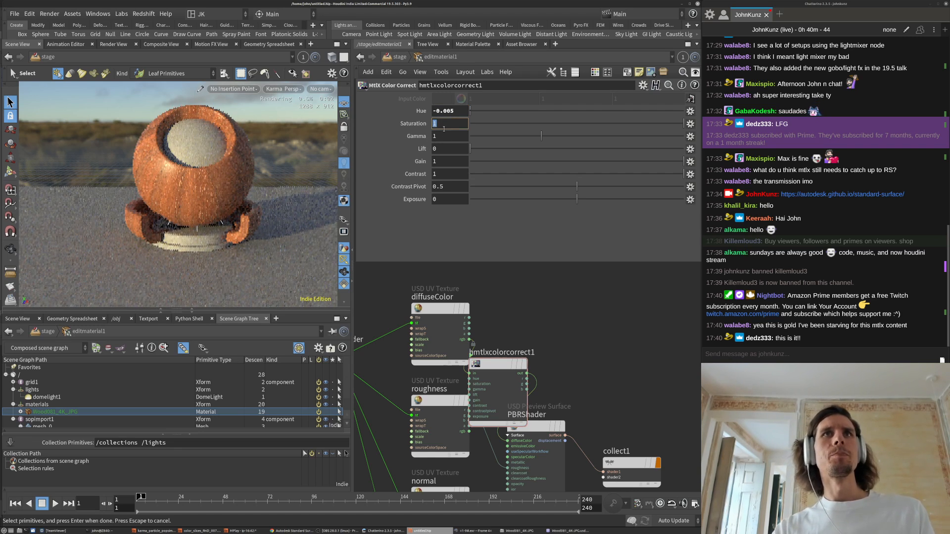
text(.2)
key(Return)
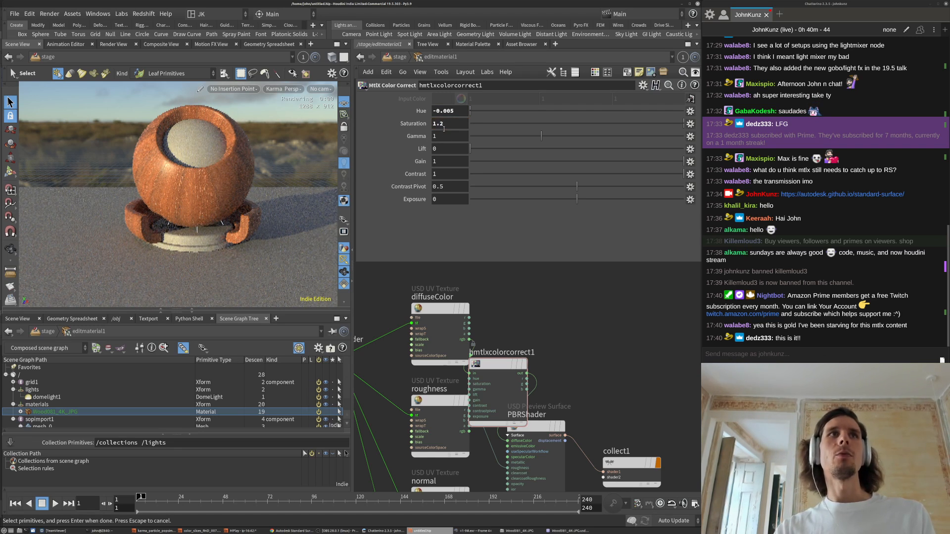
click(451, 135)
text(.75)
key(Return)
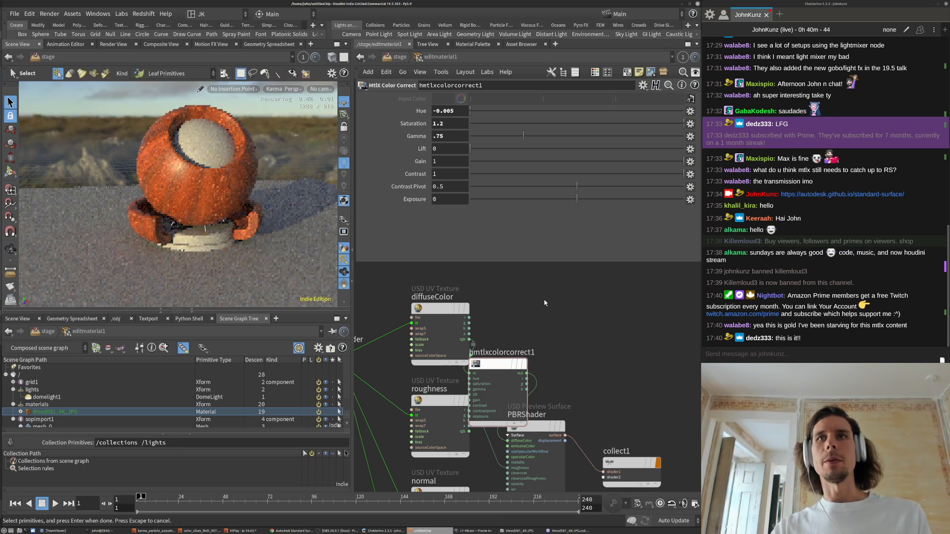
- Move the MtlX Color Correct node clear of its neighbours above PBRShader and toggle its bypass, leaving the node bypassed
drag(483, 364, 538, 298)
scroll(584, 289, up, 2)
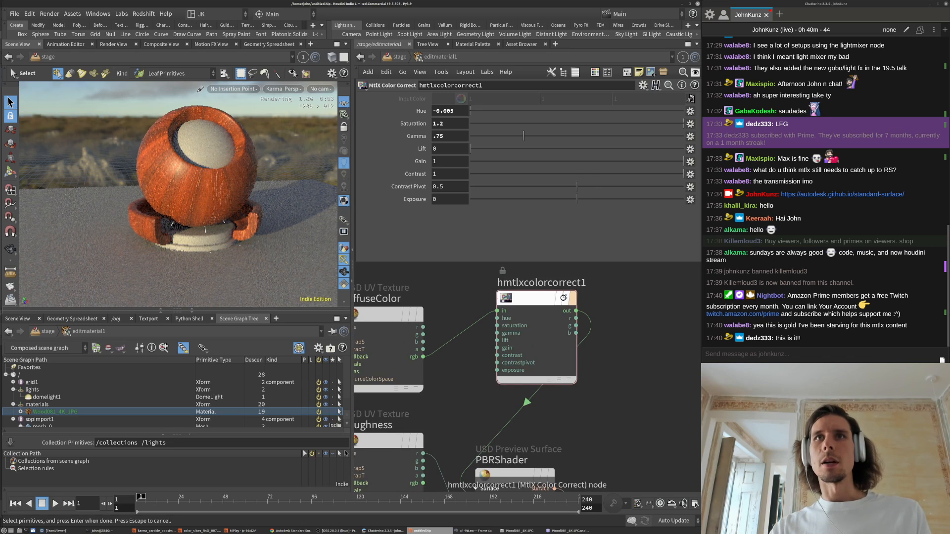
click(566, 298)
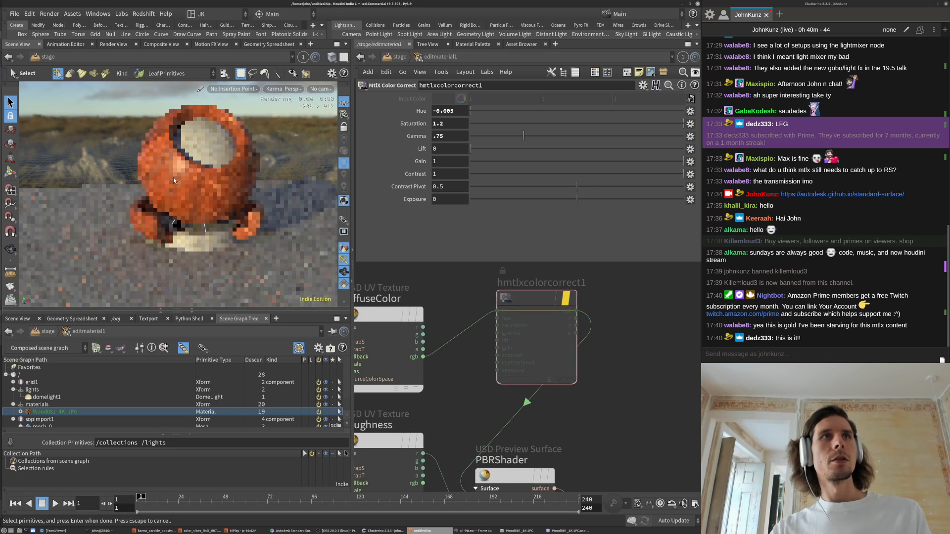
click(566, 299)
click(565, 298)
middle_drag(469, 421, 479, 380)
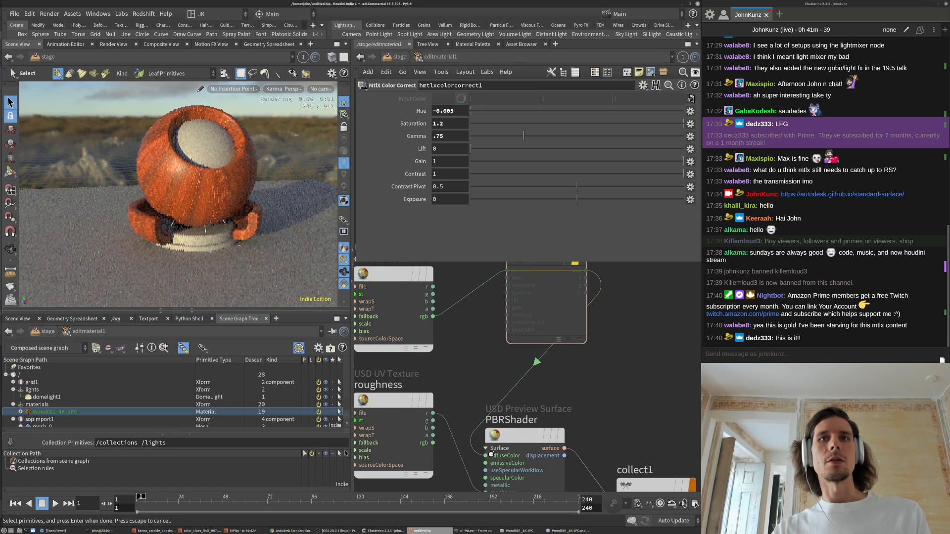
- Wire the diffuseColor texture directly into PBRShader's diffuseColor input, then reconnect hmtlxcolorcorrect1 between them and turn off its bypass
drag(428, 312, 485, 456)
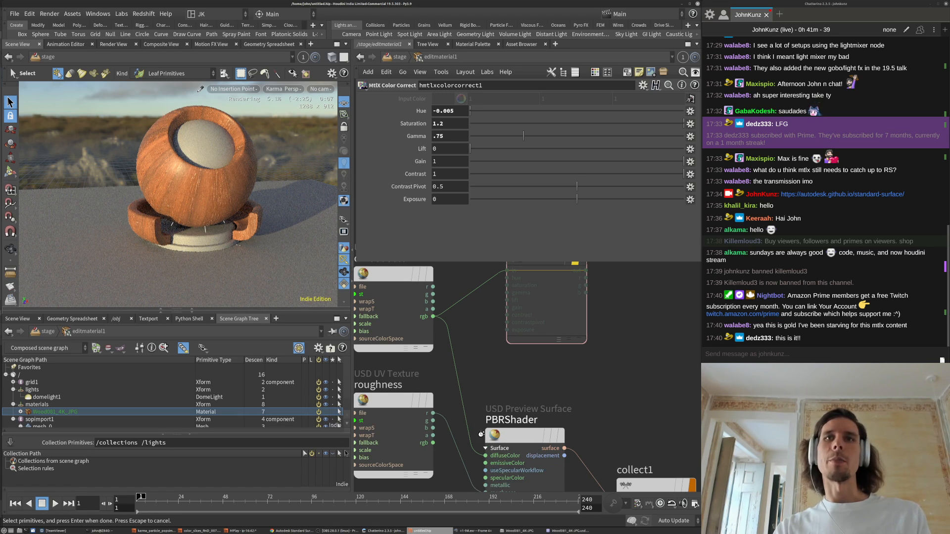
scroll(479, 440, down, 2)
click(485, 450)
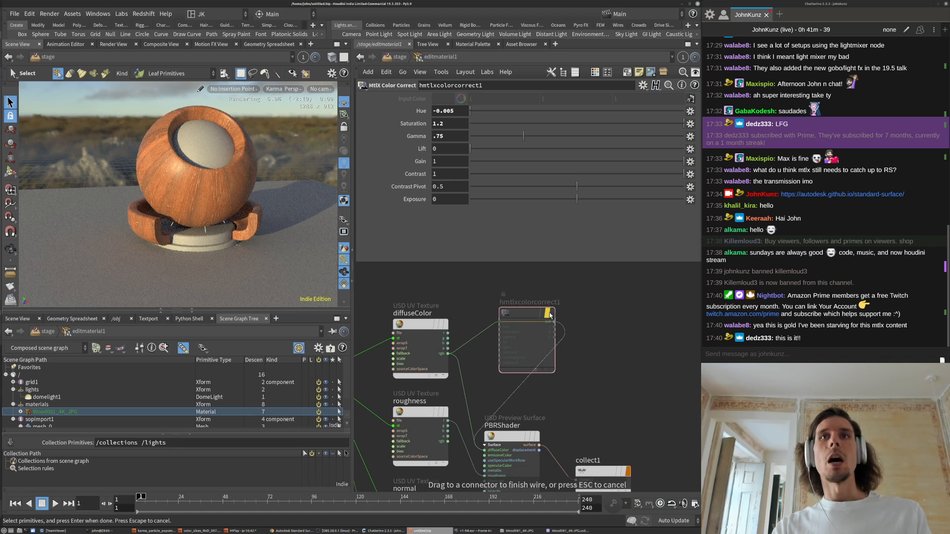
click(551, 318)
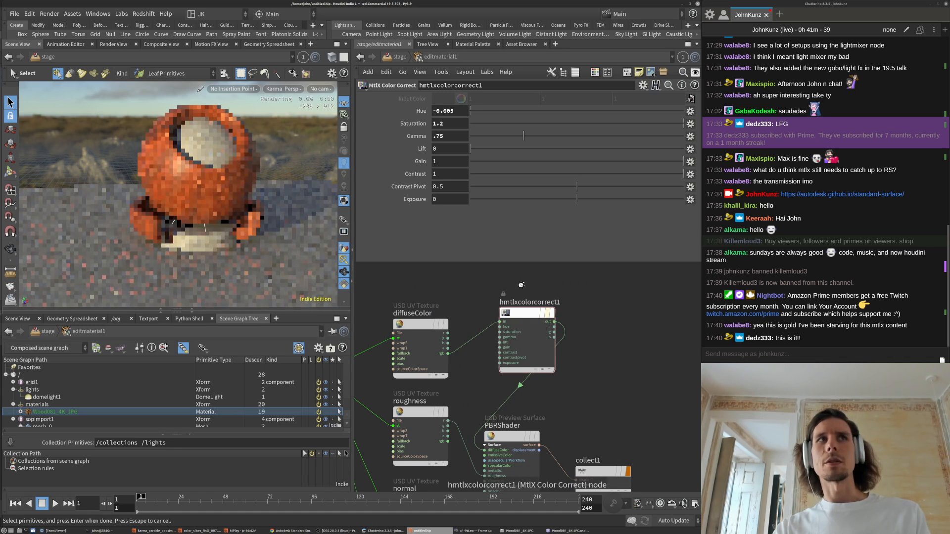
- Place hmtlxcolorcorrect1 beside the diffuseColor texture and move PBRShader and collect1 farther away from the texture nodes
scroll(545, 314, up, 2)
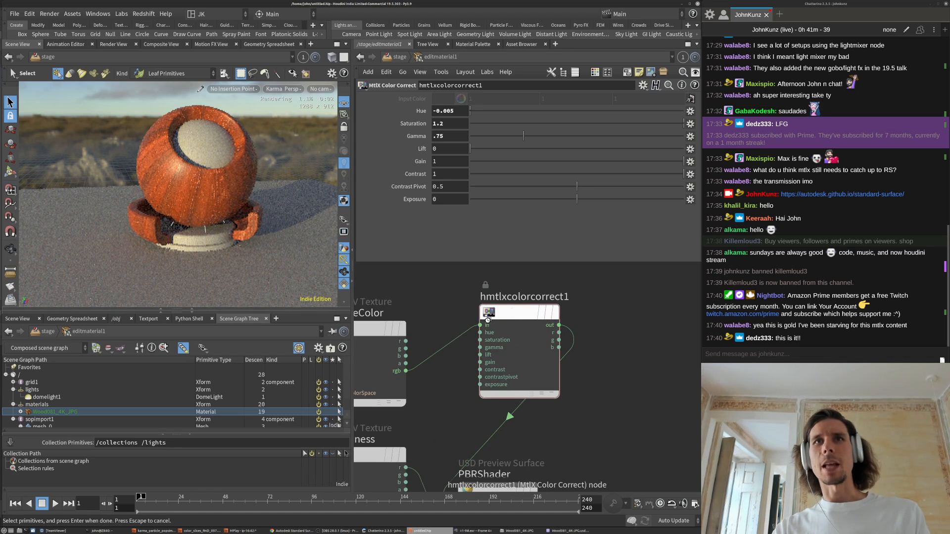
drag(514, 325, 479, 338)
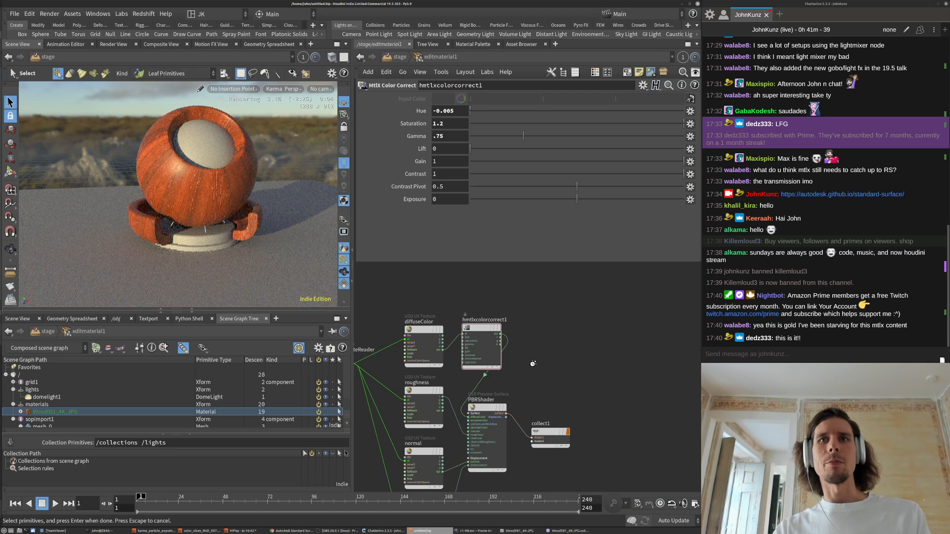
middle_drag(533, 363, 541, 319)
drag(562, 392, 645, 371)
drag(500, 369, 580, 376)
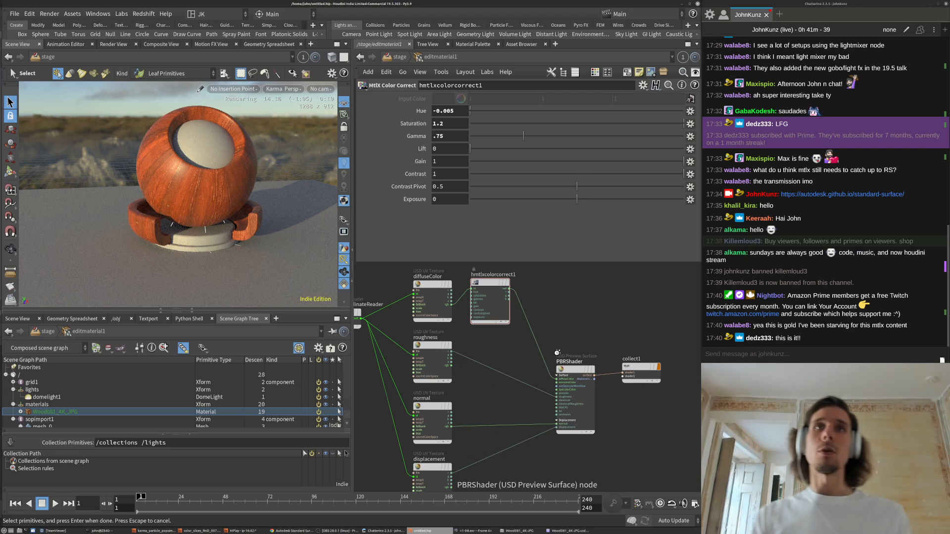
- Look over the roughness, normal and displacement texture nodes and show the normal texture's parameters
middle_drag(505, 389, 588, 384)
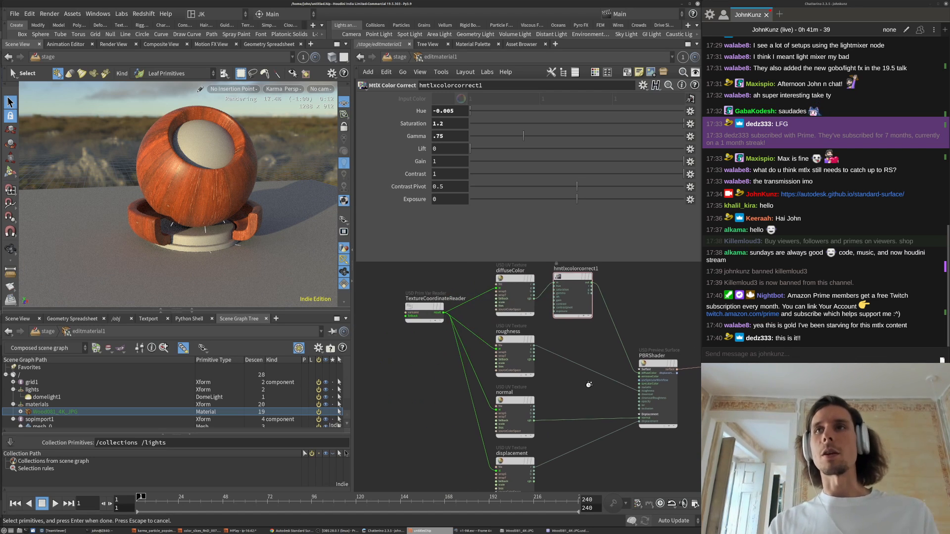
middle_drag(496, 340, 494, 337)
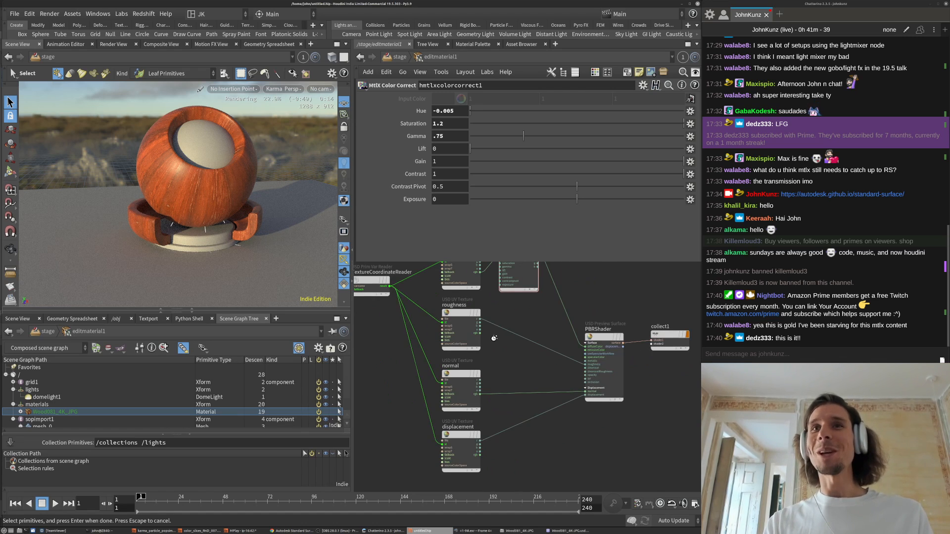
scroll(490, 316, up, 2)
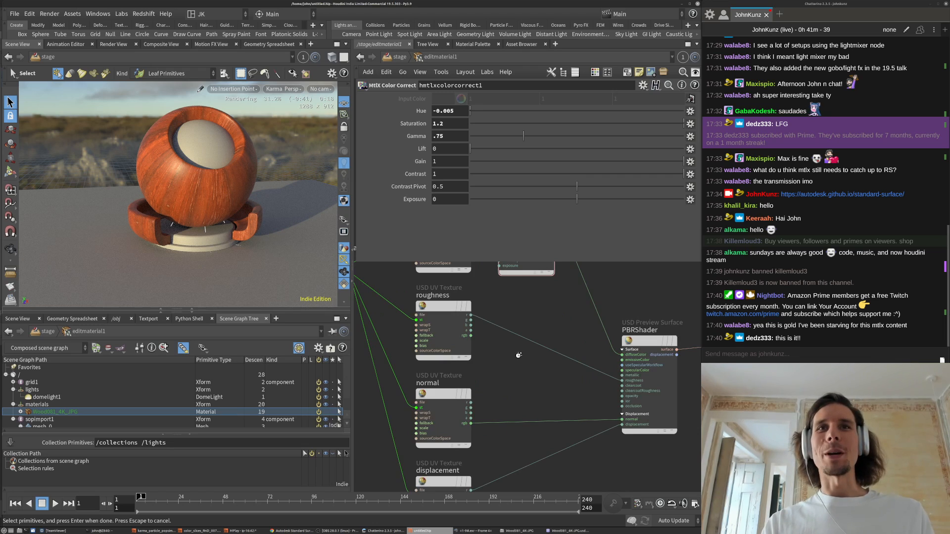
click(429, 396)
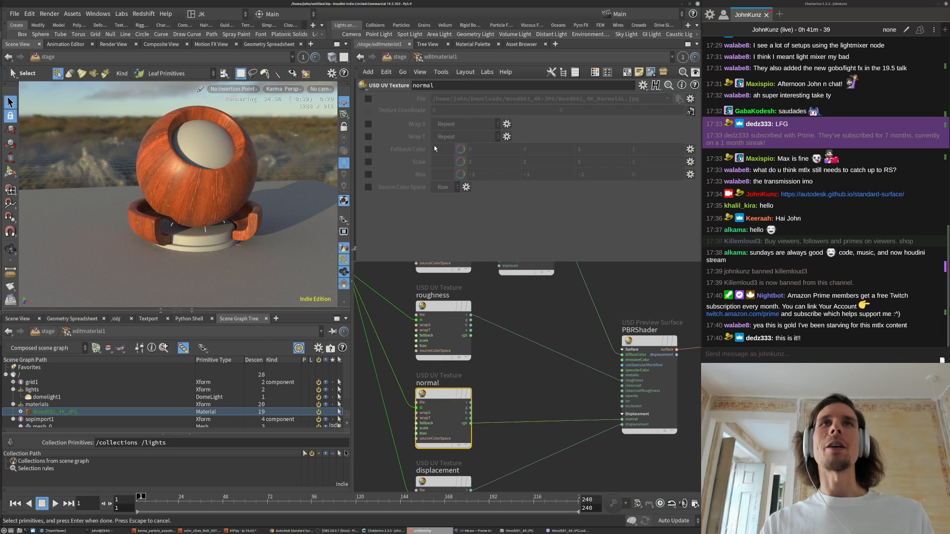
middle_drag(508, 403, 501, 374)
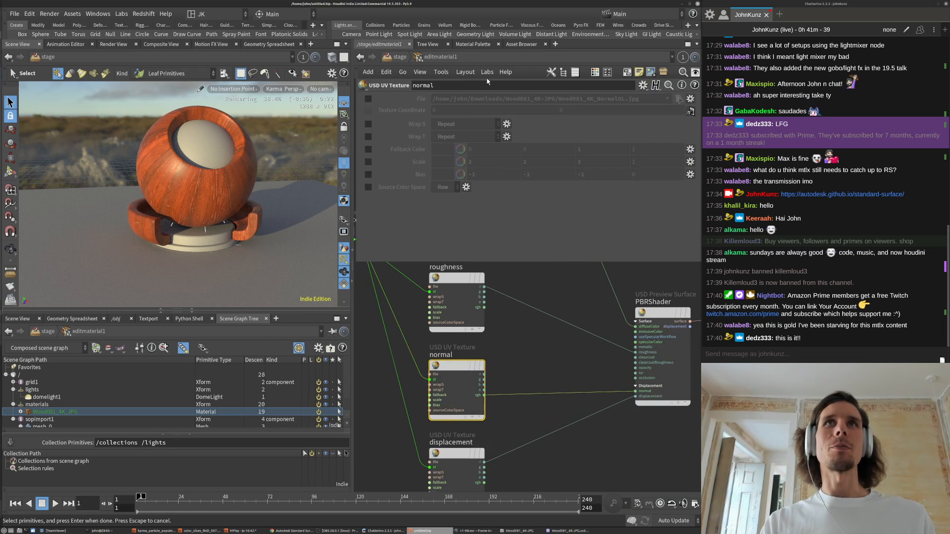
- Return to the stage network, move editmaterial1 off to the side of the node chain and bypass it
click(399, 58)
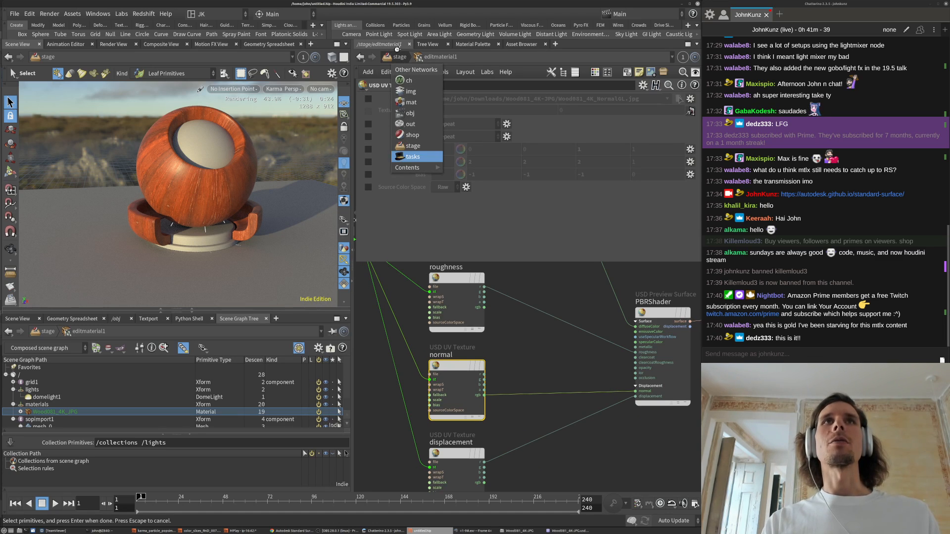
click(413, 146)
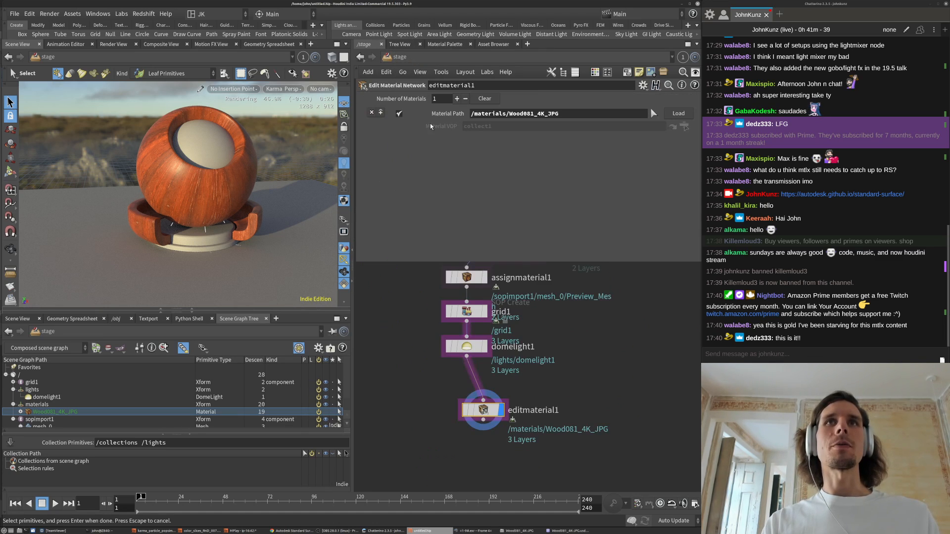
drag(490, 408, 659, 405)
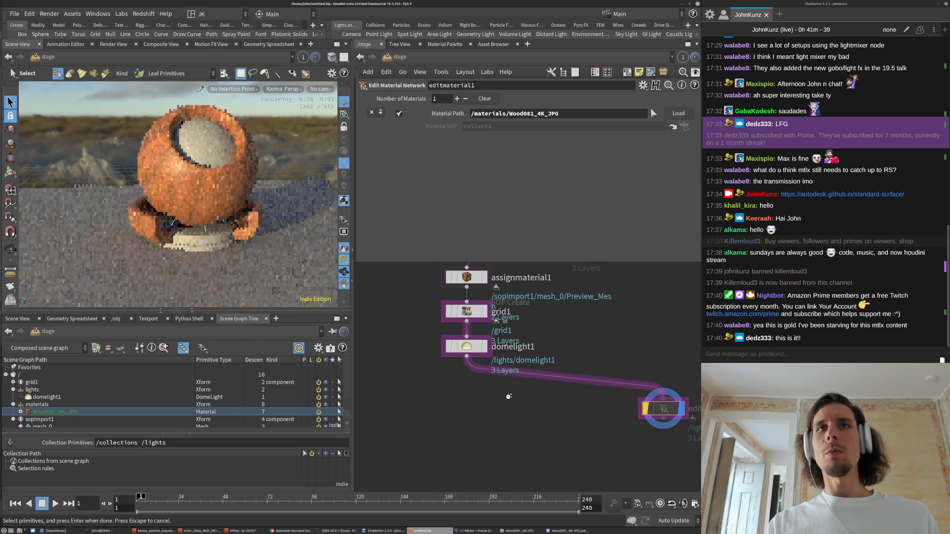
key(Tab)
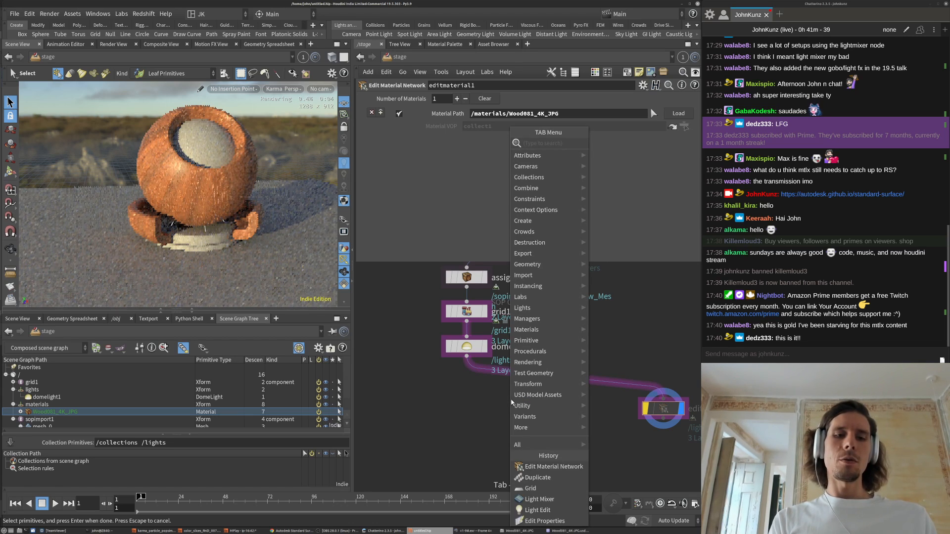
text(e)
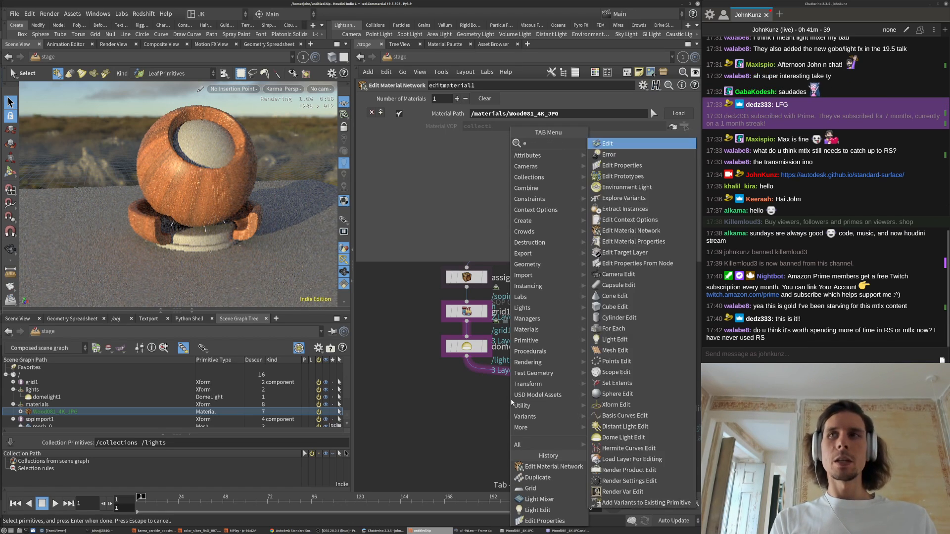
key(Escape)
key(d)
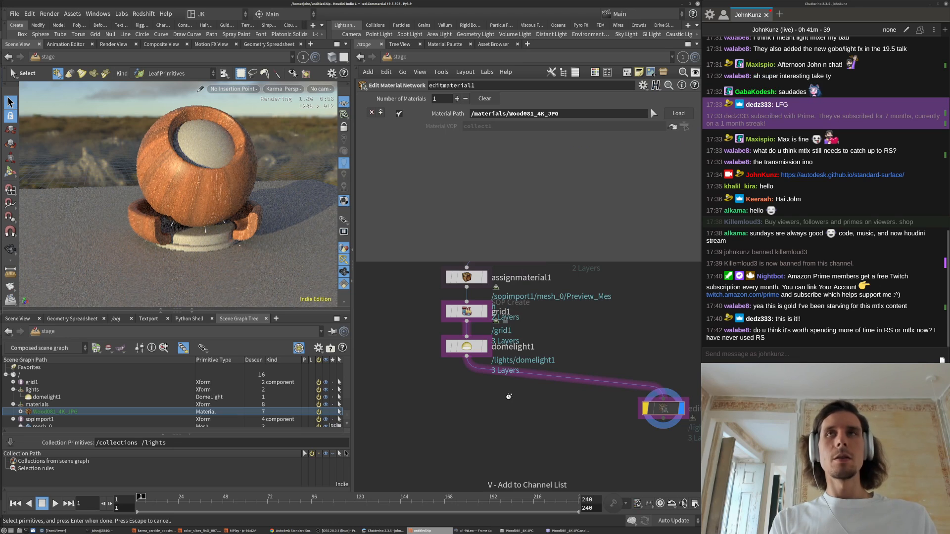
key(i)
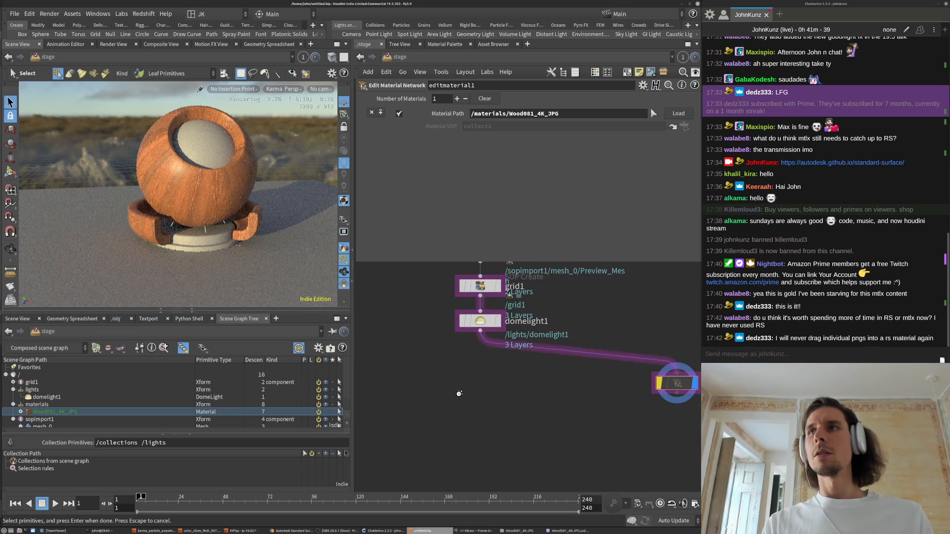
key(Tab)
text(var)
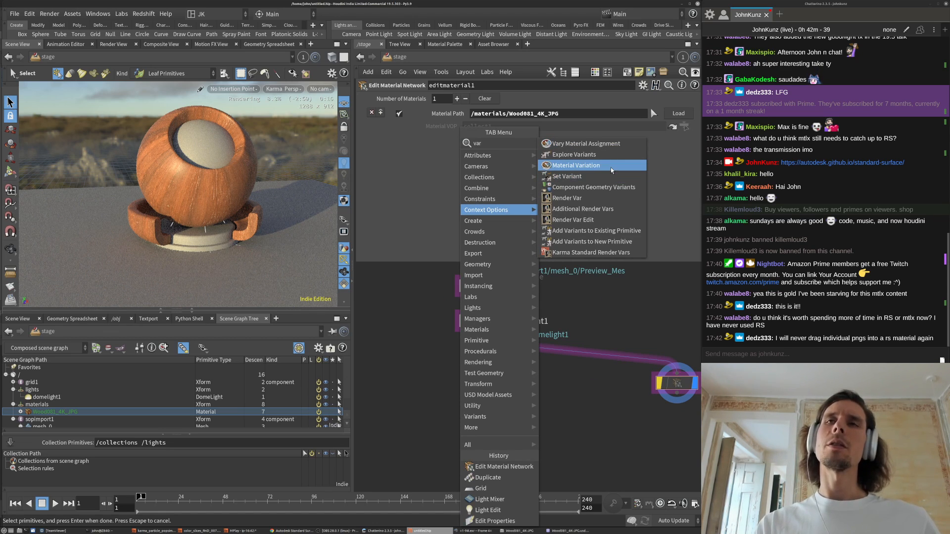
click(595, 420)
middle_drag(596, 404, 451, 416)
- Search the node list for "var" and place a Material Variation node below domelight1
key(Tab)
mouse_move(455, 417)
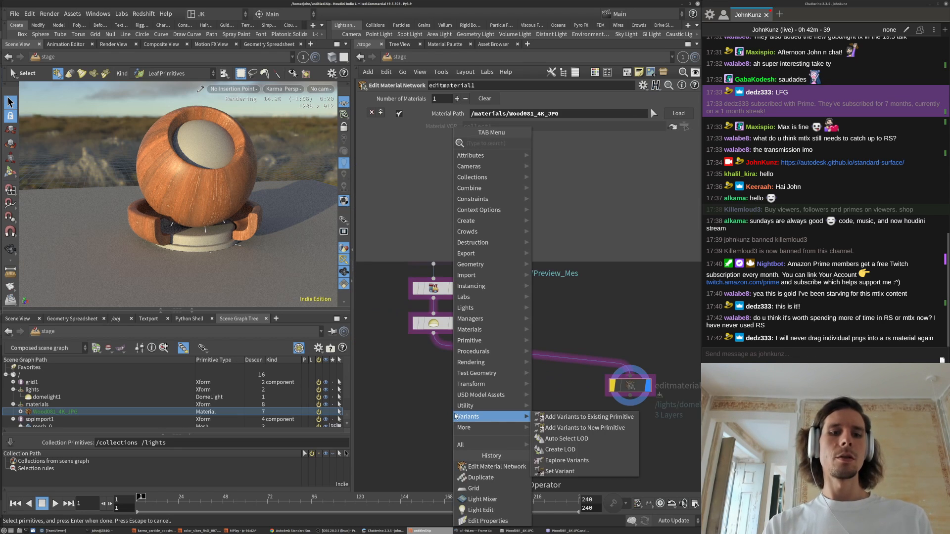
text(var)
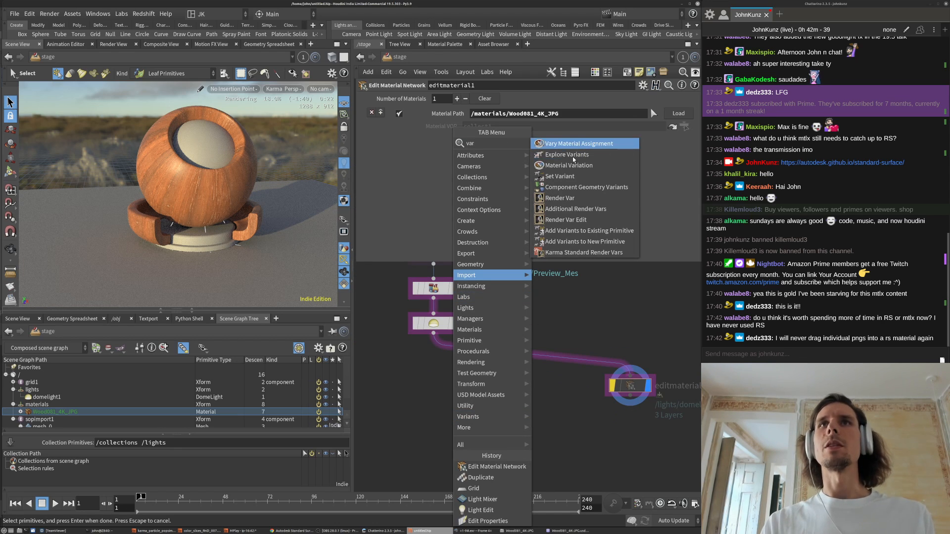
click(574, 165)
click(428, 438)
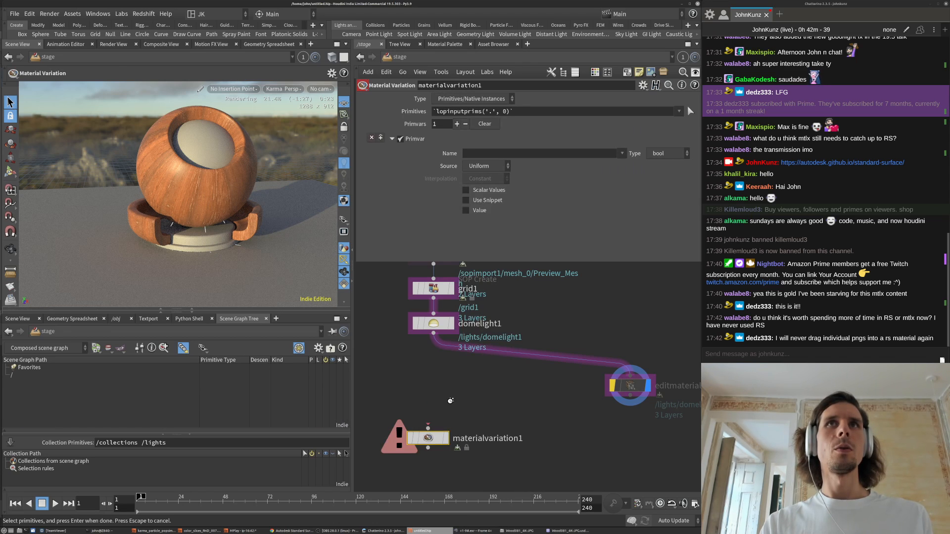
- Connect domelight1's output to materialvariation1's input and make materialvariation1 the displayed node
click(489, 393)
middle_drag(488, 394, 511, 374)
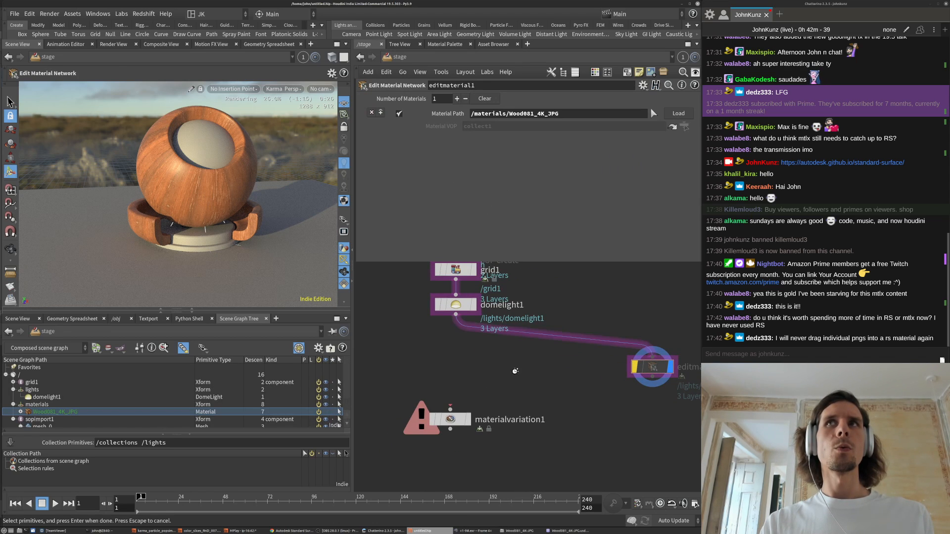
click(457, 420)
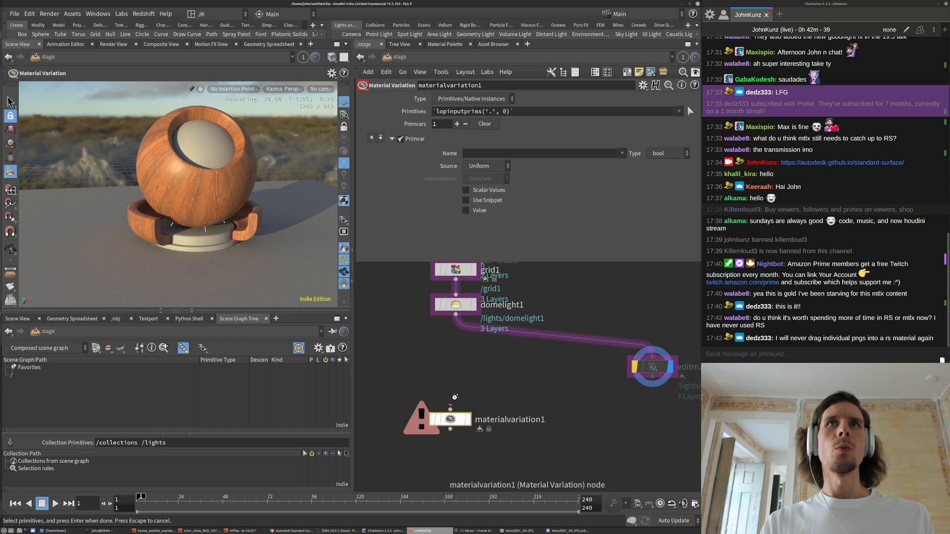
click(450, 408)
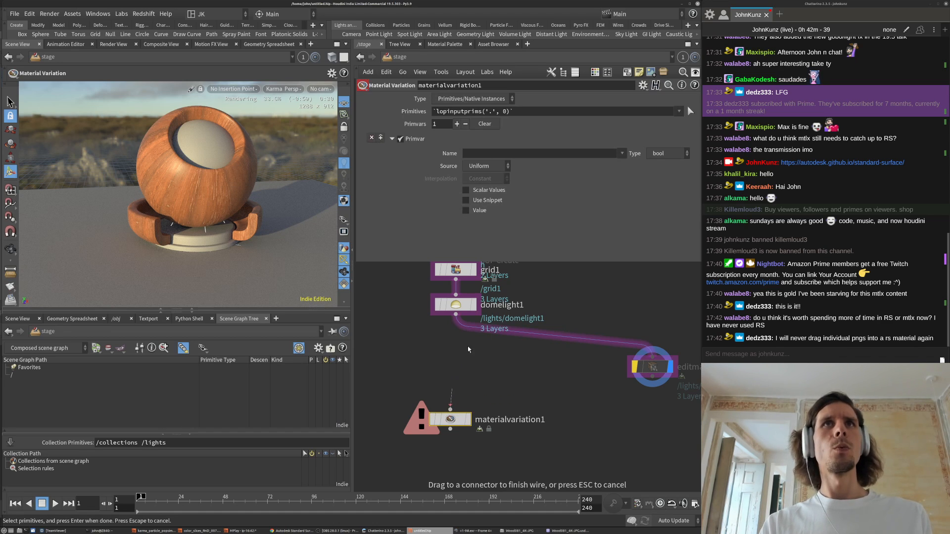
click(471, 328)
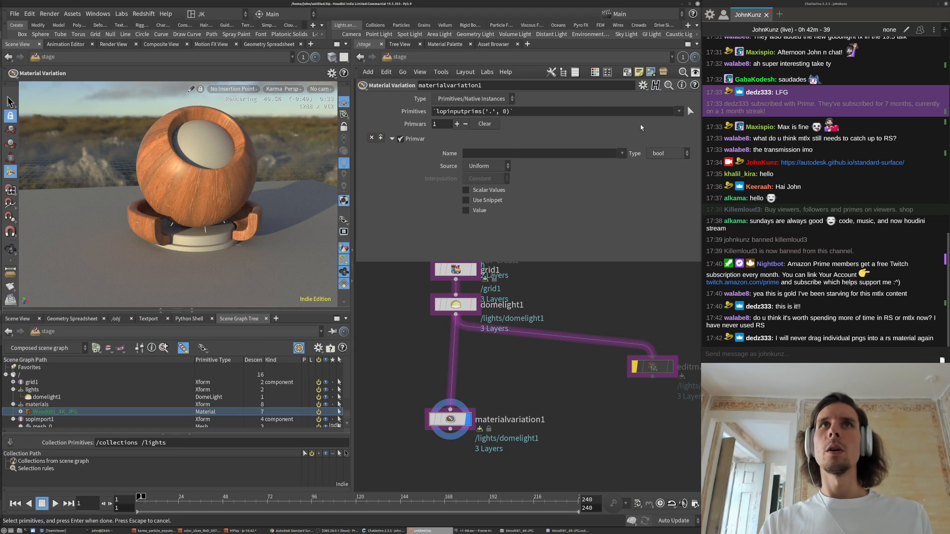
- Replace the Material Variation node's Primitives expression with /materials/Wood081_4K_JPG from the scene graph
click(540, 113)
key(ctrl+a)
key(BackSpace)
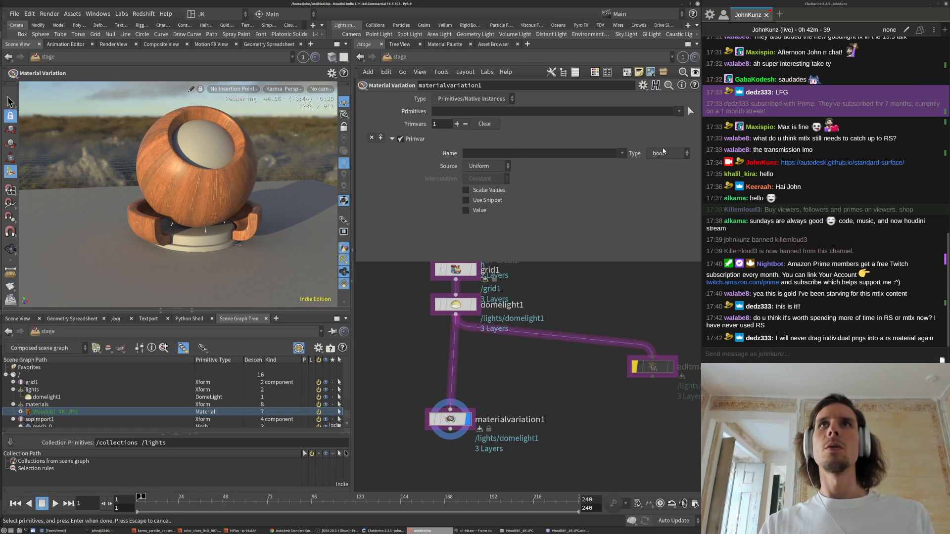
click(680, 112)
click(618, 218)
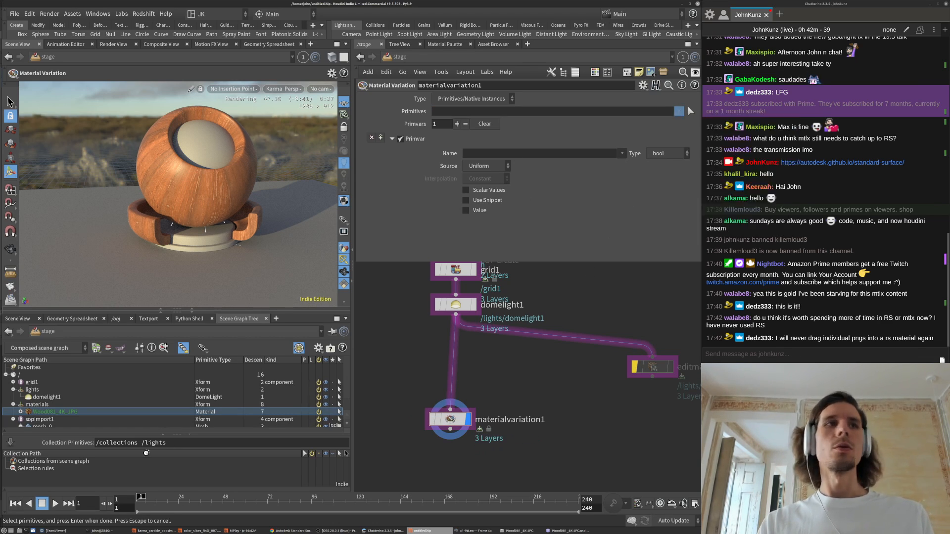
drag(67, 411, 453, 111)
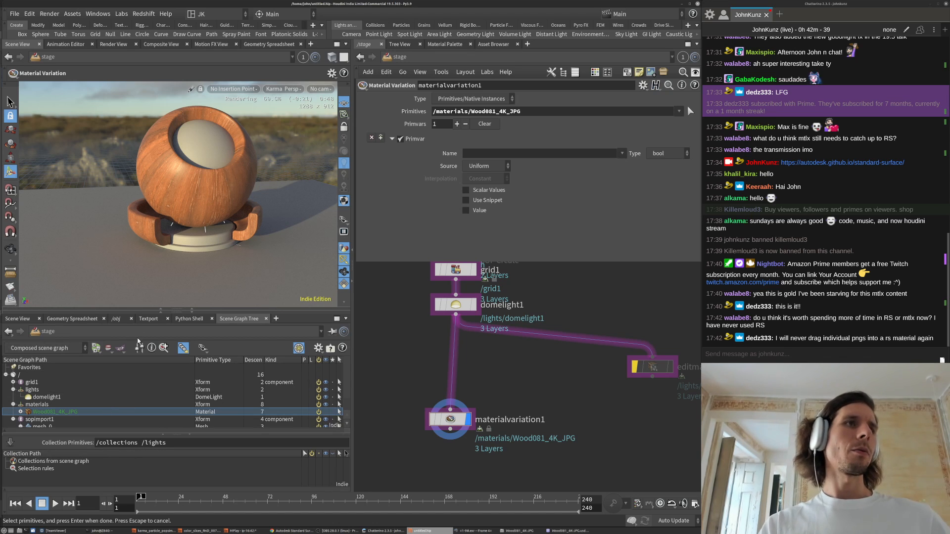
- Open a Scene Graph Details pane alongside the Scene Graph Tree
click(276, 319)
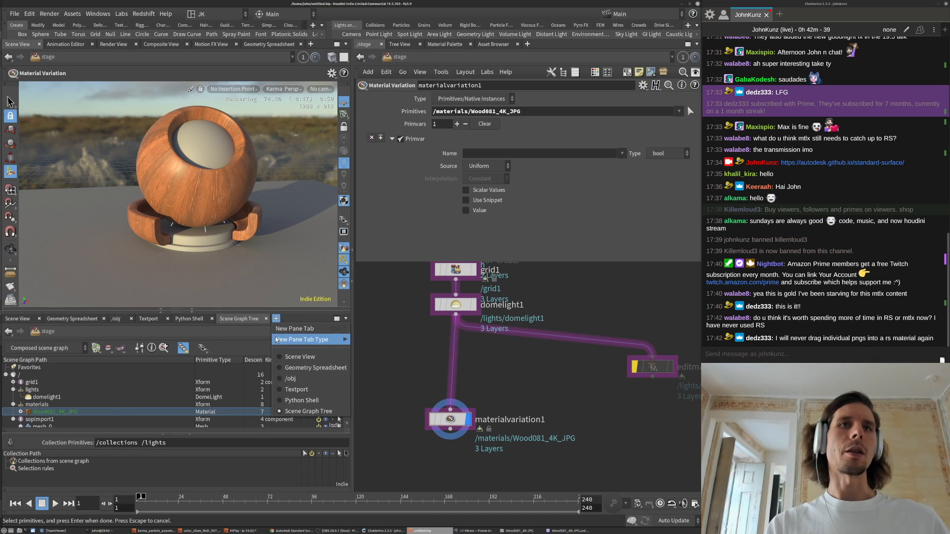
mouse_move(275, 340)
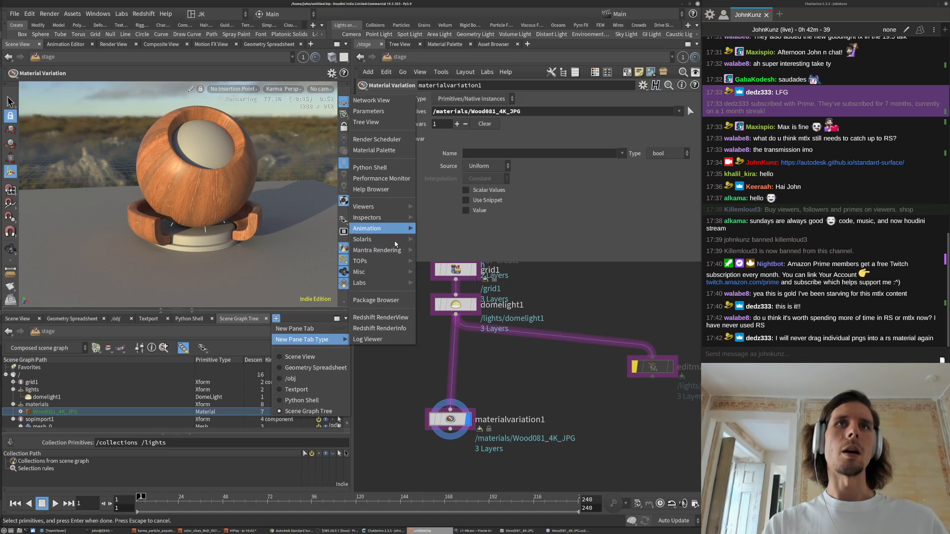
mouse_move(396, 240)
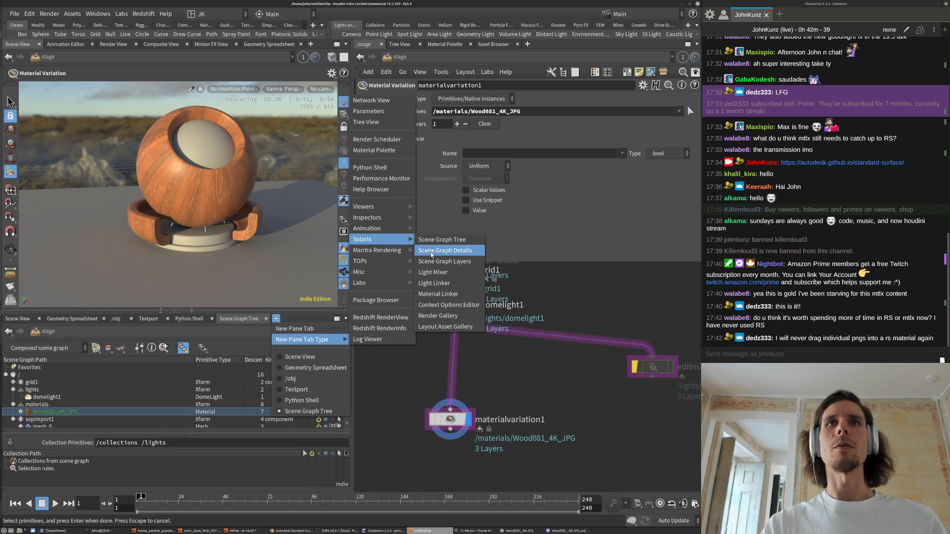
click(432, 254)
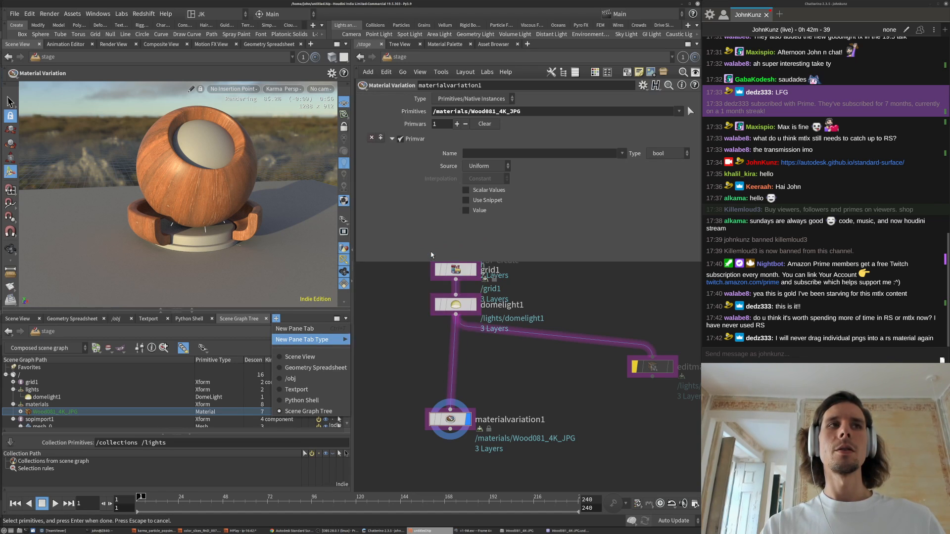
- Widen the scene graph details' attribute list and expand the Wood081 material's output down to its connected shader's attributes
click(17, 388)
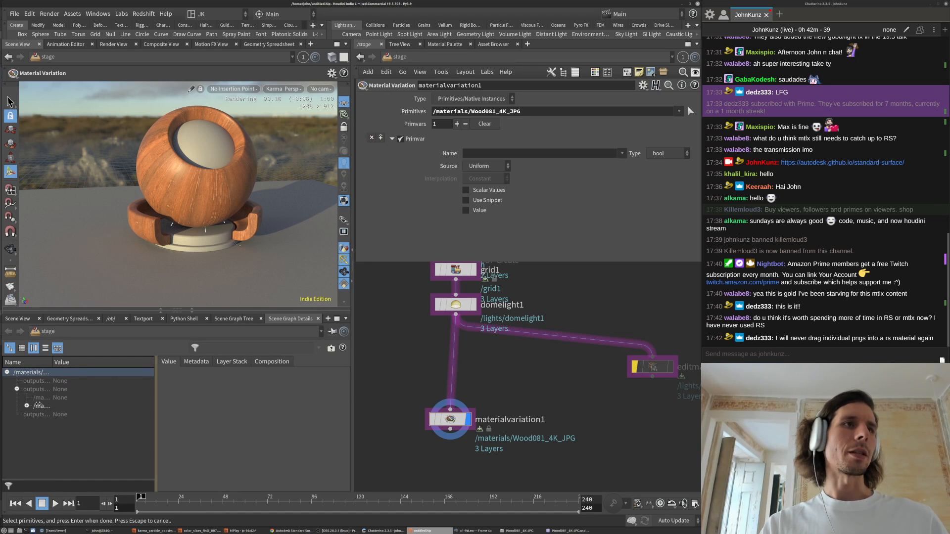
drag(155, 394, 272, 395)
click(27, 405)
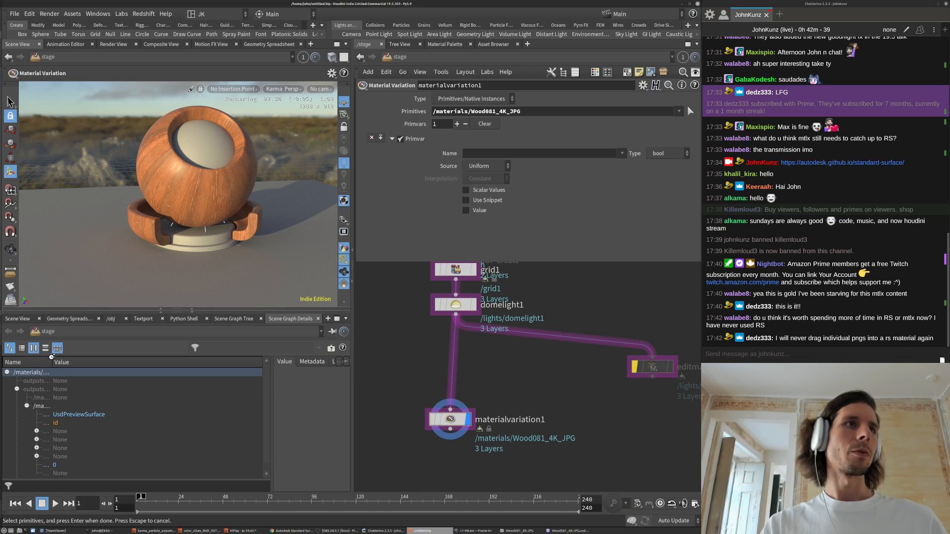
- Widen the Name column of the scene graph details and look over the attributes of the Wood081 material's surface shader
drag(52, 362, 144, 361)
scroll(141, 452, down, 1)
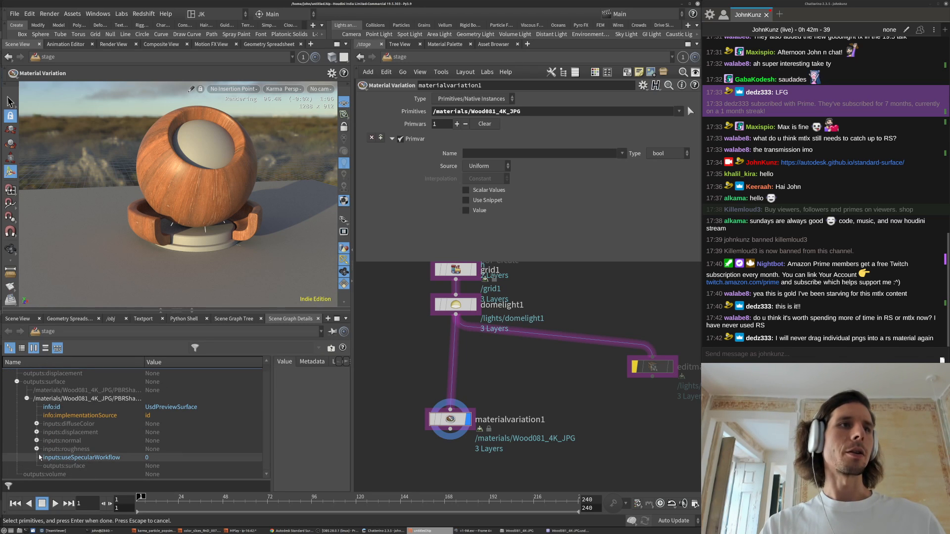
scroll(38, 449, up, 1)
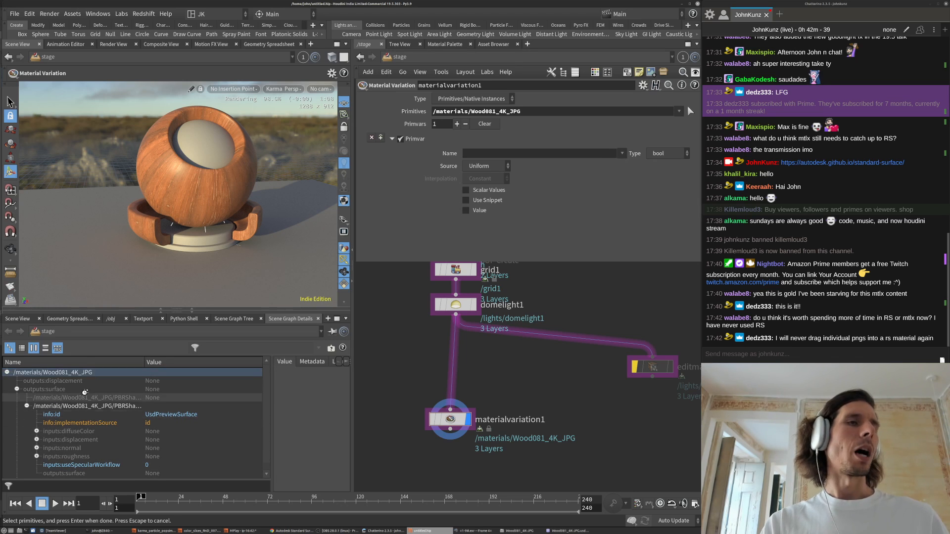
scroll(118, 412, down, 1)
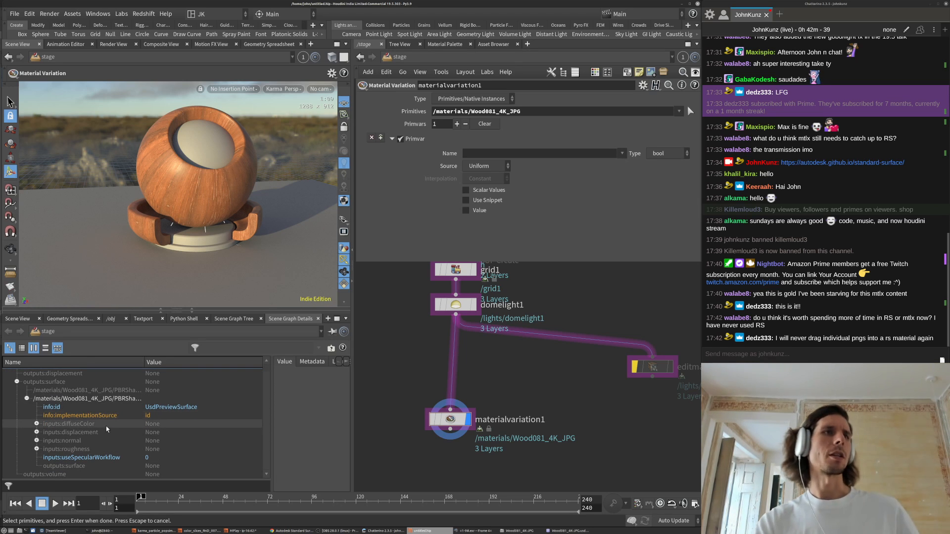
scroll(98, 425, up, 1)
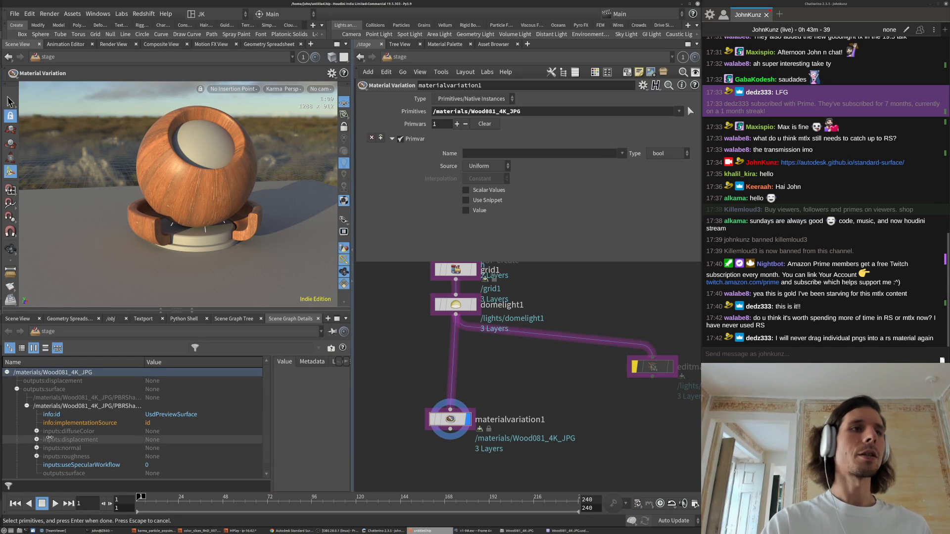
- Expand the shader's diffuseColor input down to its connected texture shader and examine the texture's file, color space and wrap attributes
scroll(89, 438, down, 1)
click(36, 424)
double_click(66, 441)
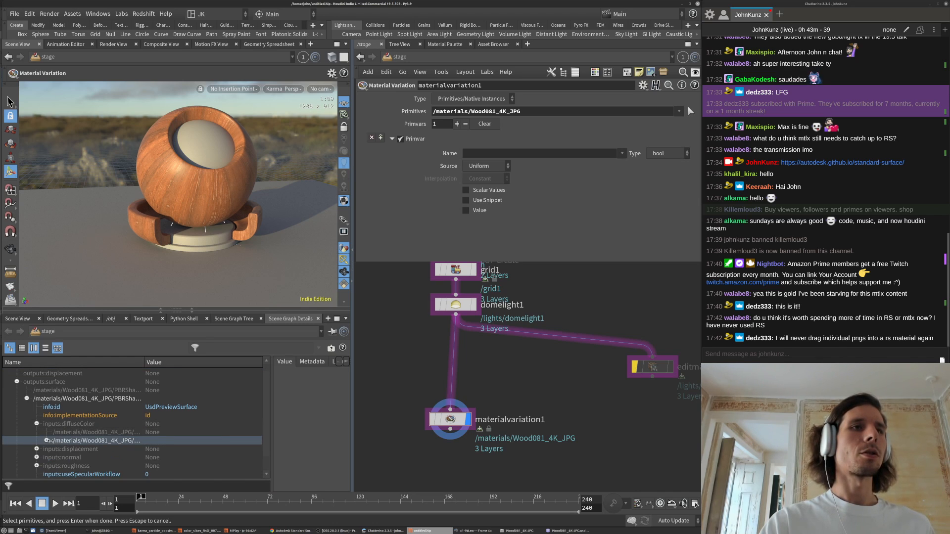
scroll(102, 419, down, 5)
scroll(102, 420, up, 5)
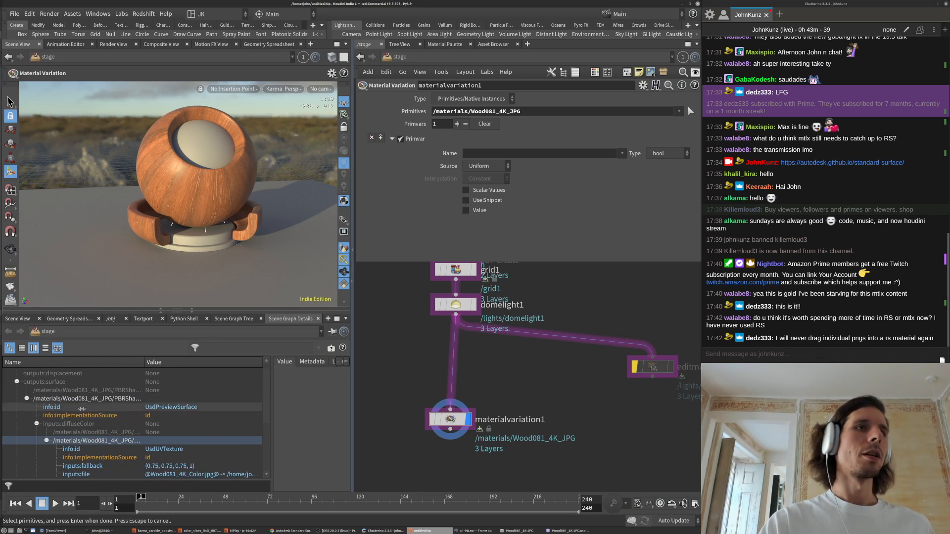
click(126, 421)
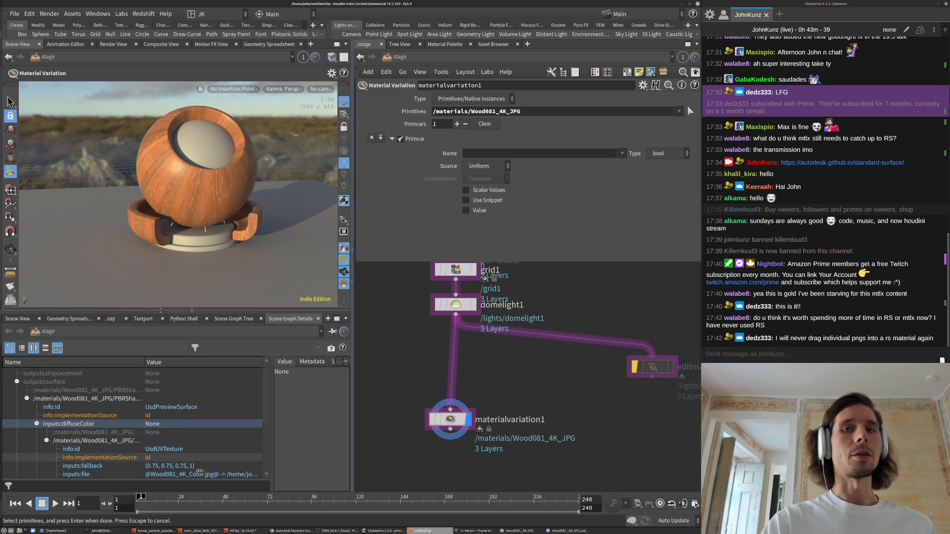
scroll(66, 445, down, 3)
scroll(65, 439, down, 1)
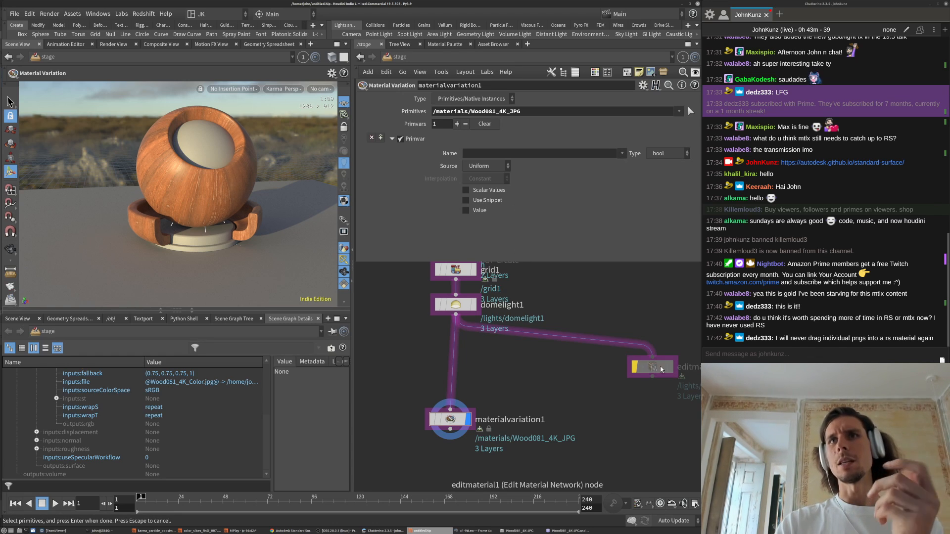
- Look inside editmaterial1's shader network, return to the stage level and view the node chain
double_click(664, 369)
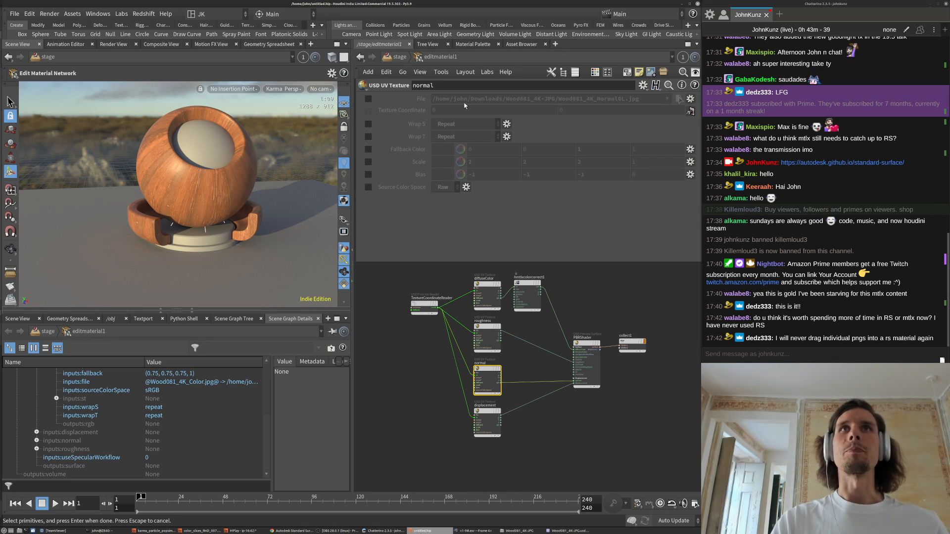
click(398, 56)
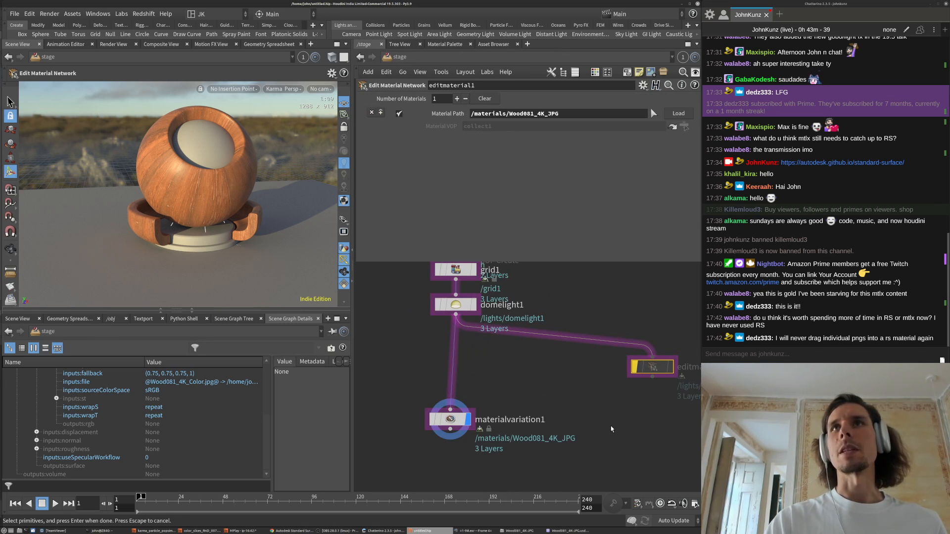
scroll(530, 373, down, 3)
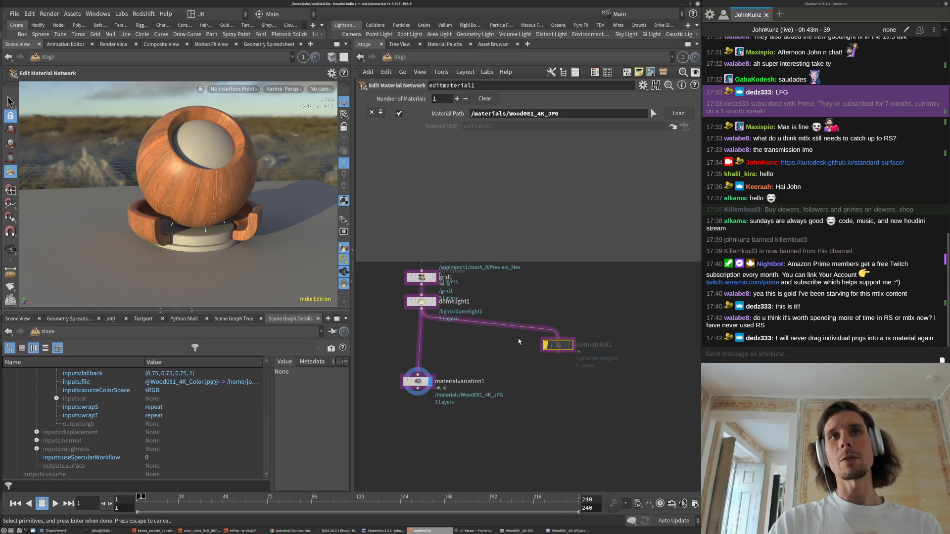
scroll(560, 416, down, 2)
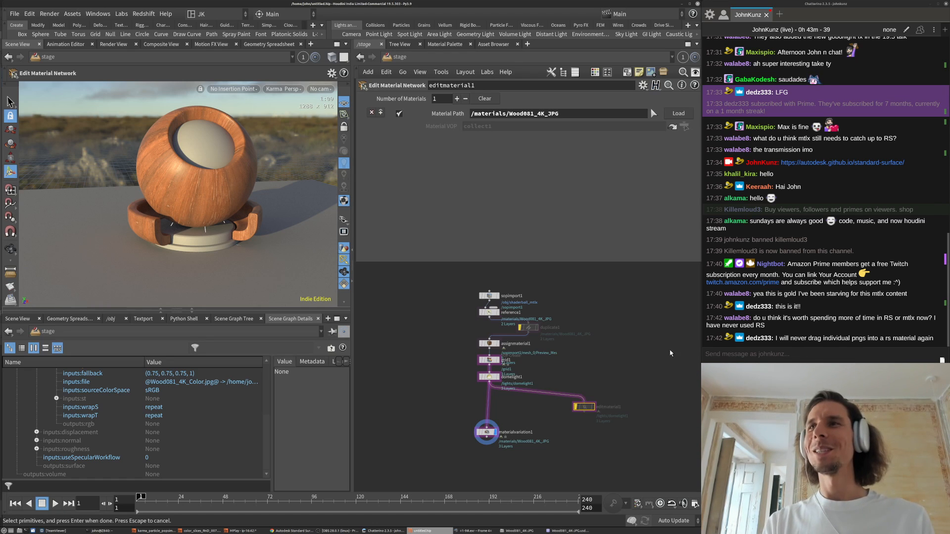
scroll(533, 379, down, 2)
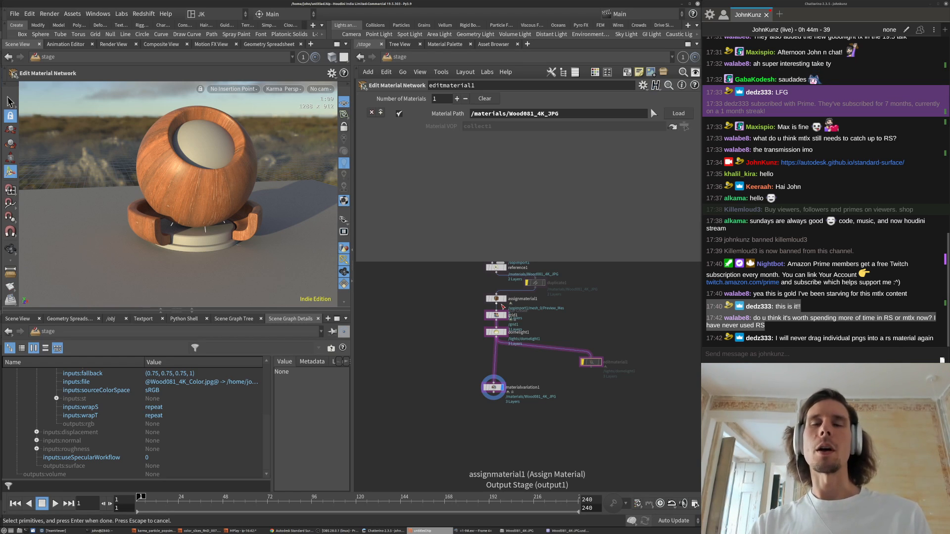
- Show the Scene Graph Tree in place of the details and enlarge the viewport pane above it
scroll(468, 340, up, 2)
click(234, 318)
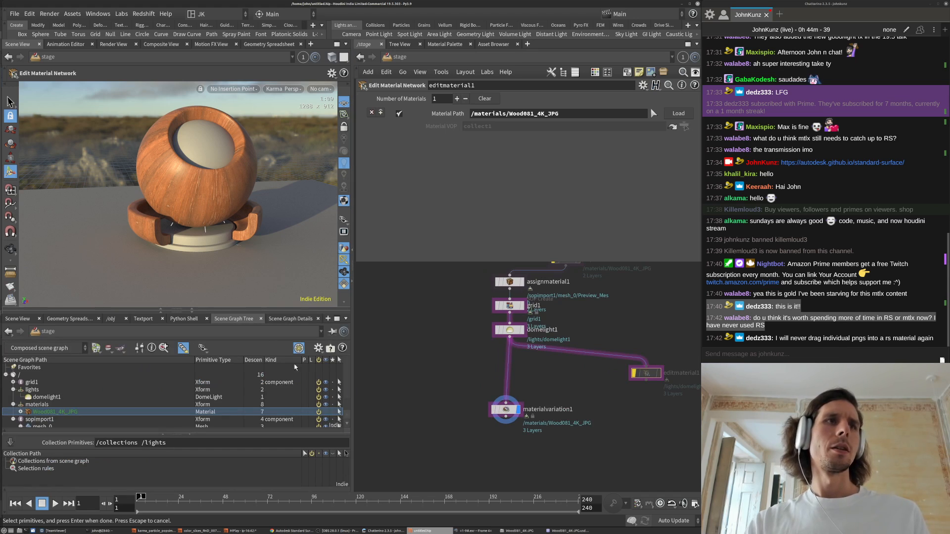
drag(205, 307, 231, 345)
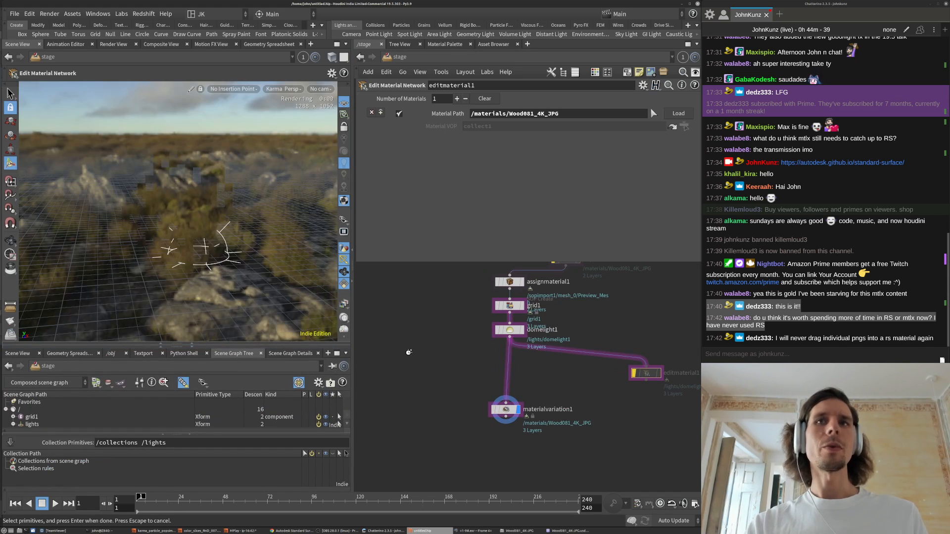
- Align materialvariation1 directly beneath domelight1 and move editmaterial1 closer to the main node chain
scroll(510, 395, up, 3)
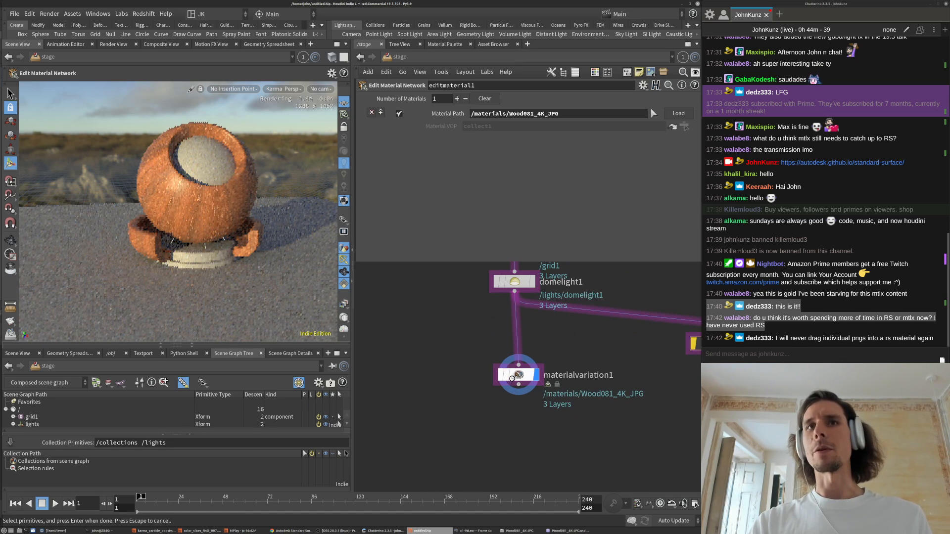
drag(500, 403, 506, 396)
scroll(505, 327, down, 3)
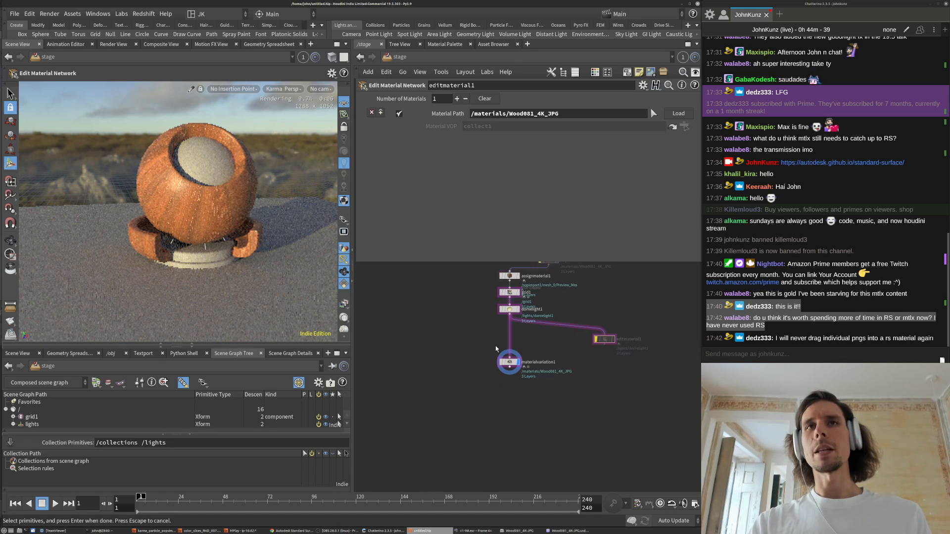
scroll(497, 349, up, 3)
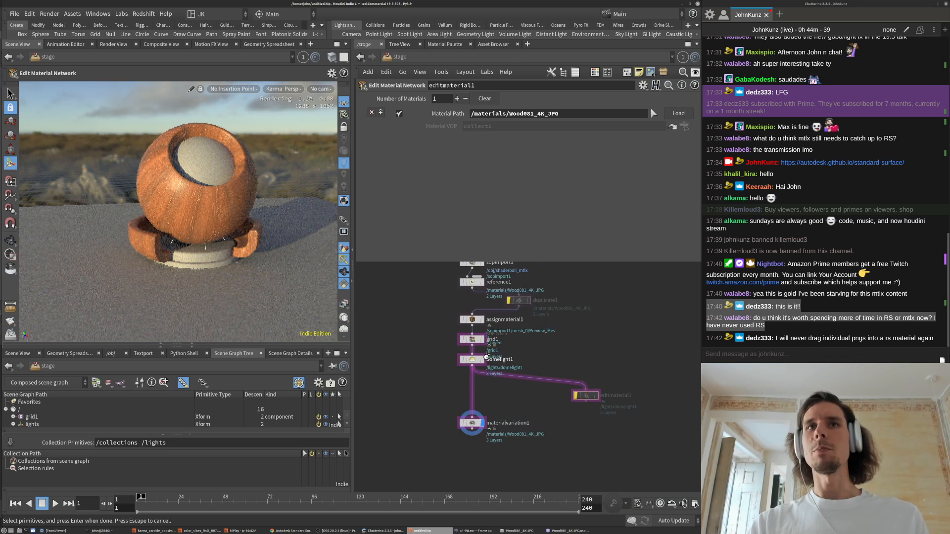
scroll(486, 357, up, 2)
middle_drag(546, 426, 472, 410)
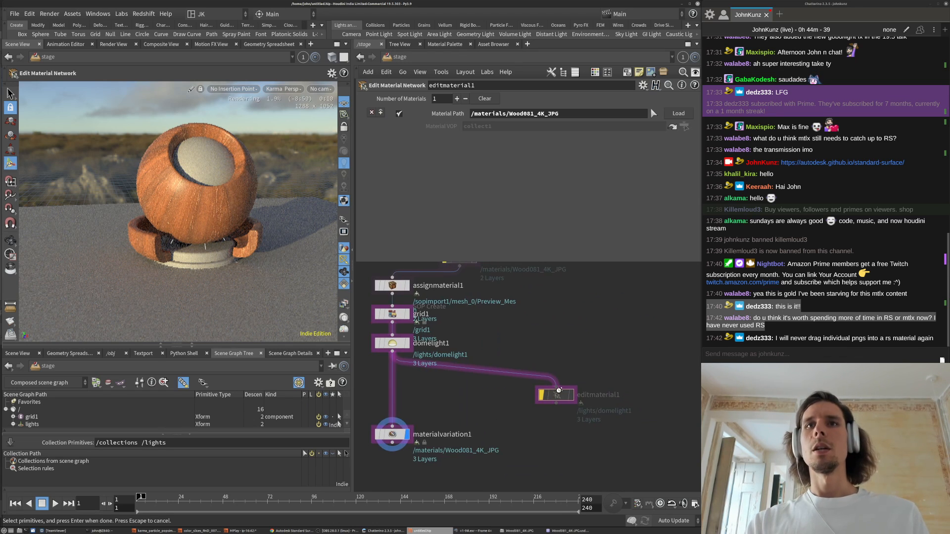
drag(556, 393, 480, 375)
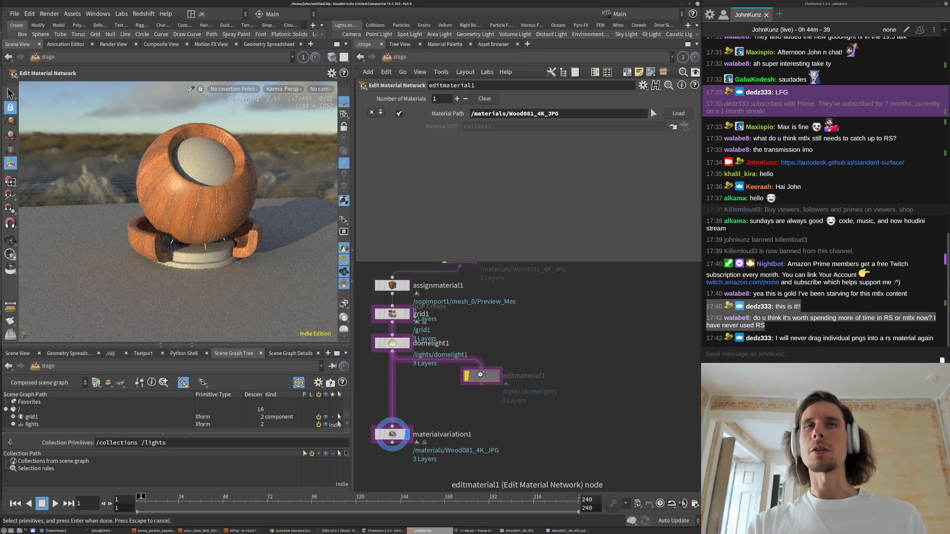
- Switch to the text editor to examine the shader definitions in the Wood081_4K-JPG.usda file, and return to Houdini
click(567, 531)
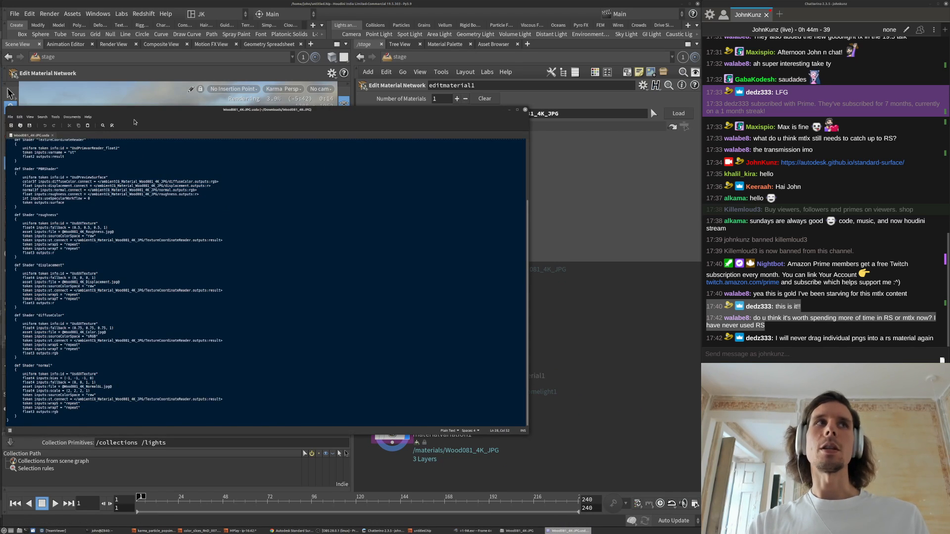
drag(147, 117, 359, 115)
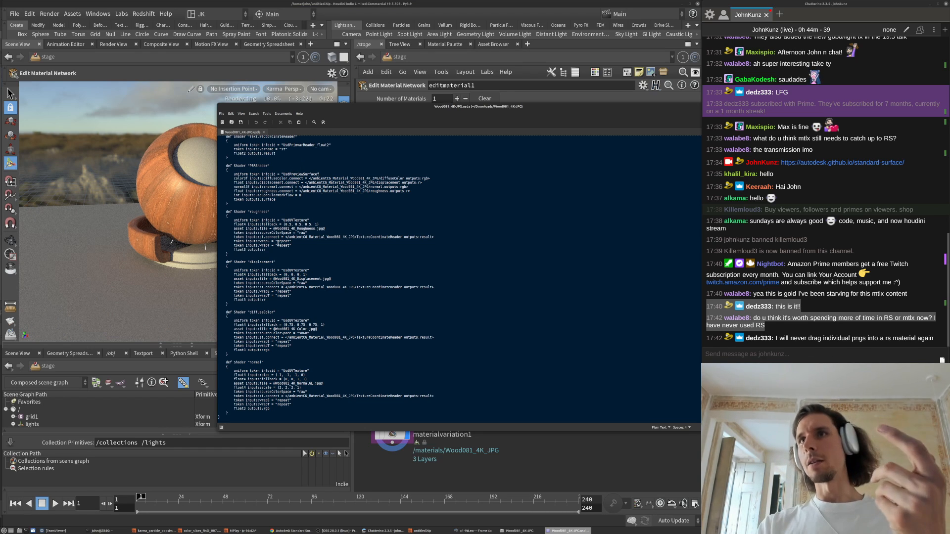
key(alt+Tab)
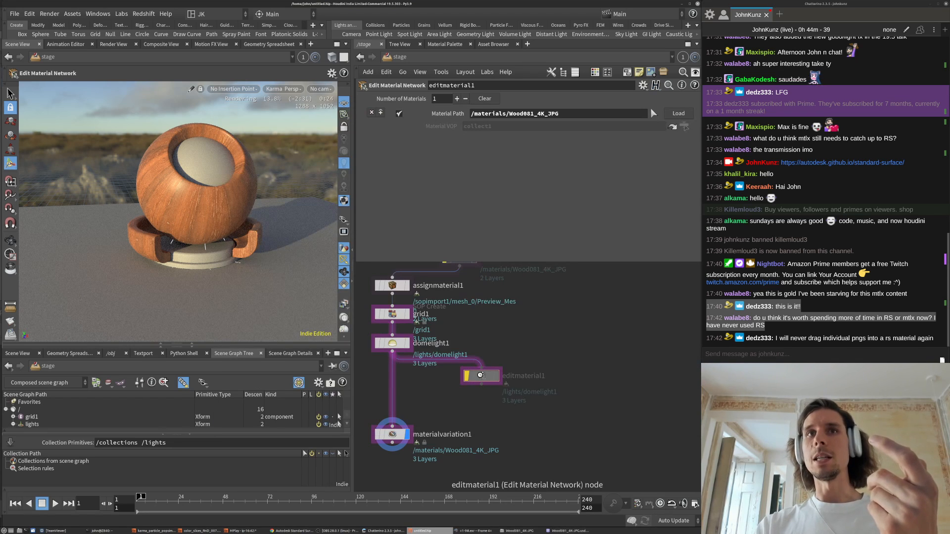
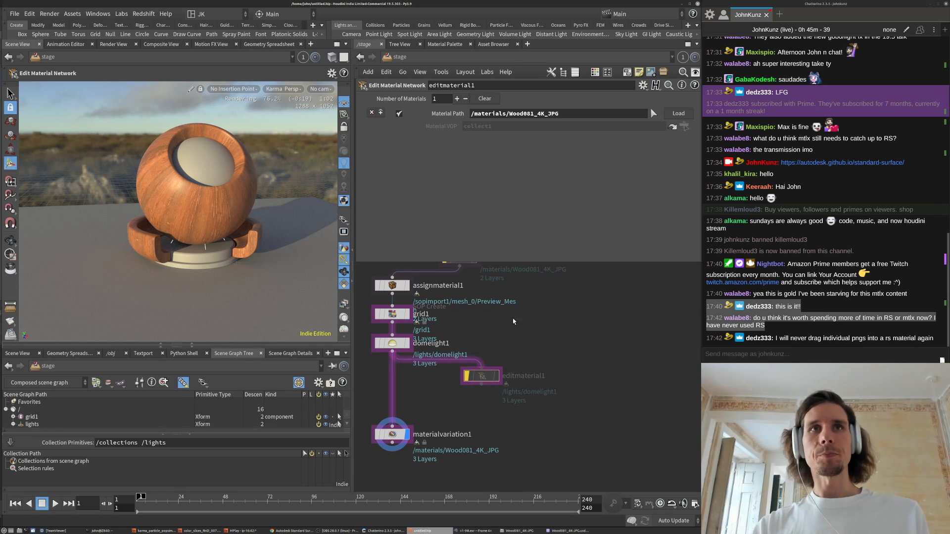
scroll(495, 322, down, 4)
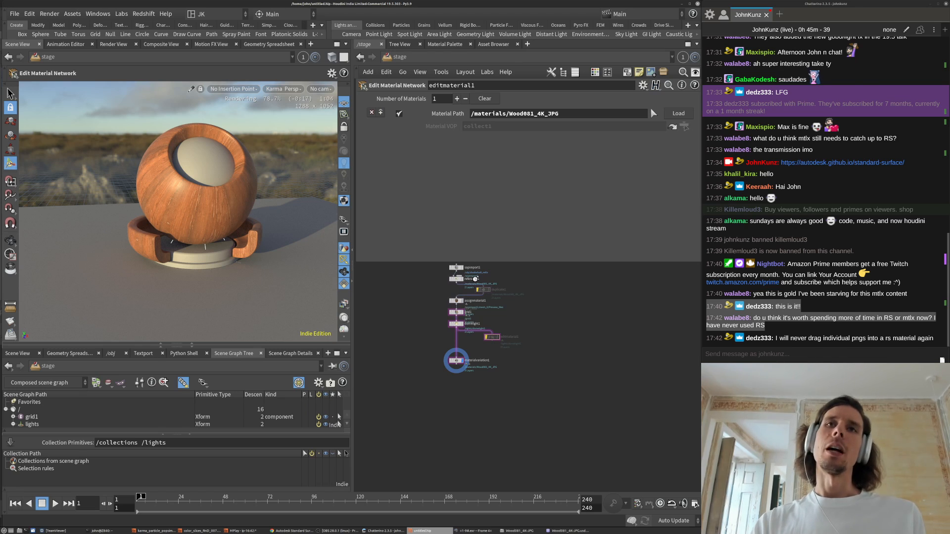
scroll(470, 314, up, 1)
middle_drag(440, 324, 439, 378)
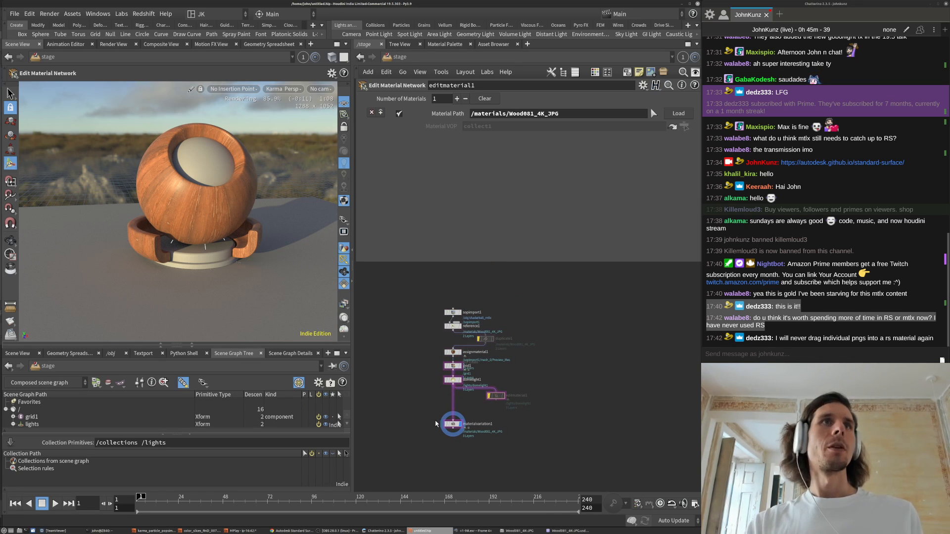
middle_drag(427, 436, 410, 411)
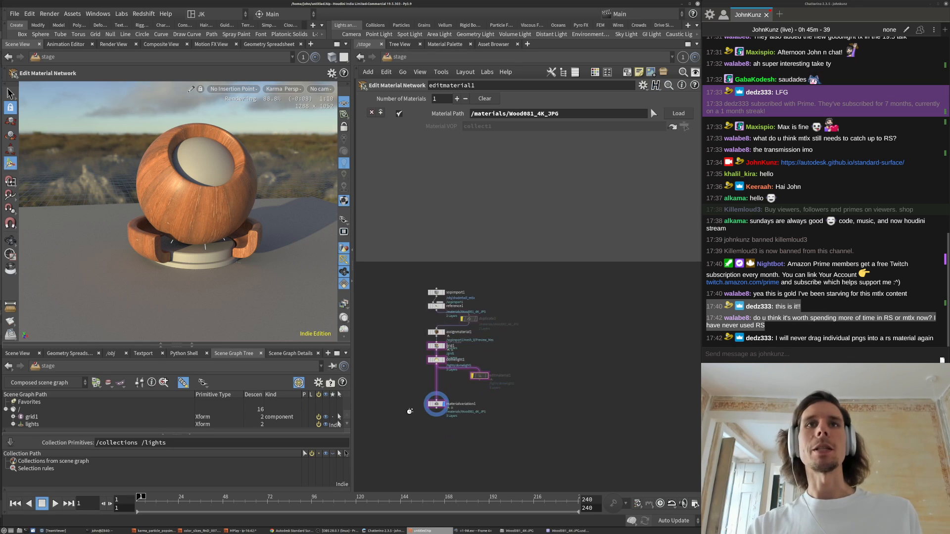
scroll(408, 408, up, 1)
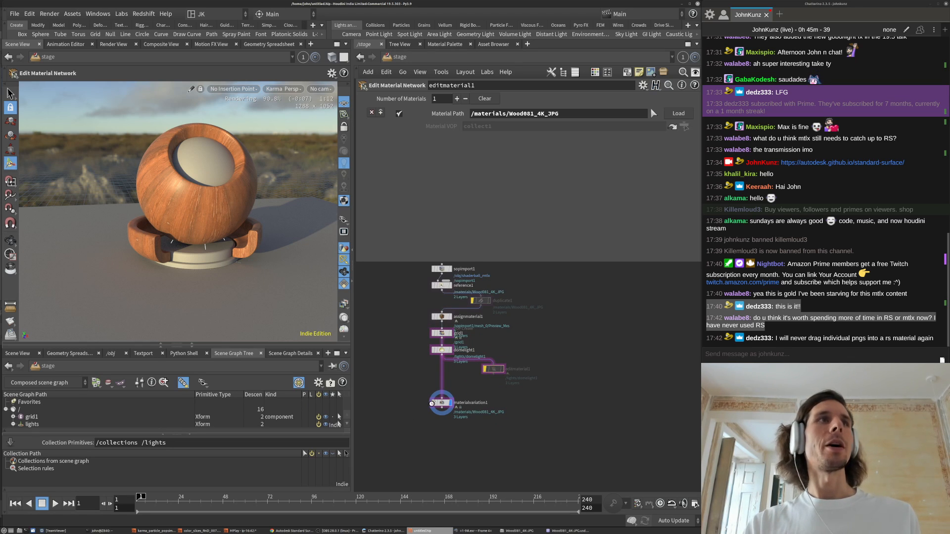
- Activate the Select tool and tumble the viewport to look down on the shader ball from a higher angle
click(10, 93)
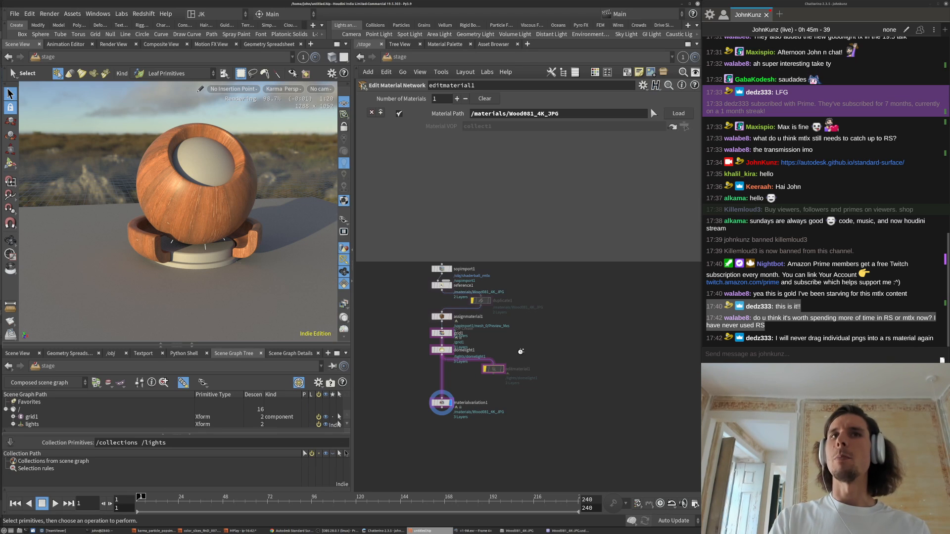
key(h)
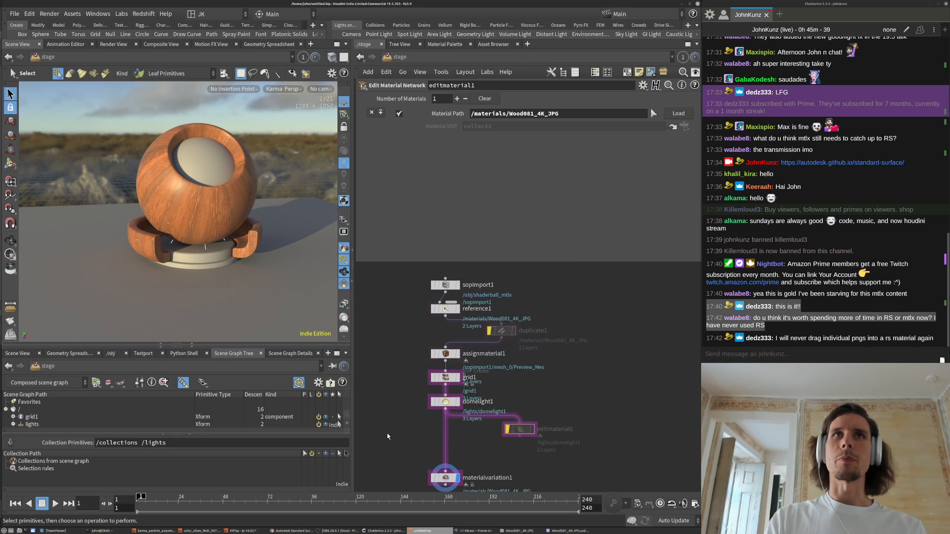
middle_drag(391, 431, 403, 414)
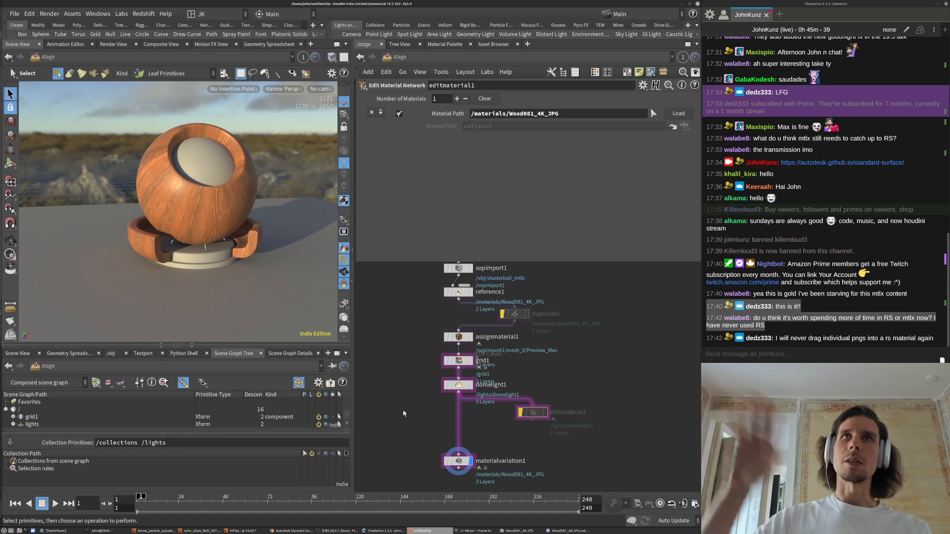
middle_drag(405, 418, 397, 367)
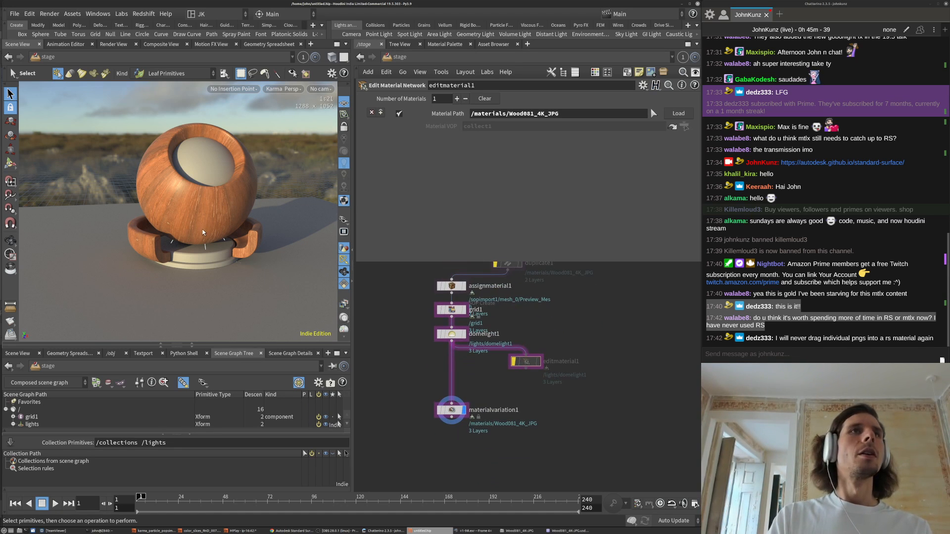
key(Escape)
drag(170, 218, 157, 258)
key(Escape)
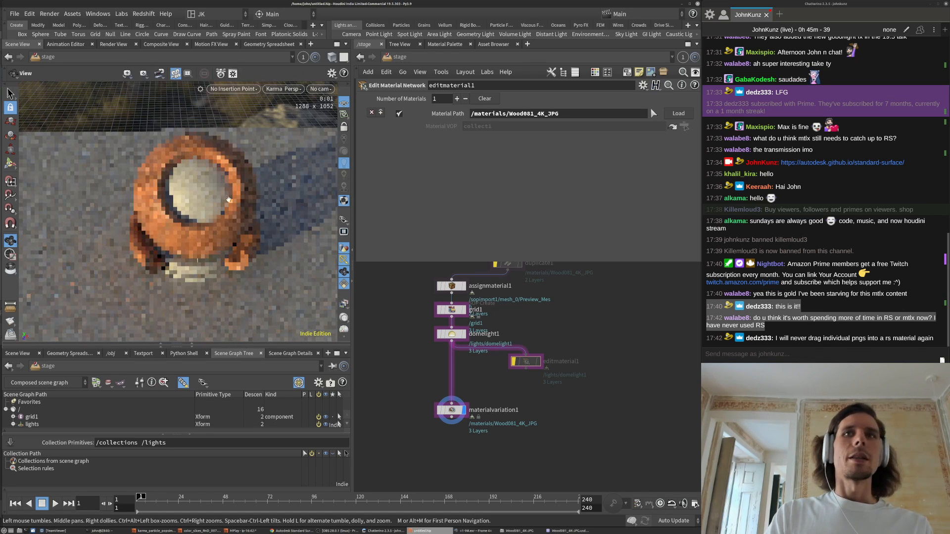
- Duplicate the reference1 node and place the copy beside it at the same height in the network
middle_drag(550, 368, 551, 490)
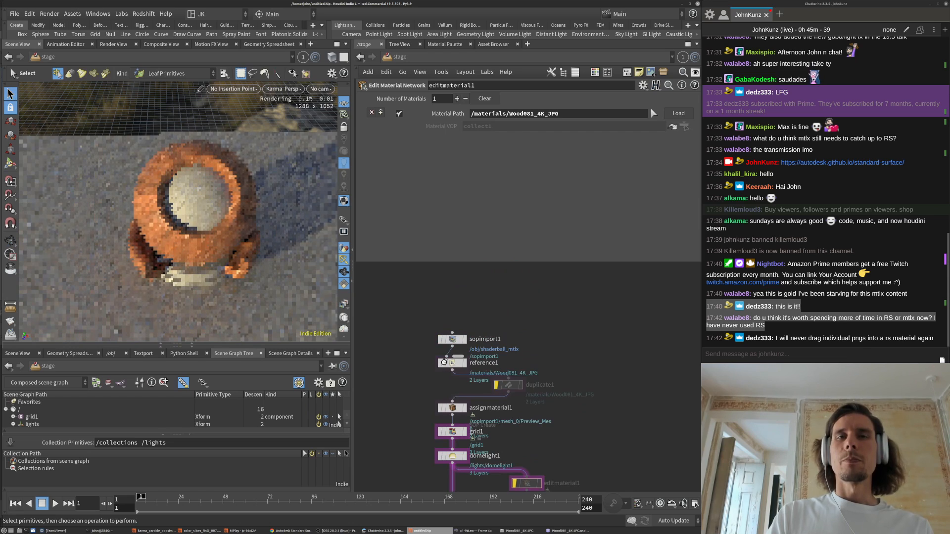
click(451, 364)
scroll(450, 366, up, 1)
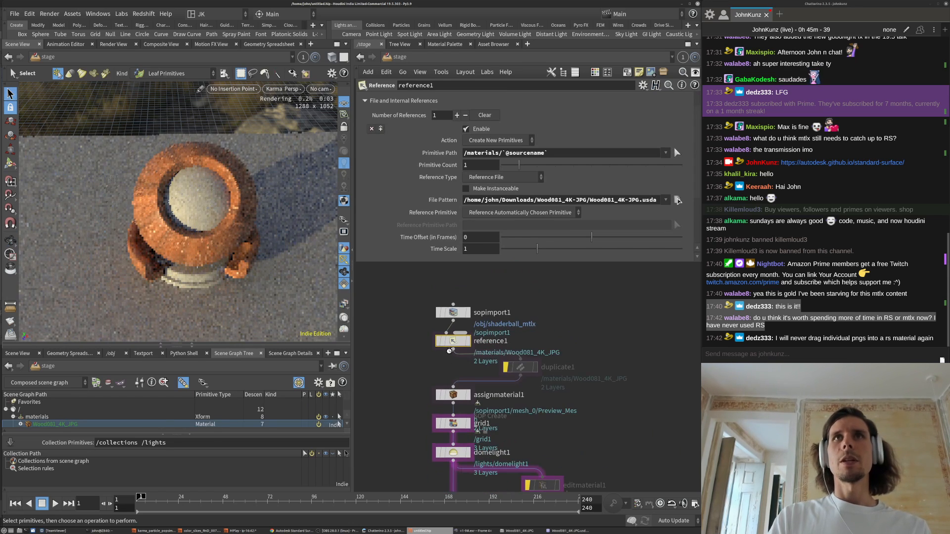
middle_drag(451, 365, 447, 355)
alt+drag(449, 330, 577, 332)
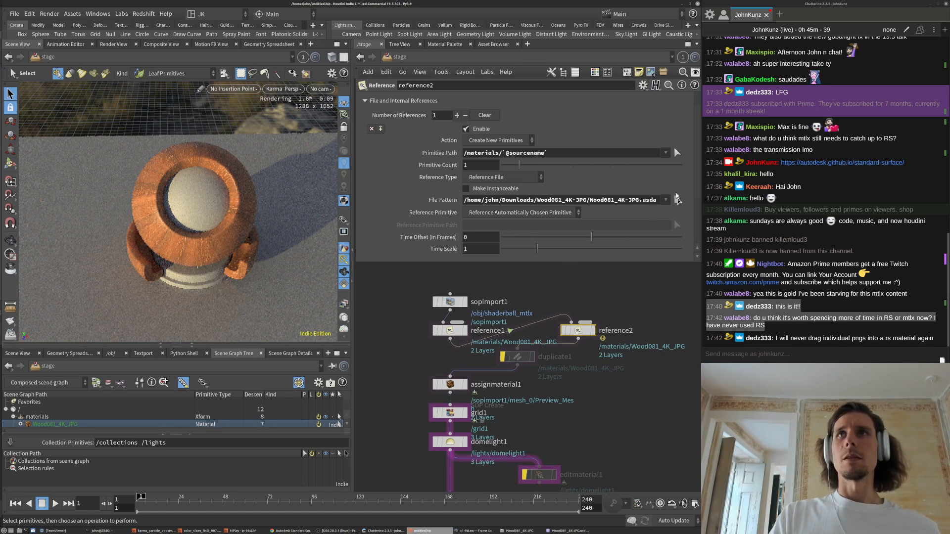
- Start choosing a new reference file for reference2 and browse to the $HFS/houdini folder
click(677, 199)
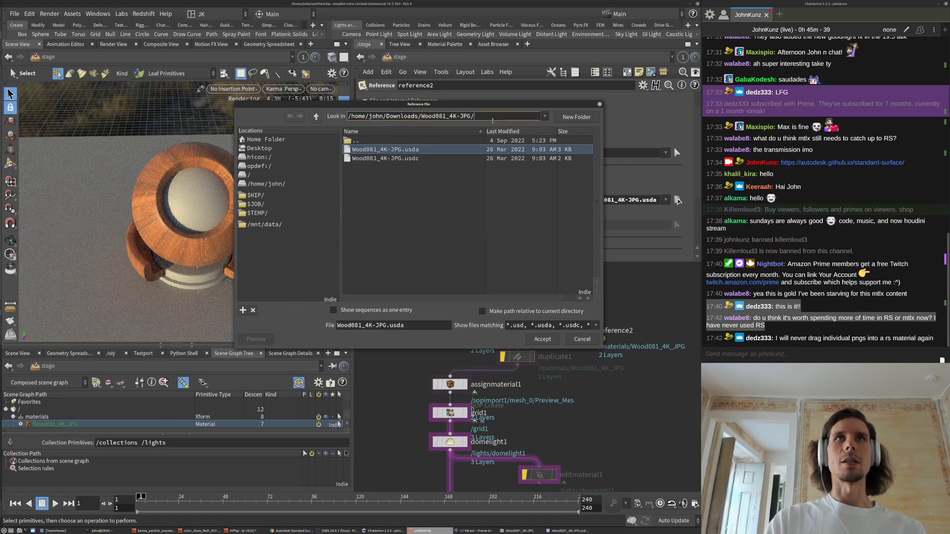
triple_click(492, 122)
text($HFS/)
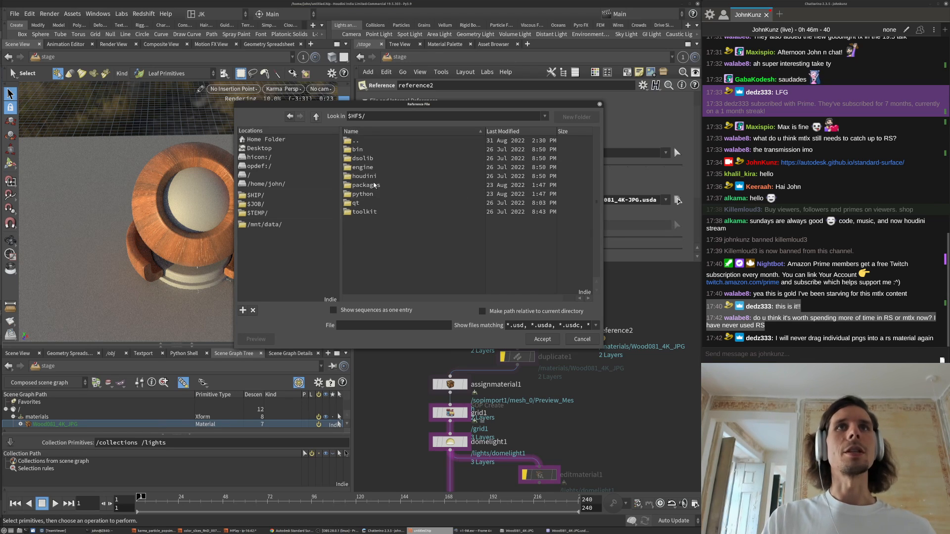
double_click(385, 176)
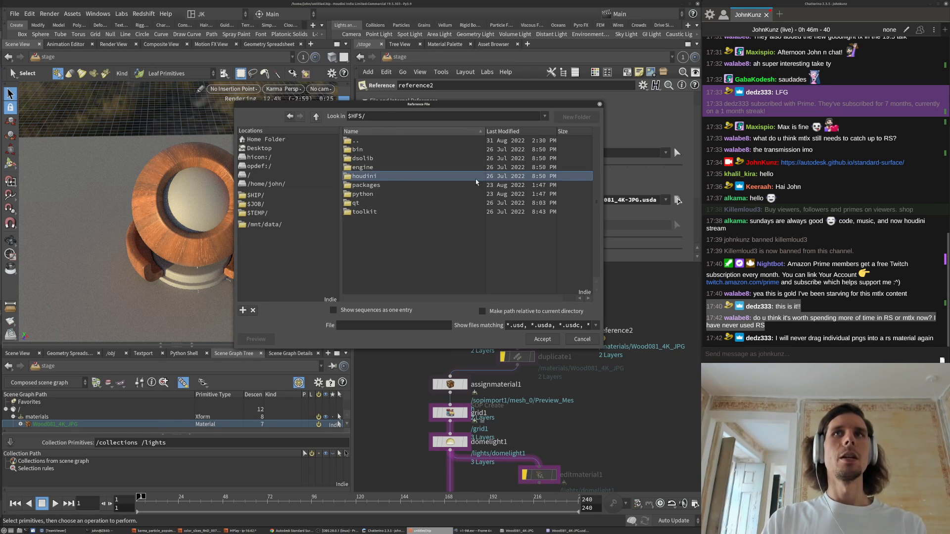
- Browse through materialx/resources/Materials/Examples to the StandardSurface folder
scroll(391, 218, down, 10)
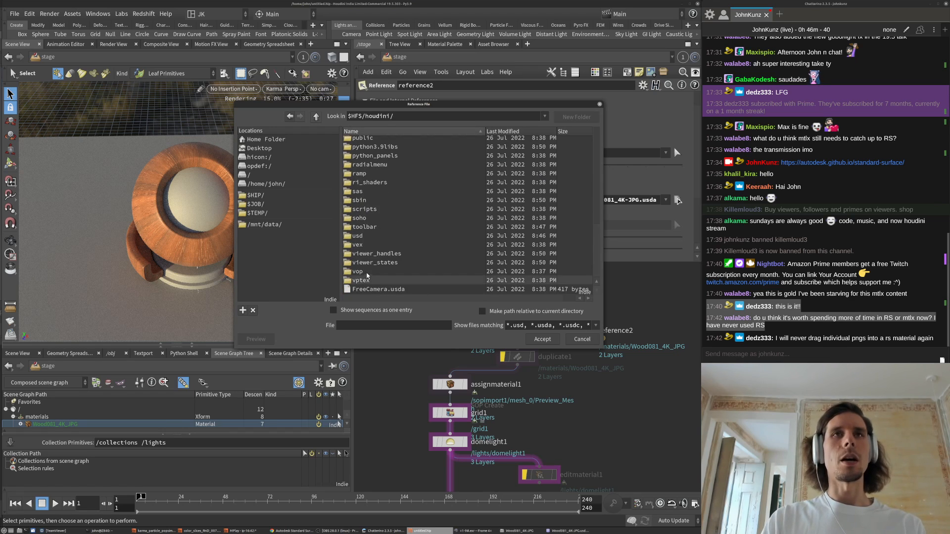
scroll(379, 253, up, 1)
scroll(390, 254, down, 1)
scroll(391, 237, up, 4)
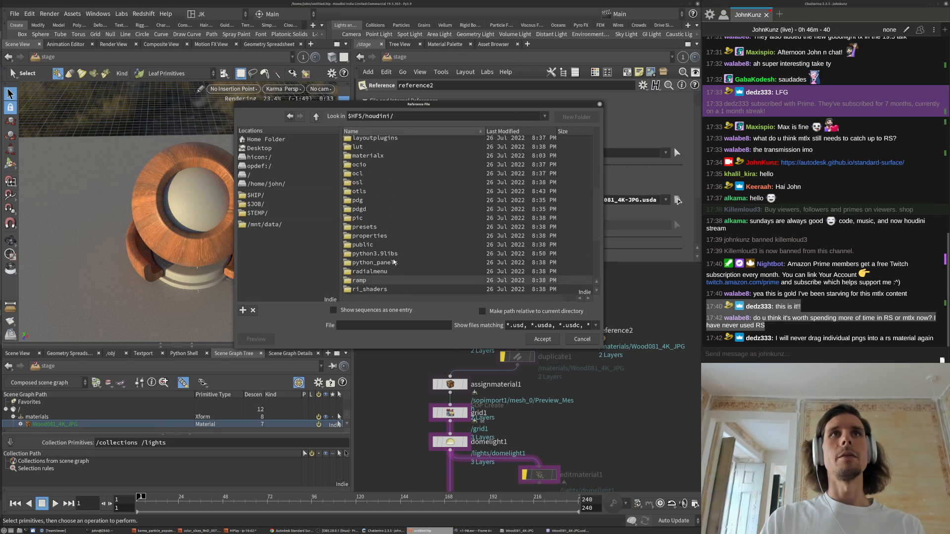
double_click(391, 158)
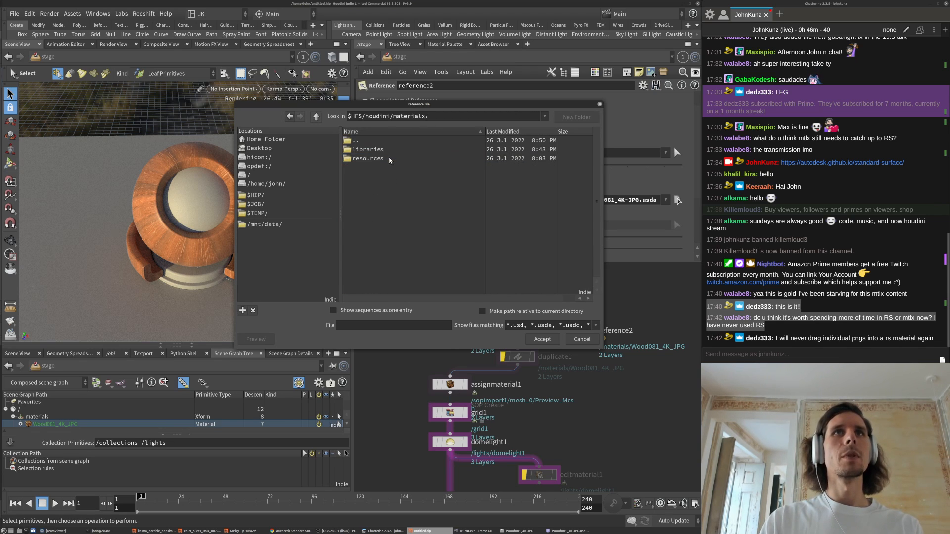
double_click(389, 159)
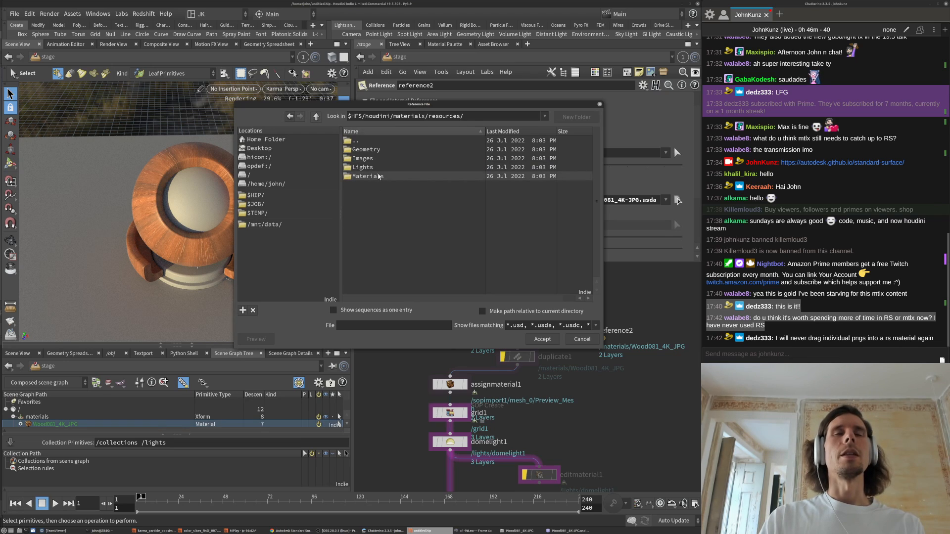
double_click(378, 176)
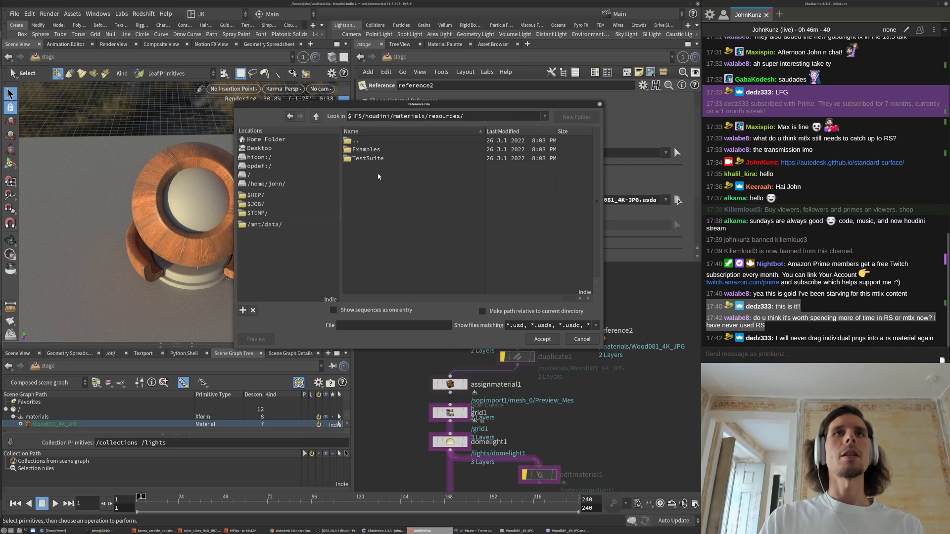
double_click(387, 150)
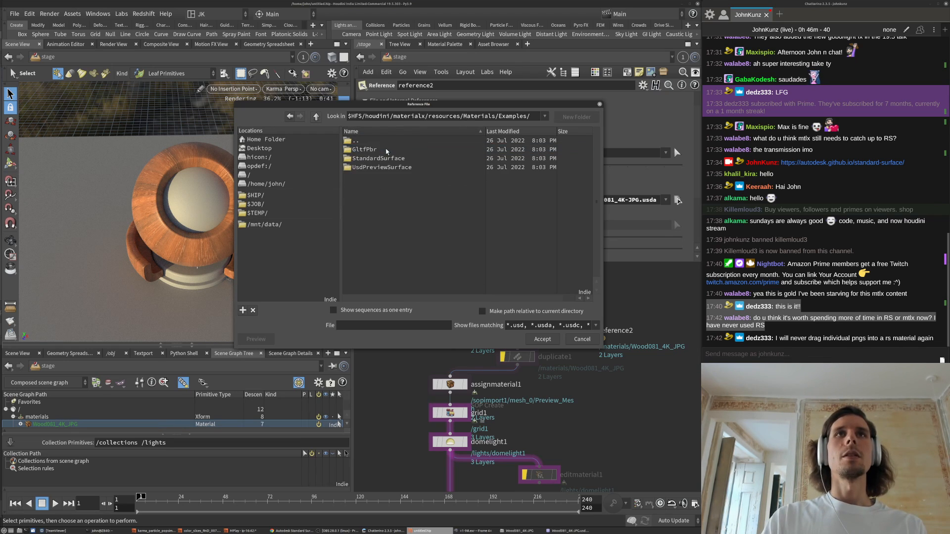
double_click(388, 158)
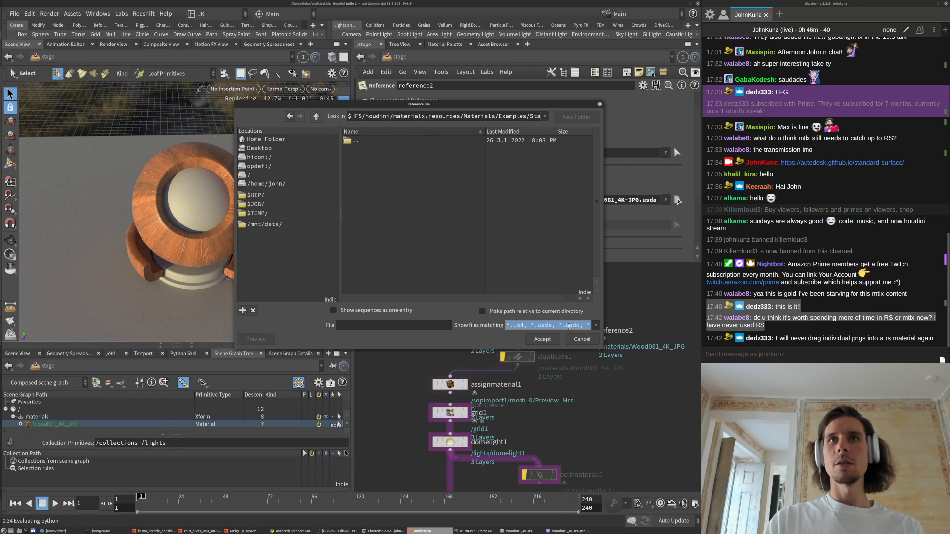
- Set the file filter to * and load standard_surface_marble_solid.mtlx as the reference file
key(ctrl+a)
text(*)
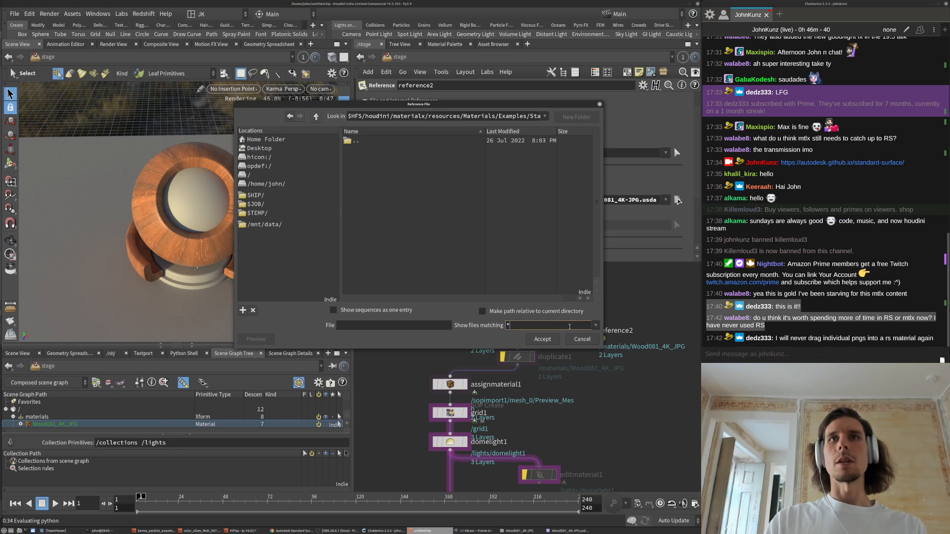
key(Return)
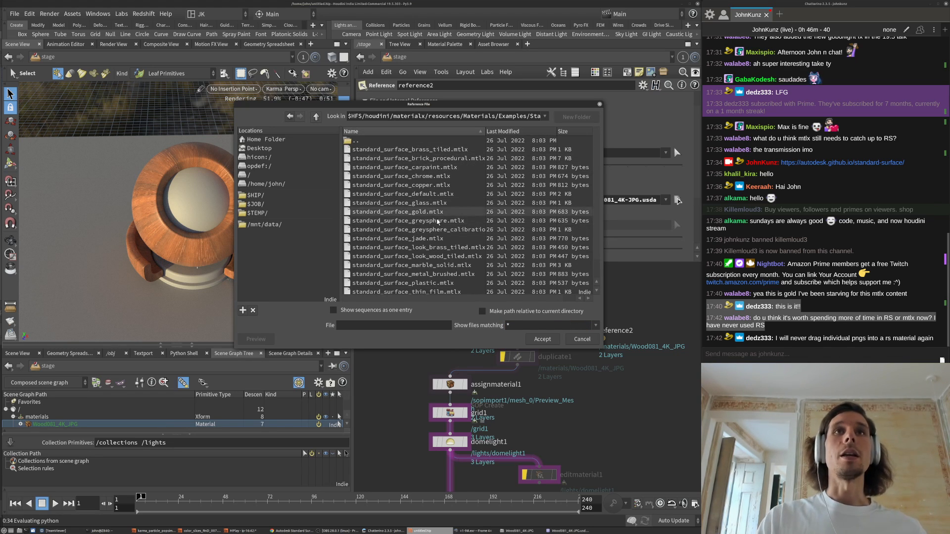
scroll(445, 220, down, 1)
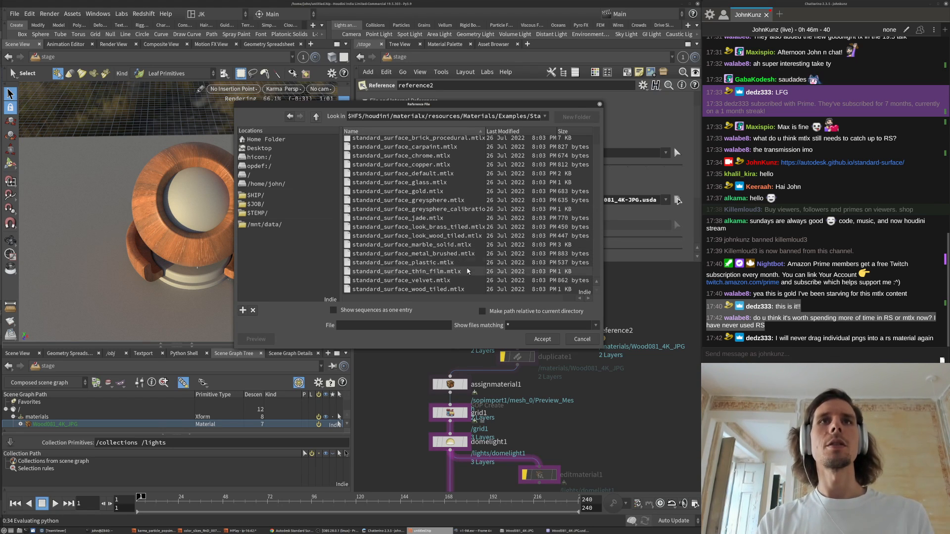
scroll(442, 272, up, 2)
scroll(442, 272, down, 2)
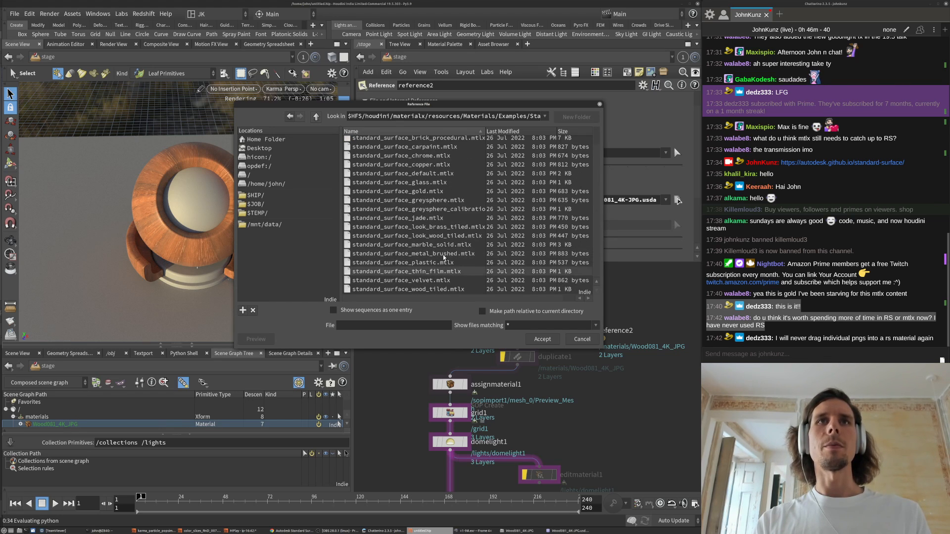
click(443, 248)
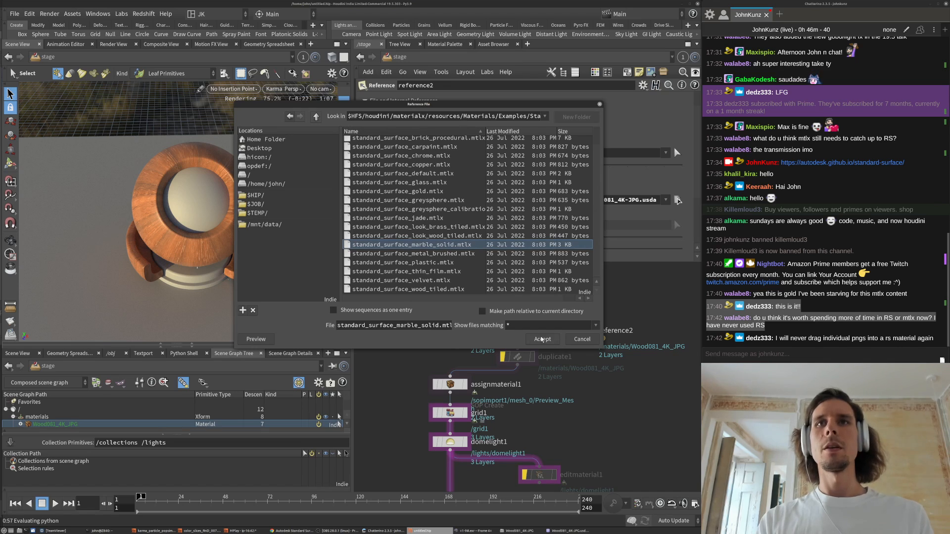
click(543, 340)
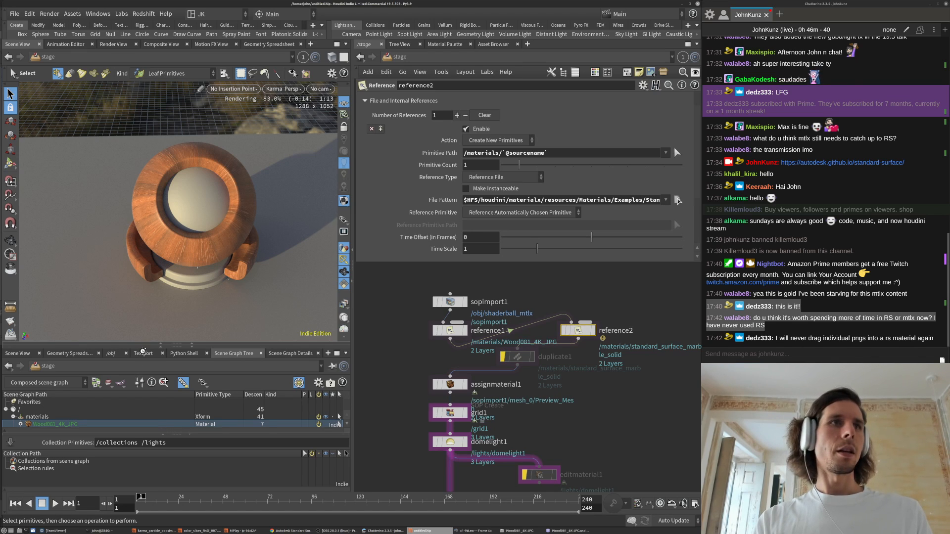
- Enlarge the Scene Graph Tree and expand standard_surface_marble_solid and its Materials branch
drag(143, 346, 143, 243)
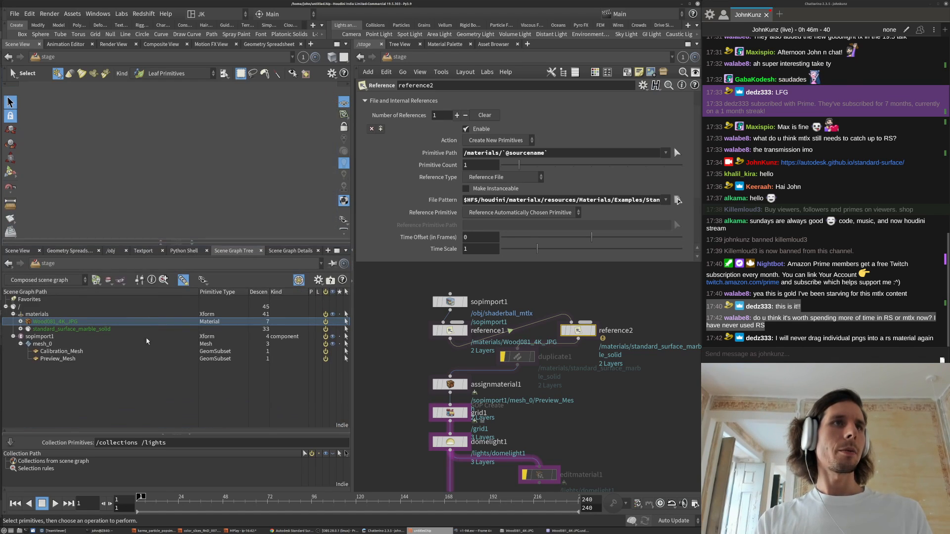
click(20, 329)
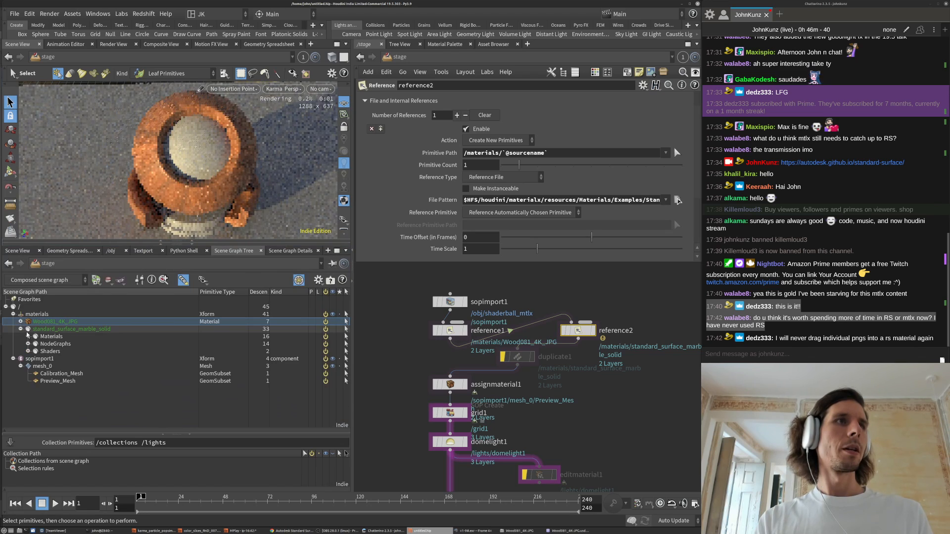
click(28, 337)
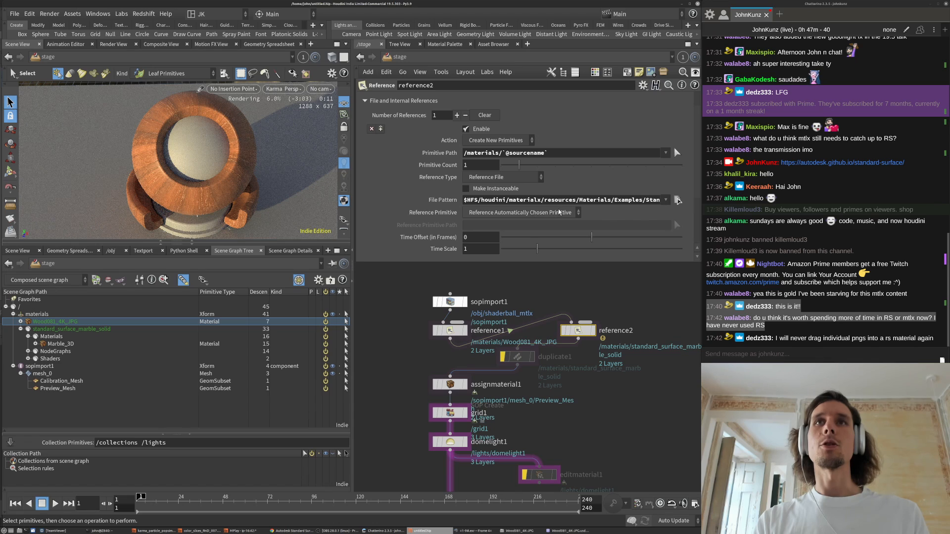
- Set reference2 to Reference Specific Primitive with /MaterialX/Materials/Marble_3D and check the materials in the scene graph
click(520, 213)
click(517, 245)
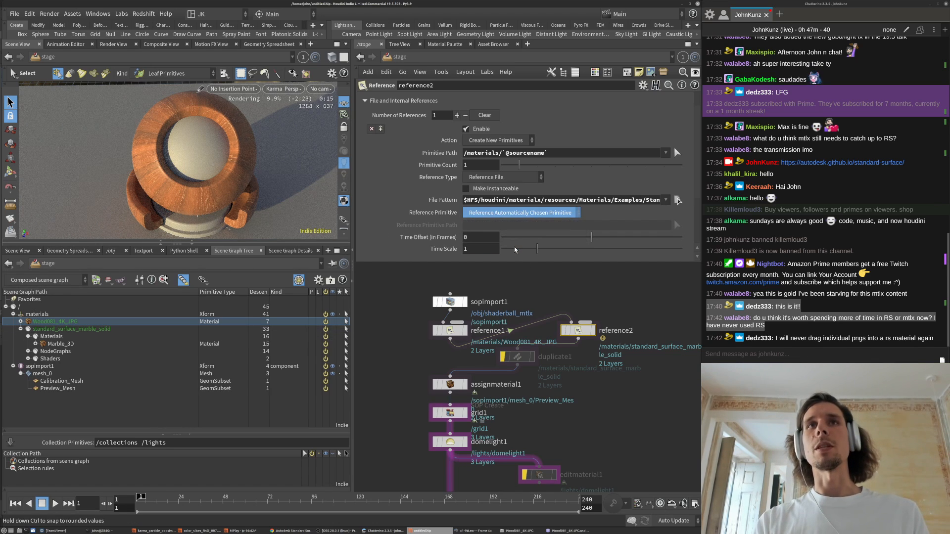
click(677, 225)
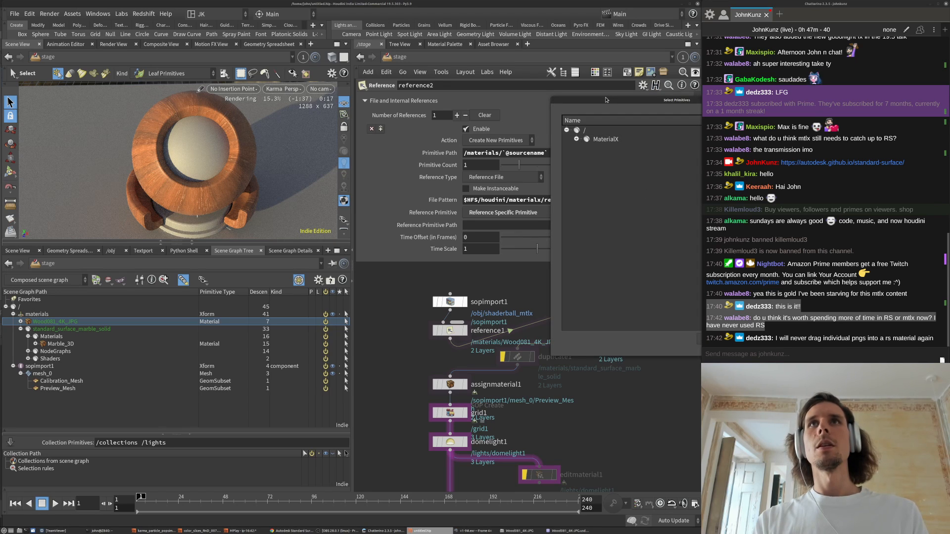
click(475, 140)
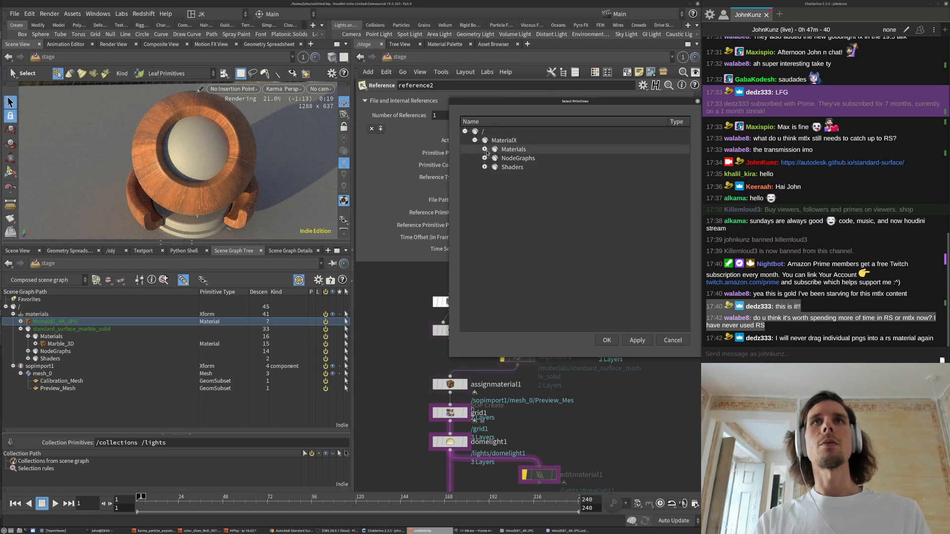
click(485, 148)
click(527, 158)
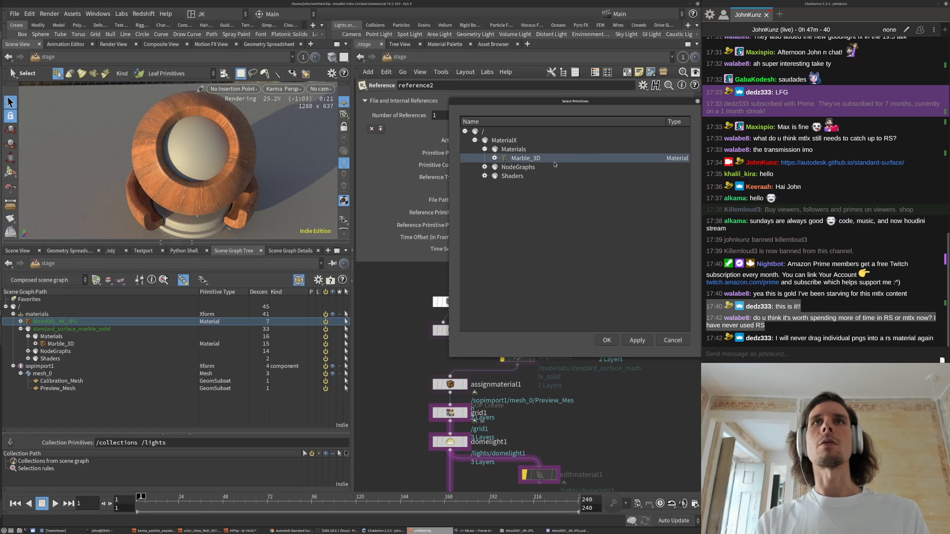
click(612, 340)
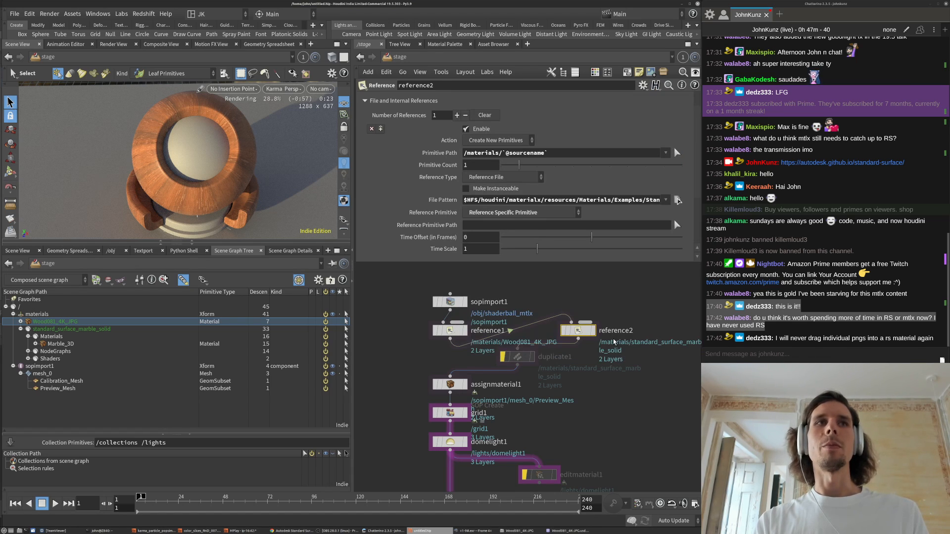
click(20, 329)
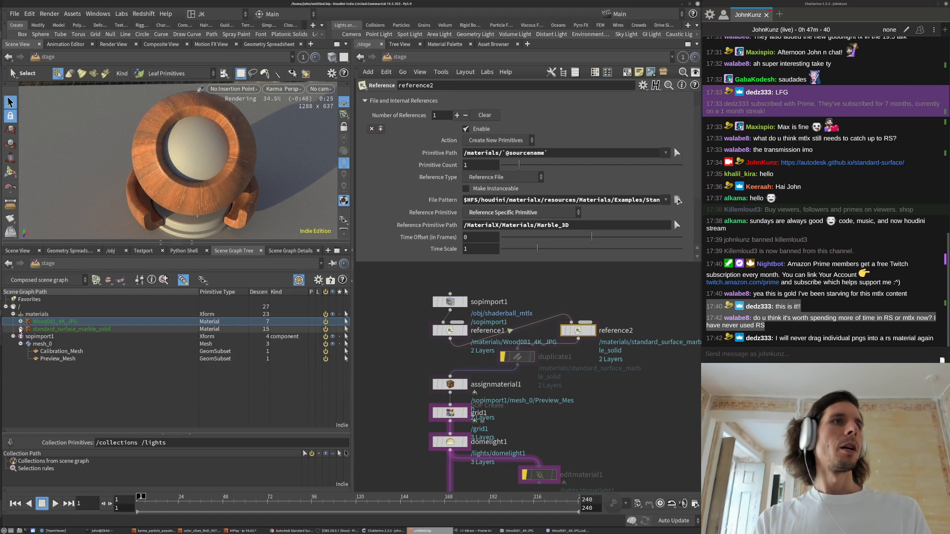
click(41, 315)
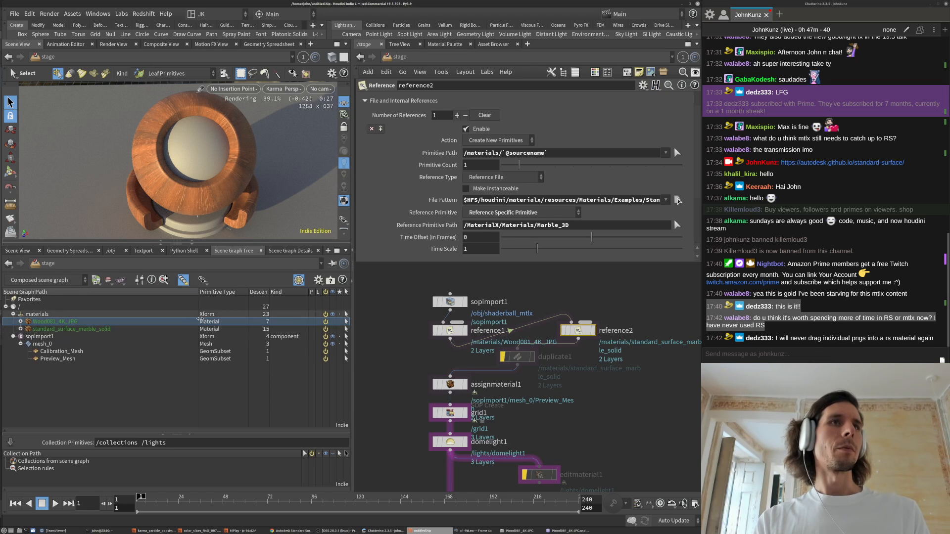
click(50, 323)
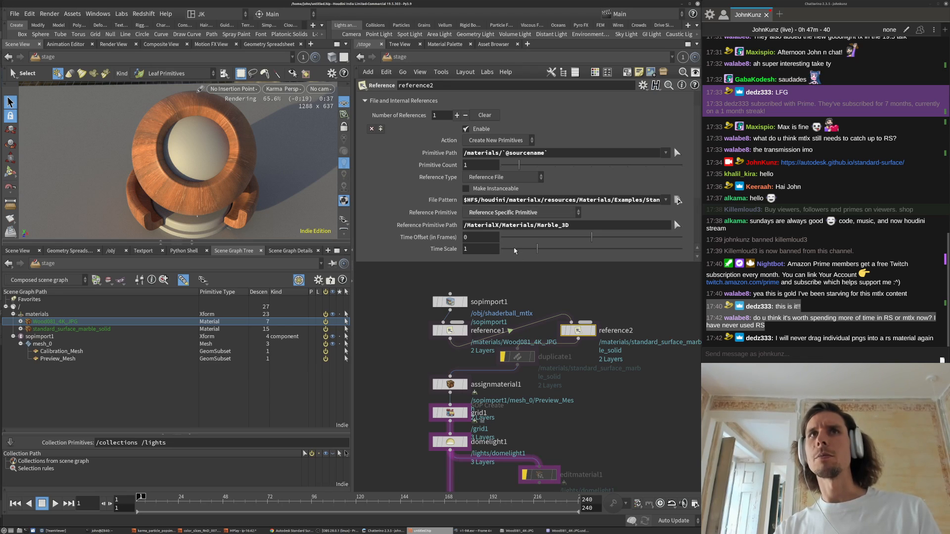
- Shorten the reference primitive path to /MaterialX/Materials and expand standard_surface_marble_solid in the scene graph
drag(569, 226, 537, 225)
key(BackSpace)
key(BackSpace)
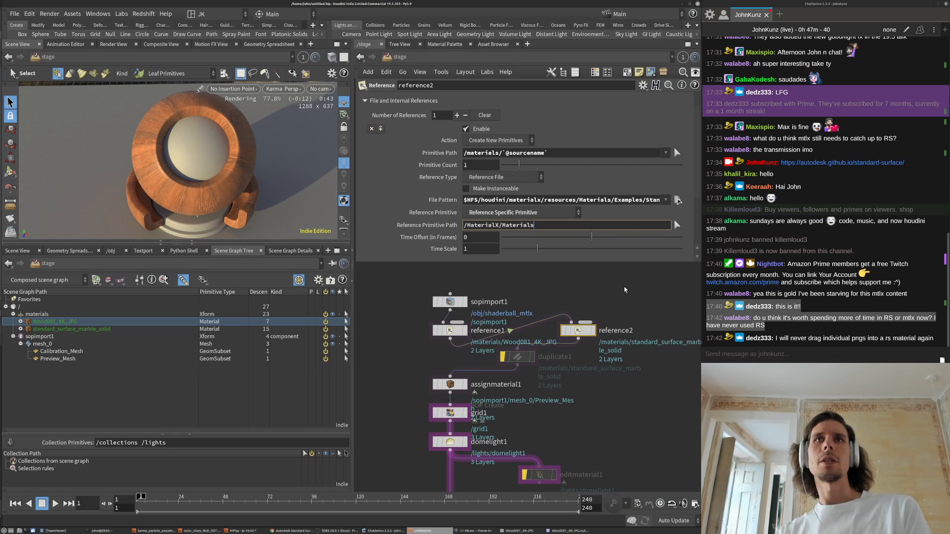
key(Return)
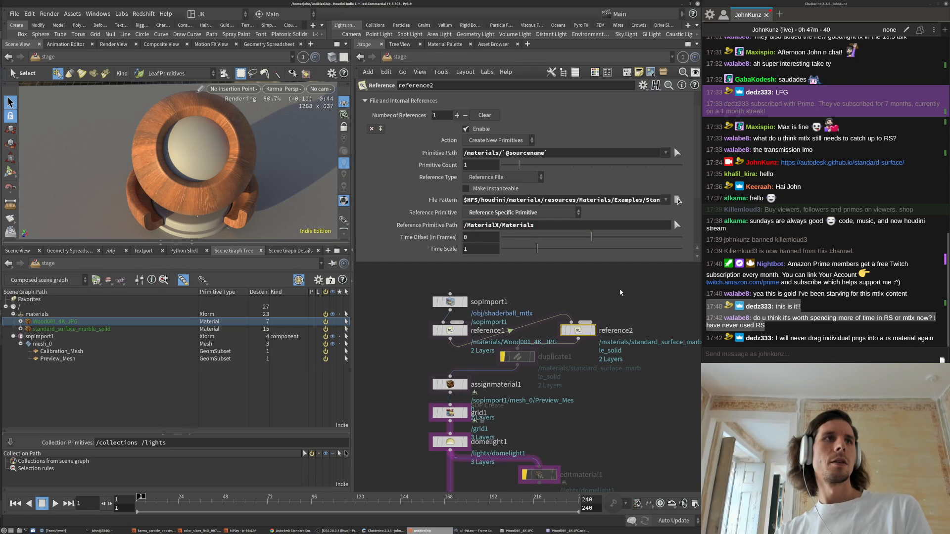
click(21, 329)
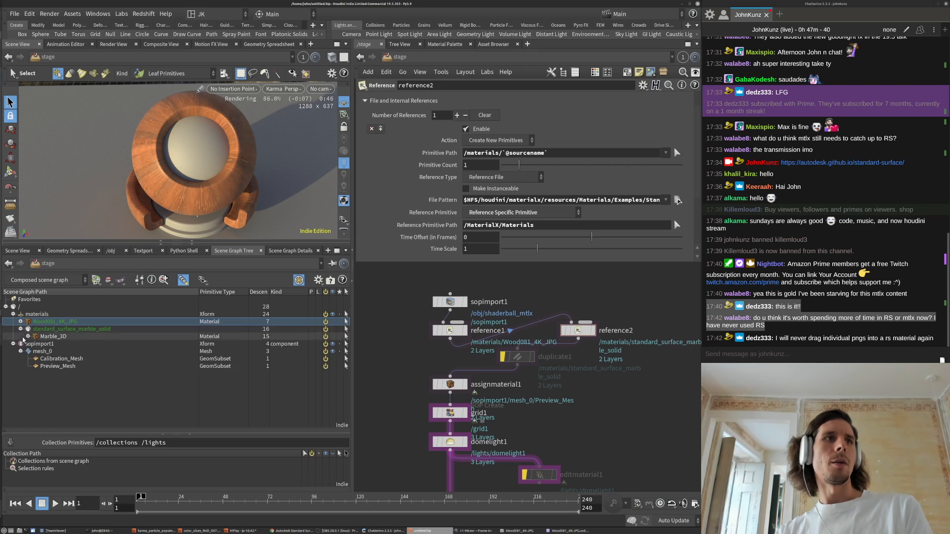
- Append a trailing slash so the reference primitive path reads /MaterialX/Materials/
click(546, 226)
text(/)
key(Return)
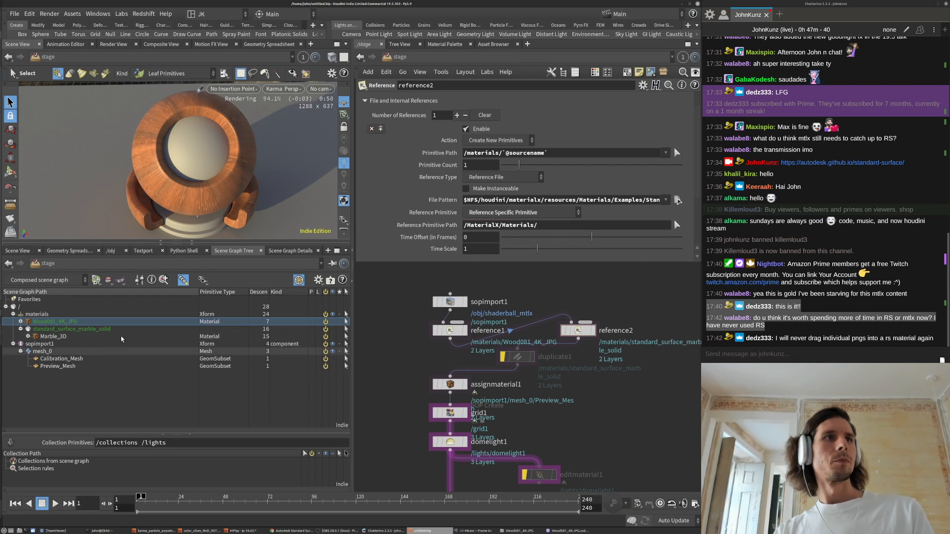
middle_drag(652, 287, 655, 319)
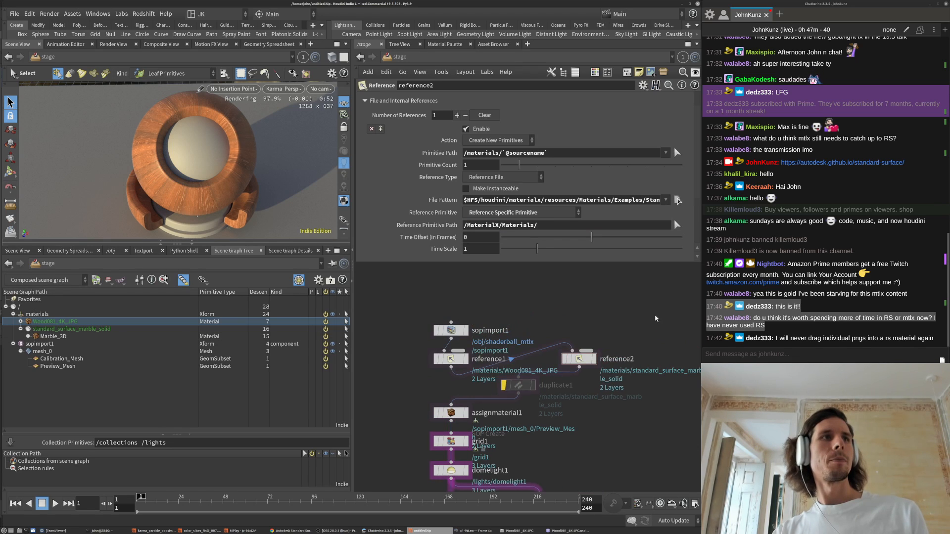
- Undo the trailing slash and pick /MaterialX/Materials/Marble_3D as reference2's reference primitive path
key(ctrl+z)
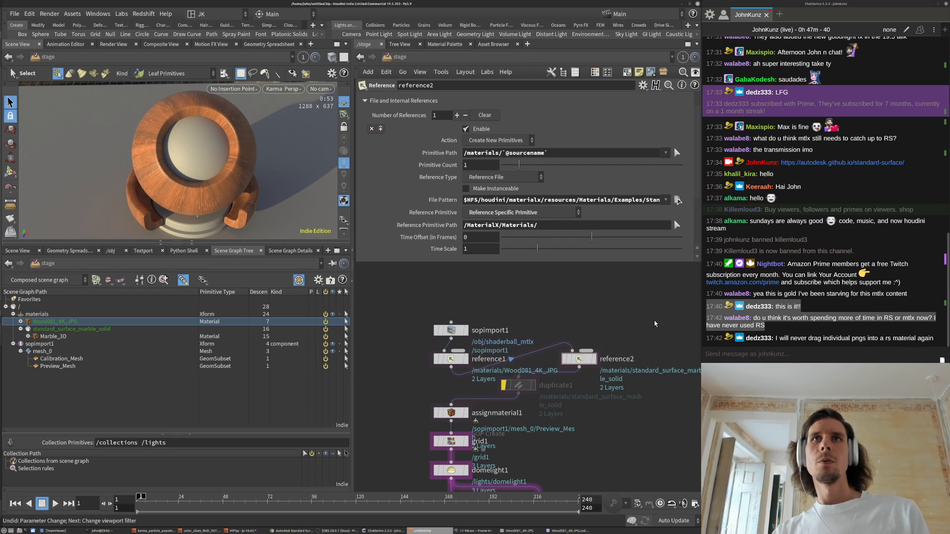
key(ctrl+z)
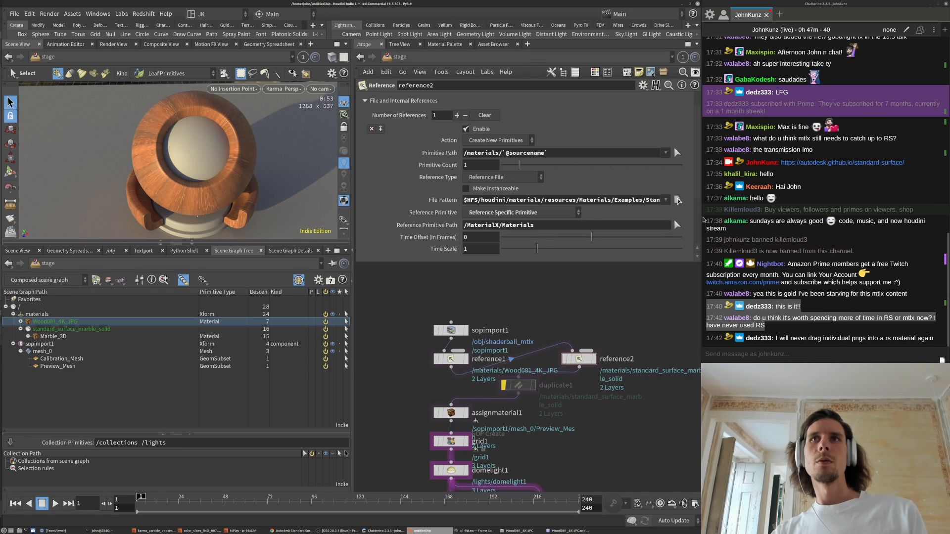
click(677, 225)
click(591, 151)
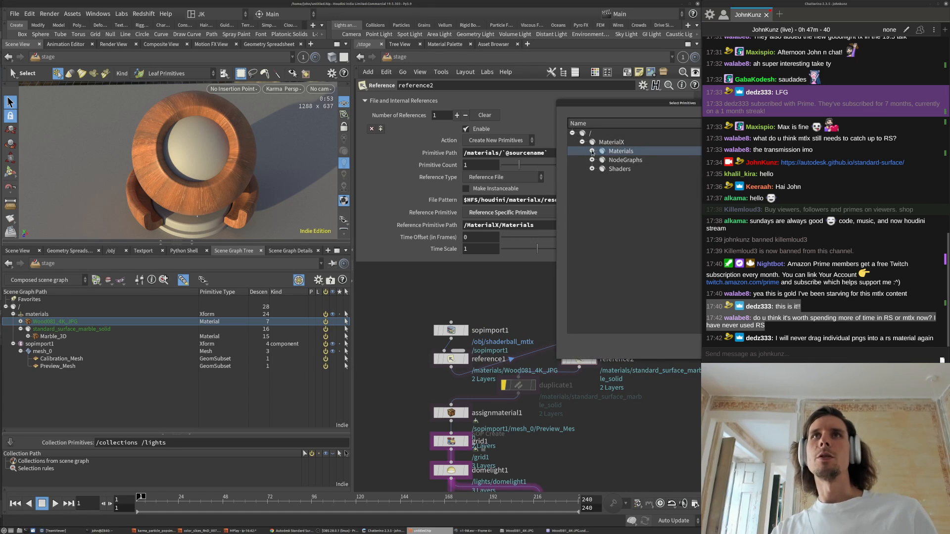
click(602, 160)
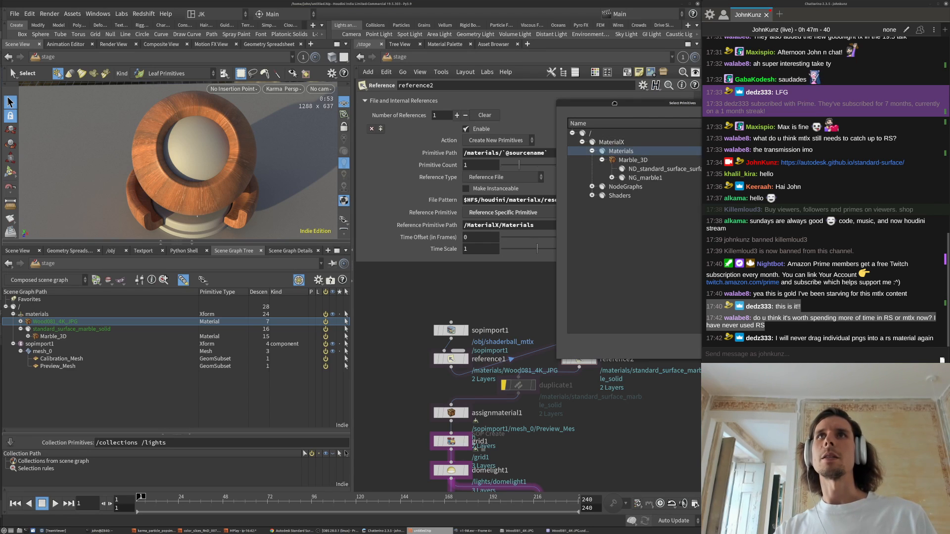
click(475, 157)
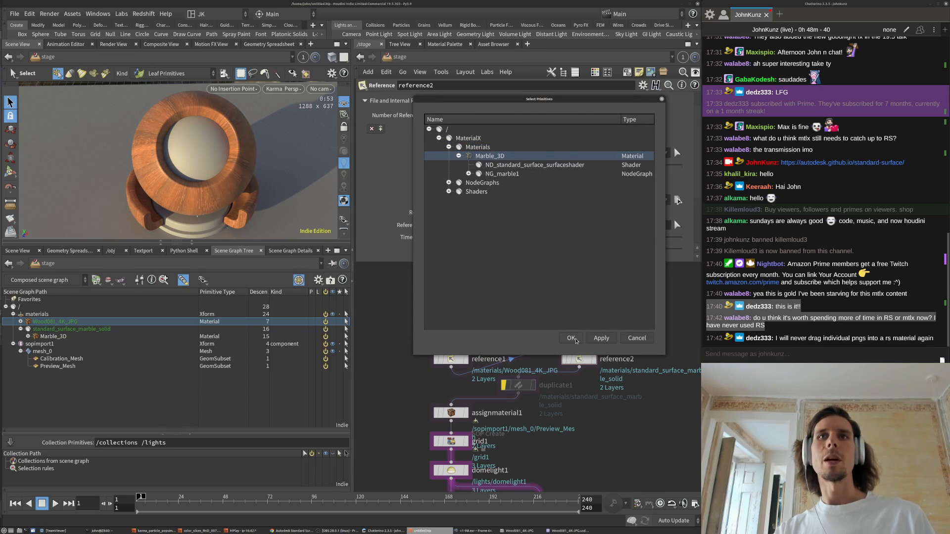
click(575, 340)
click(20, 329)
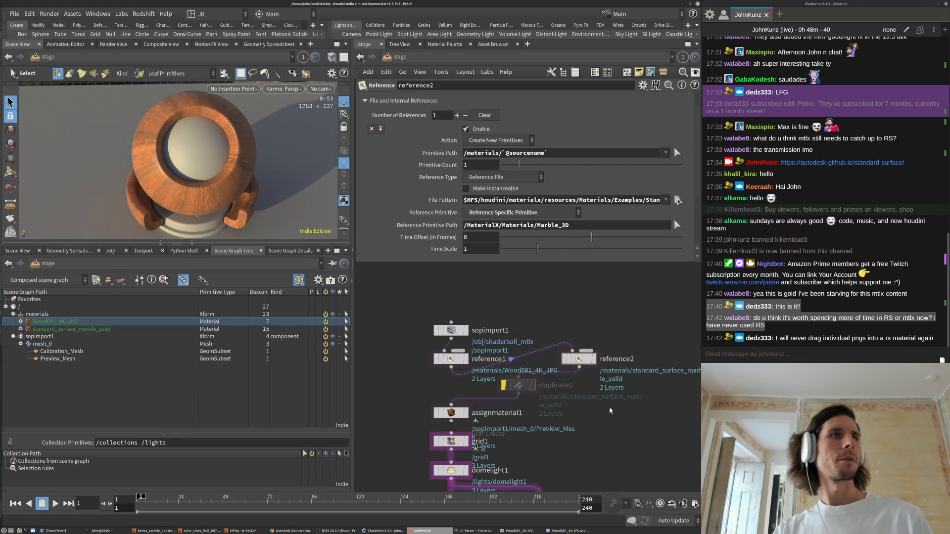
- Set assignmaterial1's material path to /materials/standard_surface_marble_solid
middle_drag(632, 453, 645, 400)
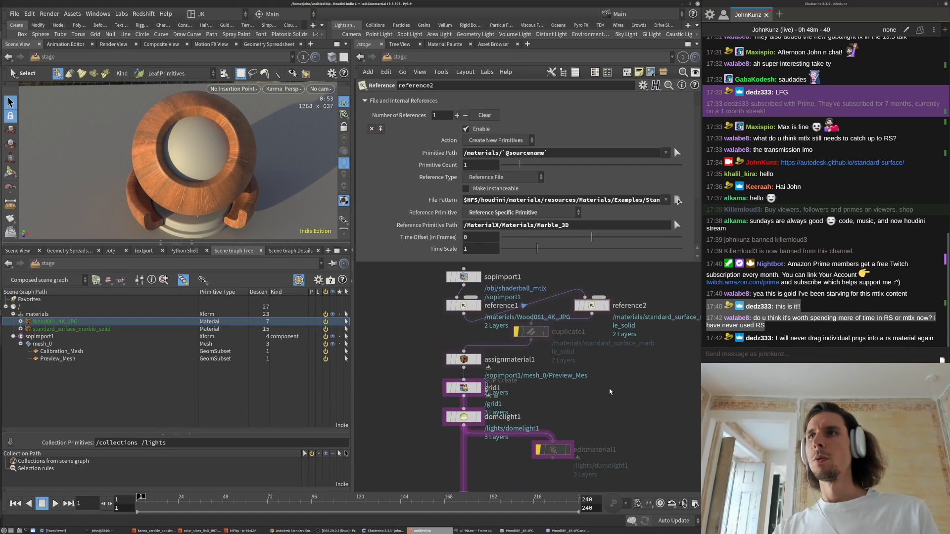
scroll(610, 390, down, 3)
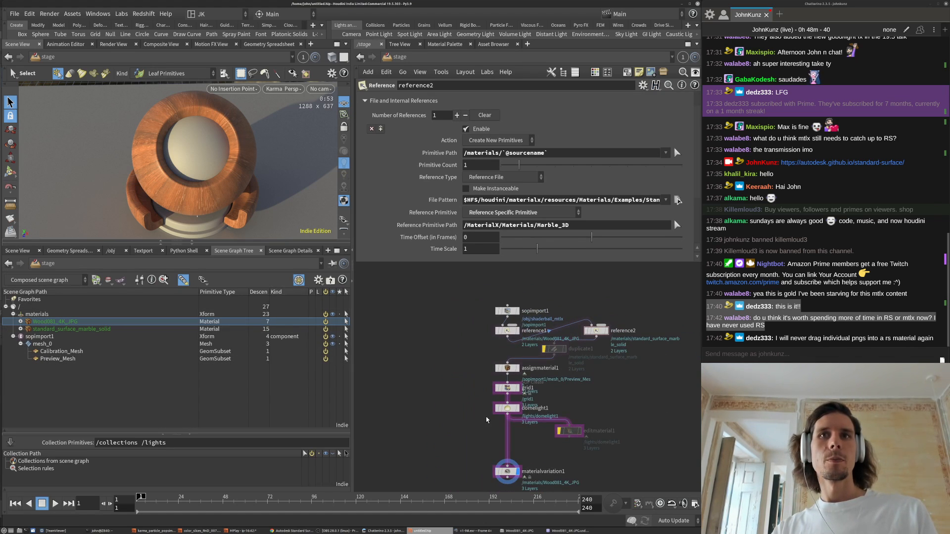
middle_drag(456, 401, 456, 393)
click(507, 358)
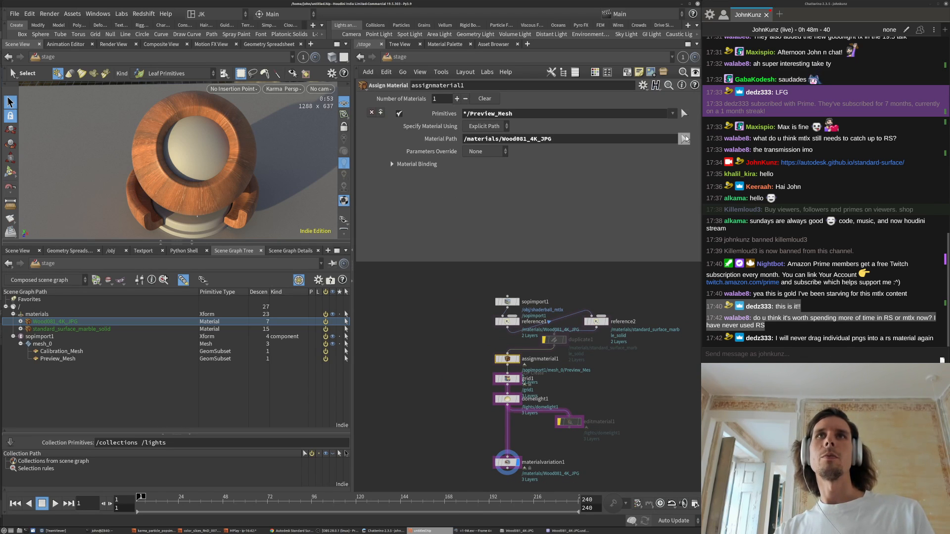
click(685, 138)
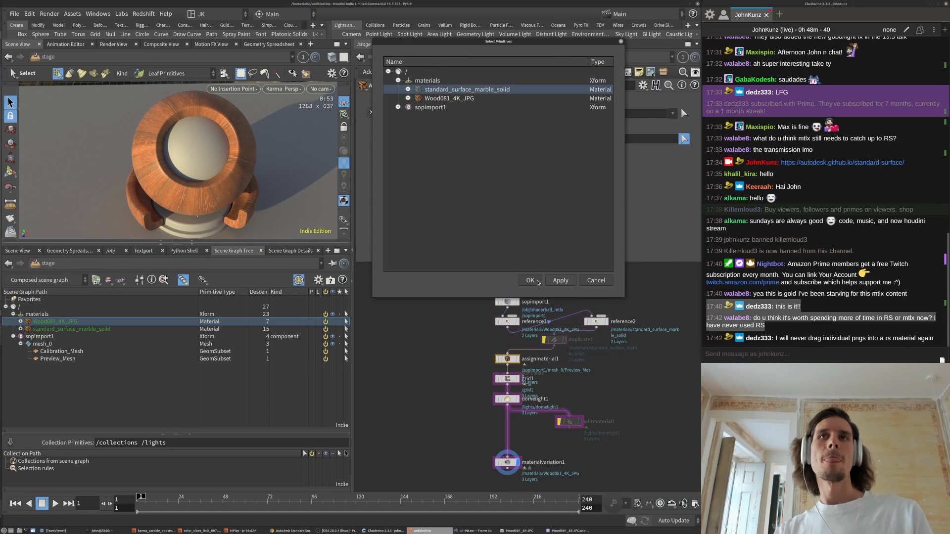
click(530, 280)
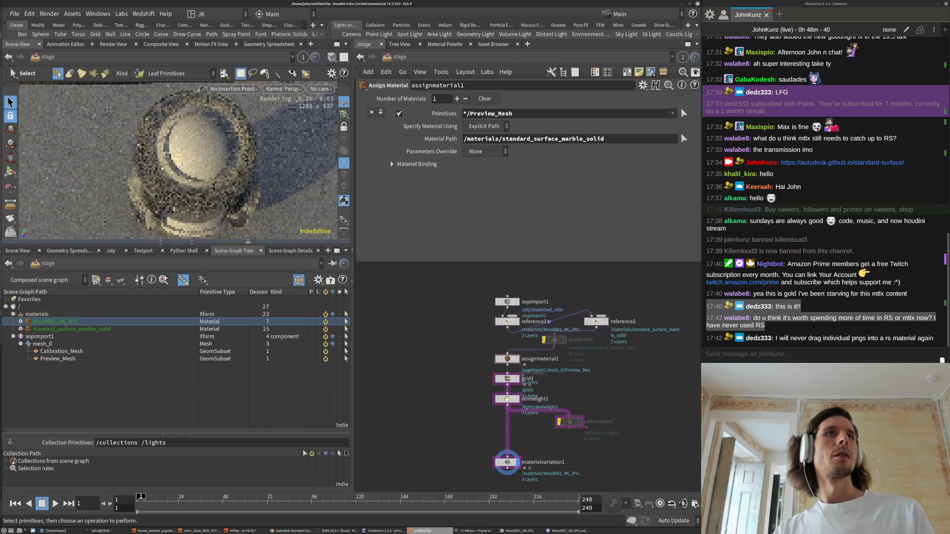
- Enlarge the viewport and examine the marble render on the shader ball up close
drag(176, 243, 183, 345)
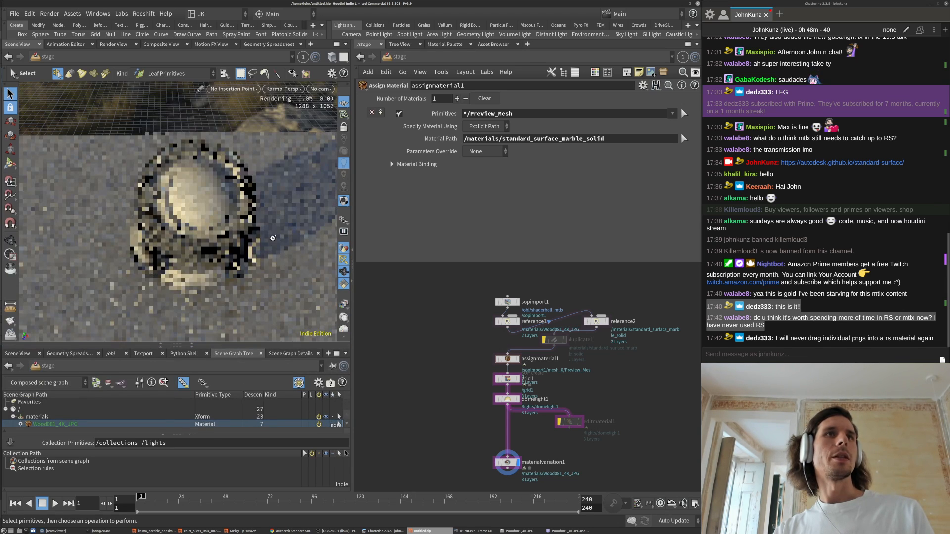
key(Escape)
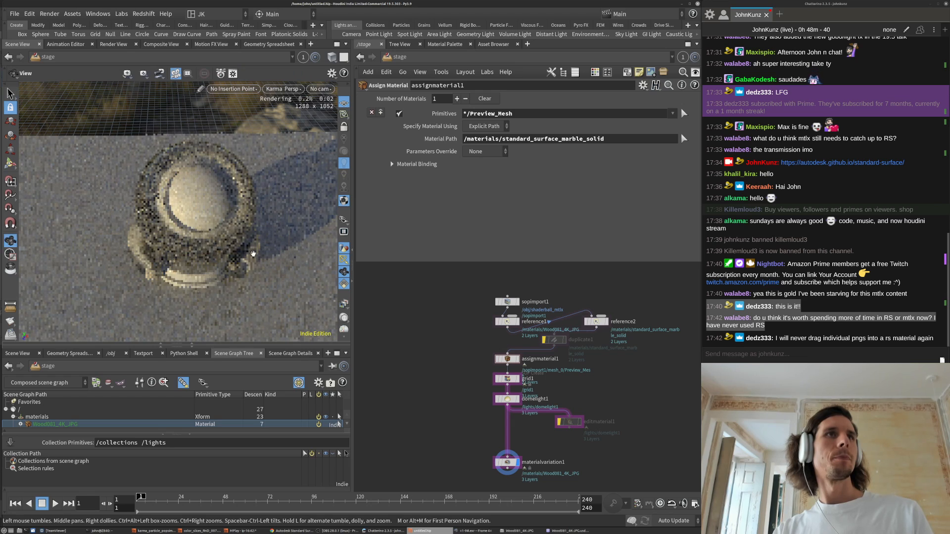
drag(177, 221, 242, 198)
scroll(242, 199, up, 5)
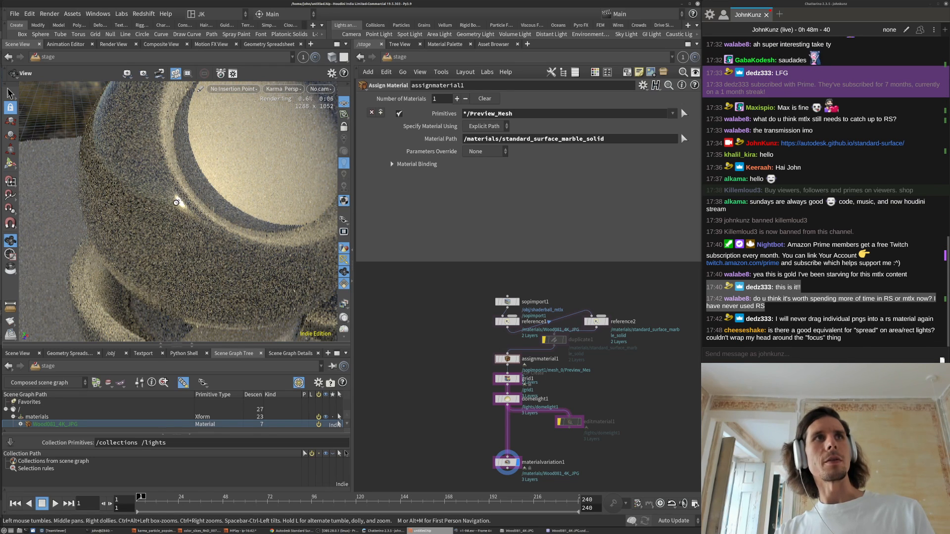
key(s)
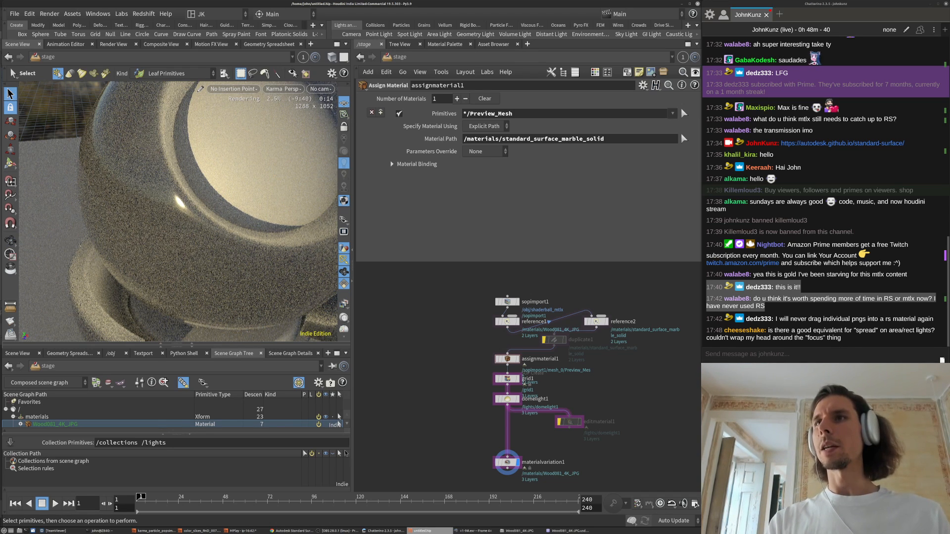
- Add a Light node in the empty space beside the network
middle_drag(630, 391, 564, 387)
key(Tab)
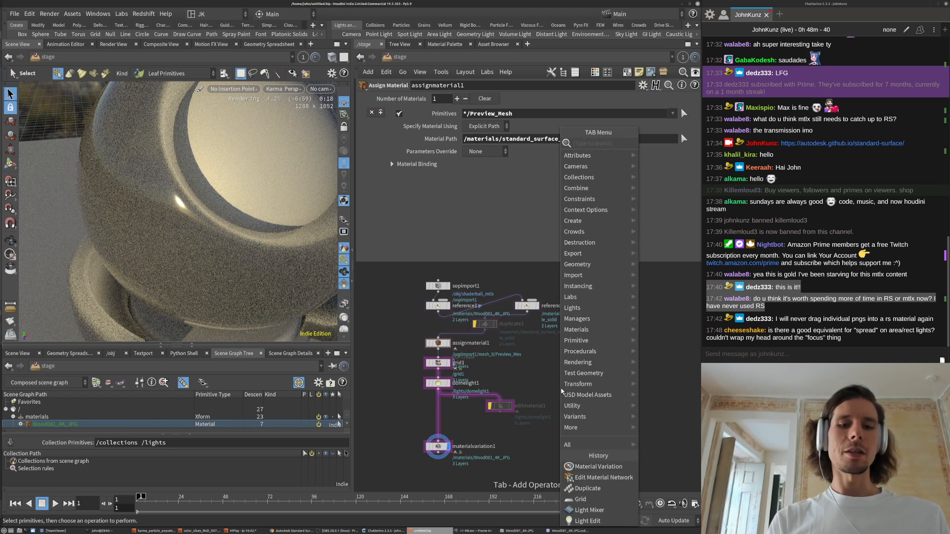
text(lig)
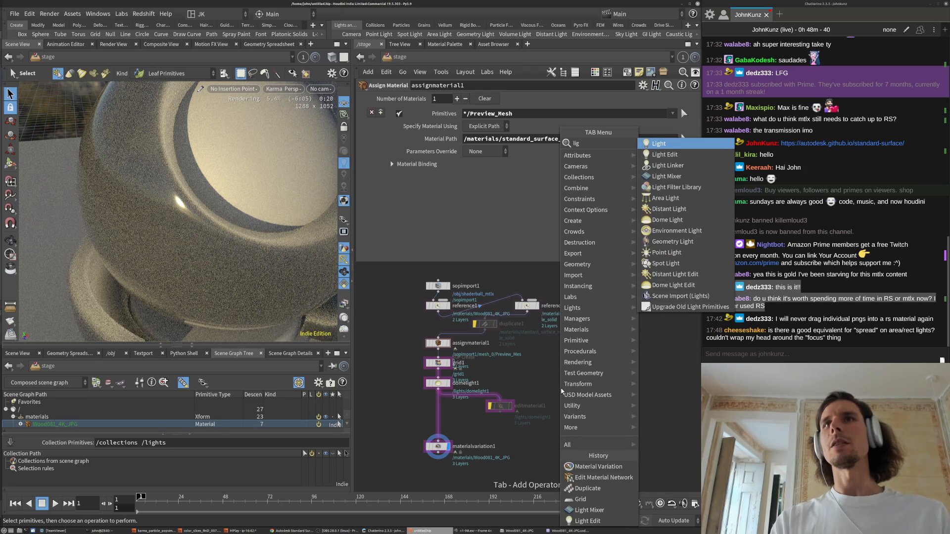
click(676, 145)
click(606, 355)
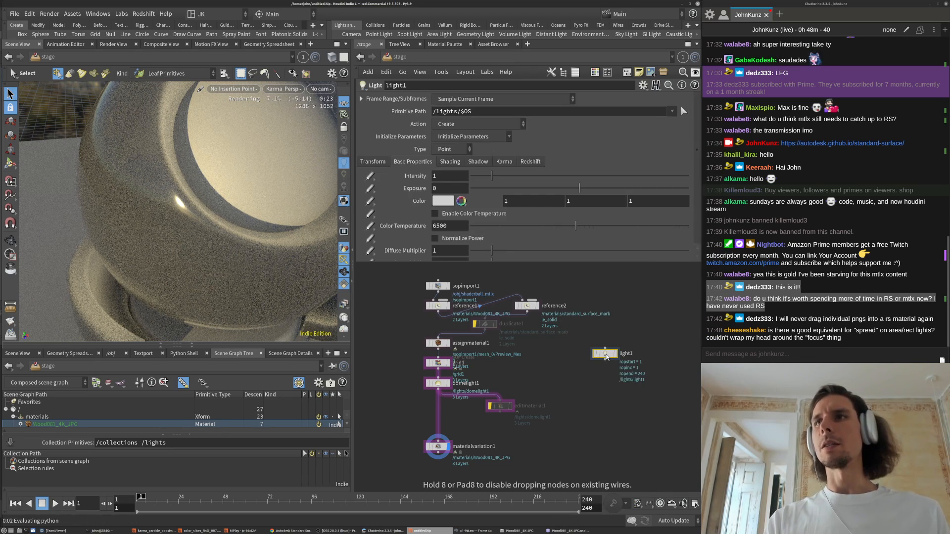
- Look through light1's base, Redshift shape and shaping properties for spread and focus options, and delete the light
click(443, 200)
scroll(417, 182, down, 2)
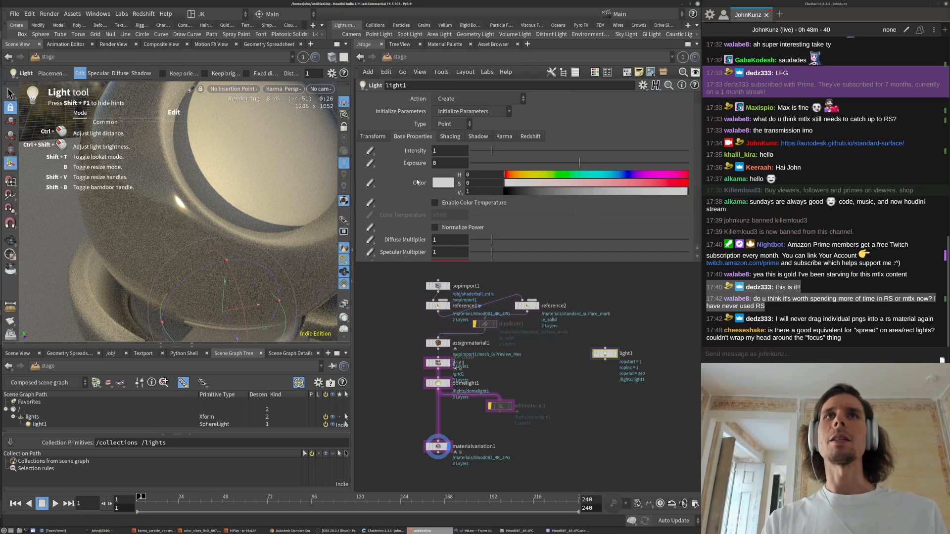
scroll(416, 183, down, 3)
scroll(418, 187, up, 3)
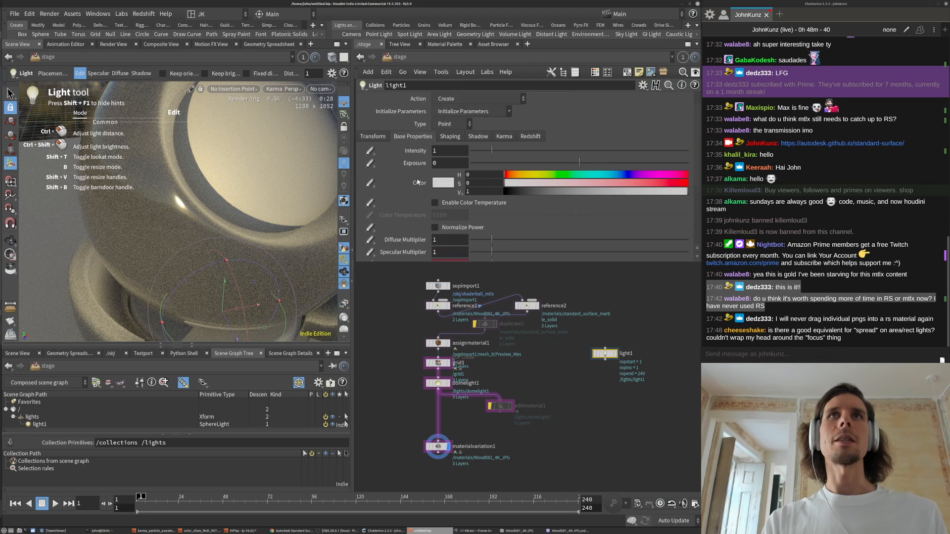
click(527, 138)
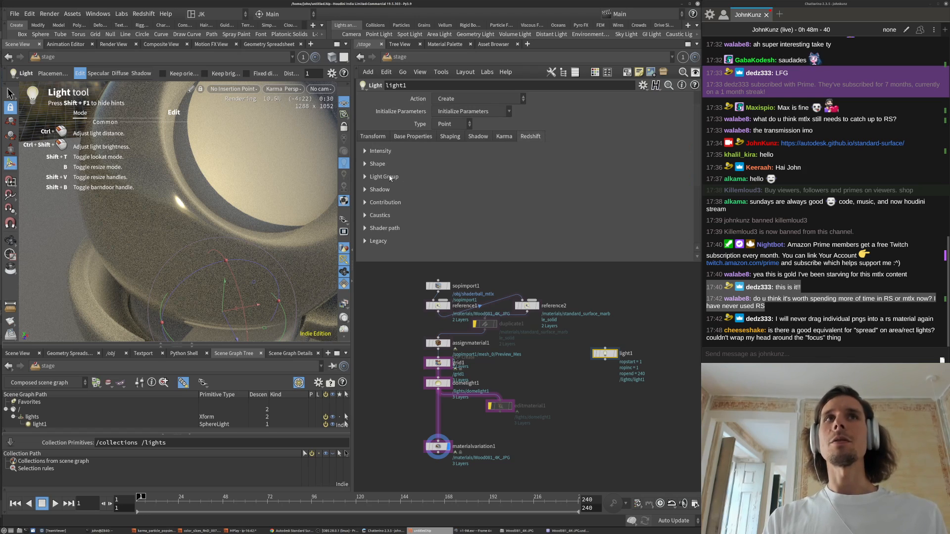
click(365, 163)
scroll(436, 210, down, 1)
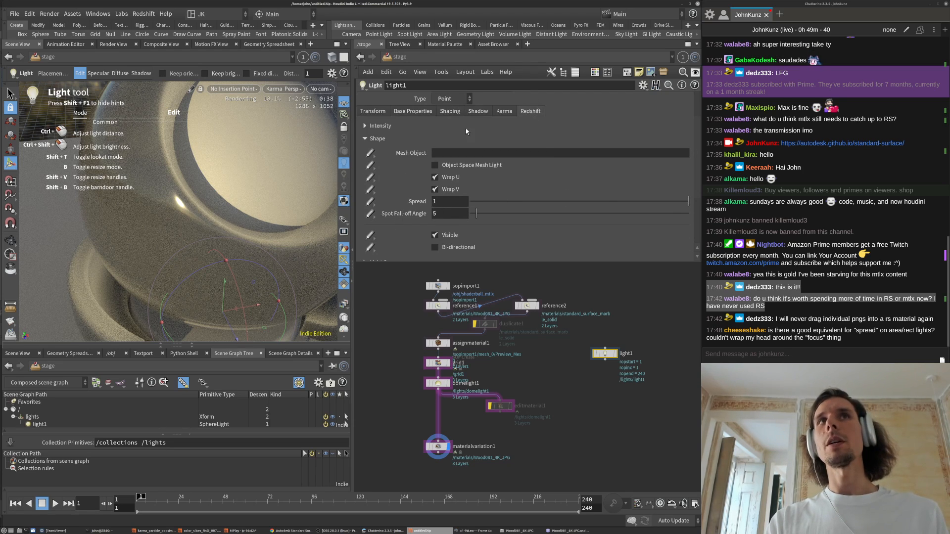
click(413, 112)
click(441, 113)
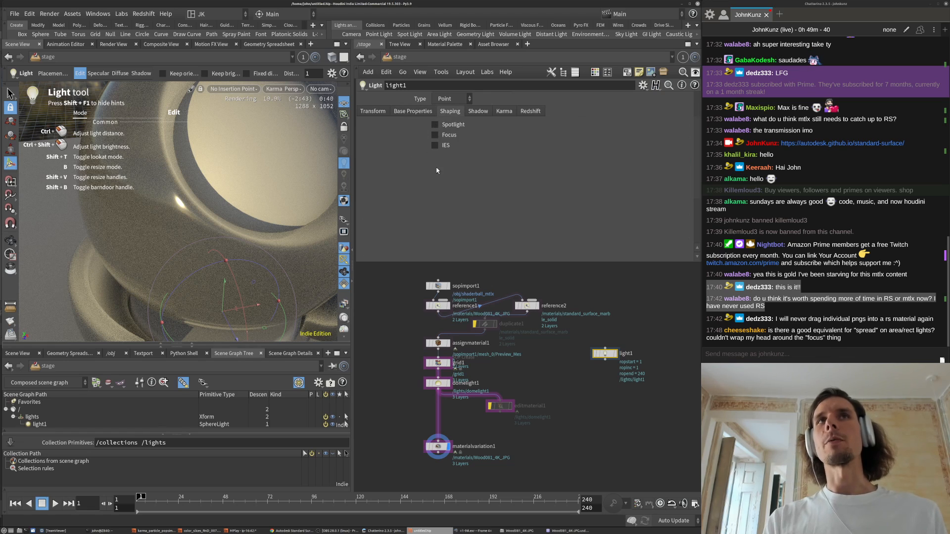
click(418, 114)
scroll(412, 227, down, 2)
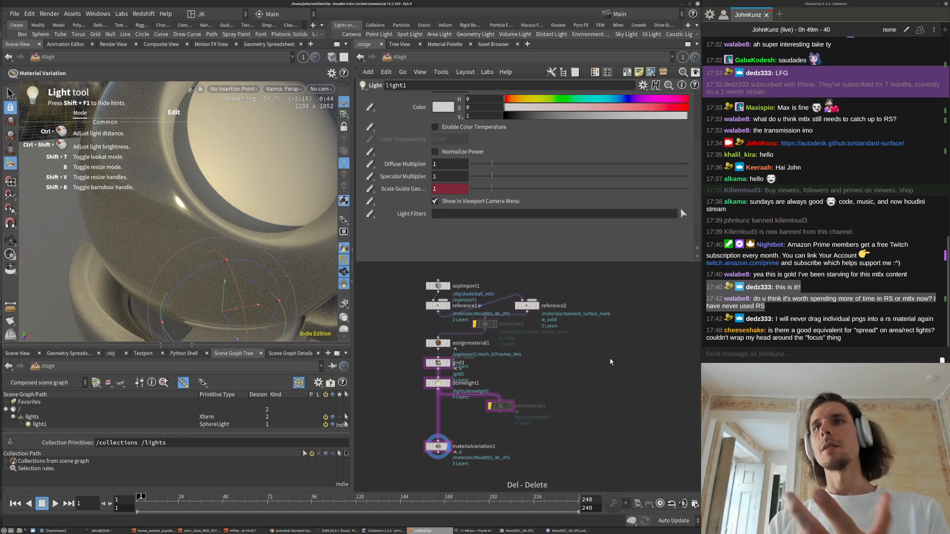
key(Delete)
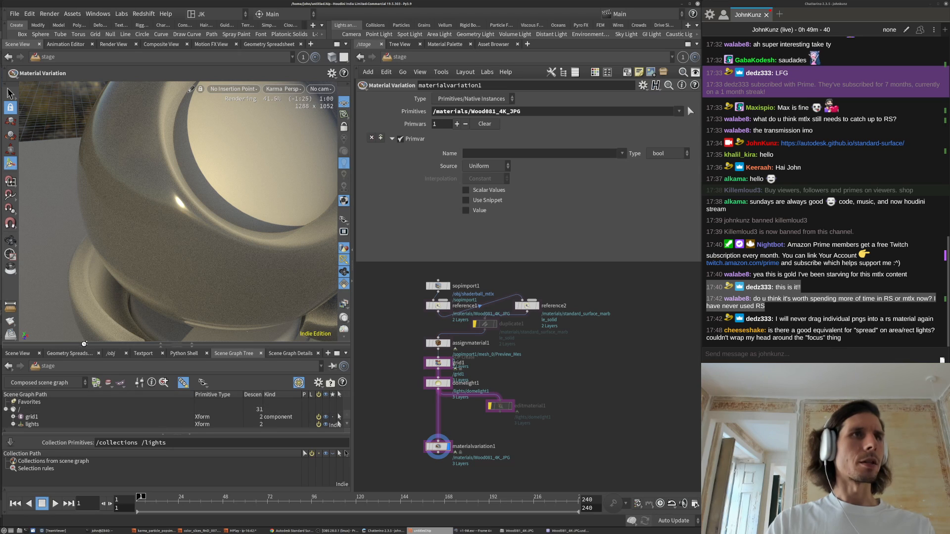
- Enlarge the scene graph and inspect standard_surface_marble_solid's base input in the Scene Graph Details
drag(84, 343, 85, 256)
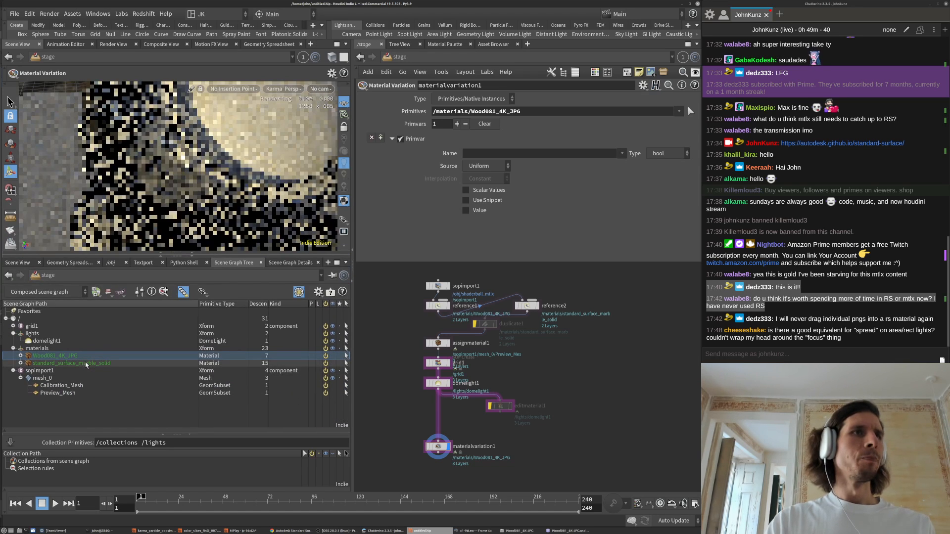
click(86, 365)
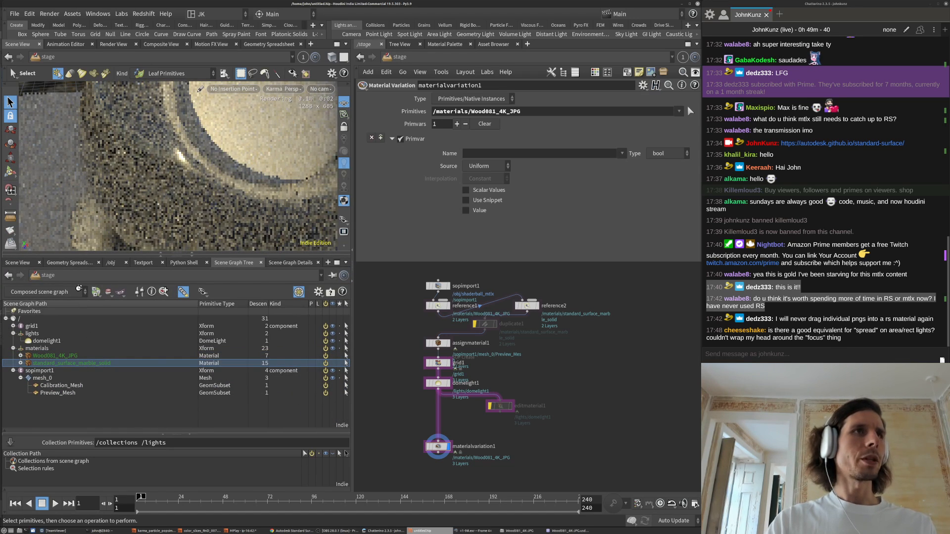
click(290, 263)
drag(263, 358, 263, 307)
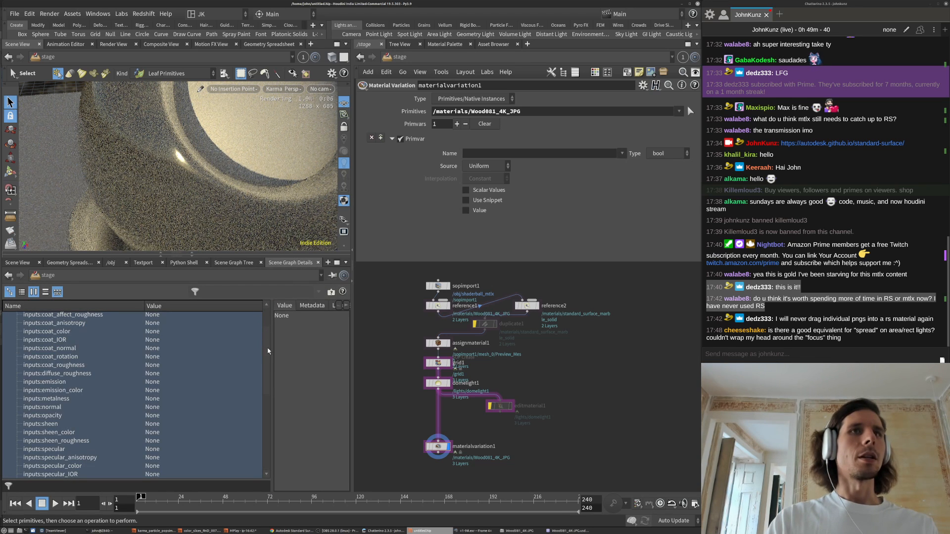
scroll(266, 344, up, 2)
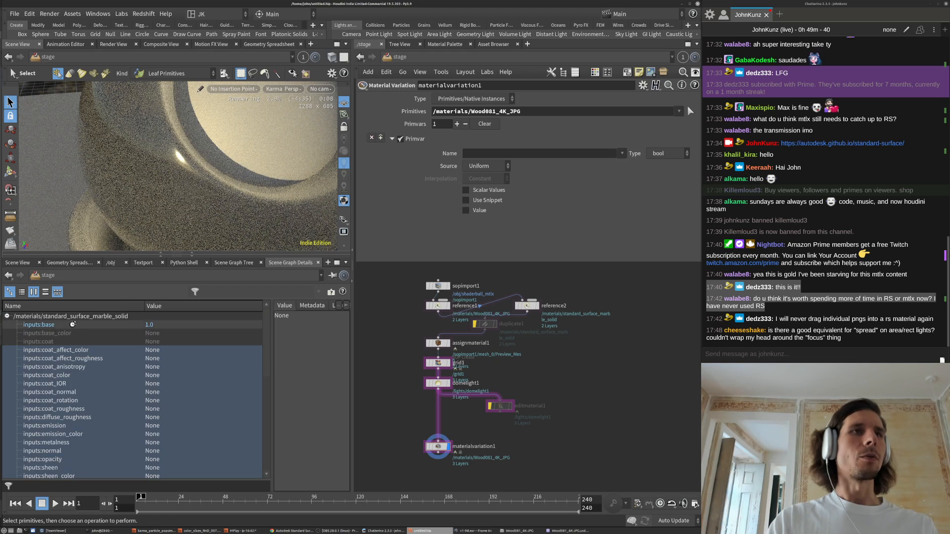
click(152, 326)
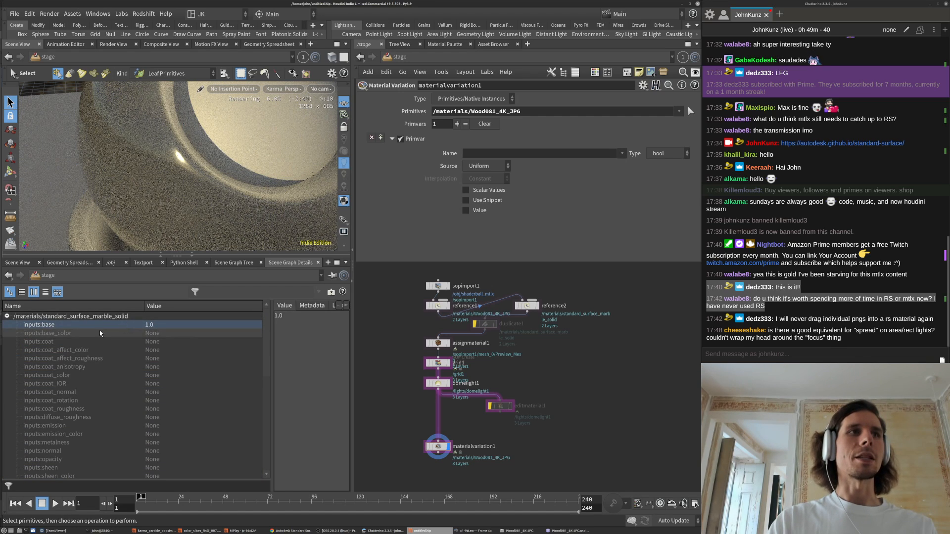
- Examine the marble material's subsurface and remaining inputs, with the whole shader ball back in view
drag(267, 352, 265, 400)
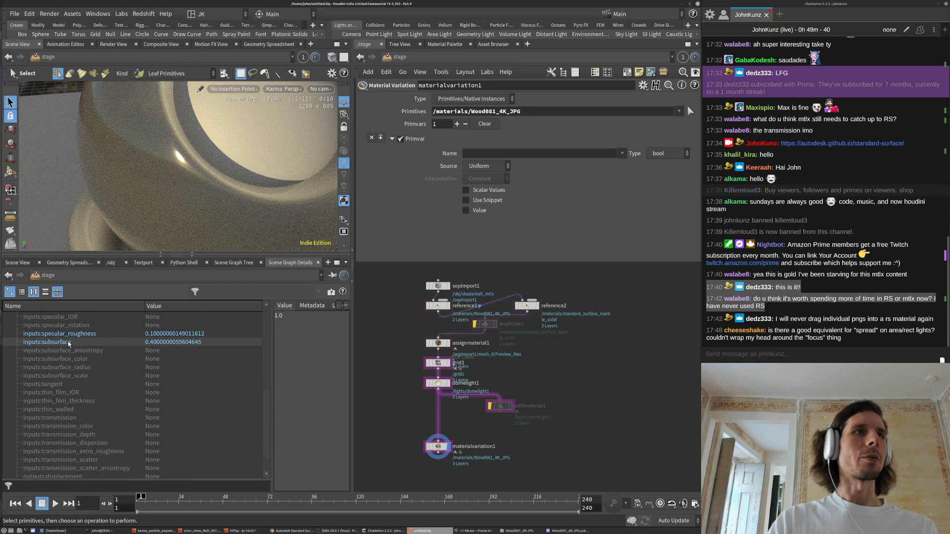
click(97, 342)
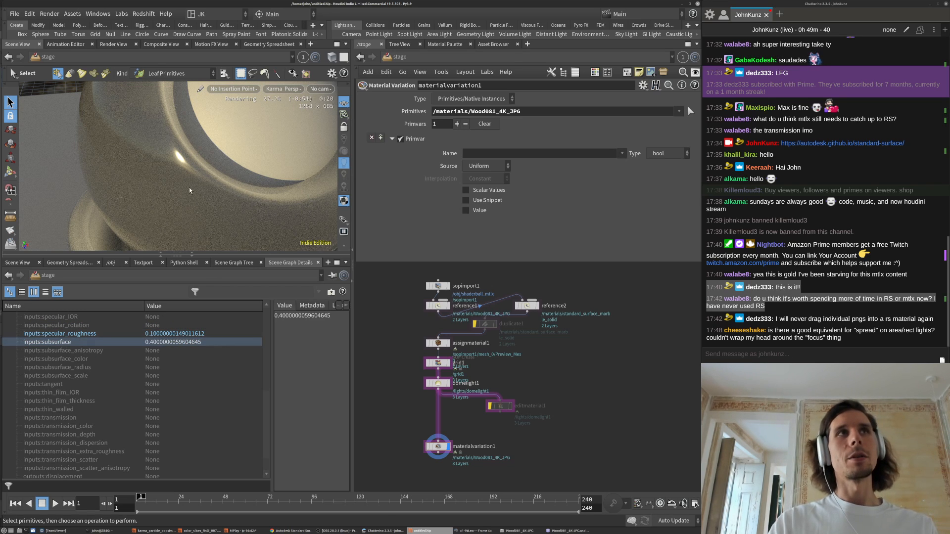
alt+right_drag(114, 208, 193, 150)
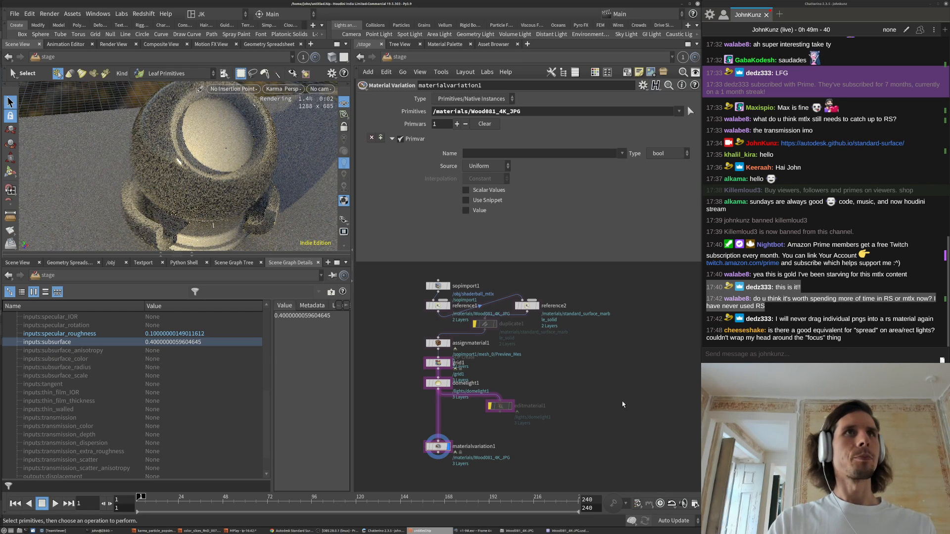
scroll(268, 443, down, 2)
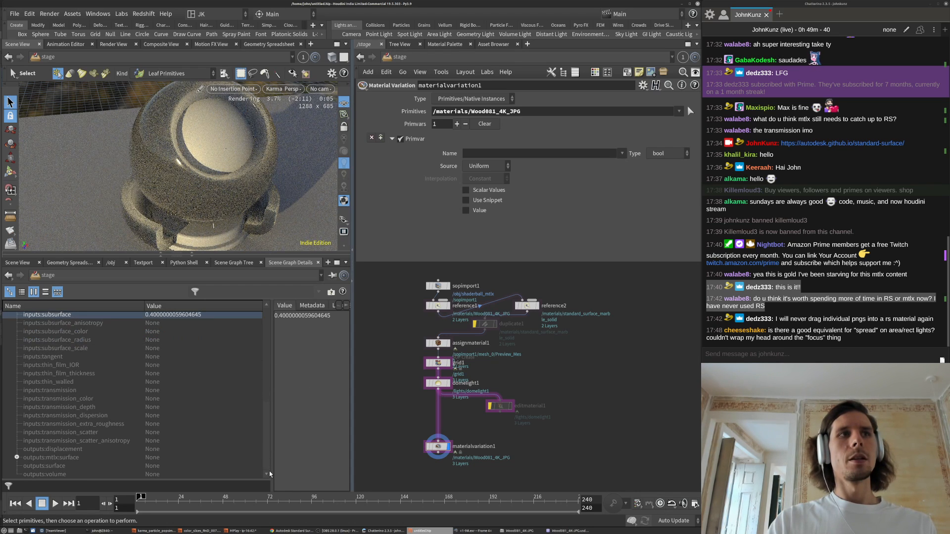
scroll(261, 376, down, 6)
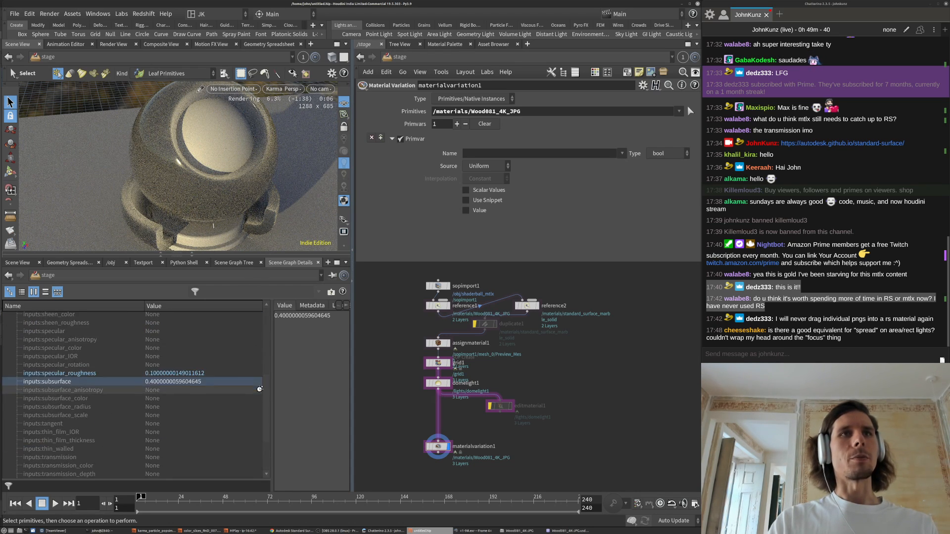
- Add an Edit Material Properties node in the empty space beside domelight1
scroll(253, 360, up, 3)
scroll(418, 369, up, 3)
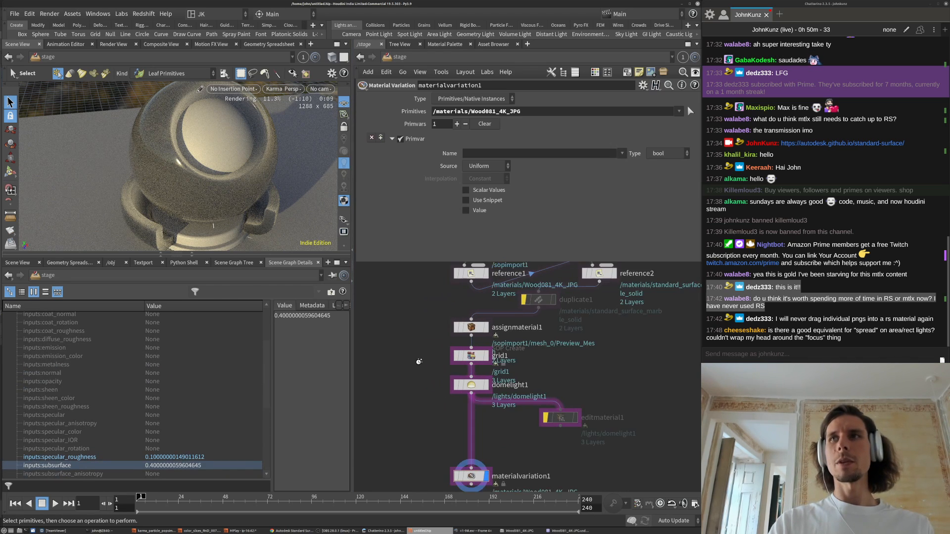
key(Tab)
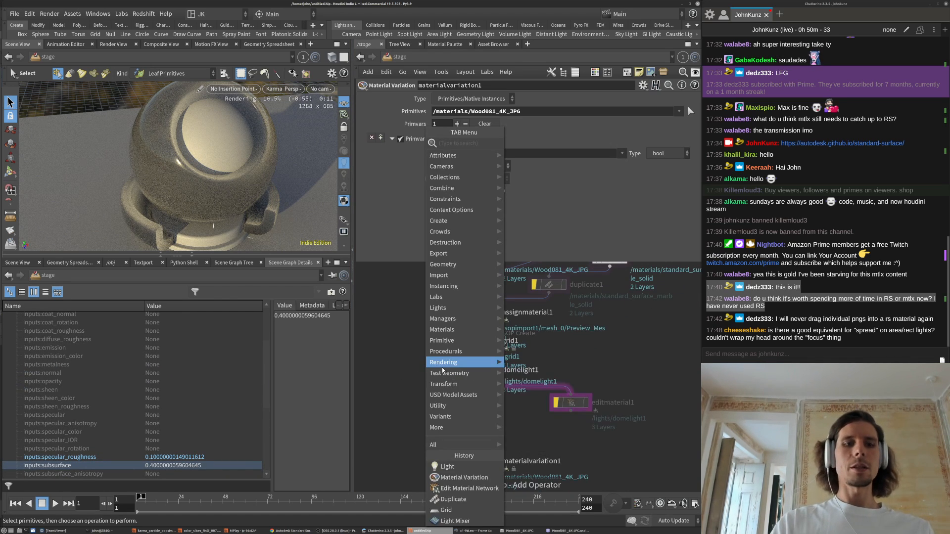
mouse_move(443, 366)
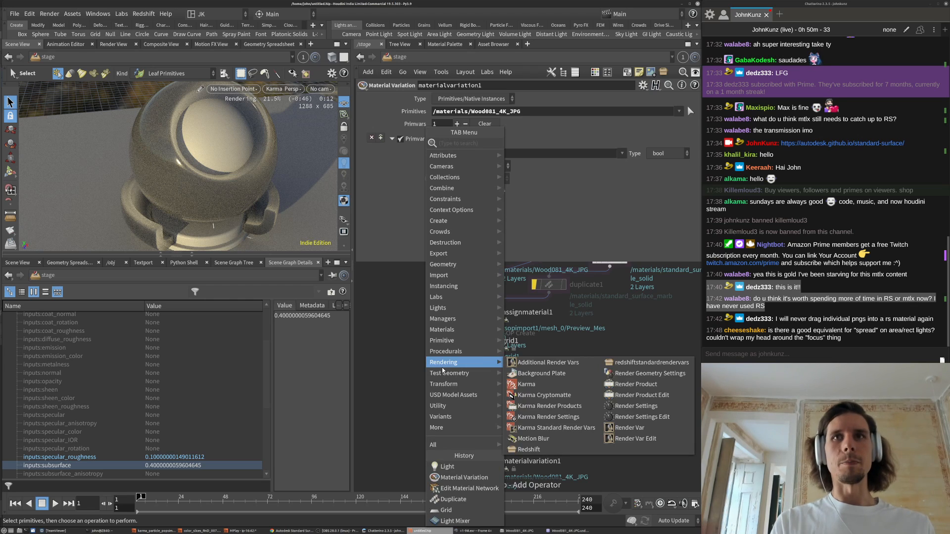
mouse_move(438, 329)
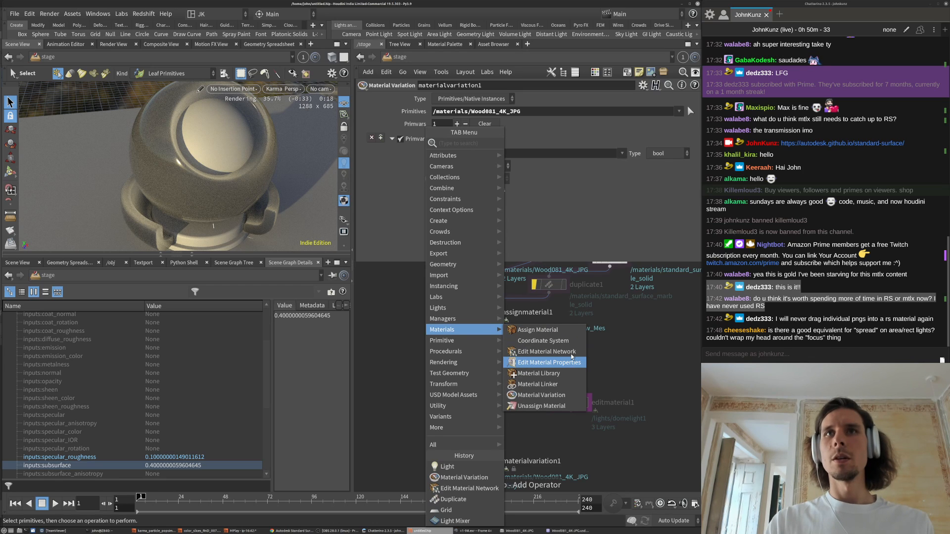
key(Return)
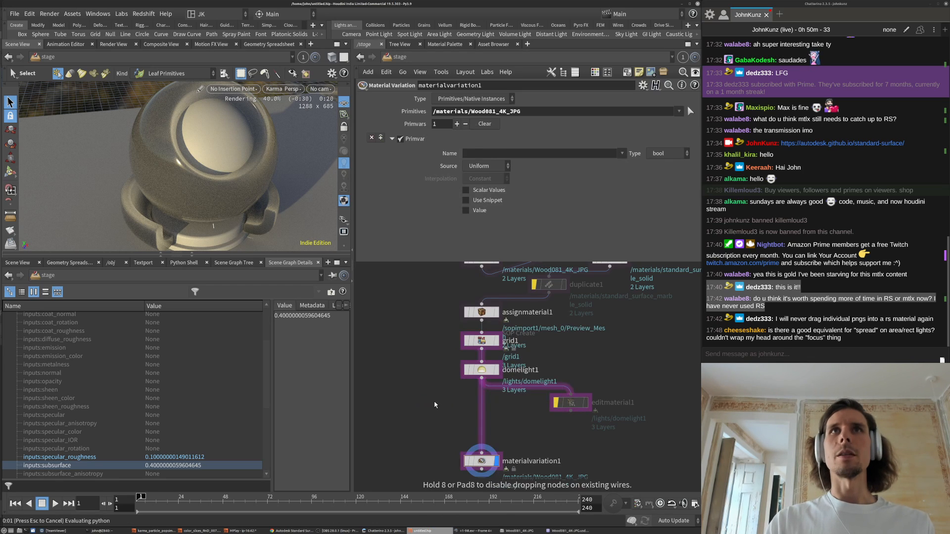
click(430, 402)
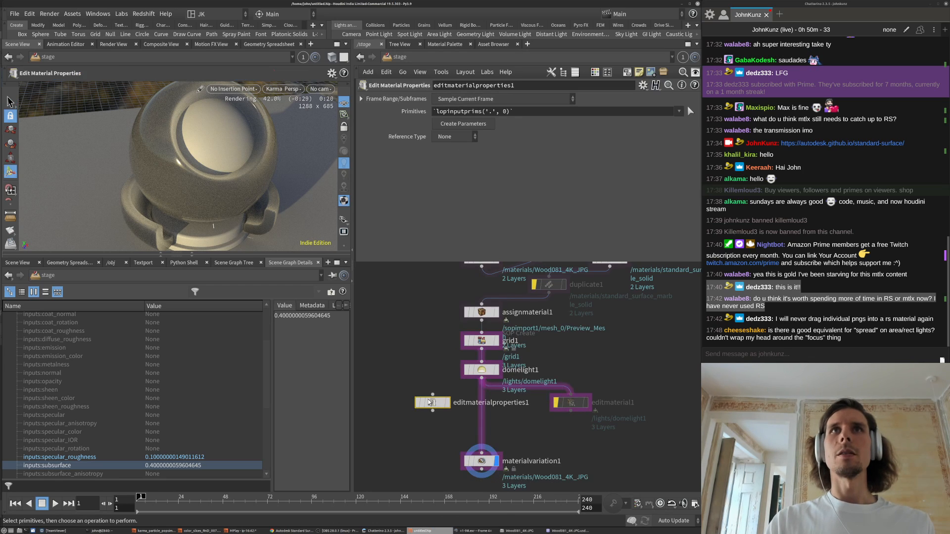
- Wire the new Edit Material Properties node to domelight1's output and make it the displayed node
click(468, 140)
click(468, 140)
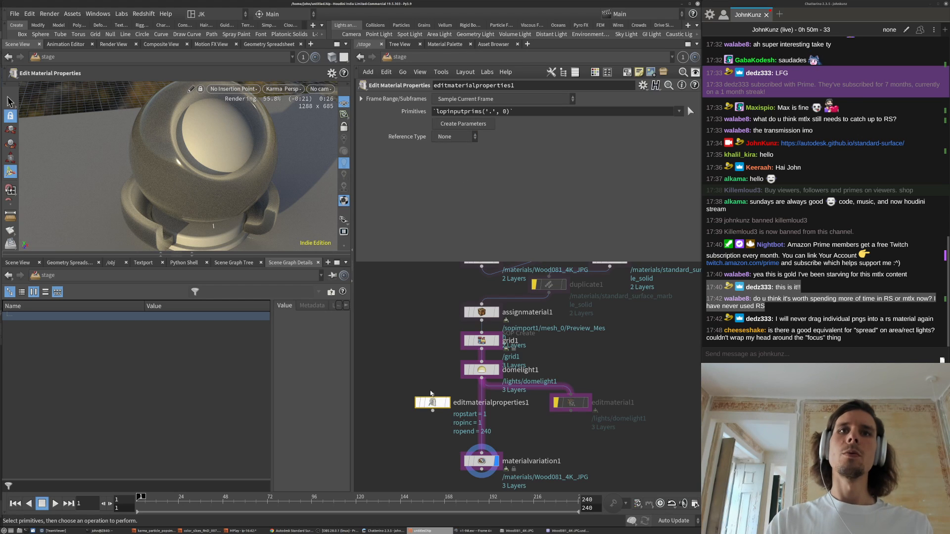
click(436, 406)
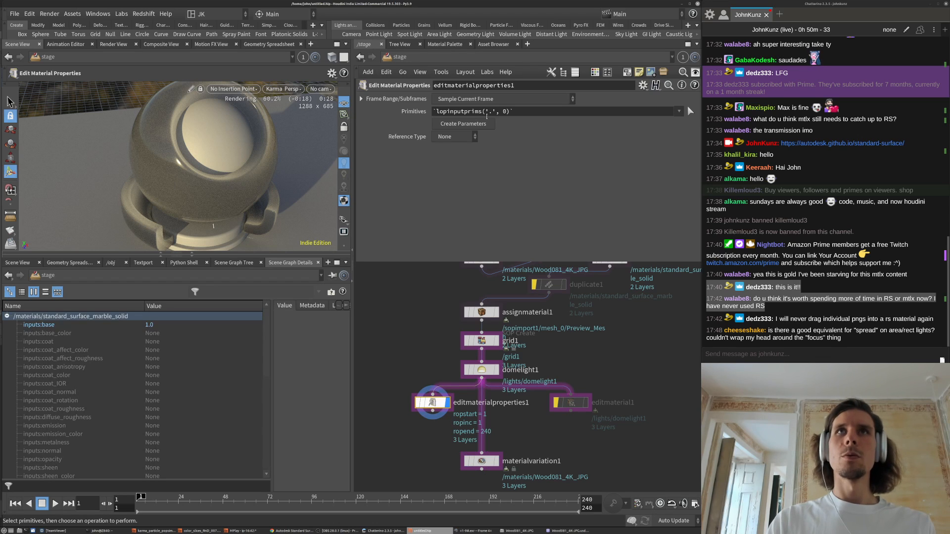
- Replace the node's primitives with /materials/standard_surface_marble_solid from the scene graph and create the parameters for that material
triple_click(672, 112)
key(BackSpace)
click(234, 263)
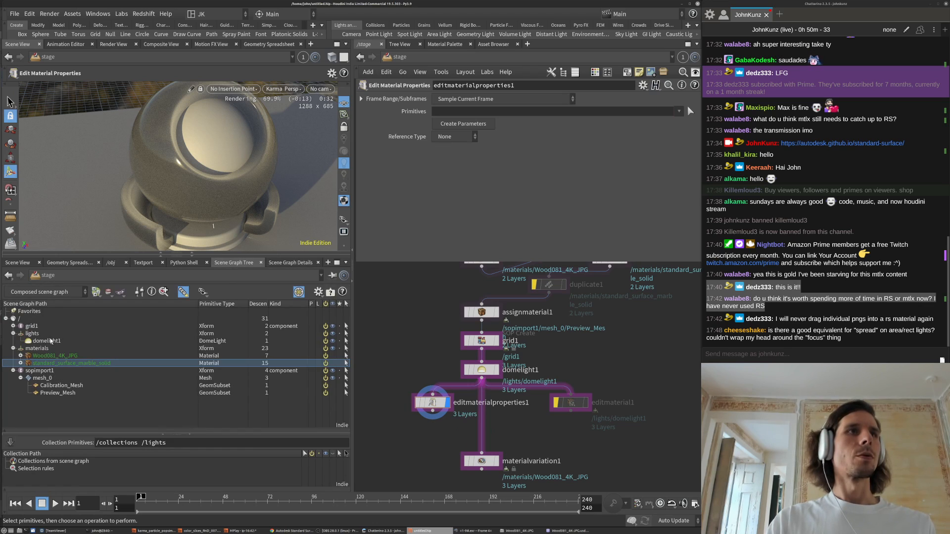
drag(72, 363, 473, 113)
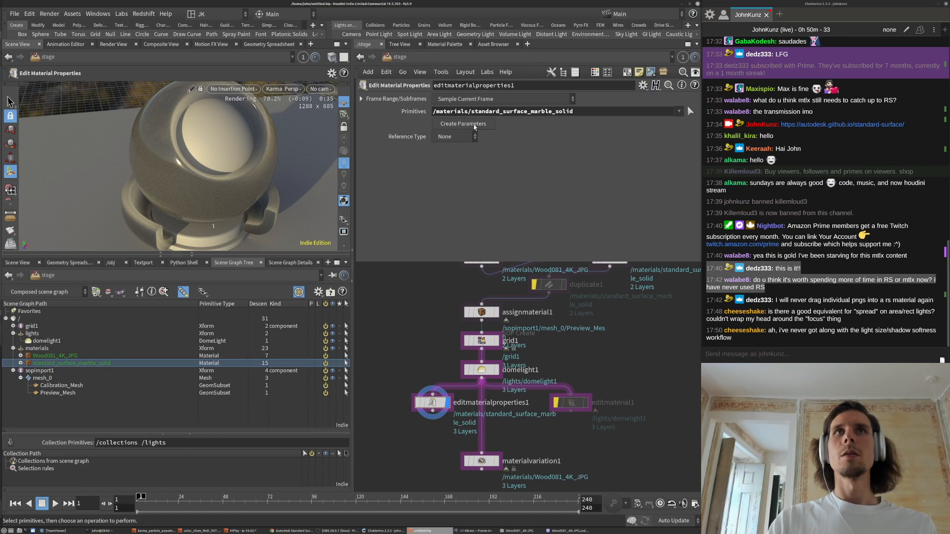
click(484, 126)
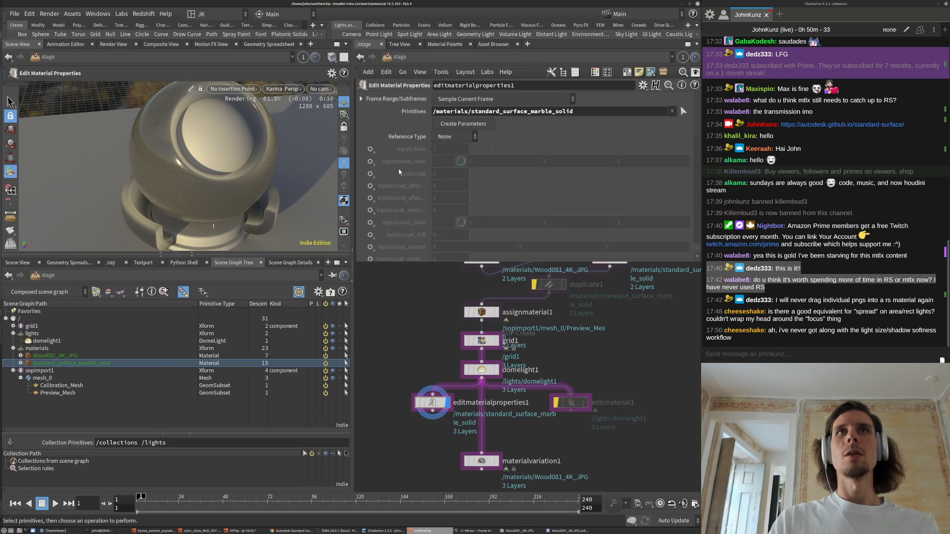
- Enable the marble material's inputs:base parameter and lower it to 0.14
scroll(447, 196, down, 2)
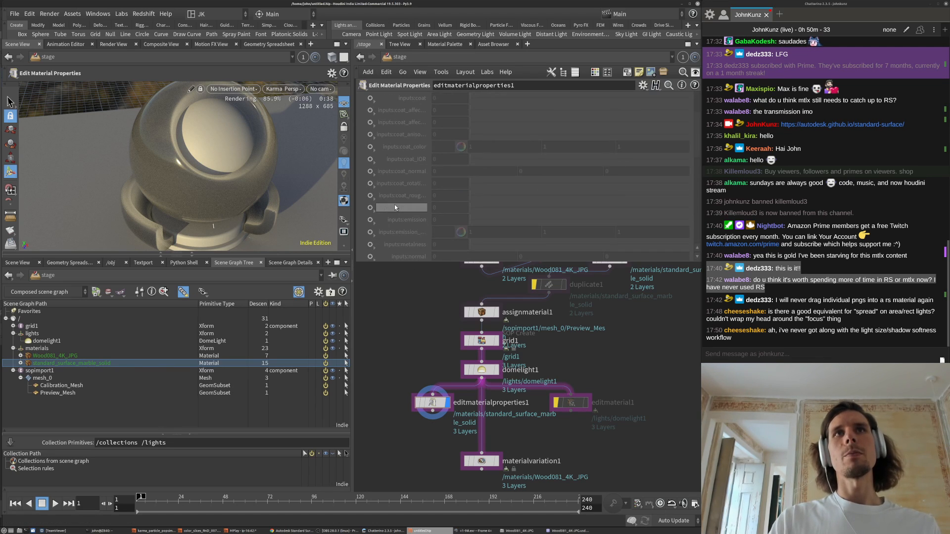
scroll(405, 224, up, 2)
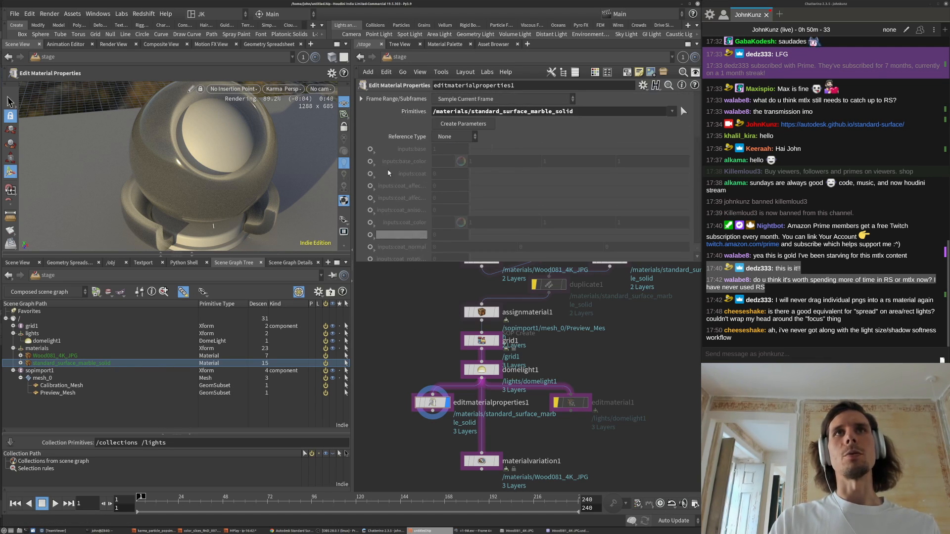
click(369, 149)
click(396, 157)
drag(474, 150, 474, 150)
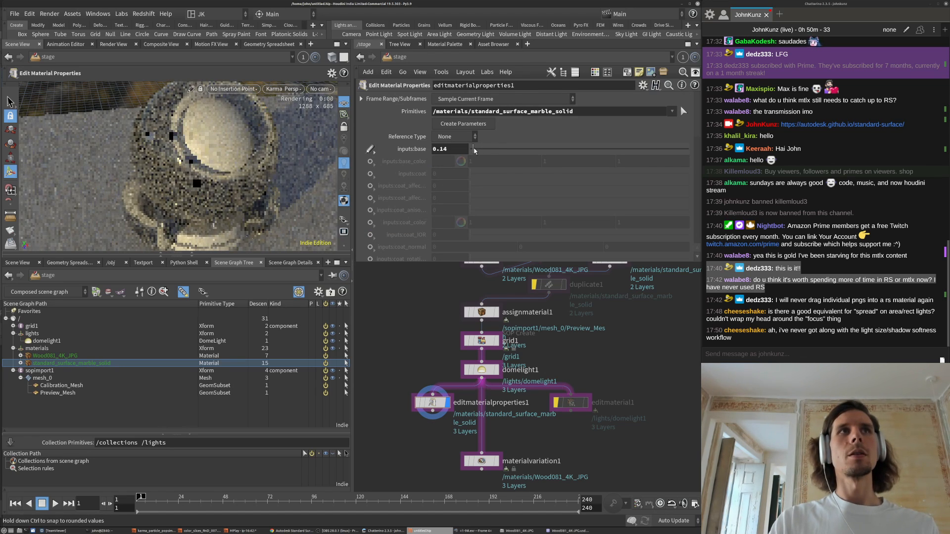
- Find the inputs:subsurface parameter on editmaterialproperties1 and enable it for editing
scroll(436, 177, down, 1)
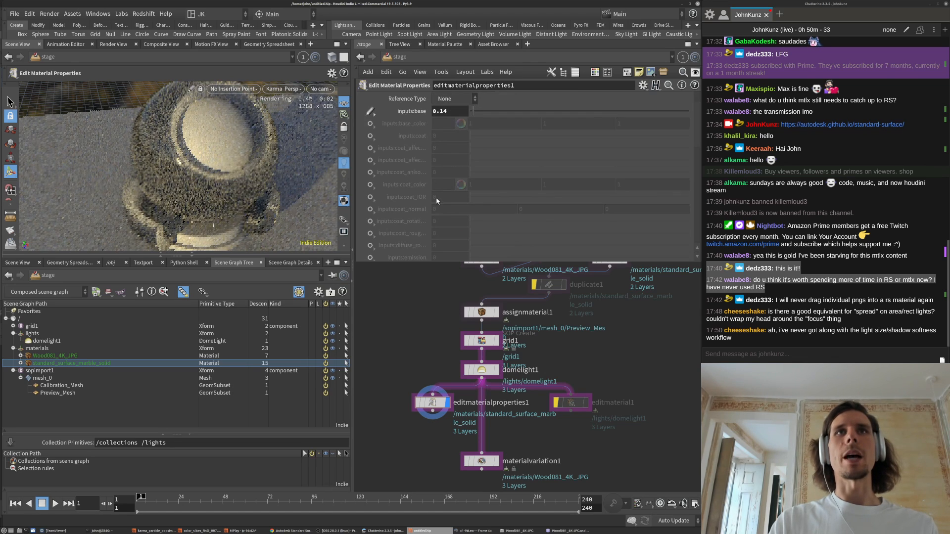
scroll(437, 210, down, 3)
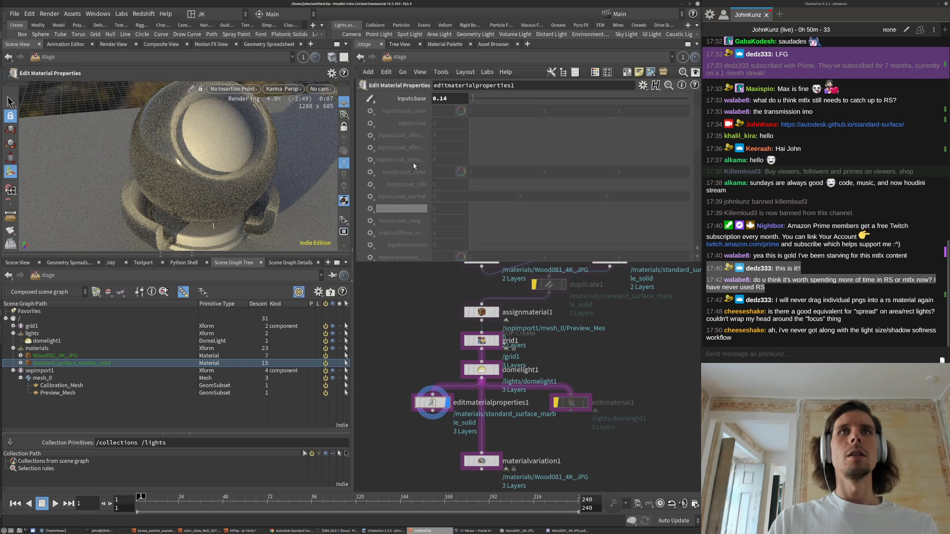
scroll(415, 181, down, 4)
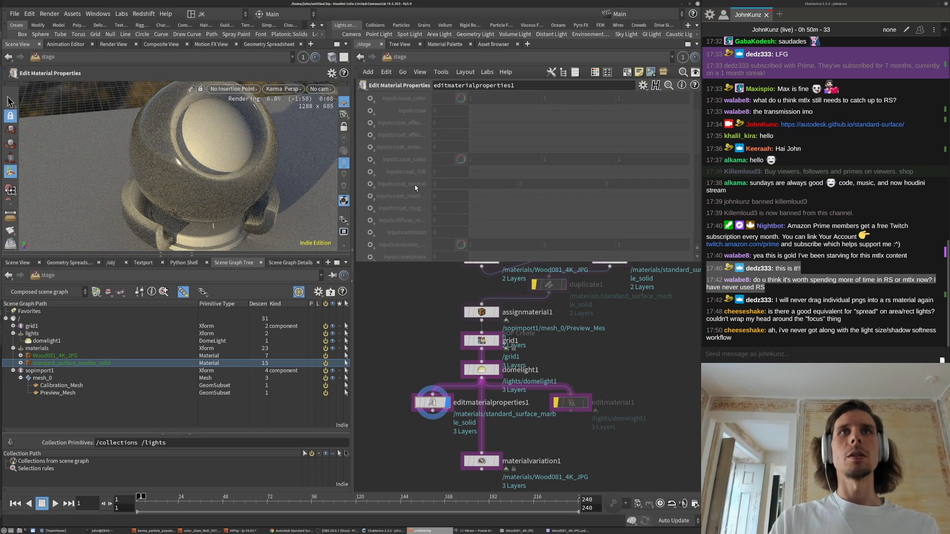
scroll(423, 221, down, 3)
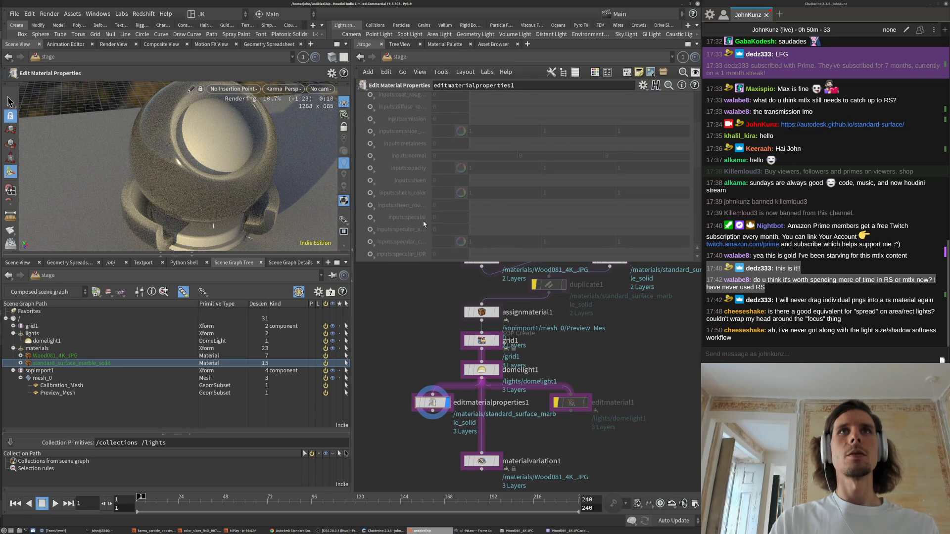
scroll(422, 235, down, 3)
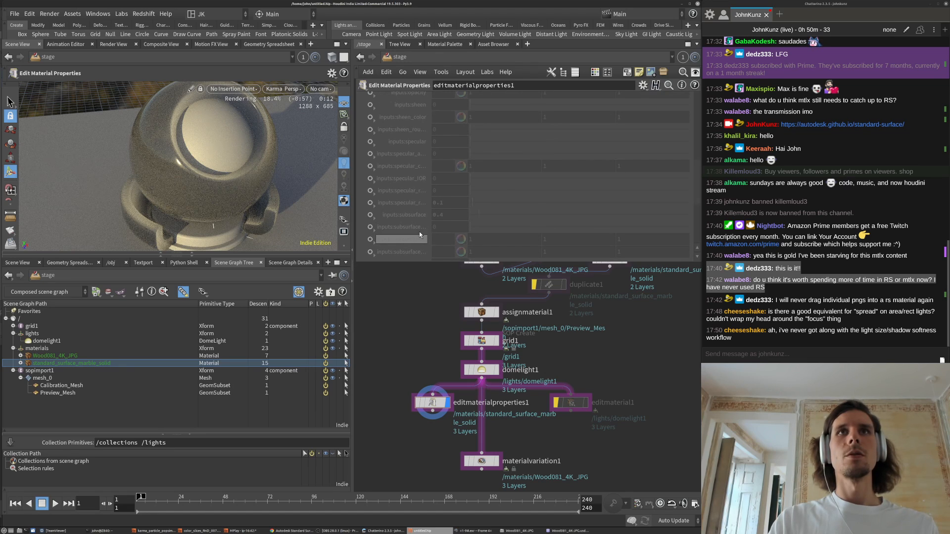
scroll(414, 243, down, 1)
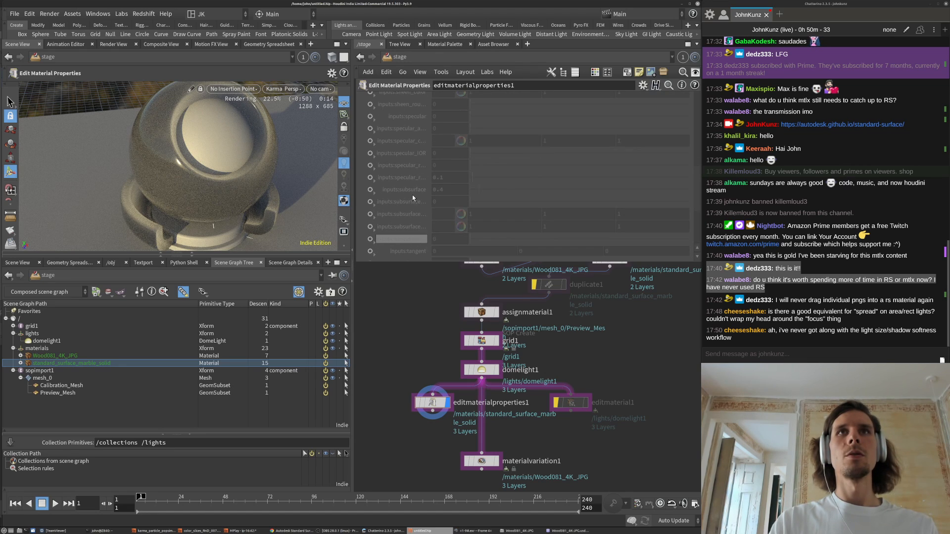
click(370, 190)
click(395, 200)
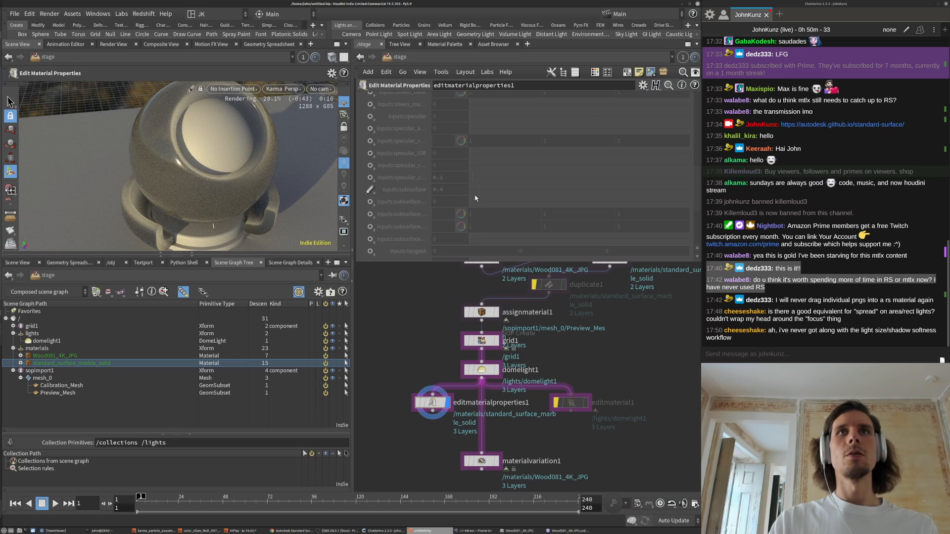
- Try inputs:subsurface at 0, and settle it at 0.1
double_click(463, 190)
text(0.)
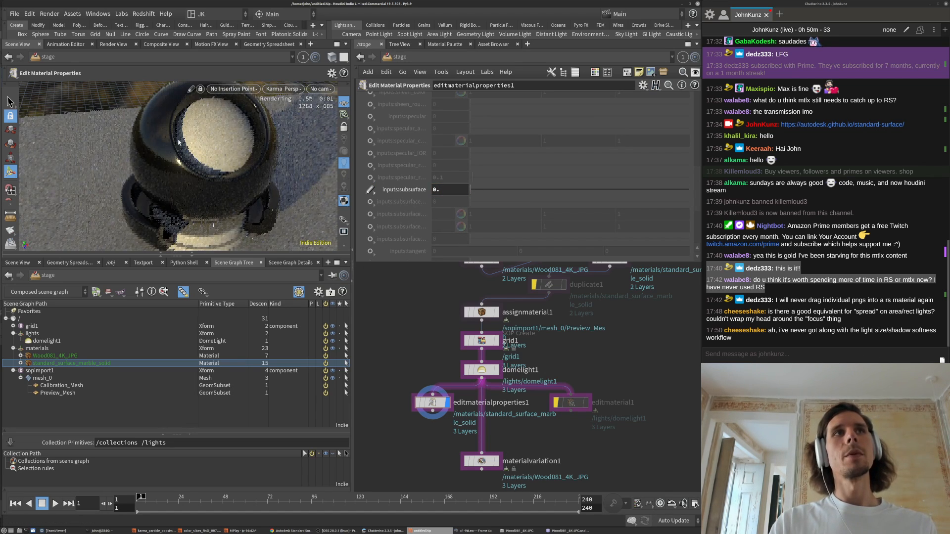
click(454, 194)
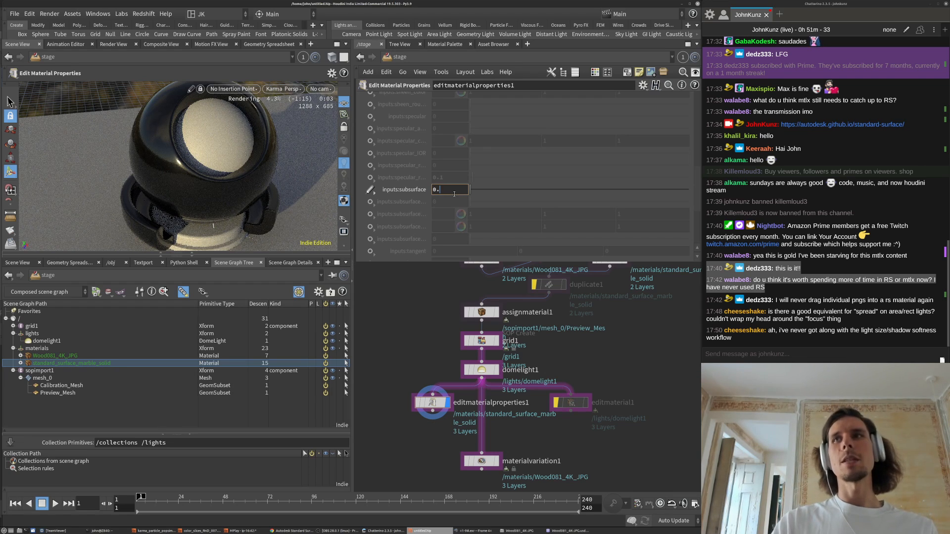
text(1)
key(Return)
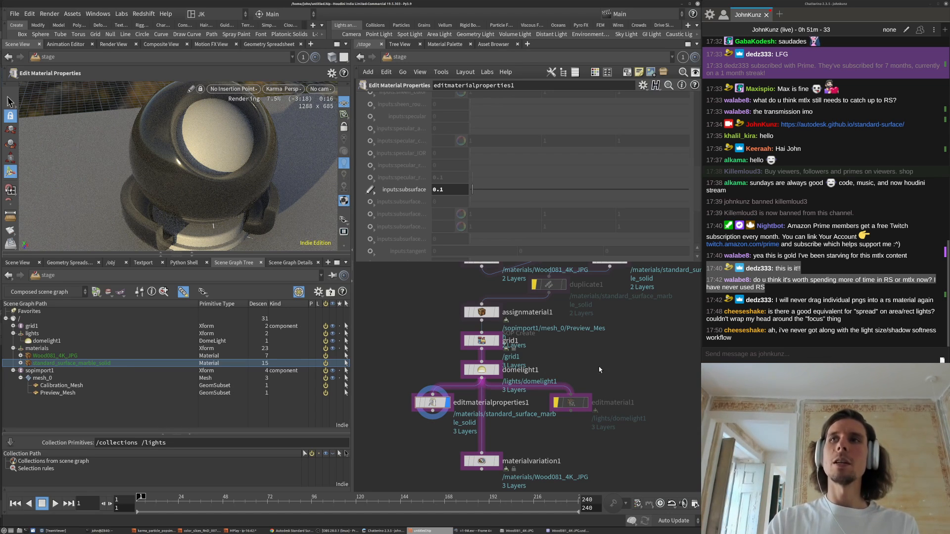
middle_drag(599, 370, 606, 294)
middle_drag(599, 354, 511, 384)
scroll(522, 424, down, 3)
scroll(541, 343, up, 2)
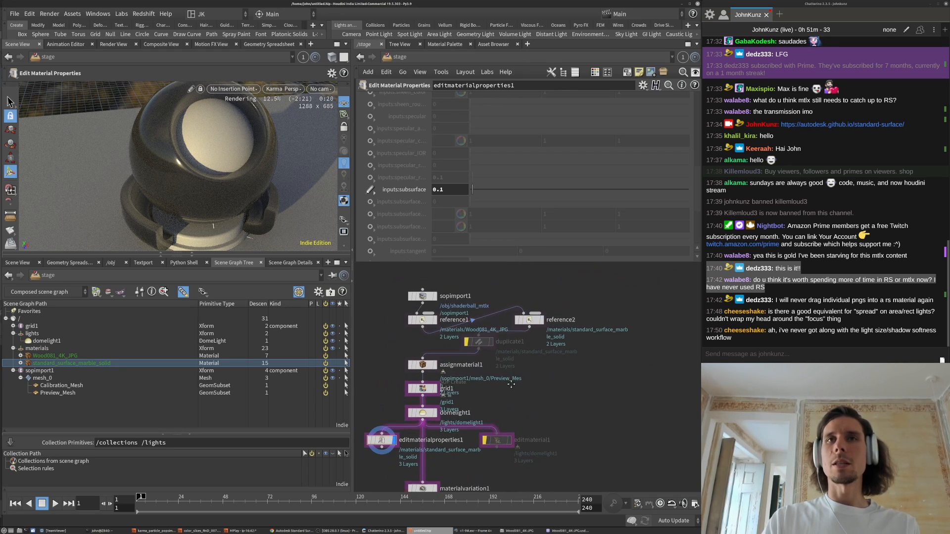
scroll(535, 387, down, 3)
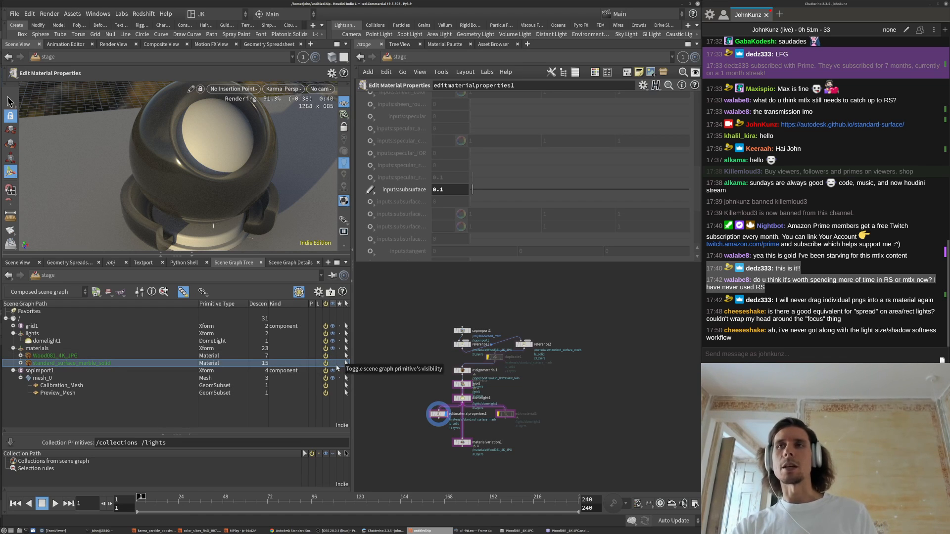
scroll(406, 440, up, 2)
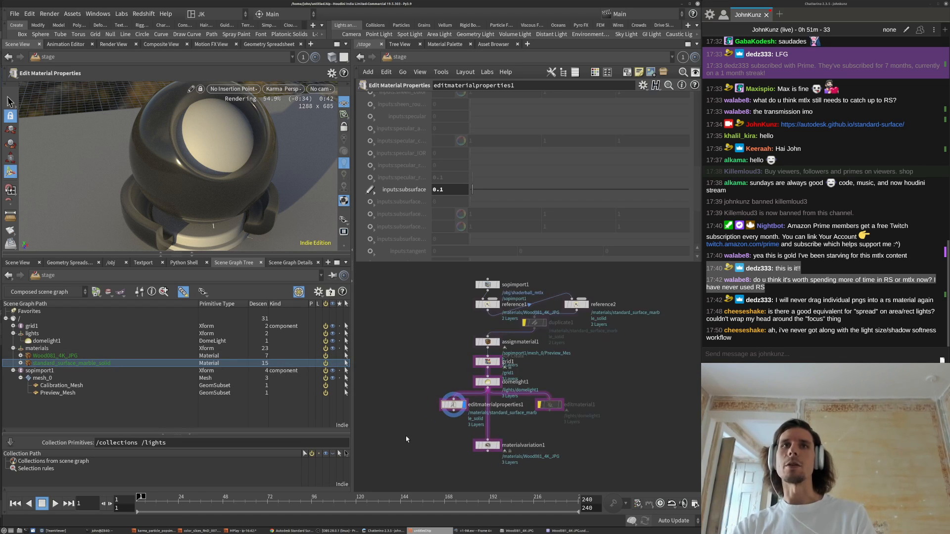
scroll(435, 433, up, 2)
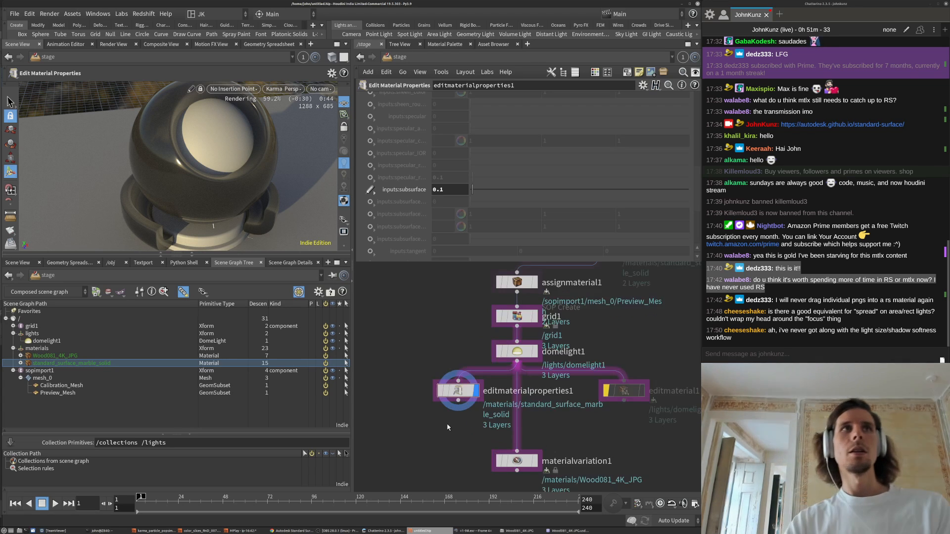
- Set the marble material's inputs:base parameter to 1
scroll(412, 197, up, 8)
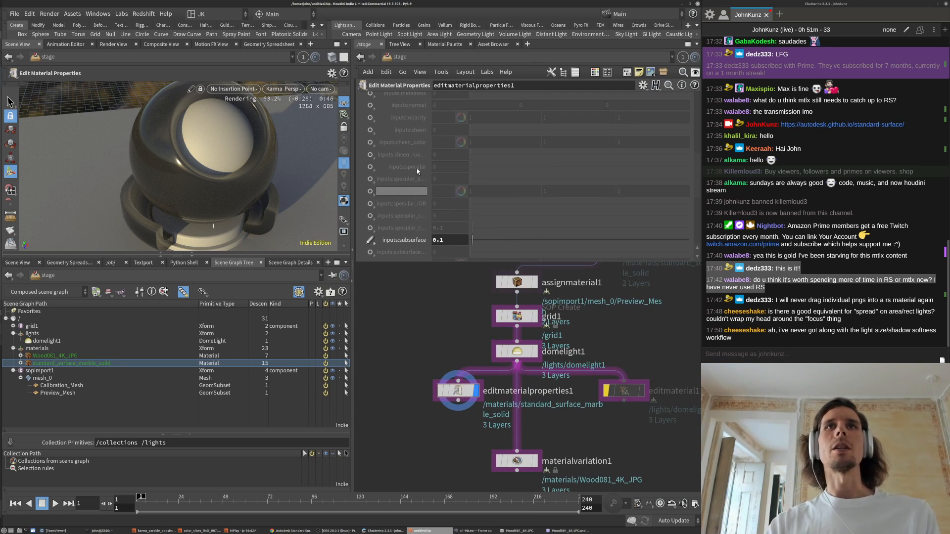
double_click(449, 149)
text(1)
key(Return)
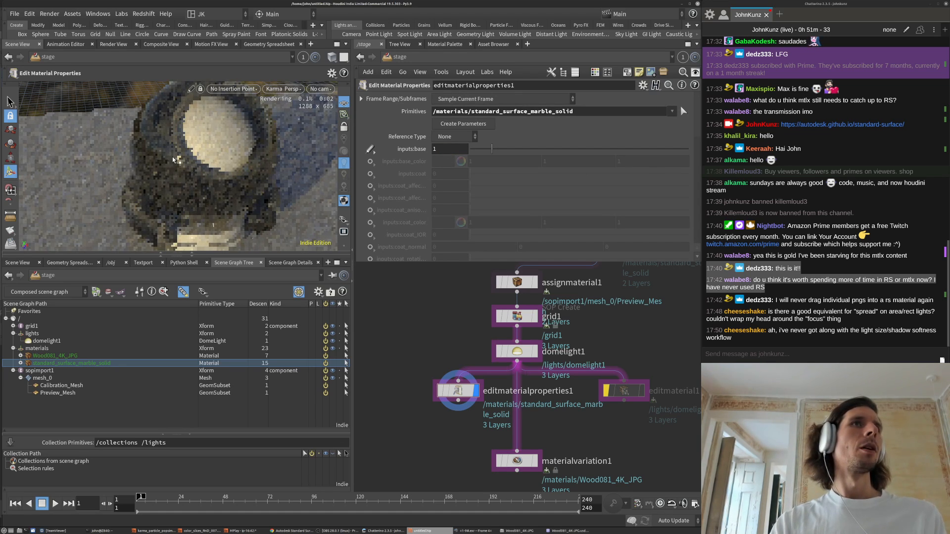
- Enable the inputs:base_color parameter and set its green component to 0
scroll(424, 220, down, 5)
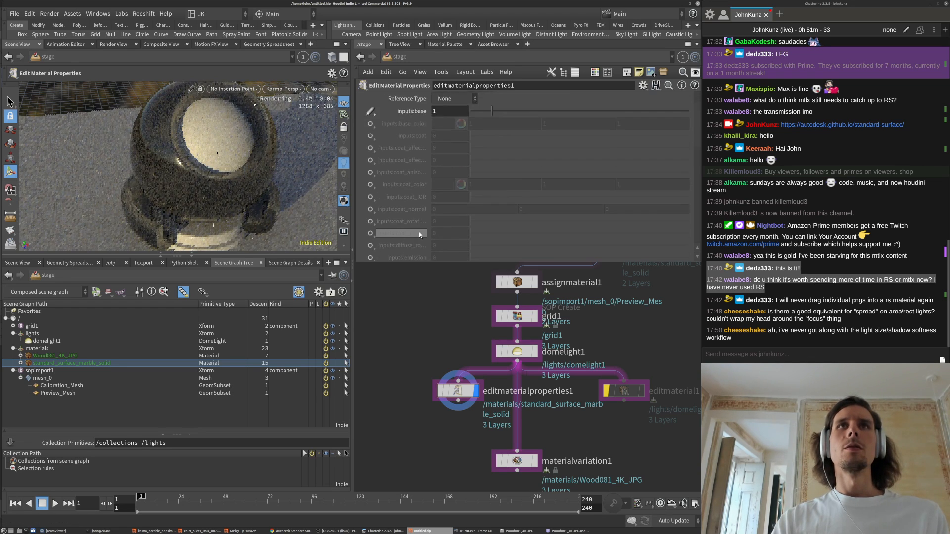
scroll(424, 219, down, 1)
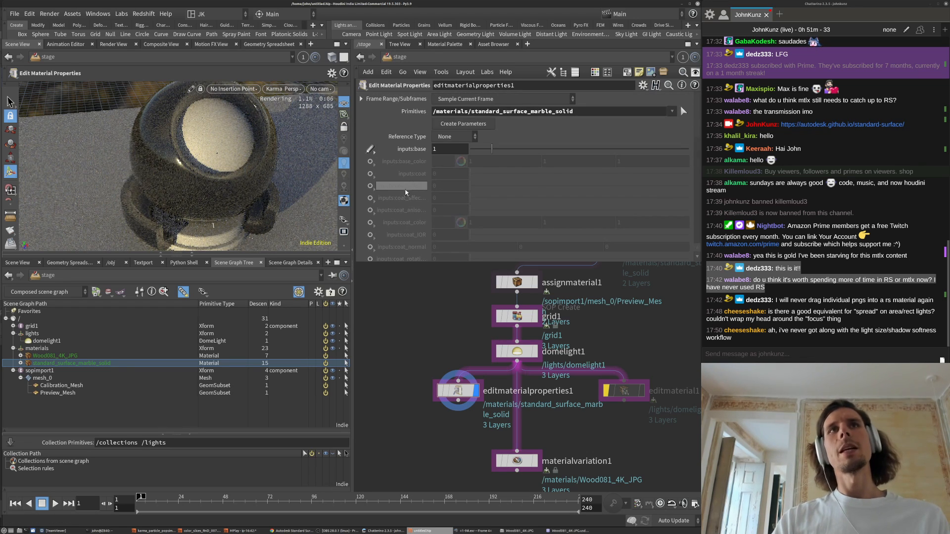
scroll(415, 219, down, 1)
scroll(414, 218, up, 7)
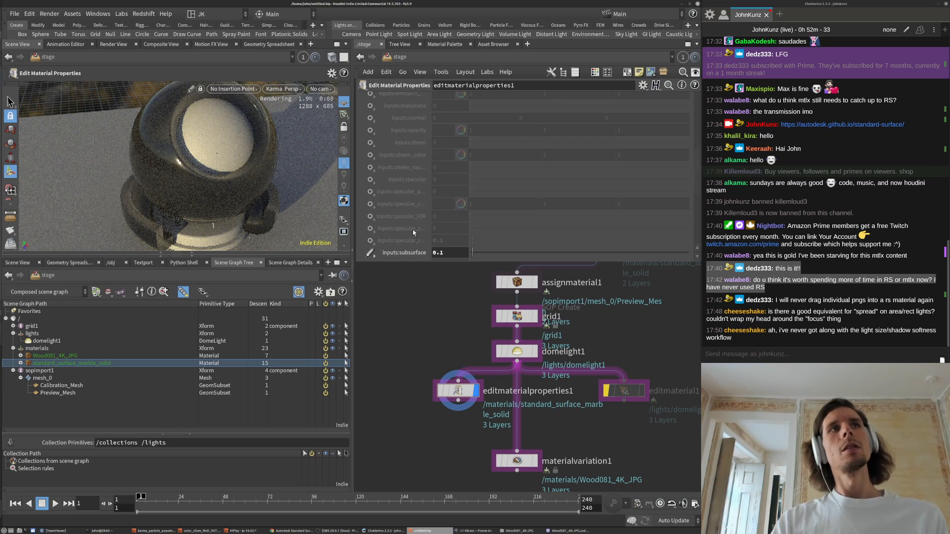
click(373, 165)
click(396, 171)
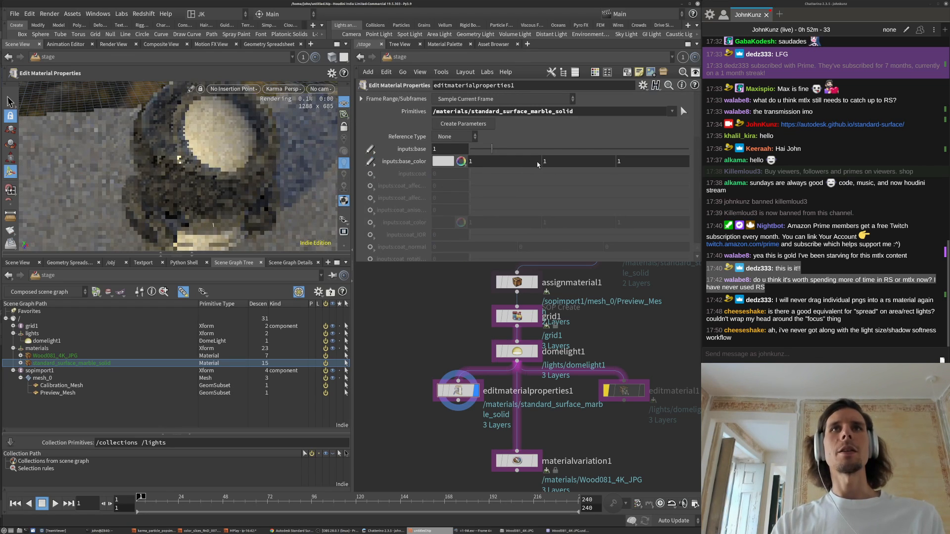
double_click(567, 163)
text(0)
key(Return)
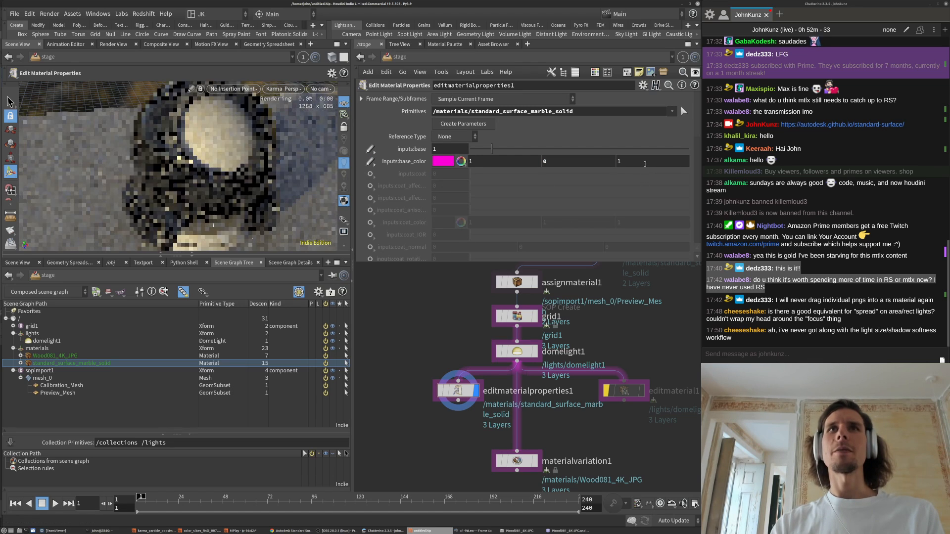
- Set the blue component of the marble's inputs:base_color to 0 and show the material's attributes in Scene Graph Details
double_click(645, 164)
text(0)
key(Return)
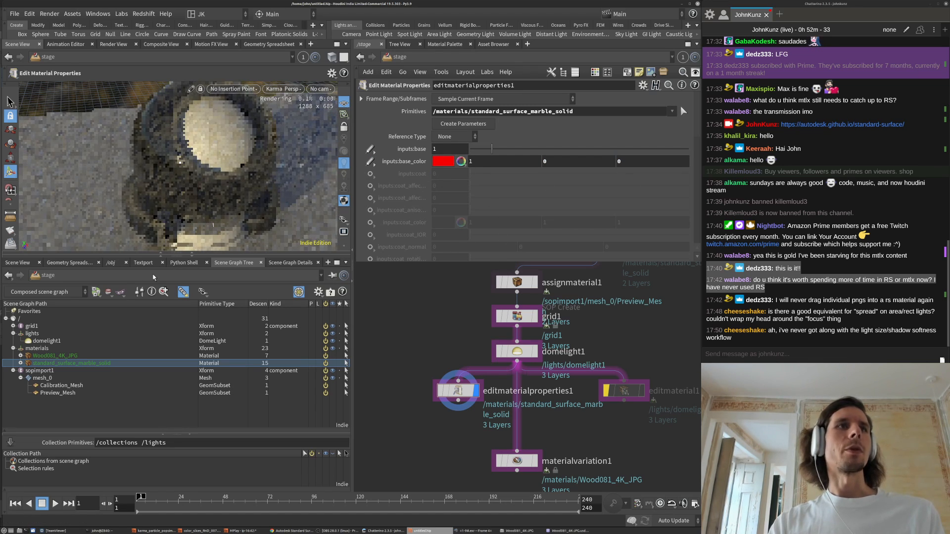
click(290, 262)
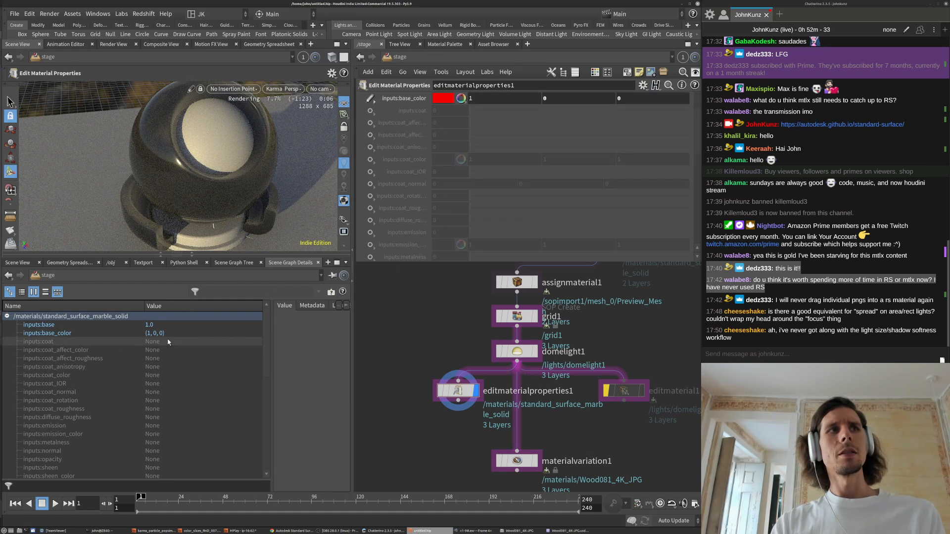
- Examine the list of overridable marble inputs on editmaterialproperties1, from base down past subsurface
scroll(396, 225, down, 4)
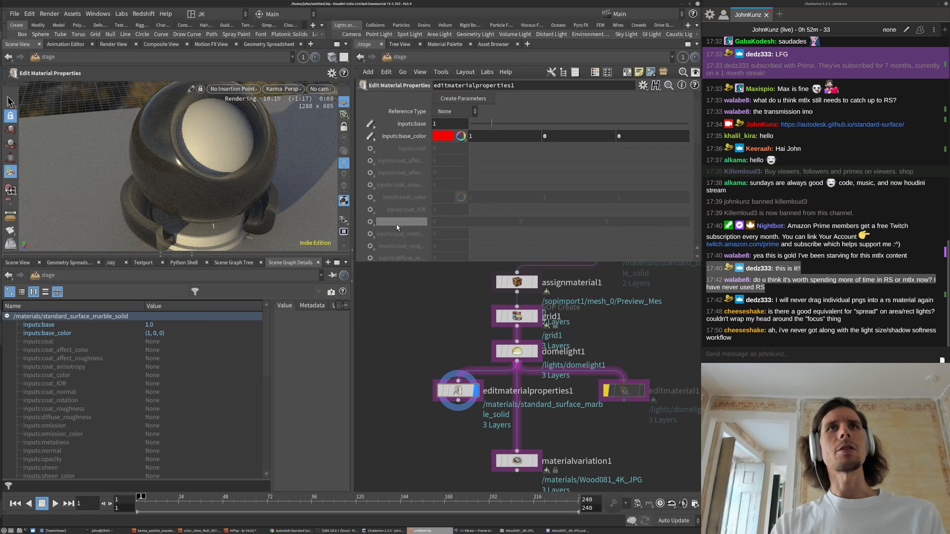
scroll(698, 181, down, 3)
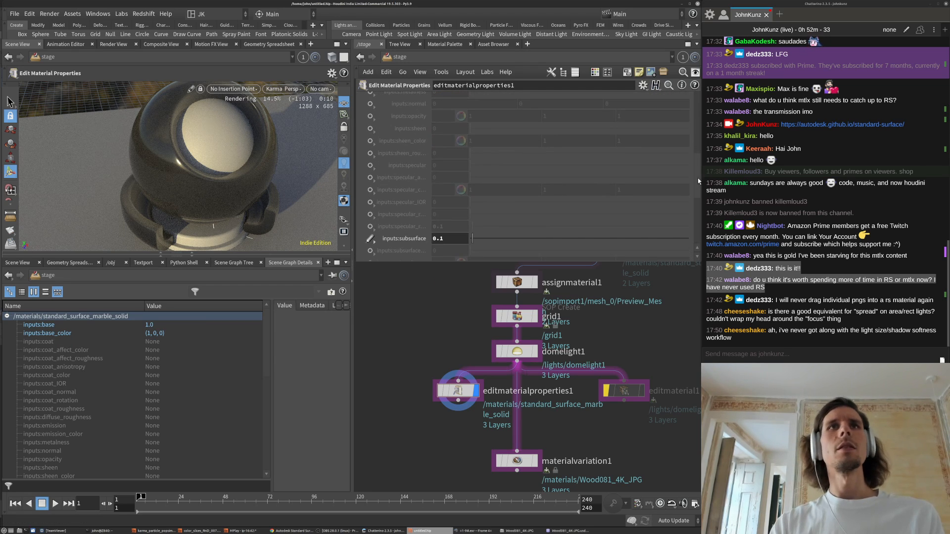
scroll(696, 189, down, 2)
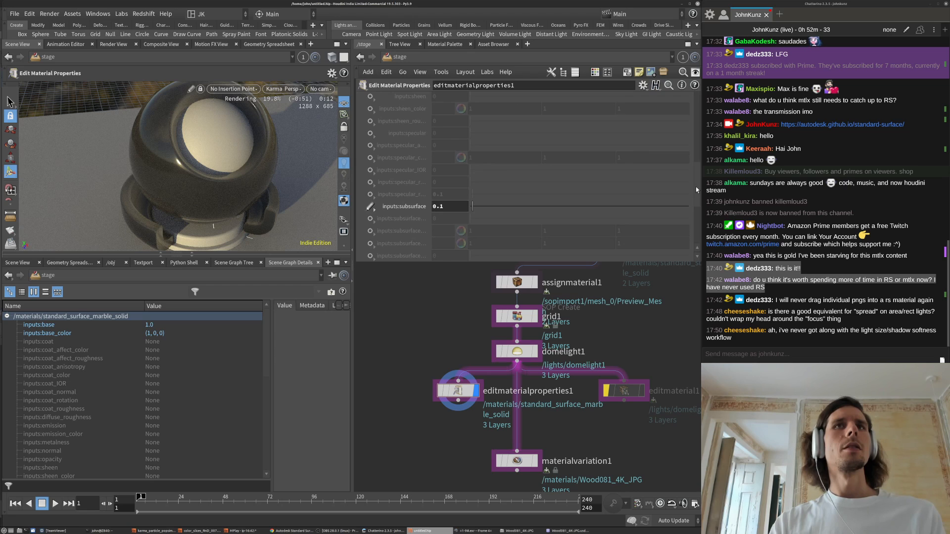
scroll(694, 190, down, 1)
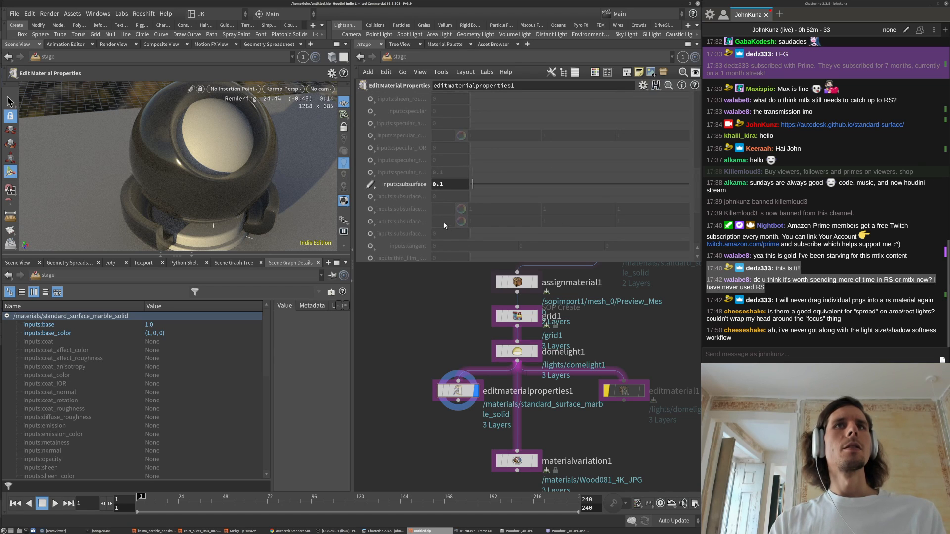
scroll(460, 224, down, 1)
scroll(404, 199, up, 5)
scroll(418, 246, up, 6)
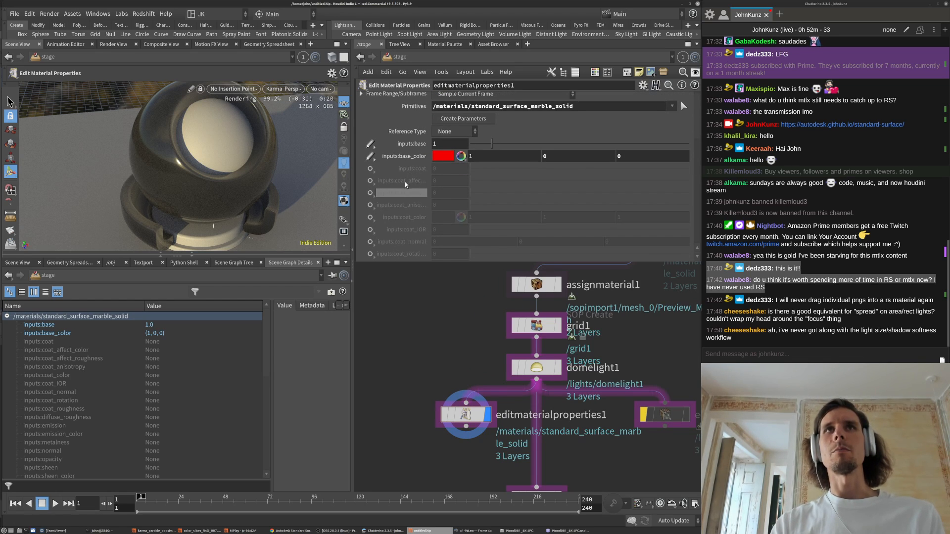
scroll(406, 185, up, 1)
middle_drag(428, 399, 417, 342)
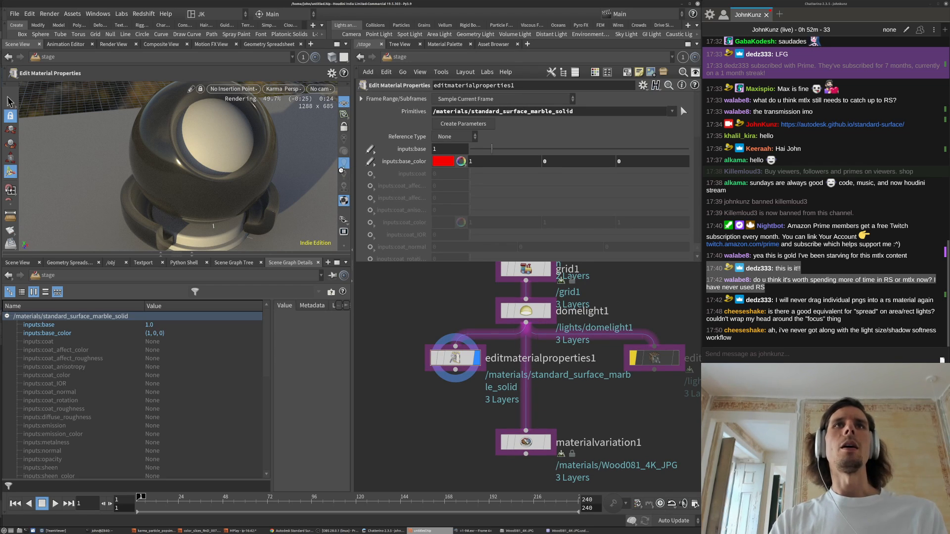
- Switch the inputs:base_color override on editmaterialproperties1 to Do Nothing
click(369, 164)
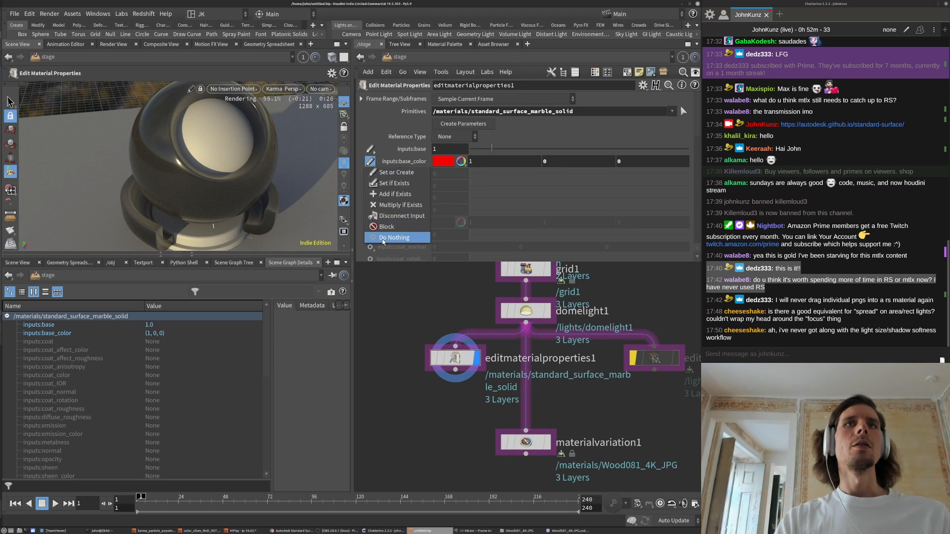
click(384, 239)
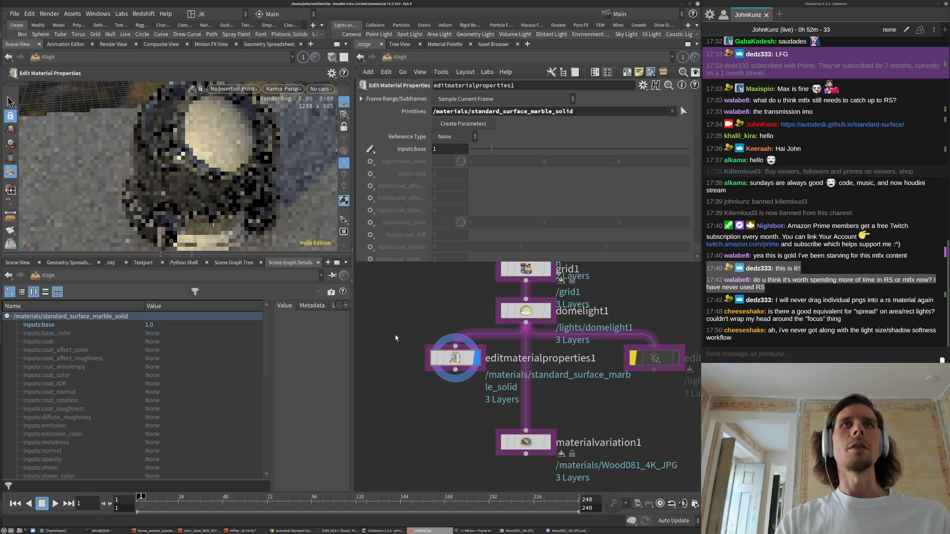
middle_drag(371, 270, 376, 354)
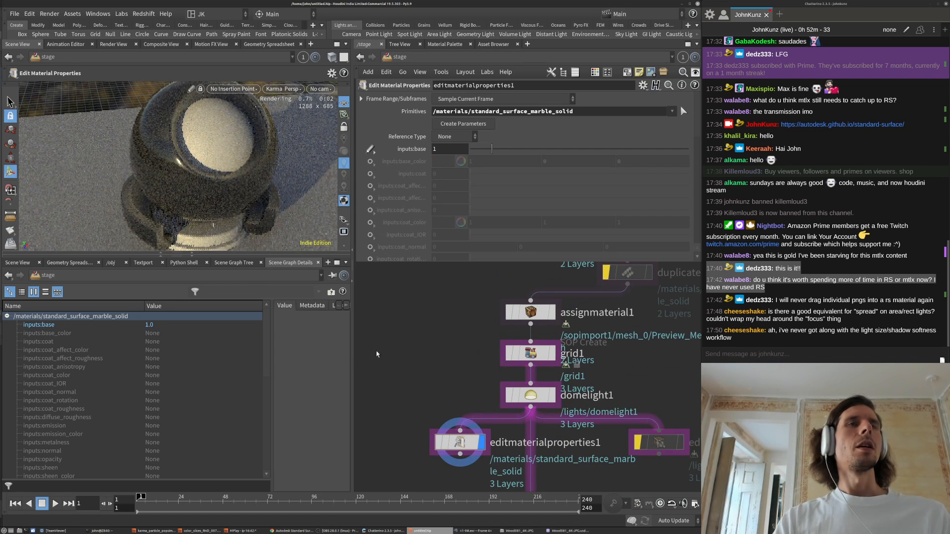
middle_drag(431, 375, 421, 334)
scroll(425, 348, down, 3)
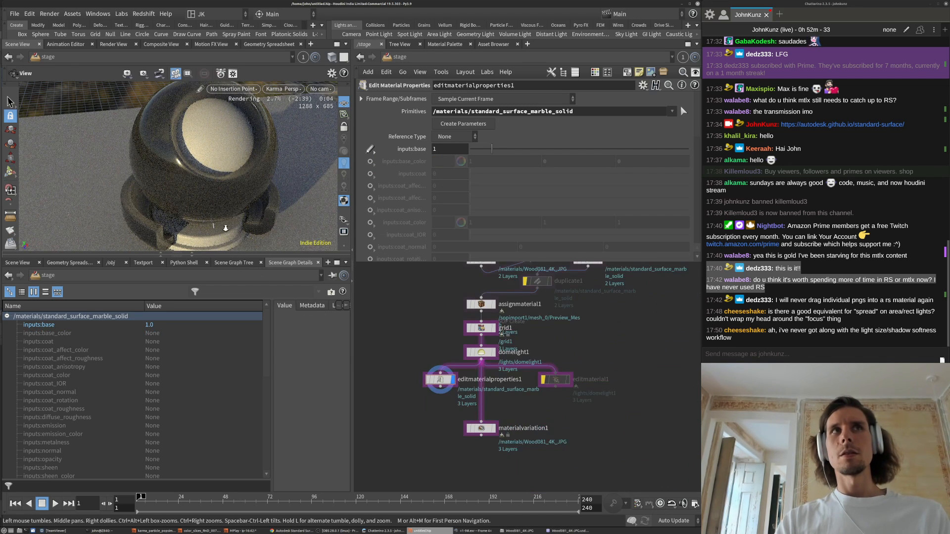
alt+right_drag(223, 227, 179, 232)
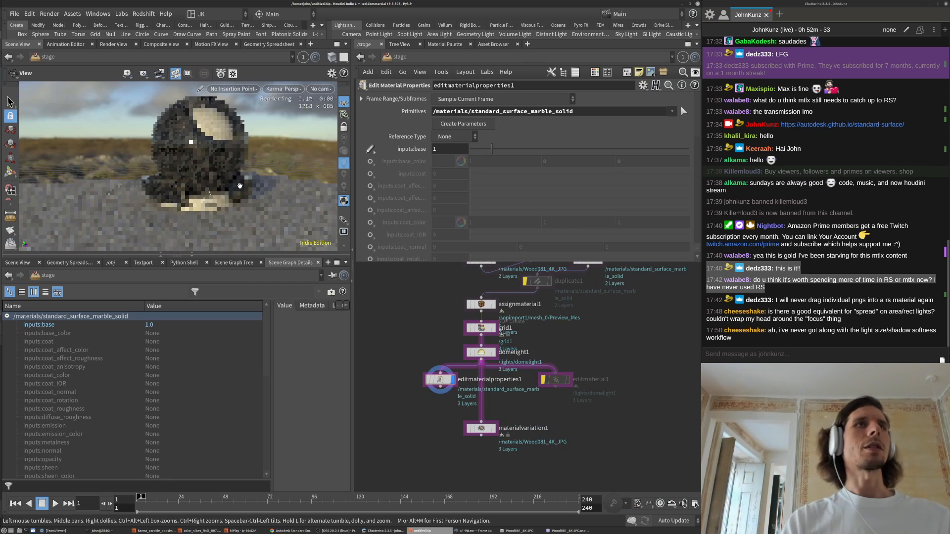
right_drag(252, 167, 303, 142)
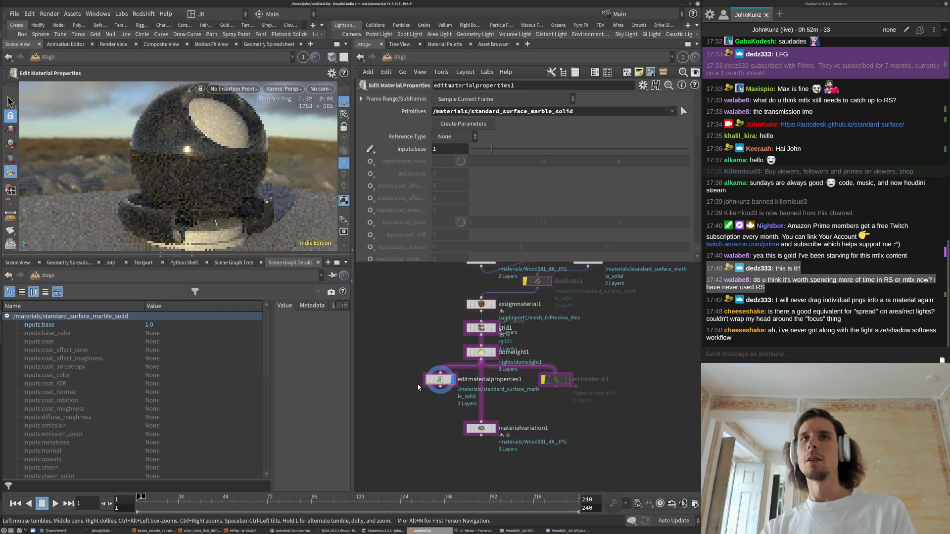
middle_drag(406, 351, 406, 390)
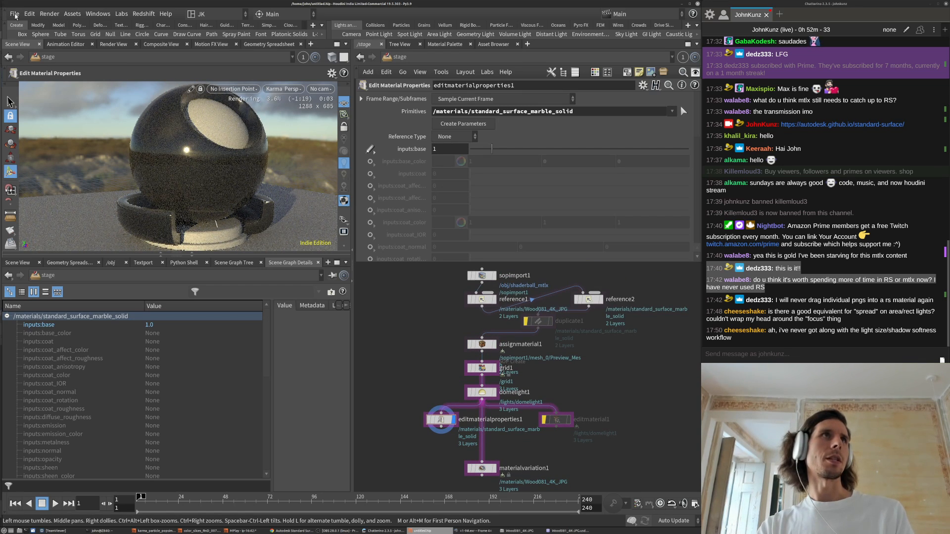
- Start saving the scene under a new name, browse to /mnt/data/stream/ and list its folders in descending name order
click(15, 14)
click(24, 97)
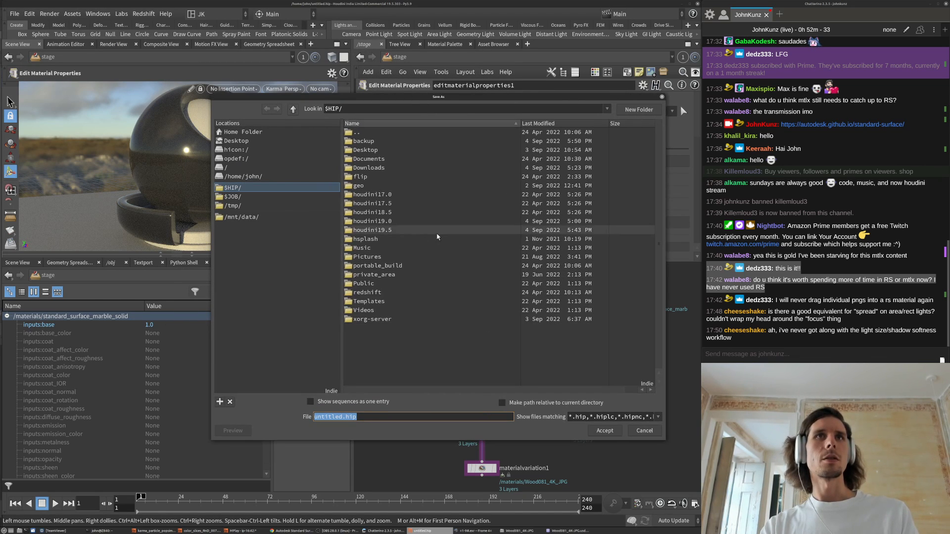
click(267, 217)
click(385, 239)
double_click(385, 238)
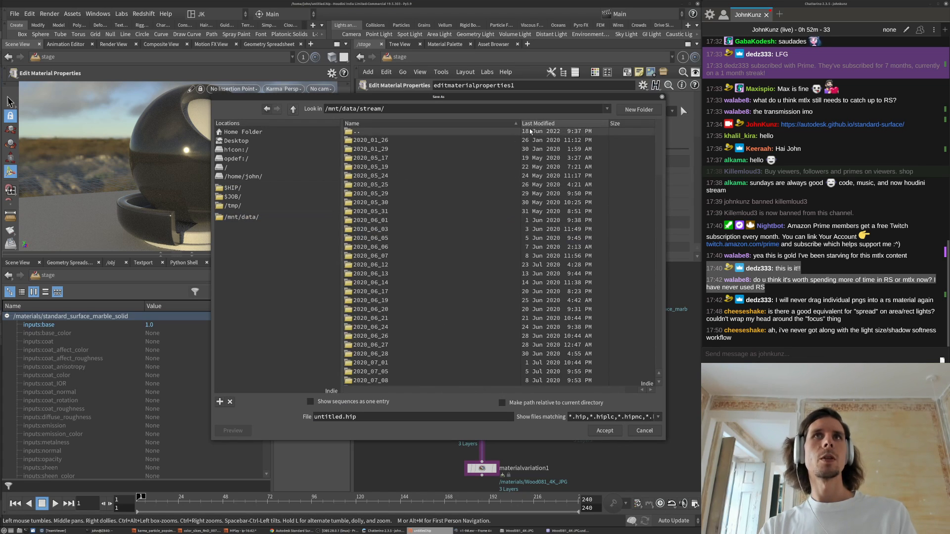
click(501, 123)
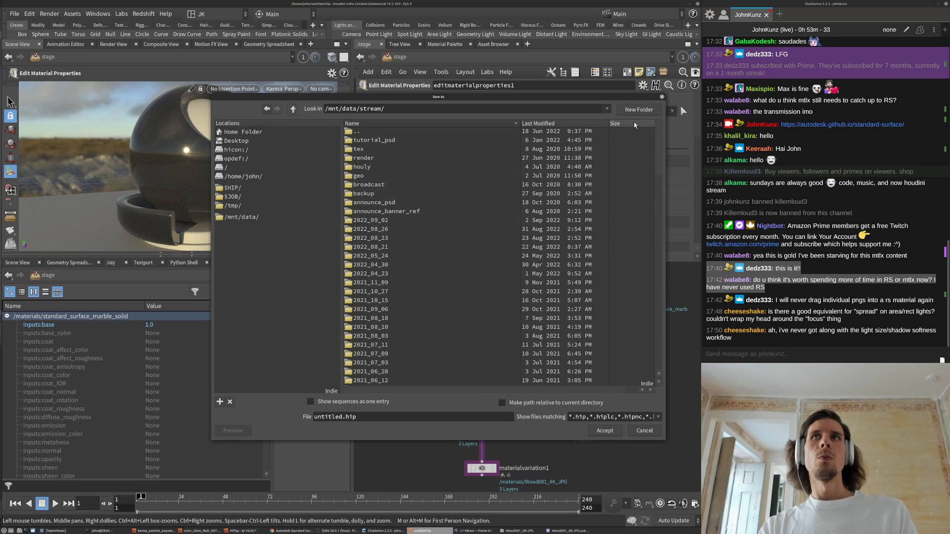
- Create a 2022_09_04 folder in /mnt/data/stream/ with a scenes folder inside it
click(638, 110)
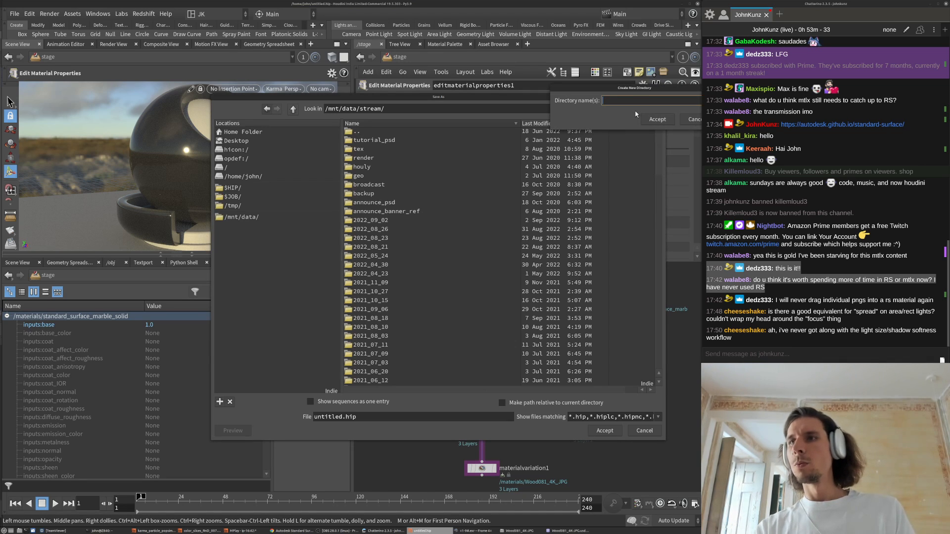
text(2022_09_04)
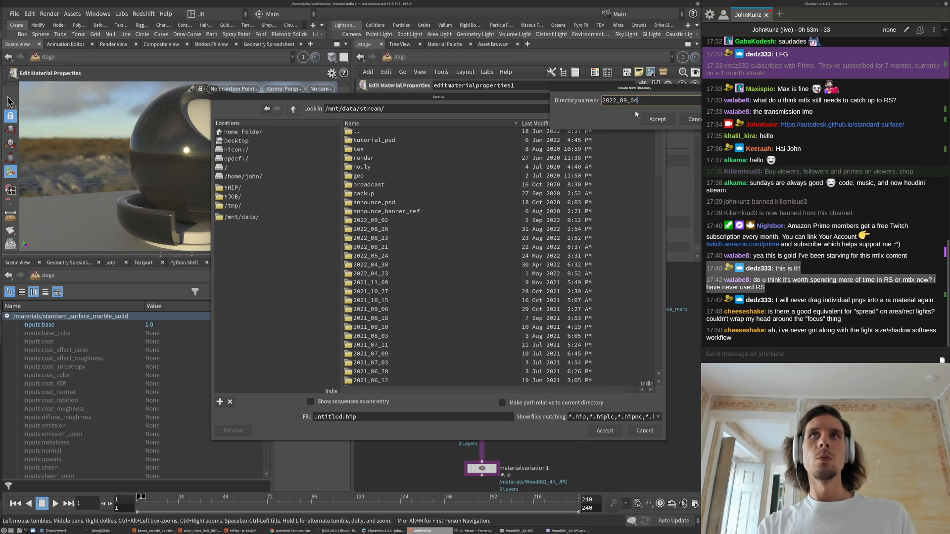
key(Return)
click(635, 114)
text(scenes)
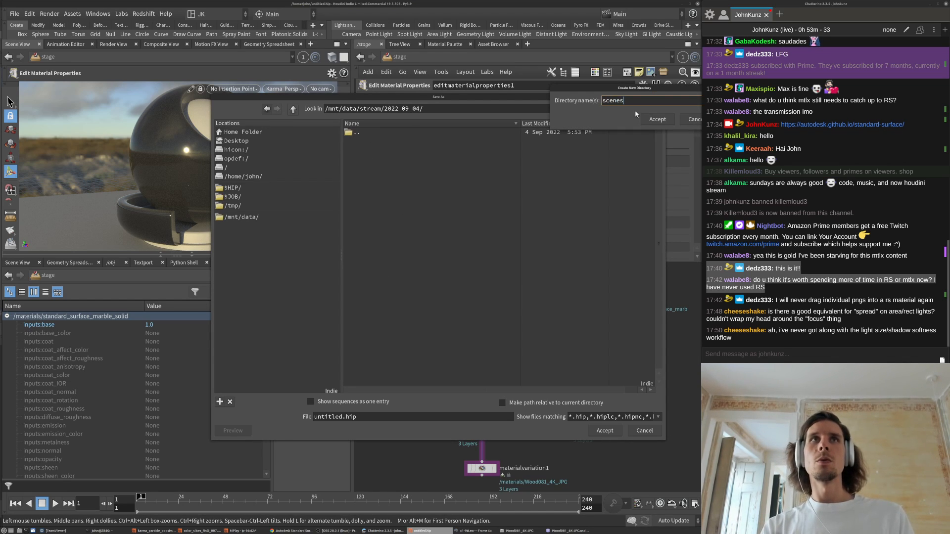
key(Return)
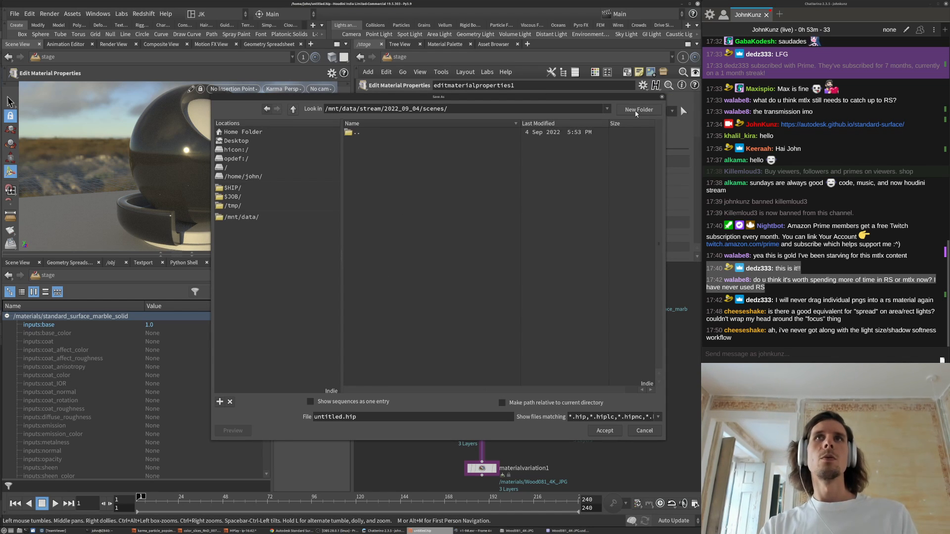
- Save the scene as mtlx_usd_001 in the scenes folder and show the custom shelf with the Export, Import and FTP tools
click(378, 418)
text(ma)
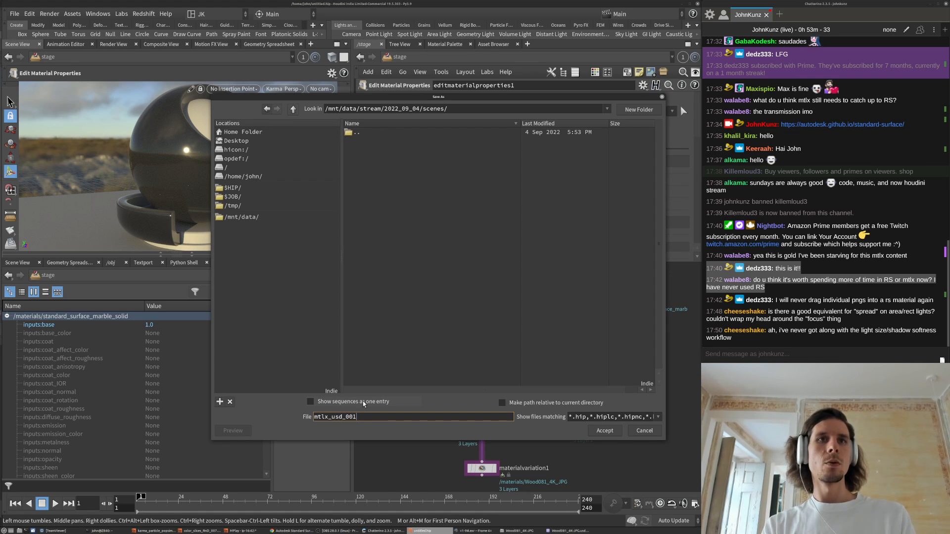
key(Return)
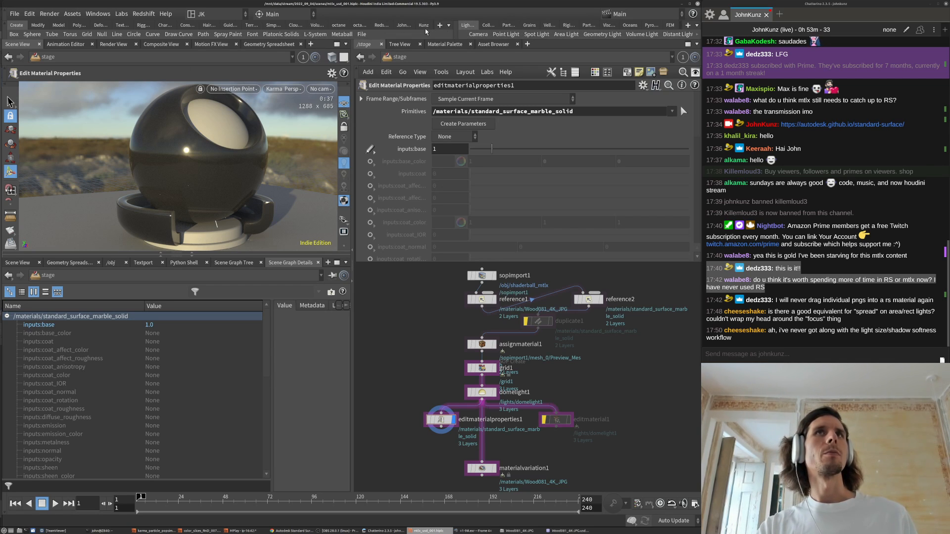
click(423, 25)
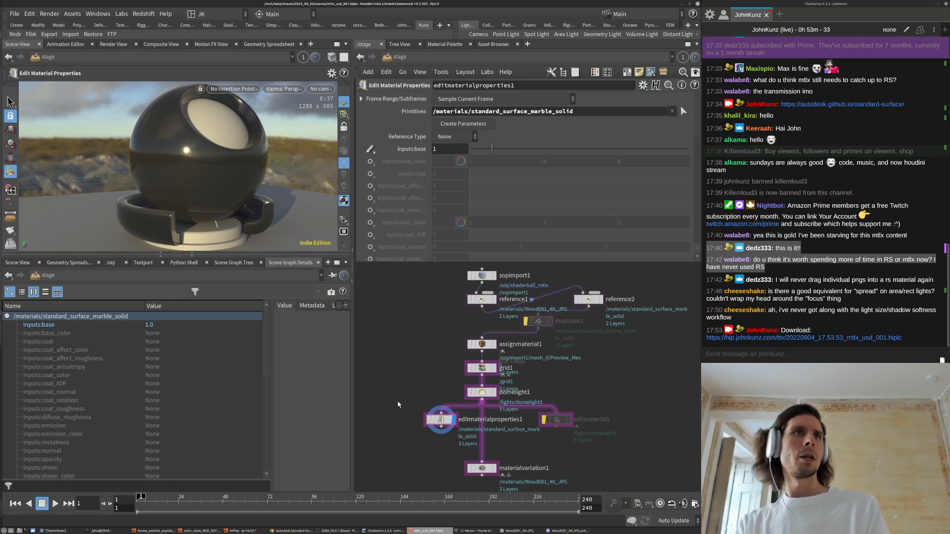
- Examine the bundled MaterialX example files selectable for reference2's file pattern, and close the file browser without choosing another
click(589, 299)
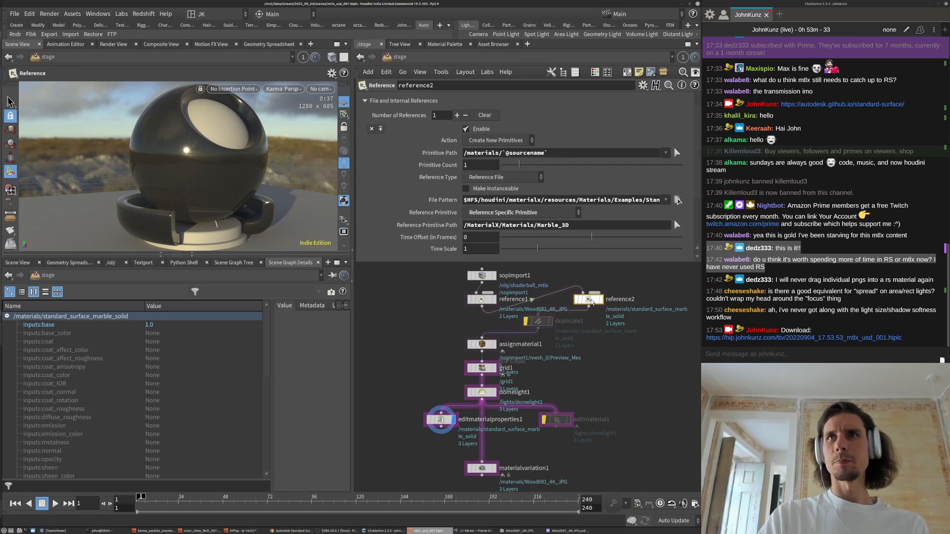
click(676, 200)
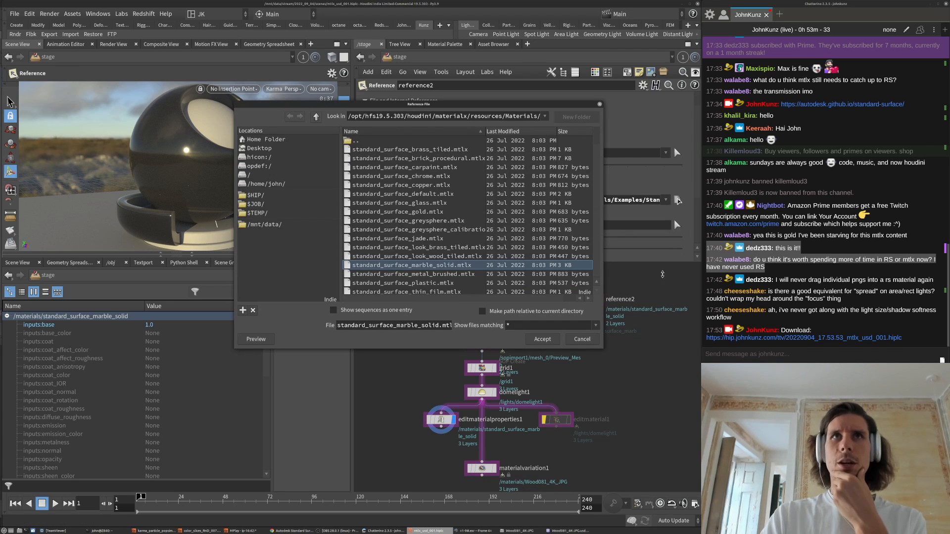
scroll(500, 249, up, 1)
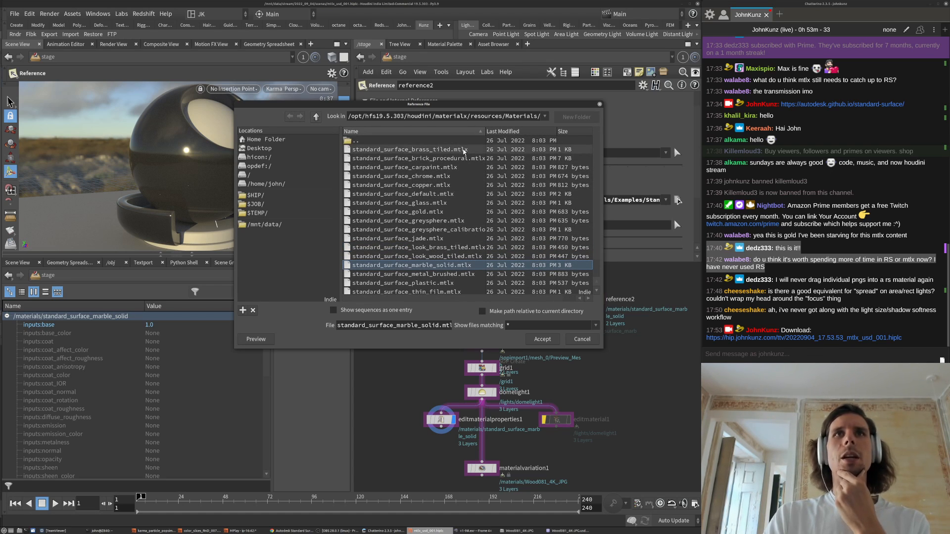
scroll(463, 193, down, 1)
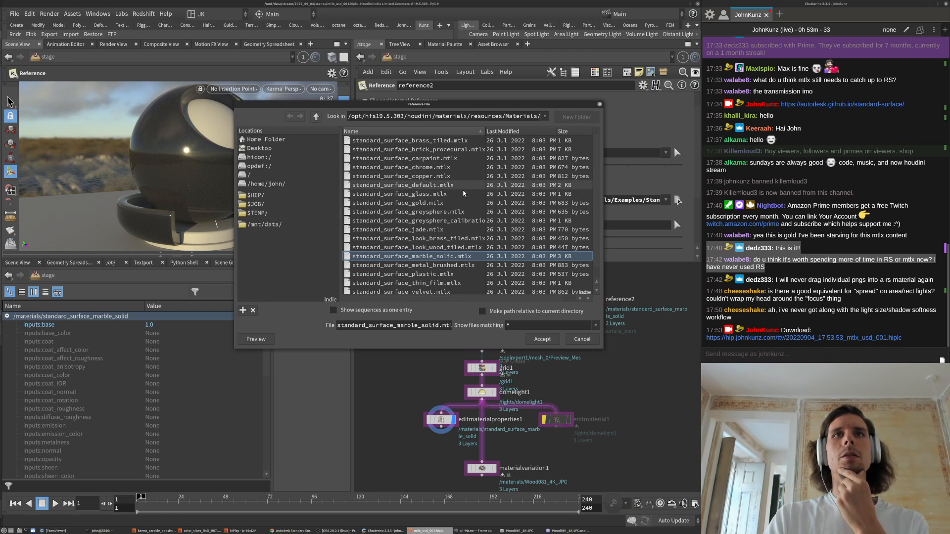
scroll(465, 267, down, 1)
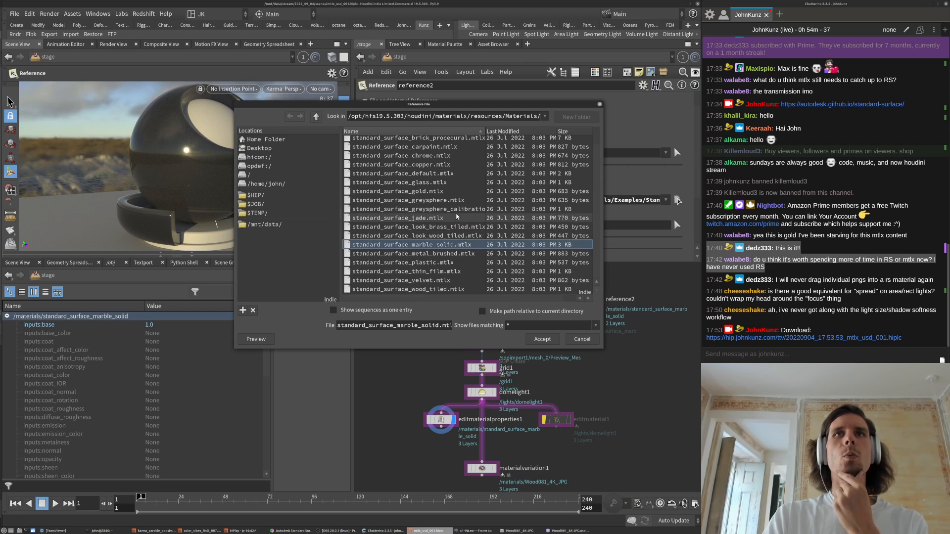
scroll(457, 216, up, 2)
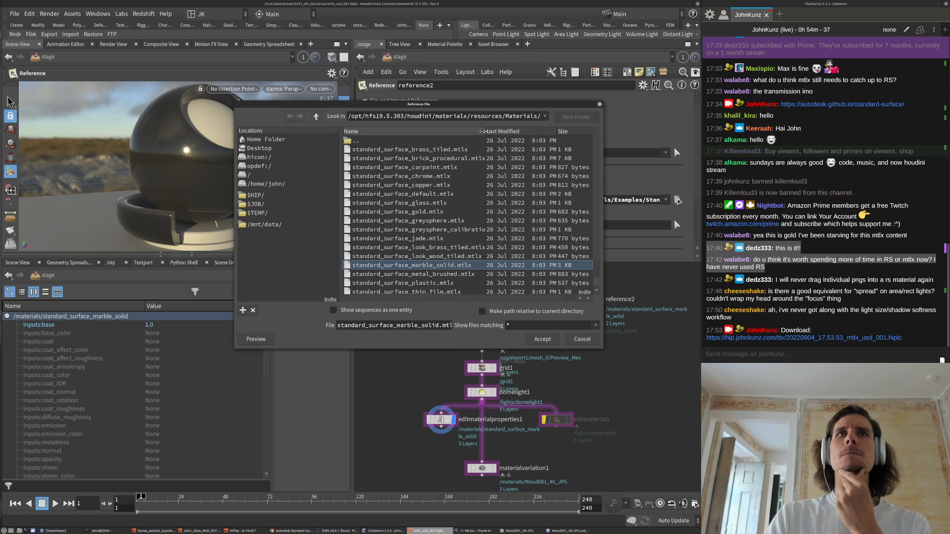
drag(485, 132, 503, 131)
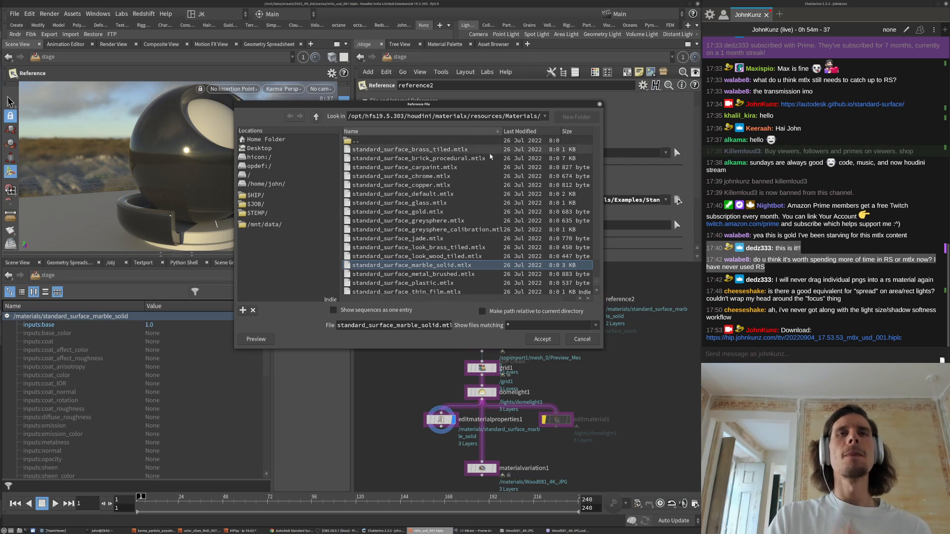
scroll(439, 211, down, 1)
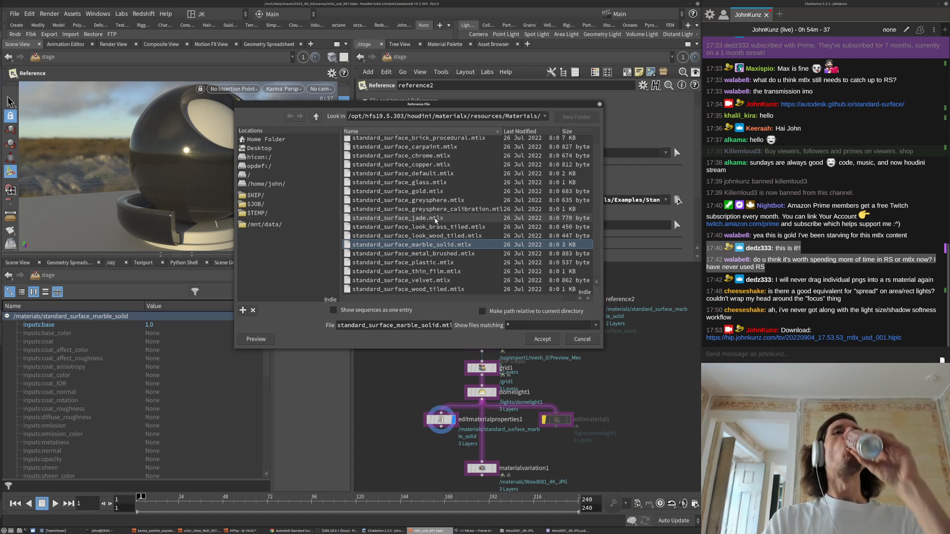
scroll(434, 221, up, 2)
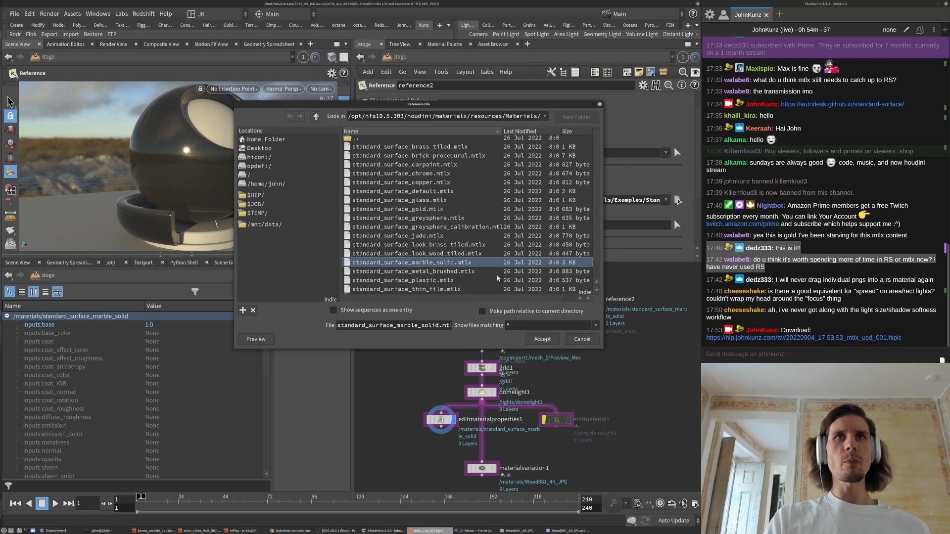
click(581, 340)
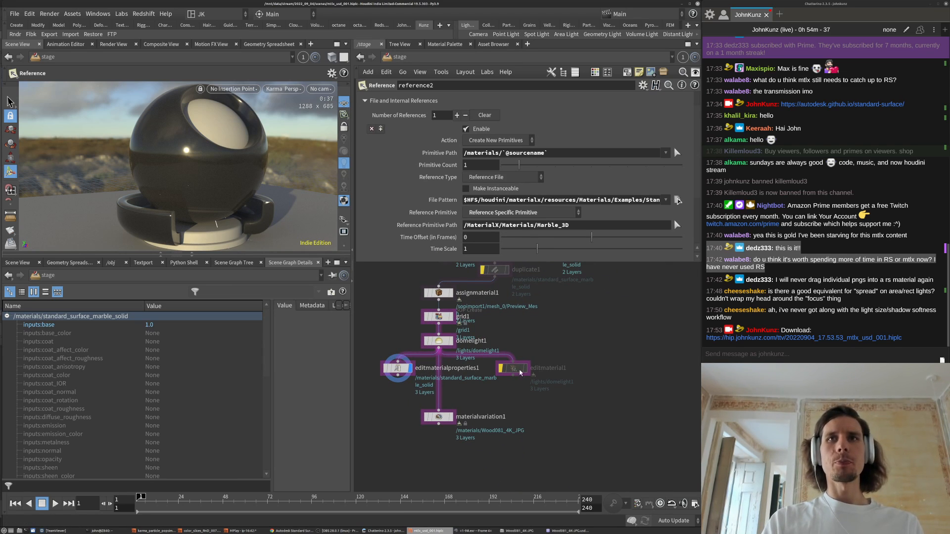
- Add an Edit Material Network node fed by domelight1, placed to the right of the branch, and display it
key(Tab)
text(ed)
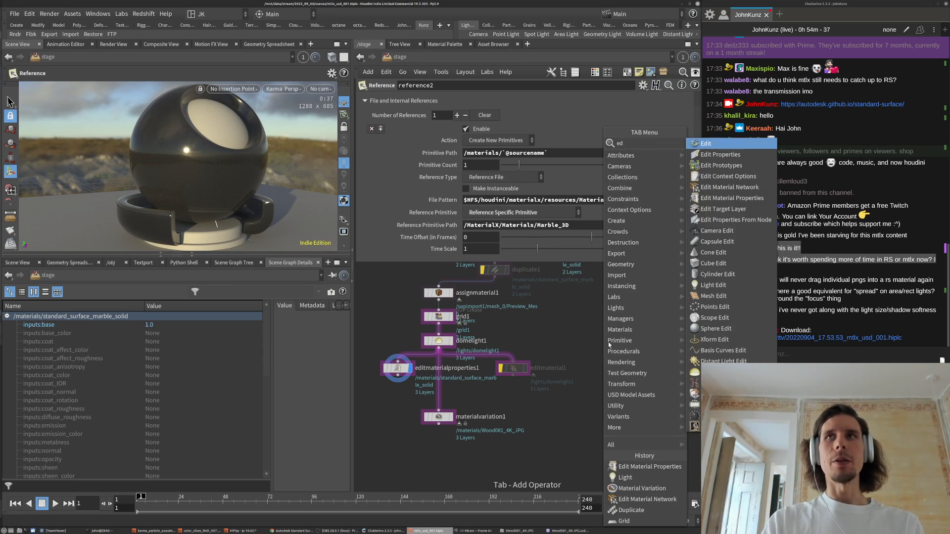
text(i)
click(724, 187)
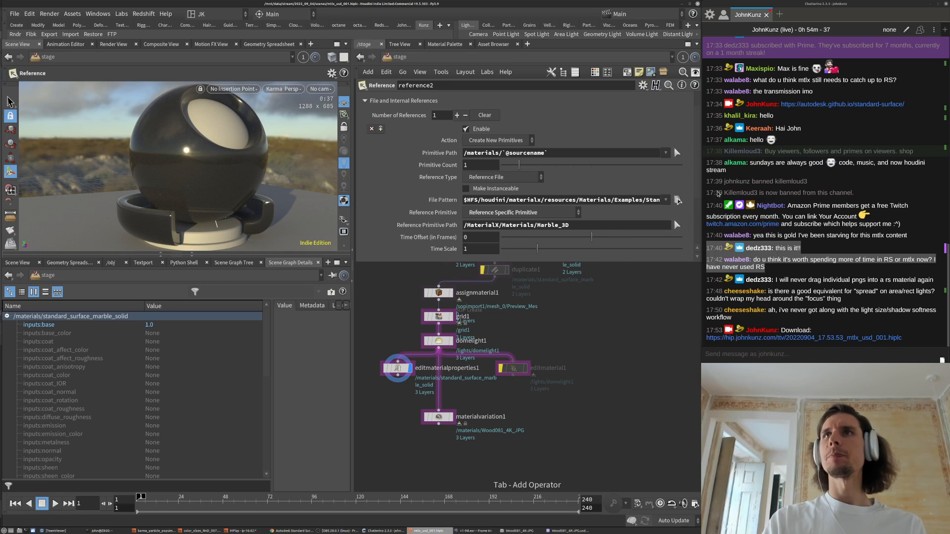
click(592, 388)
drag(591, 381, 439, 348)
click(603, 388)
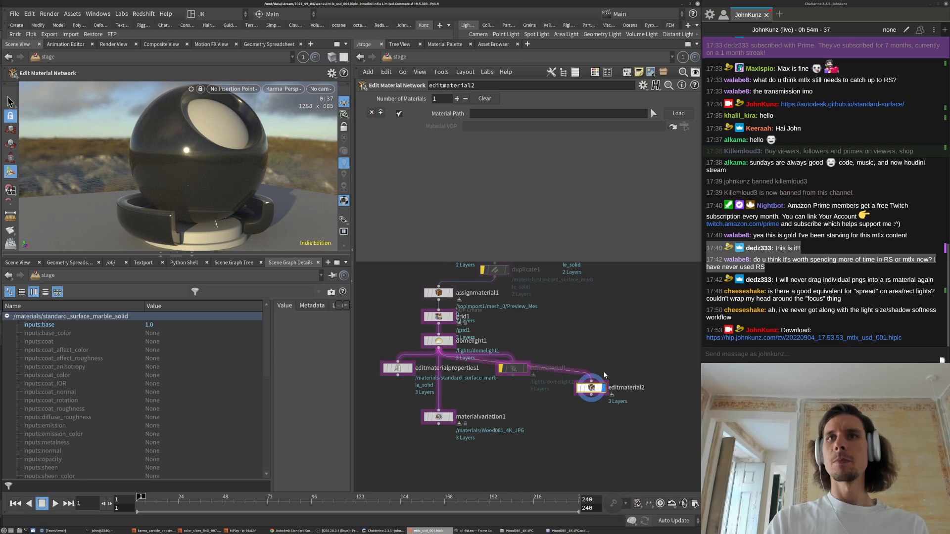
drag(594, 388, 611, 358)
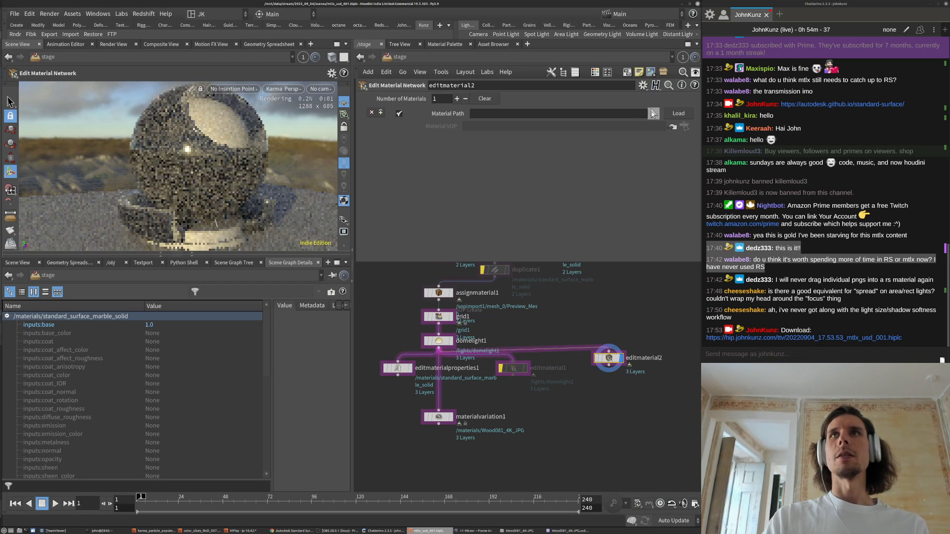
- Set editmaterial2's material path to /materials/standard_surface_marble_solid from the scene graph and load the material
click(652, 113)
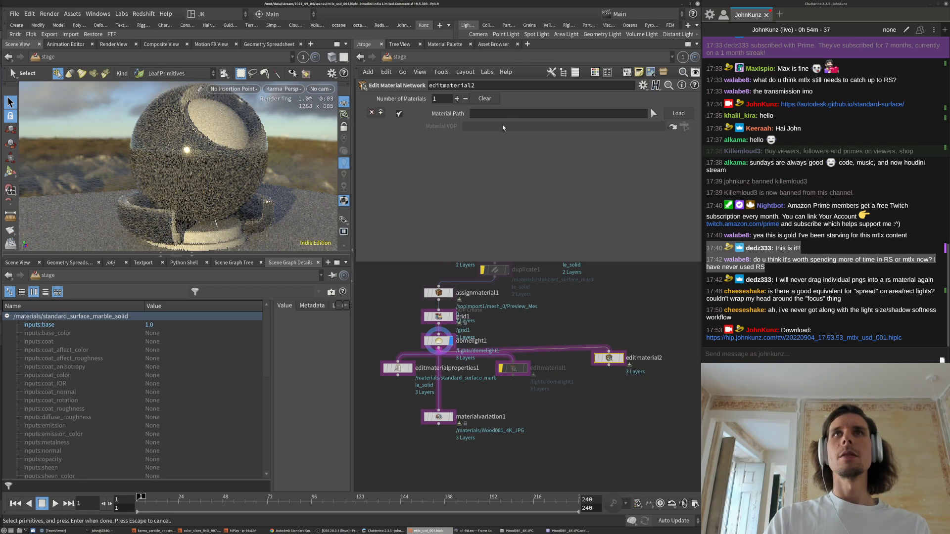
click(240, 264)
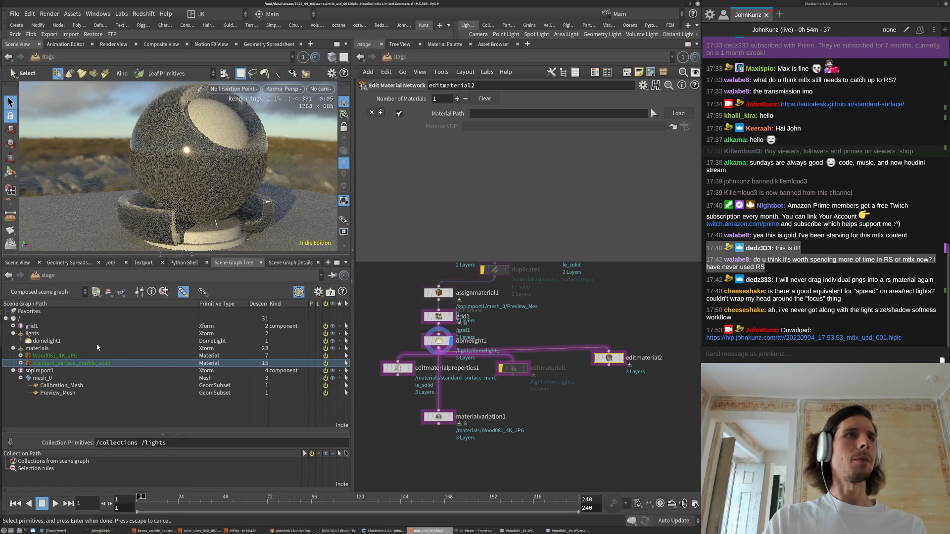
drag(498, 242, 489, 118)
click(666, 115)
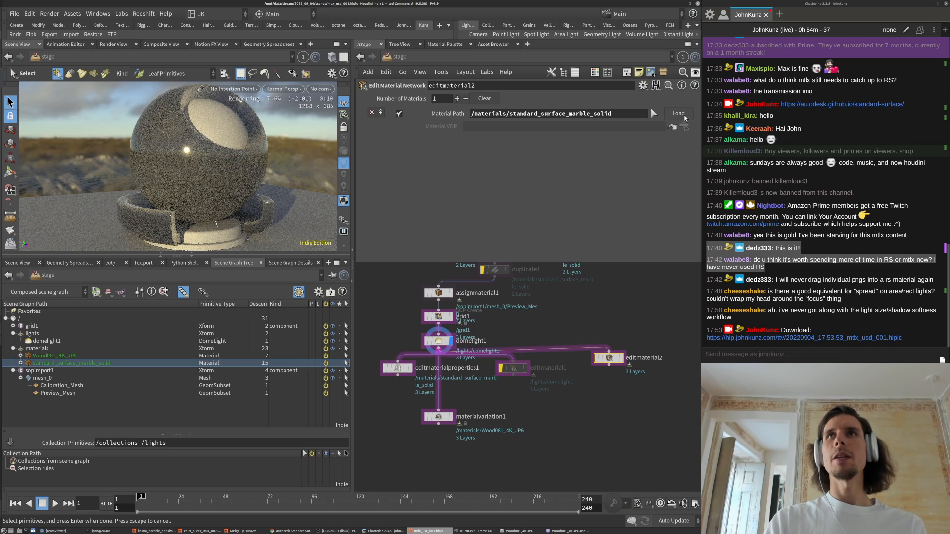
- Open the standard_surface_marble_solid subnetwork inside editmaterial2 and lay out its surface shader and output nodes
click(614, 359)
double_click(613, 360)
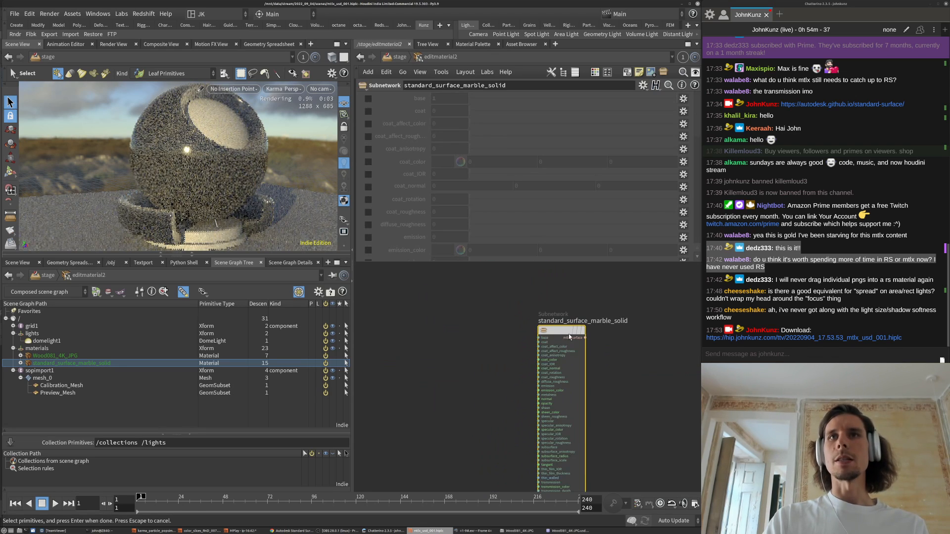
double_click(565, 319)
scroll(564, 319, up, 5)
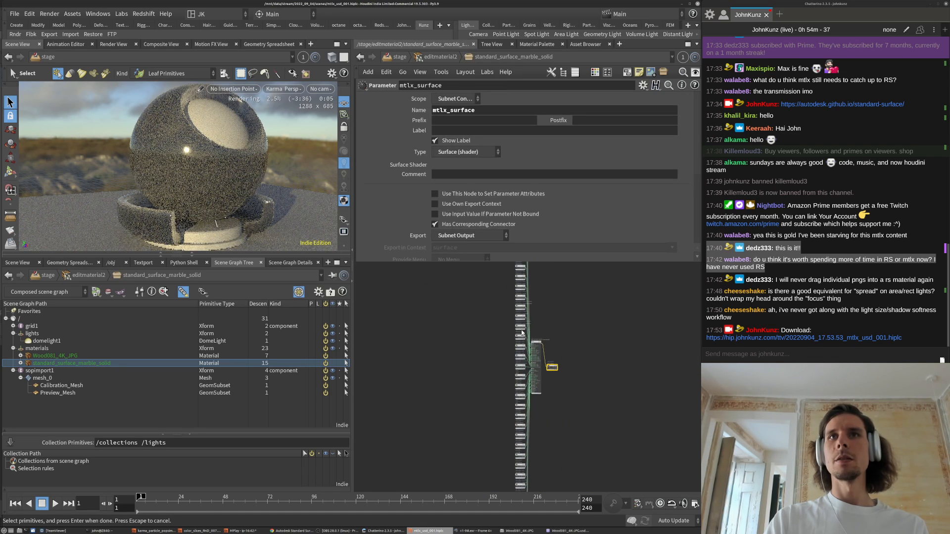
scroll(561, 368, down, 4)
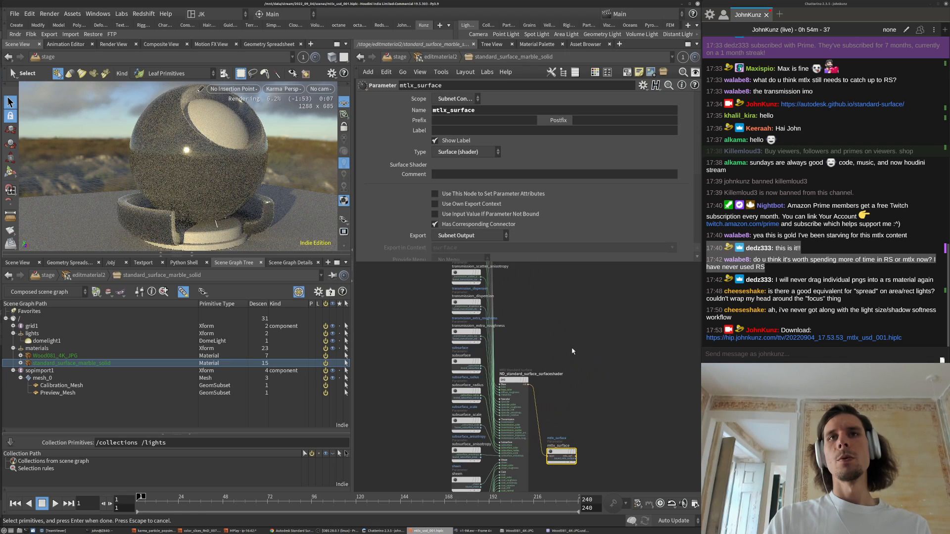
drag(590, 333, 548, 461)
key(l)
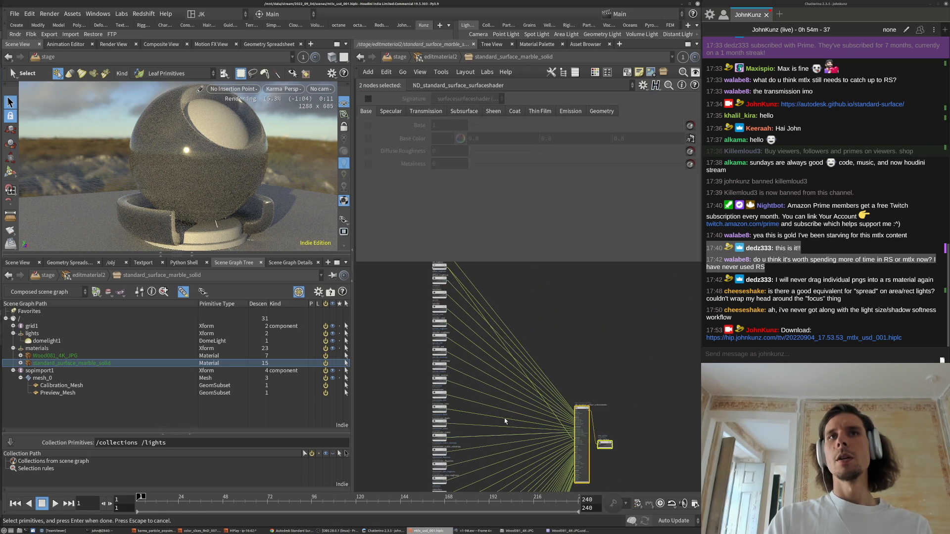
scroll(435, 304, up, 3)
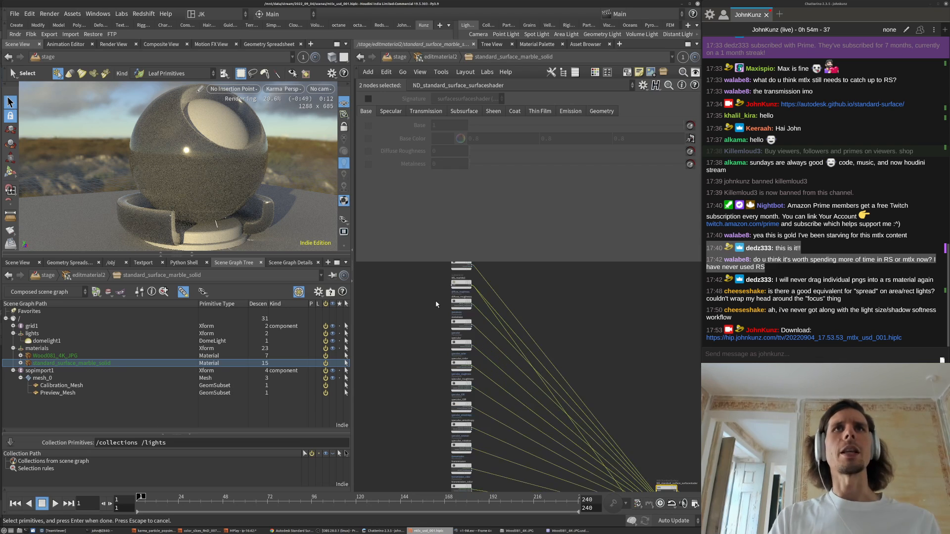
- Examine the nodes inside the NG_marble1 subnetwork and return to the stage network
click(457, 285)
scroll(457, 287, up, 4)
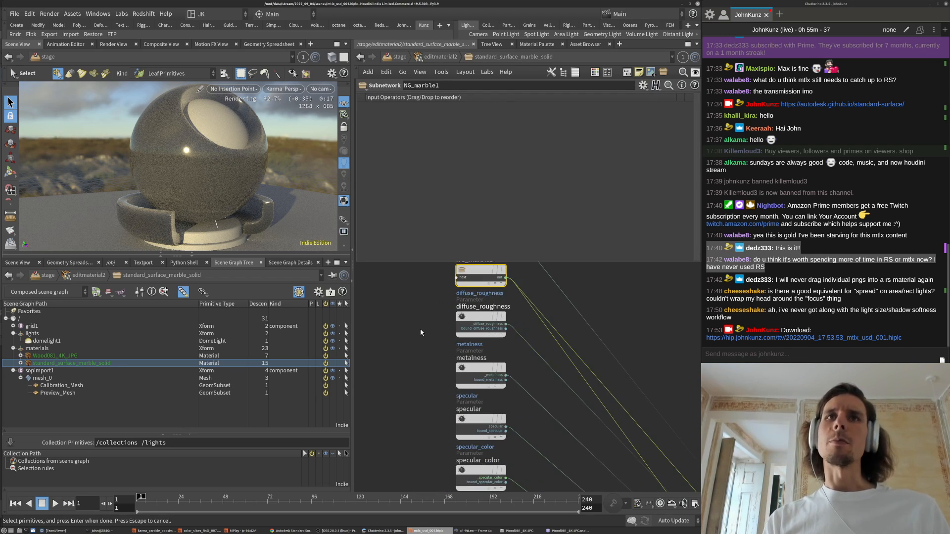
key(i)
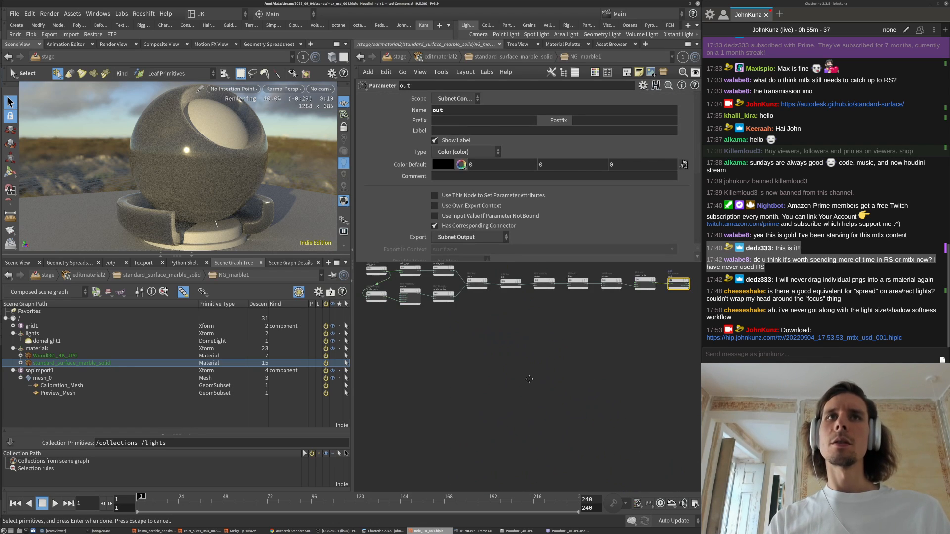
scroll(399, 321, up, 4)
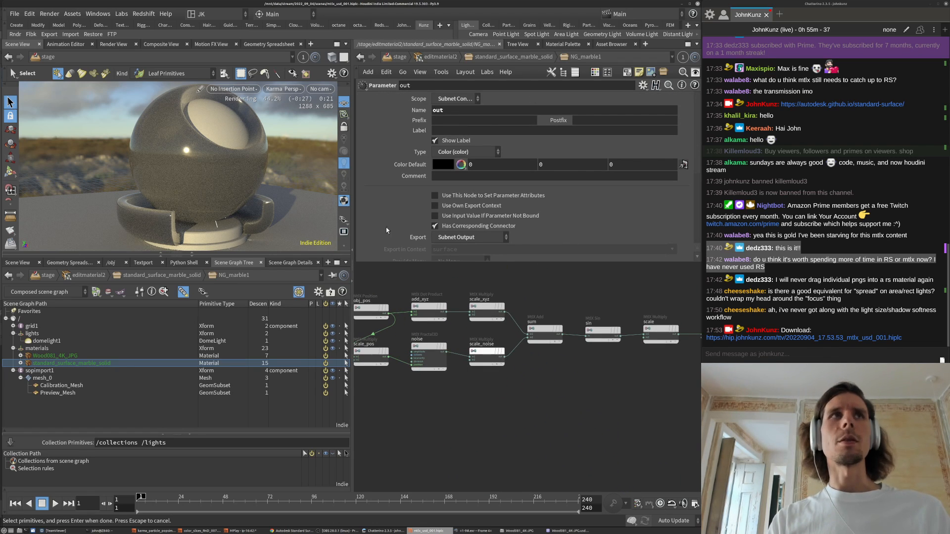
click(461, 57)
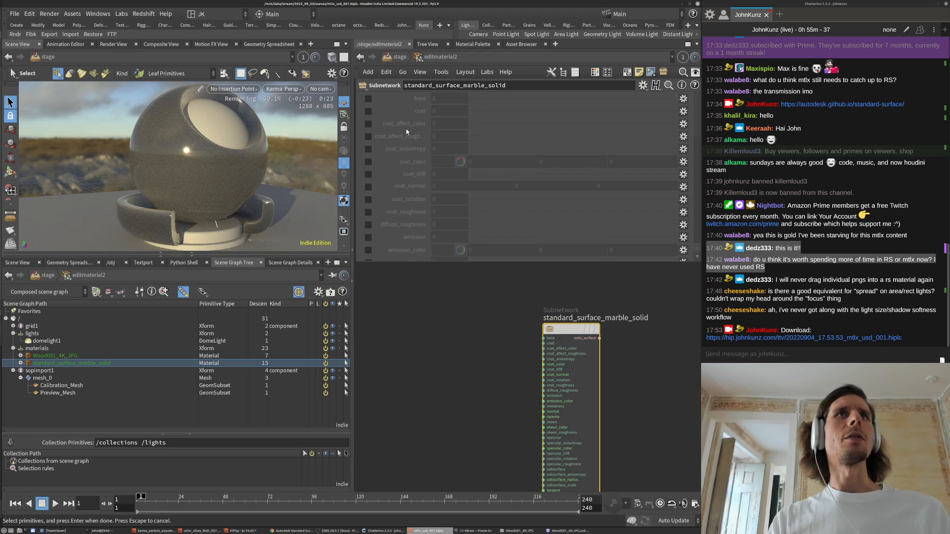
key(u)
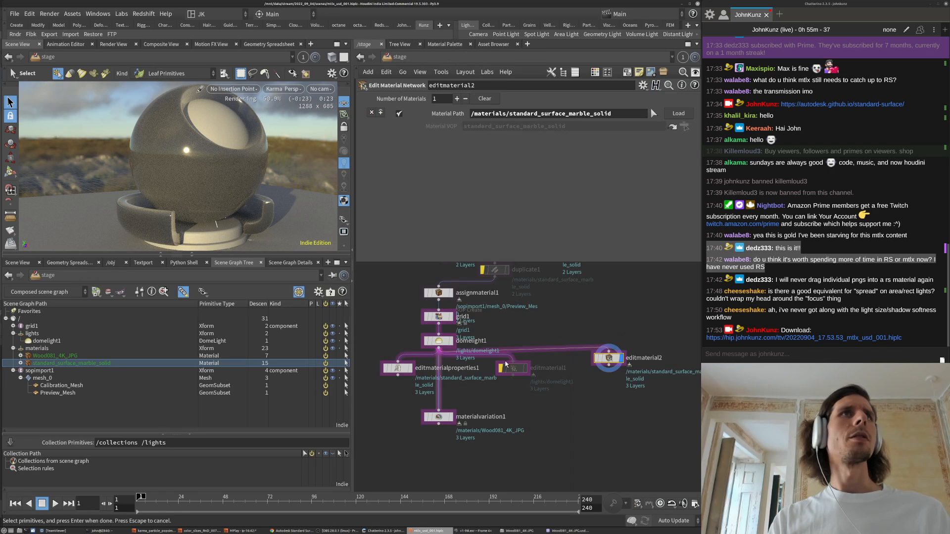
- Switch Karma's viewport rendering engine to XPU Engine (Beta) in the display options
click(295, 92)
click(217, 182)
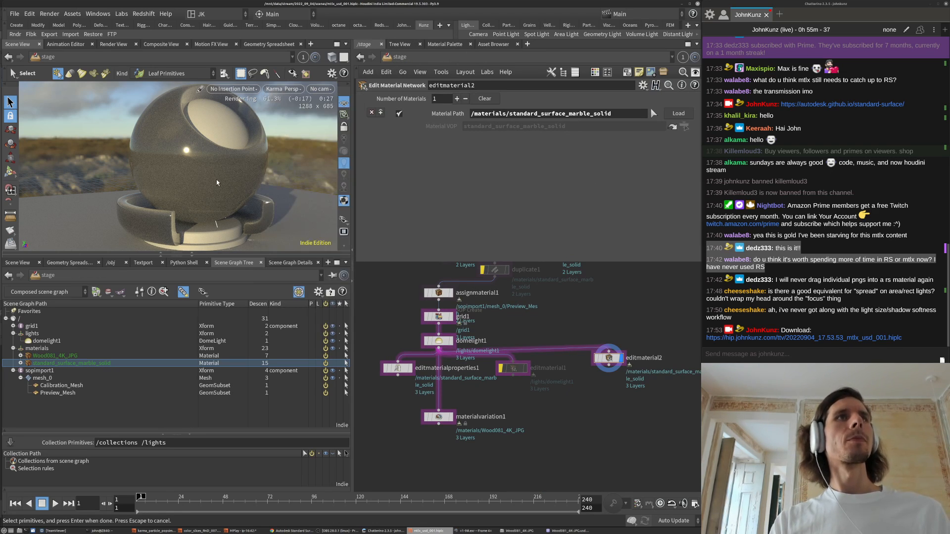
key(d)
click(128, 144)
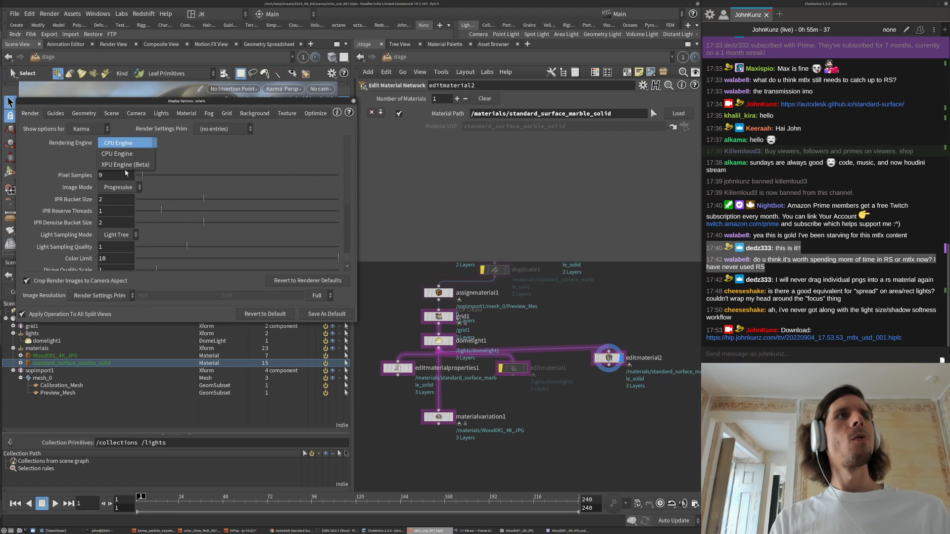
click(124, 154)
click(352, 101)
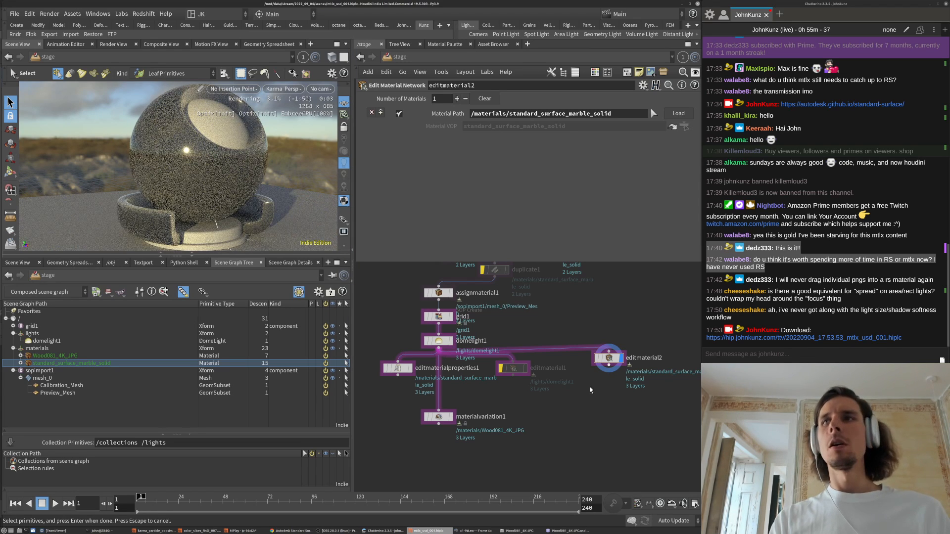
- Create a camera from the current view, connected below editmaterial2, and display its node
middle_drag(576, 436, 547, 420)
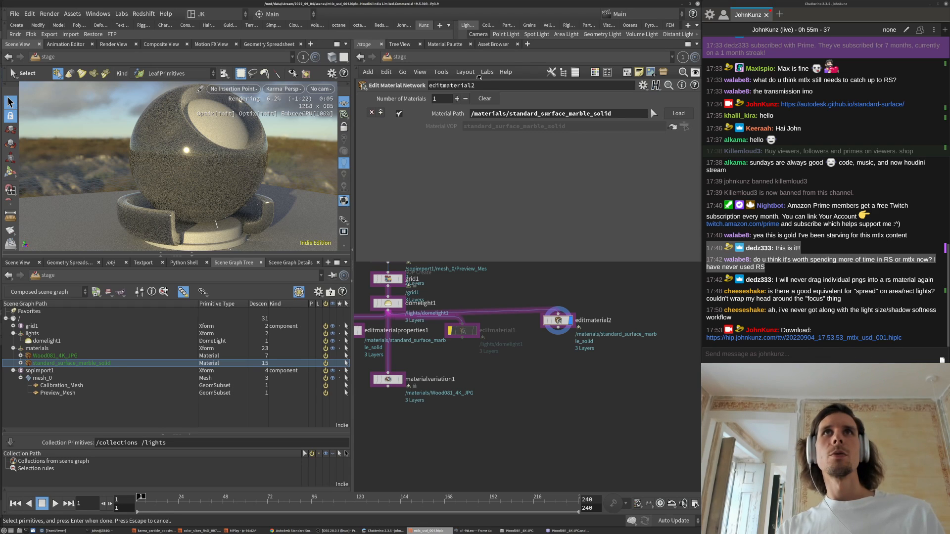
middle_drag(505, 388, 505, 408)
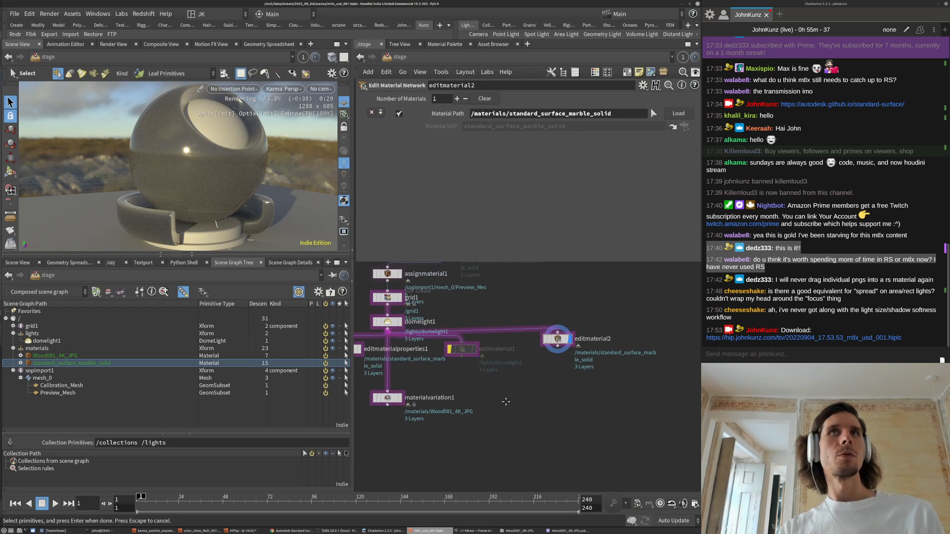
click(477, 35)
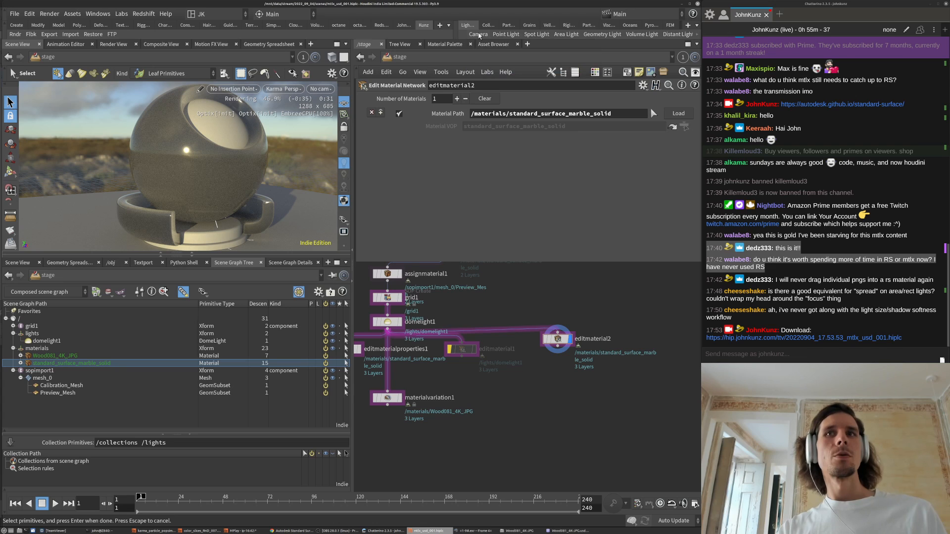
click(321, 247)
scroll(252, 164, up, 2)
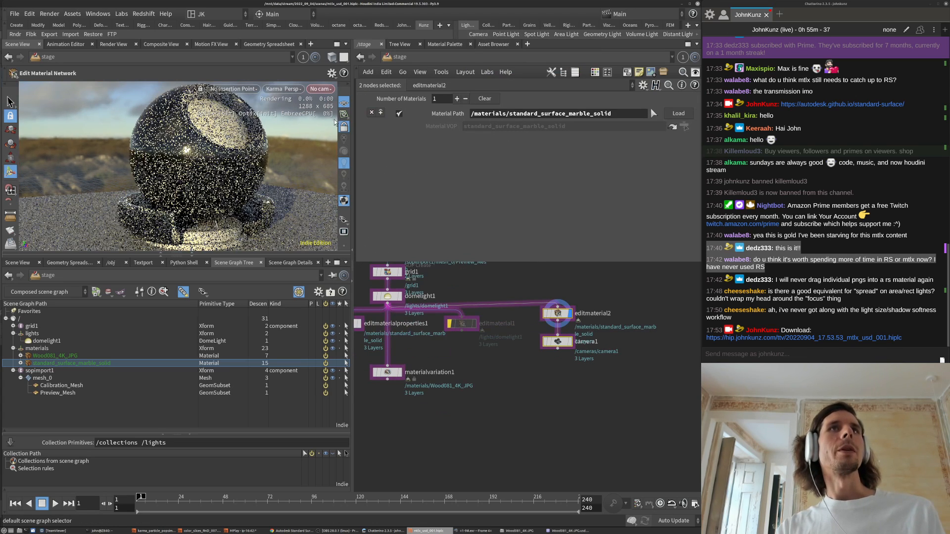
click(570, 342)
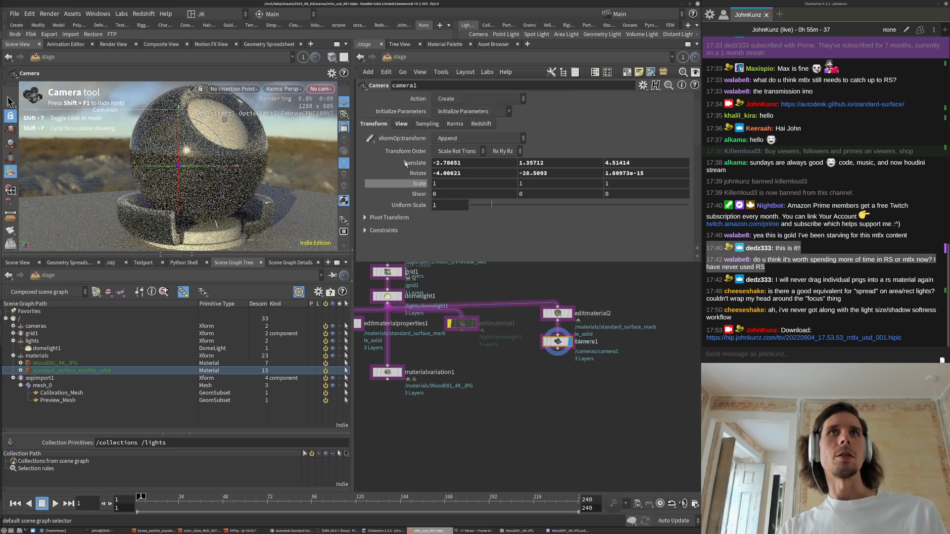
- Set camera1's focal length to 75 and horizontal aperture to 36, and look through it in the viewport
click(401, 124)
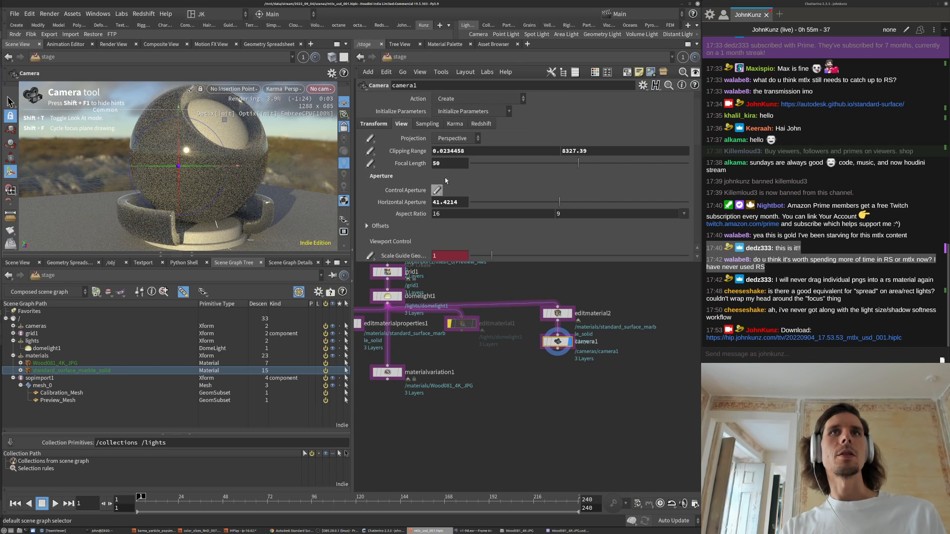
double_click(455, 202)
text(364)
key(Return)
double_click(442, 164)
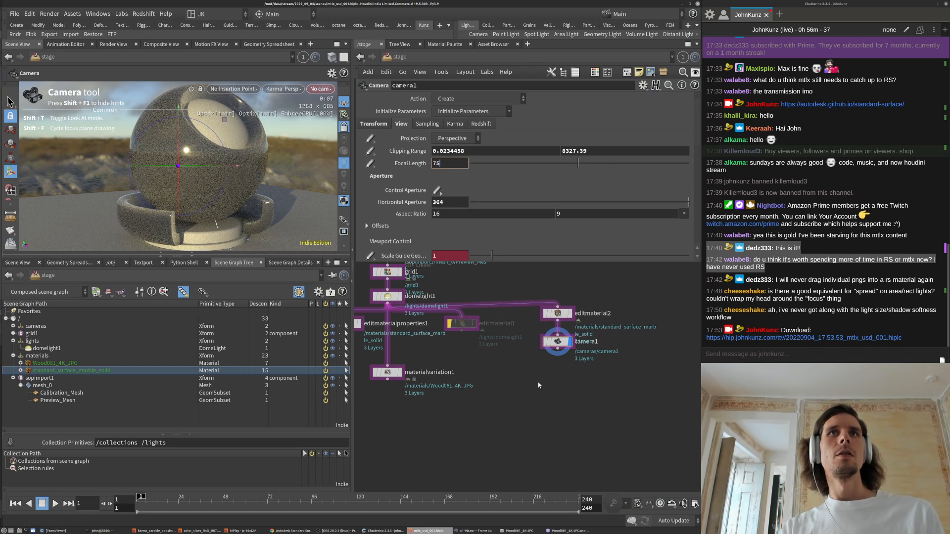
click(326, 91)
click(330, 106)
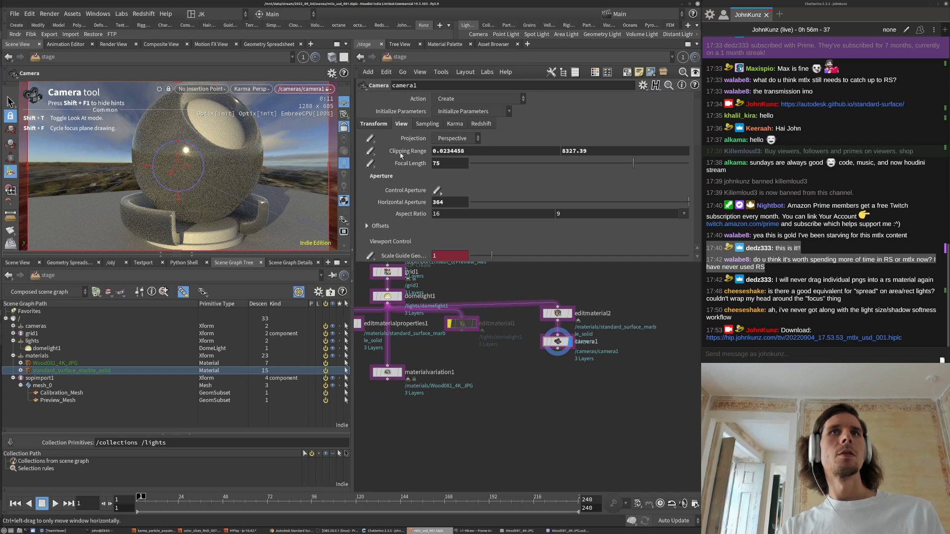
double_click(450, 202)
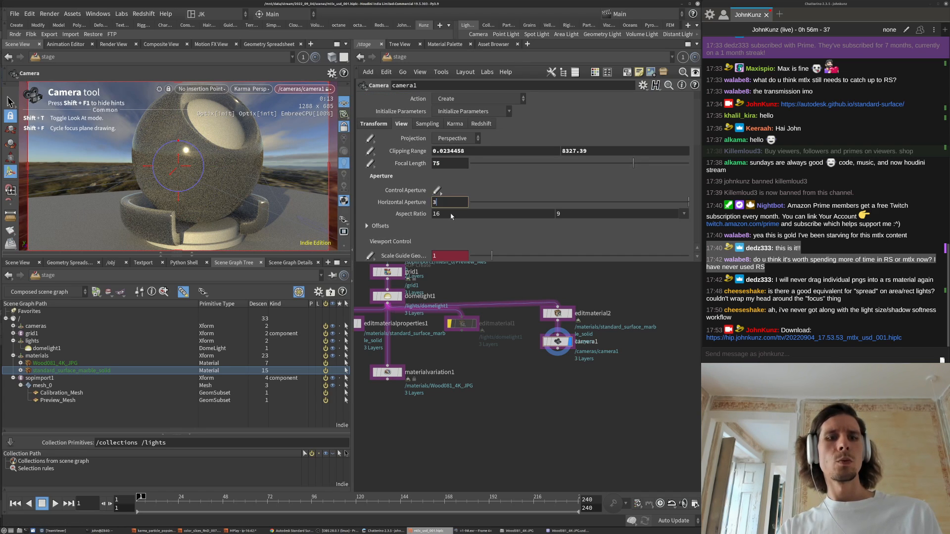
key(Return)
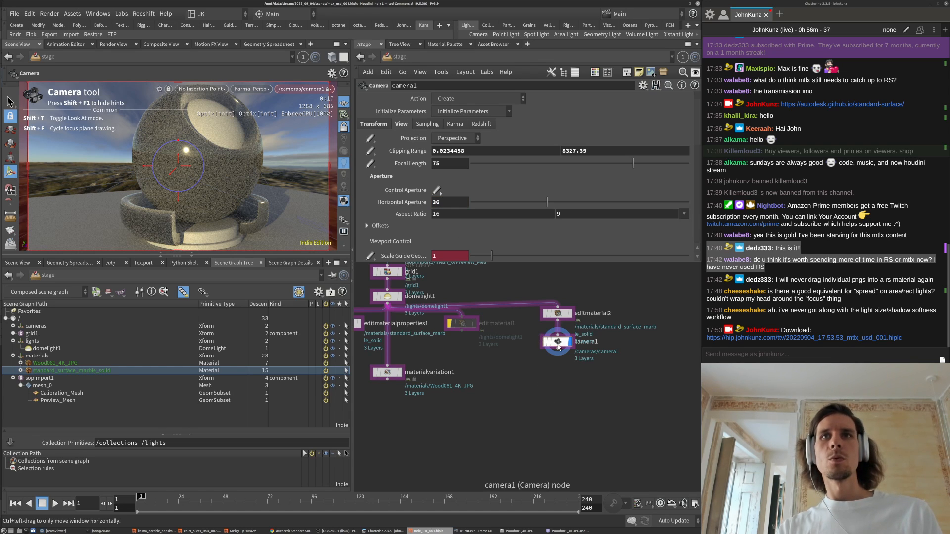
- Reframe the shader ball through camera1 so that the whole ball and its base are in view
drag(285, 159, 292, 83)
click(297, 91)
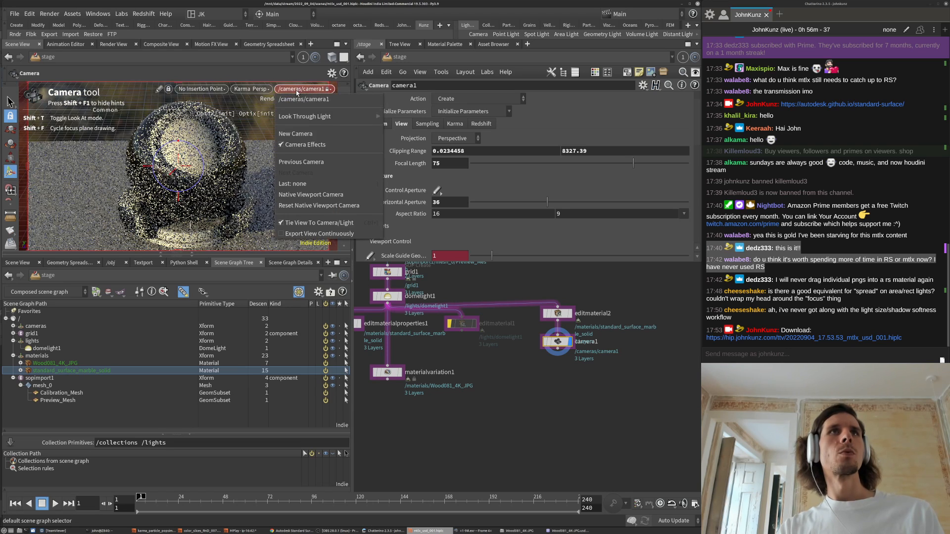
click(523, 404)
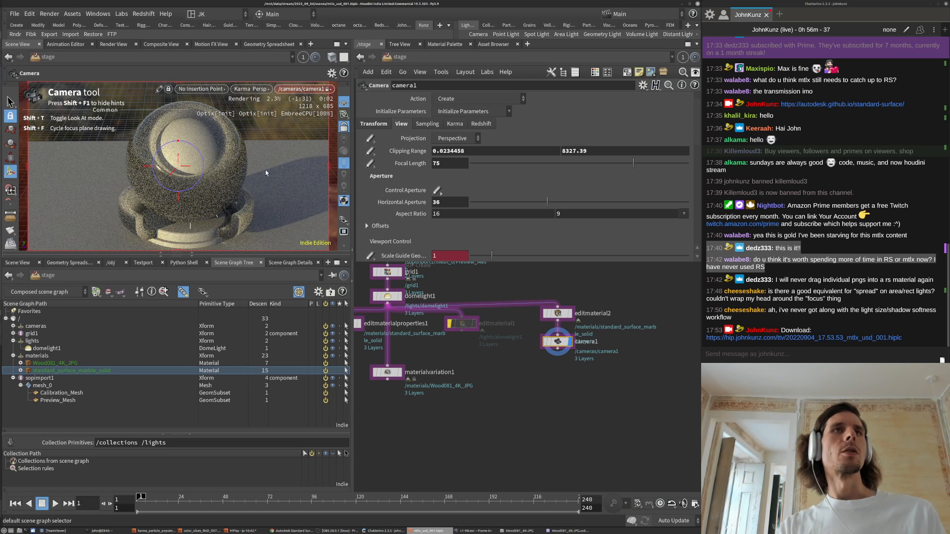
key(Escape)
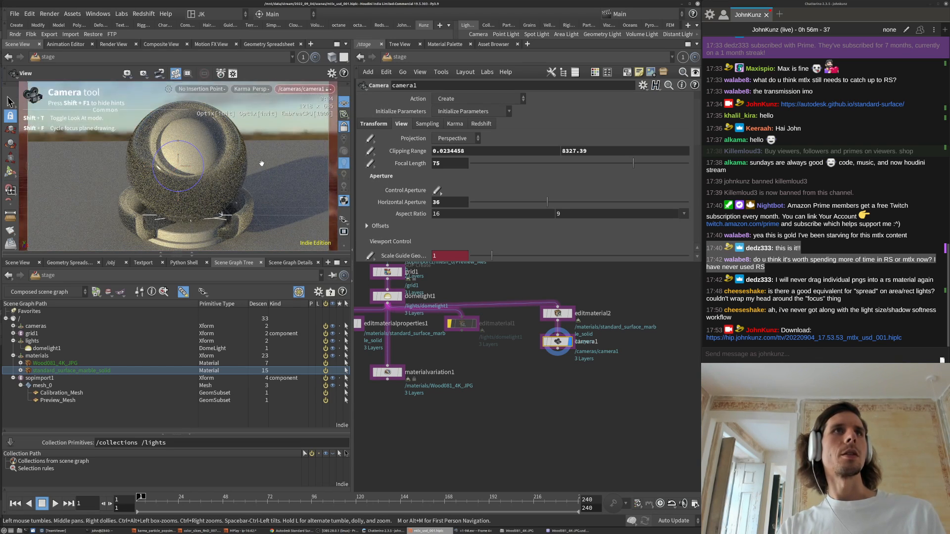
key(Return)
- Switch Karma's viewport rendering engine to CPU Engine in the display options
click(258, 91)
click(233, 150)
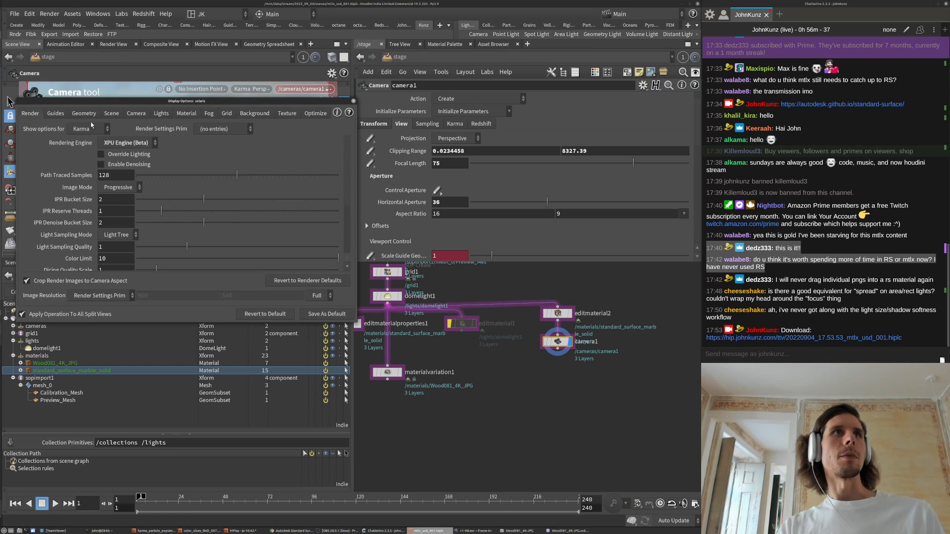
click(116, 142)
click(121, 151)
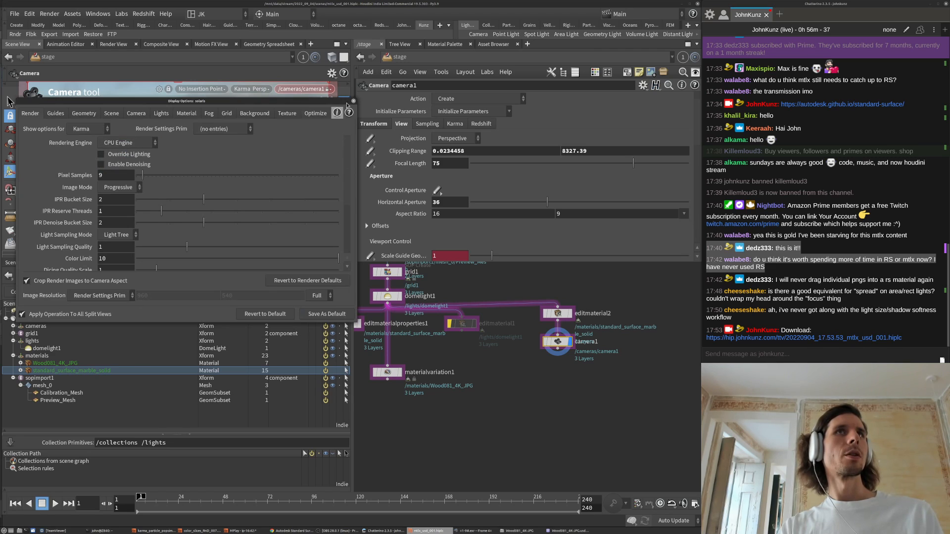
- Close the display options and return the viewport to the Select tool
click(353, 102)
click(10, 102)
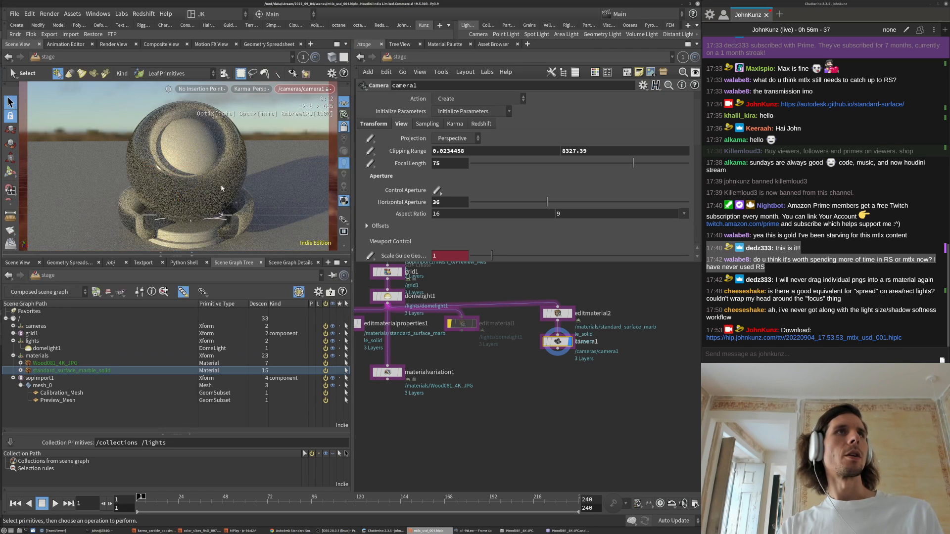
key(Escape)
key(s)
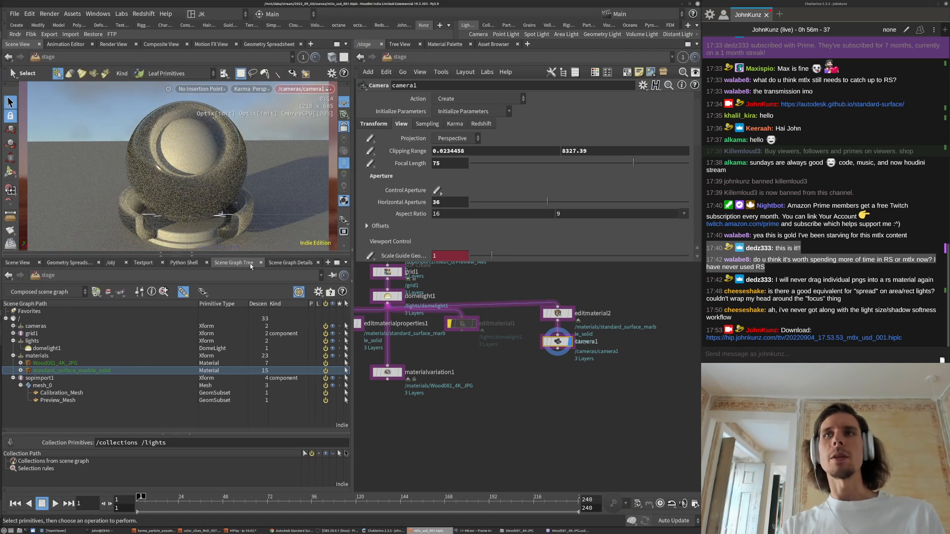
key(Escape)
key(s)
key(Escape)
key(s)
- Go inside editmaterial2 and into its standard_surface_marble_solid subnetwork
double_click(562, 310)
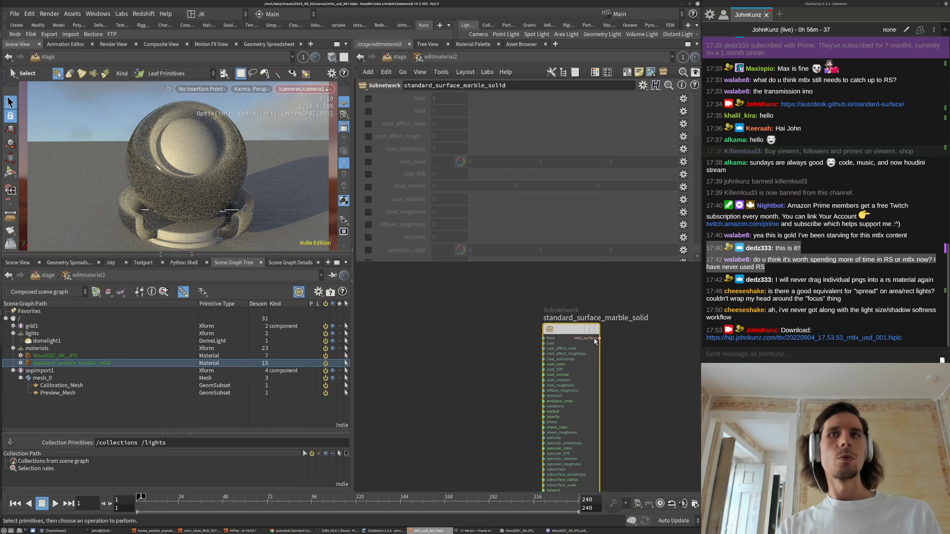
key(i)
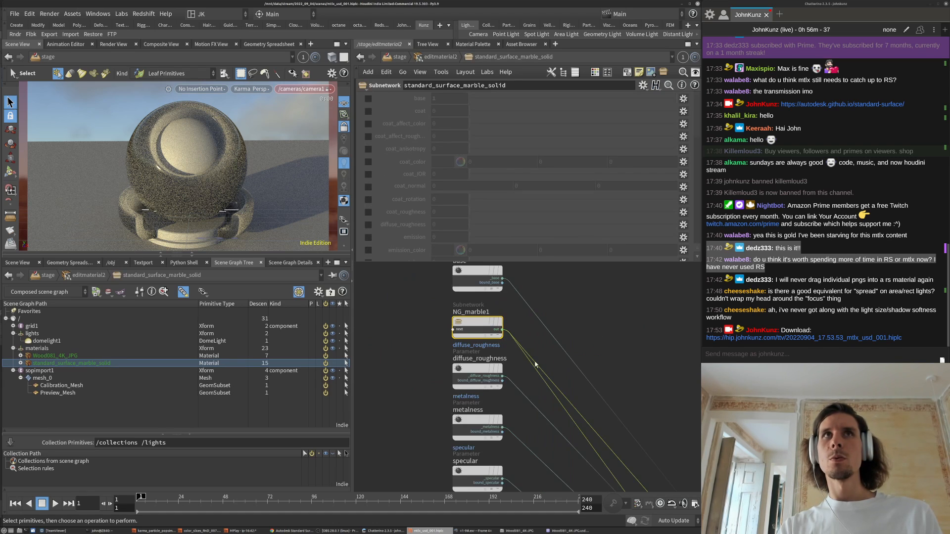
scroll(532, 327, down, 3)
- Reframe camera1 to a lower, frontal view of the shader ball against the horizon
key(Escape)
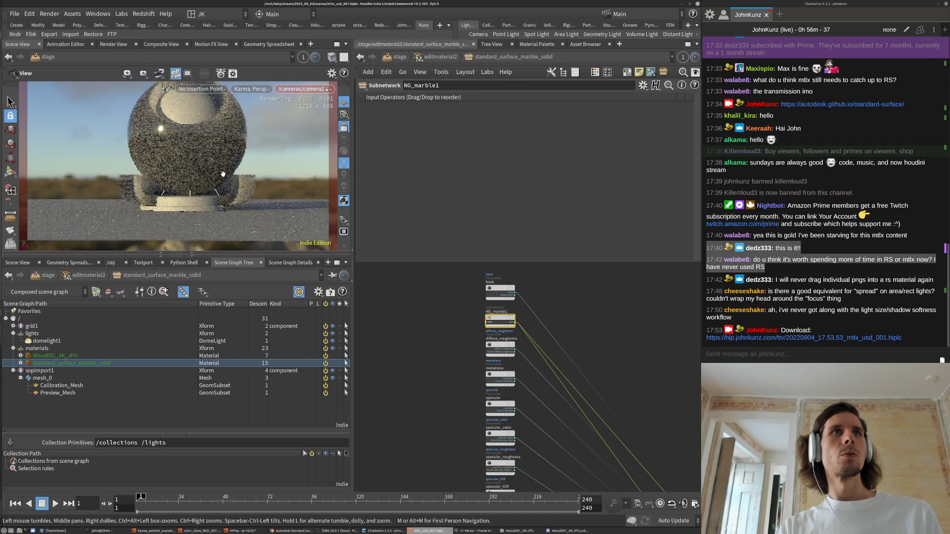
alt+middle_drag(221, 198, 220, 207)
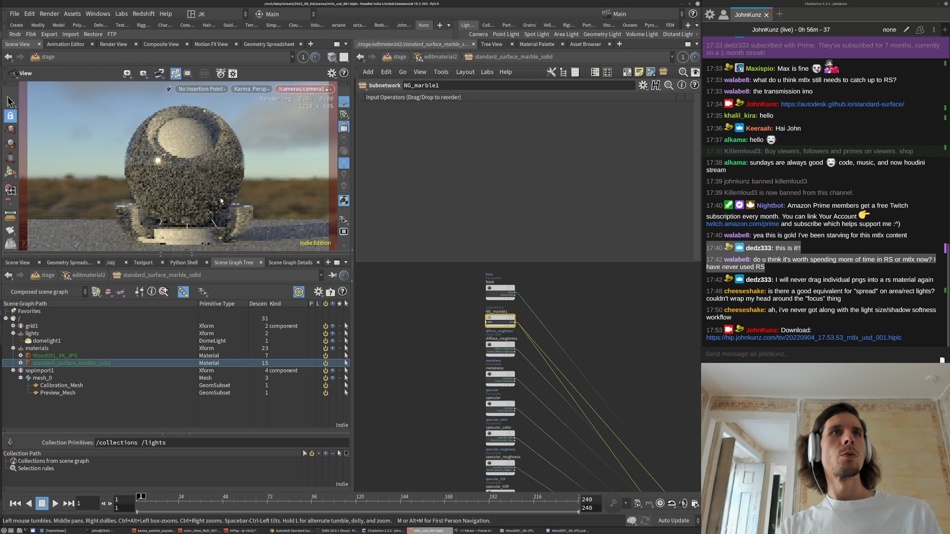
scroll(344, 194, down, 4)
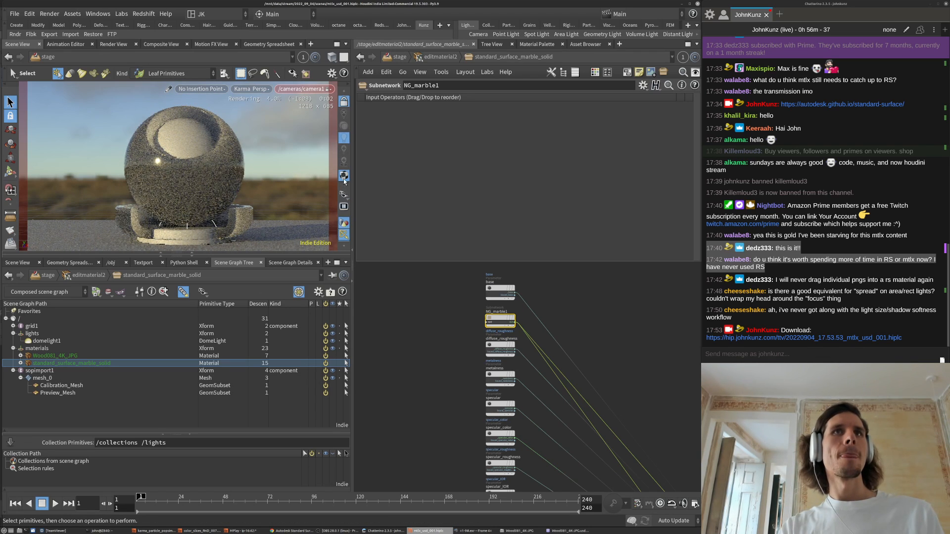
- Cut all parameter connections feeding the ND_standard_surface_surfaceshader node, keeping its output link to mtlx_surface
click(429, 355)
scroll(433, 360, down, 3)
middle_drag(588, 401, 535, 342)
scroll(535, 343, down, 4)
scroll(598, 401, up, 3)
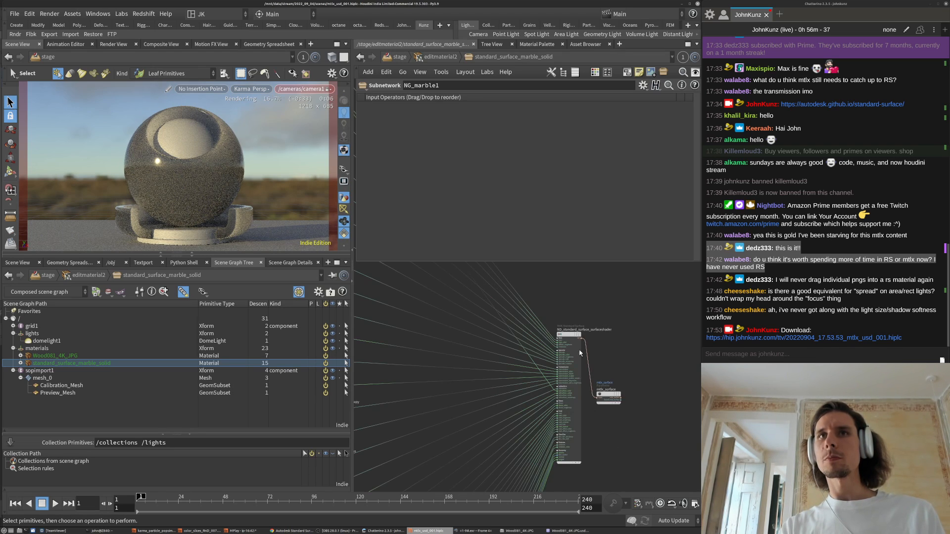
scroll(581, 352, up, 3)
scroll(532, 446, up, 2)
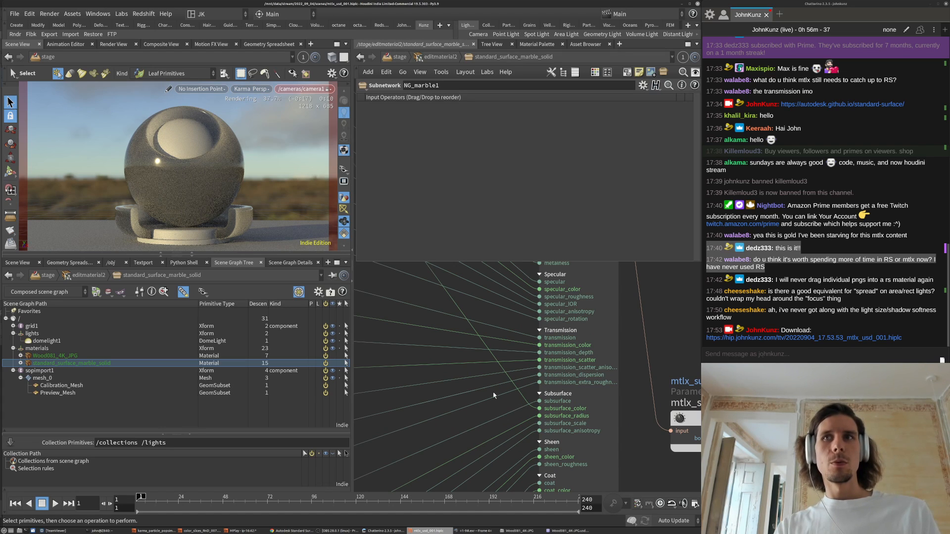
scroll(517, 399, down, 6)
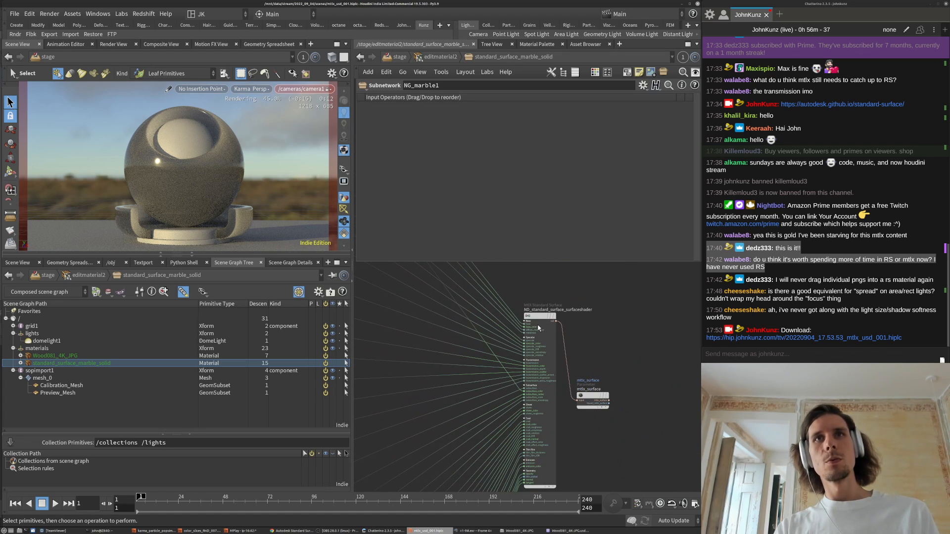
scroll(537, 337, down, 4)
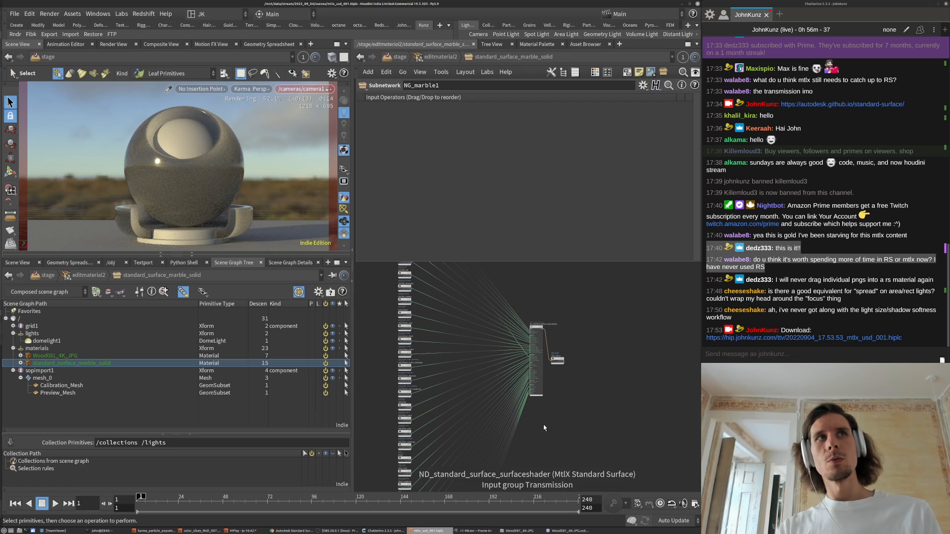
mouse_move(535, 453)
mouse_down()
mouse_move(519, 361)
mouse_move(525, 285)
mouse_up()
drag(521, 476, 503, 452)
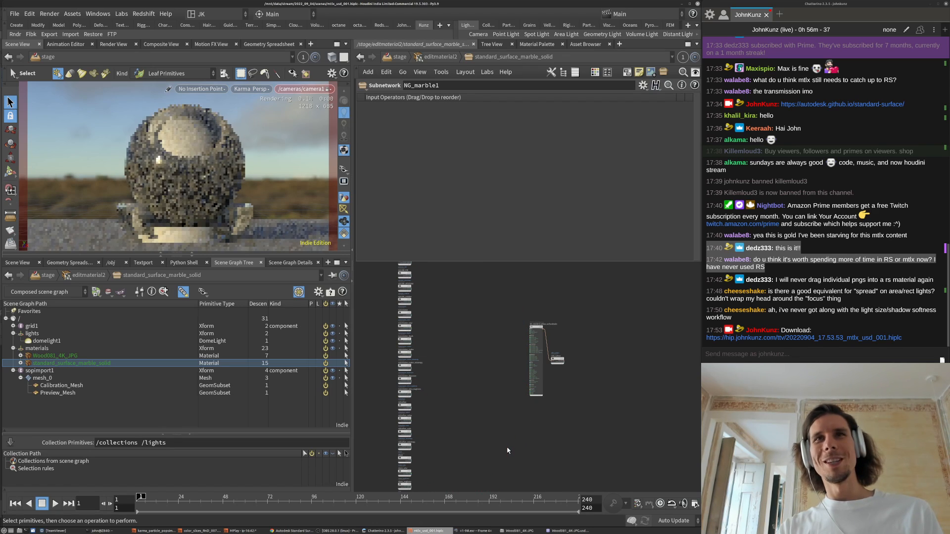
- Enable the Subsurface parameter on ND_standard_surface_surfaceshader and raise it to about 0.209
scroll(536, 342, up, 4)
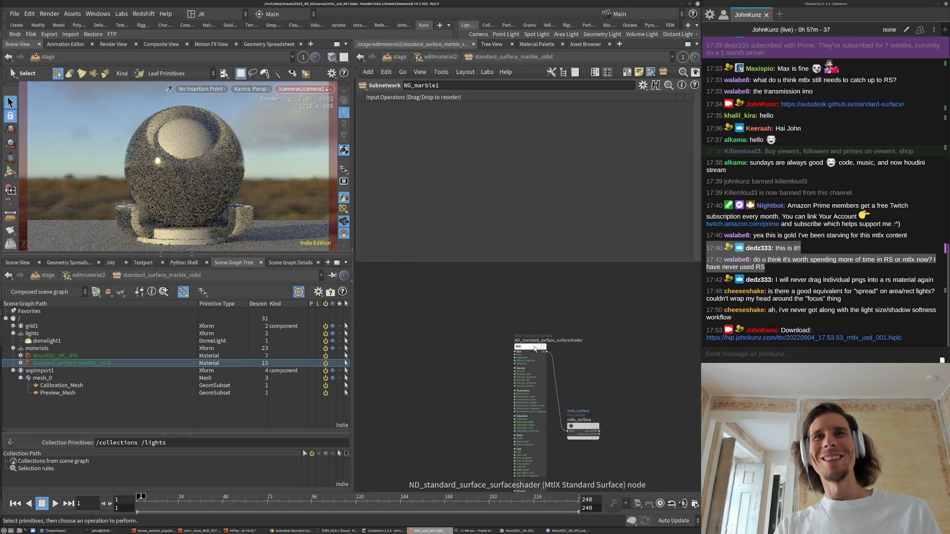
click(530, 350)
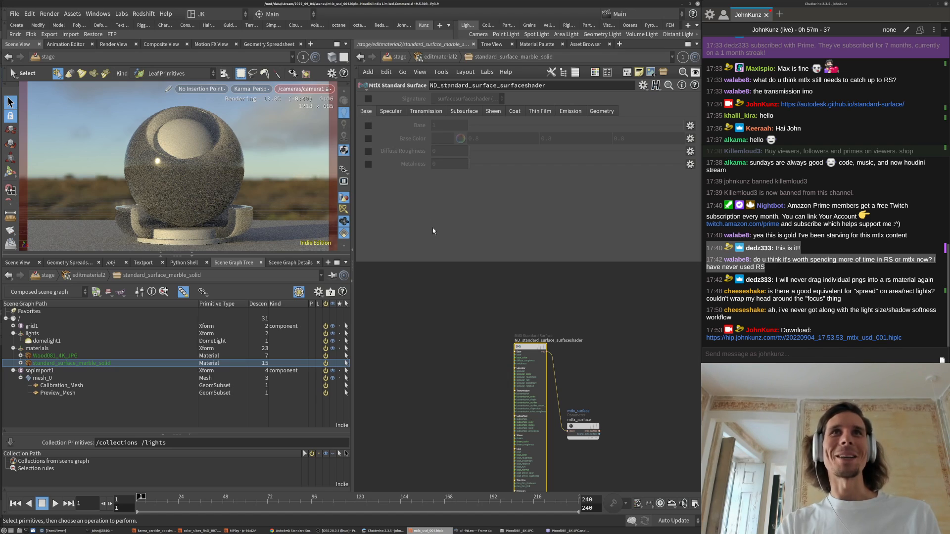
scroll(490, 394, down, 3)
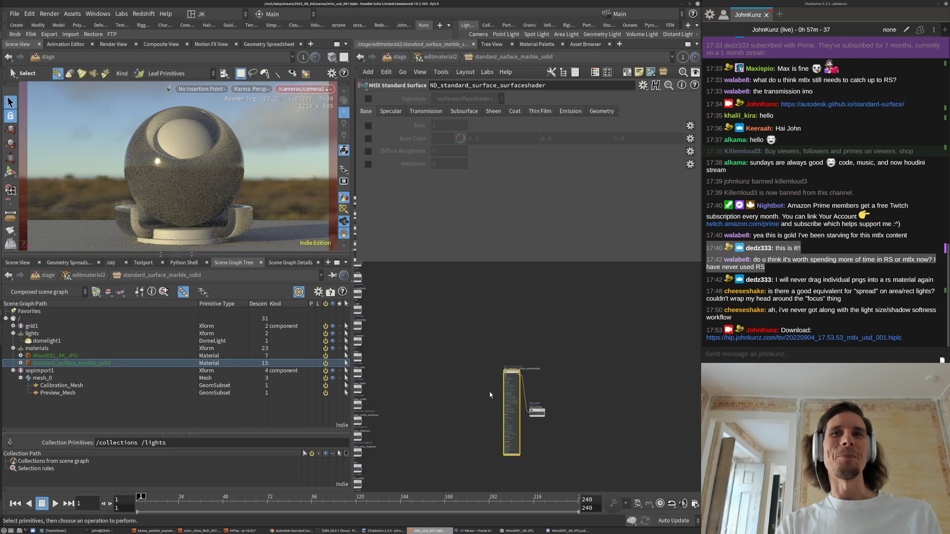
scroll(485, 385, up, 2)
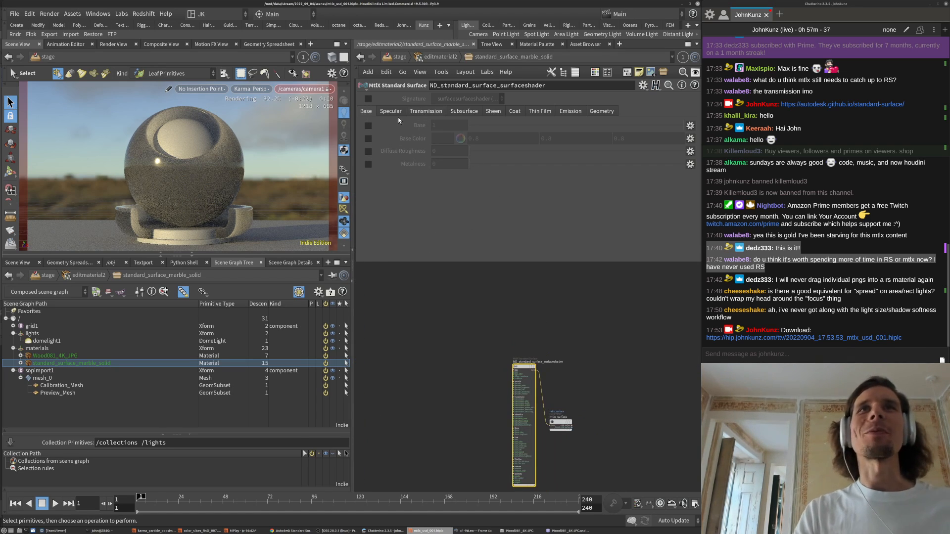
click(458, 112)
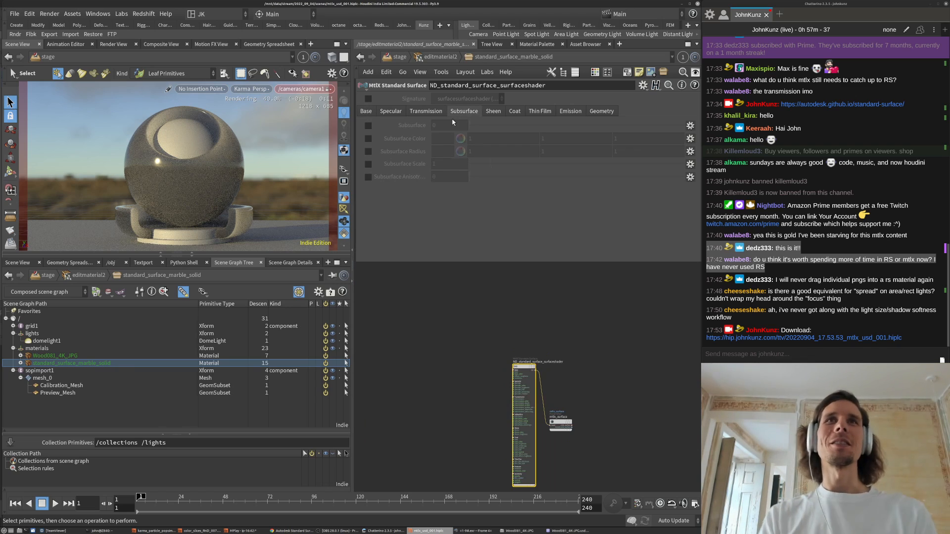
click(368, 126)
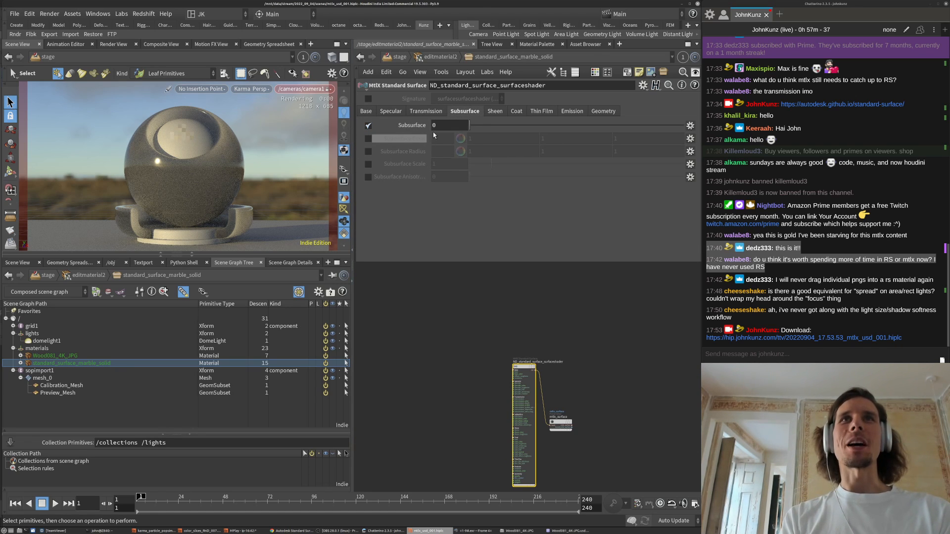
drag(501, 125, 541, 128)
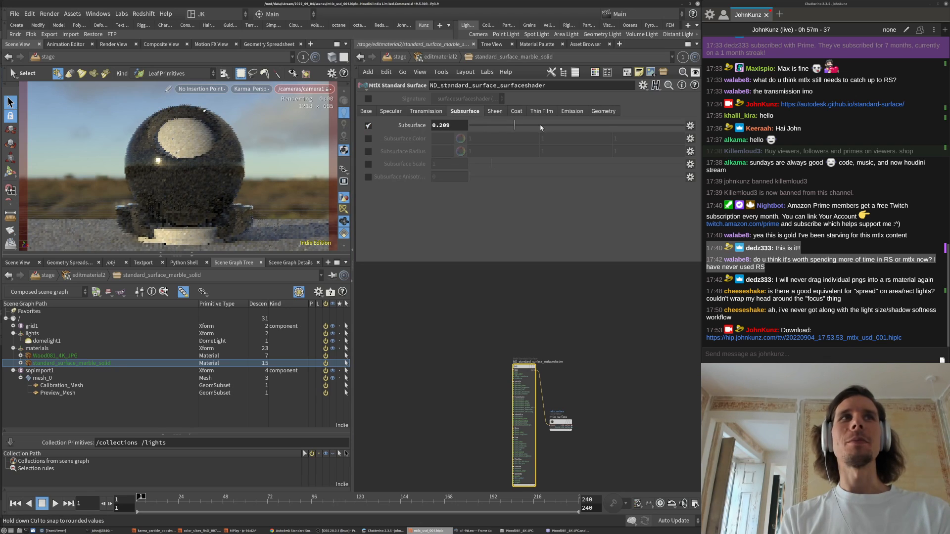
- Enable the shader's Subsurface Radius and set it to 0.26 in all three channels, with Subsurface at 1
click(369, 151)
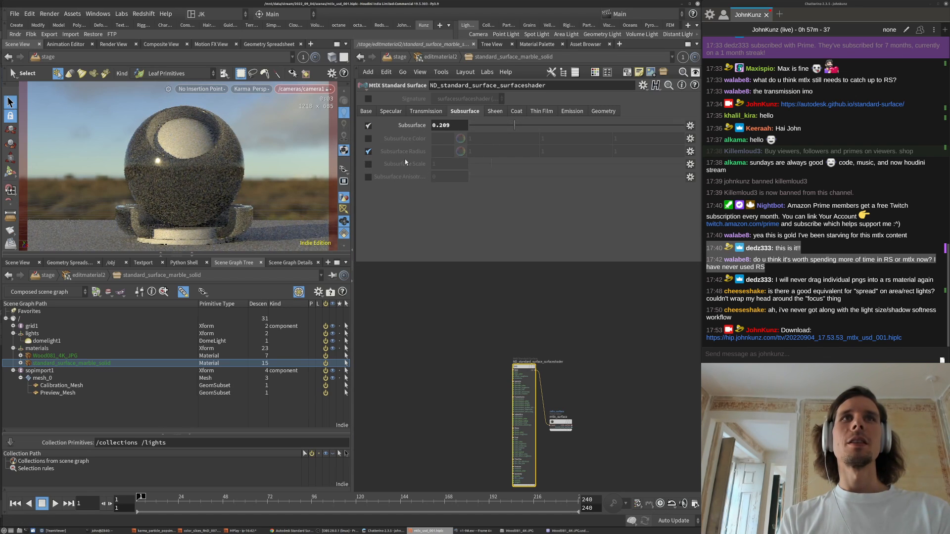
middle_click(406, 154)
middle_drag(406, 153, 372, 153)
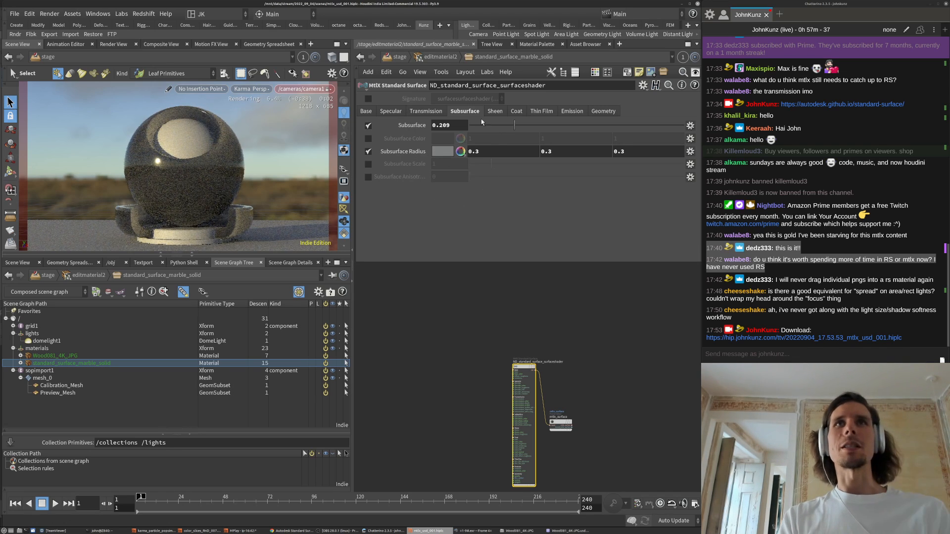
click(461, 126)
text(1)
key(Return)
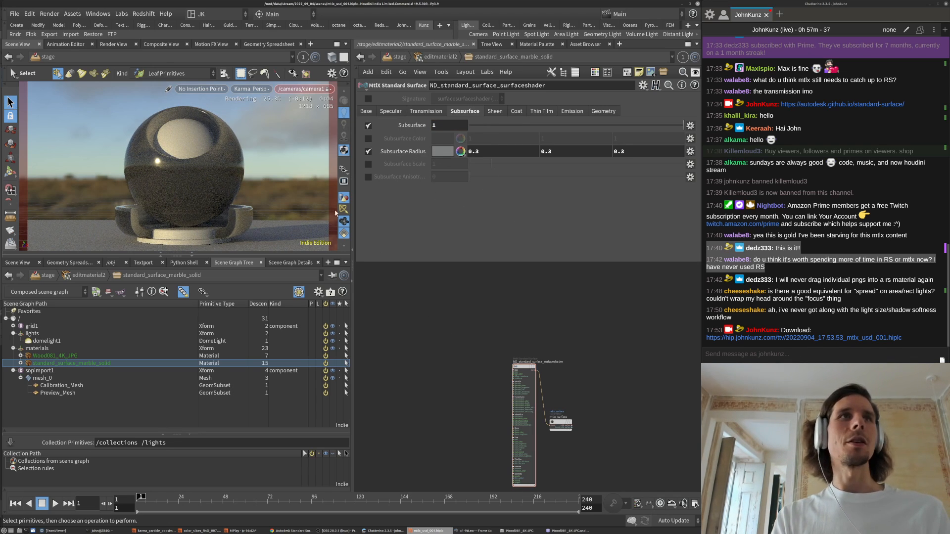
key(h)
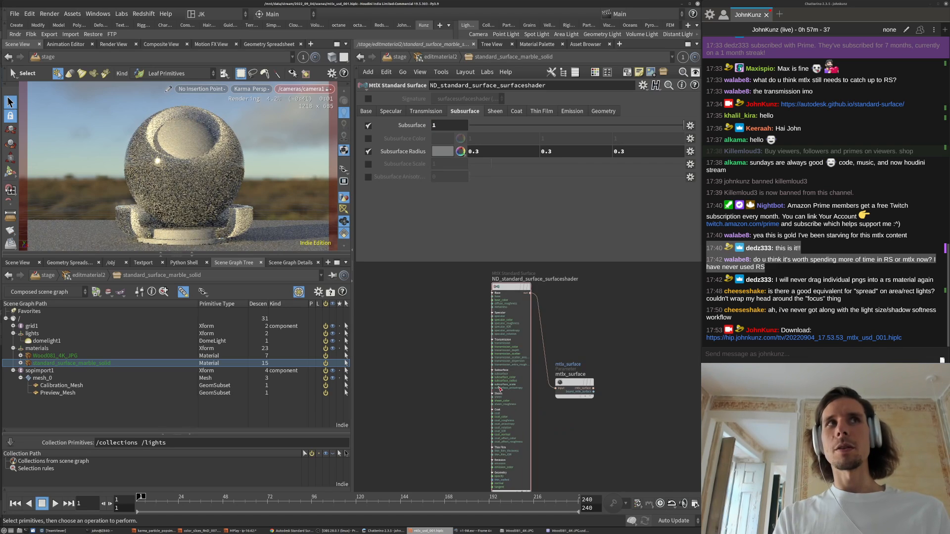
middle_drag(410, 151, 248, 181)
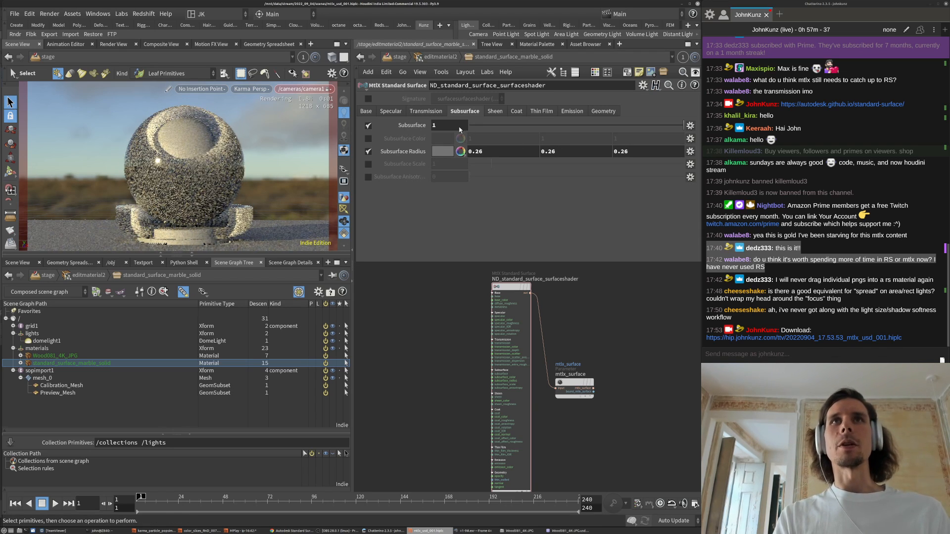
- Enable the shader's Specular and Specular Roughness, set the roughness to 0.5, and move the mtlx_surface node farther from the shader
click(389, 112)
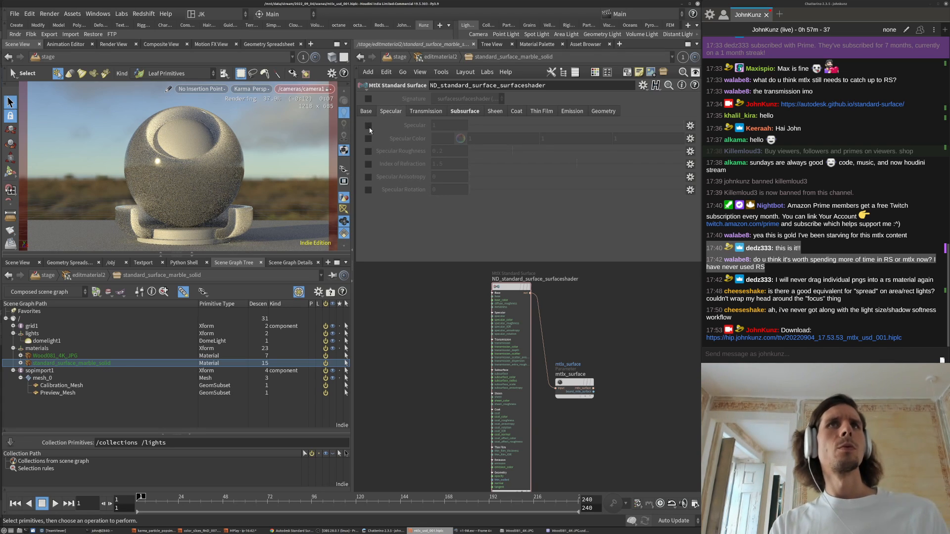
click(368, 151)
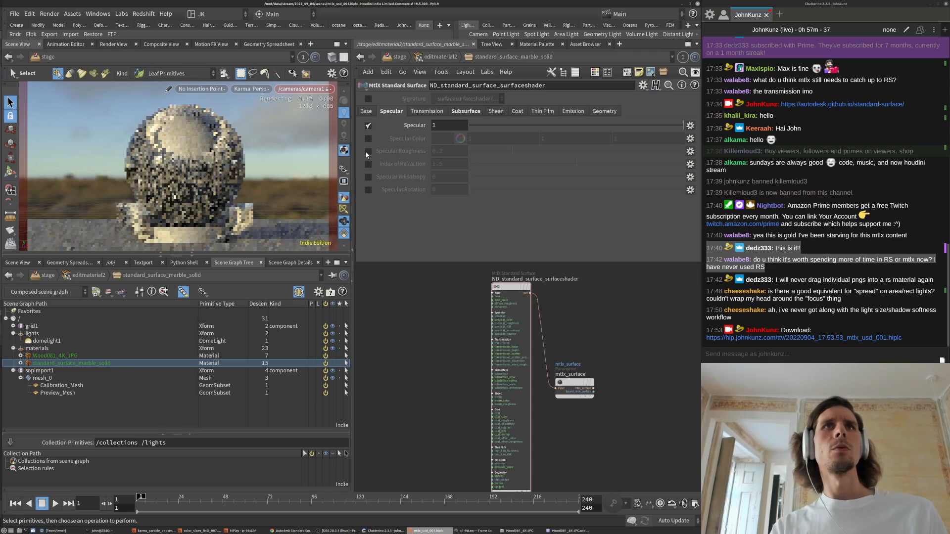
click(450, 152)
key(BackSpace)
text(5)
key(Return)
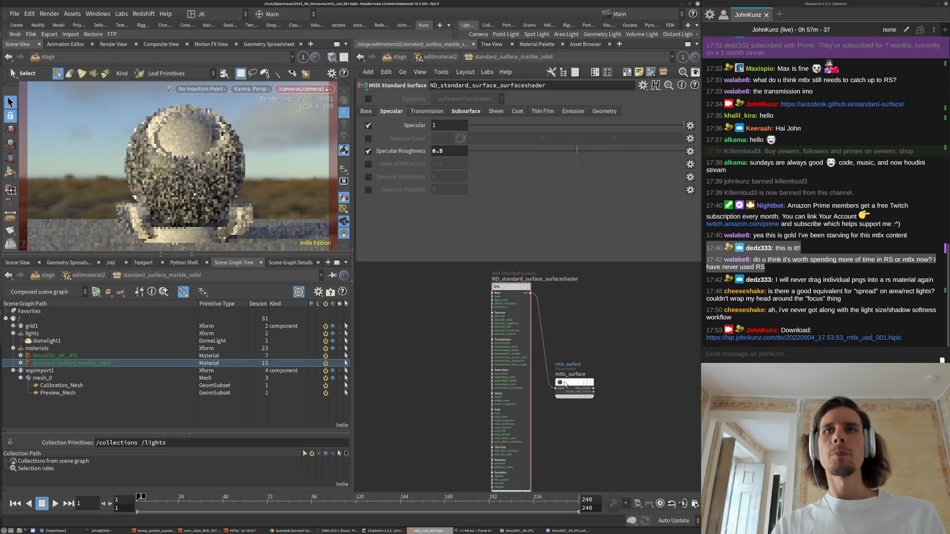
drag(574, 382, 625, 311)
middle_drag(369, 326, 461, 392)
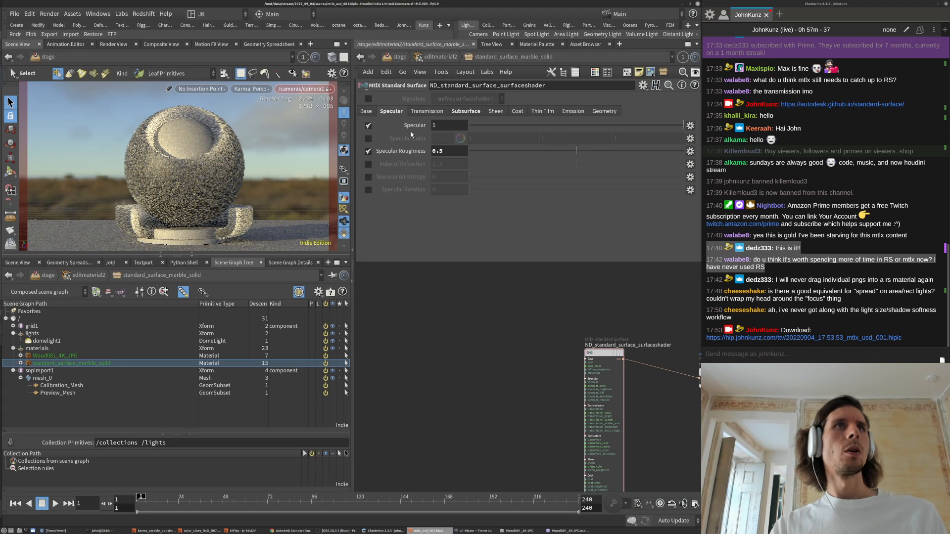
- Reduce the shader's Subsurface Radius to 0.026 in all three channels
click(468, 112)
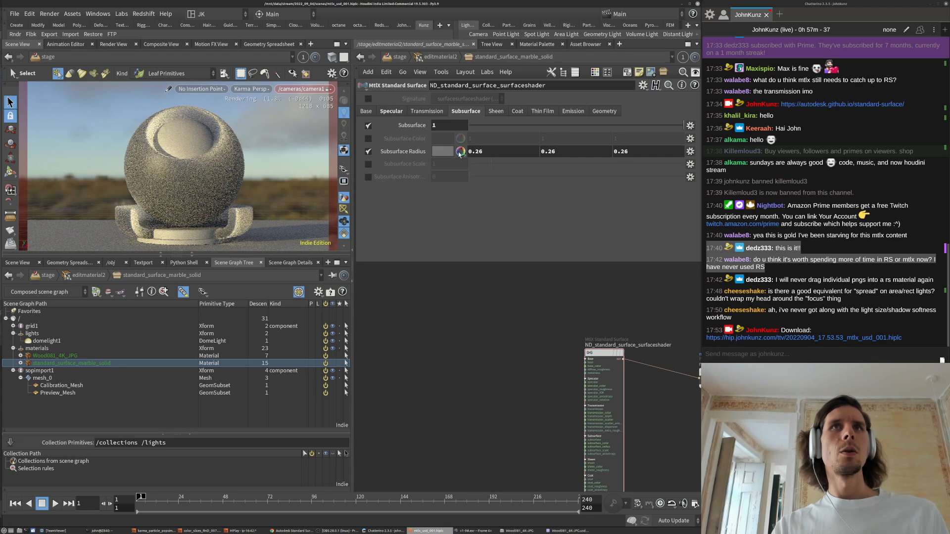
click(476, 152)
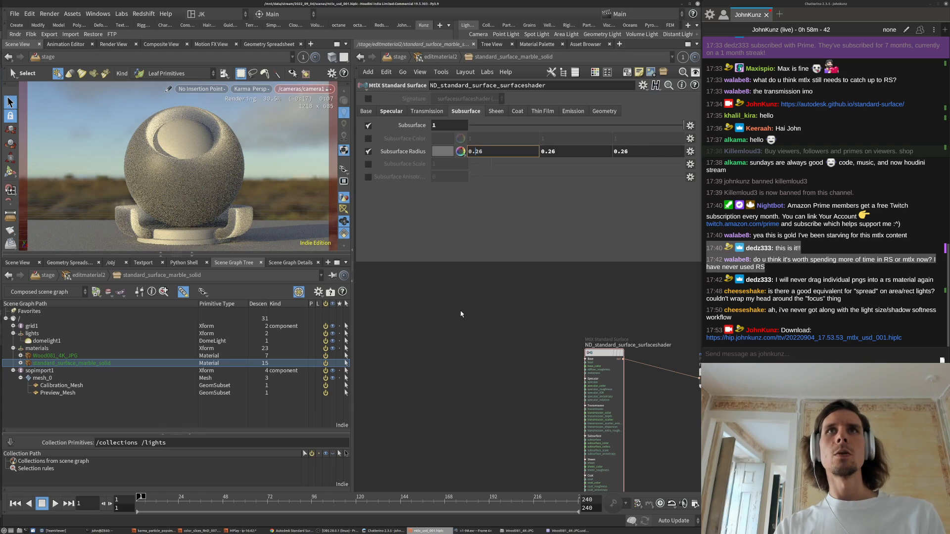
text(0)
key(Tab)
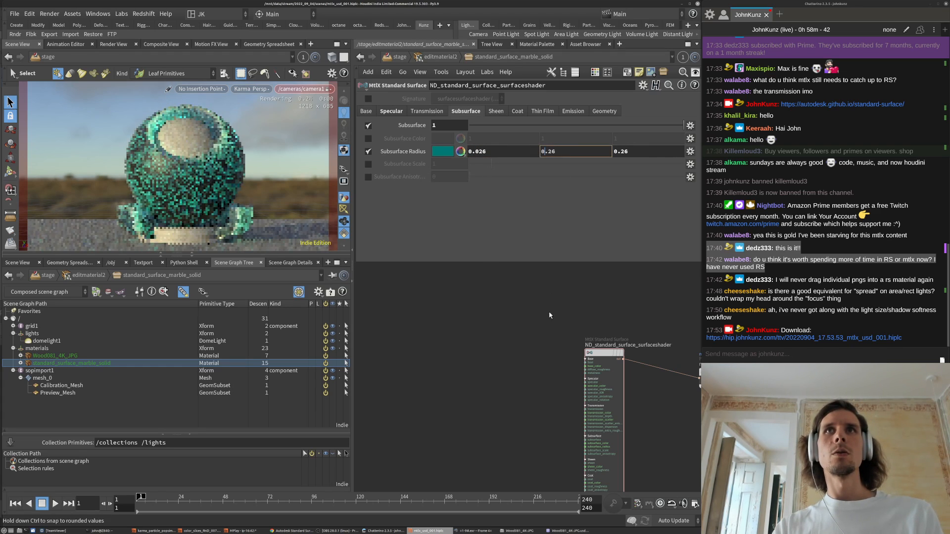
text(0)
click(620, 155)
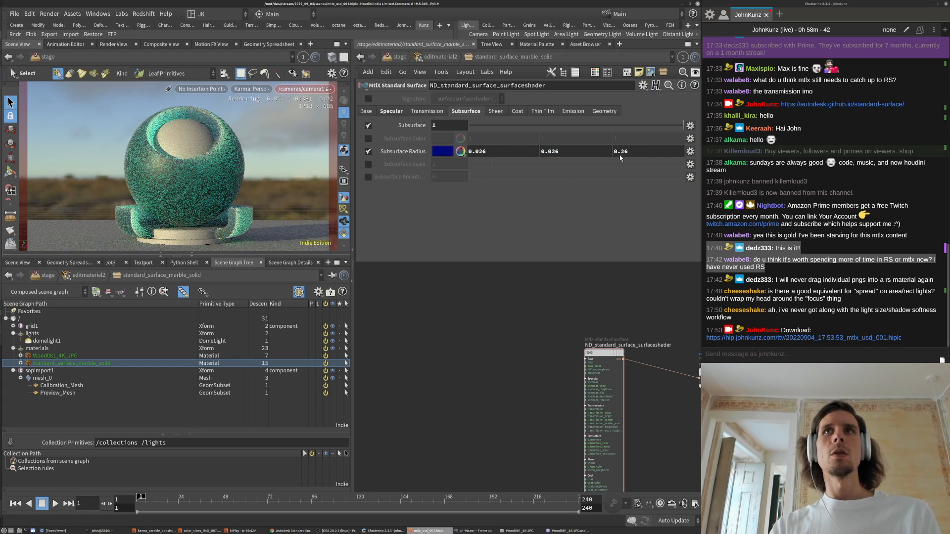
text(0)
key(Return)
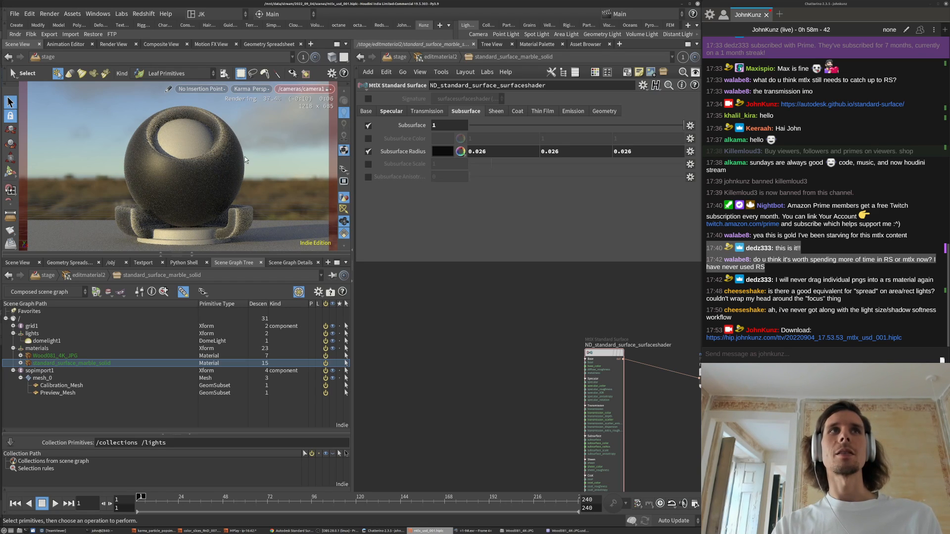
- Set the shader's Specular Roughness to 0.25
click(366, 113)
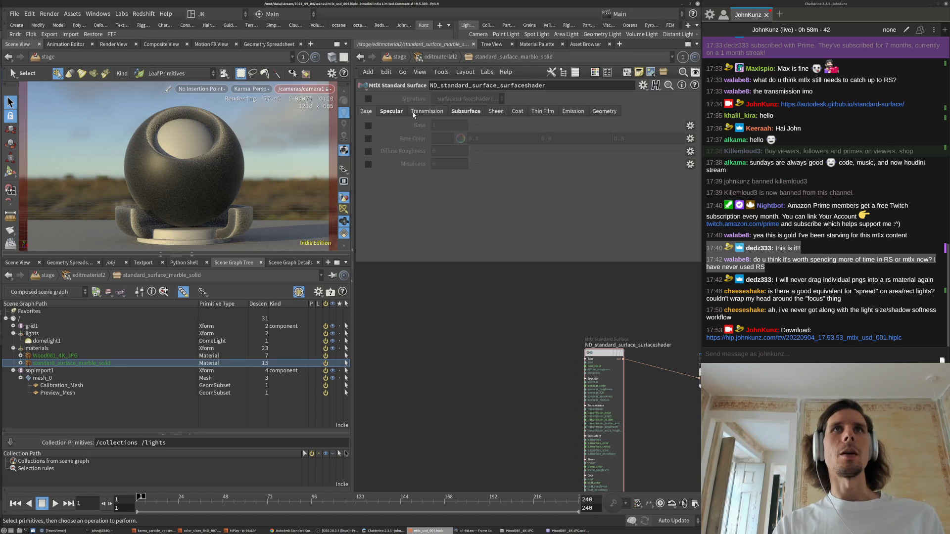
click(398, 113)
text(2)
key(Return)
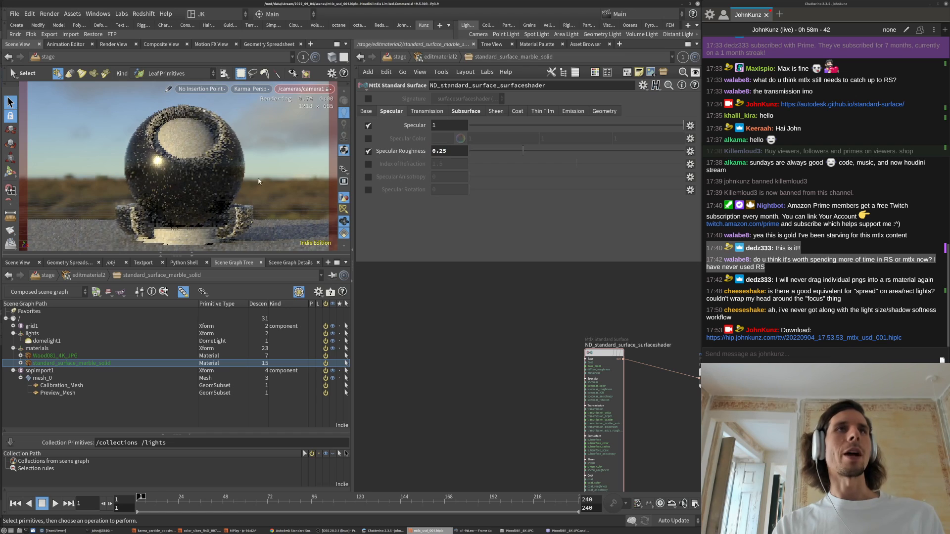
- Try the shader's Specular Roughness at 0.1, and settle on 0.3
click(456, 152)
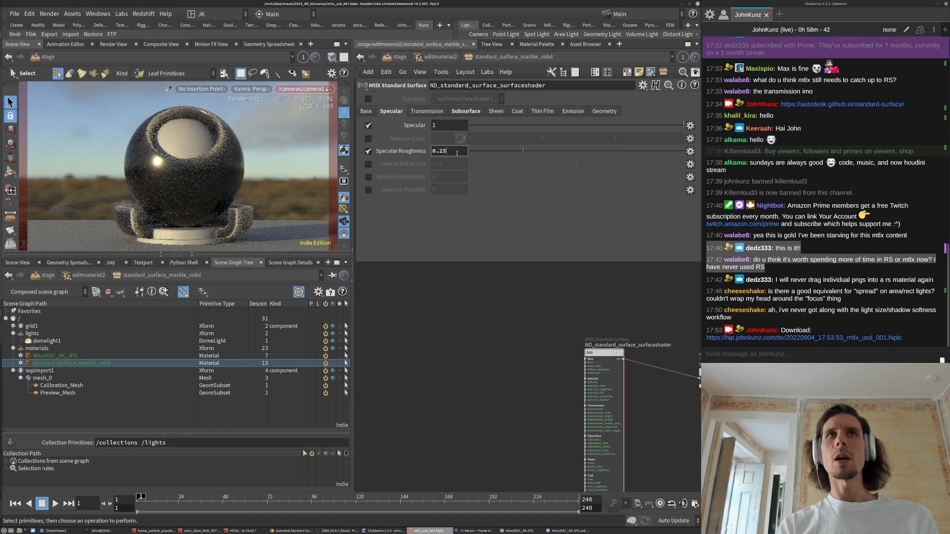
text(1)
key(Return)
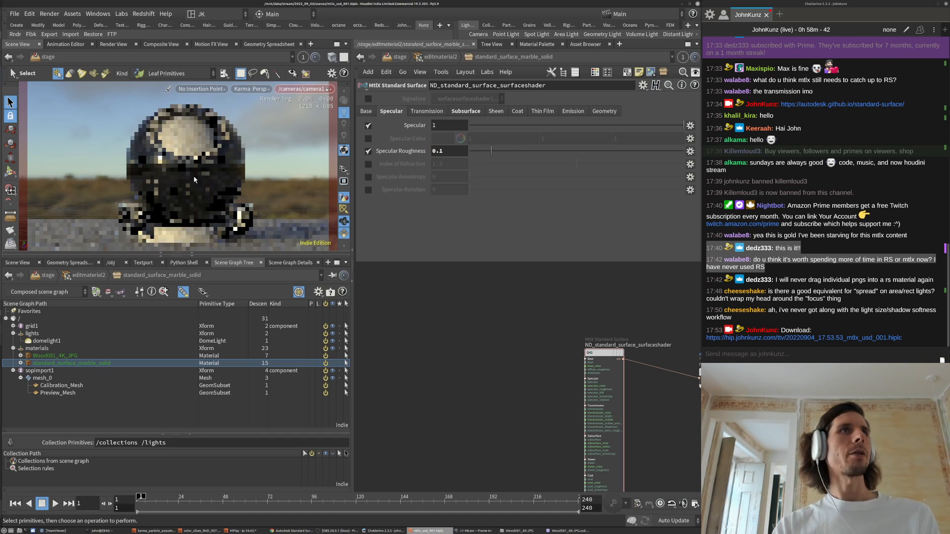
text(3)
key(Return)
- Enable the shader's Index of Refraction and set it to 1.7
click(445, 164)
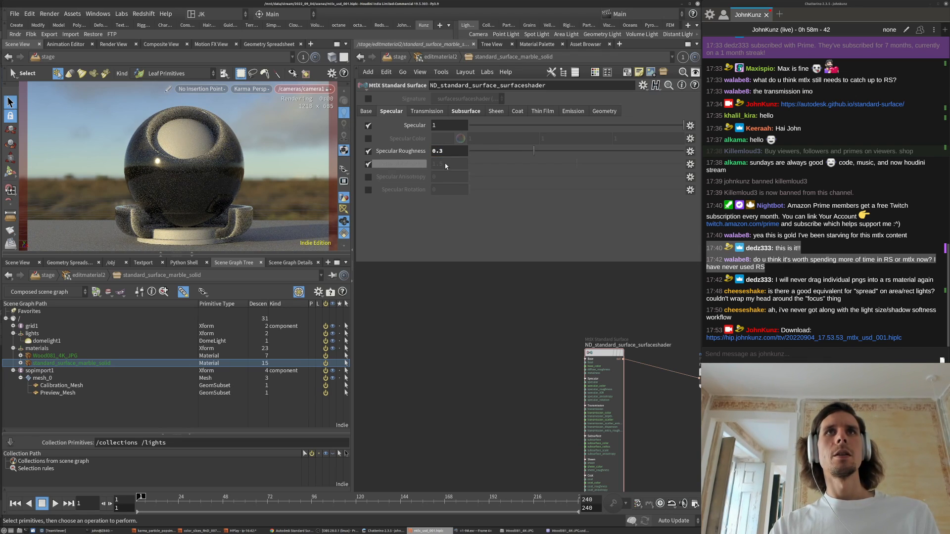
click(446, 164)
key(BackSpace)
text(7)
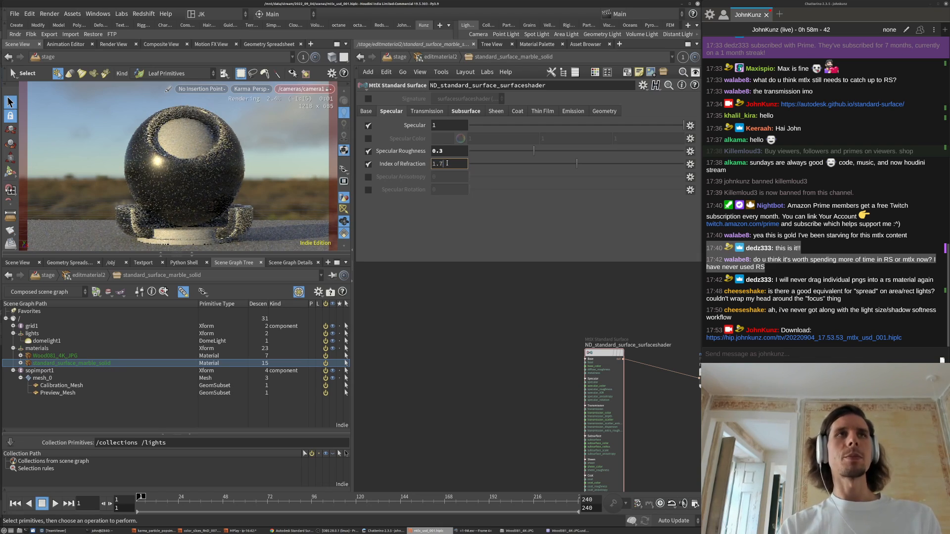
key(Return)
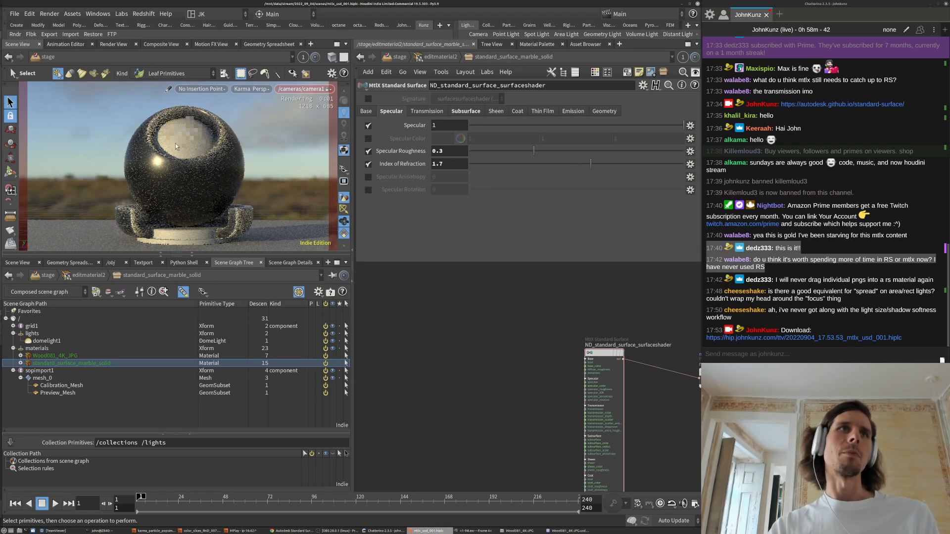
- Set the shader's Subsurface Radius channels to 0.1, 0.088 and 0.095
click(479, 111)
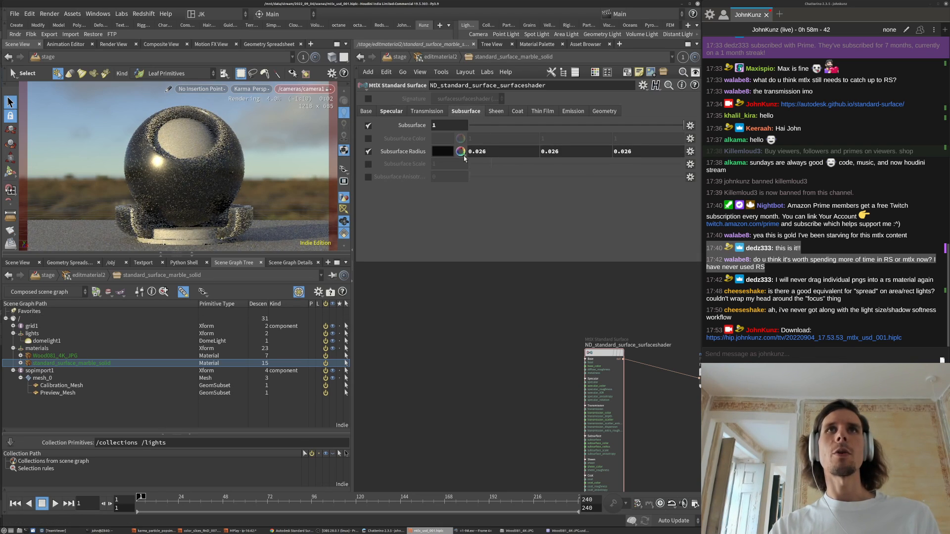
text(1)
double_click(550, 151)
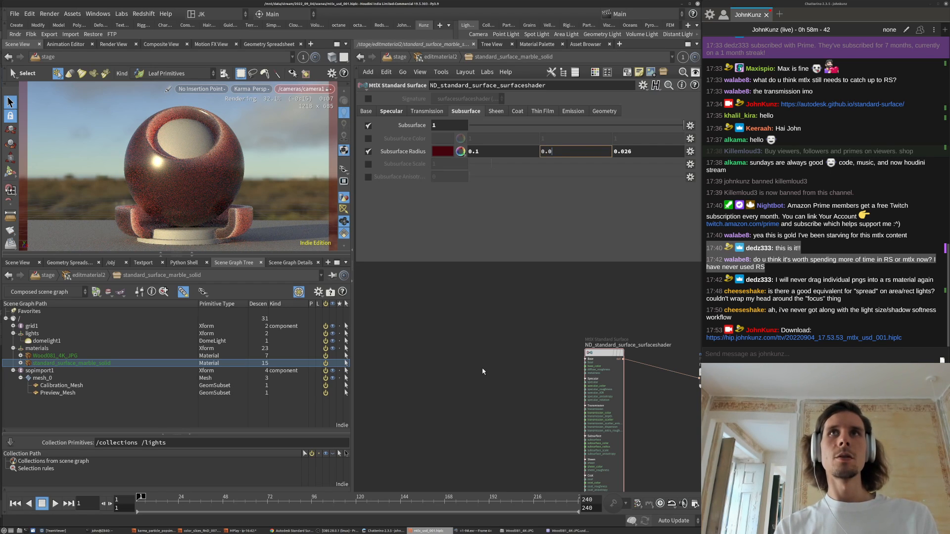
key(Return)
double_click(623, 150)
text(095)
key(Return)
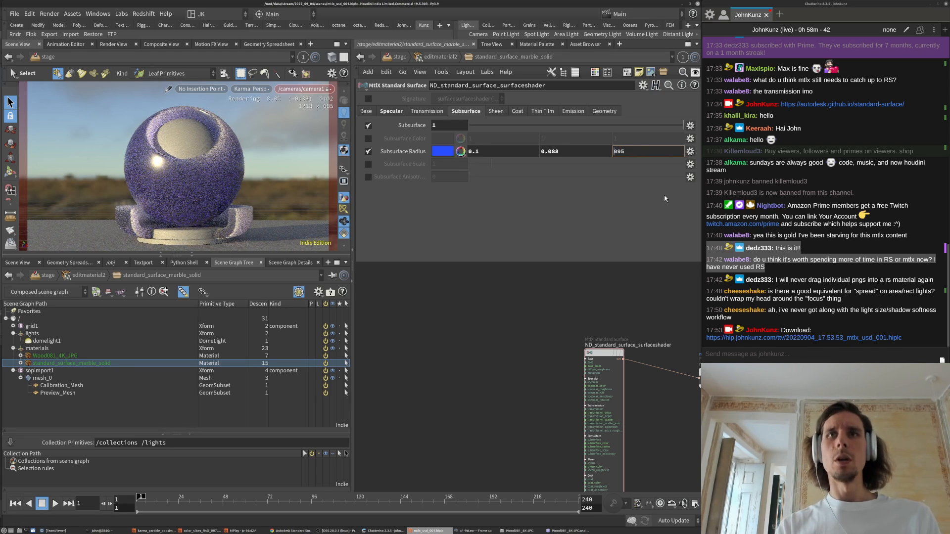
key(Return)
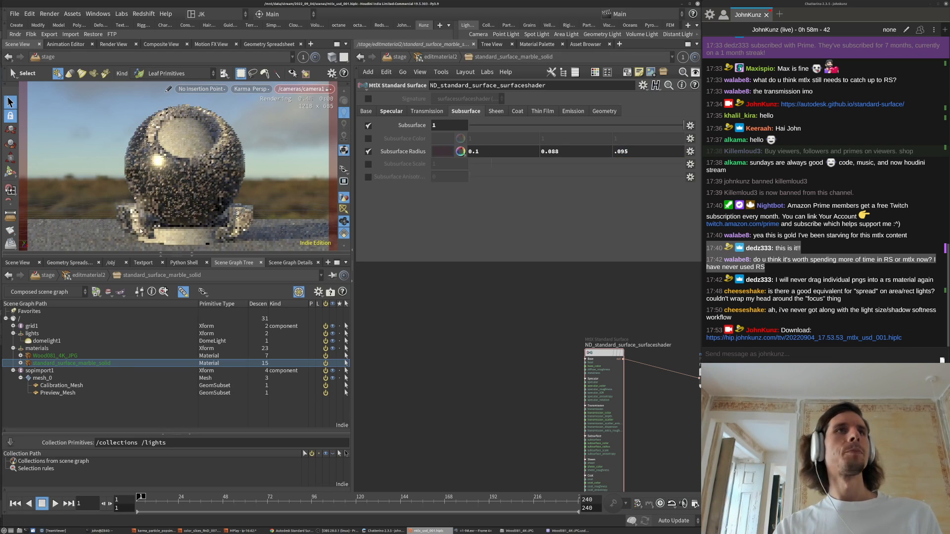
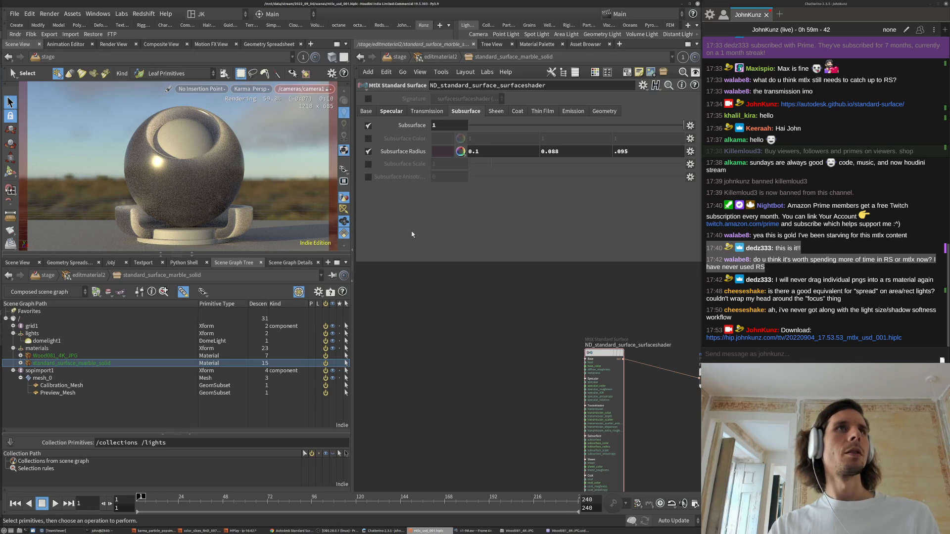
- Find the NG_marble1 subnetwork in the material network and move it beside the standard surface shader, on its input side
click(391, 111)
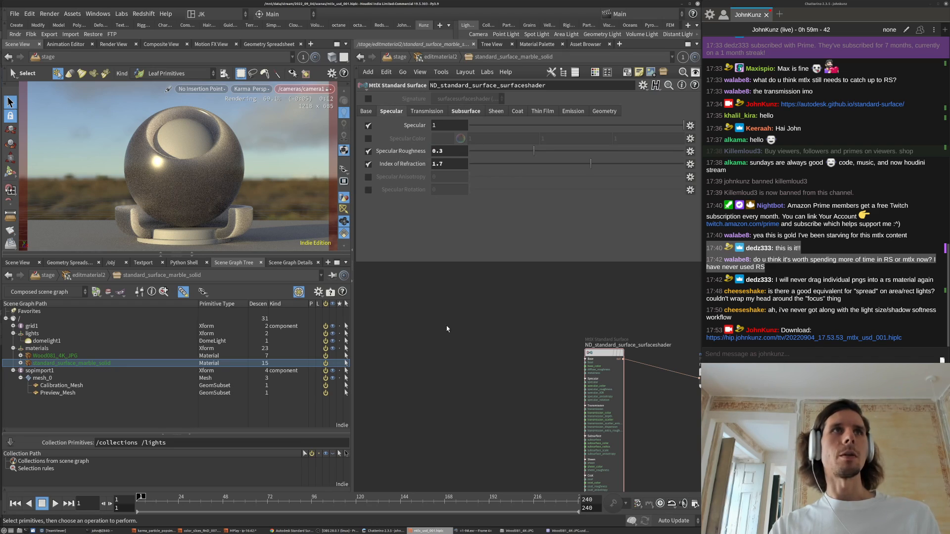
scroll(462, 358, down, 2)
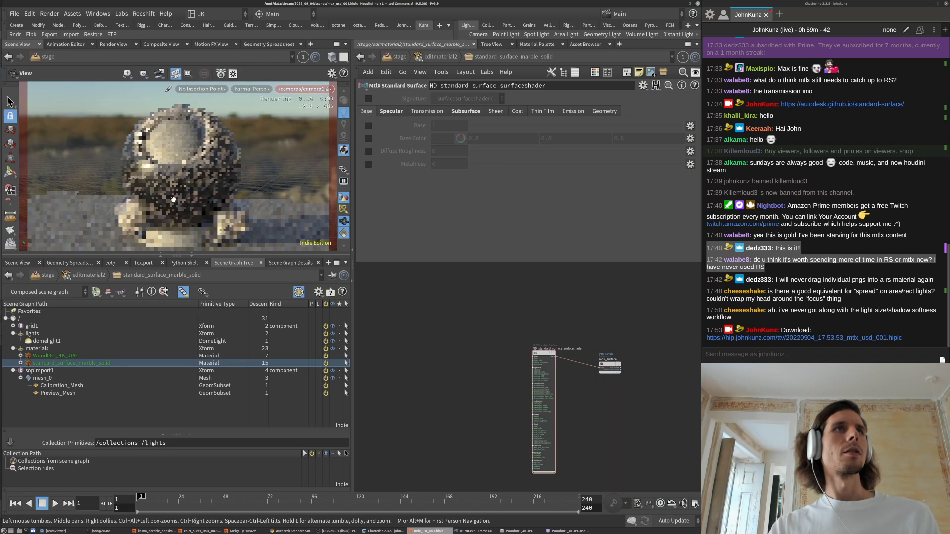
scroll(466, 392, down, 3)
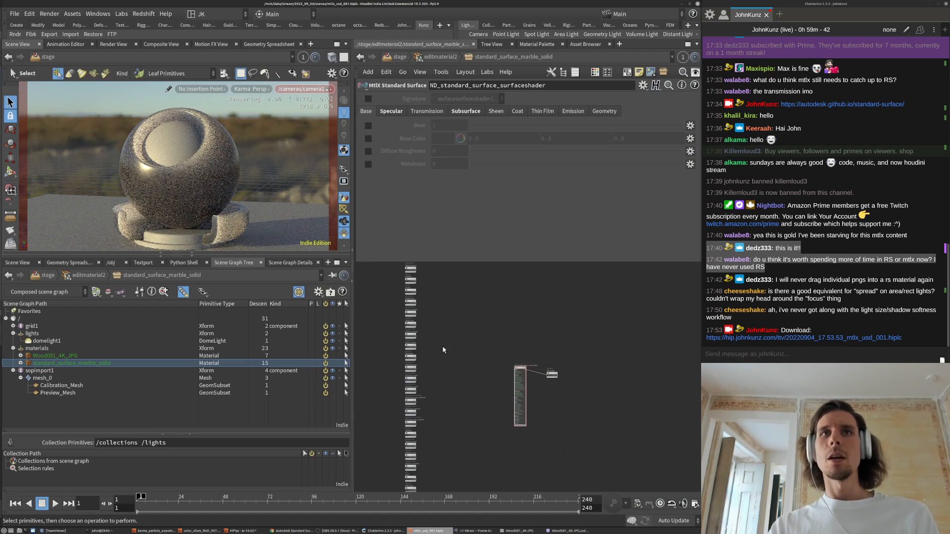
scroll(410, 289, up, 5)
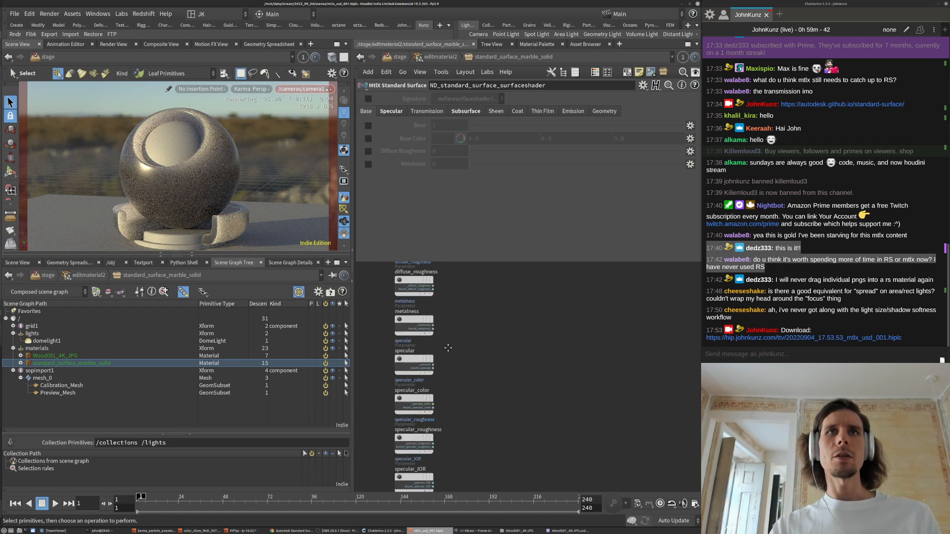
scroll(431, 345, down, 2)
drag(431, 347, 582, 459)
middle_drag(588, 440, 470, 337)
drag(432, 287, 460, 402)
scroll(528, 471, up, 5)
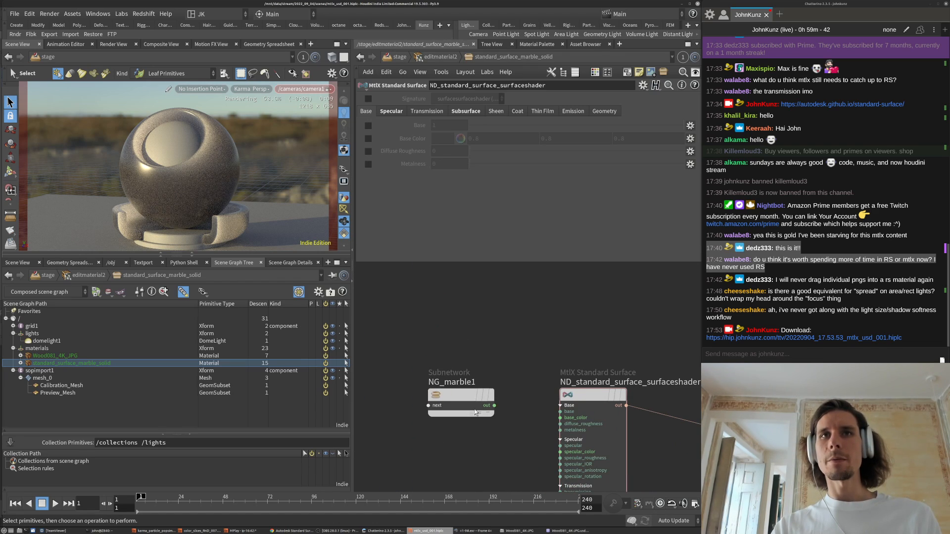
middle_drag(511, 426, 470, 388)
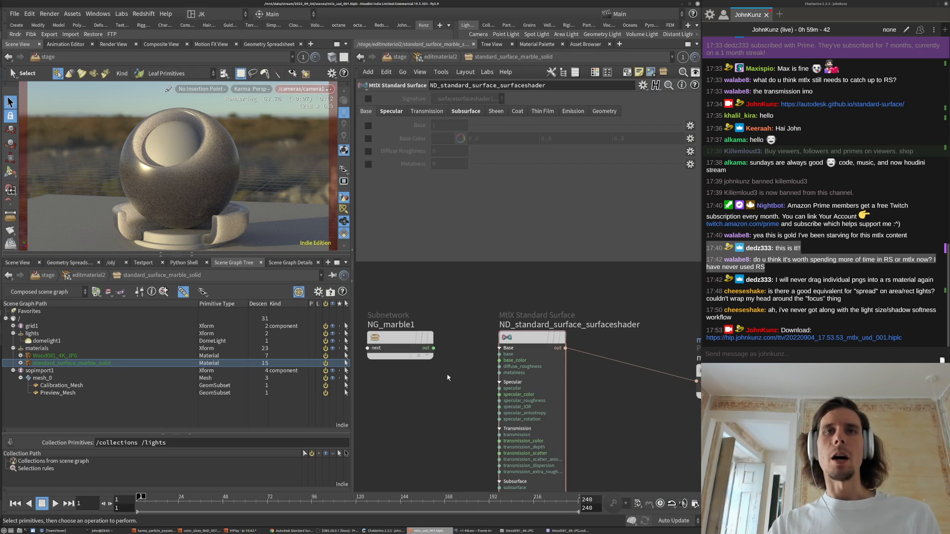
scroll(448, 359, down, 2)
scroll(451, 373, up, 2)
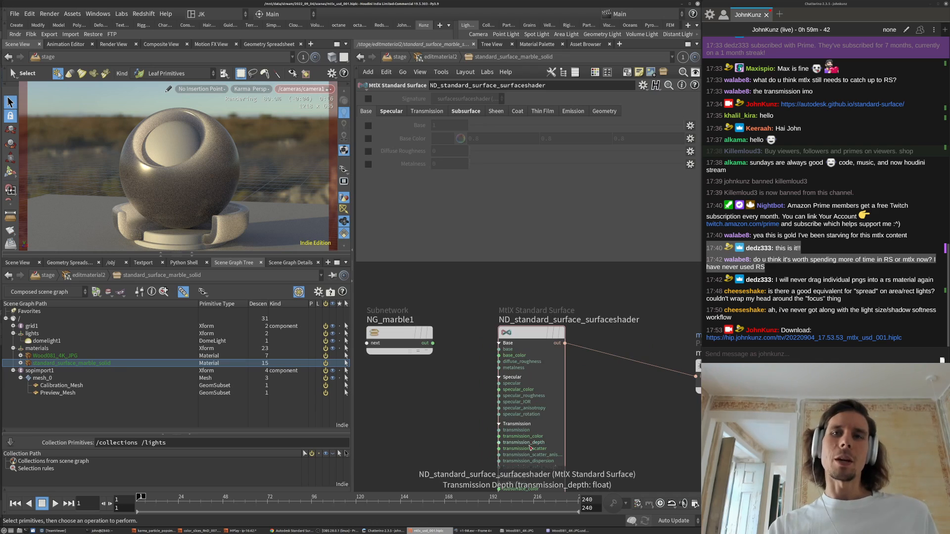
middle_drag(482, 428, 479, 414)
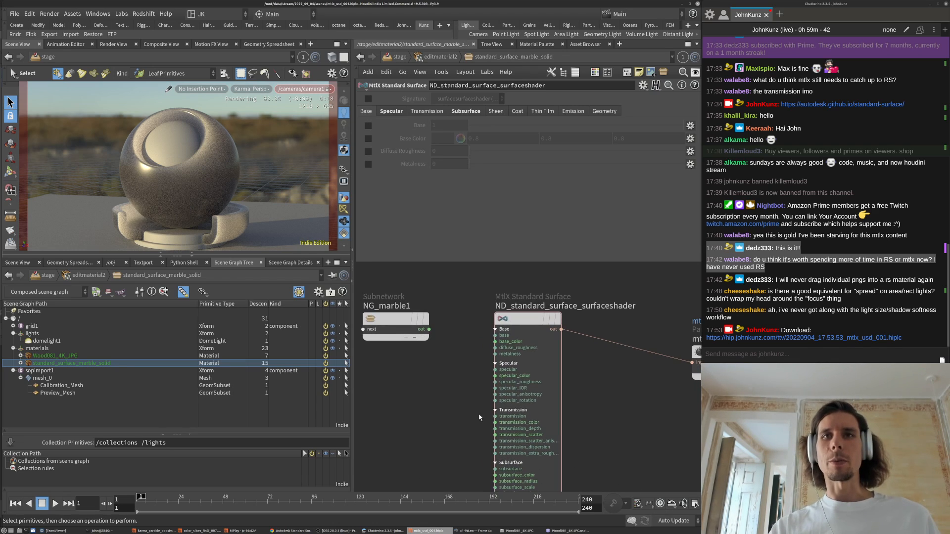
- Connect the NG_marble1 subnetwork's out to the standard surface shader's base_color input
click(507, 470)
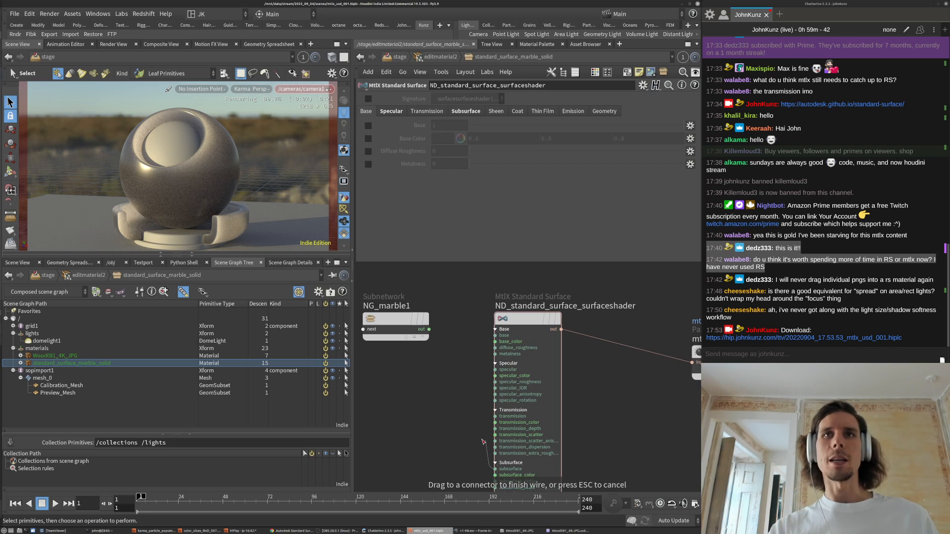
click(499, 341)
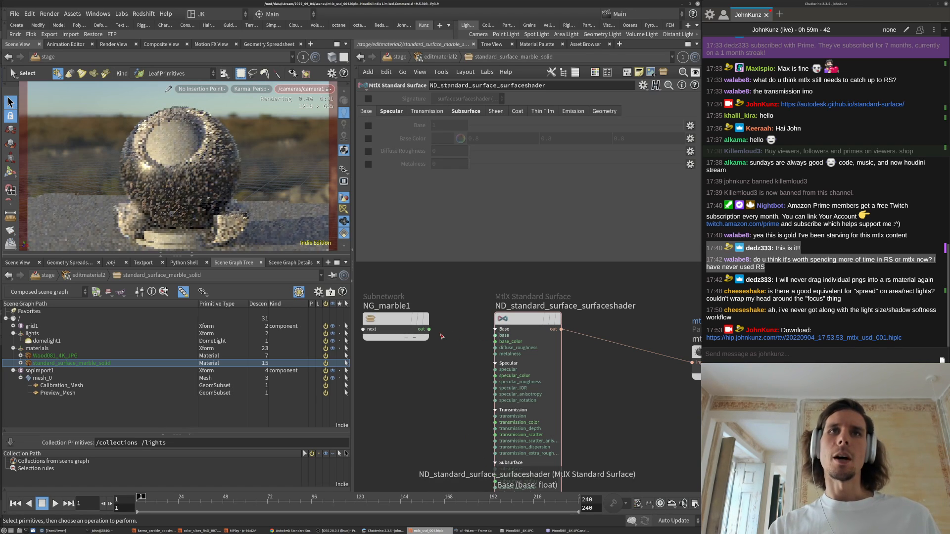
drag(428, 329, 424, 331)
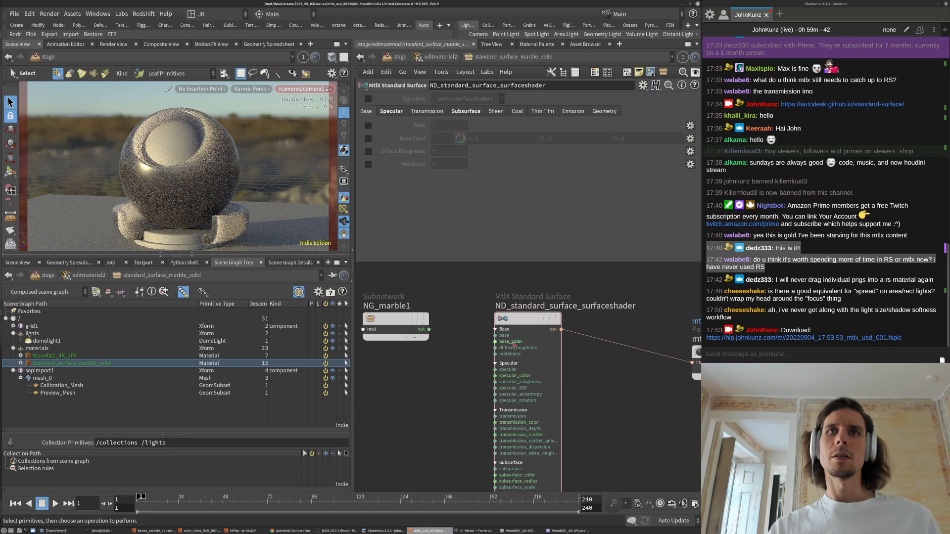
drag(502, 336, 512, 342)
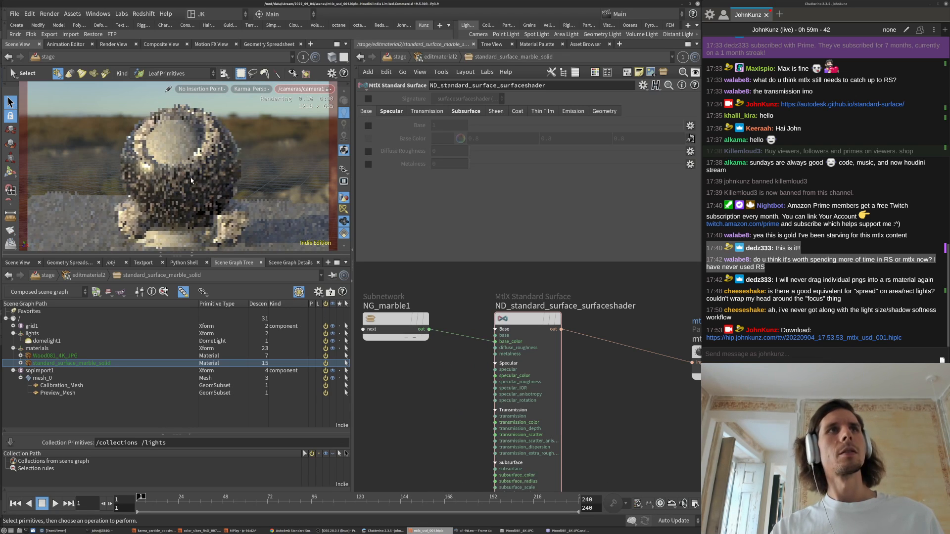
- Enable the shader's Base at 1 and cut the wire from NG_marble1 to base_color
click(516, 319)
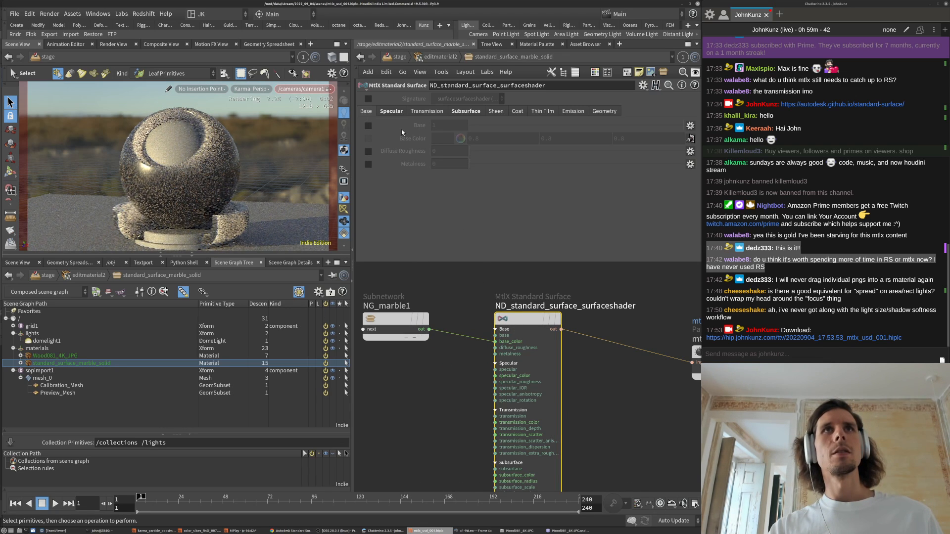
click(367, 127)
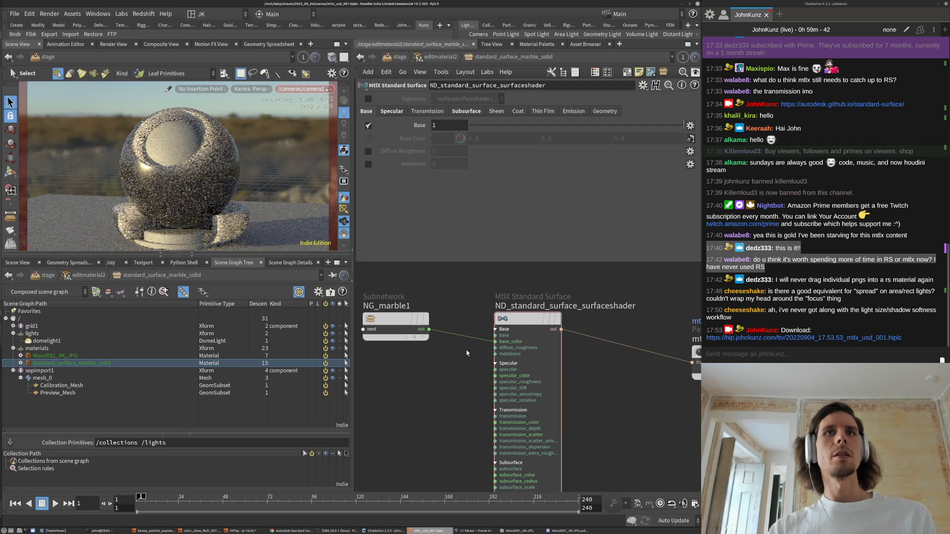
drag(456, 322, 455, 400)
- Enable the shader's Base Color and set it to red with values 0.8, 0, 0
click(368, 138)
drag(469, 139, 643, 148)
text(0)
key(Return)
text(0)
key(Return)
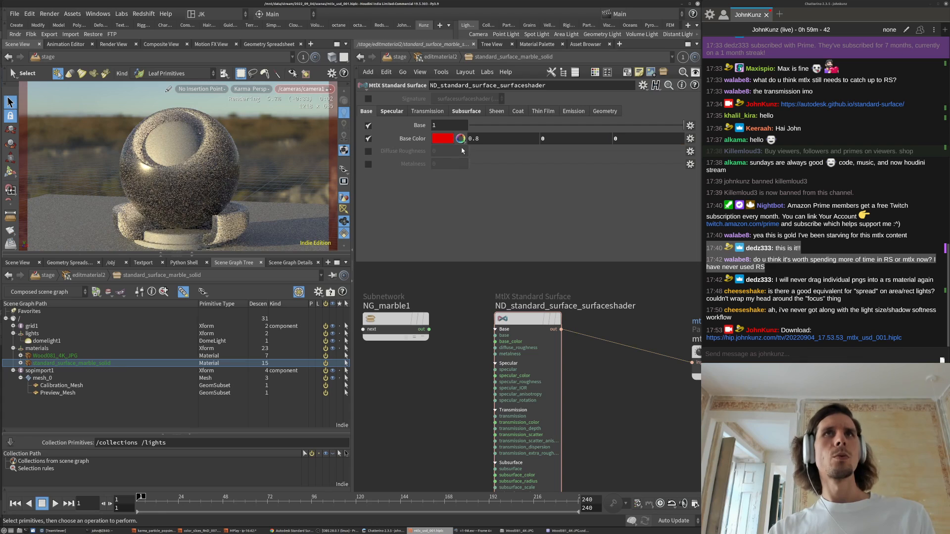
- Disable the shader's Subsurface parameter and reconnect NG_marble1's out to base_color
click(525, 323)
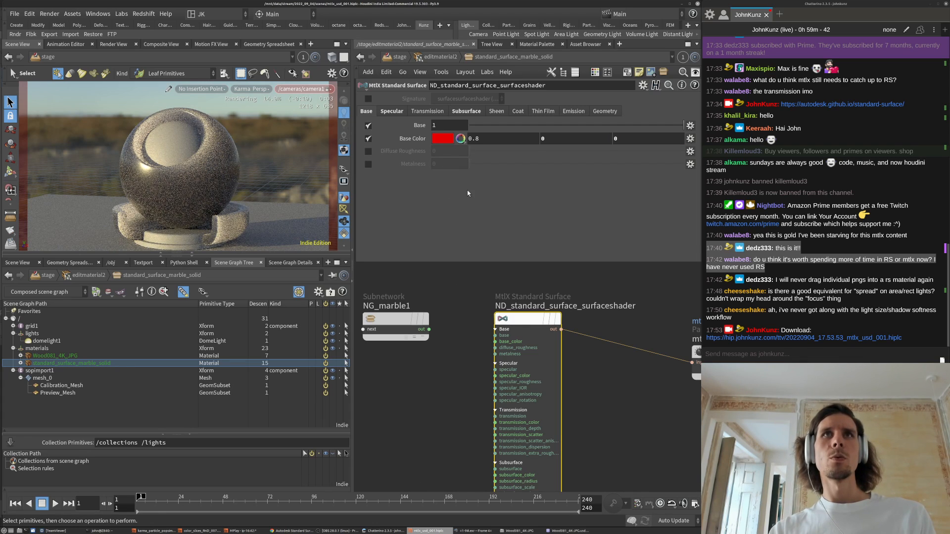
click(465, 111)
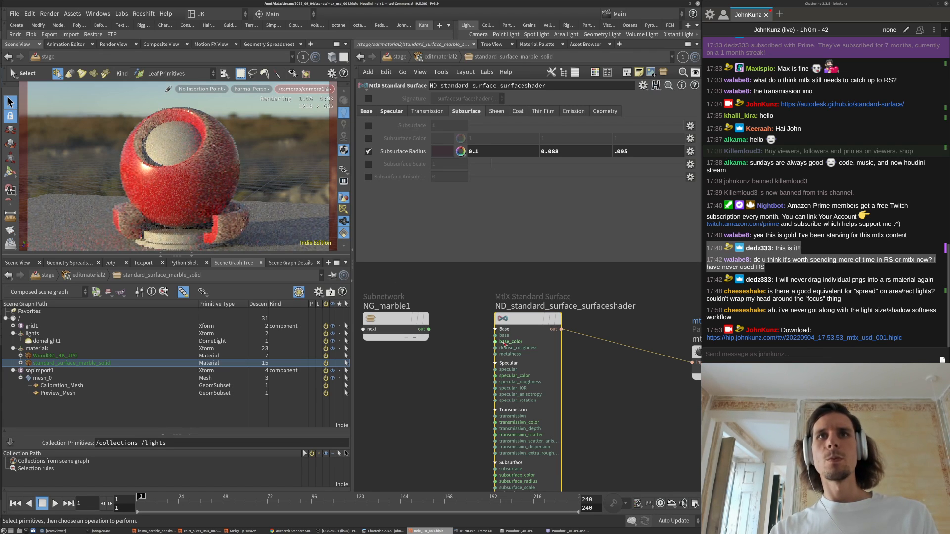
drag(495, 342, 422, 329)
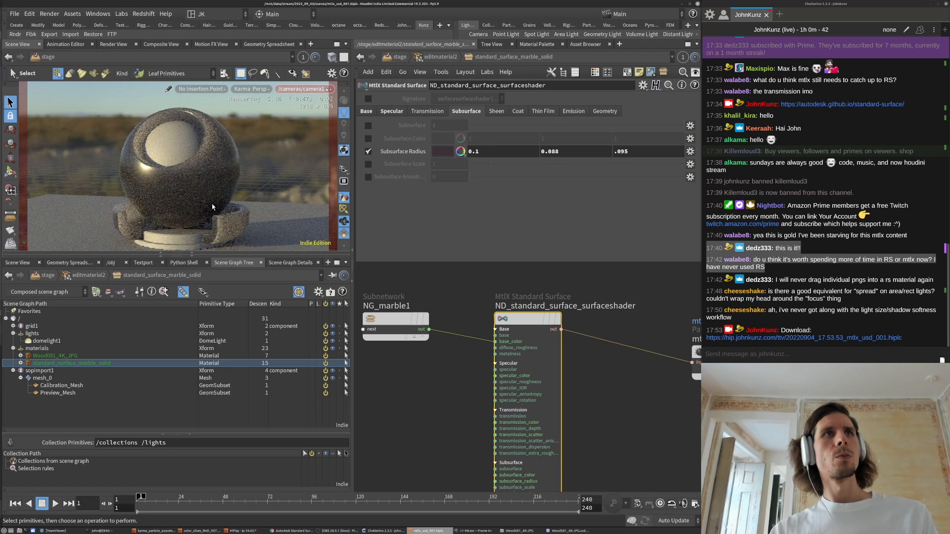
- Examine the node chain inside the NG_marble1 subnetwork from the noise through color_mix to the output, and return to the material level
double_click(408, 327)
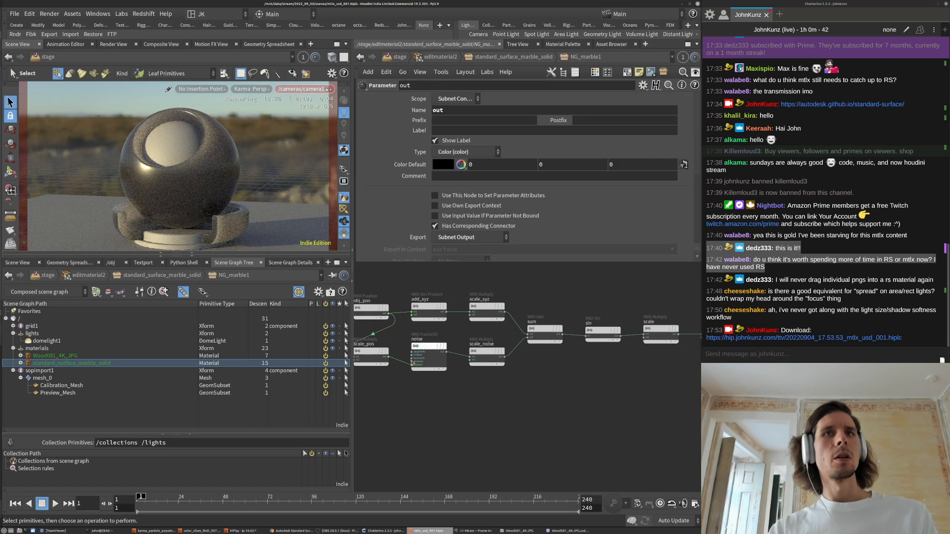
scroll(568, 394, up, 4)
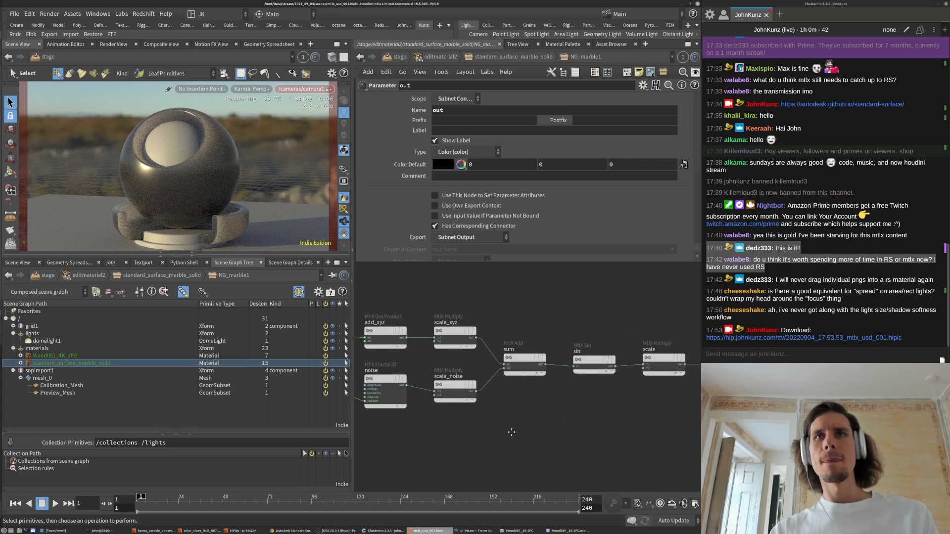
middle_drag(651, 385, 562, 397)
middle_drag(655, 414, 534, 437)
scroll(642, 428, down, 1)
middle_drag(685, 420, 569, 427)
scroll(564, 427, up, 2)
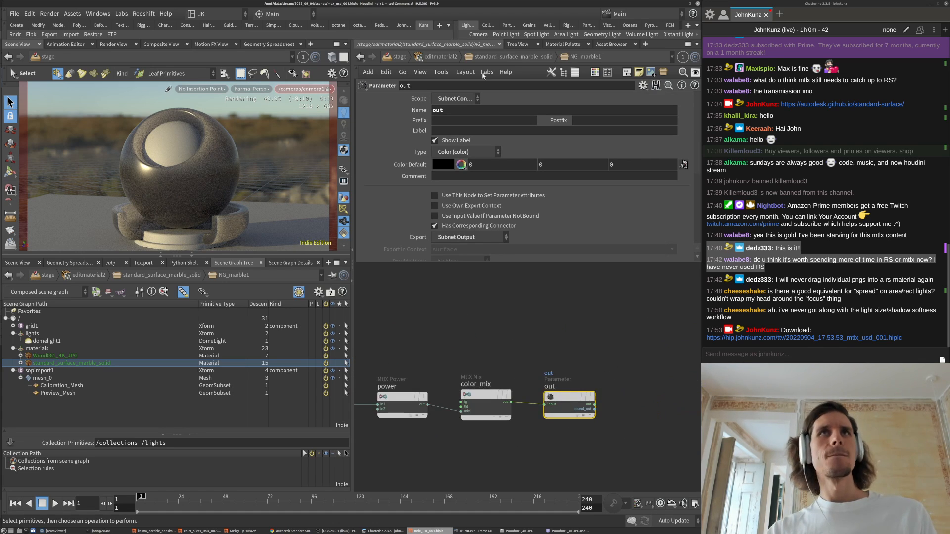
key(u)
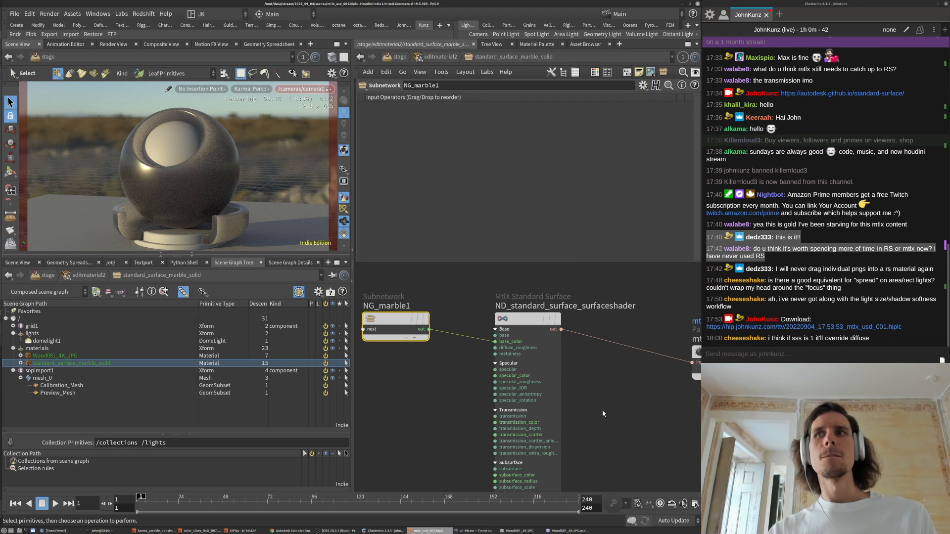
- Inside the NG_marble1 subnetwork, wire power's out directly into the out parameter node, bypassing color_mix
scroll(583, 388, down, 1)
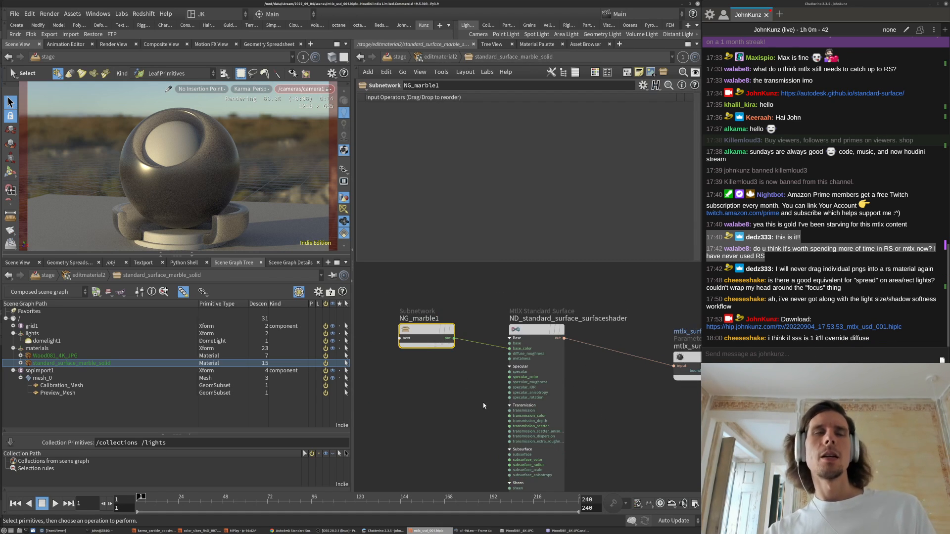
scroll(501, 426, up, 3)
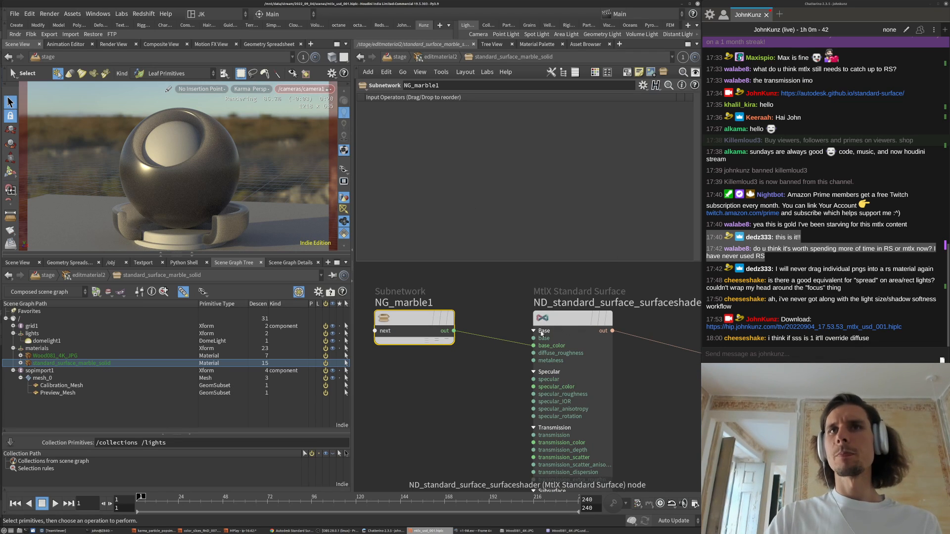
double_click(414, 312)
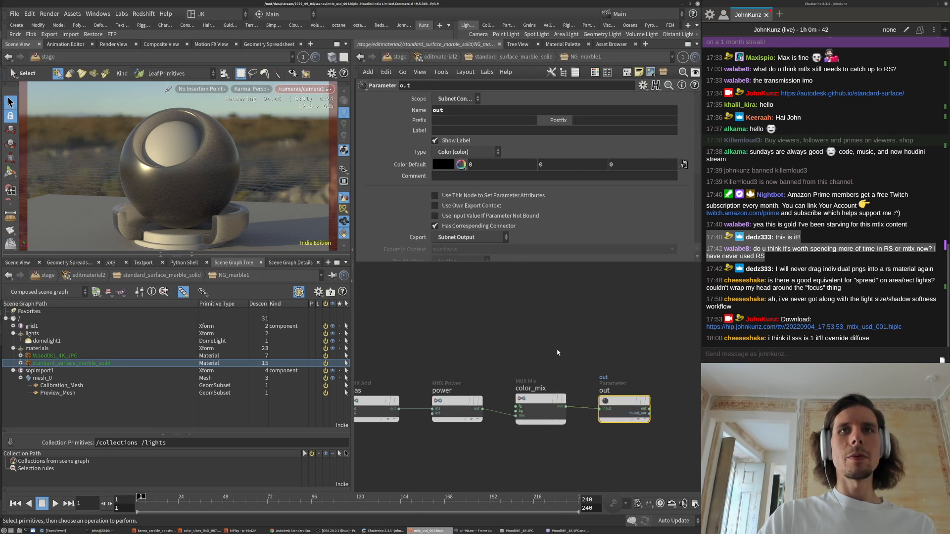
click(563, 418)
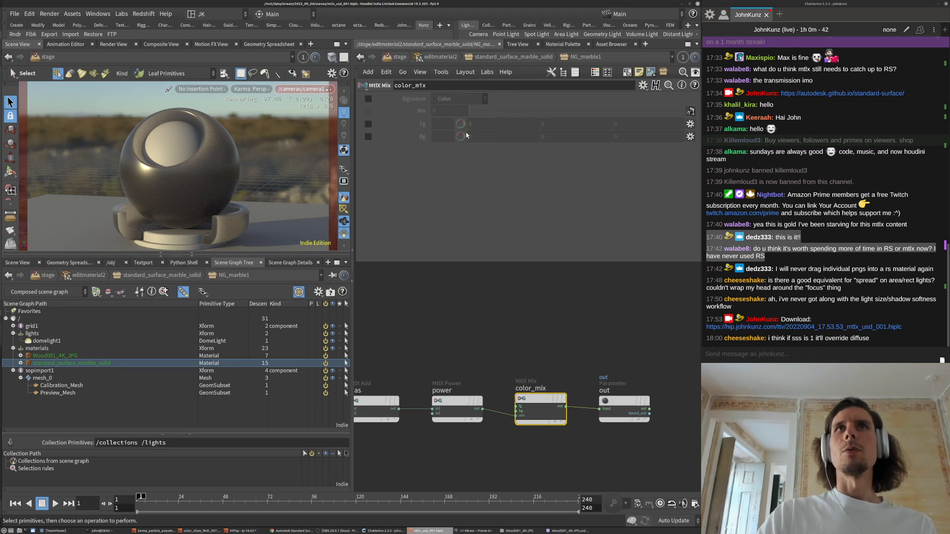
drag(624, 403, 616, 339)
click(592, 345)
click(482, 409)
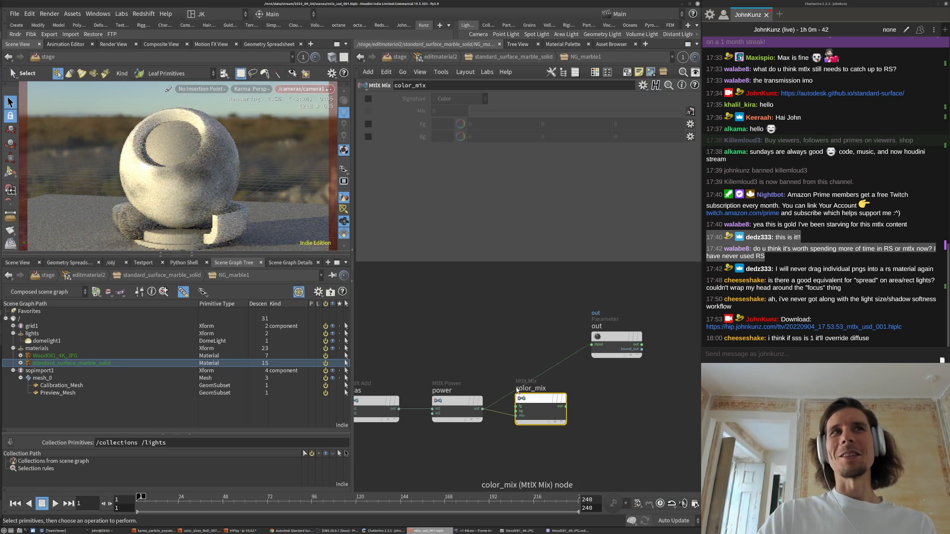
- Enable Input 2 on the power node and set it to 4
scroll(513, 394, up, 2)
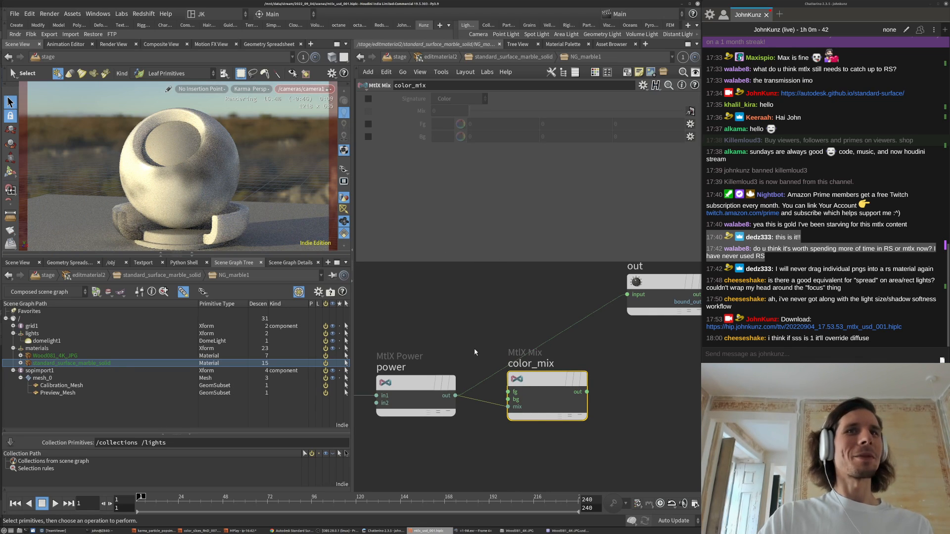
scroll(515, 356, down, 2)
click(516, 368)
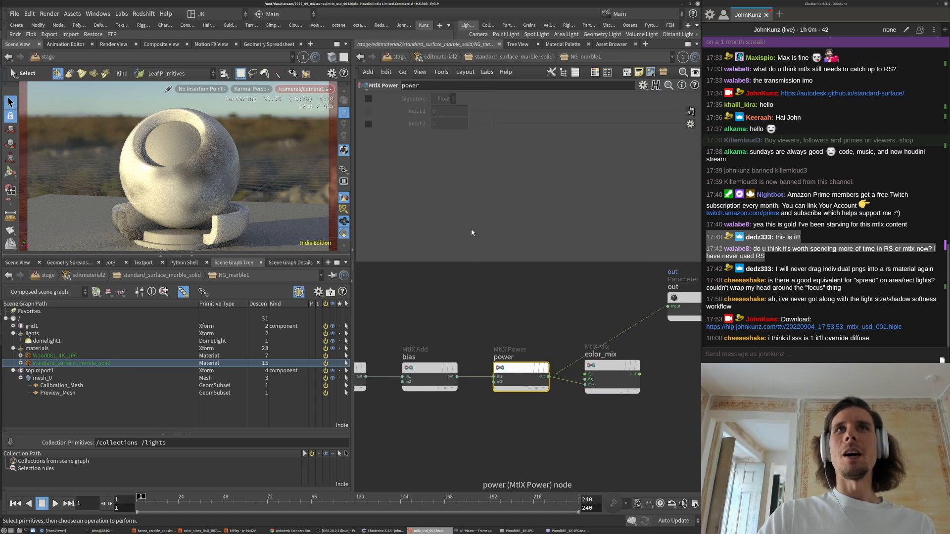
click(450, 124)
text(4)
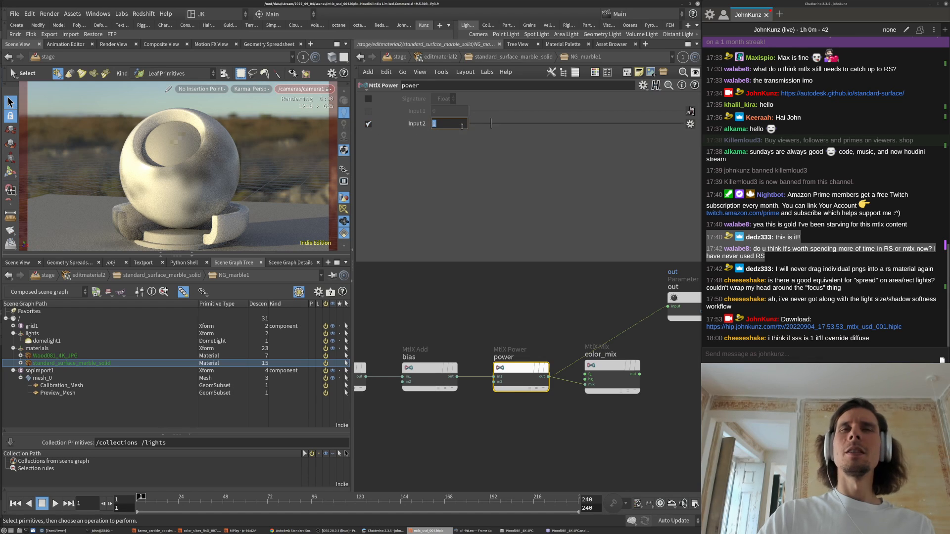
key(Return)
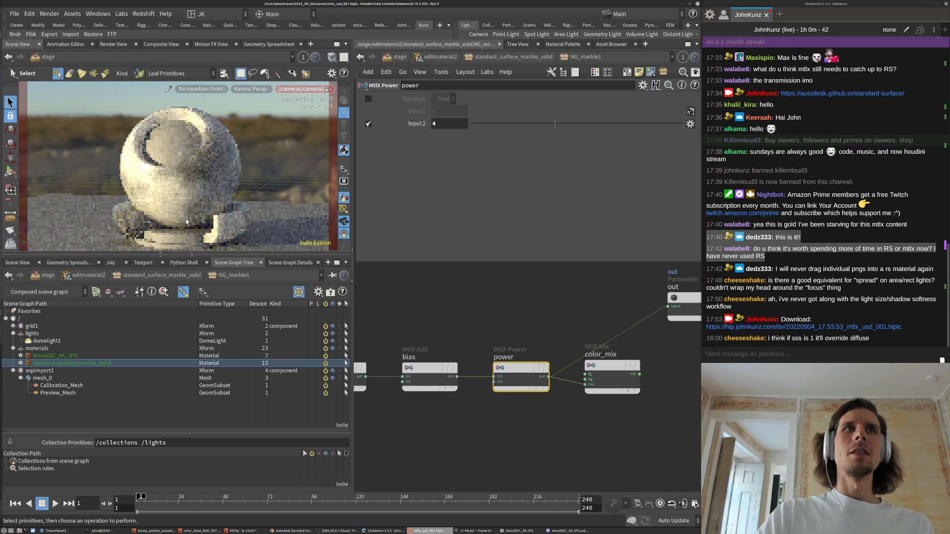
- Delete the scale multiply node between sin and bias, keeping those two nodes connected
middle_drag(496, 318, 614, 300)
click(549, 355)
middle_drag(449, 354, 563, 328)
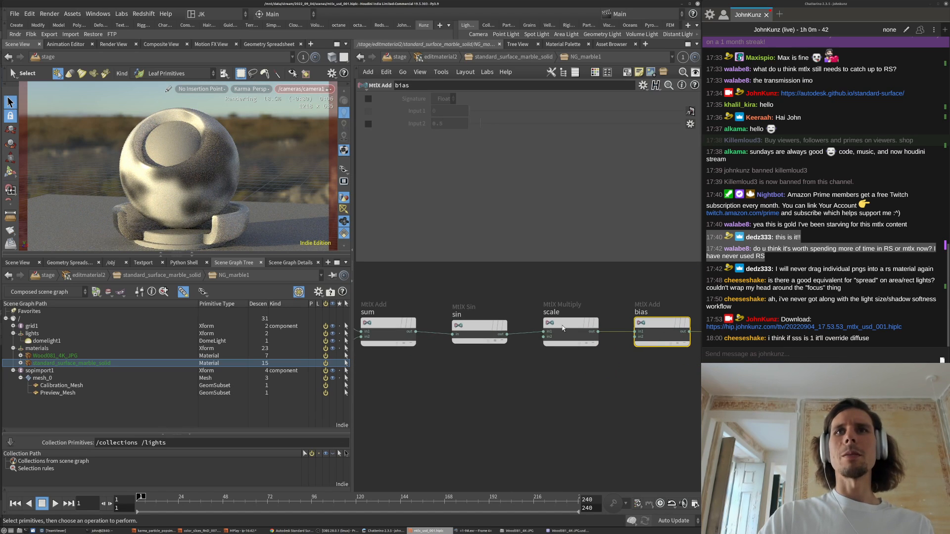
click(563, 328)
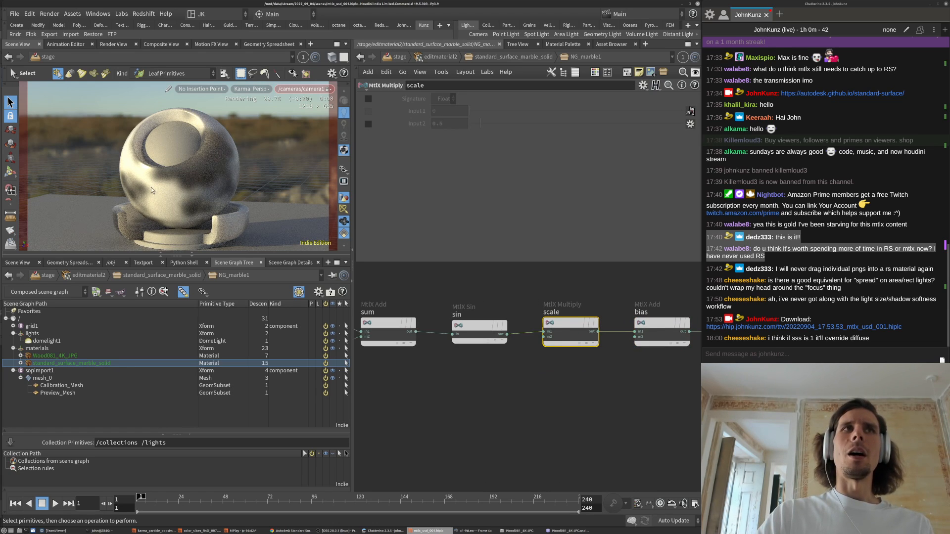
scroll(483, 363, down, 2)
middle_drag(614, 400, 508, 414)
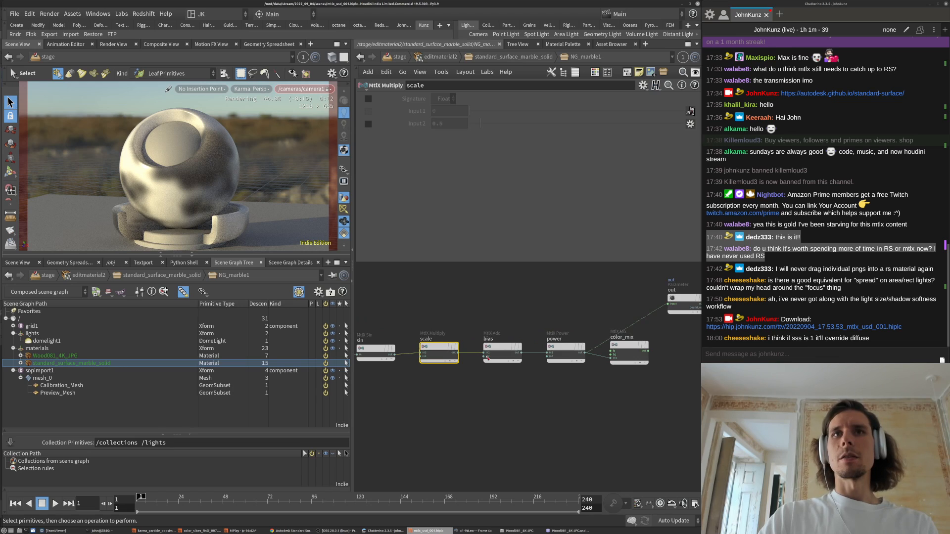
key(Delete)
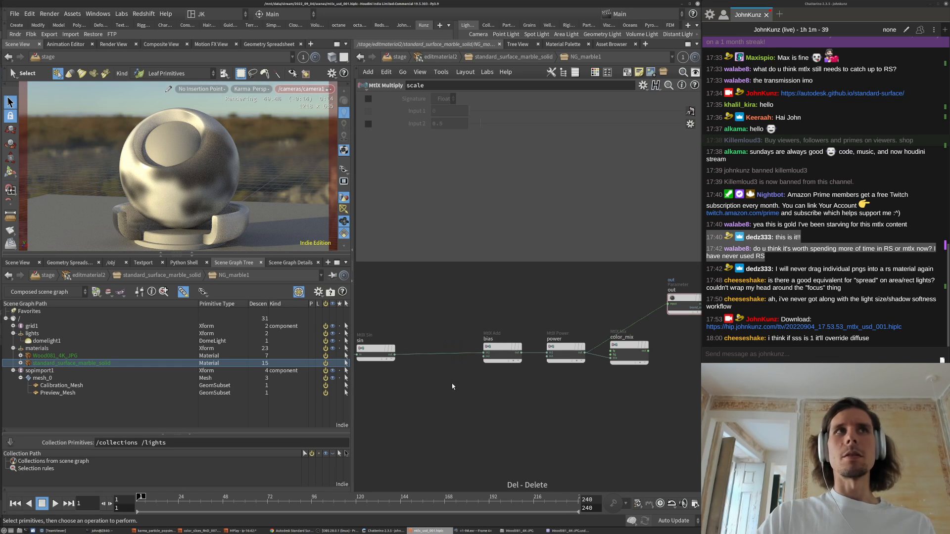
- Add a MtlX Absval node and insert it on the wire between sin and bias
key(Tab)
text(ab)
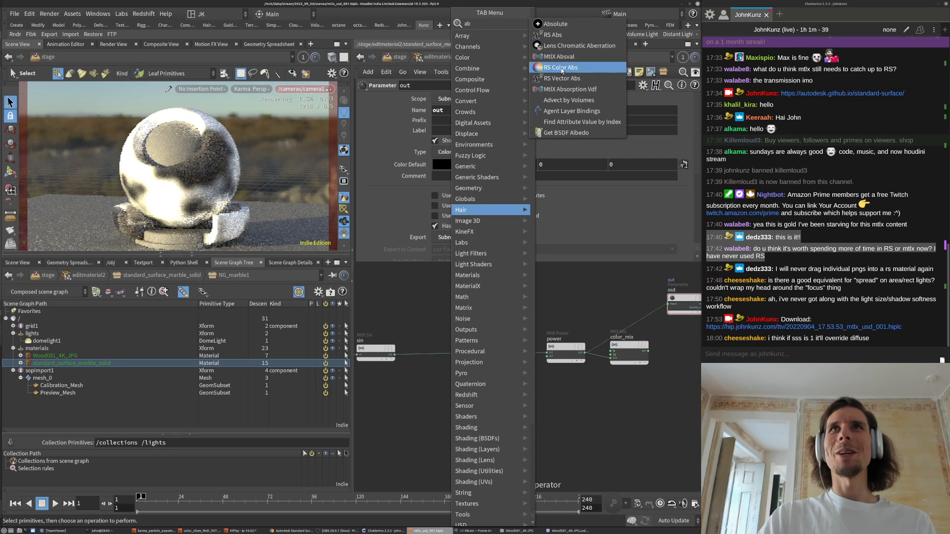
click(559, 56)
click(451, 397)
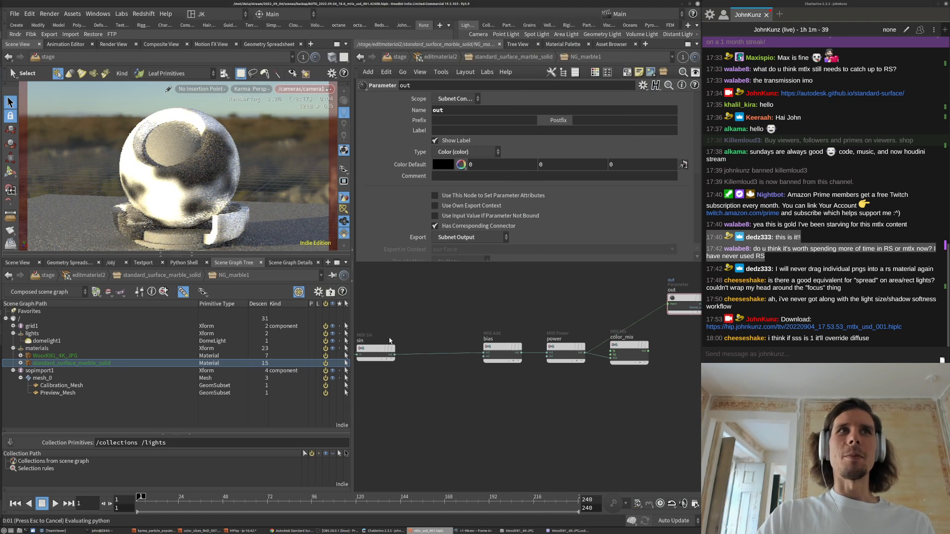
drag(451, 396, 429, 352)
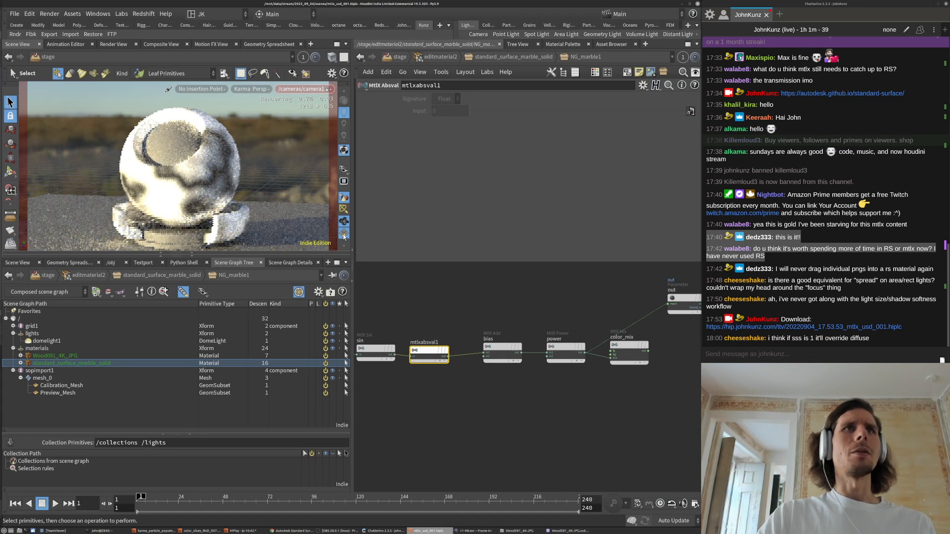
- Delete the color_mix node and move the out node in line beside power
click(616, 345)
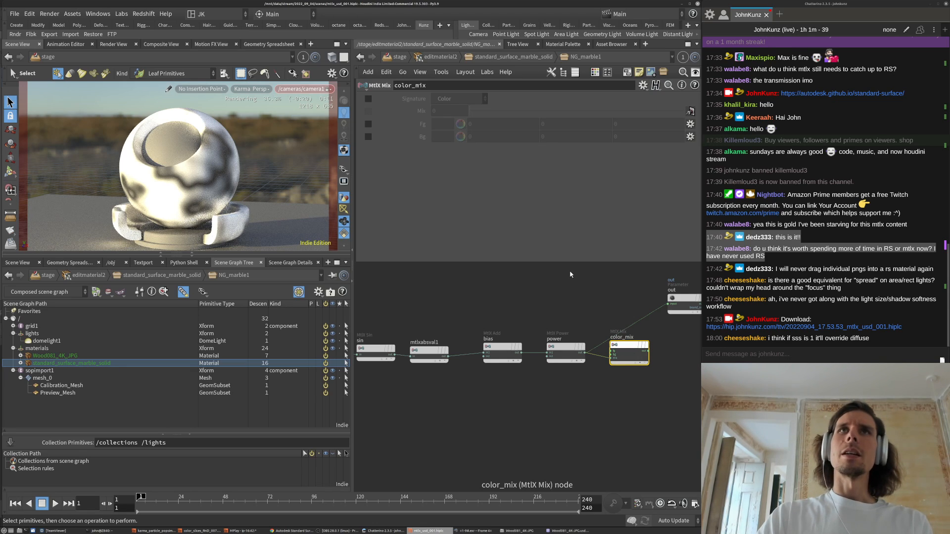
key(Delete)
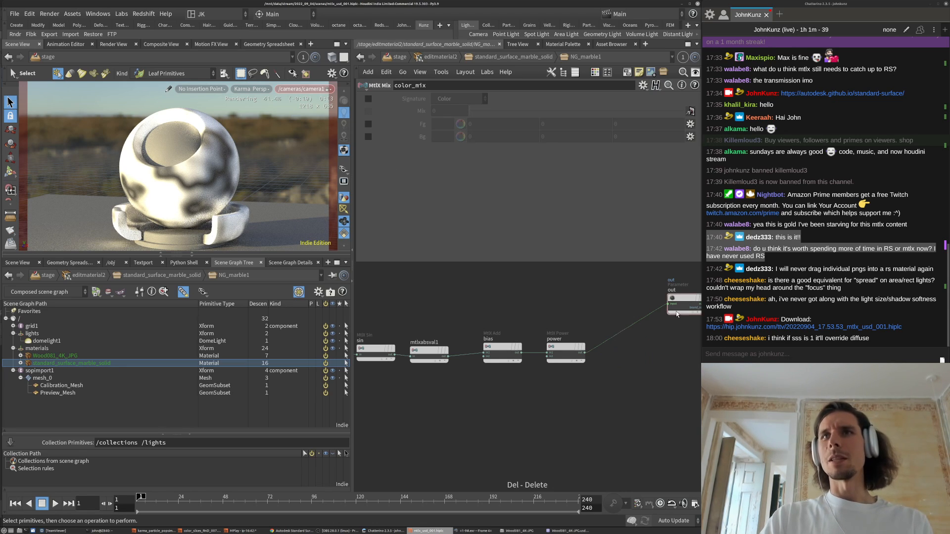
click(681, 298)
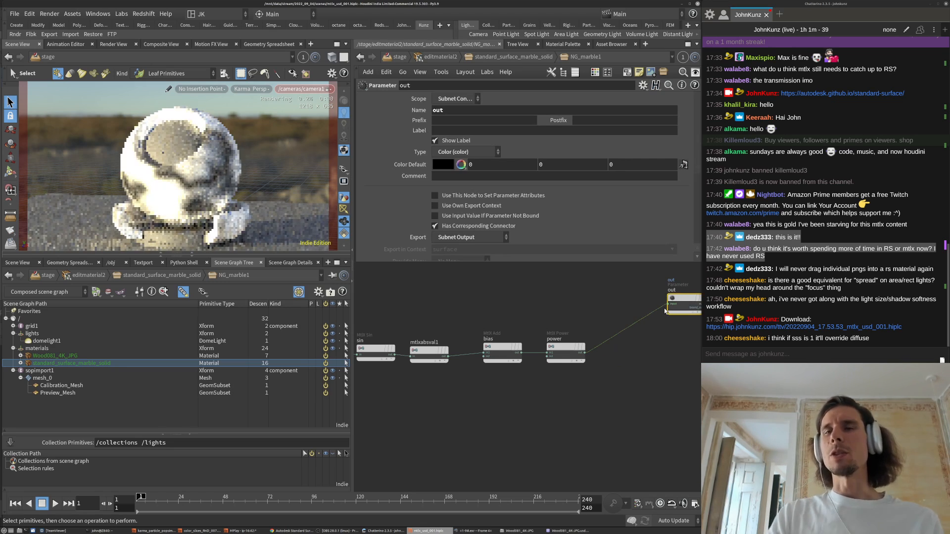
drag(683, 300, 637, 348)
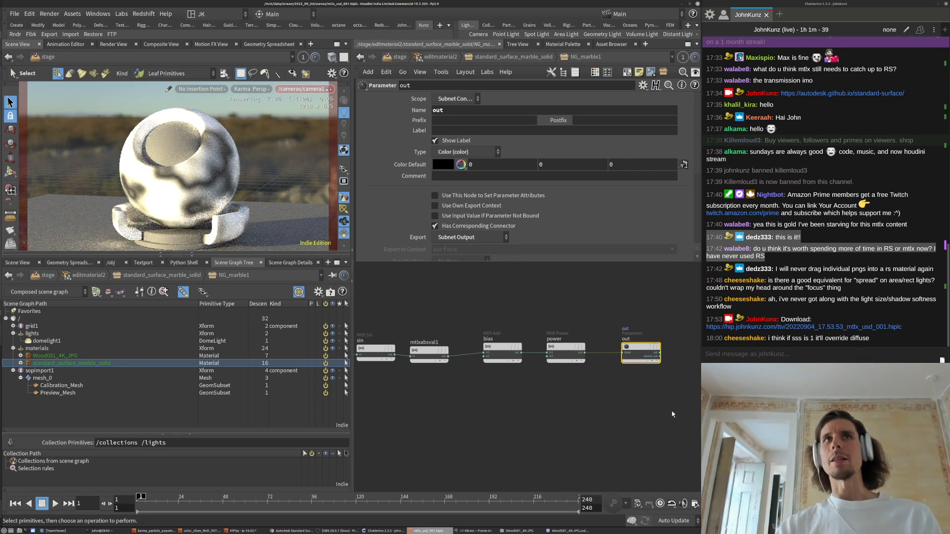
- On the noise node, enable Octaves and Diminish, setting them to 5 and 0.7
scroll(466, 388, down, 3)
middle_drag(458, 396, 571, 403)
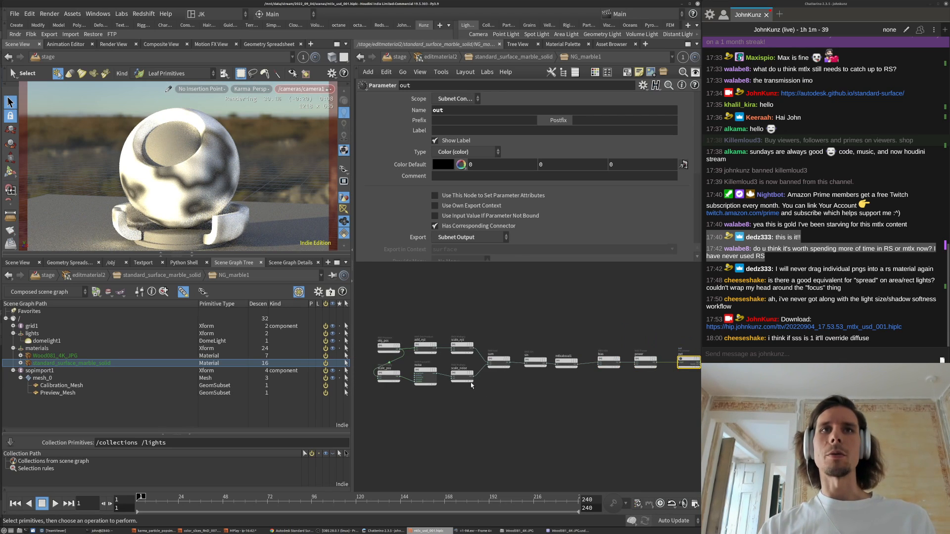
scroll(400, 401, up, 3)
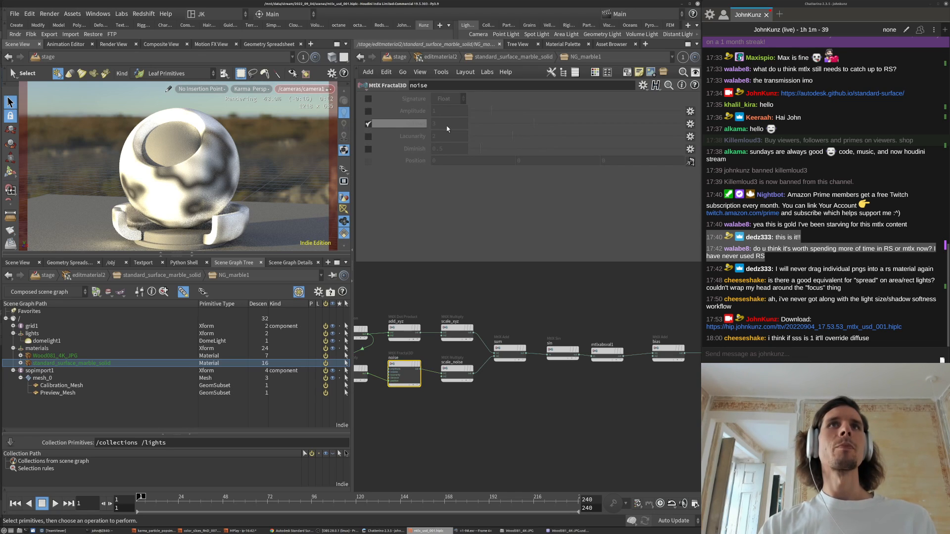
text(5)
key(Return)
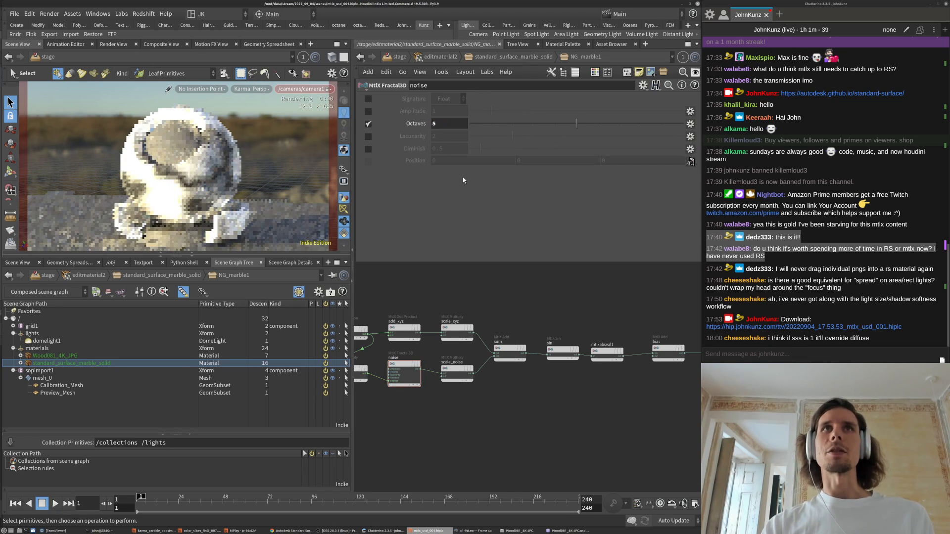
click(368, 149)
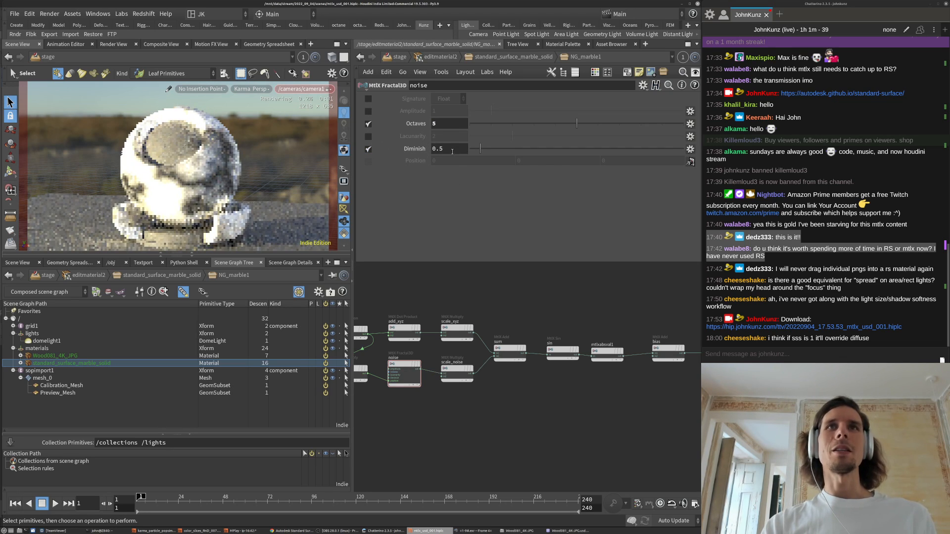
key(BackSpace)
text(7)
key(Return)
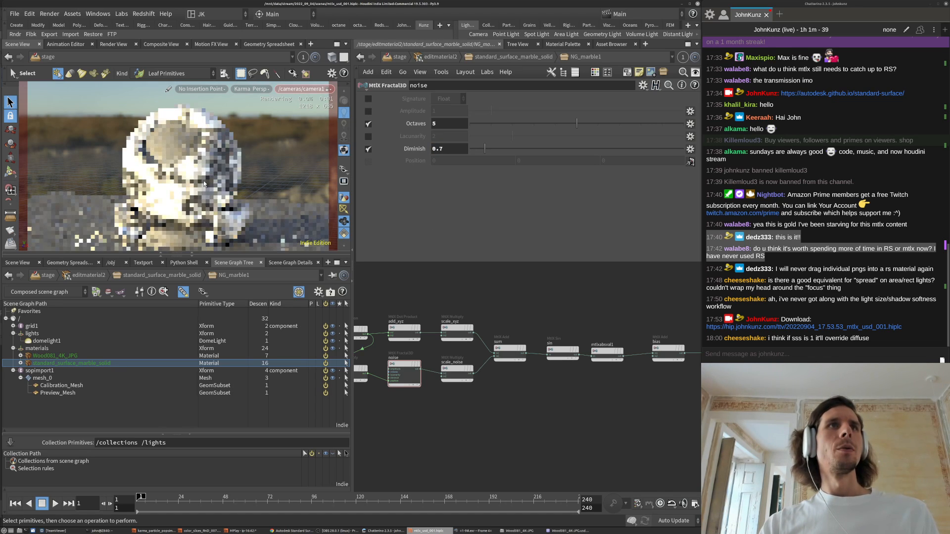
- Enable Input 2 on the bias node and lower it to 0.09
middle_drag(660, 391, 479, 413)
click(487, 361)
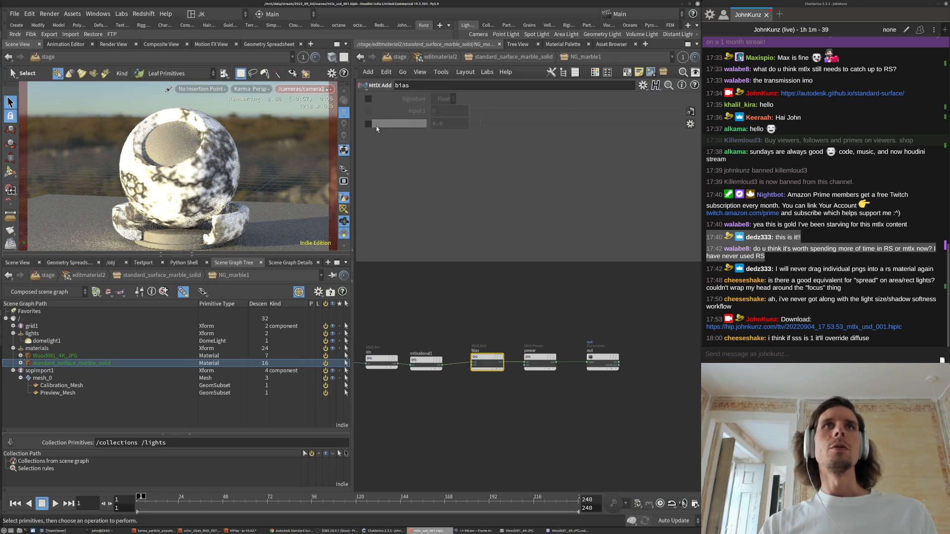
drag(517, 126, 483, 128)
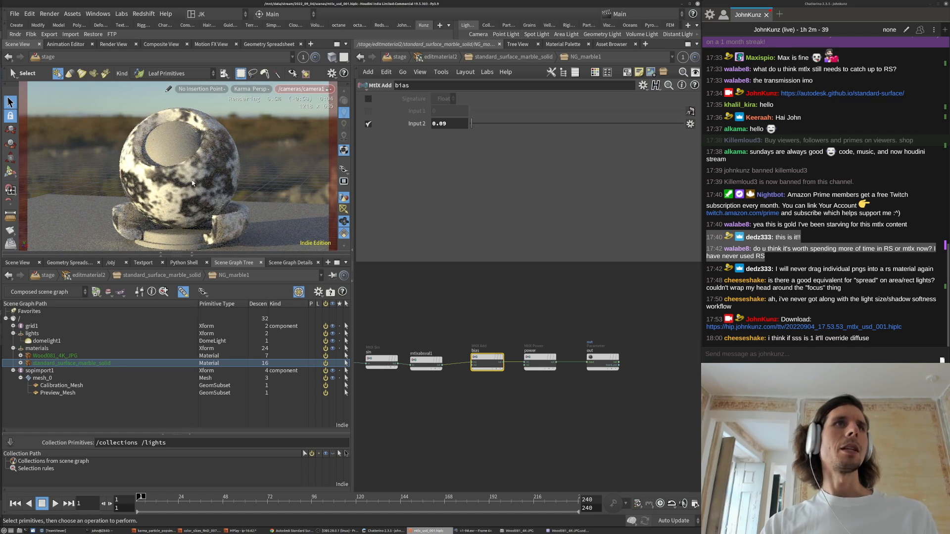
- Return to the material level and cut the wire from NG_marble1 to the shader's base_color
key(u)
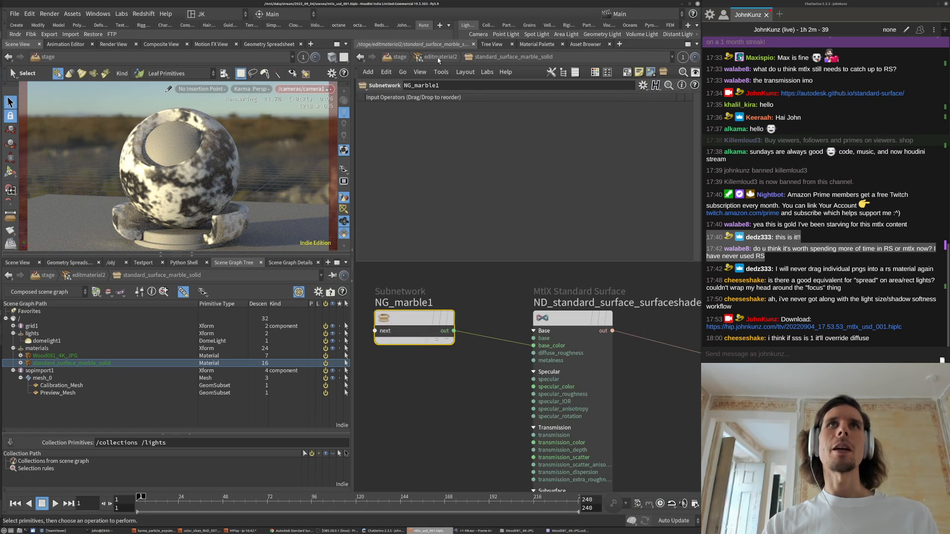
click(492, 326)
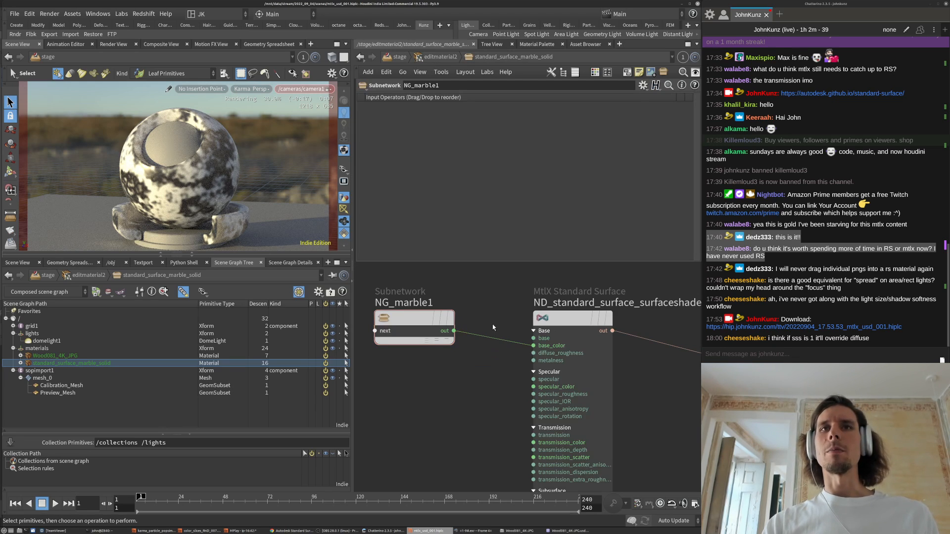
drag(498, 320, 498, 379)
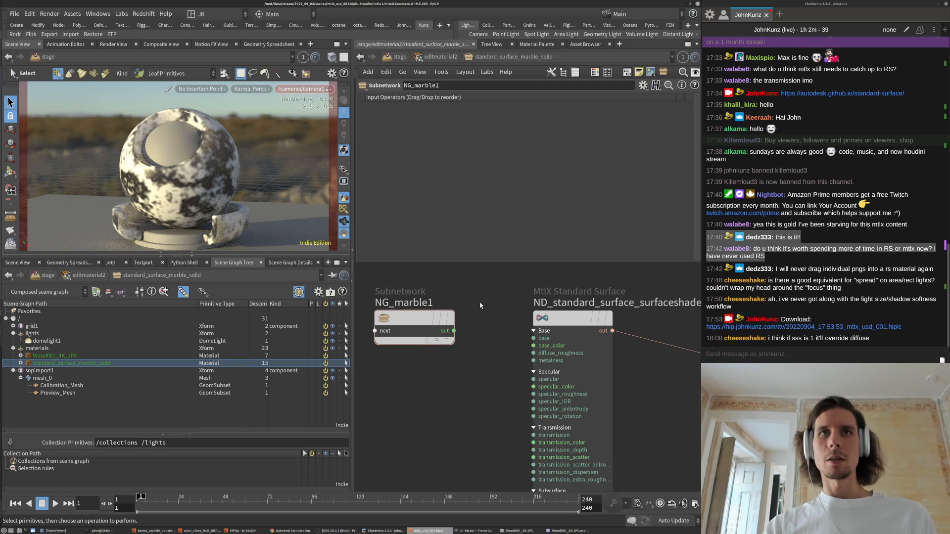
- Disable the Base Color parameter on the standard surface shader
click(557, 316)
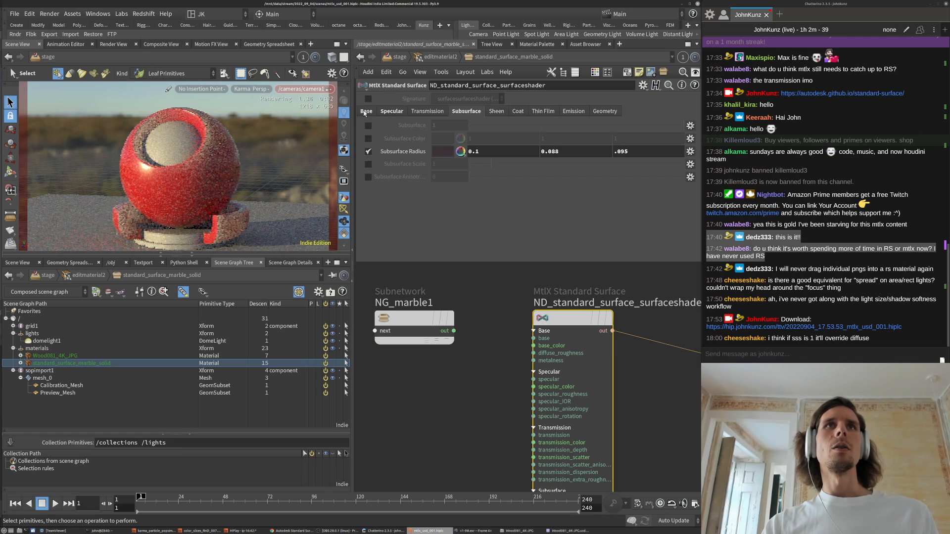
click(366, 111)
click(368, 138)
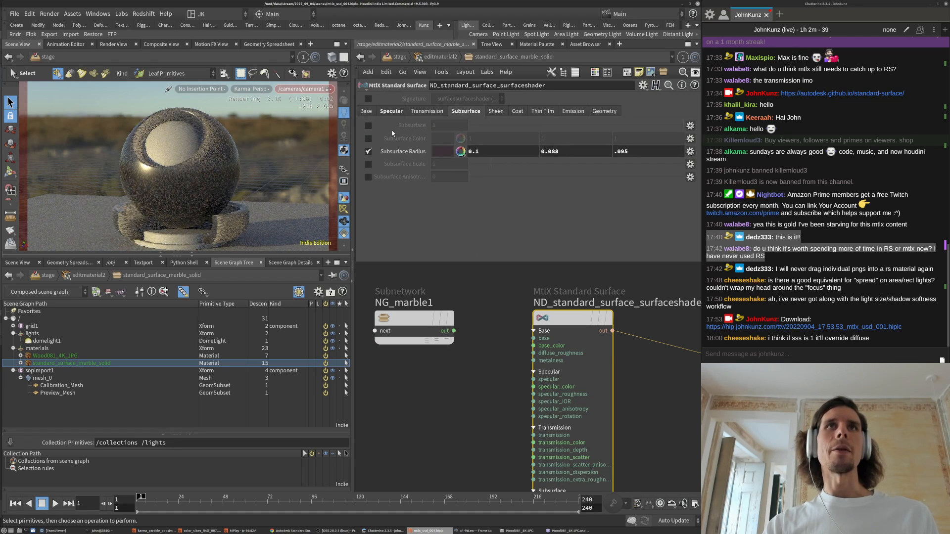
- Enable Subsurface at 1 on the standard surface shader and brighten Subsurface Radius to 0.452, 0.39776, 0.4294
click(368, 125)
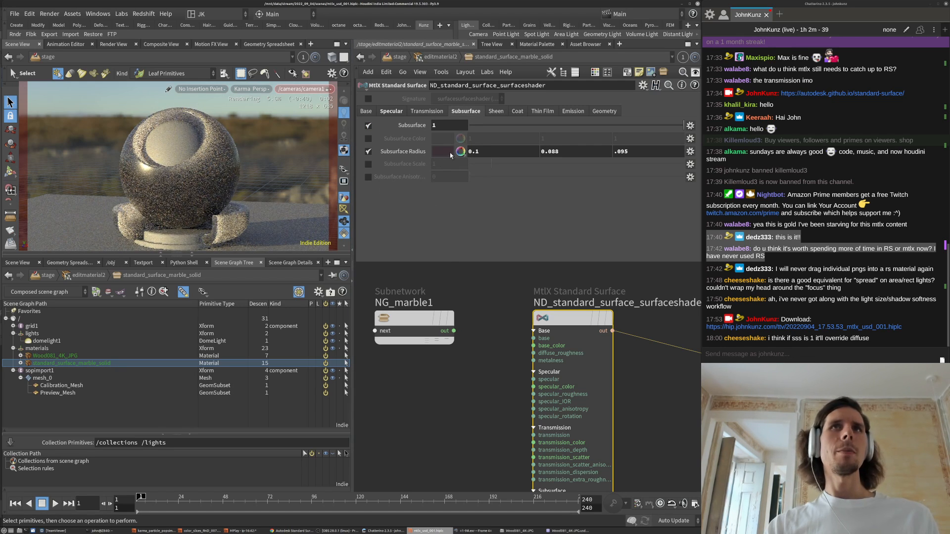
scroll(460, 297, down, 3)
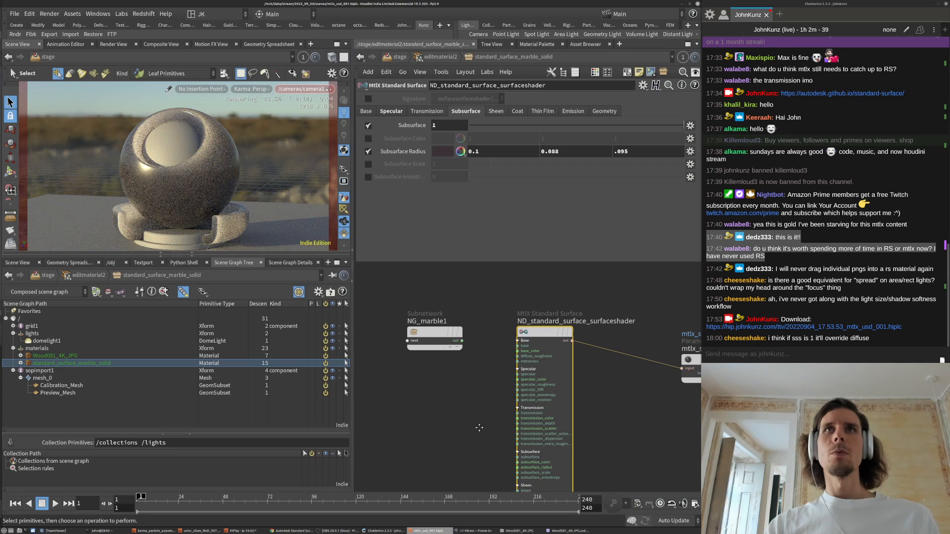
click(446, 155)
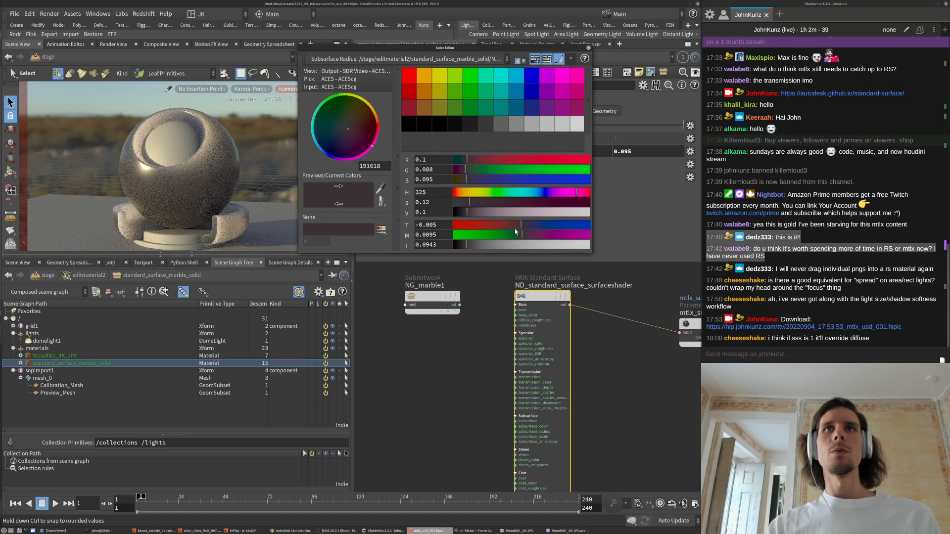
click(515, 213)
- Wire the output of NG_marble1 into the shader's subsurface_color input and check the shader ball render
click(466, 331)
click(460, 305)
scroll(471, 362, up, 3)
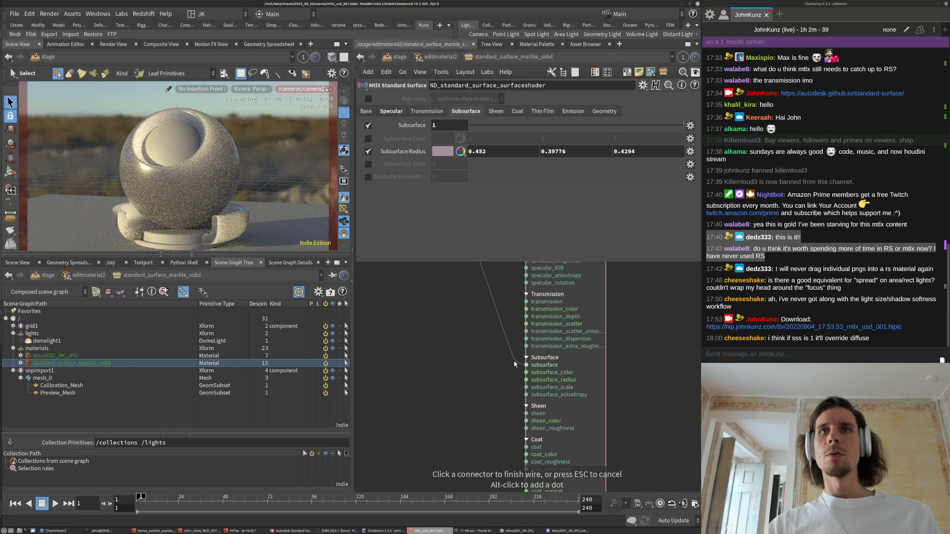
click(526, 372)
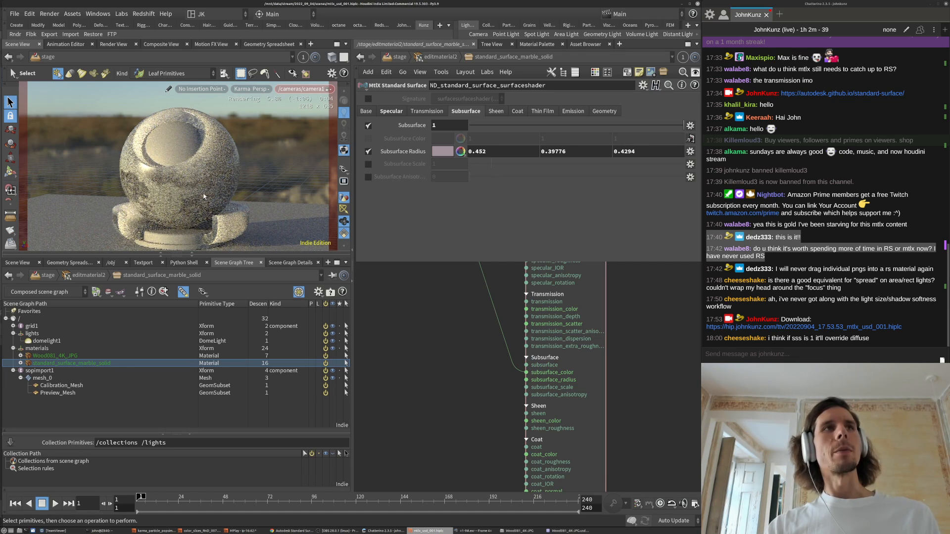
alt+drag(151, 182, 163, 182)
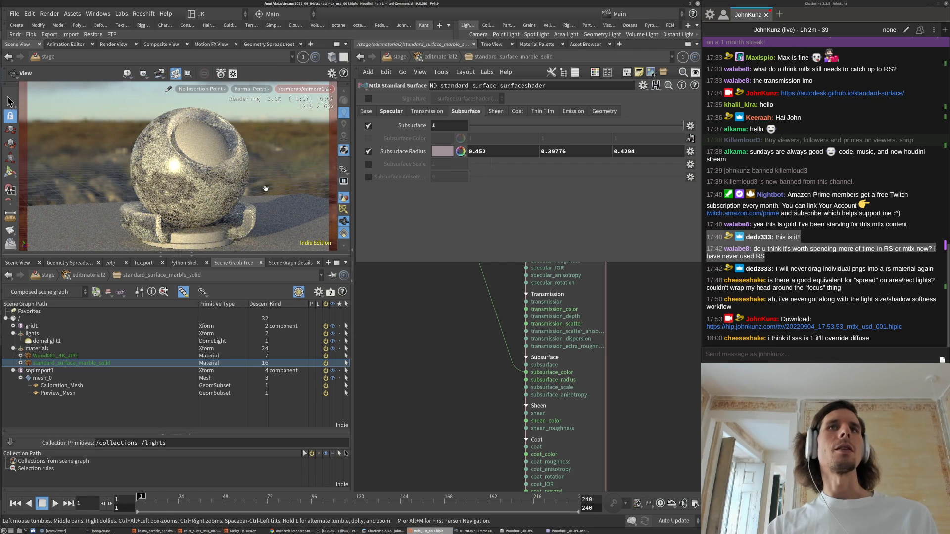
key(s)
- Rearrange the material network, placing NG_marble1 closer to the standard surface shader and mtlx_surface farther from it
scroll(504, 337, down, 5)
middle_drag(490, 345, 493, 441)
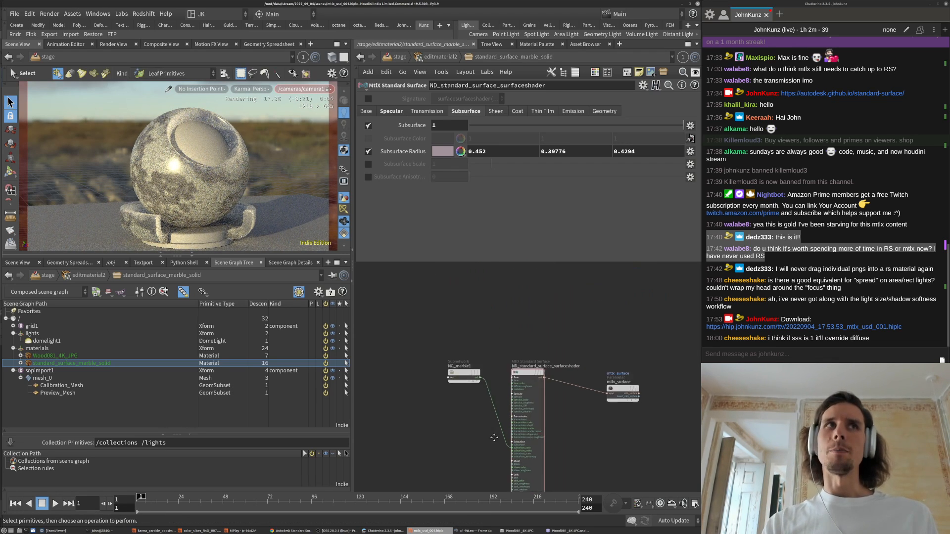
drag(435, 336, 508, 318)
click(609, 348)
drag(612, 395, 653, 385)
drag(512, 315, 491, 316)
scroll(468, 294, up, 2)
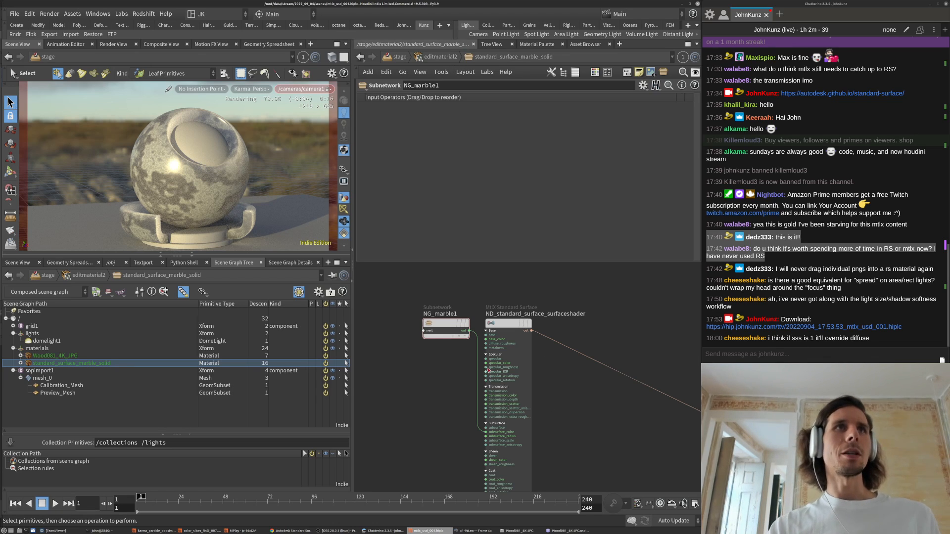
- Inside NG_marble1, set Input 2 of the power node to .75
double_click(440, 330)
click(539, 362)
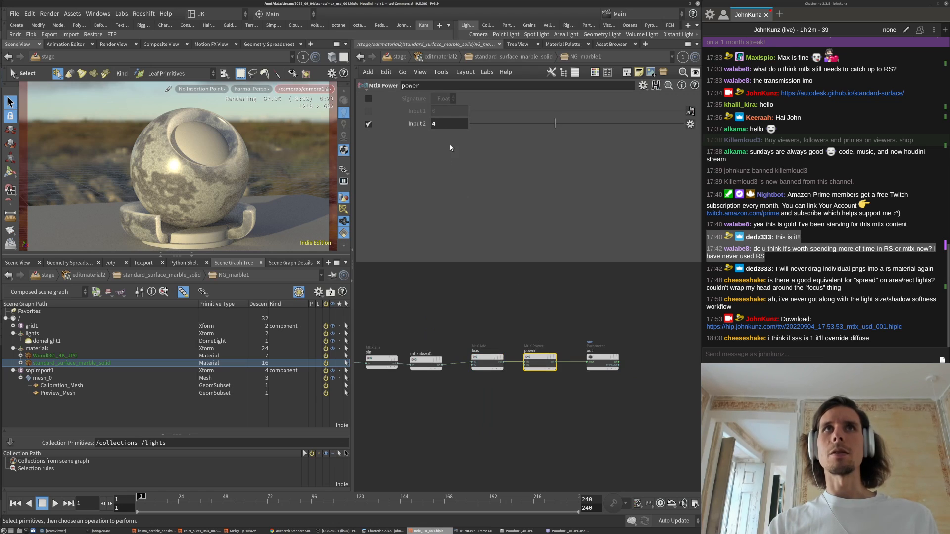
key(Return)
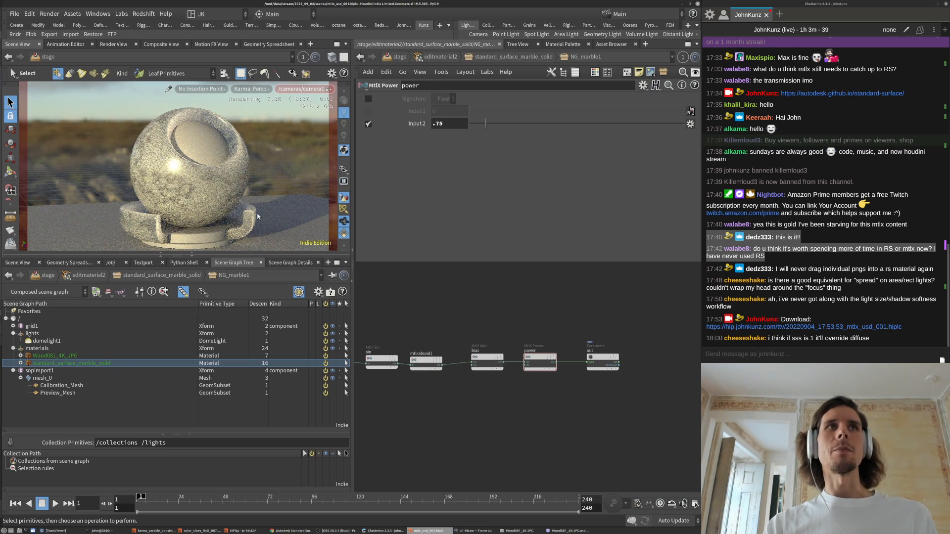
- Return to the standard_surface_marble_solid network and move mtlx_surface up and farther away from the shader
key(u)
key(u)
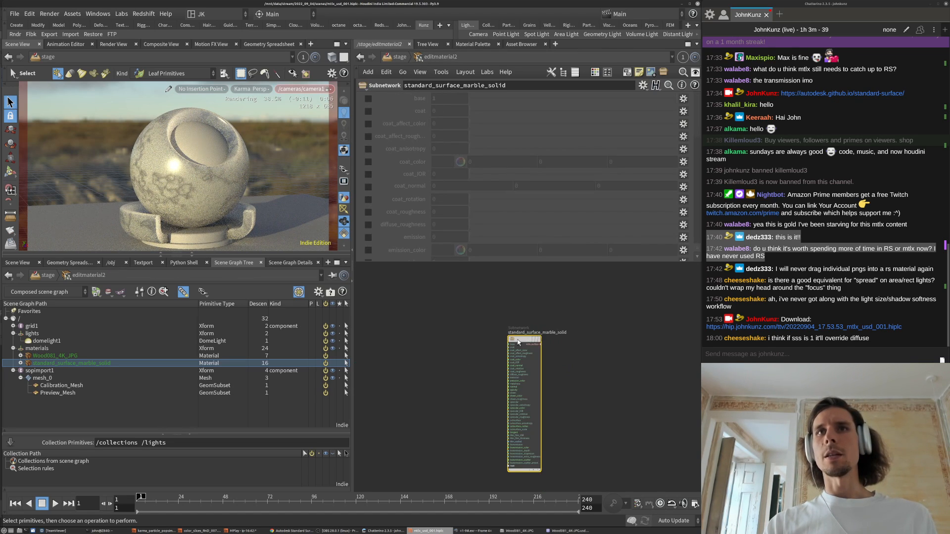
key(i)
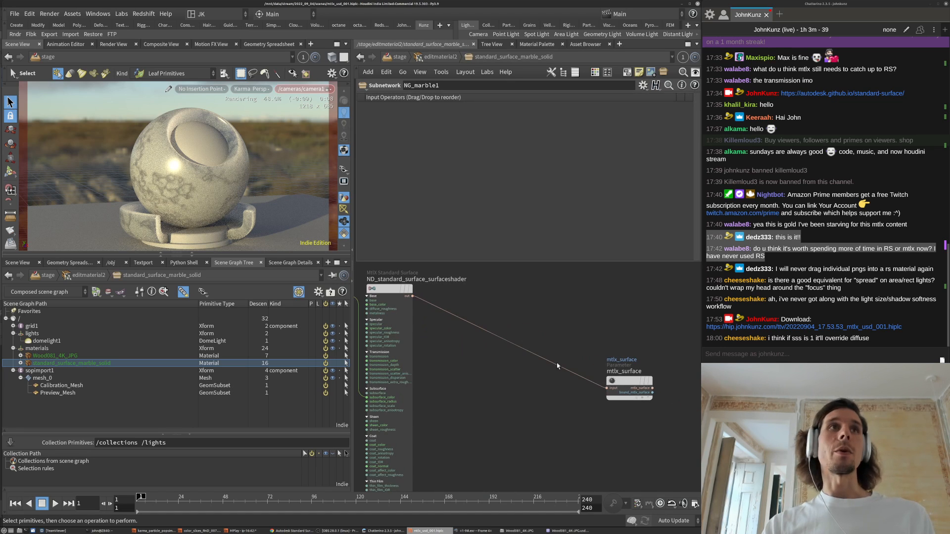
drag(638, 381, 671, 314)
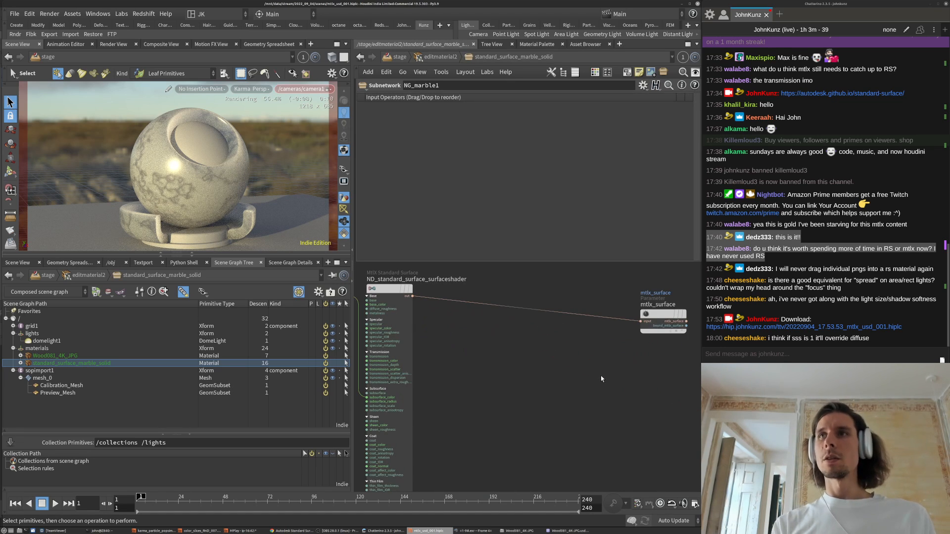
- Open the list of nodes that can be added to the material network
key(Tab)
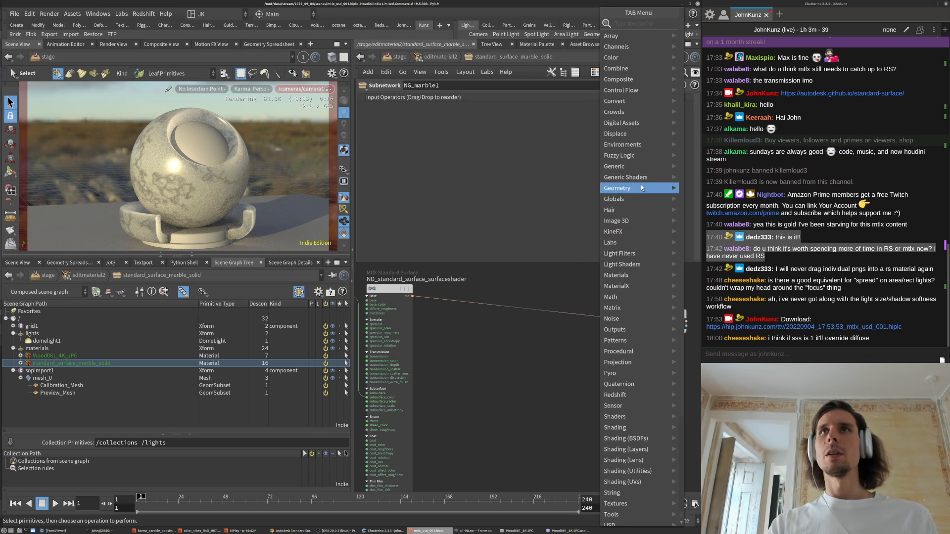
mouse_move(641, 187)
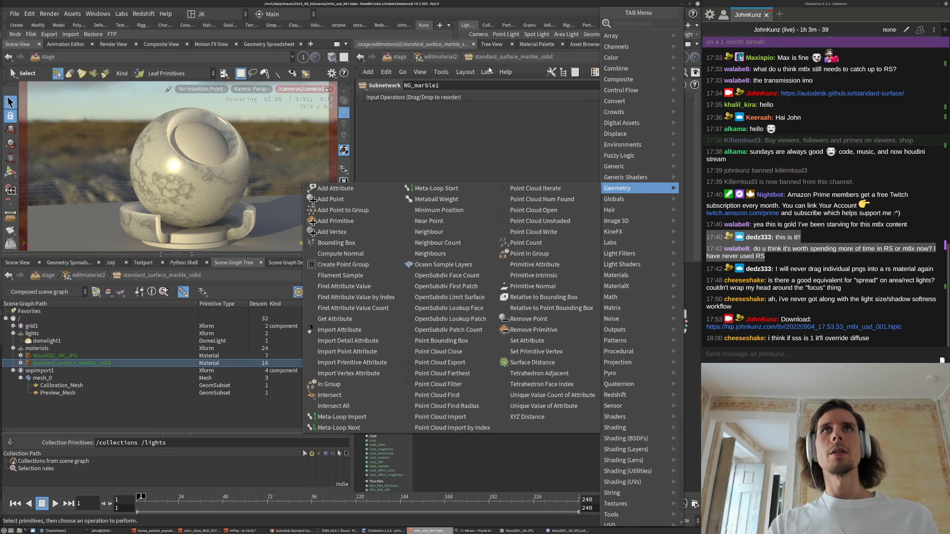
click(512, 460)
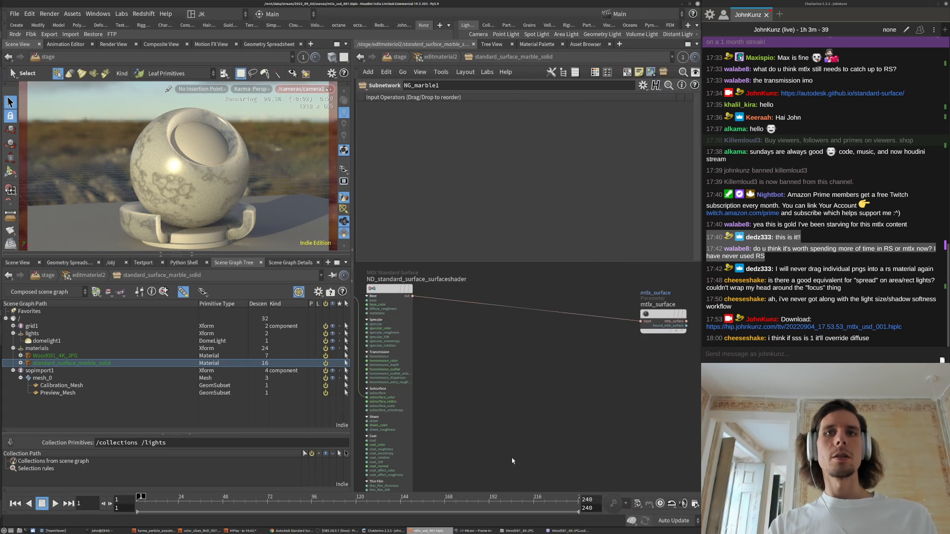
key(Tab)
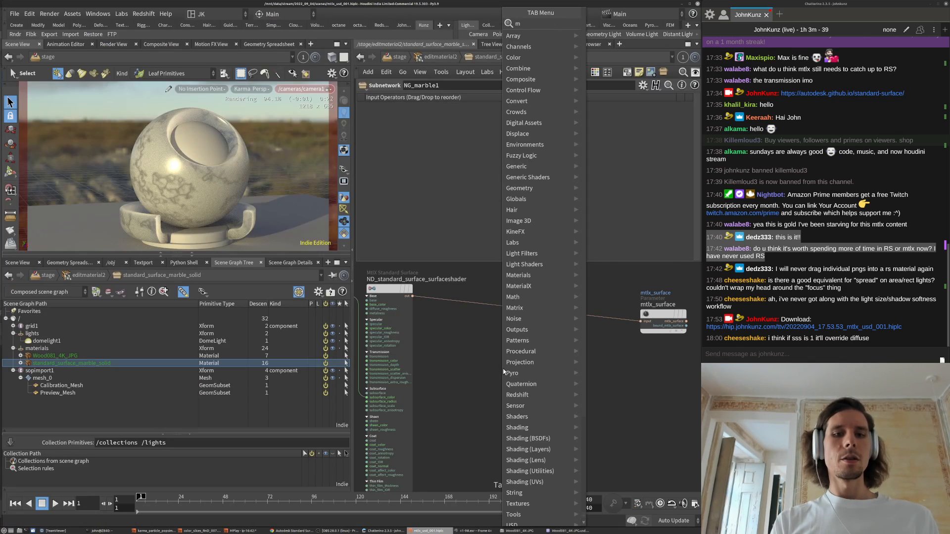
text(materialx)
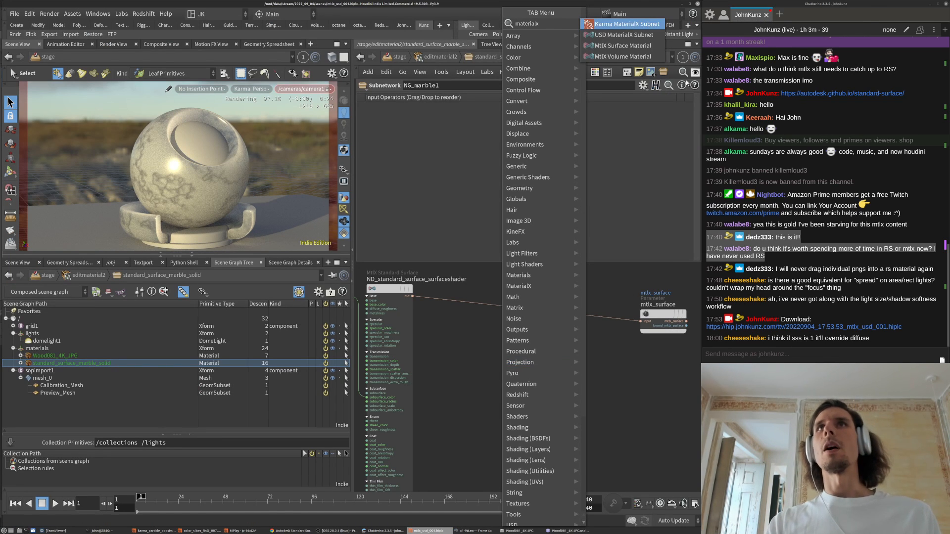
key(Escape)
- Add a MtlX Geometry Property Value node to the empty area between the marble surface shader and mtlx_surface
key(Tab)
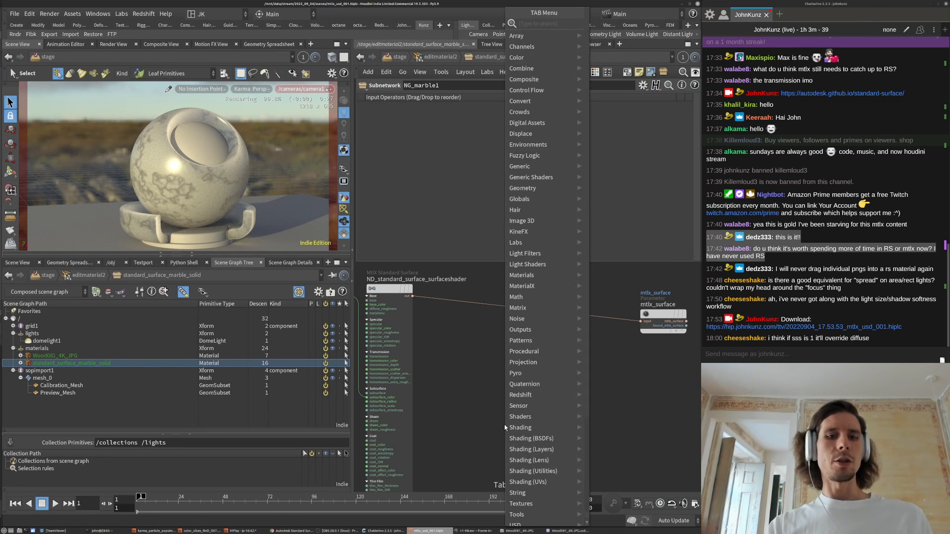
text(geom)
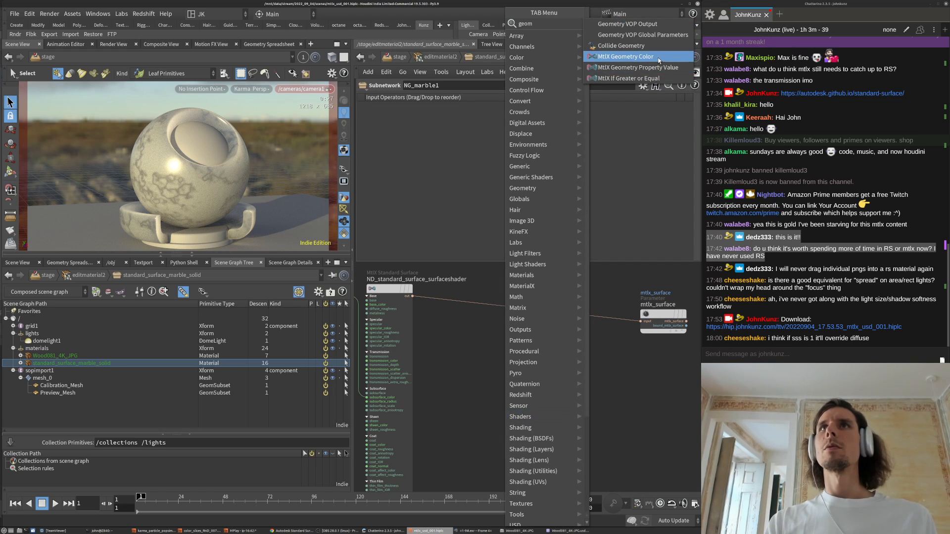
click(663, 72)
click(497, 363)
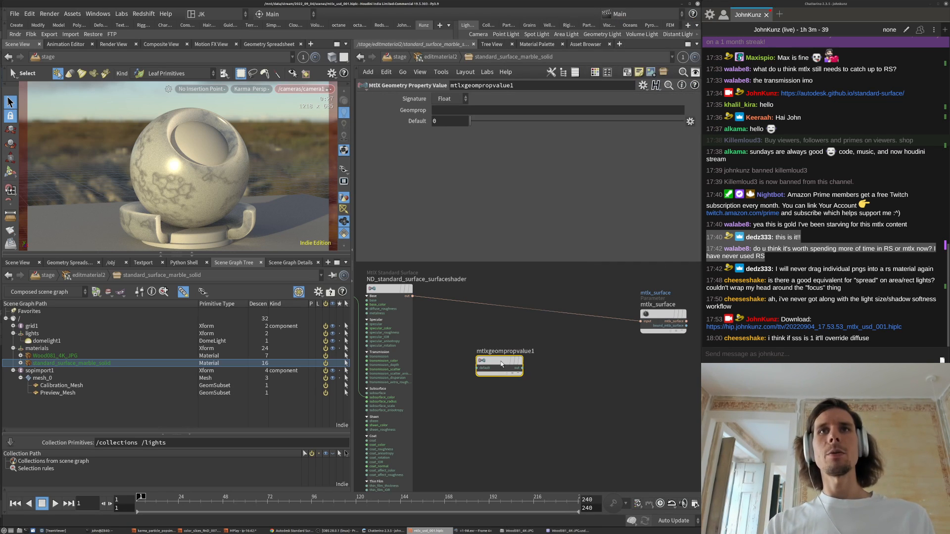
- Add a MtlX Position node, delete the geometry property value node and put the position node in its place
key(Tab)
text(pos)
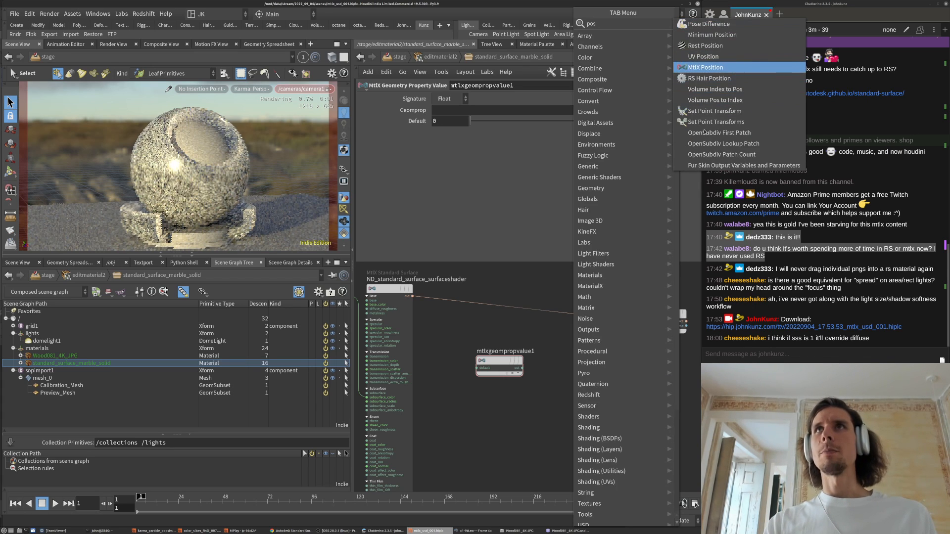
click(707, 68)
click(589, 384)
click(498, 361)
key(Delete)
drag(589, 385, 513, 370)
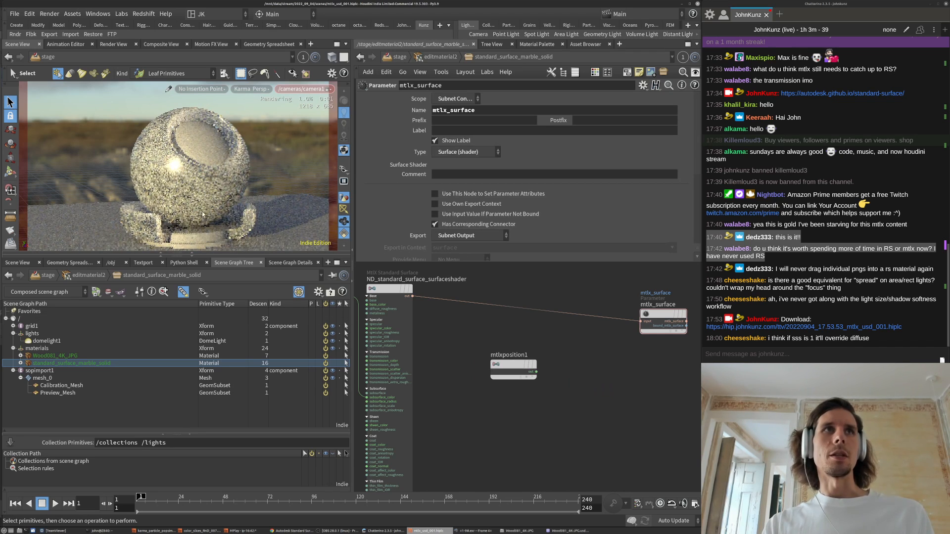
- Add a MtlX Separate Vector 3 node fed by the position node, and move both nodes closer to the marble surface shader
key(Tab)
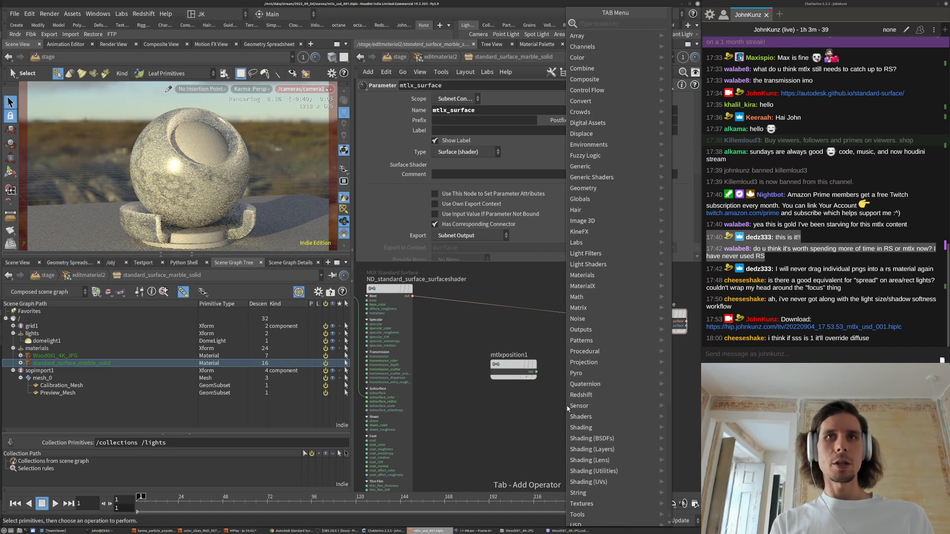
text(ve)
mouse_move(577, 416)
text(c)
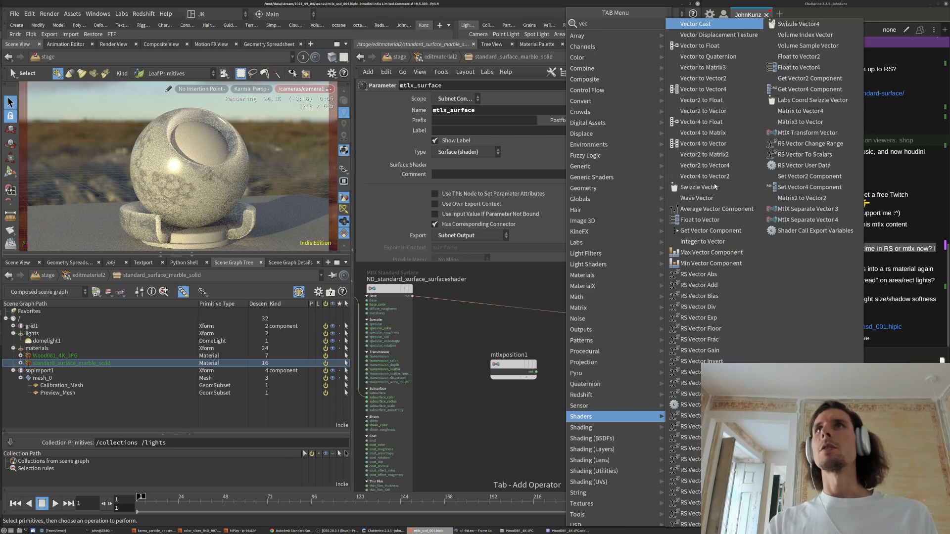
click(806, 220)
click(559, 373)
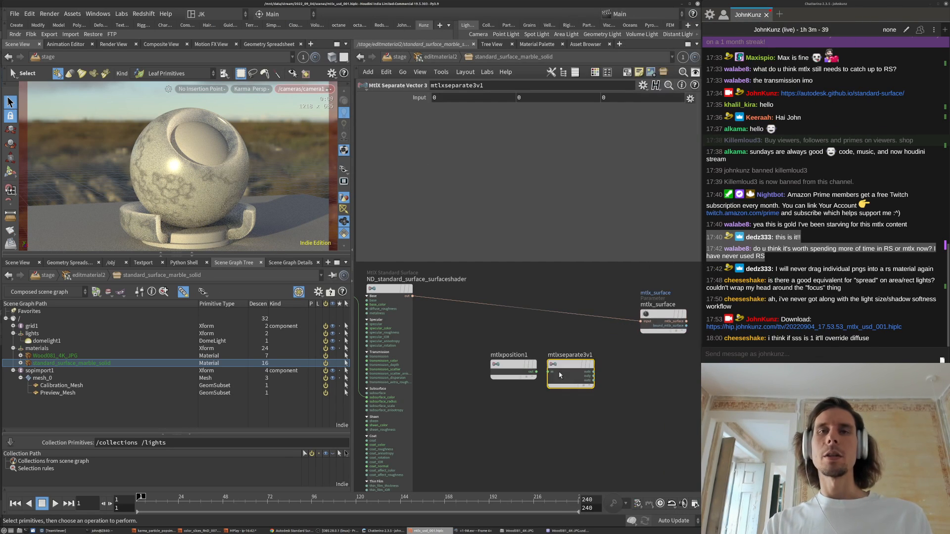
click(548, 371)
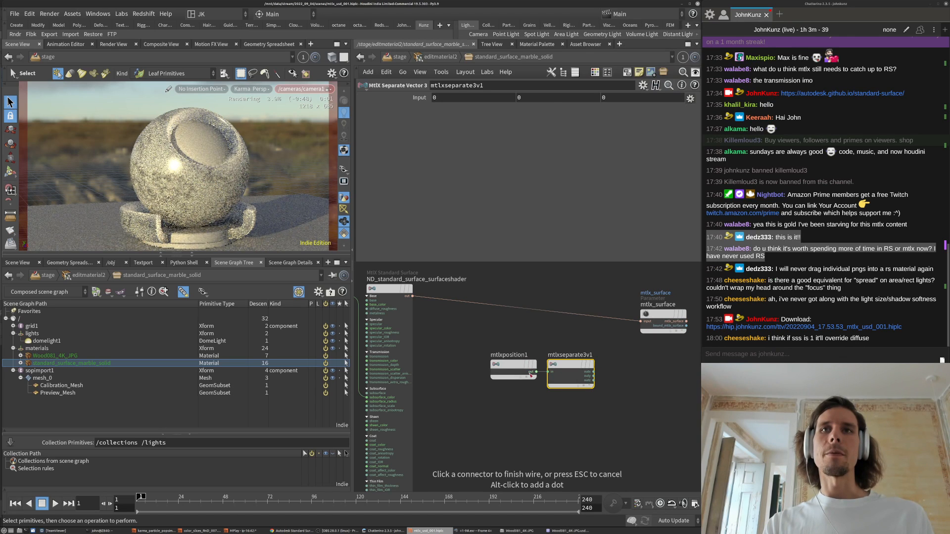
click(536, 371)
drag(514, 366, 463, 352)
drag(569, 377, 522, 366)
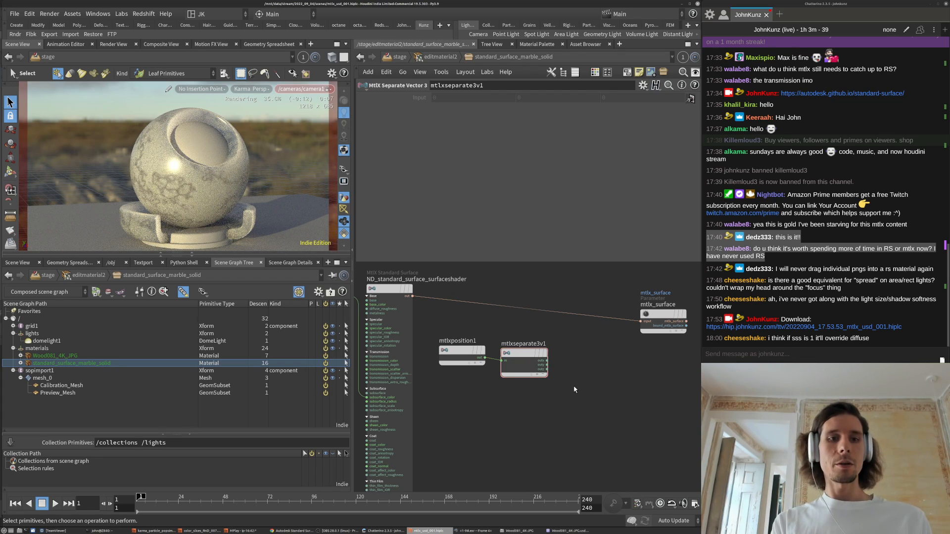
- Add a second MtlX Standard Surface node below the position node
key(Tab)
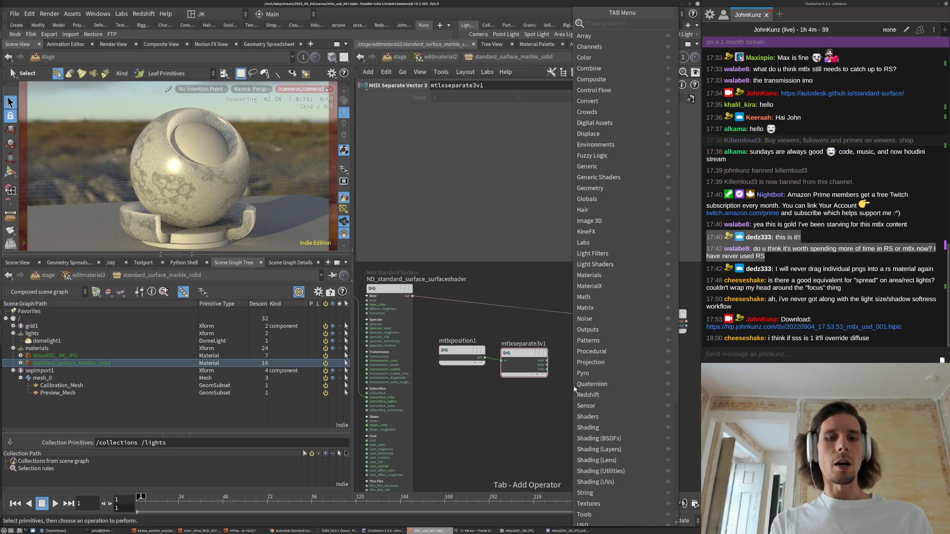
text(sta)
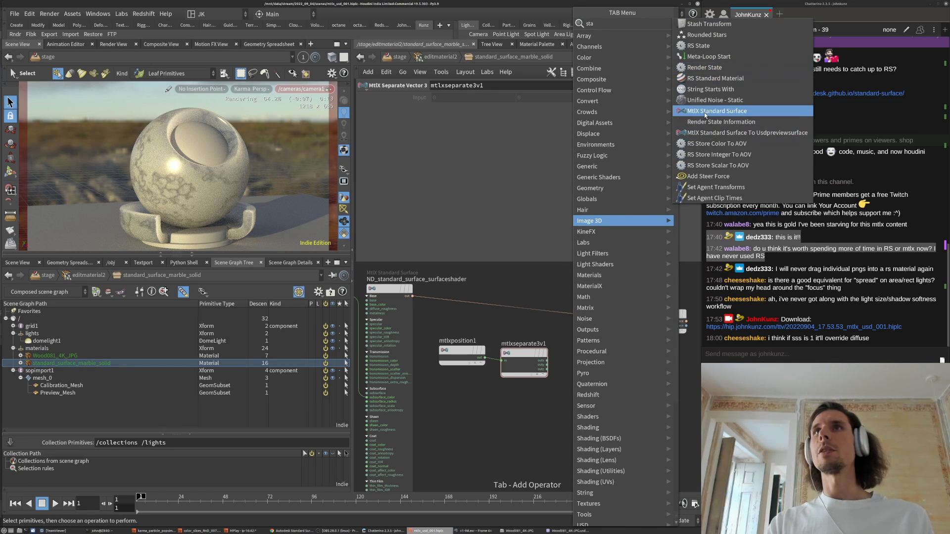
click(704, 112)
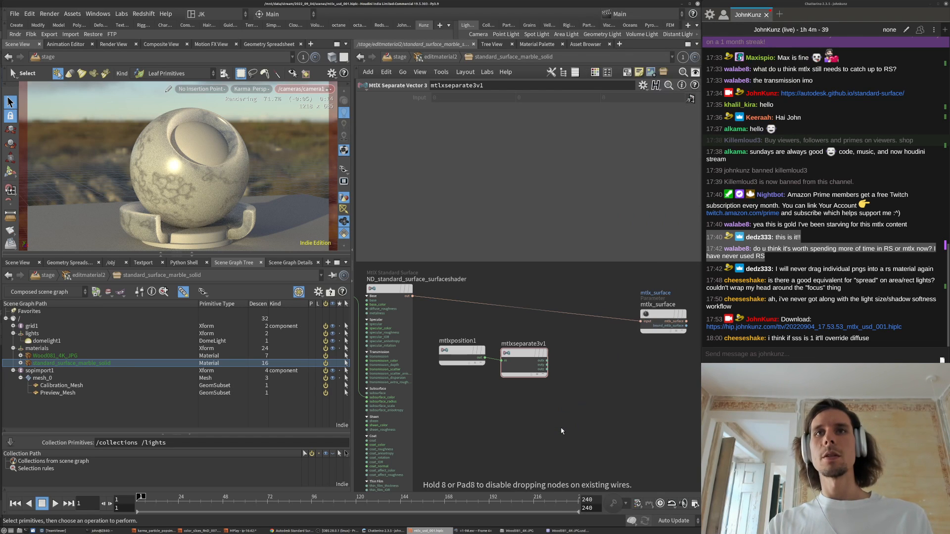
click(455, 425)
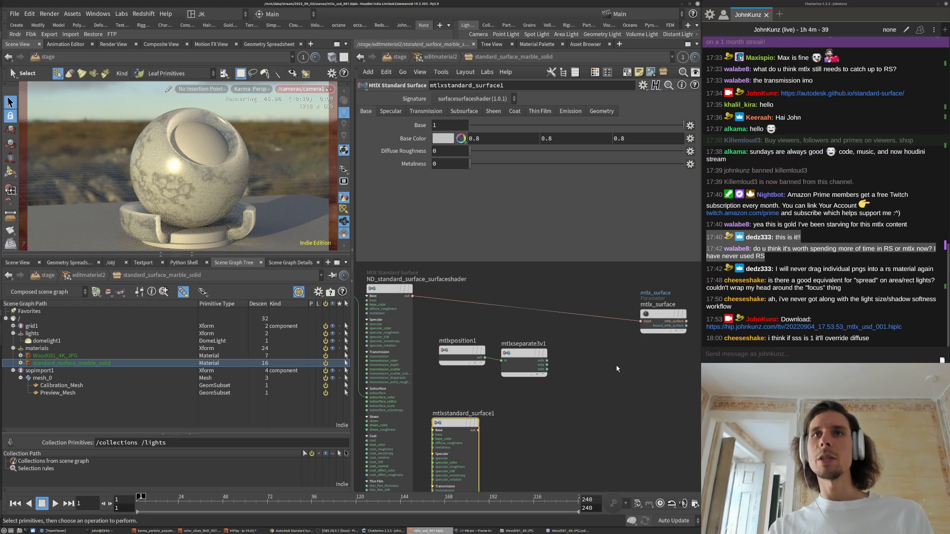
- Add a MtlX Mix node near the separate node and set its signature to Surface Shader
key(Tab)
text(mix)
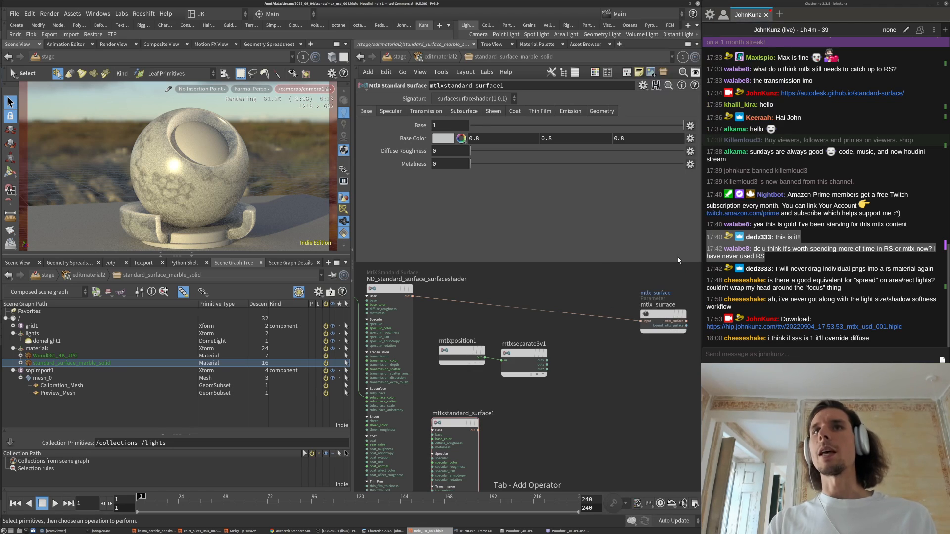
click(732, 79)
click(585, 411)
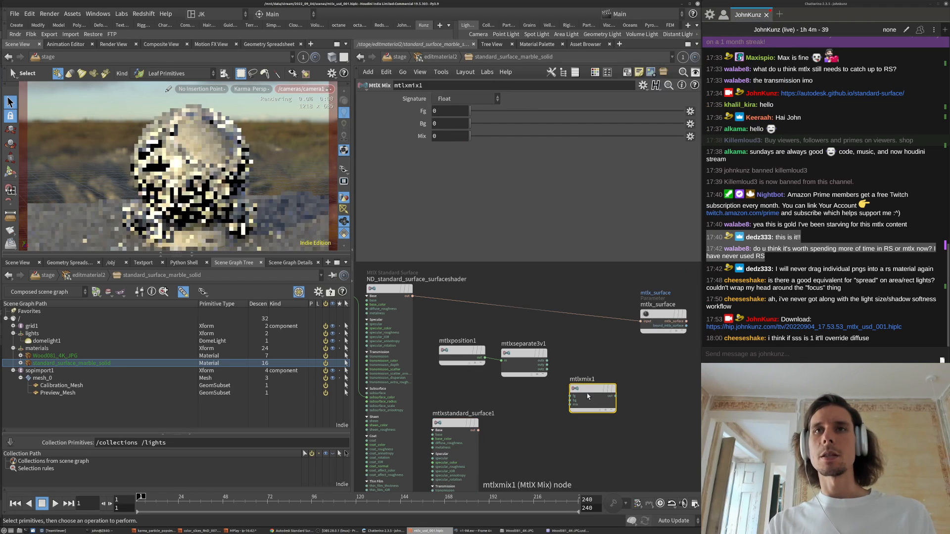
click(464, 99)
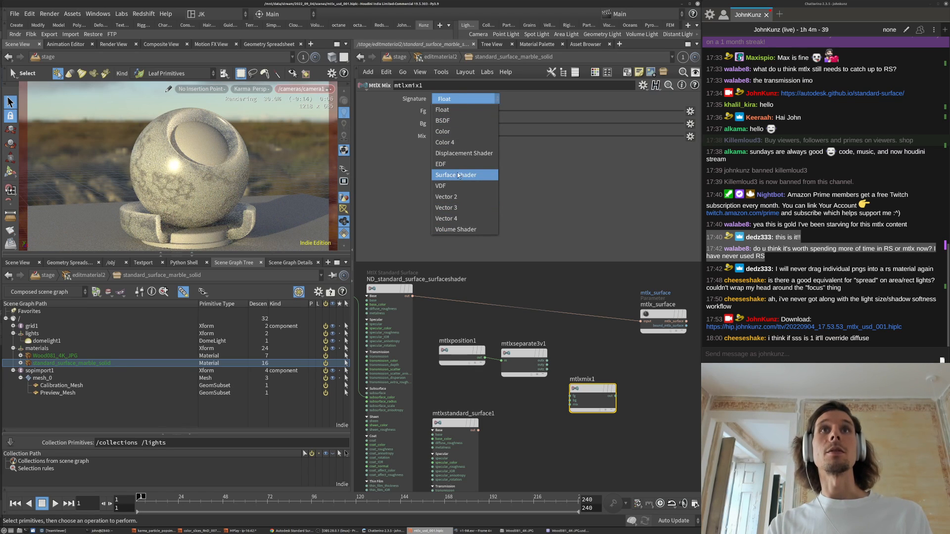
click(582, 357)
- Wire the marble shader, the new standard surface and the separate node's x output into the mix, and the mix into mtlx_surface
drag(571, 396, 411, 296)
click(597, 394)
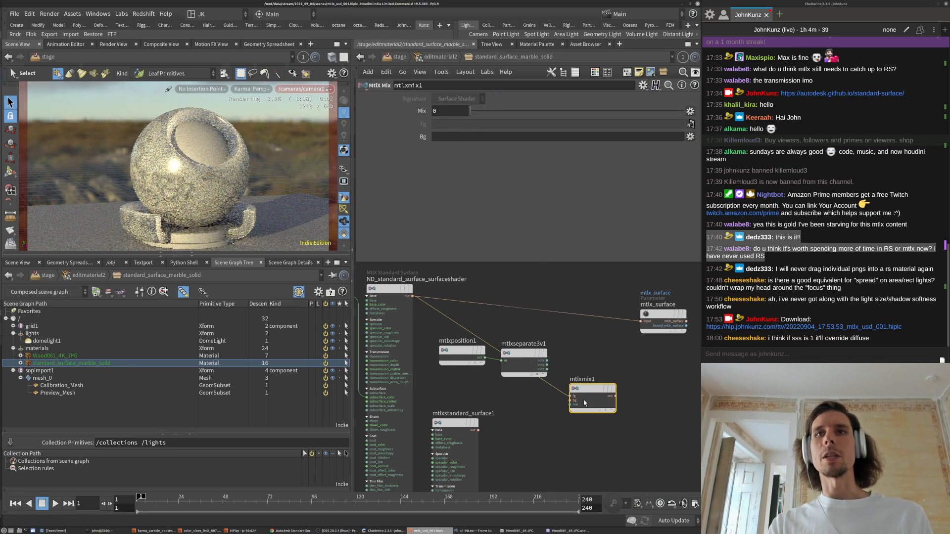
drag(576, 408, 553, 359)
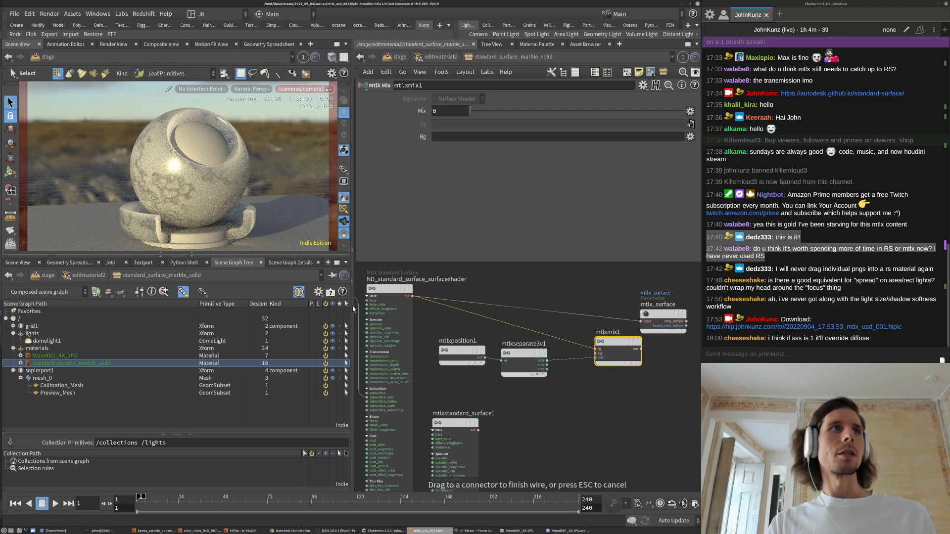
click(597, 354)
drag(478, 430, 640, 321)
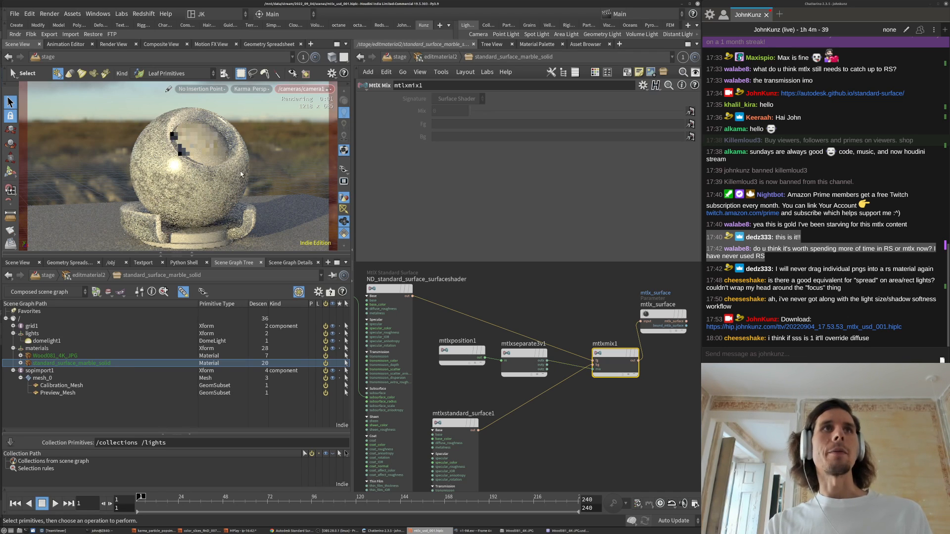
- Move the new standard surface node above the marble surface shader in the network
key(Escape)
drag(254, 191, 217, 181)
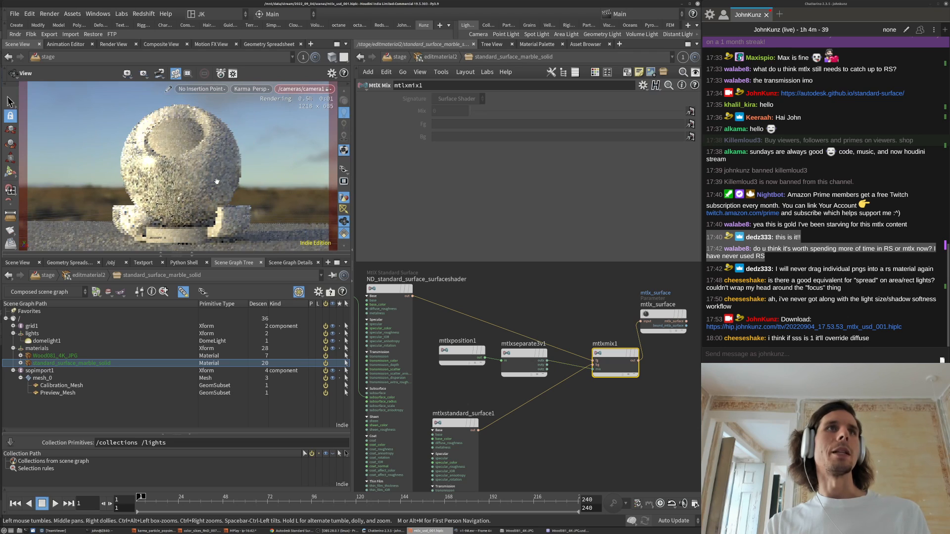
key(s)
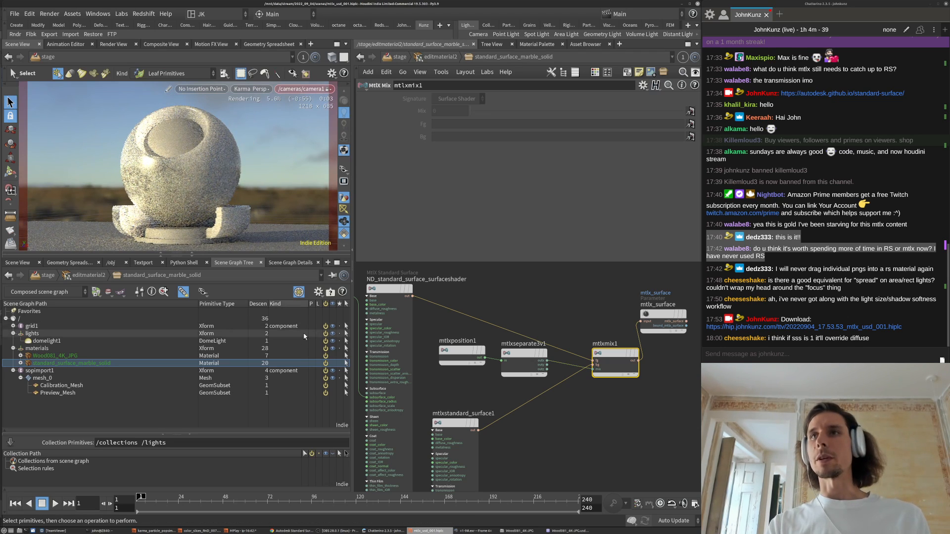
scroll(484, 409, down, 5)
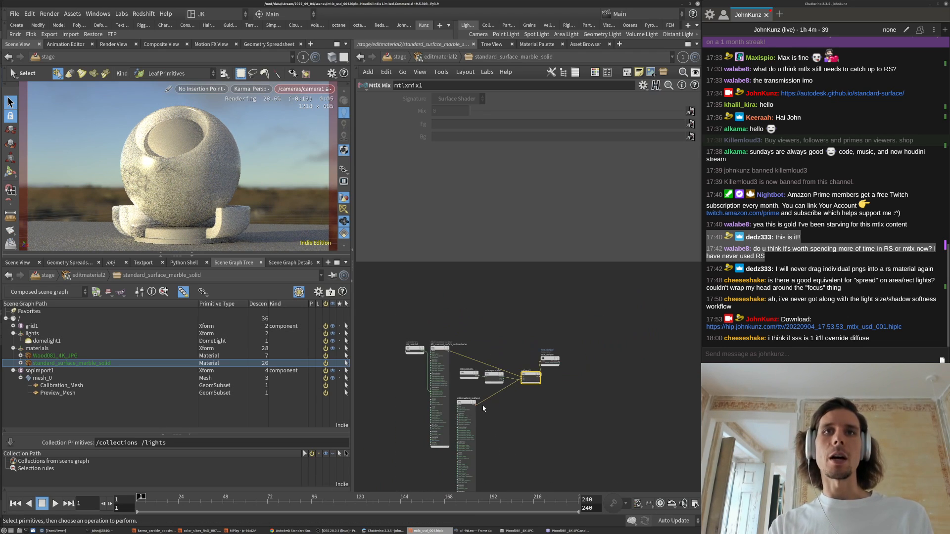
drag(472, 439, 445, 272)
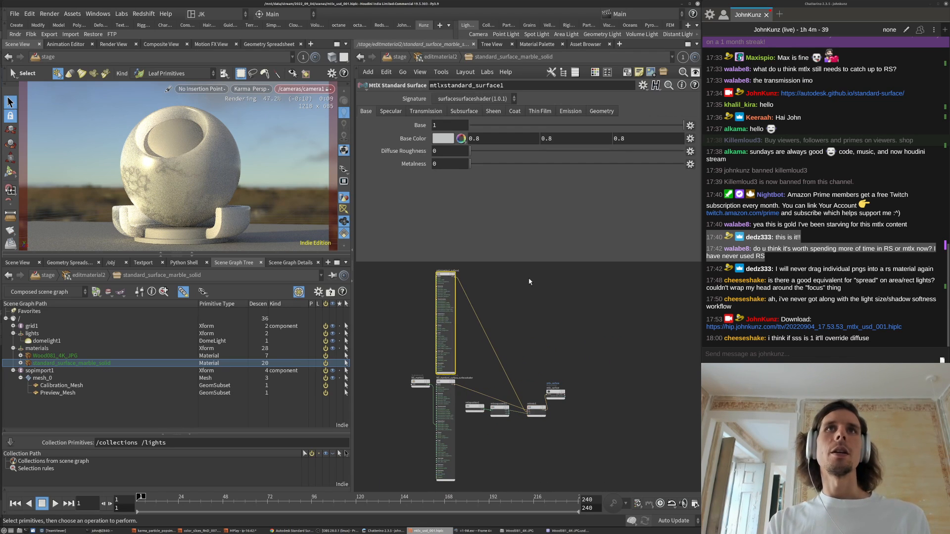
- Make the new standard surface red by setting the green and blue components of its base color to 0
click(485, 140)
key(Tab)
text(0)
key(Return)
double_click(646, 138)
text(0)
key(Return)
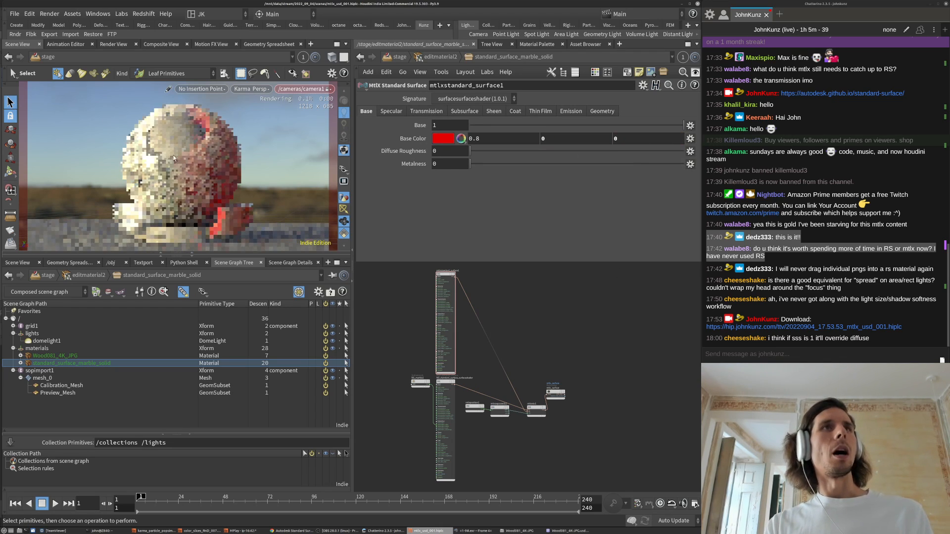
- Move the mtlx_surface output node in line with the mix node, just past its output
key(Escape)
drag(232, 228, 215, 143)
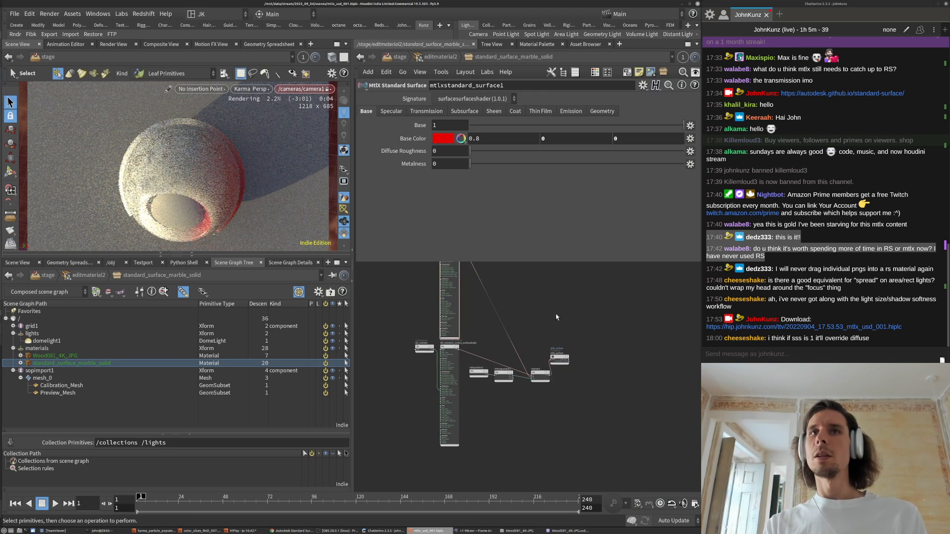
scroll(481, 439, up, 5)
click(638, 352)
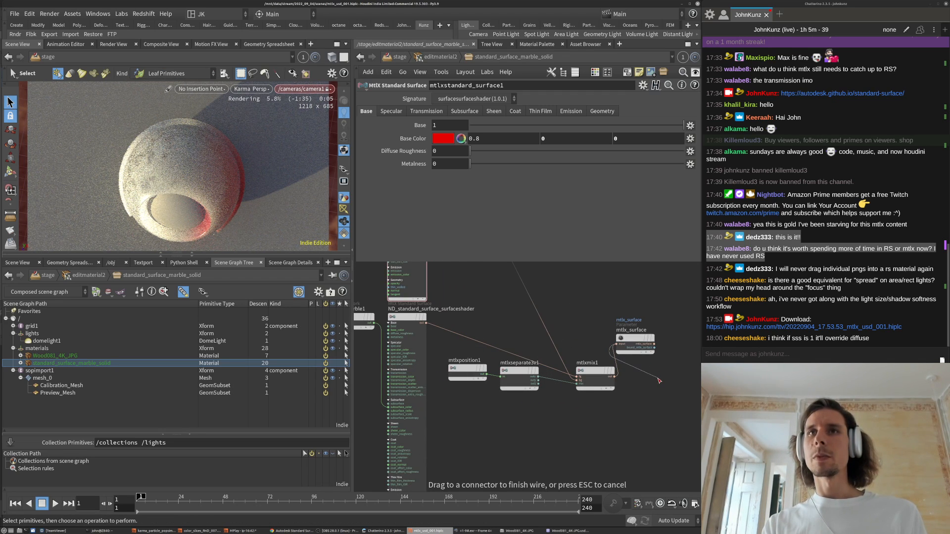
click(640, 366)
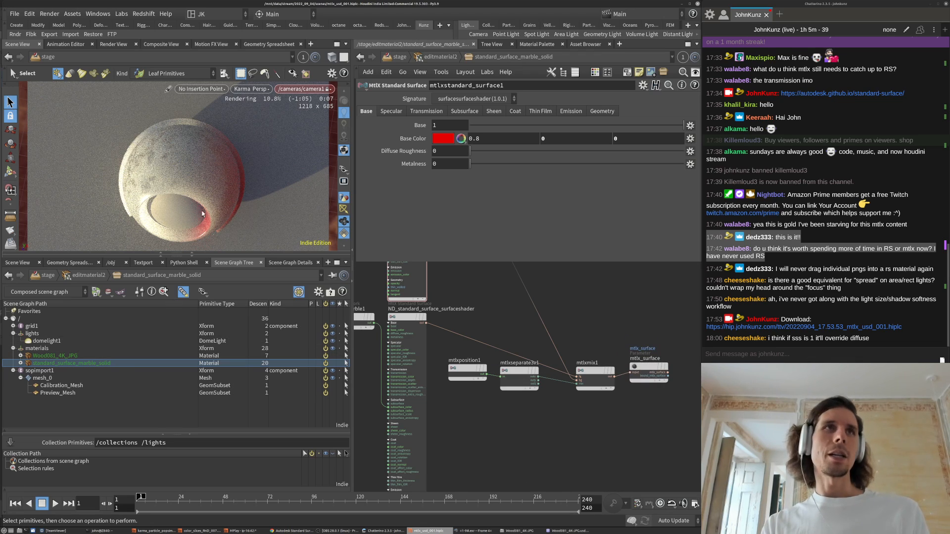
- Add an MtlX Remap node and wire it between the separate node's x output and the mix input of mtlxmix1
scroll(555, 434, up, 3)
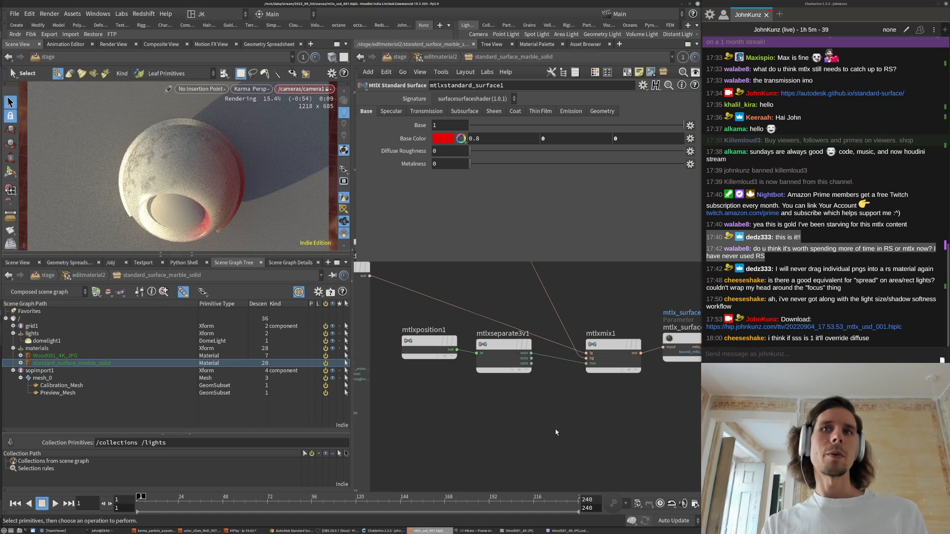
key(Tab)
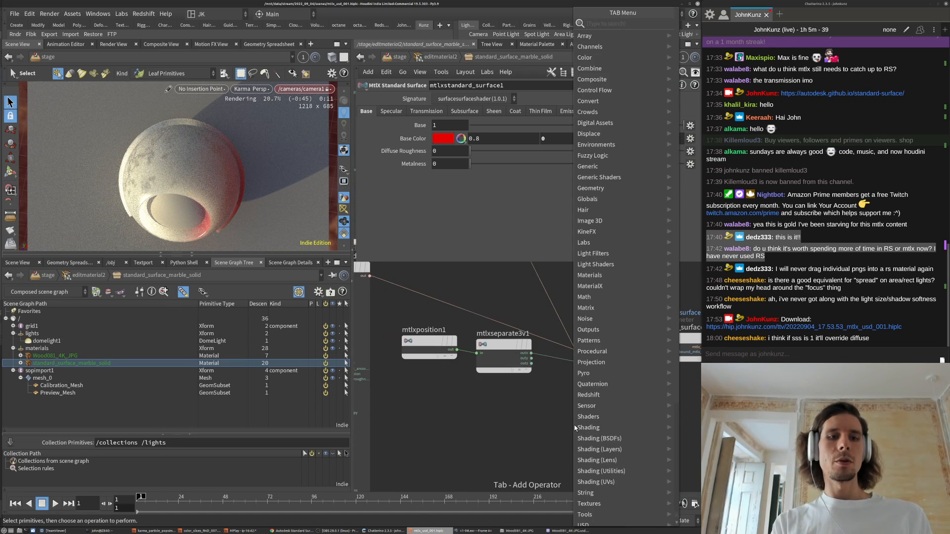
text(rem)
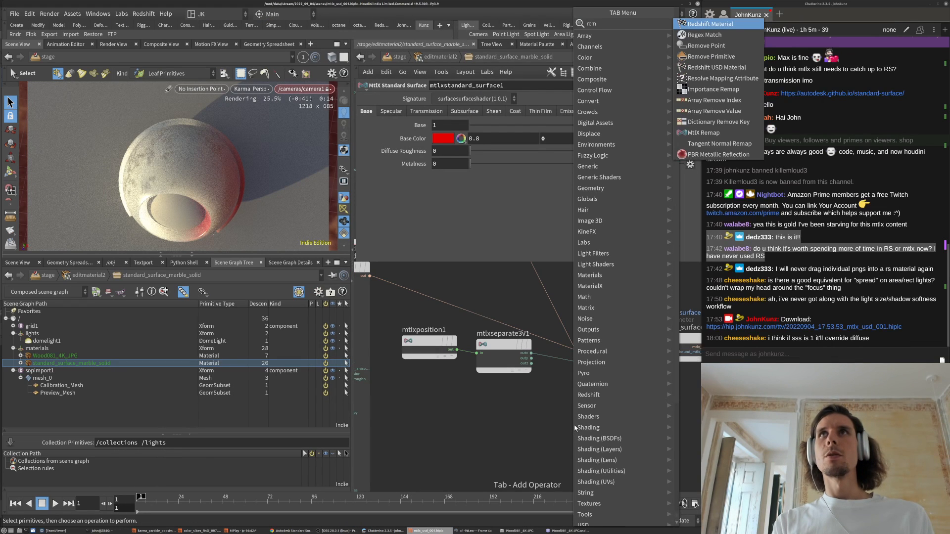
key(BackSpace)
key(BackSpace)
key(BackSpace)
text(mix)
key(Return)
click(613, 355)
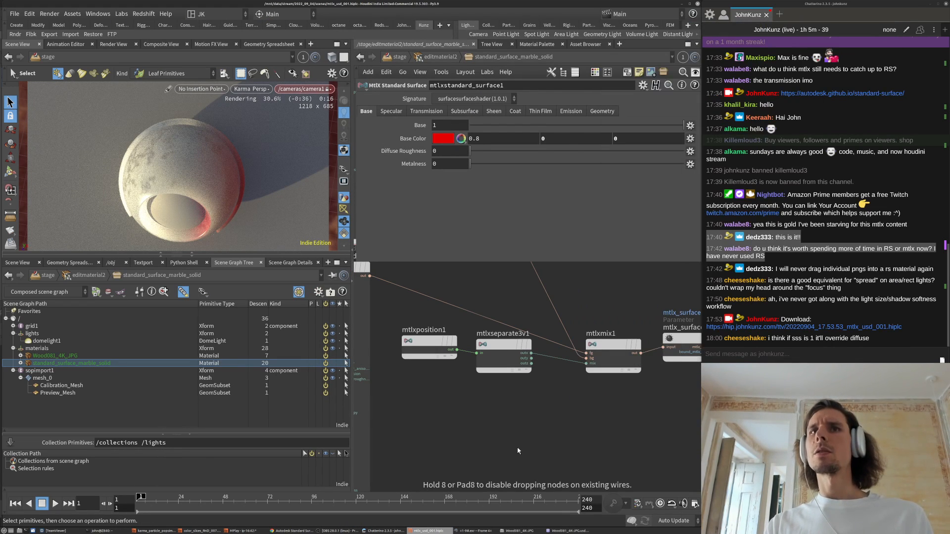
click(517, 448)
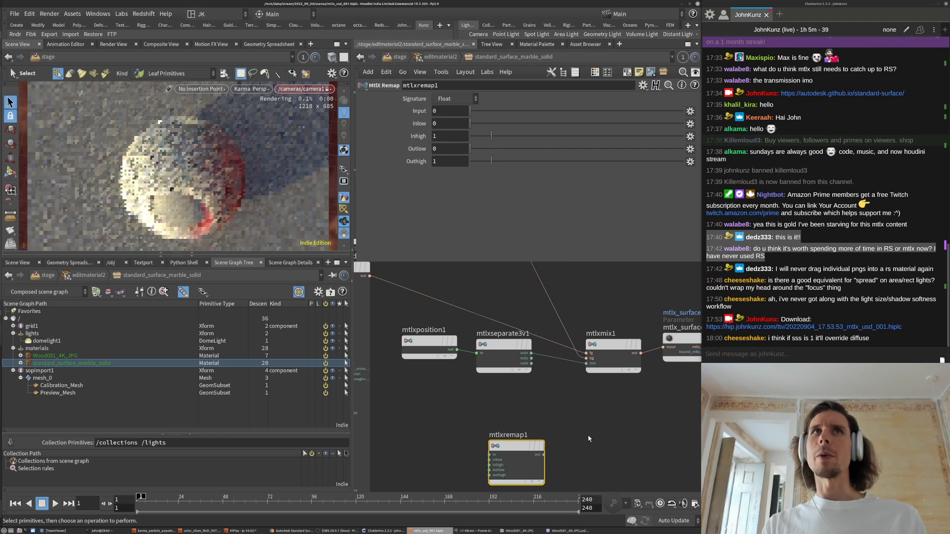
drag(522, 441, 560, 443)
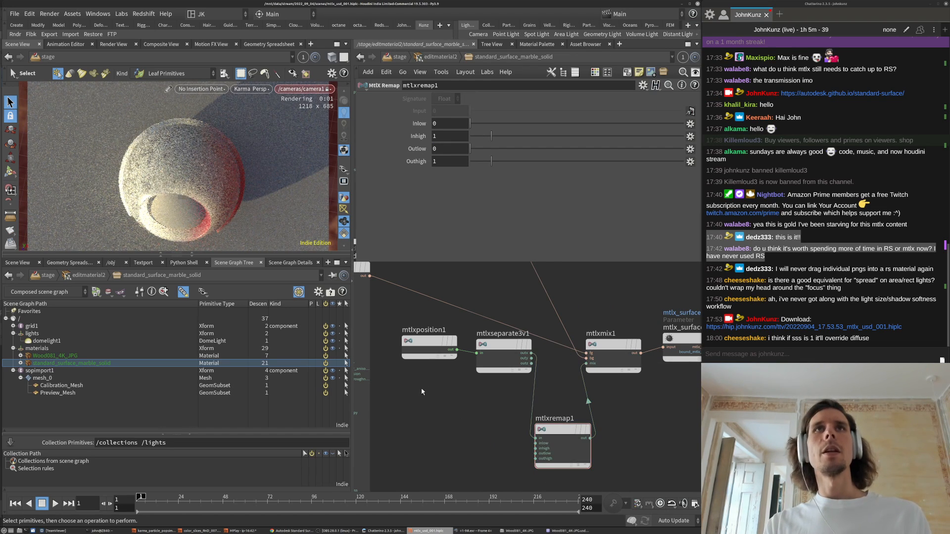
- Try different input ranges on the remap node, ending with Inlow 0.53 and Inhigh 0.37
drag(471, 123, 476, 136)
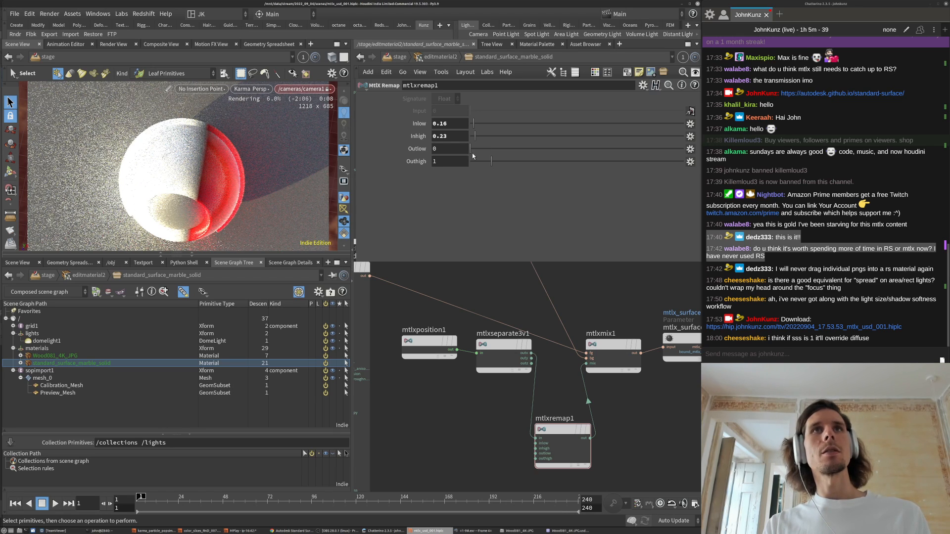
click(481, 124)
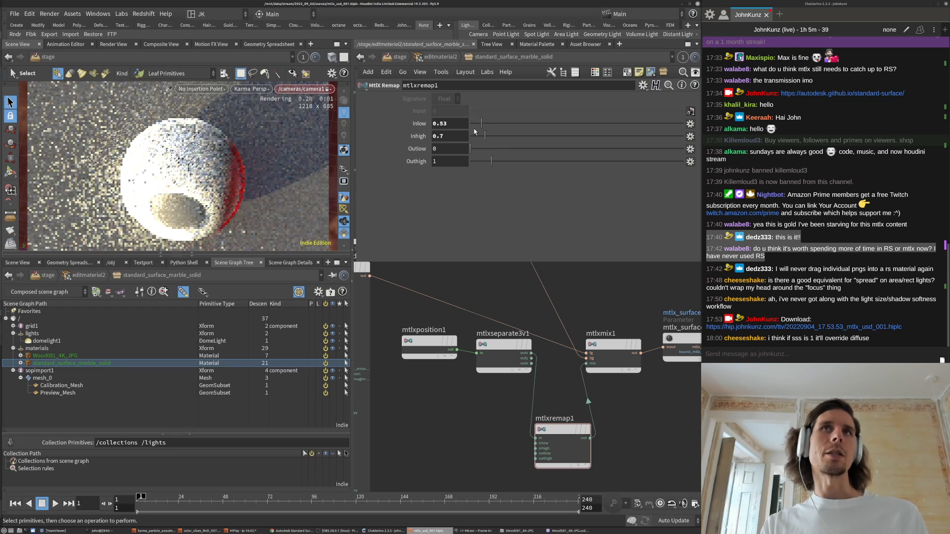
click(481, 136)
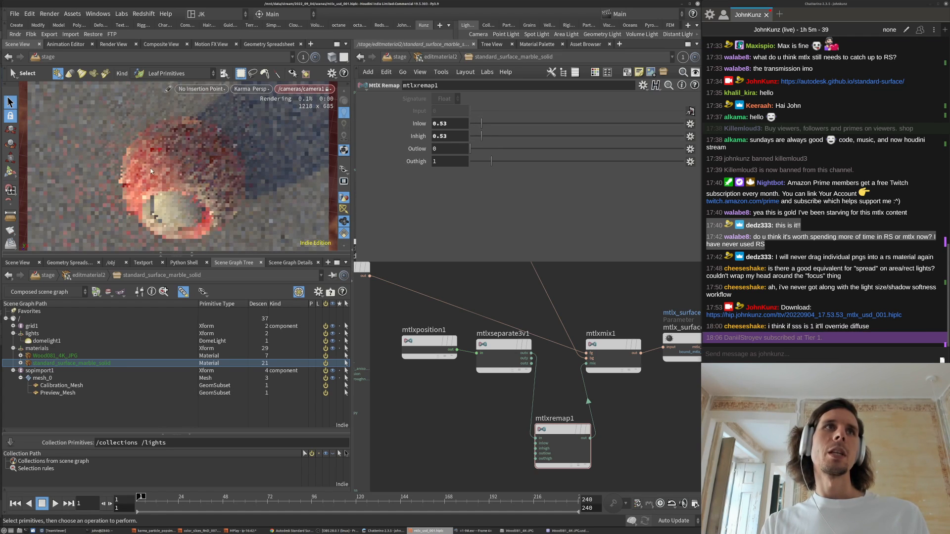
click(483, 136)
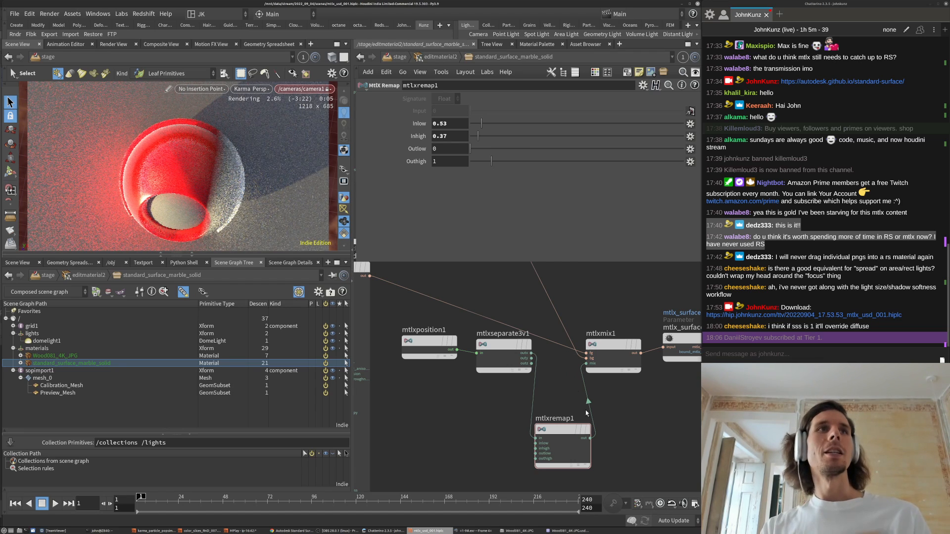
- Set the remap node's Inlow to 0.5 and Inhigh to 0.51
alt+drag(237, 132, 154, 218)
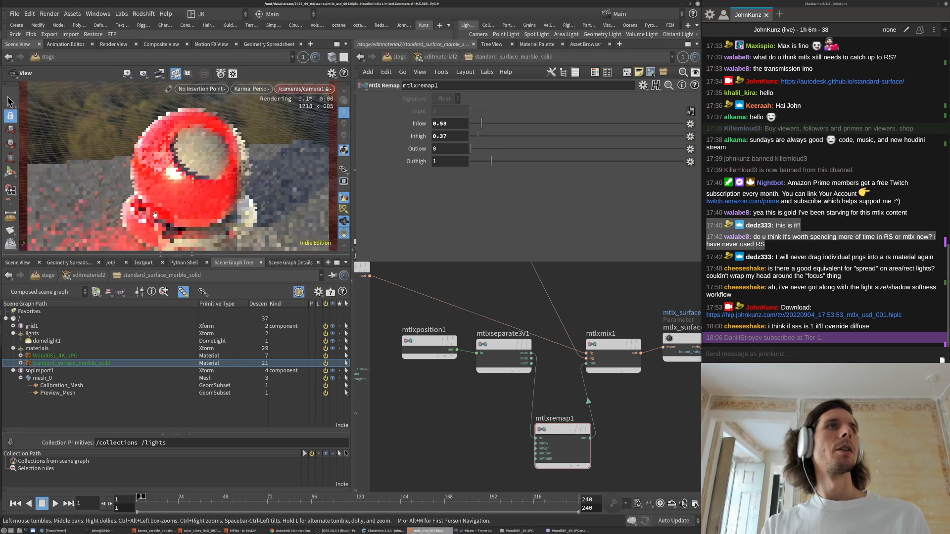
alt+right_drag(153, 219, 172, 209)
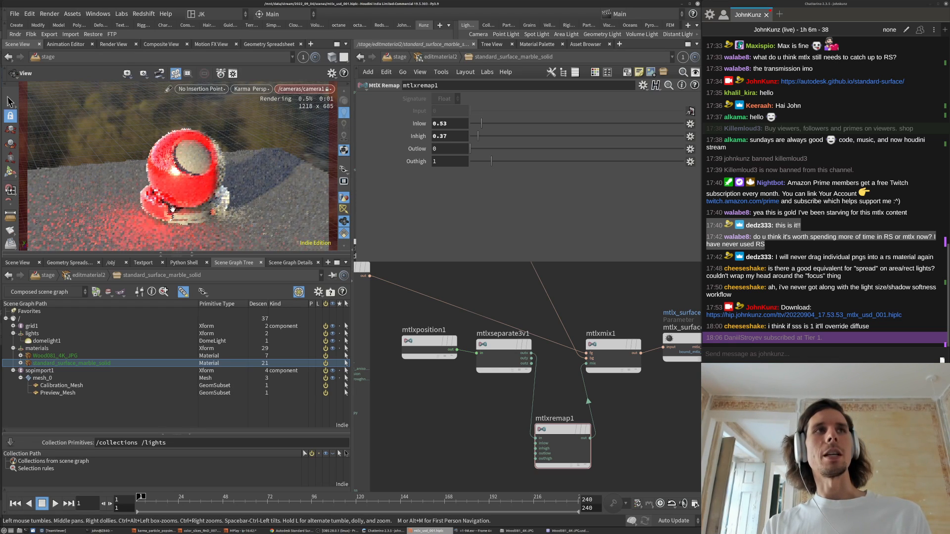
alt+drag(199, 162, 200, 143)
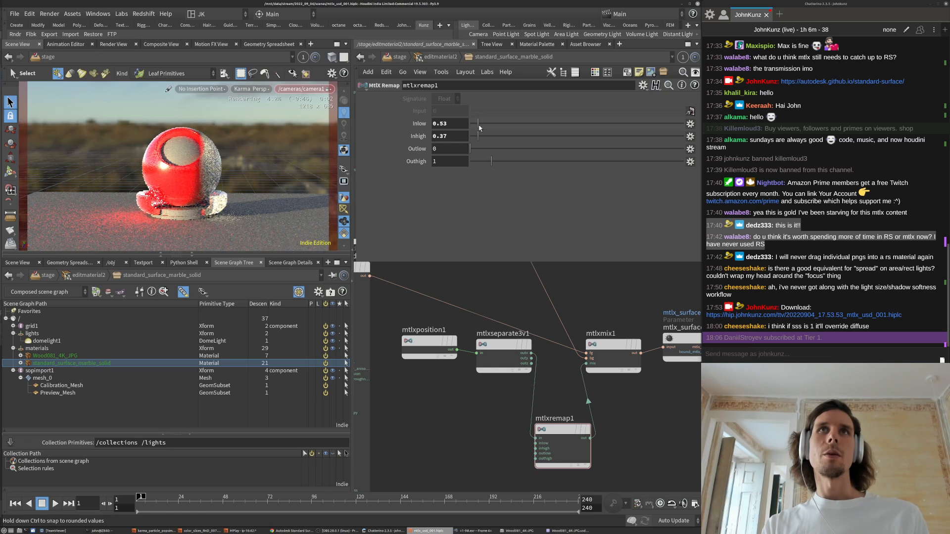
drag(479, 127, 476, 127)
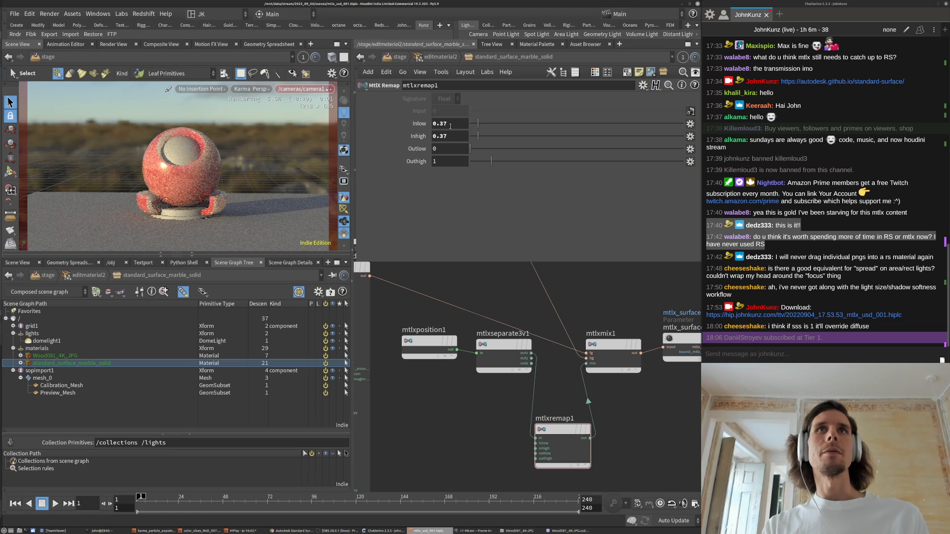
key(Return)
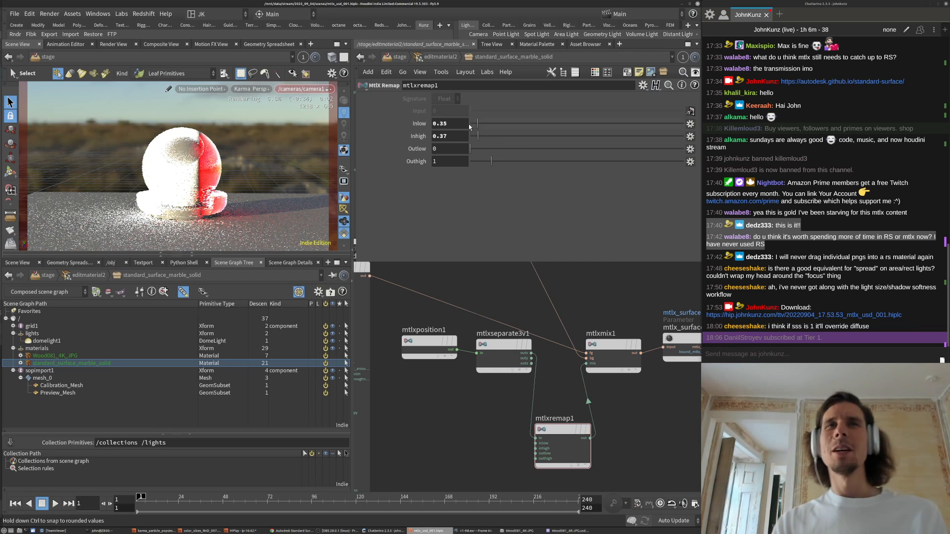
key(BackSpace)
text(5)
key(Tab)
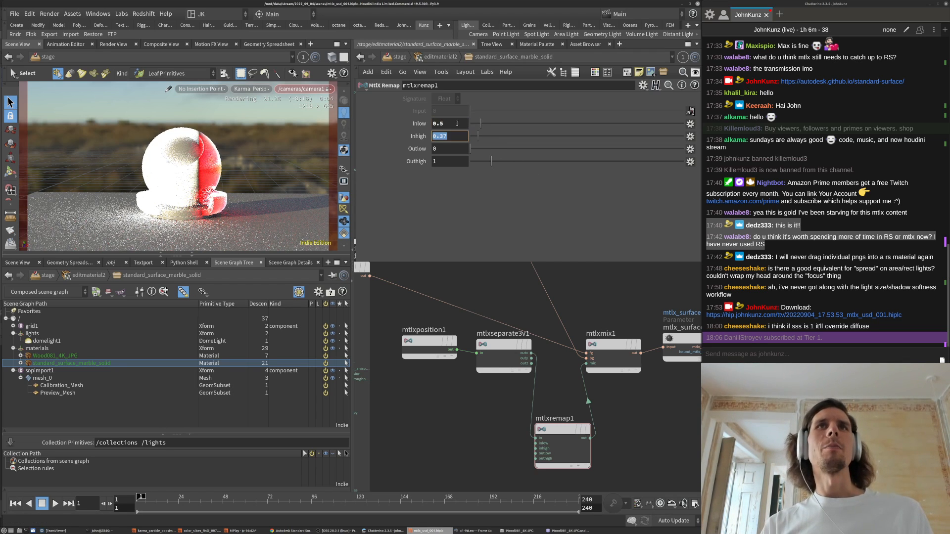
text(0.3)
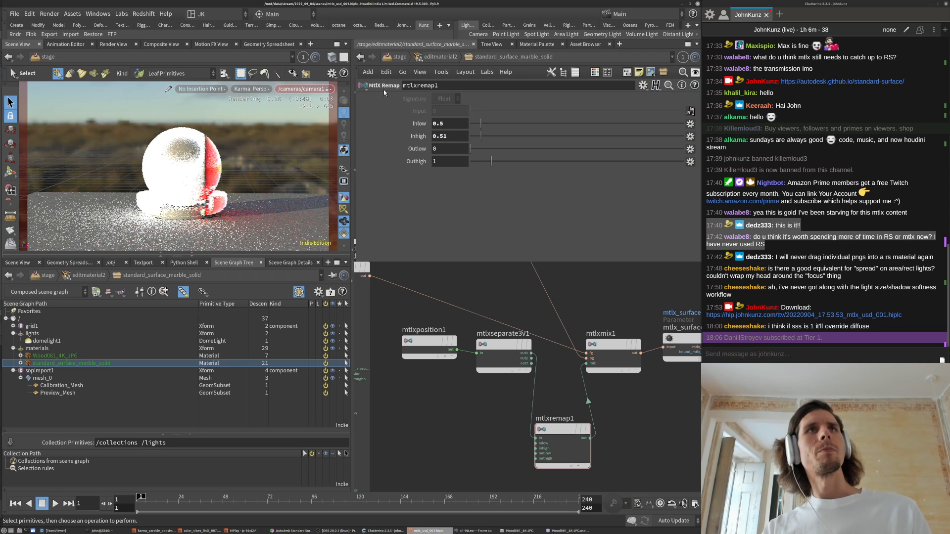
- Open the shaderball_mtlx geometry network that the stage's sopimport1 node imports
click(398, 58)
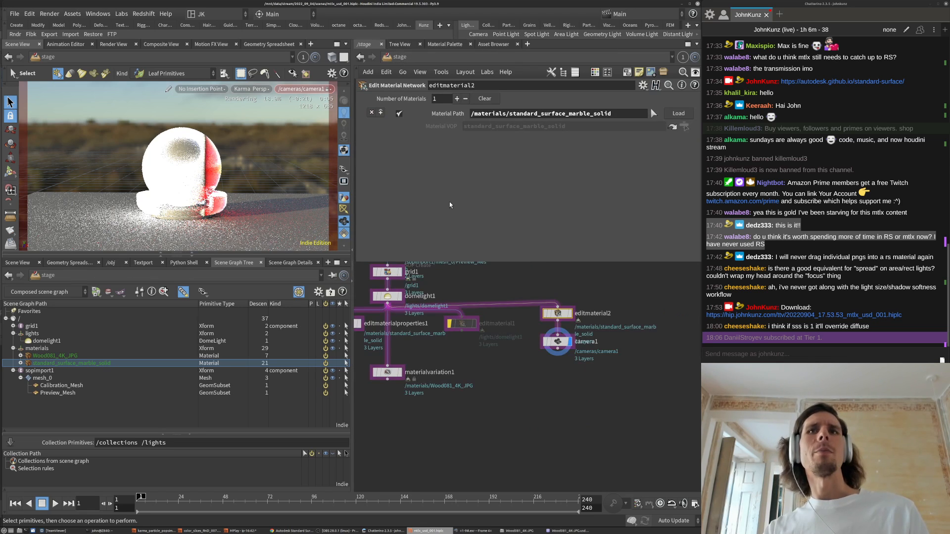
middle_drag(514, 408, 532, 513)
click(406, 284)
scroll(409, 186, up, 2)
scroll(408, 186, up, 3)
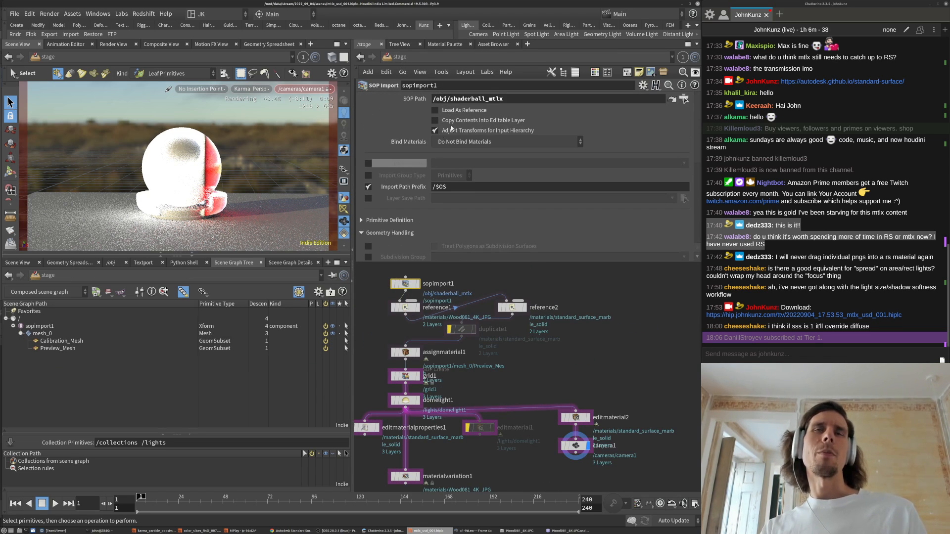
click(671, 100)
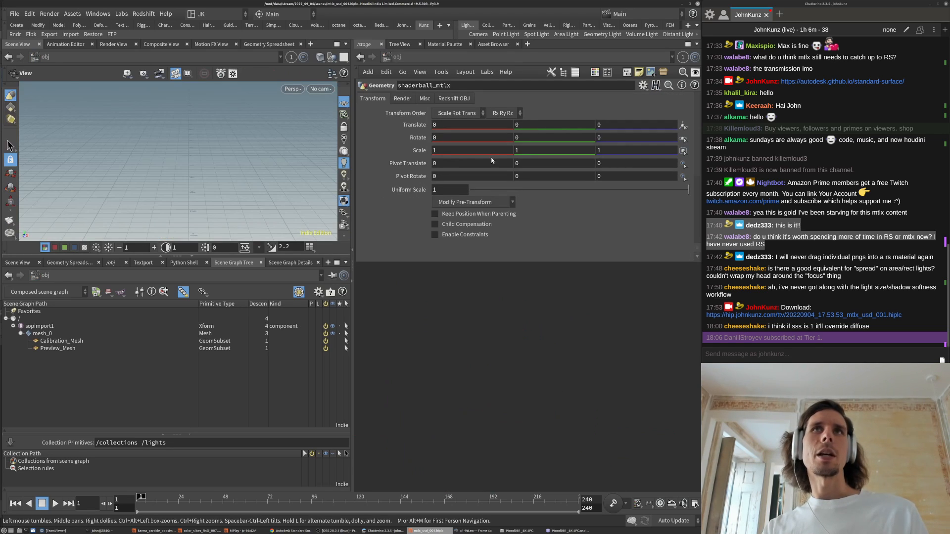
right_drag(223, 133, 50, 206)
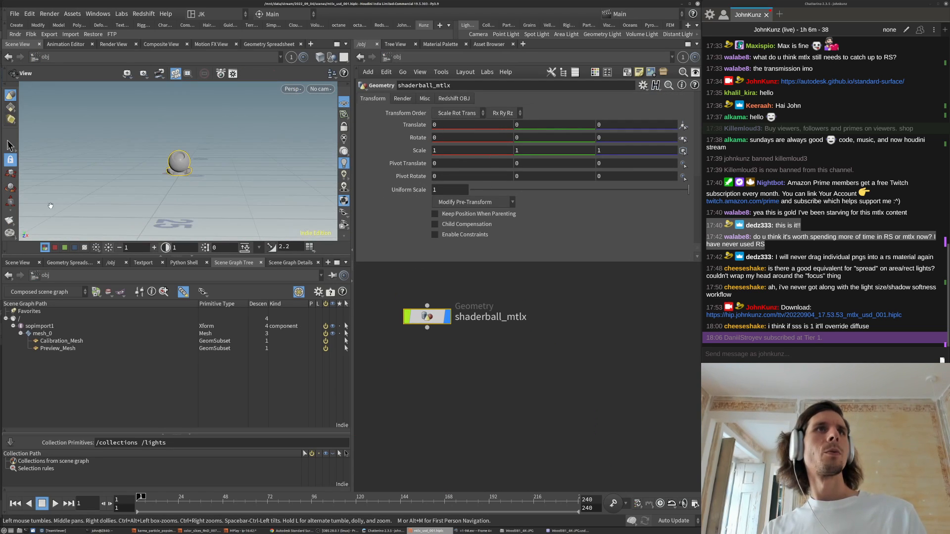
drag(181, 170, 185, 192)
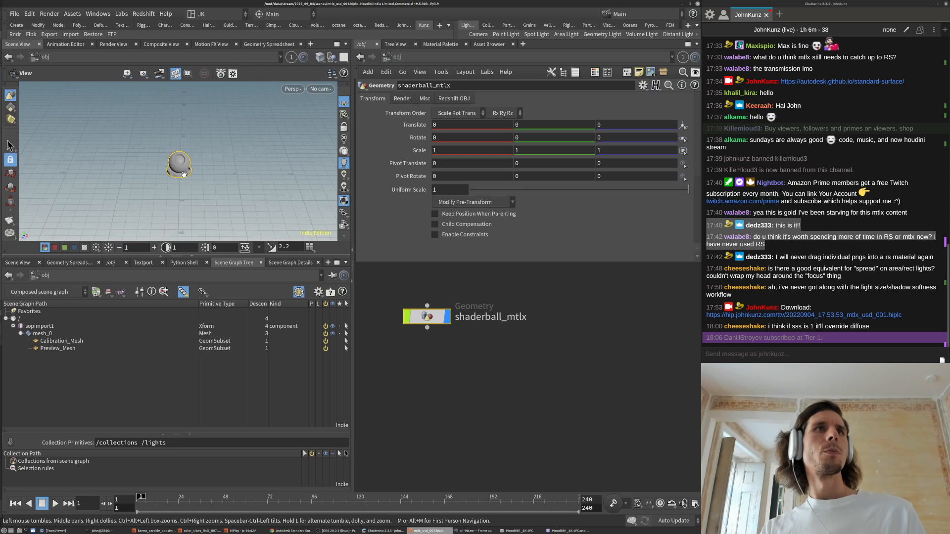
double_click(427, 317)
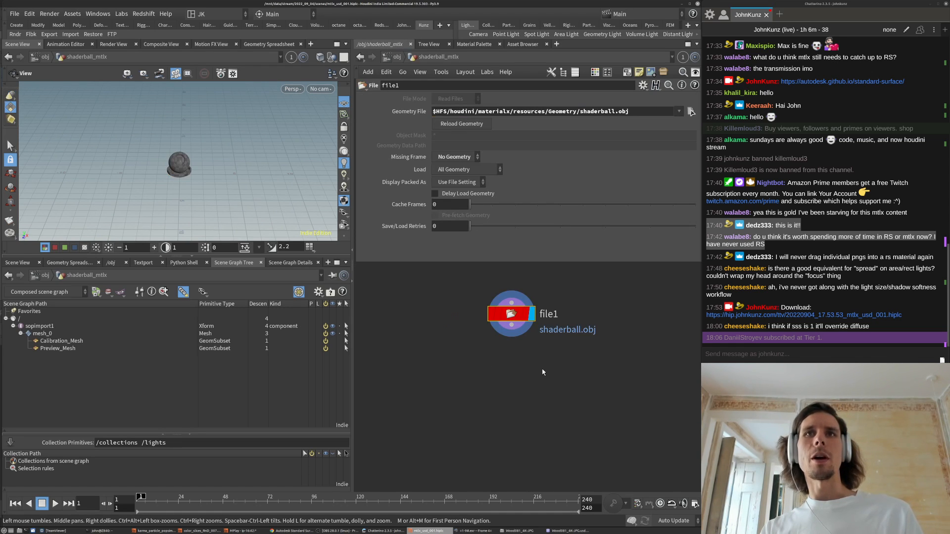
- Add a Match Size node after file1 with Justify Y set to None, and make it the displayed node
key(Tab)
text(mat)
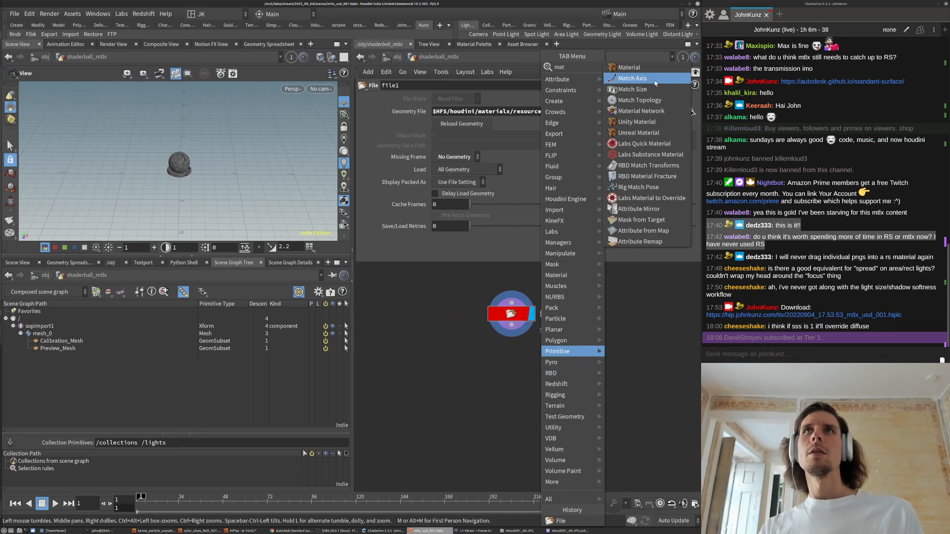
click(653, 89)
click(498, 381)
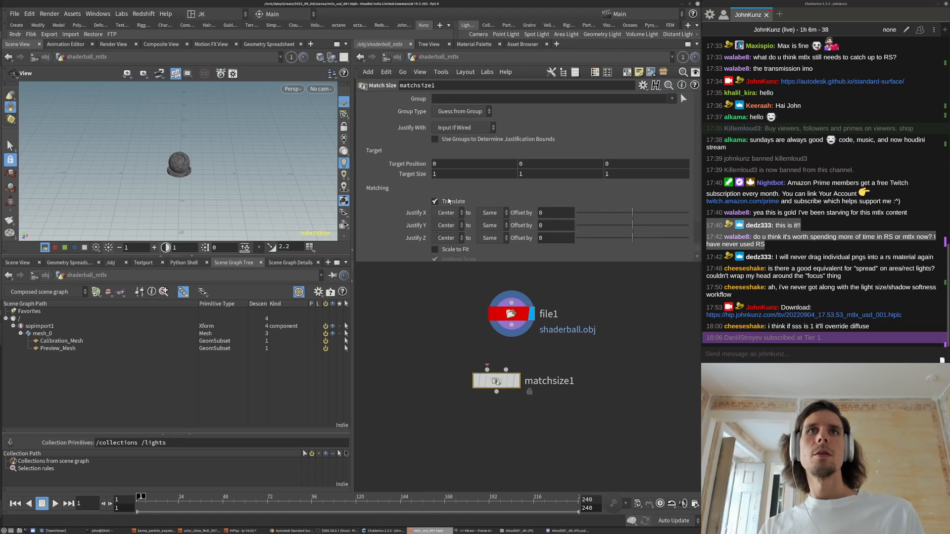
click(448, 229)
click(449, 236)
drag(487, 370, 511, 325)
click(517, 380)
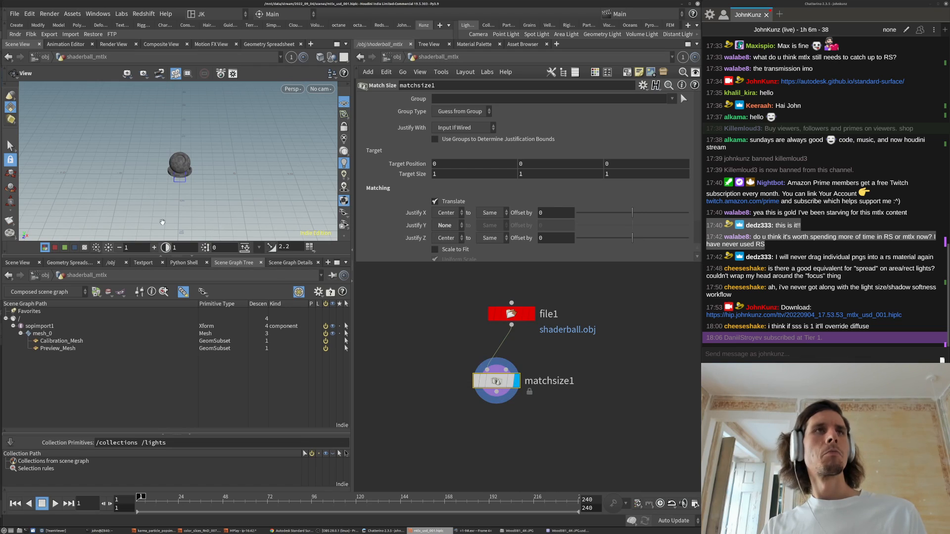
- Return to the stage and open the standard_surface_marble_solid network inside editmaterial2
click(394, 57)
double_click(426, 317)
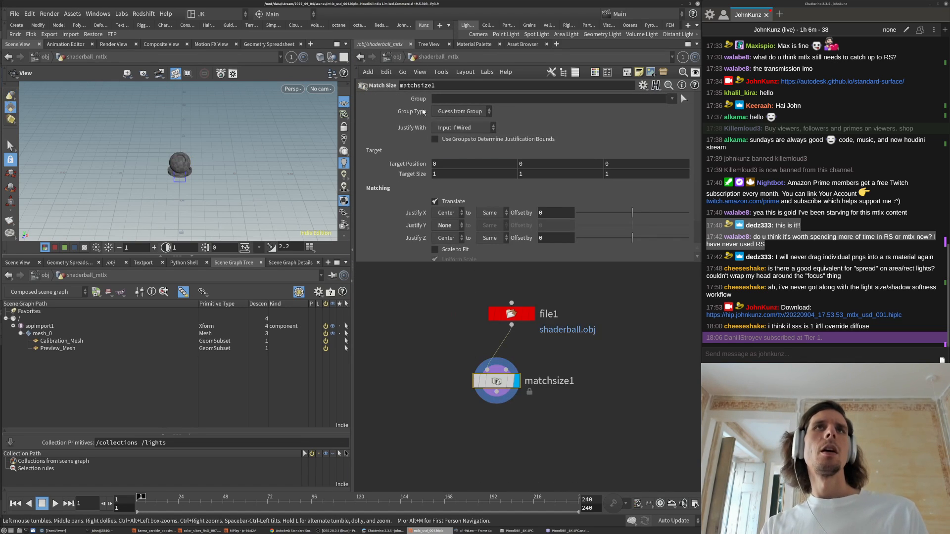
click(395, 57)
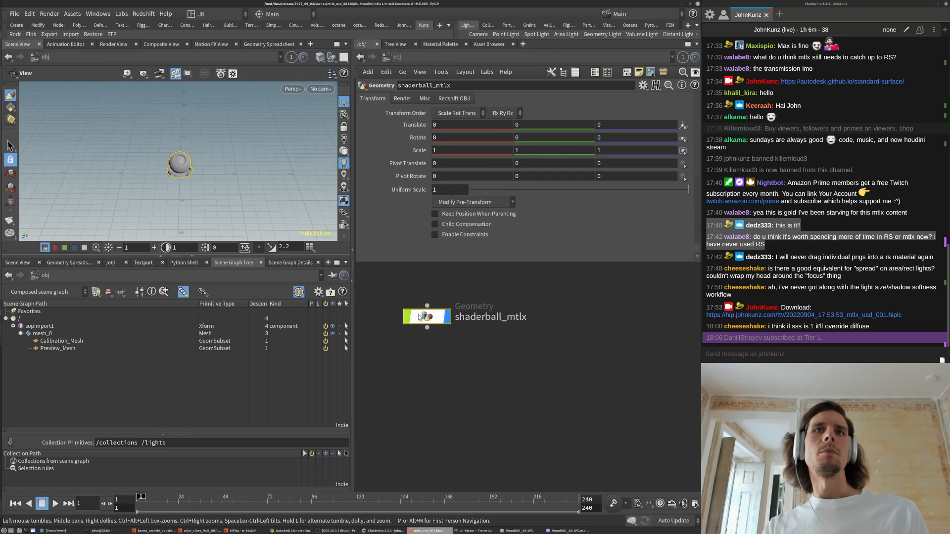
click(393, 58)
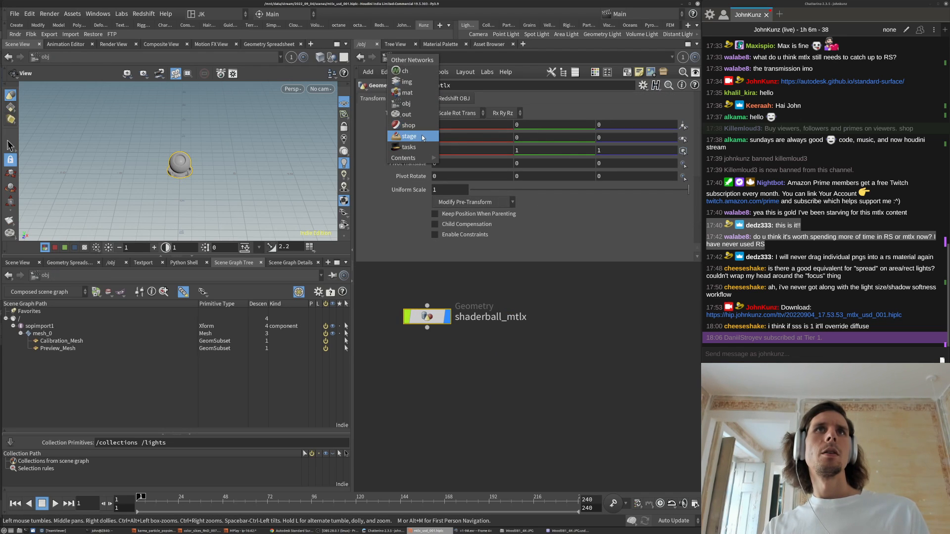
click(409, 136)
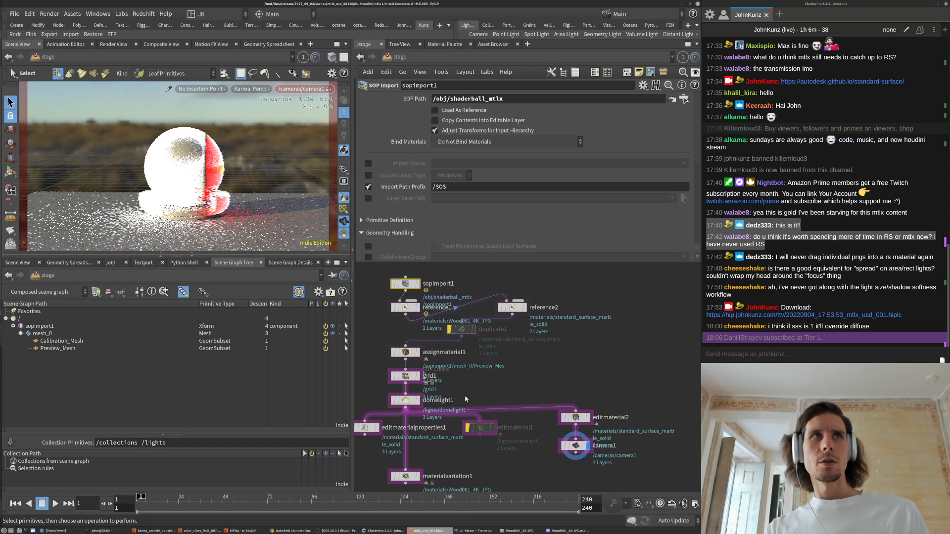
double_click(568, 409)
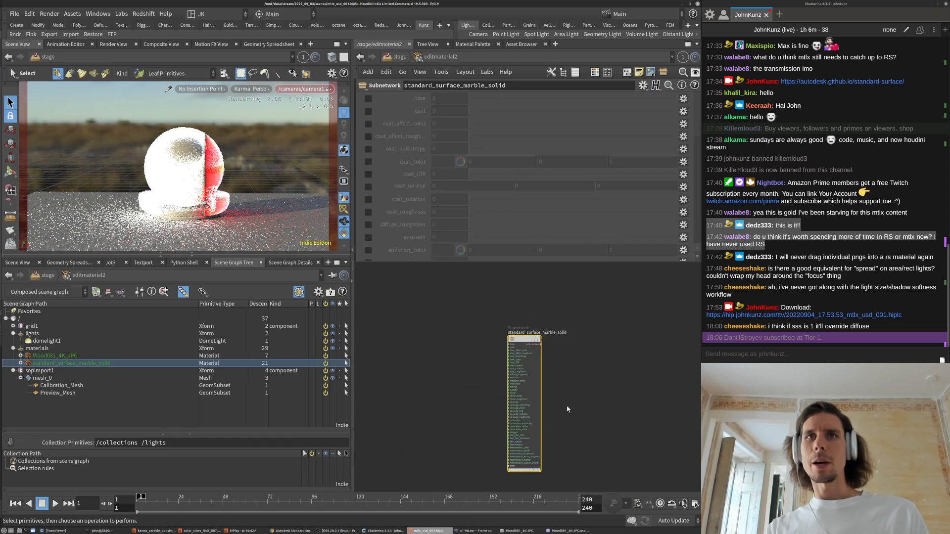
double_click(521, 344)
scroll(575, 313, down, 3)
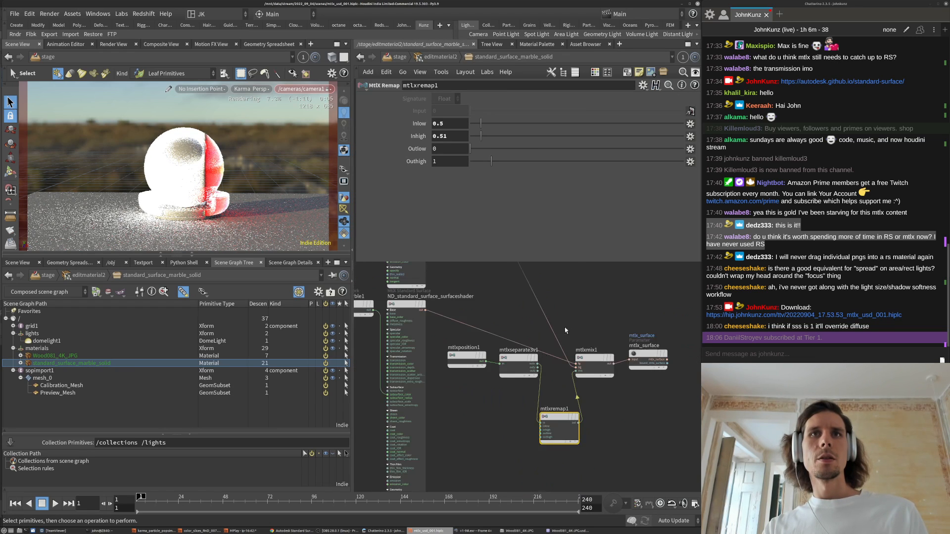
- Arrange the position, separate and remap nodes in a row below the mix node and select the remap node
drag(515, 418, 443, 345)
drag(517, 367, 498, 420)
drag(546, 337, 554, 428)
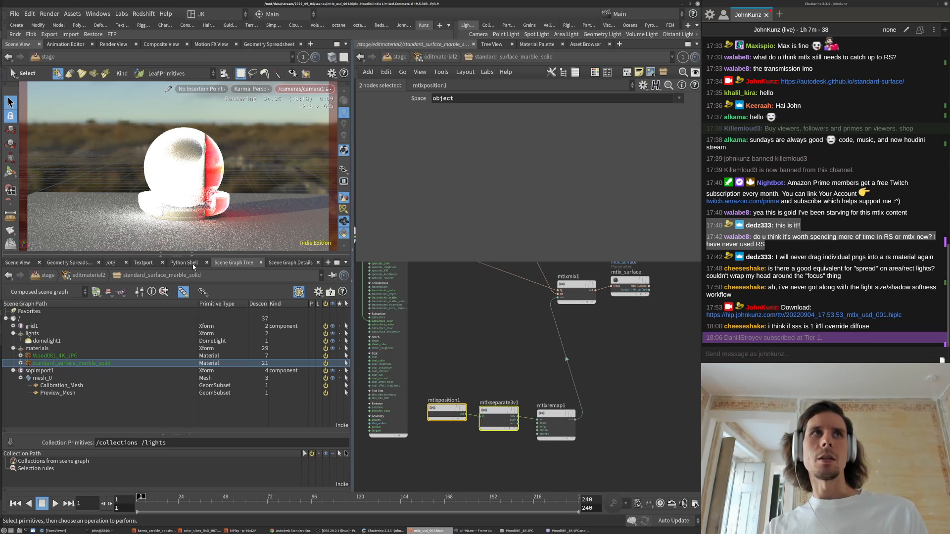
click(492, 418)
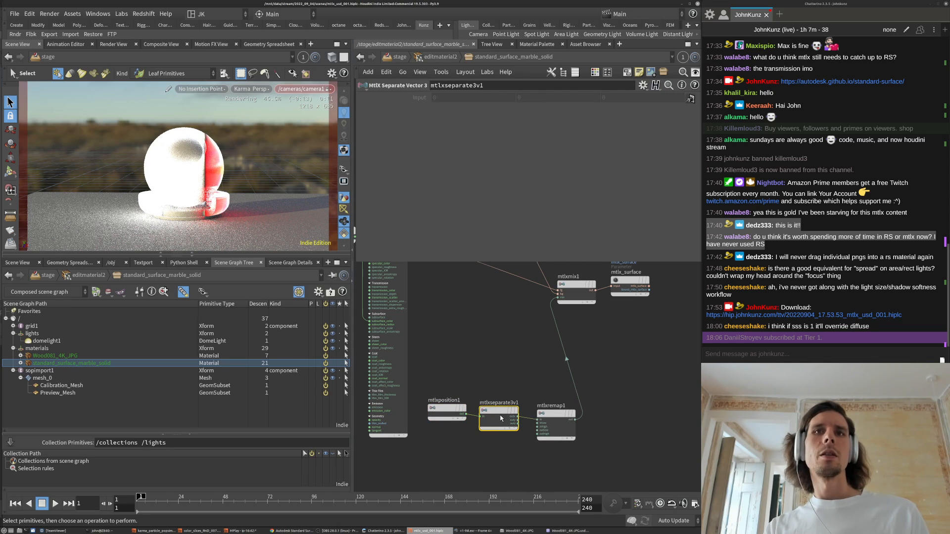
click(559, 419)
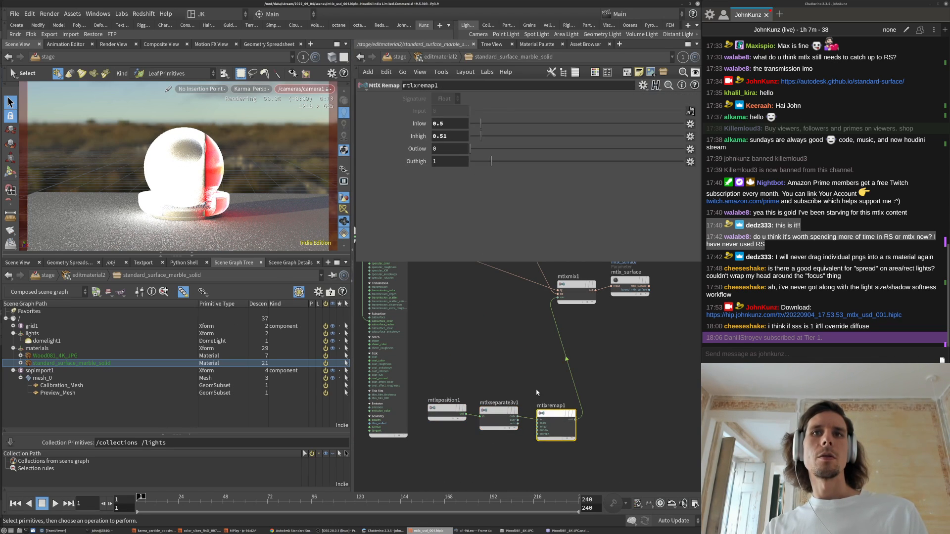
- Try lowering the remap node's Inlow and Inhigh to 0
click(494, 138)
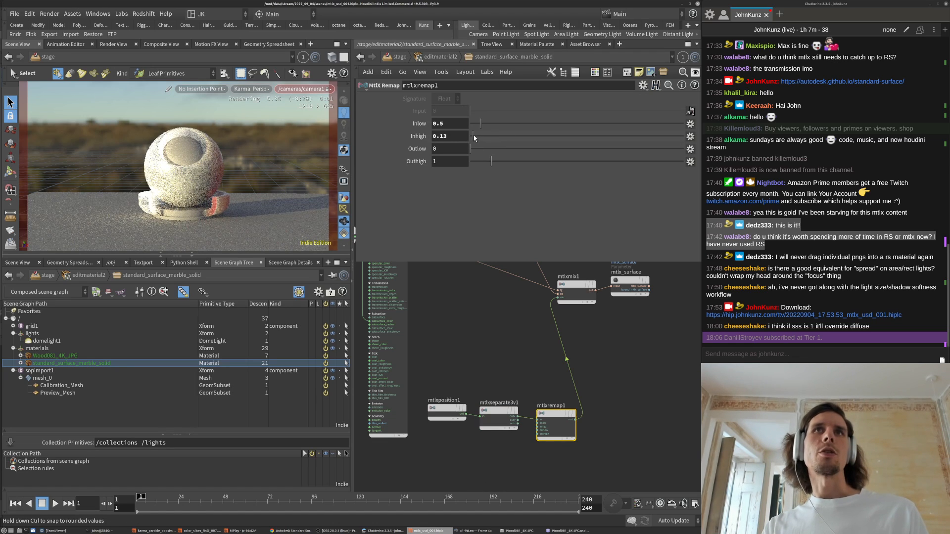
drag(474, 136, 469, 136)
drag(472, 124, 471, 125)
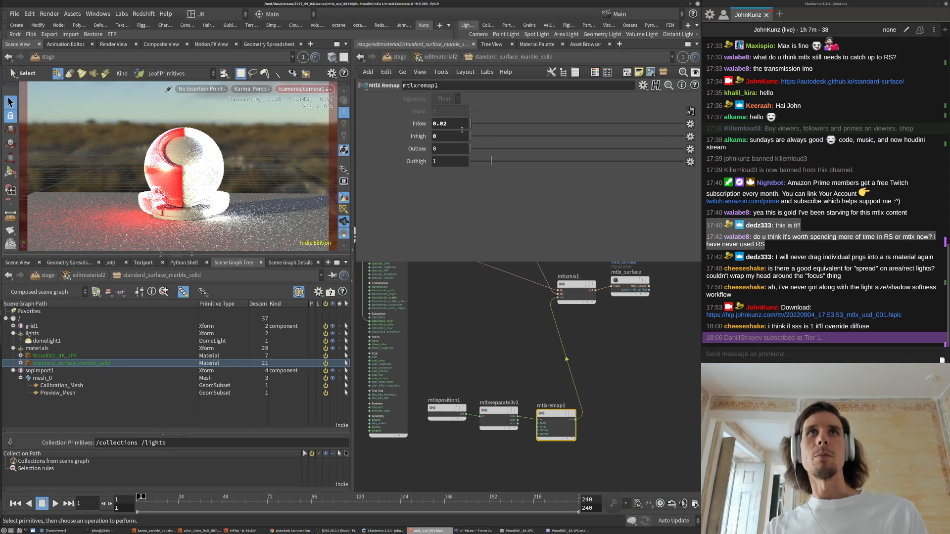
click(495, 340)
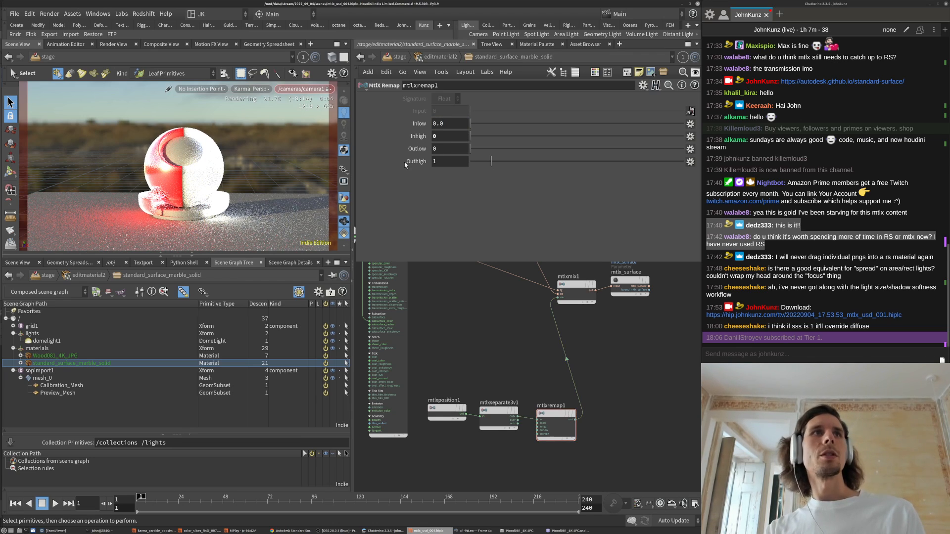
- Try a remap input range with Inlow at -1 and Inhigh at 1
click(453, 128)
text(-)
key(Tab)
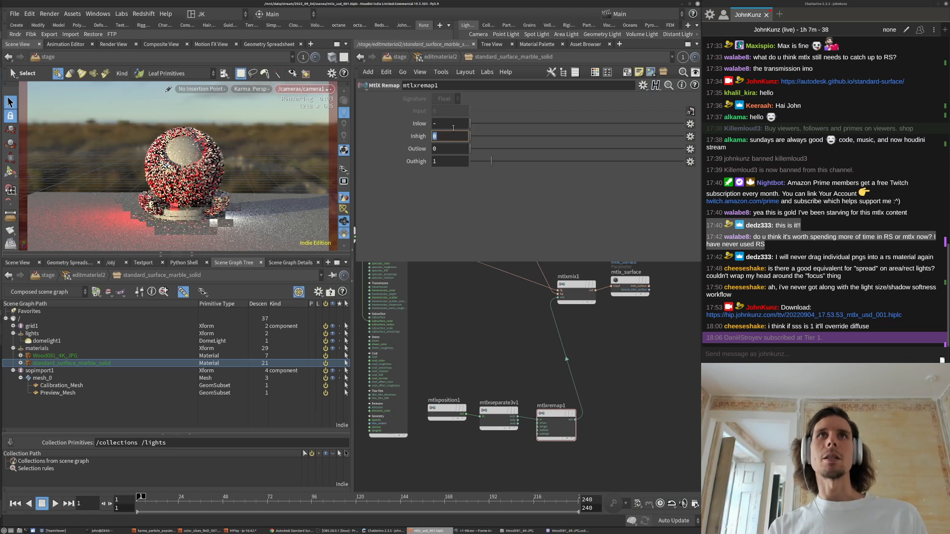
text(1)
key(Tab)
text(1)
key(Return)
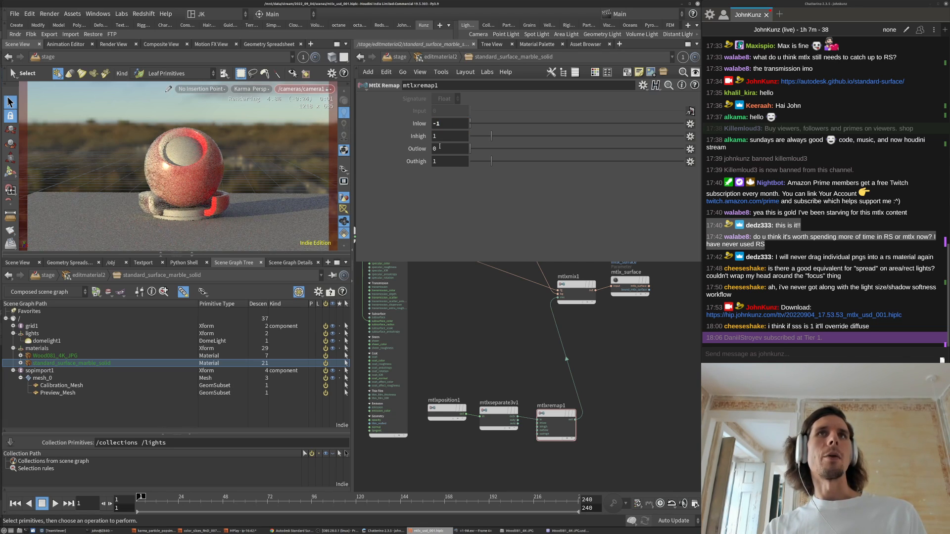
- Set the remap node's Inlow to -0.4 and Inhigh to 0.1, and check the blend around the shaderball
click(461, 122)
text(-.4)
key(Tab)
text(.1)
key(Return)
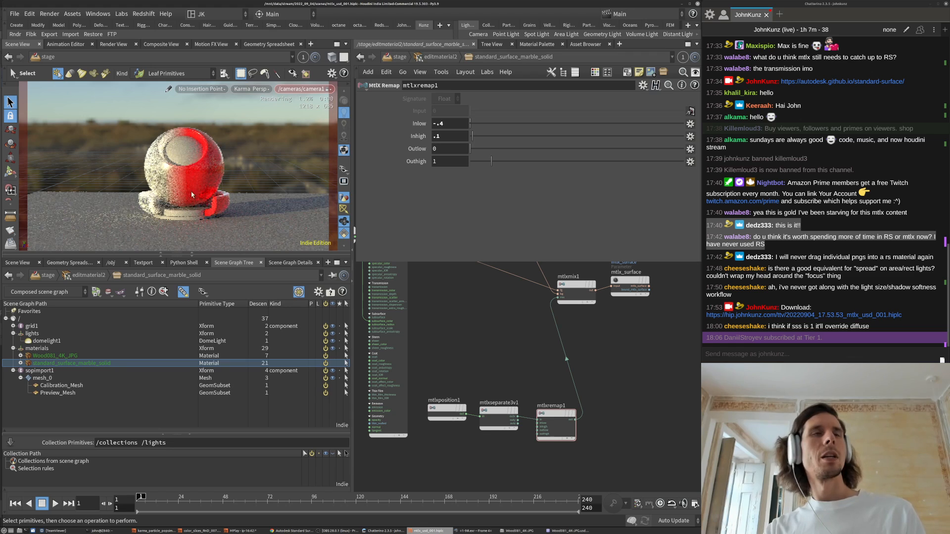
key(Escape)
drag(197, 193, 192, 167)
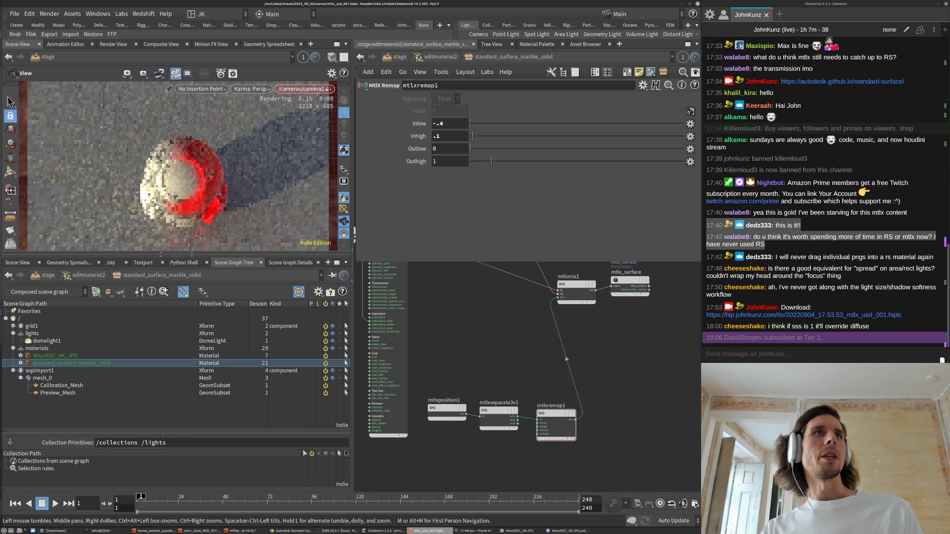
scroll(195, 173, up, 5)
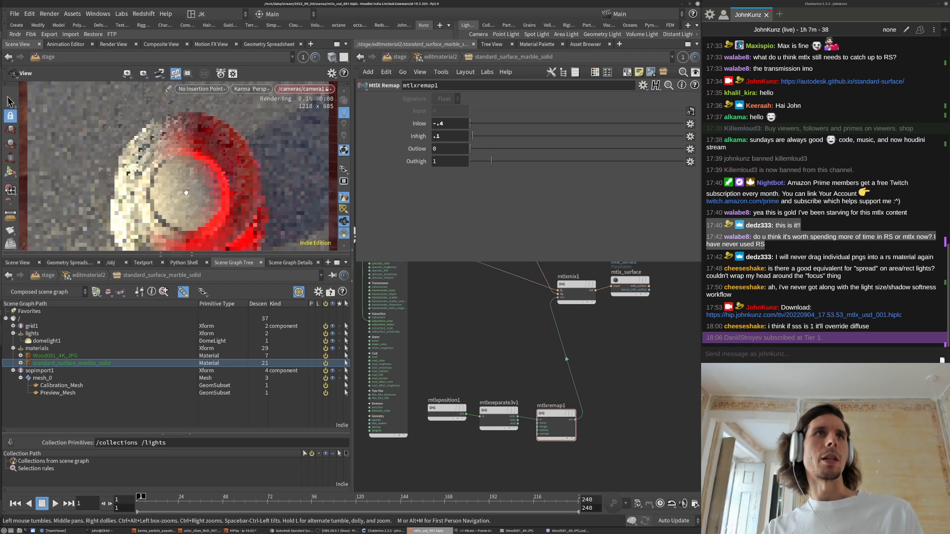
drag(196, 177, 169, 222)
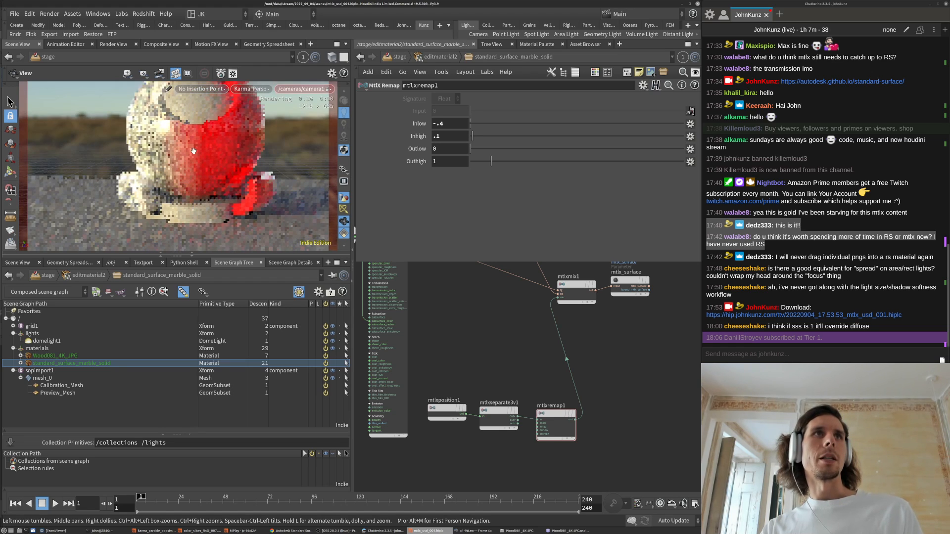
scroll(169, 222, down, 3)
key(s)
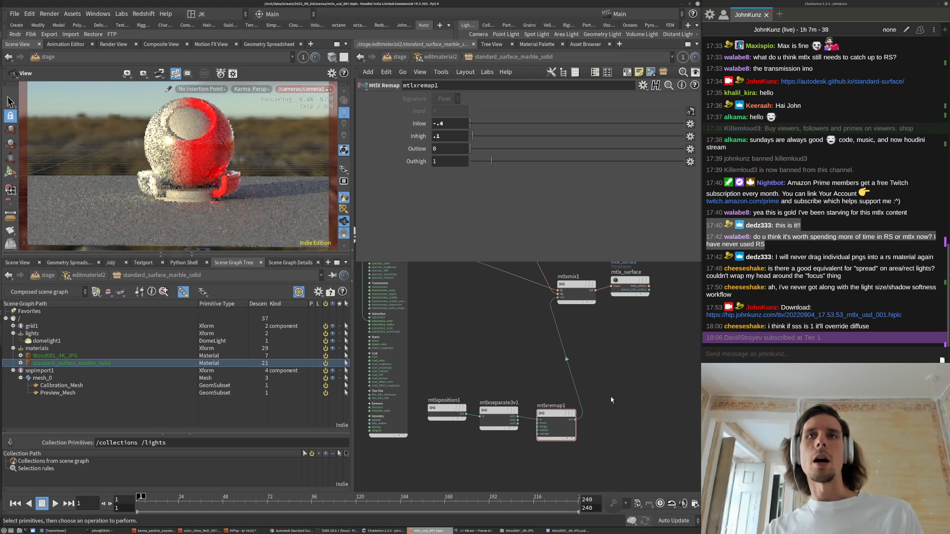
- Set the Base weight of the red mtlxstandard_surface1 shader to 0
middle_drag(553, 375, 568, 449)
scroll(470, 322, down, 3)
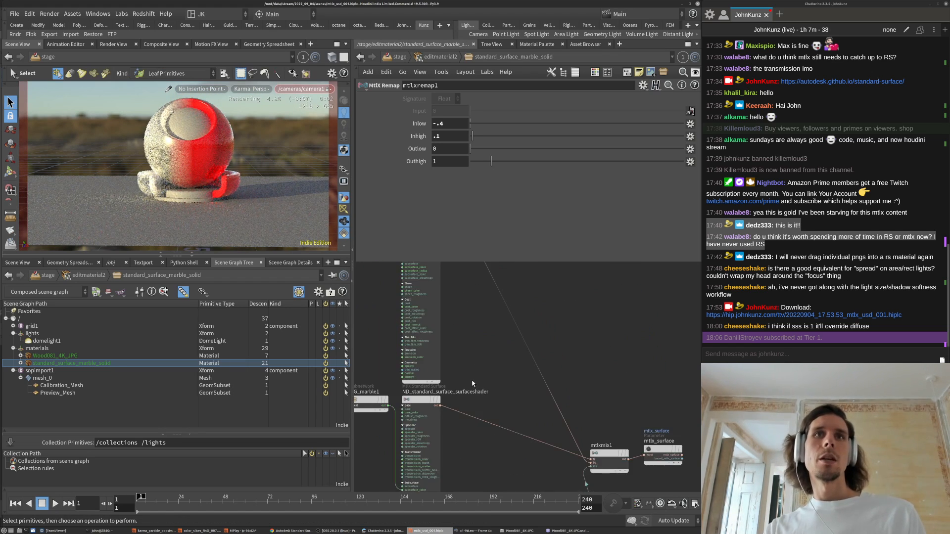
click(437, 321)
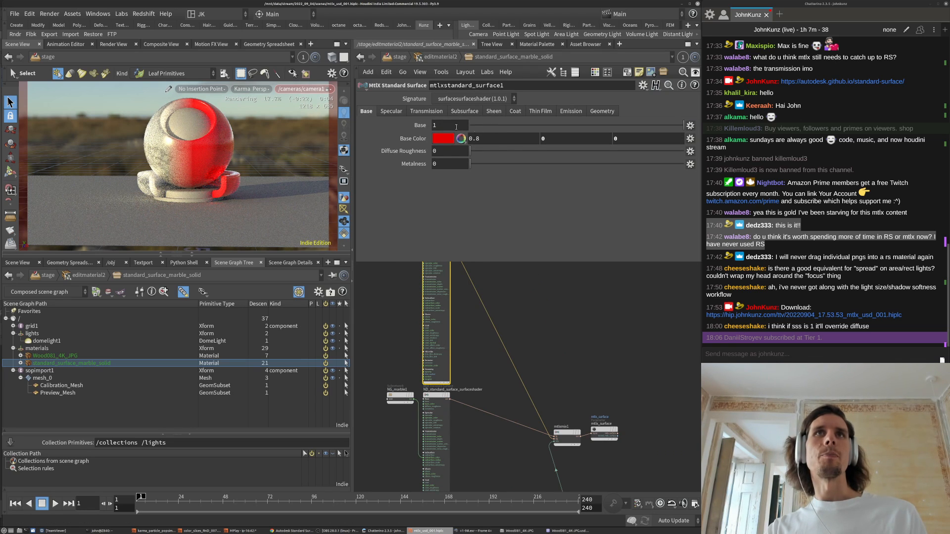
drag(484, 125, 413, 116)
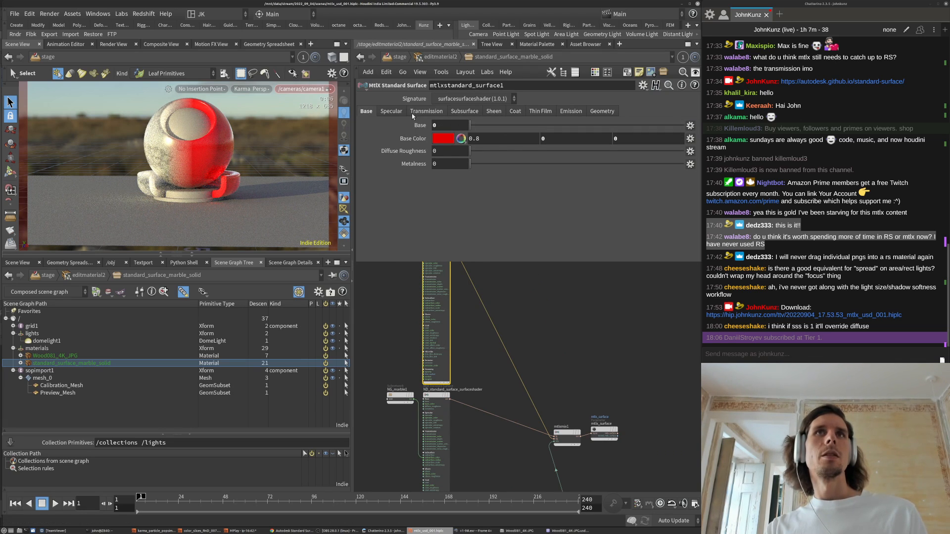
- Give mtlxstandard_surface1 an Index of Refraction of 255 and a Specular Roughness of 0.014, and inspect the reflections
click(400, 112)
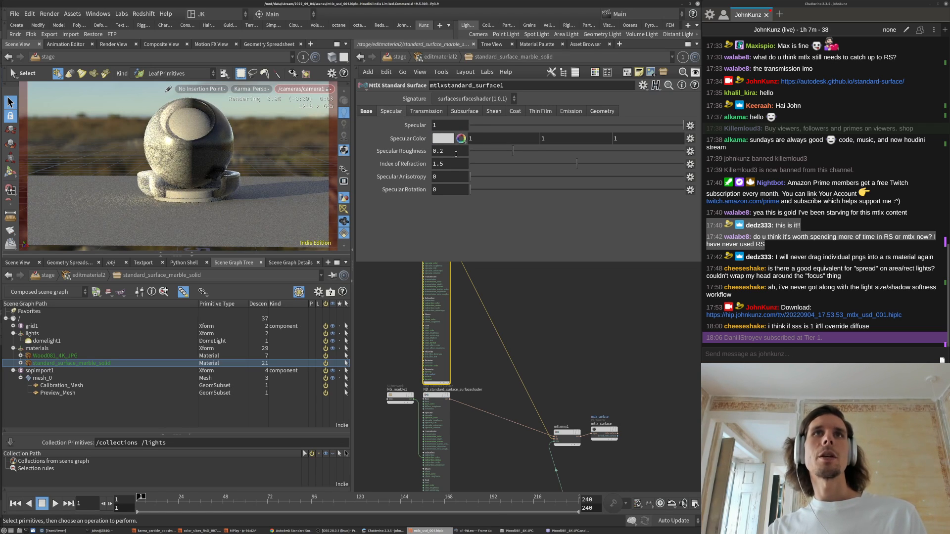
text(255)
key(Return)
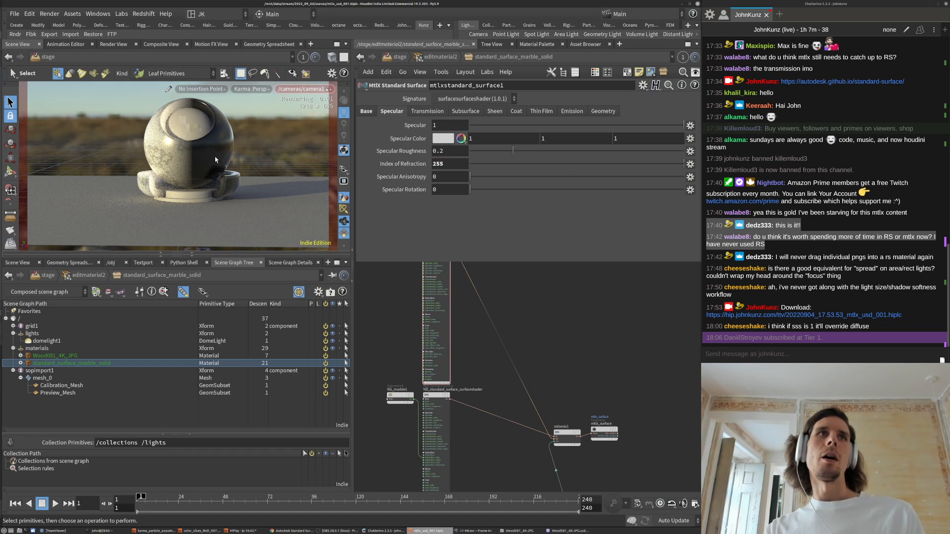
drag(484, 153, 473, 153)
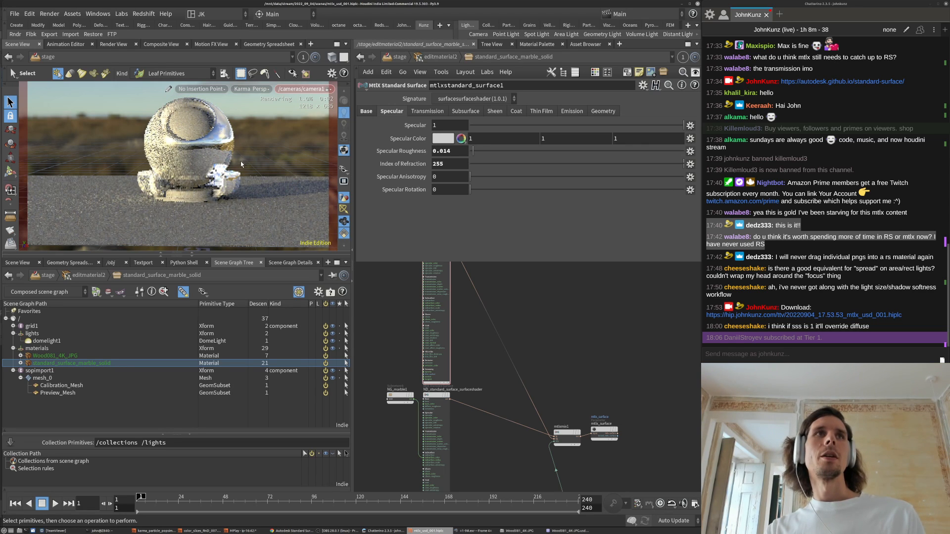
alt+drag(198, 159, 219, 165)
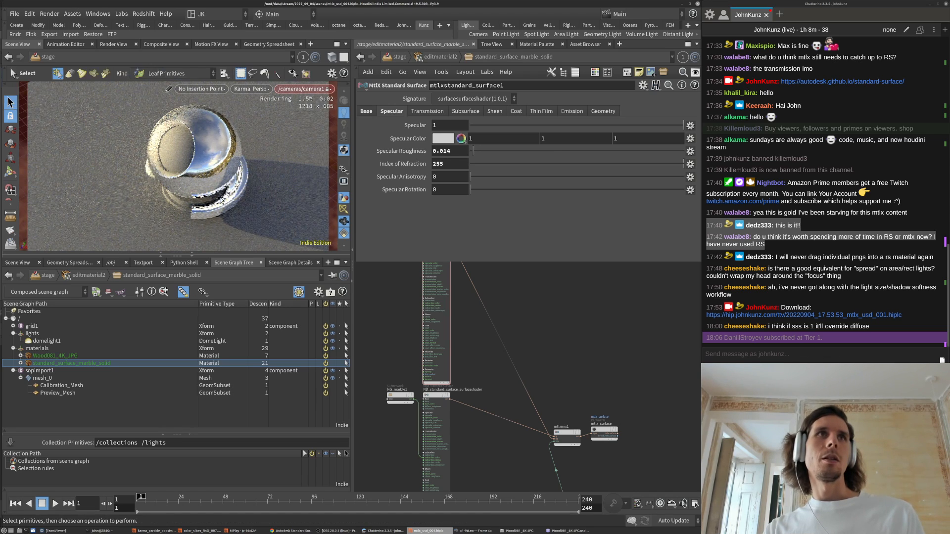
alt+drag(221, 186, 217, 144)
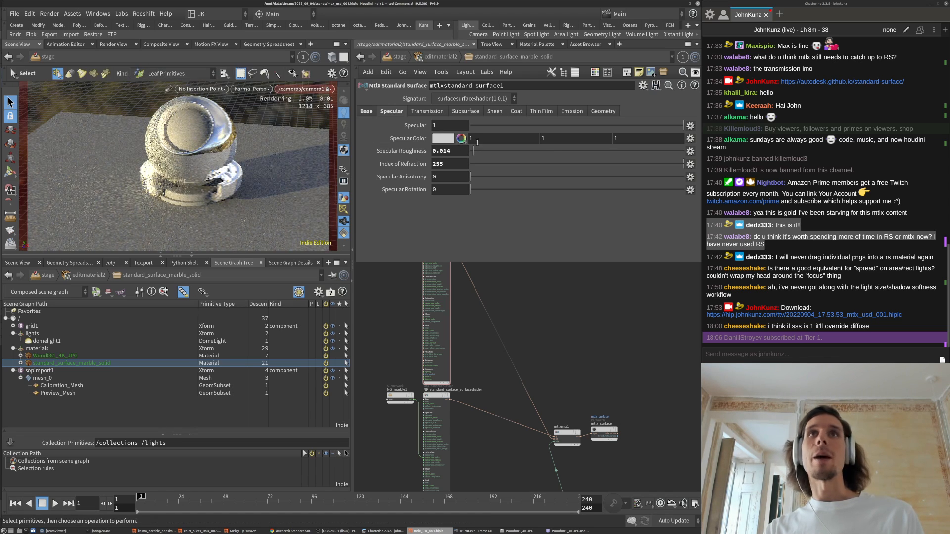
- Change the Specular Color to a warm gold with hue 31 and saturation 0.563, and inspect it on the shaderball
click(442, 142)
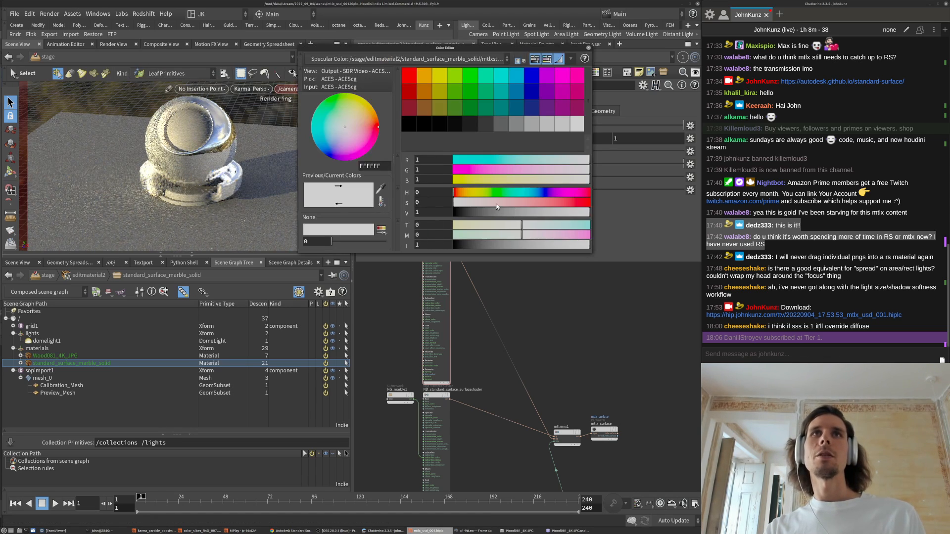
click(465, 192)
click(581, 203)
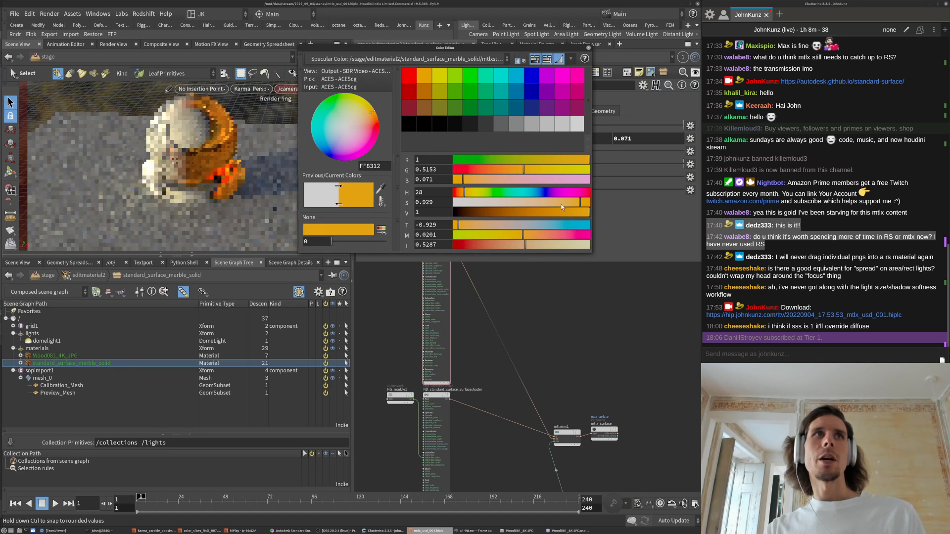
click(471, 192)
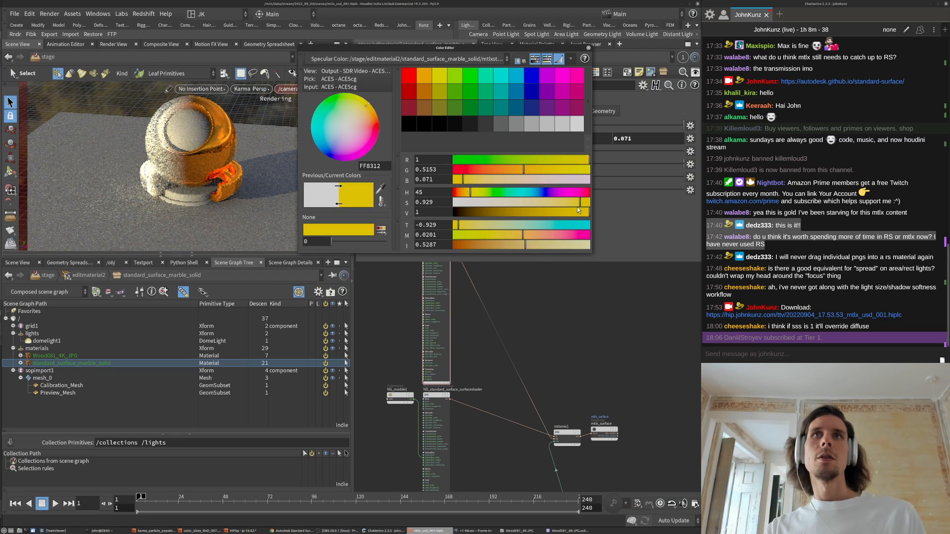
click(562, 202)
click(530, 203)
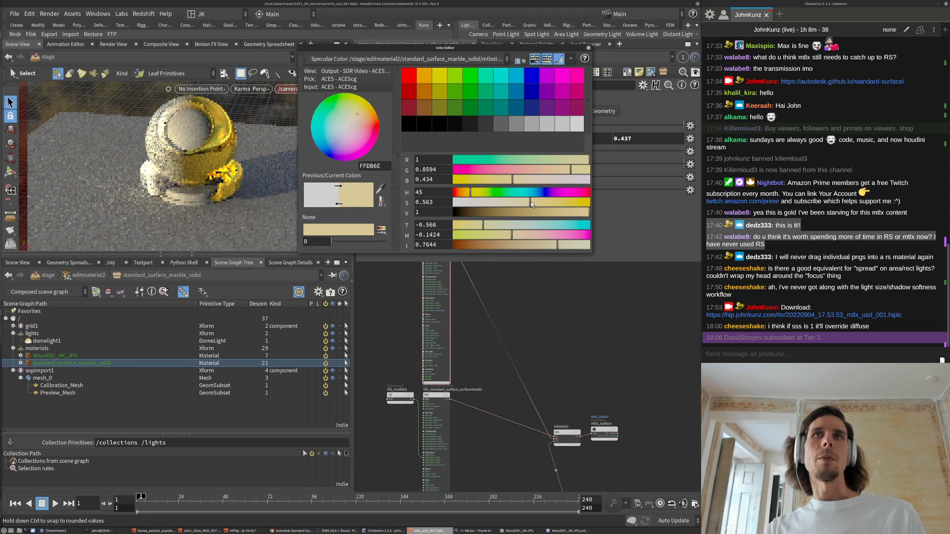
click(465, 192)
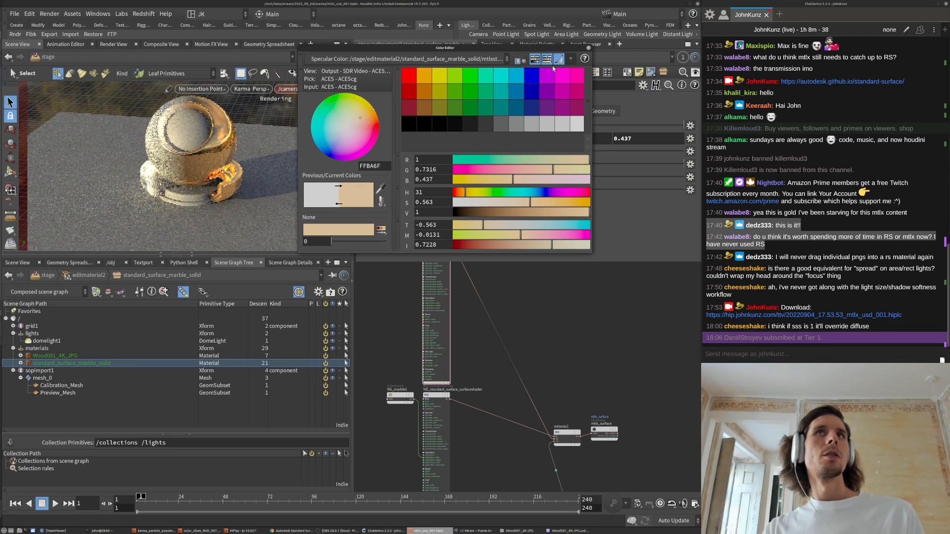
key(Escape)
drag(219, 181, 204, 170)
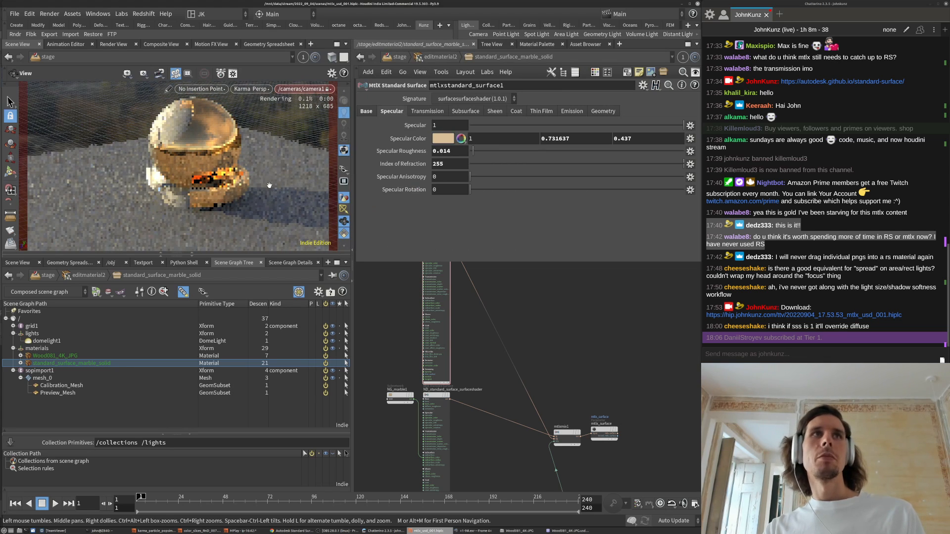
key(s)
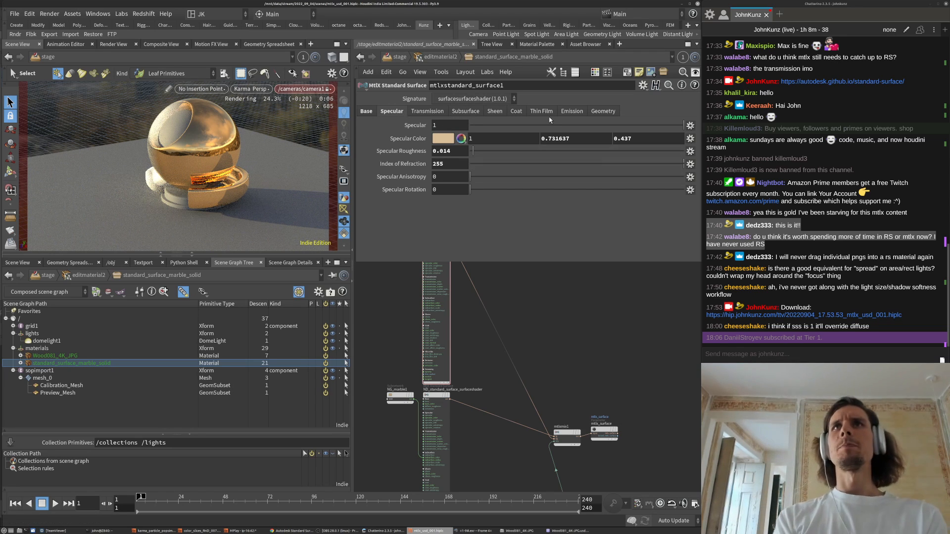
click(592, 110)
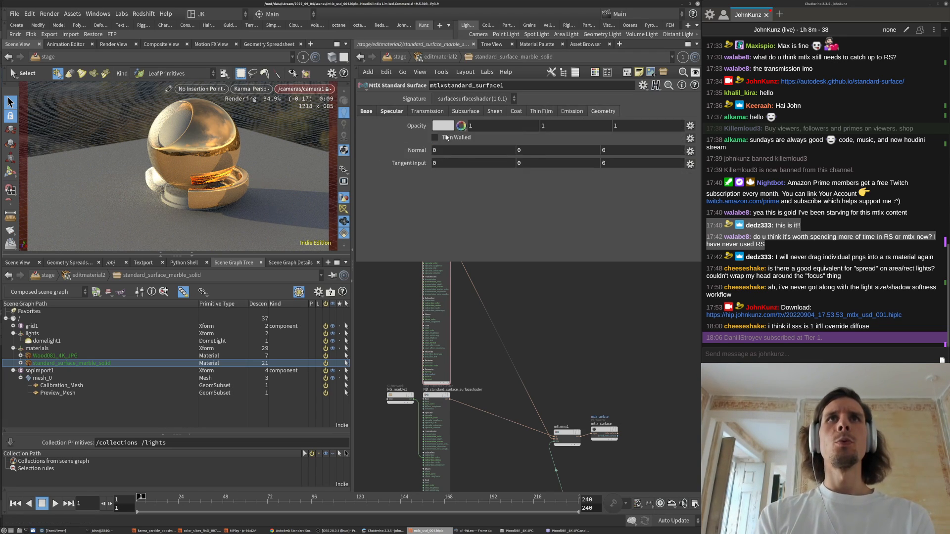
click(392, 112)
click(365, 112)
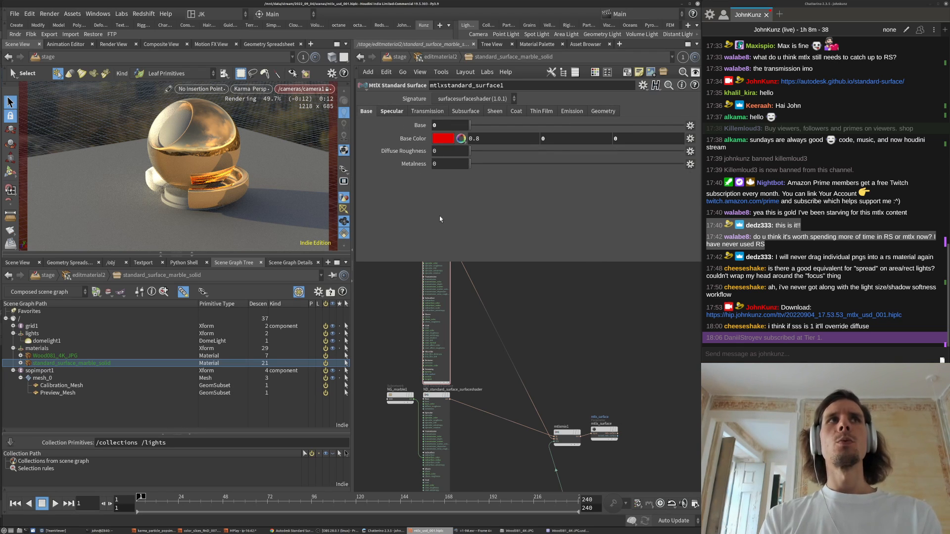
key(Escape)
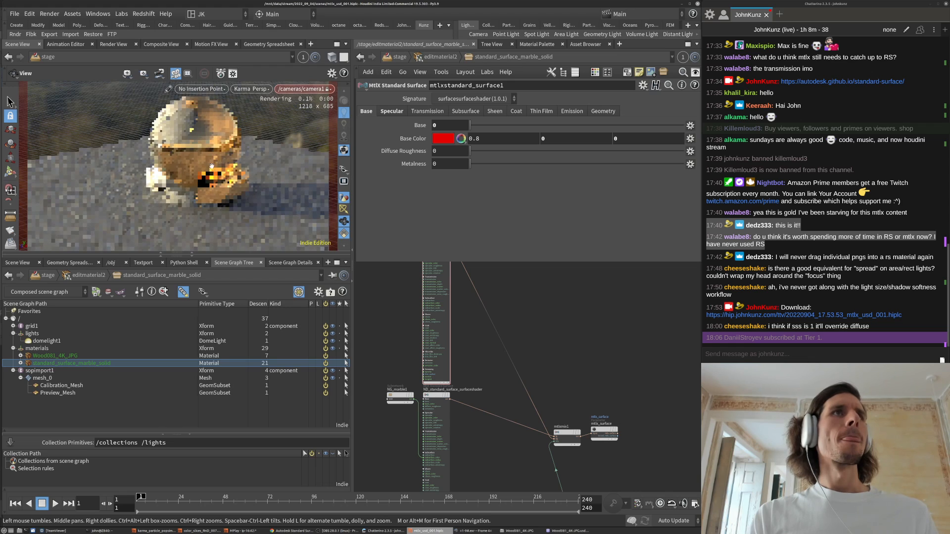
key(s)
- Add a MtlX Fractal3D noise node in the empty network area below the connections running into mtlxmix1
scroll(542, 331, down, 5)
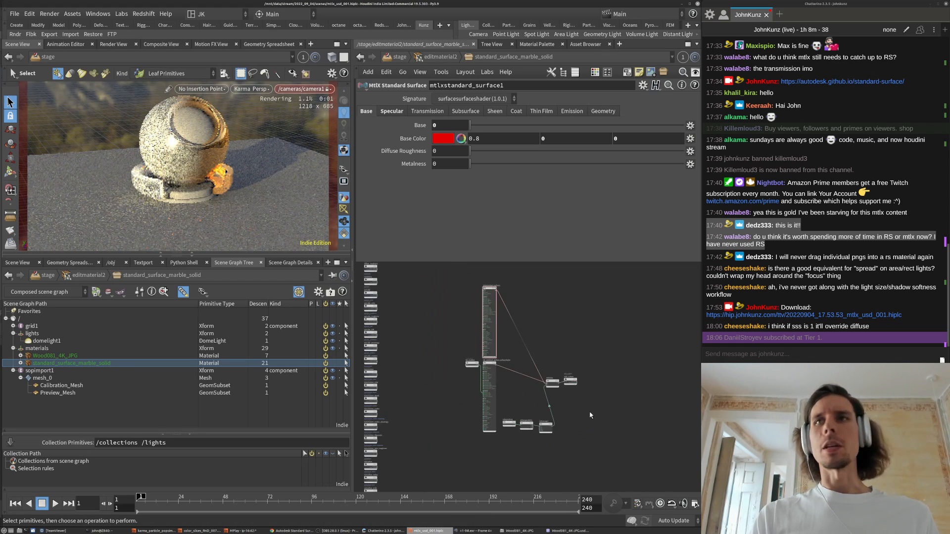
scroll(535, 396, up, 8)
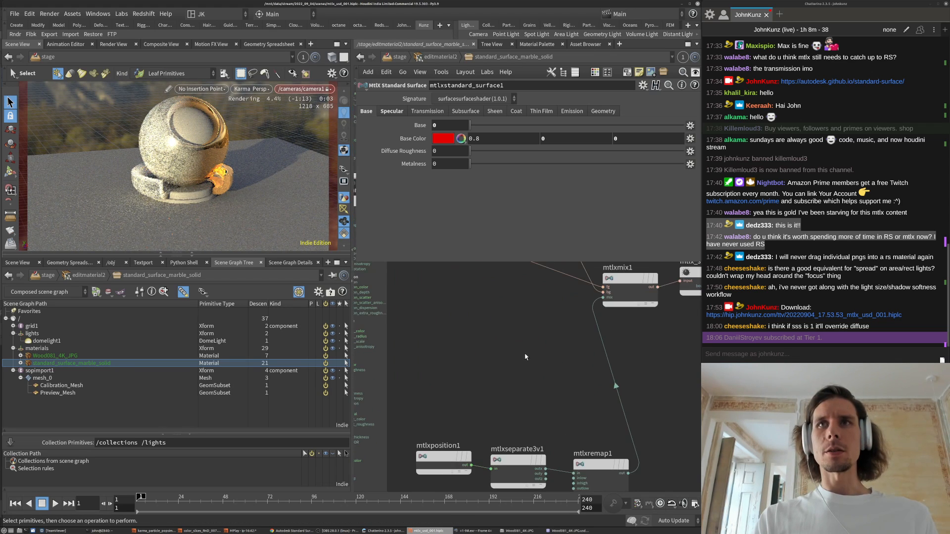
key(Tab)
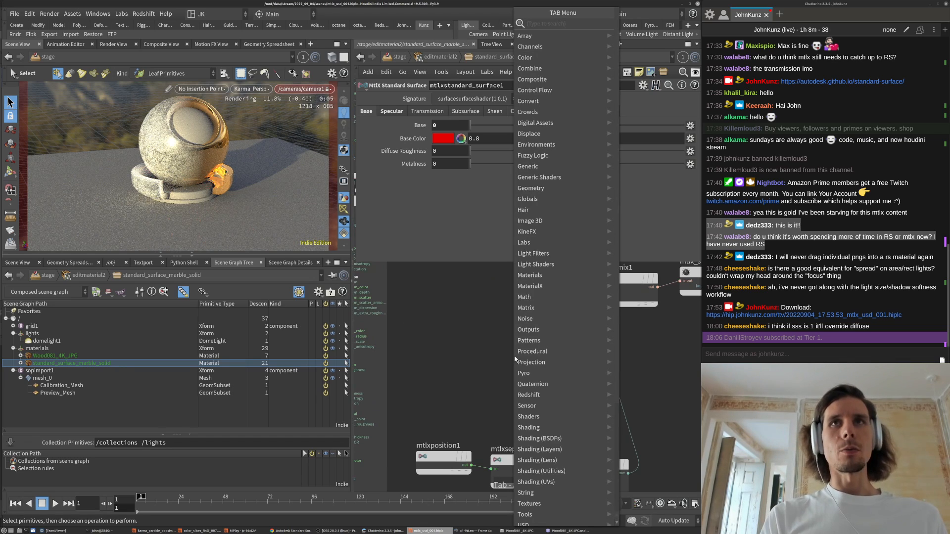
mouse_move(550, 296)
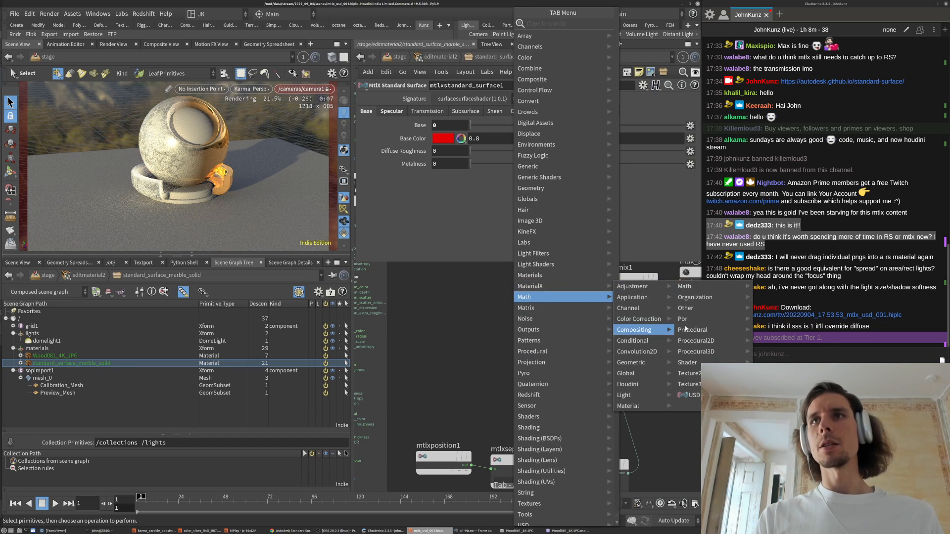
mouse_move(688, 328)
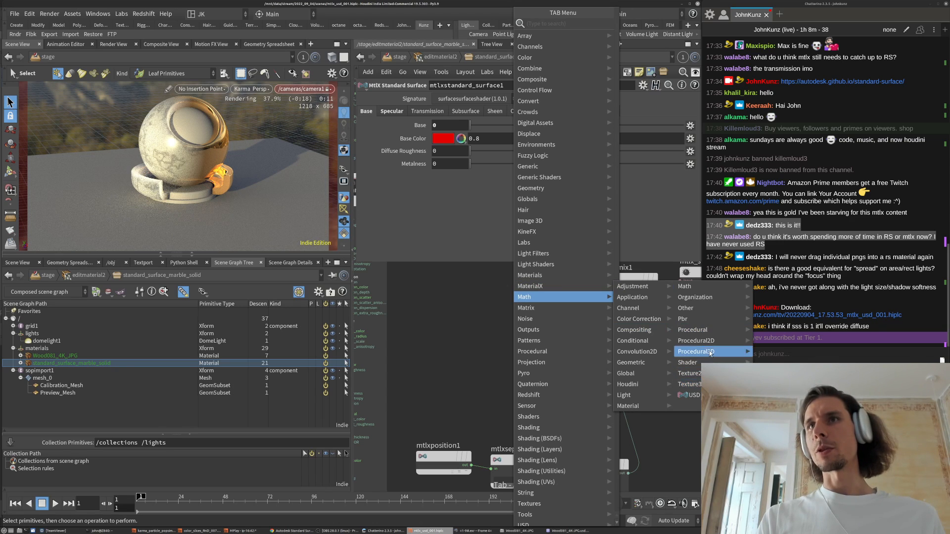
mouse_move(710, 354)
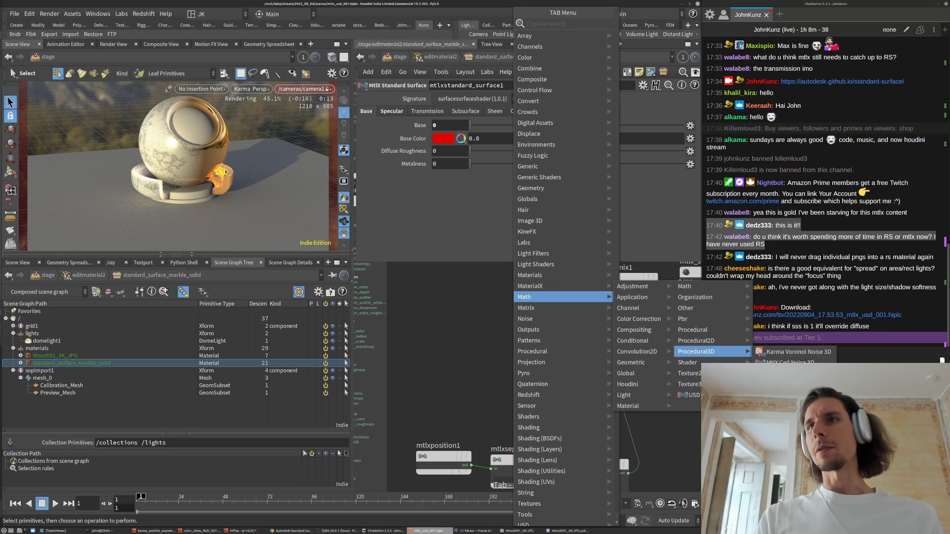
click(791, 374)
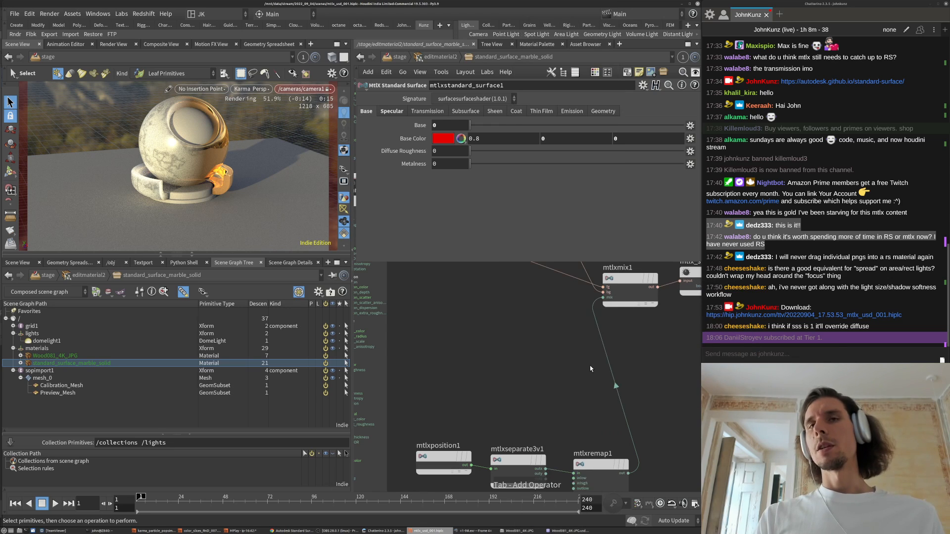
click(500, 340)
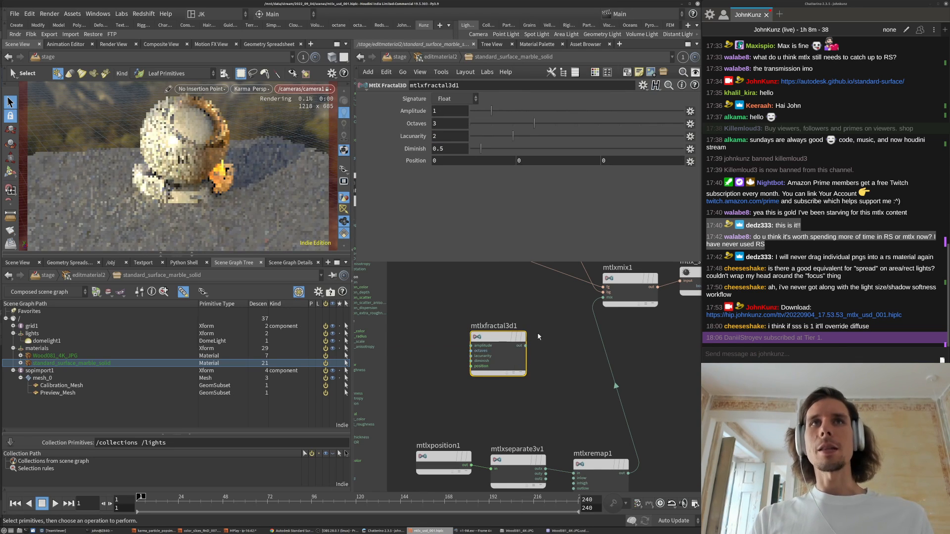
- Connect the fractal noise output to the mix input of mtlxmix1 and inspect the pattern up close on the shaderball
middle_drag(541, 365, 506, 395)
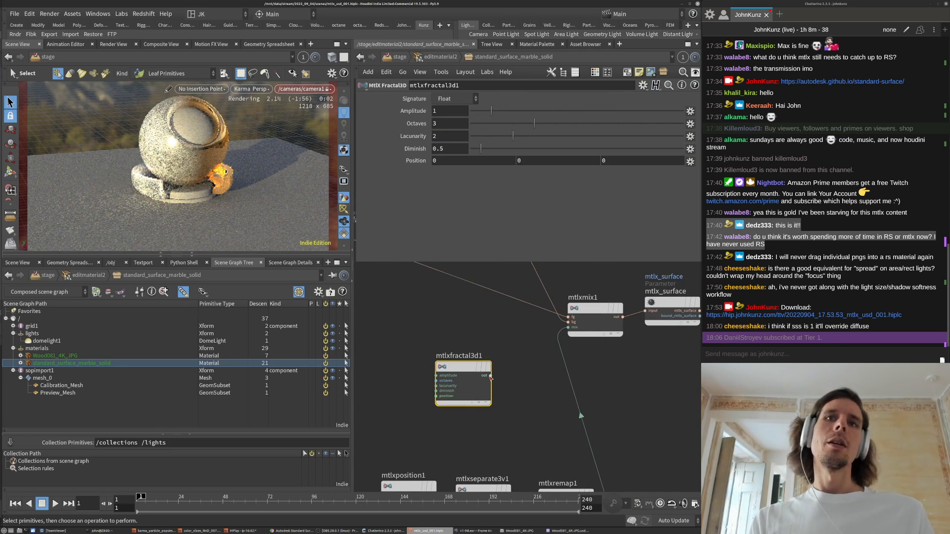
drag(491, 377, 568, 327)
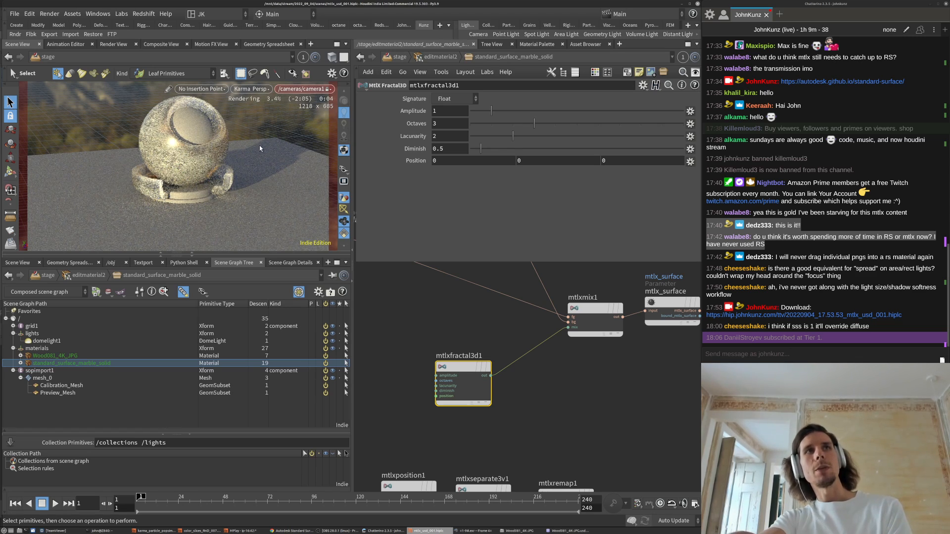
key(Escape)
mouse_move(259, 145)
mouse_down()
mouse_move(175, 142)
mouse_move(183, 160)
mouse_move(254, 139)
mouse_up()
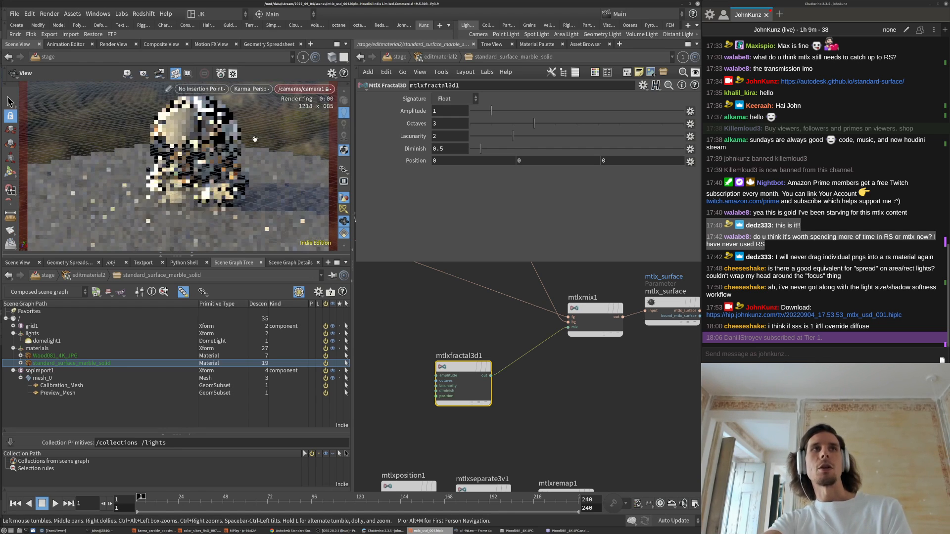
key(s)
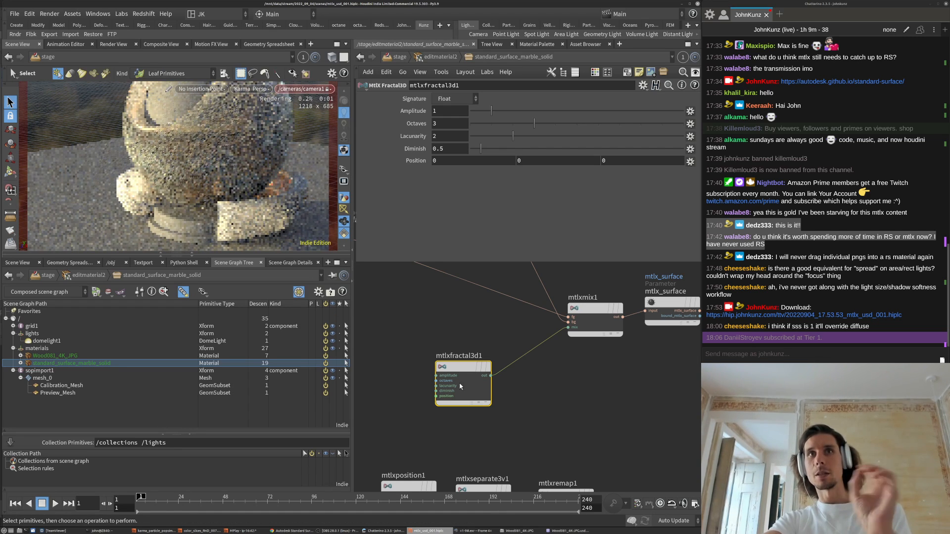
- Insert mtlxremap1 into the connection between mtlxfractal3d1 and mtlxmix1
scroll(589, 383, down, 2)
scroll(518, 361, down, 2)
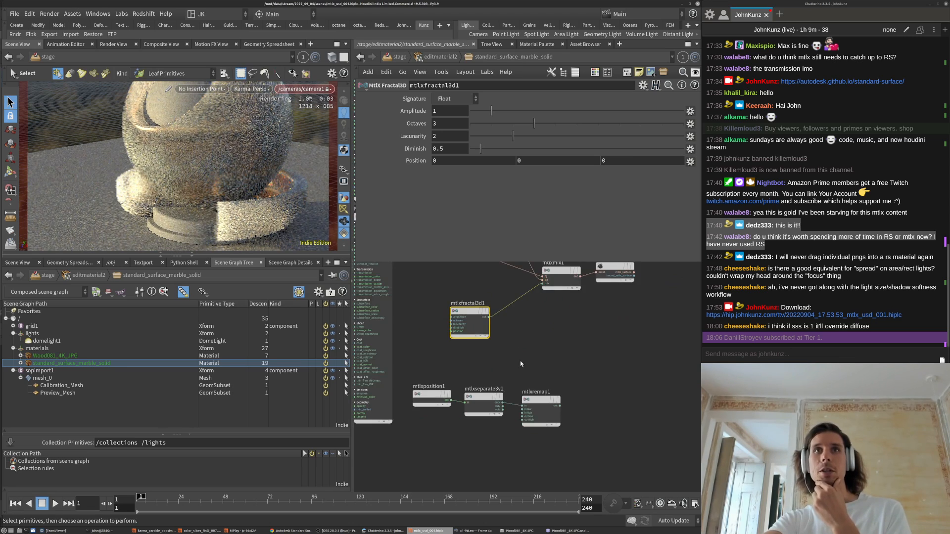
middle_drag(520, 364, 530, 391)
drag(549, 426, 524, 335)
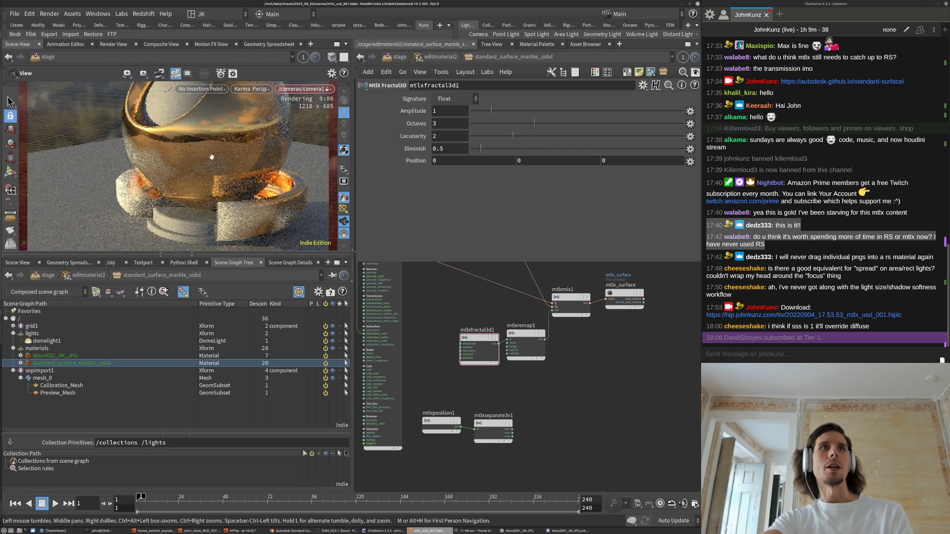
- Set the remap node's Inlow to 0.23 and Inhigh to 0.29, and inspect the noise blend around the shaderball
click(526, 334)
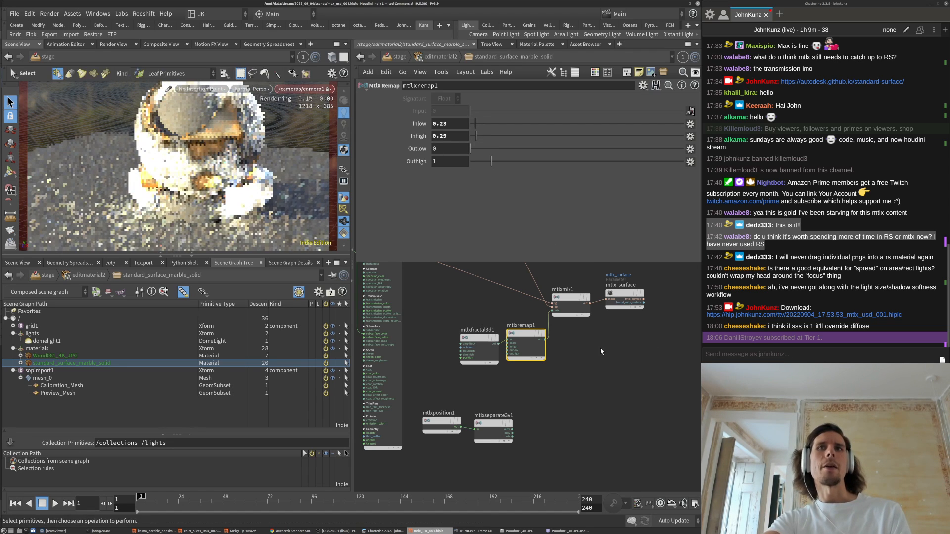
key(Escape)
scroll(243, 160, up, 3)
key(s)
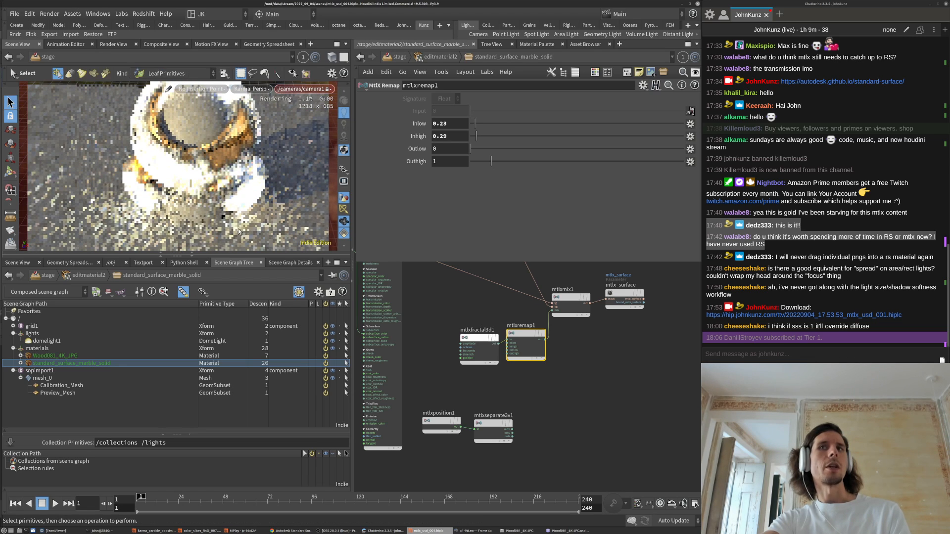
alt+drag(213, 209, 170, 159)
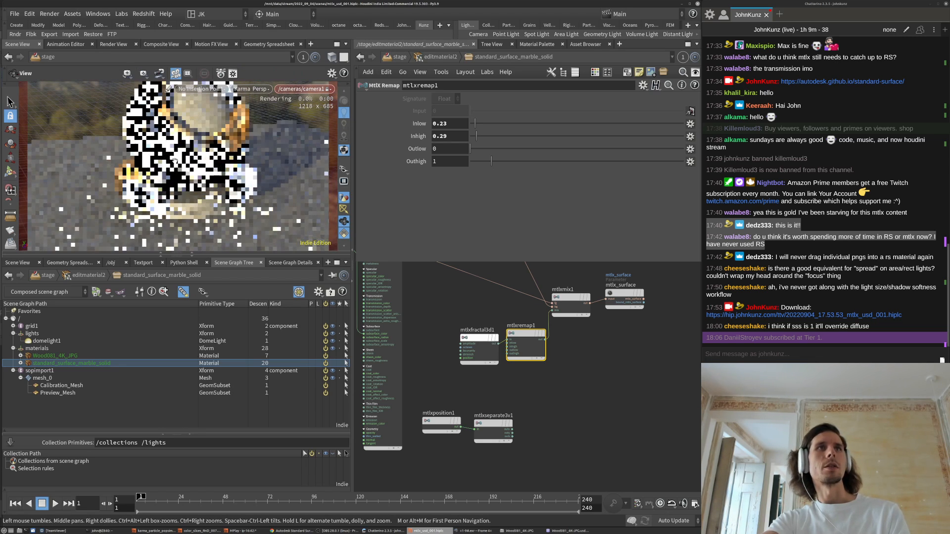
- Check the mtlxmix1 parameters and line up the fractal noise and remap nodes side by side in the network
scroll(530, 440, down, 4)
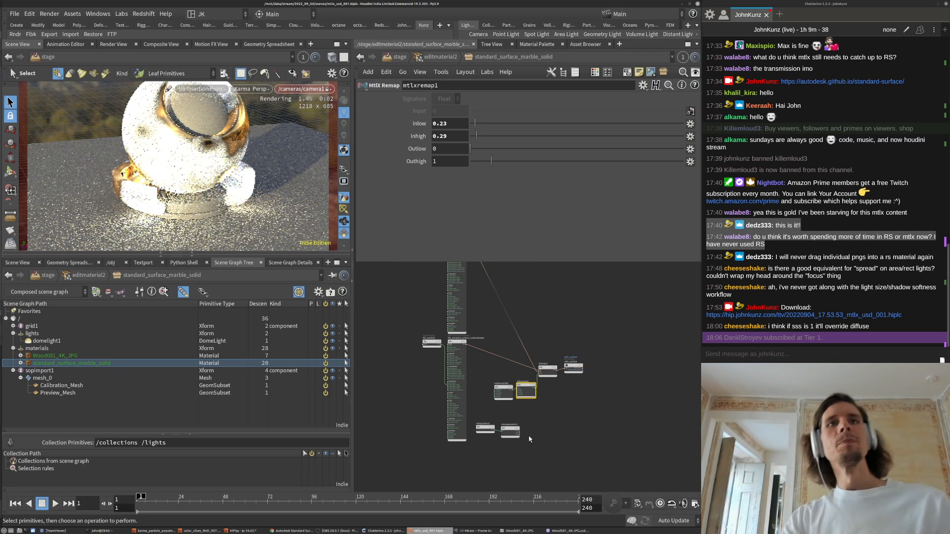
scroll(483, 390, up, 2)
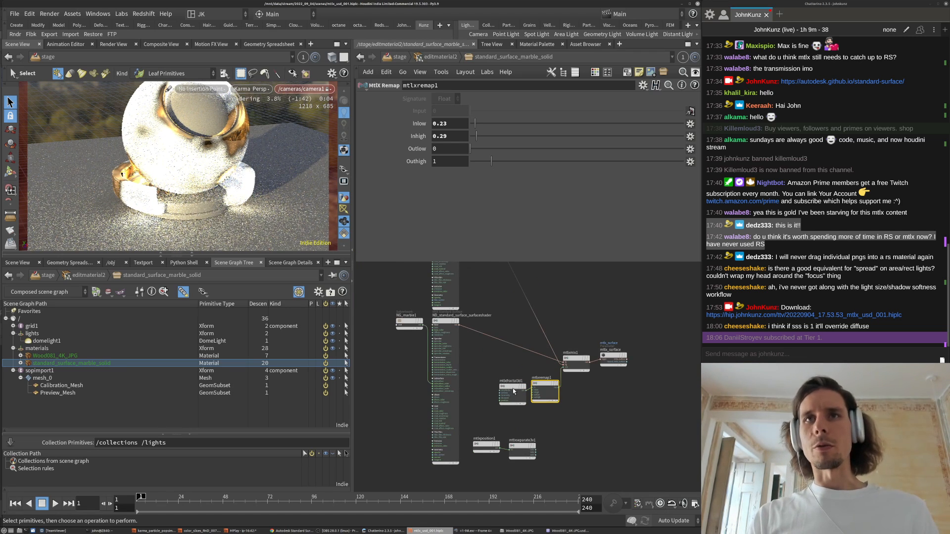
drag(513, 390, 505, 387)
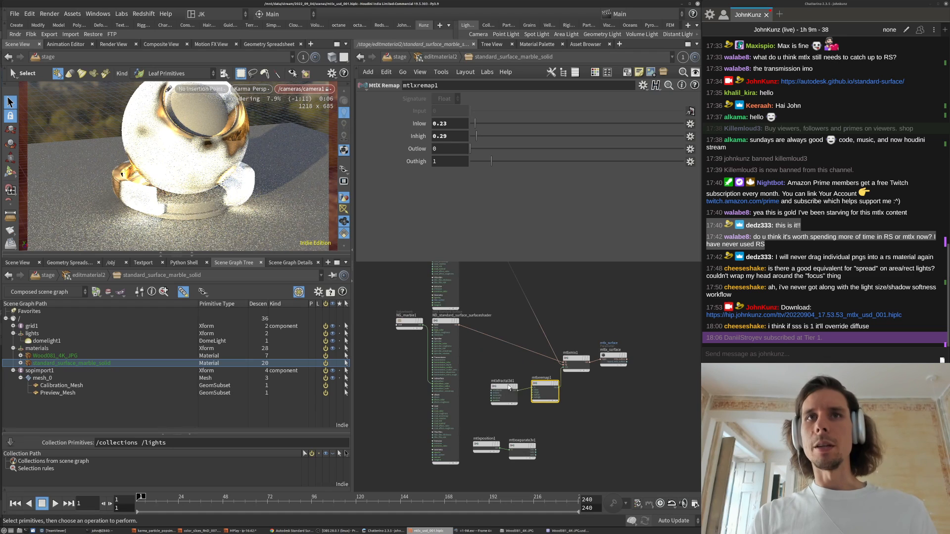
scroll(508, 386, down, 2)
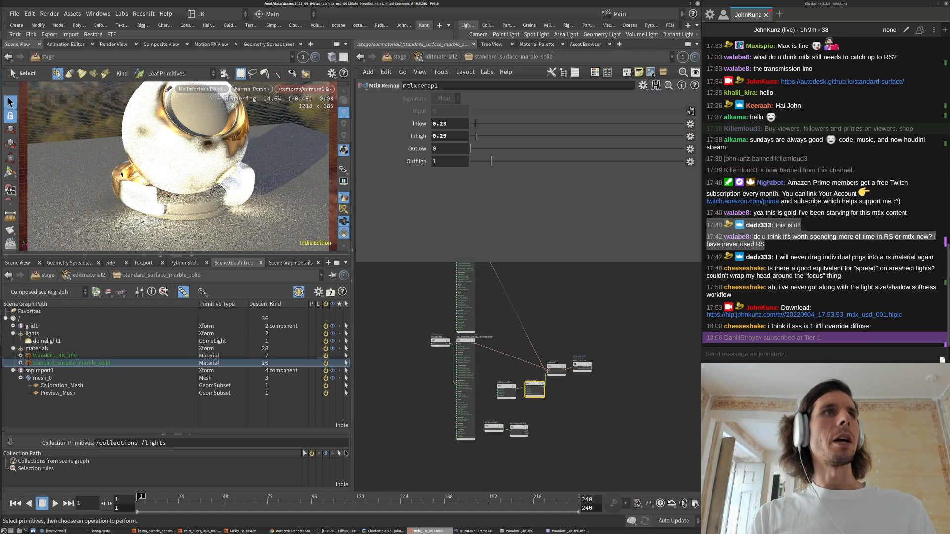
scroll(547, 405, up, 3)
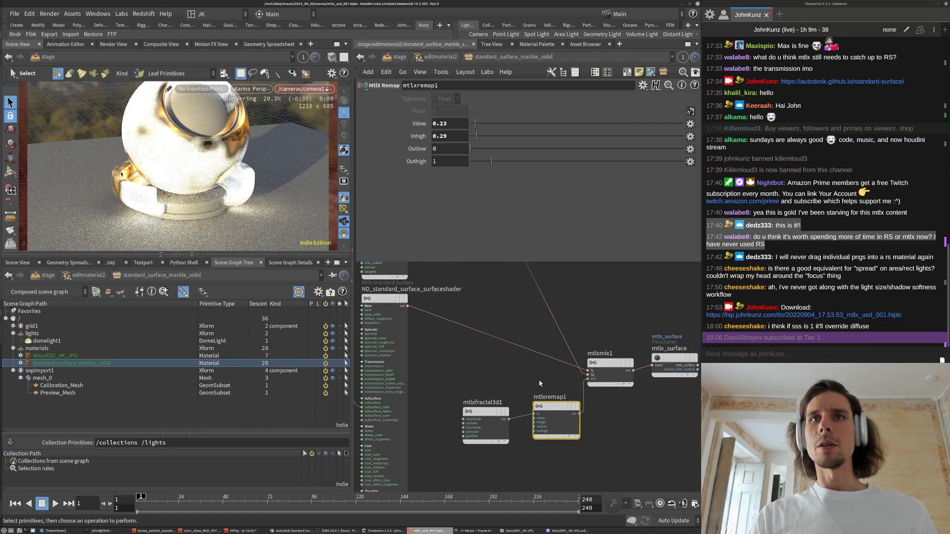
click(619, 363)
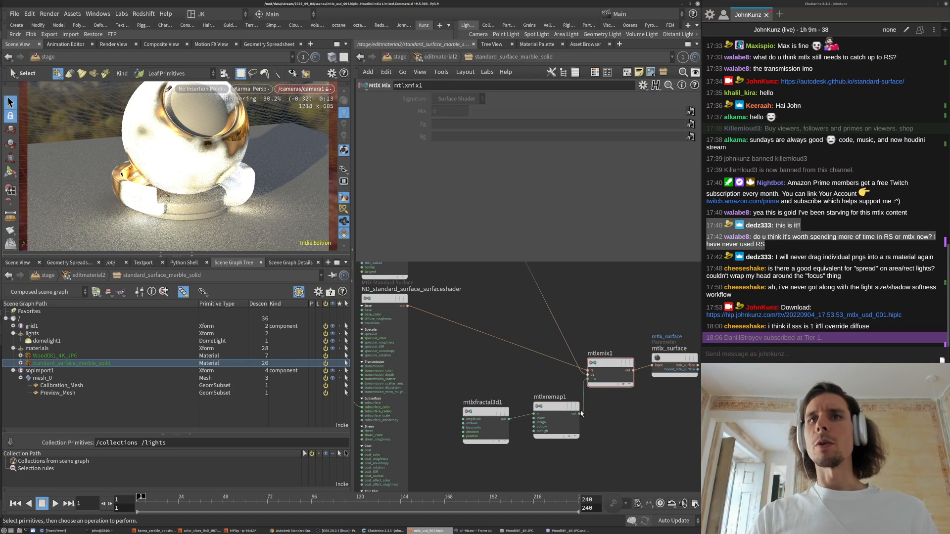
drag(555, 405, 549, 410)
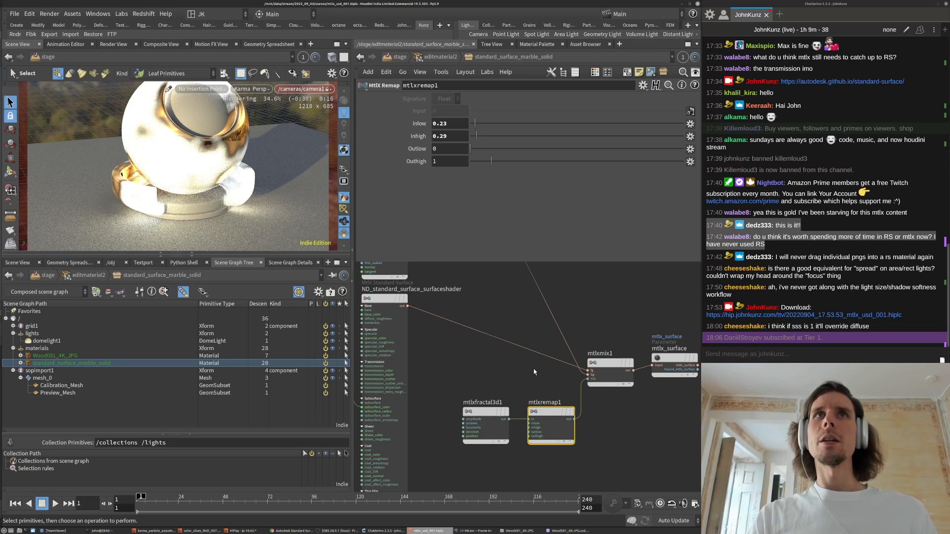
- Add a MtlX Clamp node and insert it between mtlxremap1 and mtlxmix1, placed beside the remap node
key(Tab)
text(c)
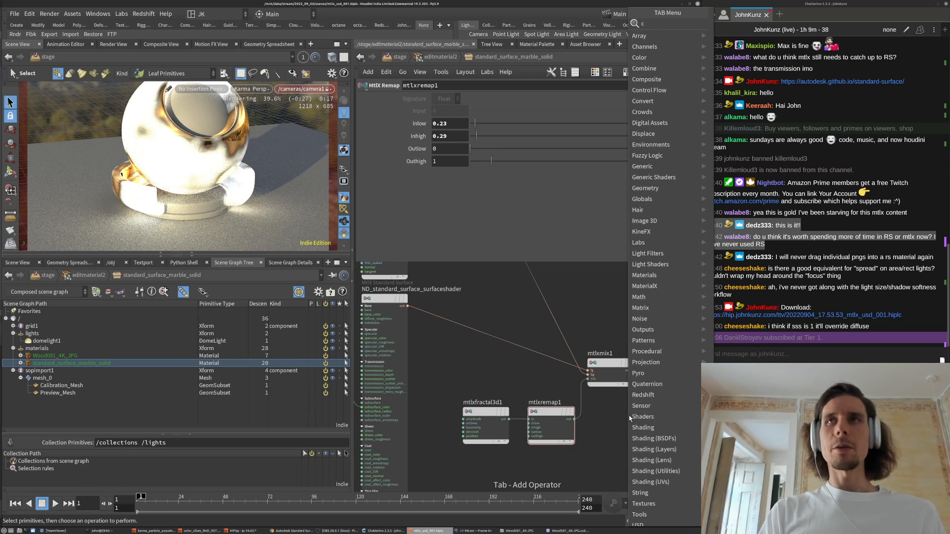
text(lamp)
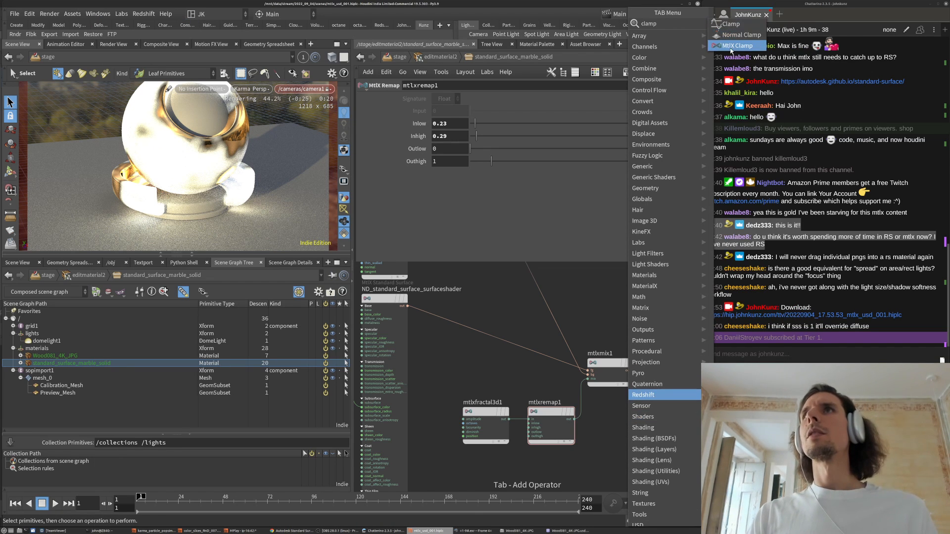
click(732, 46)
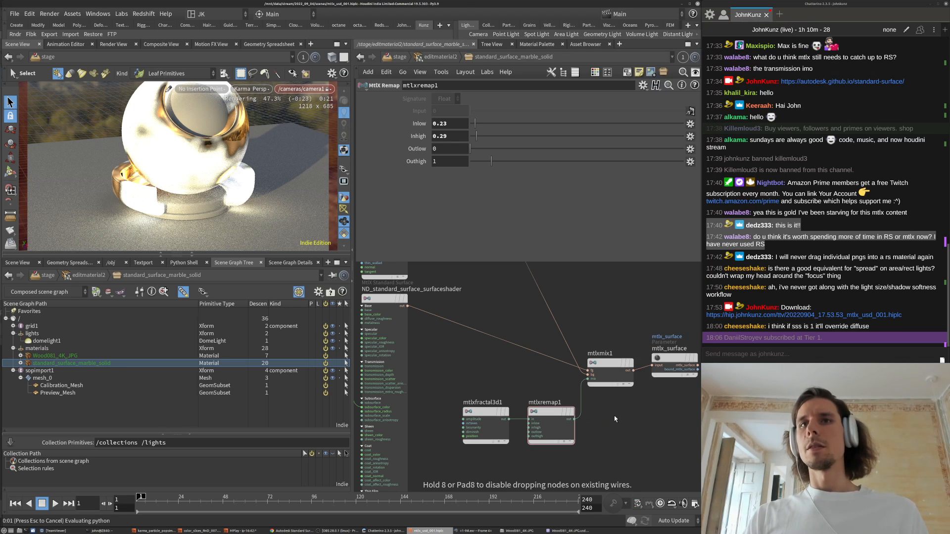
click(614, 412)
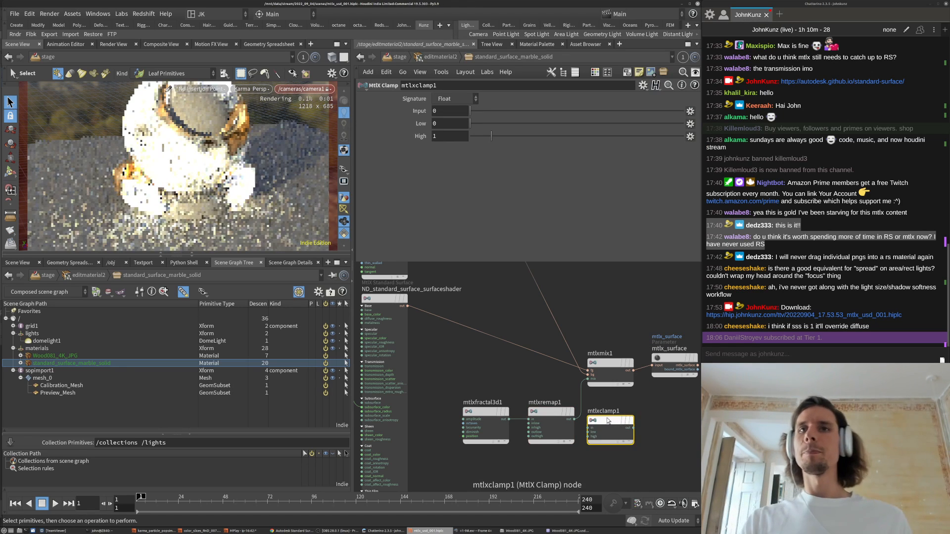
drag(606, 412, 585, 405)
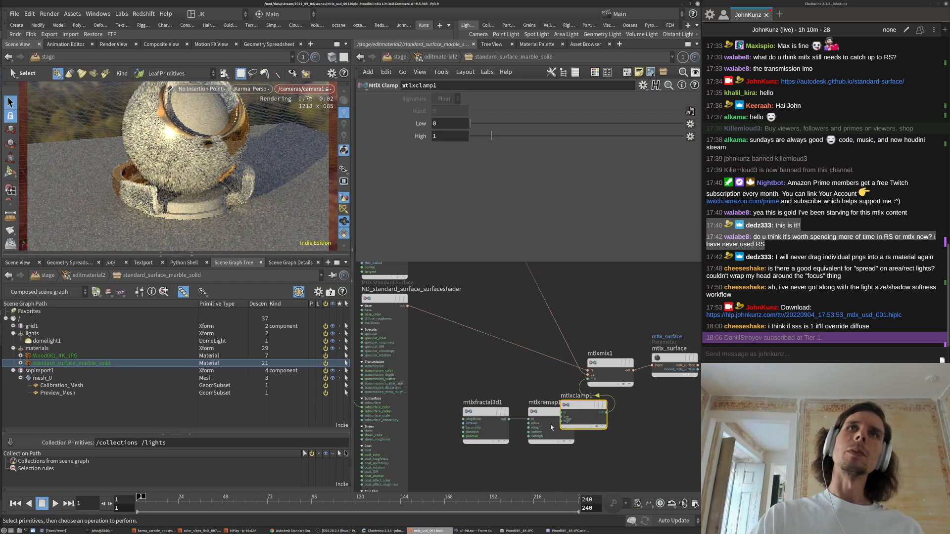
drag(594, 404, 628, 415)
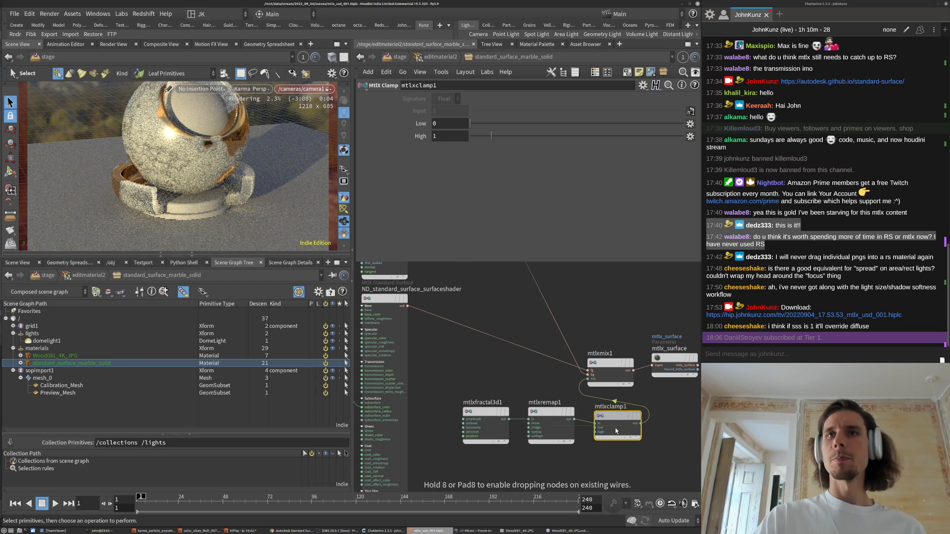
- Set the Octaves of the mtlxfractal3d1 noise to 6
click(543, 413)
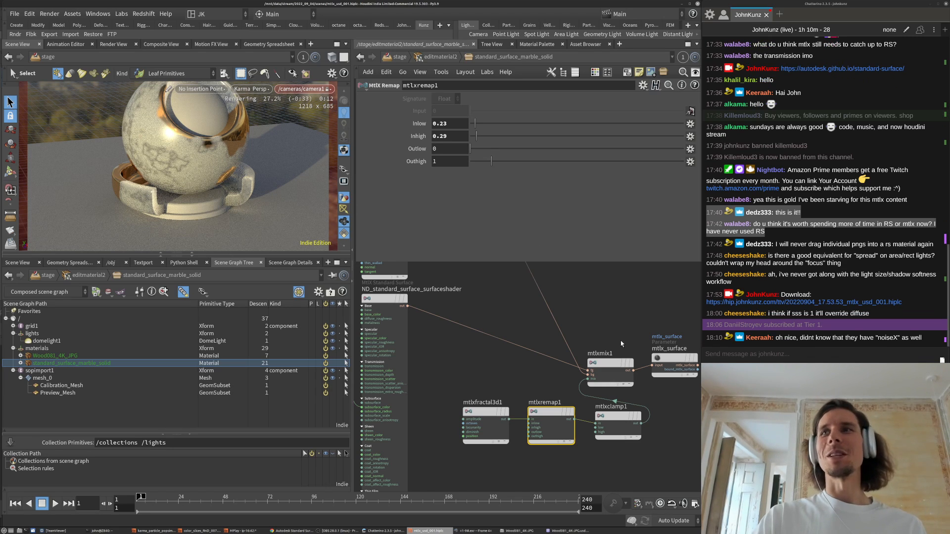
click(484, 412)
middle_drag(495, 446, 497, 410)
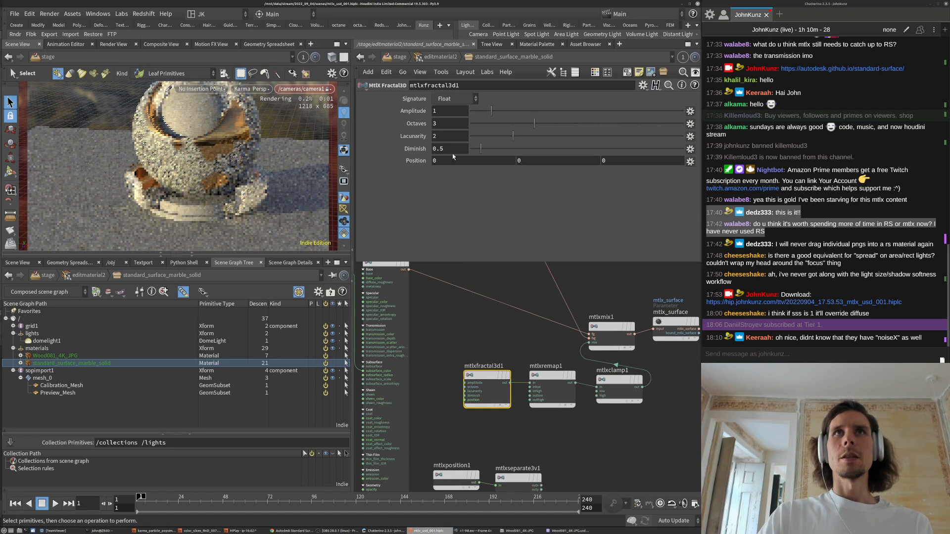
click(448, 123)
text(6)
key(Return)
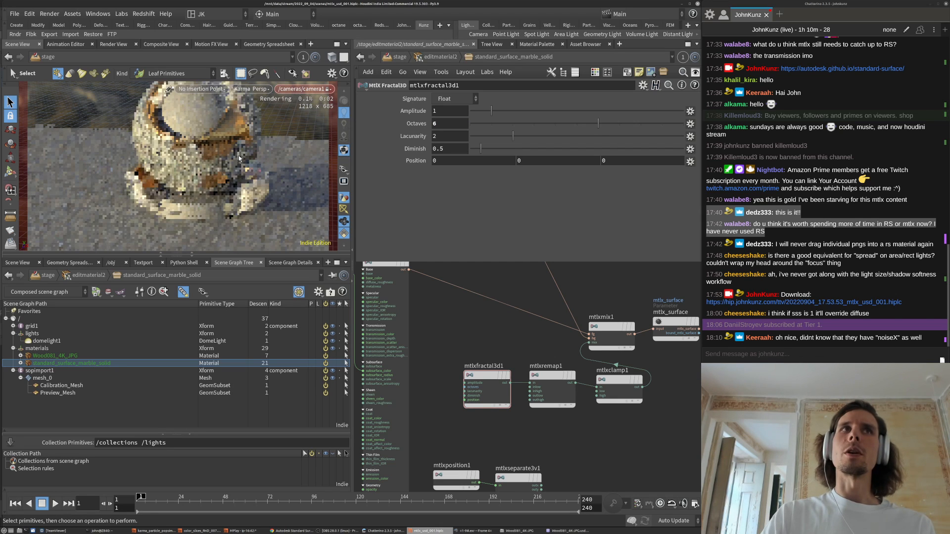
- Inspect the finer noise on the shaderball and set the Diminish of mtlxfractal3d1 to 0.85
key(Escape)
drag(236, 165, 218, 162)
key(s)
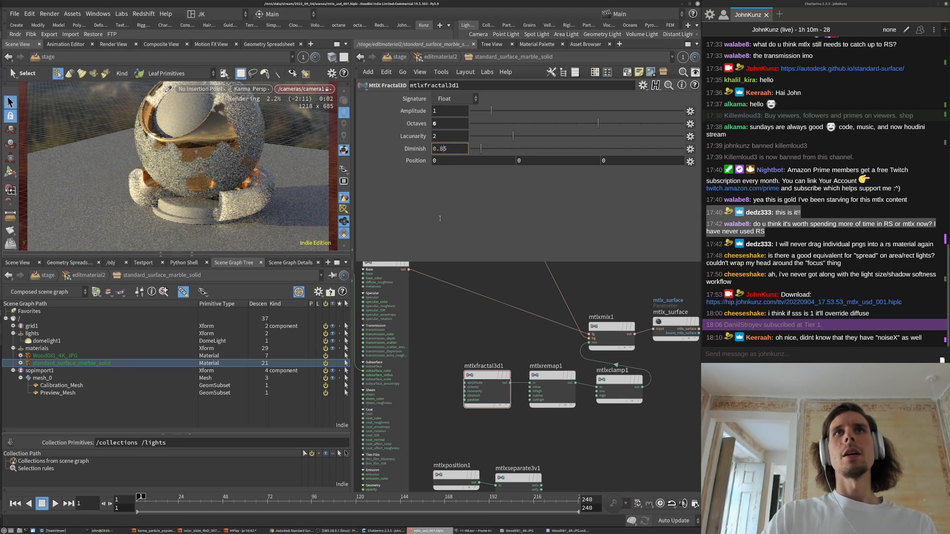
key(Return)
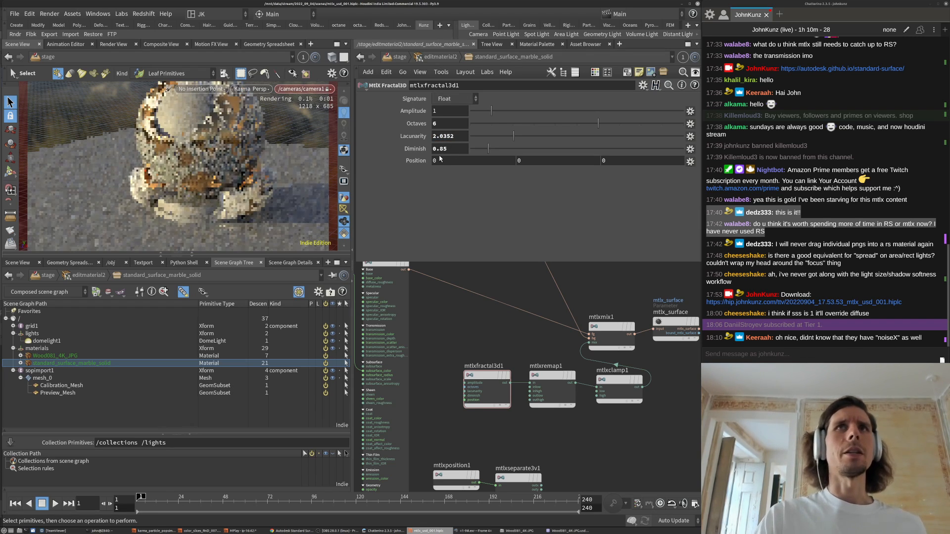
- Set the Inhigh of mtlxremap1 to 0.5
click(550, 375)
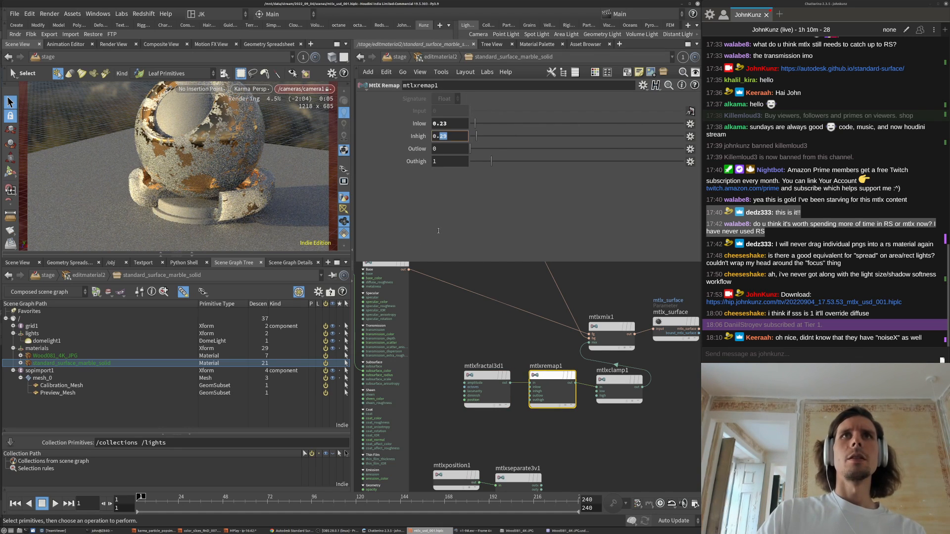
text(5)
key(Return)
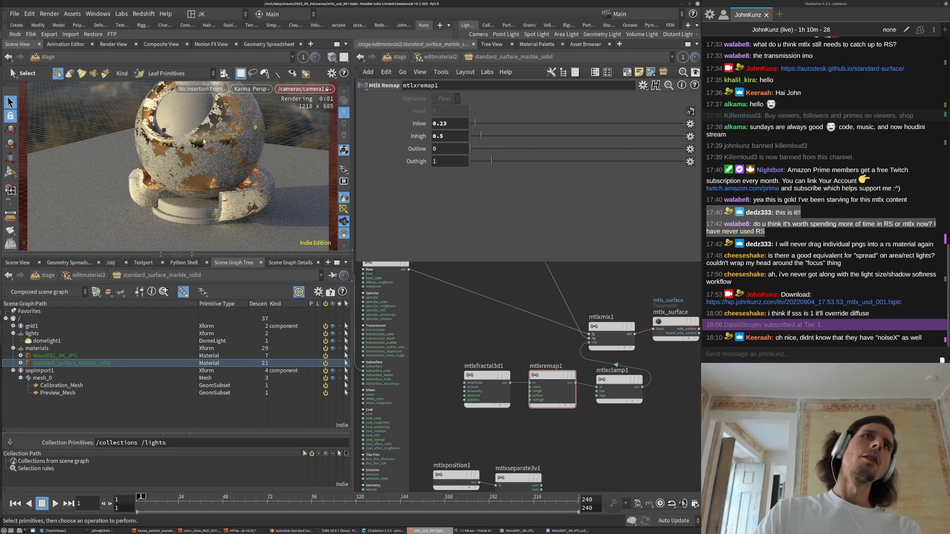
- Set the Octaves of the mtlxfractal3d1 noise to 14
key(Escape)
drag(237, 134, 201, 113)
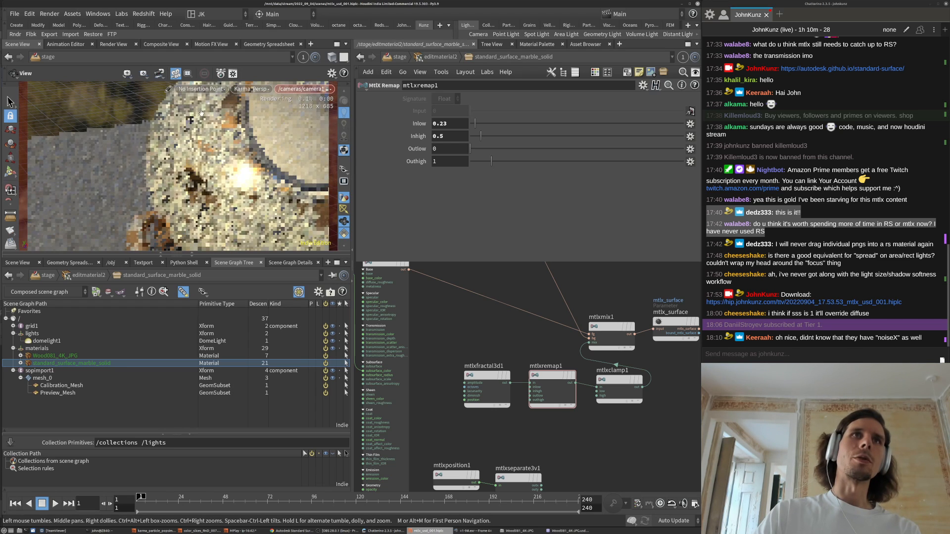
drag(203, 181, 191, 168)
key(s)
click(477, 386)
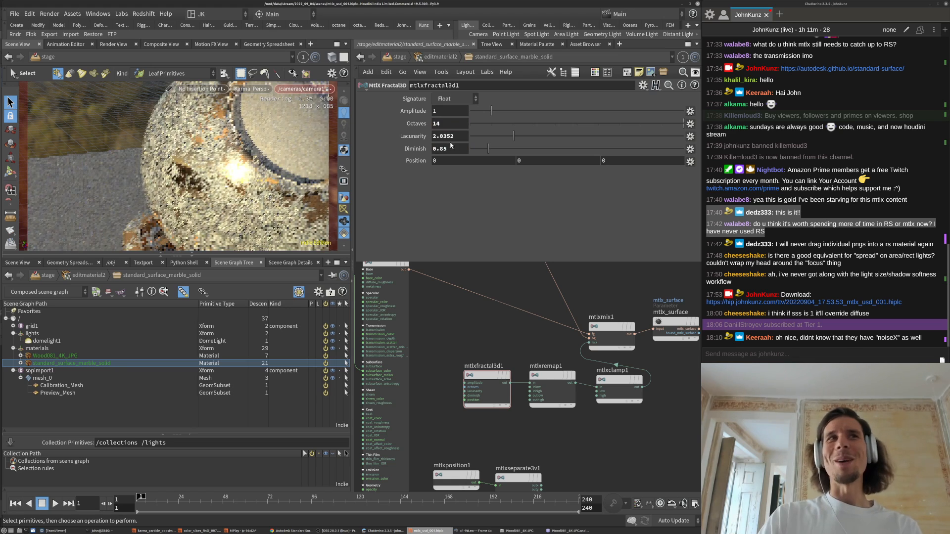
- Examine the fine noise breakup between marble and gold on the shaderball, up close and from several angles
key(Escape)
drag(240, 203, 217, 159)
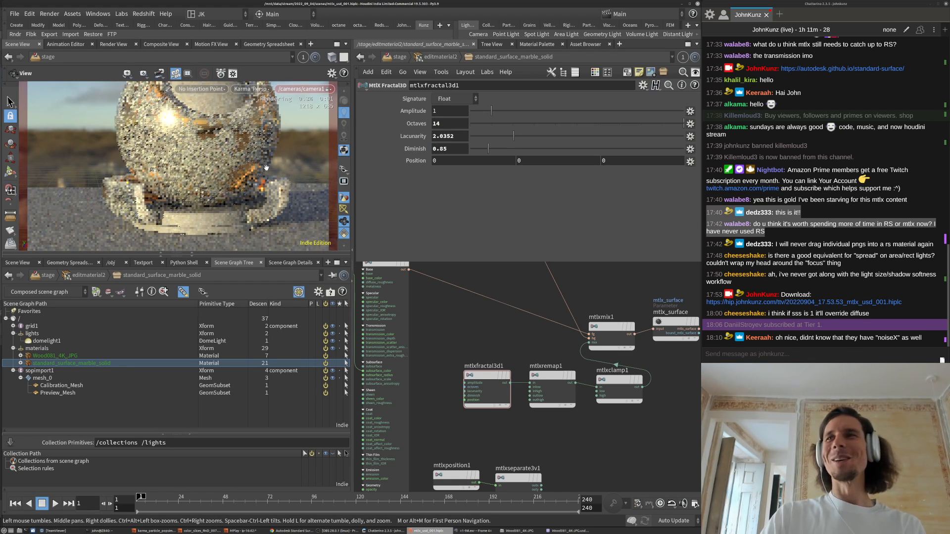
drag(300, 103, 192, 176)
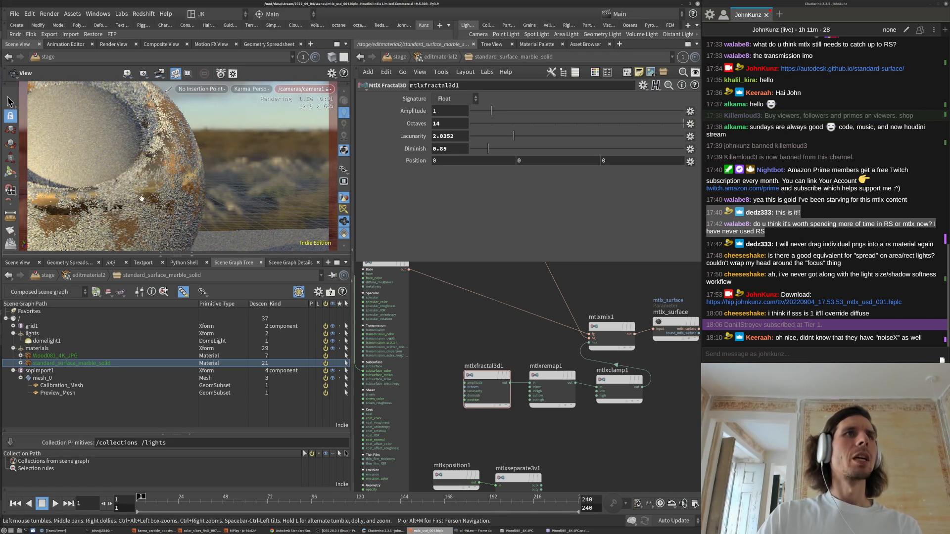
scroll(164, 198, up, 2)
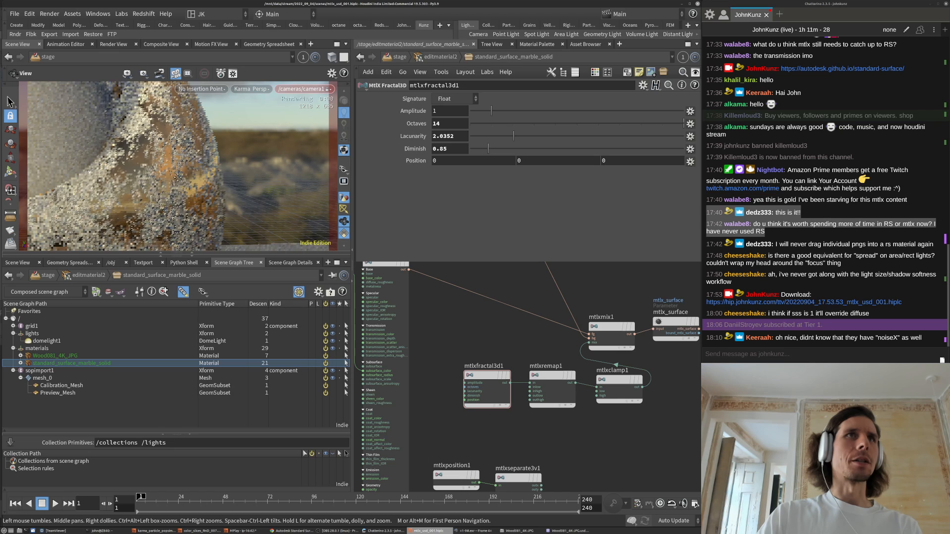
scroll(161, 183, up, 2)
key(s)
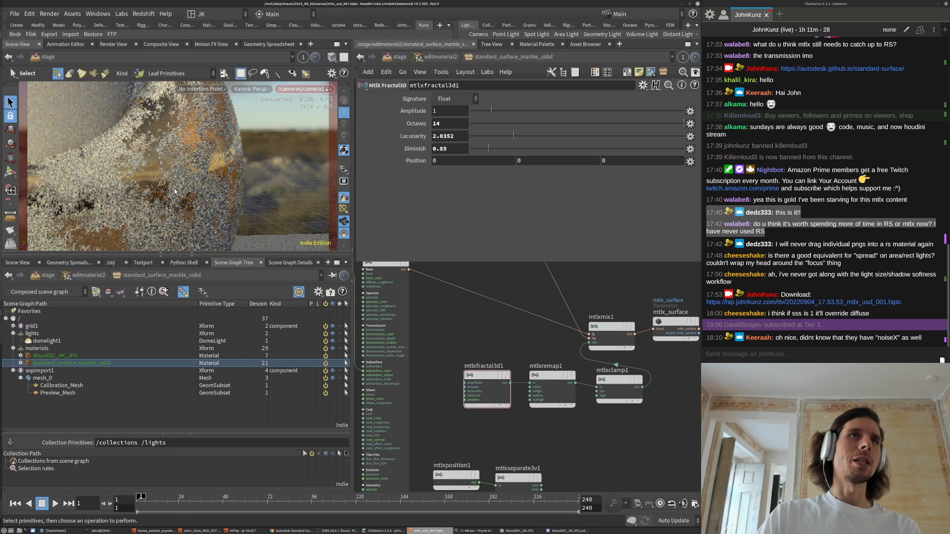
scroll(457, 345, down, 2)
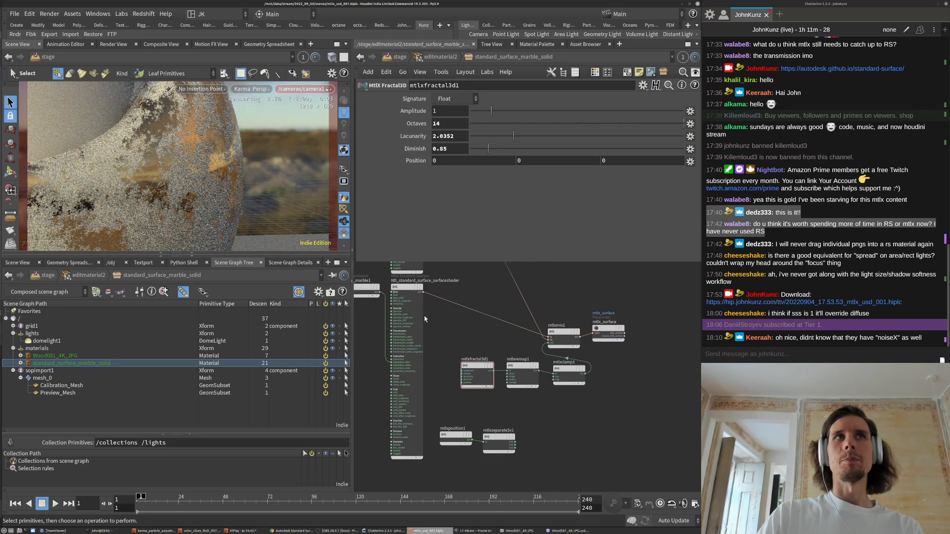
key(Escape)
drag(208, 178, 203, 154)
mouse_move(203, 155)
right_down()
mouse_move(212, 182)
mouse_move(208, 169)
right_up()
- Try driving the input of mtlxremap1 with the outx output of mtlxseparate3v1 and check the blend on the shaderball
scroll(461, 434, up, 4)
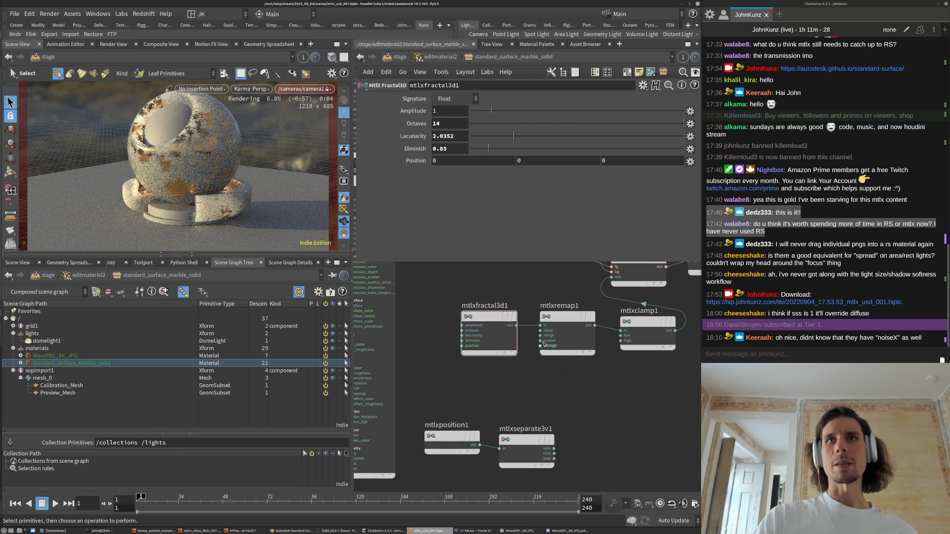
drag(542, 327, 557, 452)
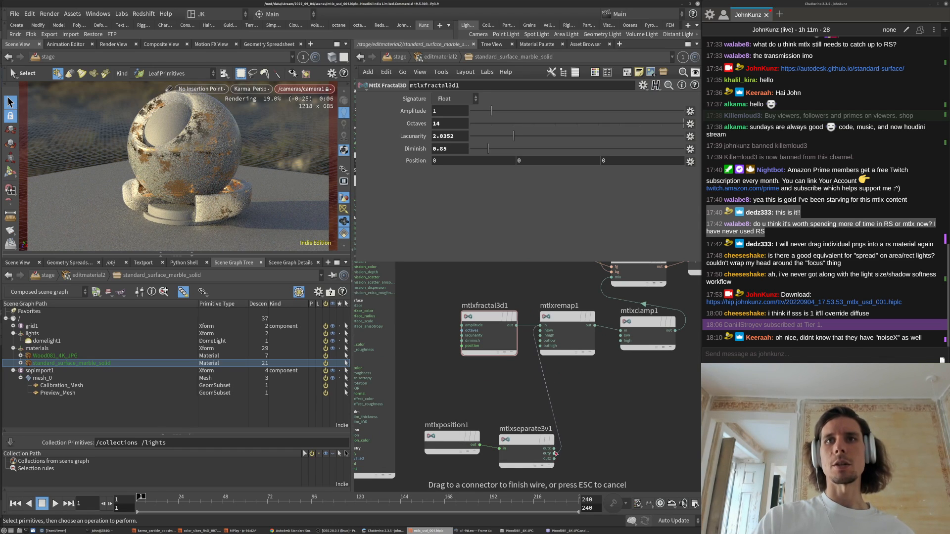
click(554, 449)
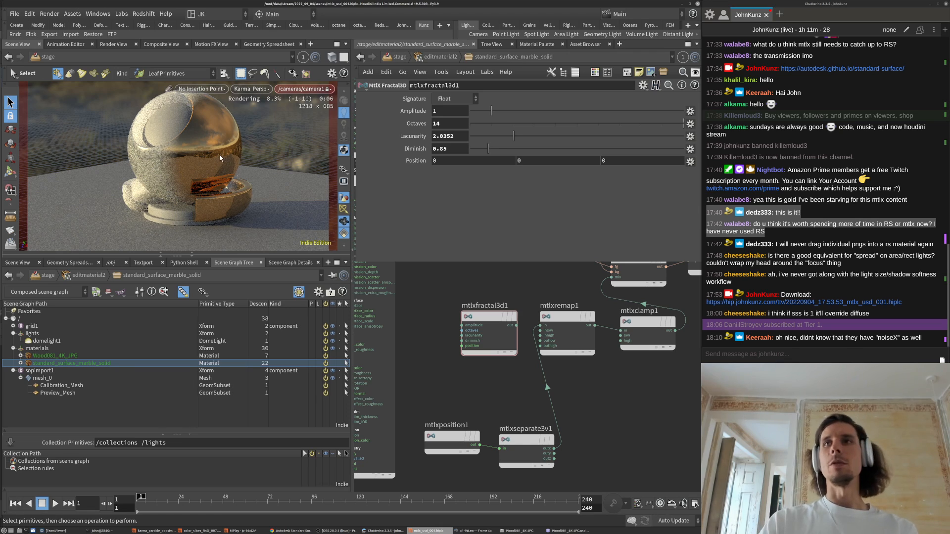
key(Escape)
drag(203, 143, 275, 242)
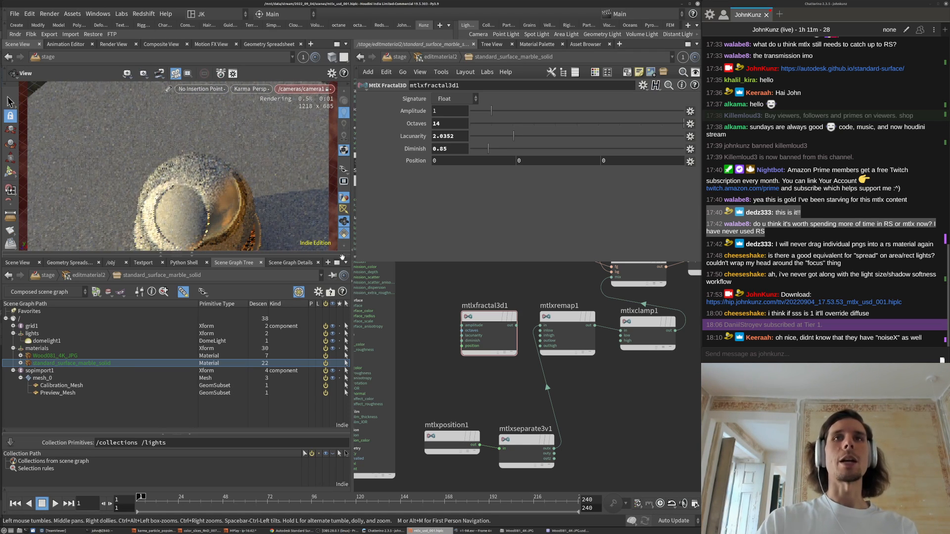
key(s)
- Reconnect the mtlxfractal3d1 output to the input of mtlxremap1 and check the noise blend on the shaderball
drag(544, 326, 516, 325)
key(Escape)
drag(240, 187, 230, 170)
key(s)
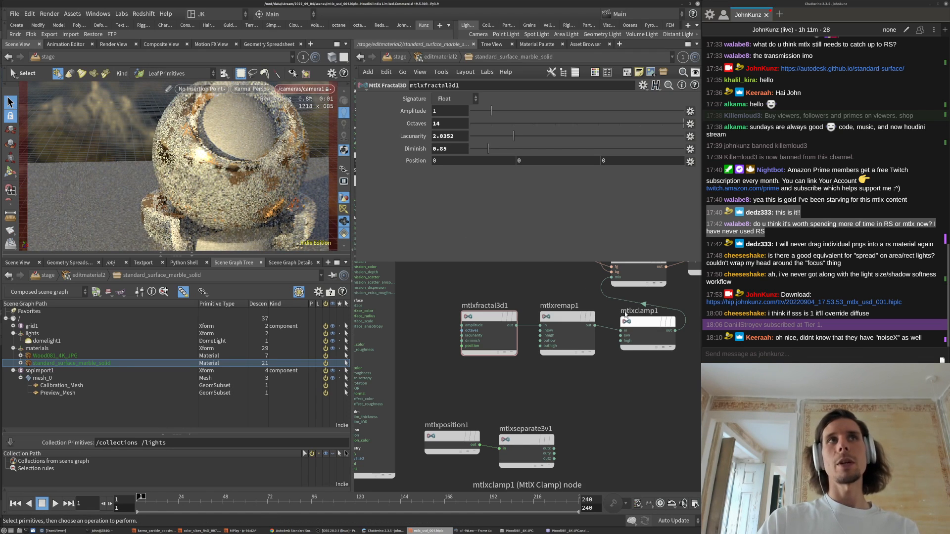
- Set the Inhigh of mtlxremap1 to 0.85
click(647, 322)
click(566, 319)
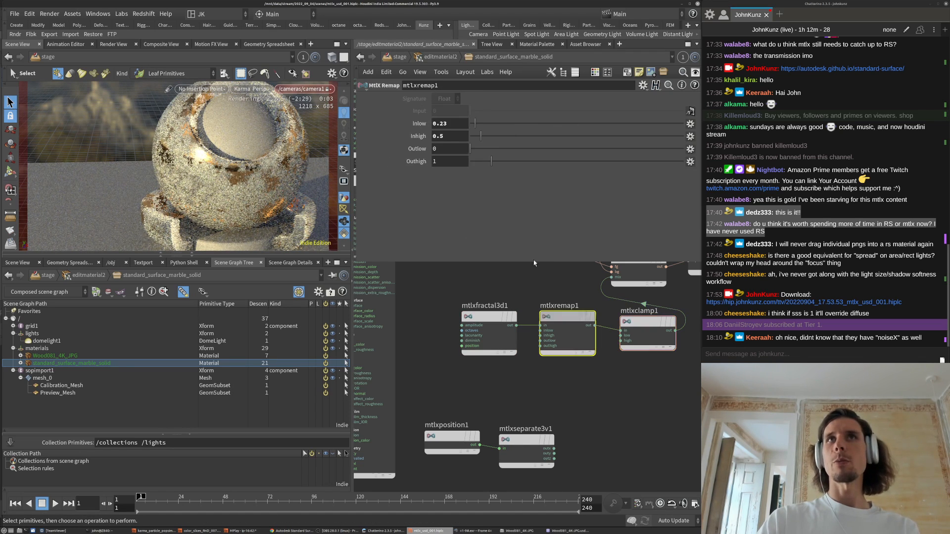
double_click(441, 137)
text(85)
key(Return)
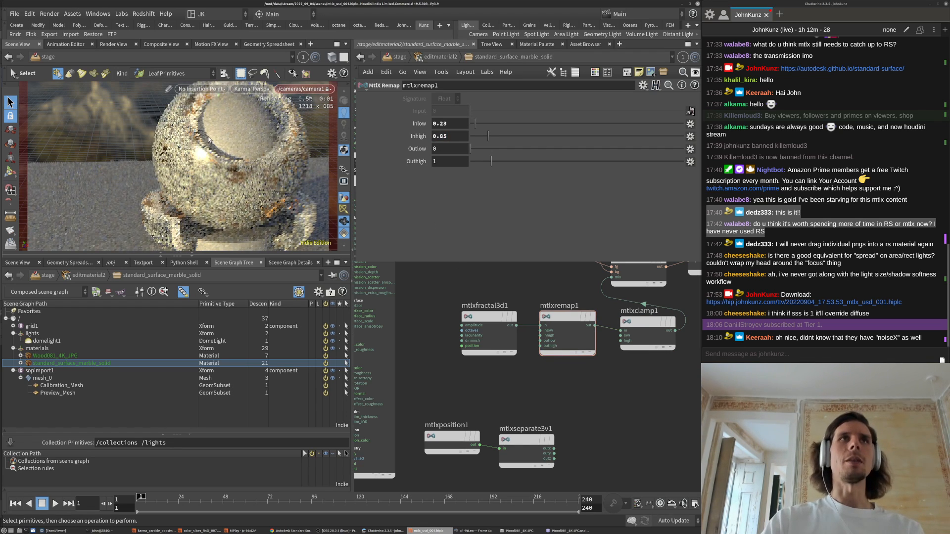
- Examine the softer marble and gold blend on the shaderball from different distances and viewing angles
key(Escape)
scroll(247, 168, up, 2)
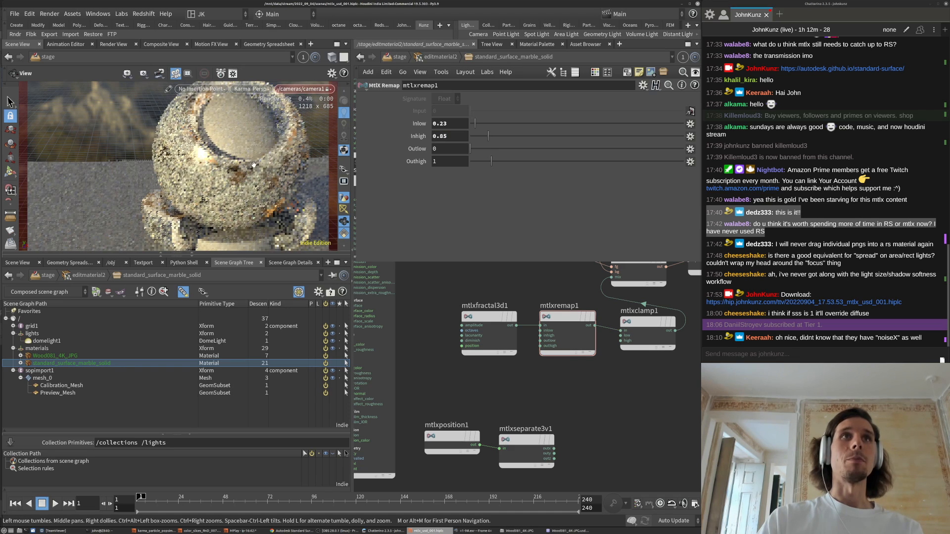
scroll(253, 164, up, 3)
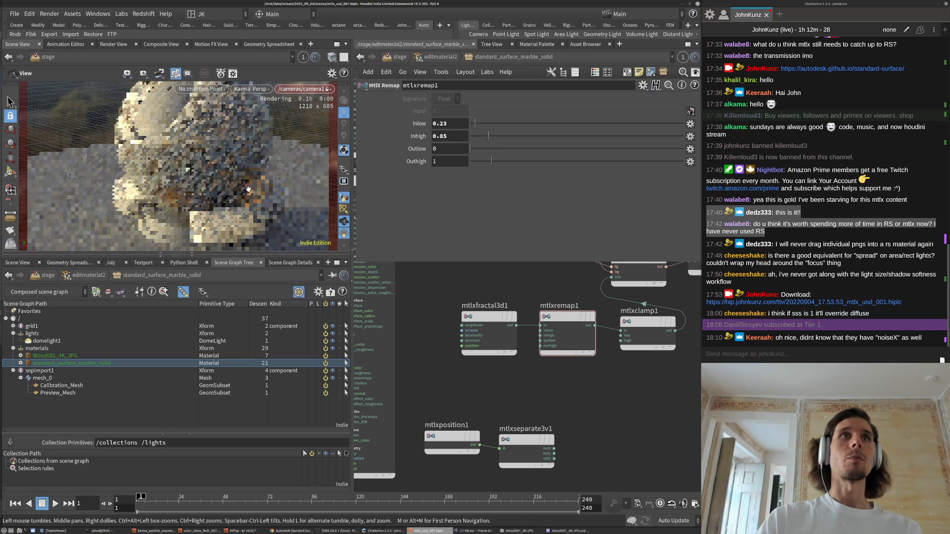
key(h)
key(s)
key(Escape)
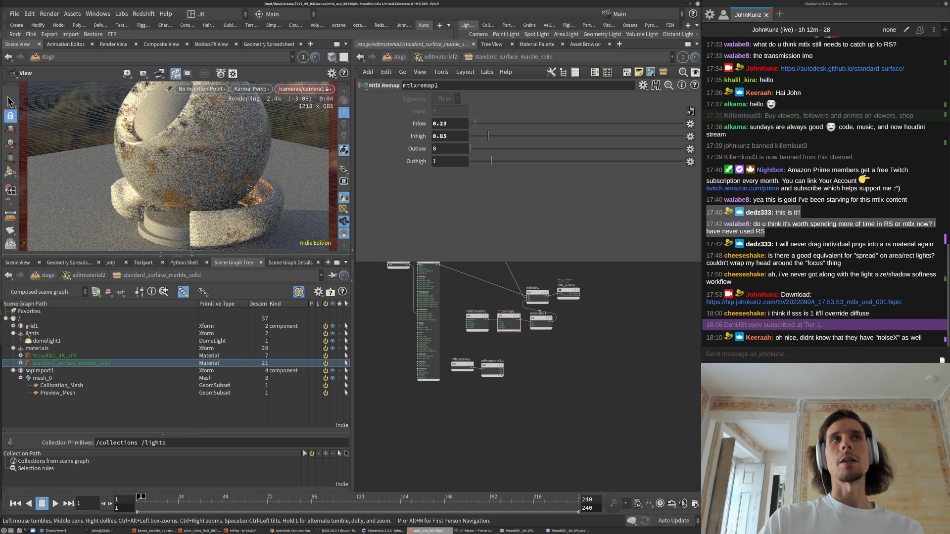
scroll(242, 188, down, 3)
scroll(179, 153, up, 3)
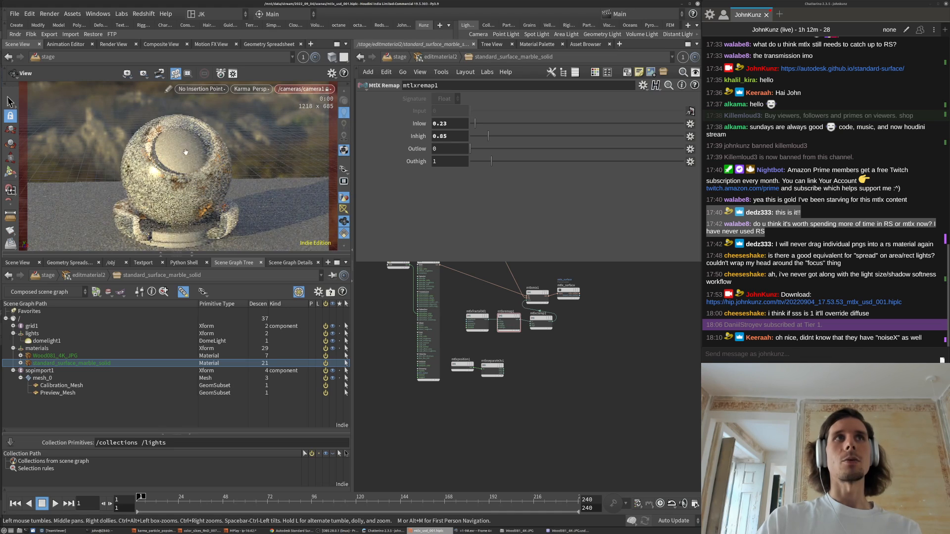
drag(186, 152, 183, 250)
key(s)
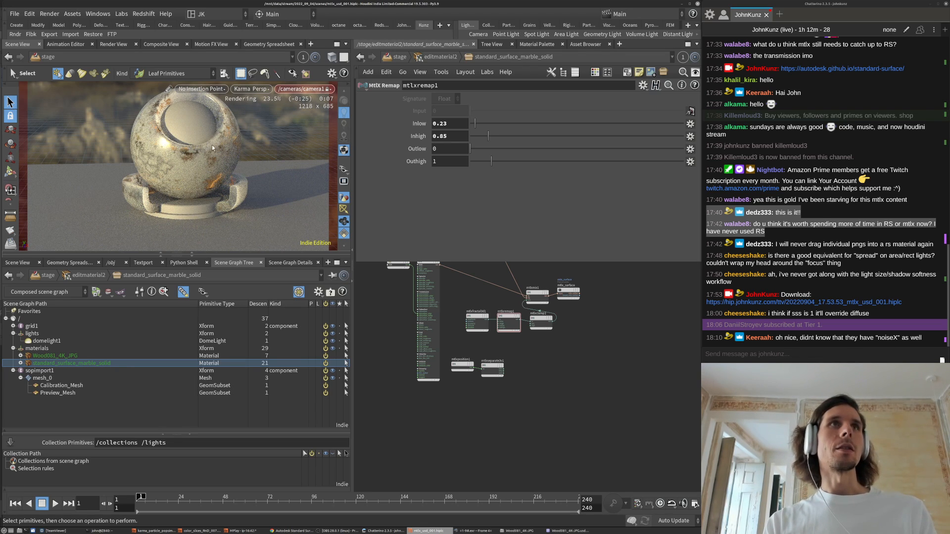
key(Escape)
drag(225, 158, 148, 148)
key(s)
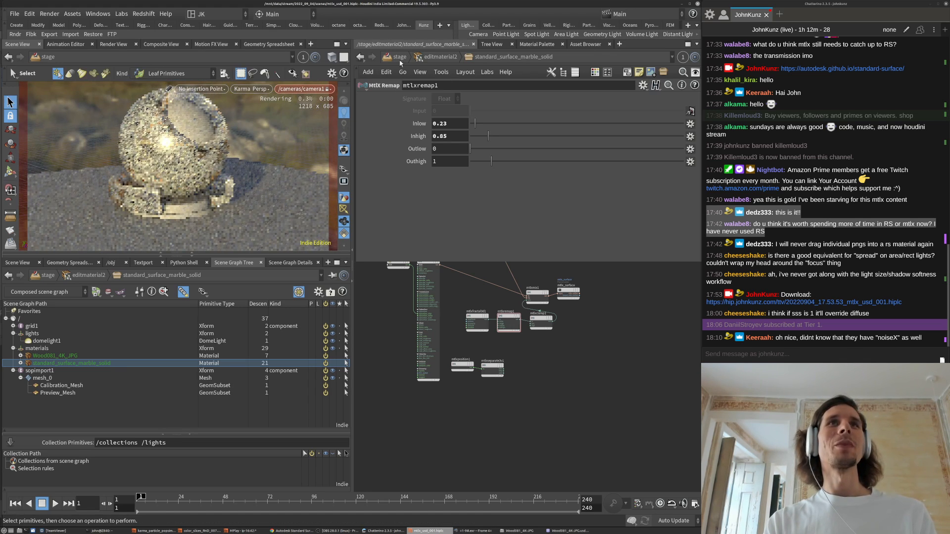
- Return to the stage network and set the Y rotation of domelight1 to 180, then check the new lighting
click(401, 57)
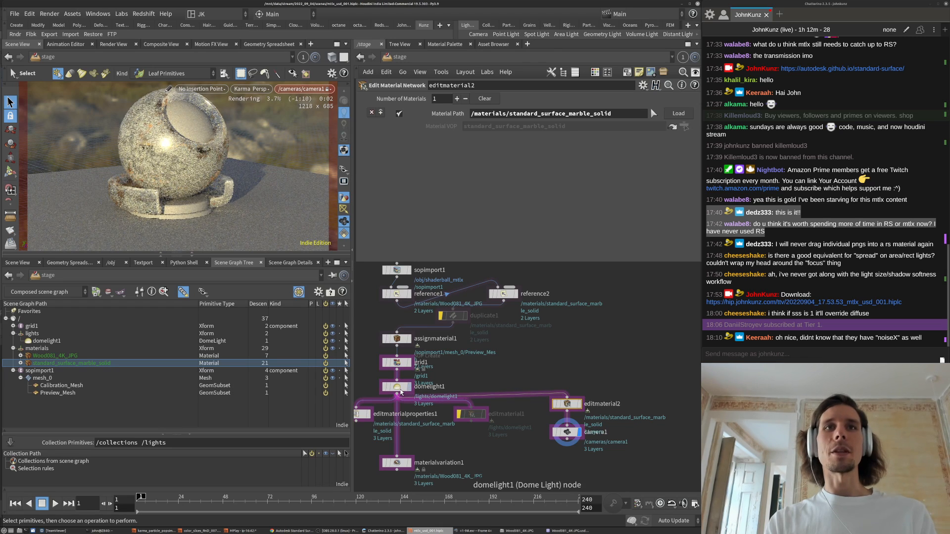
click(396, 387)
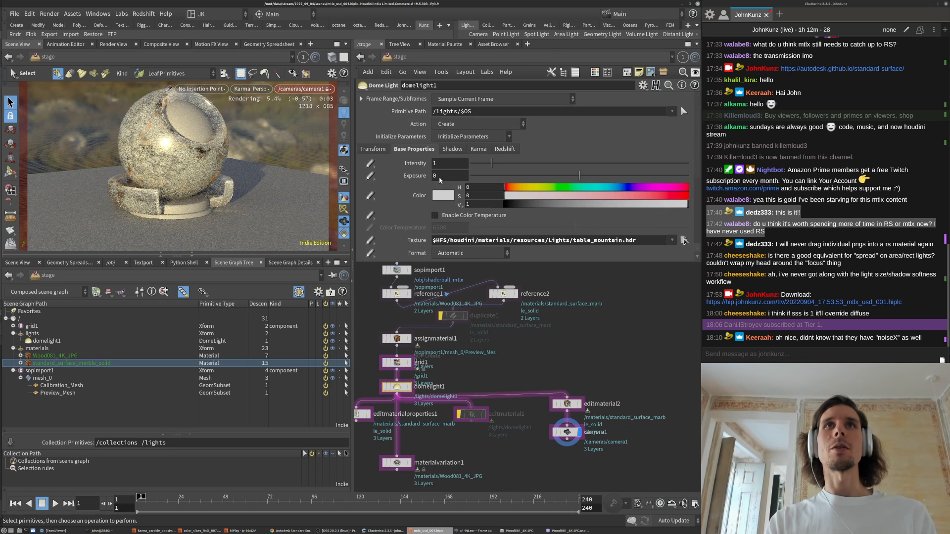
click(373, 150)
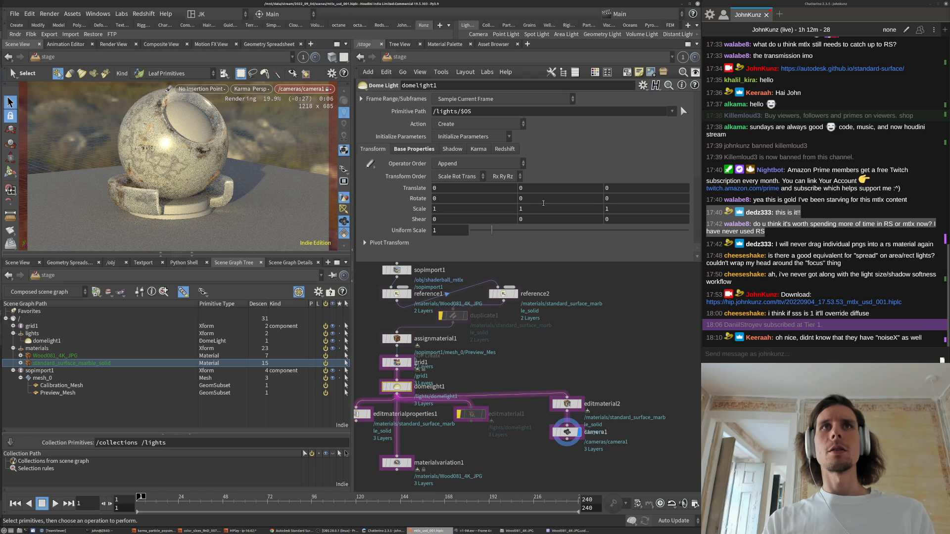
middle_drag(543, 203, 583, 165)
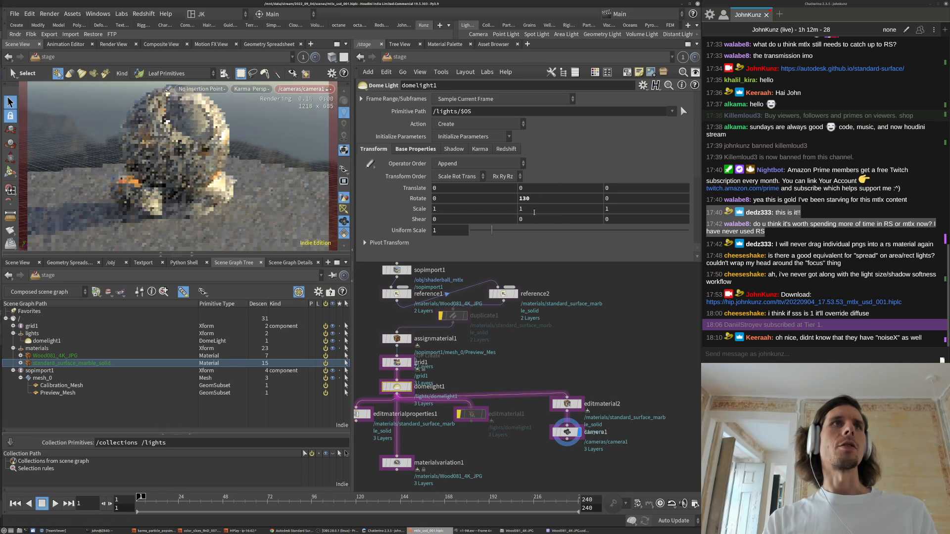
click(534, 203)
key(BackSpace)
key(BackSpace)
text(80)
key(Return)
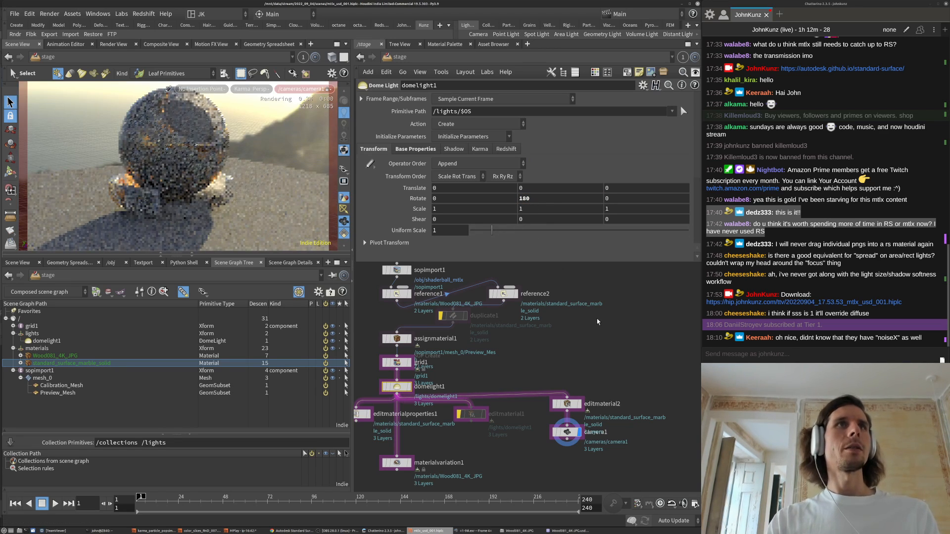
alt+drag(242, 152, 270, 162)
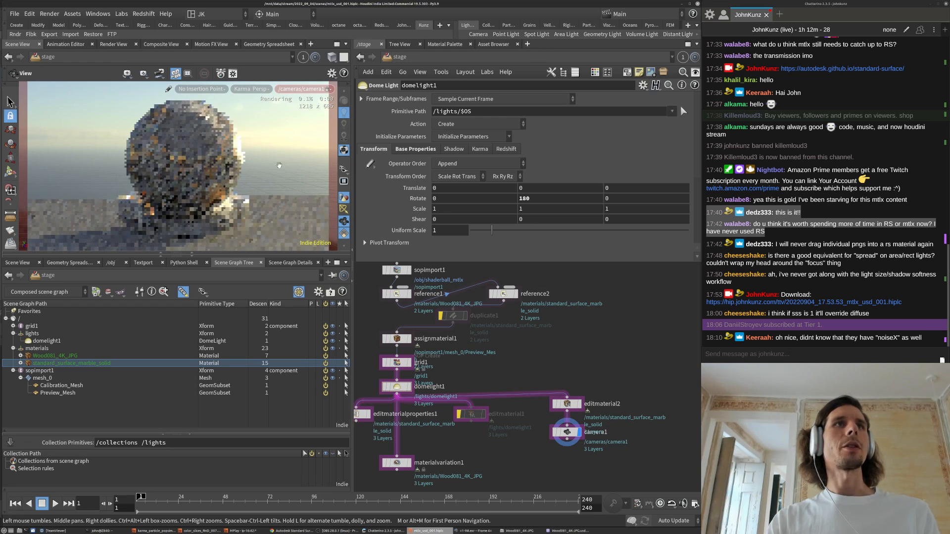
- Save the scene as a new version named mtlx_usd_002.hiplc
click(14, 13)
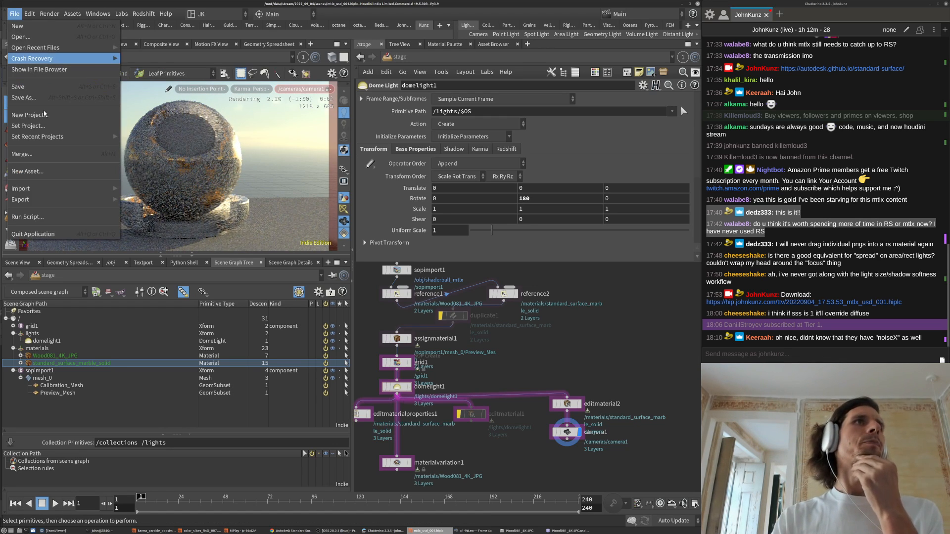
click(24, 98)
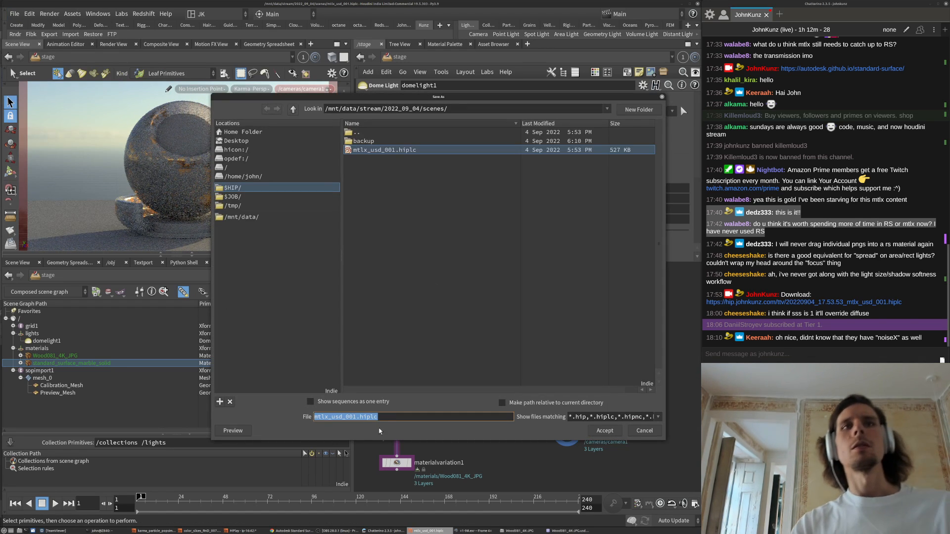
click(357, 417)
key(BackSpace)
text(2)
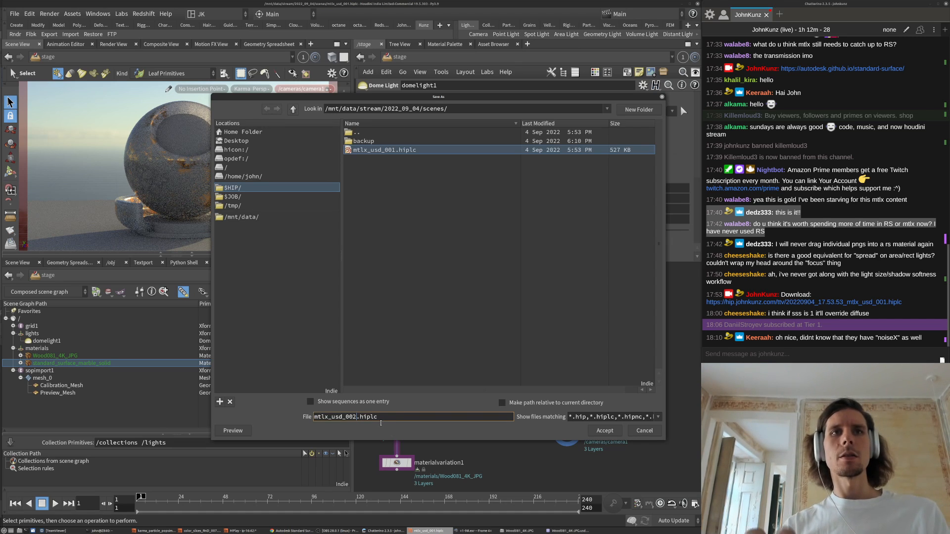
key(Return)
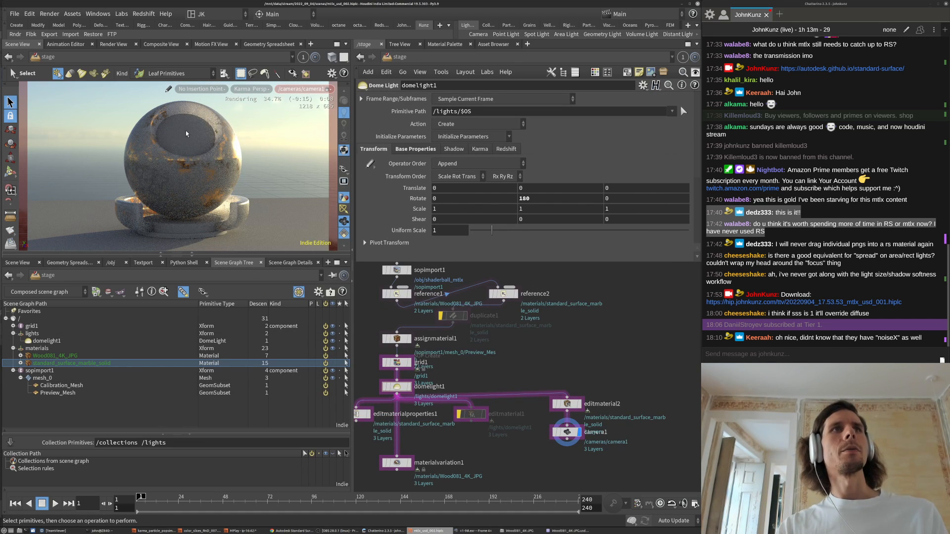
- Enlarge the Scene View pane in width and height to show the shaderball render bigger
middle_drag(600, 385, 593, 339)
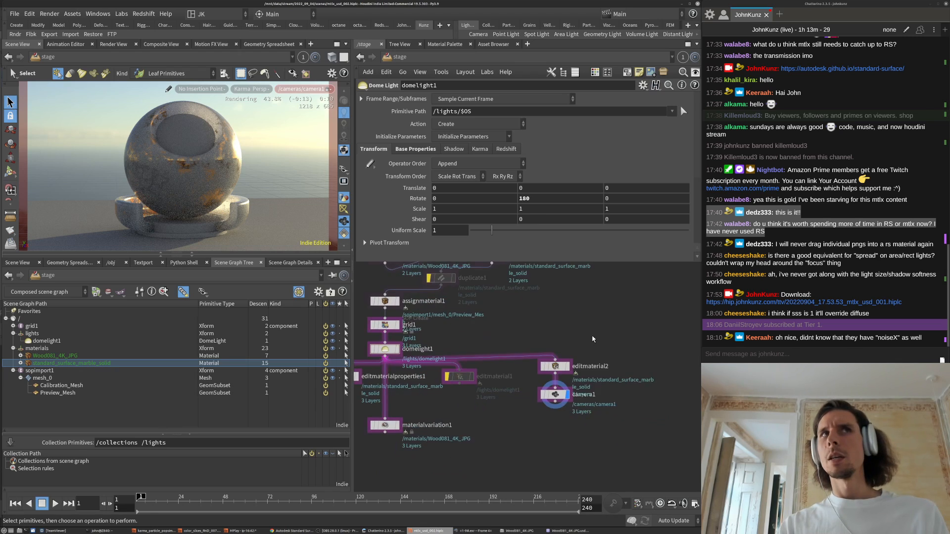
drag(353, 303, 461, 300)
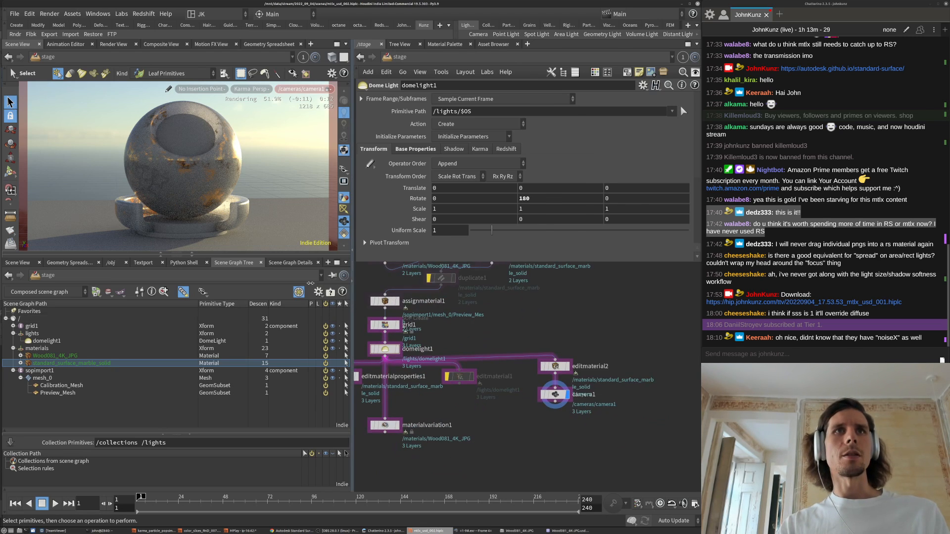
drag(355, 257, 355, 348)
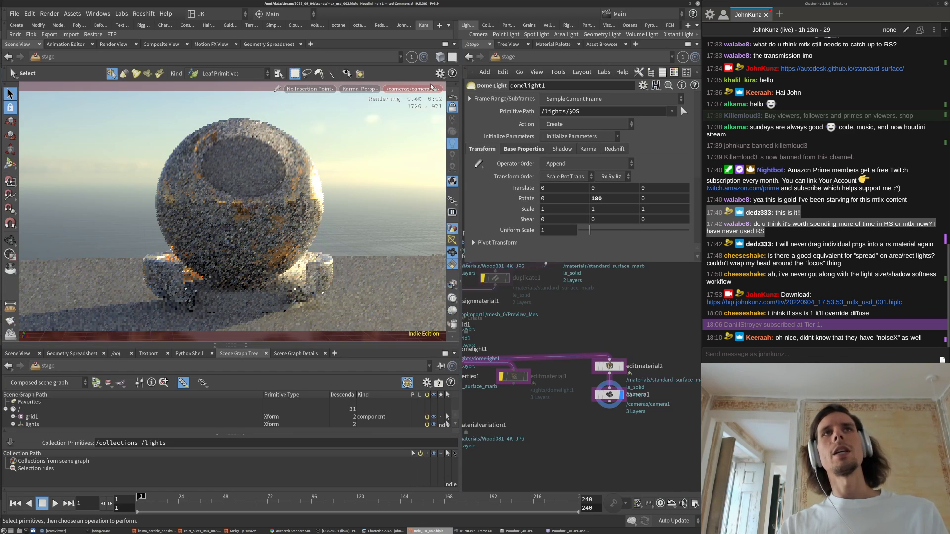
- Save the current scene file
click(14, 14)
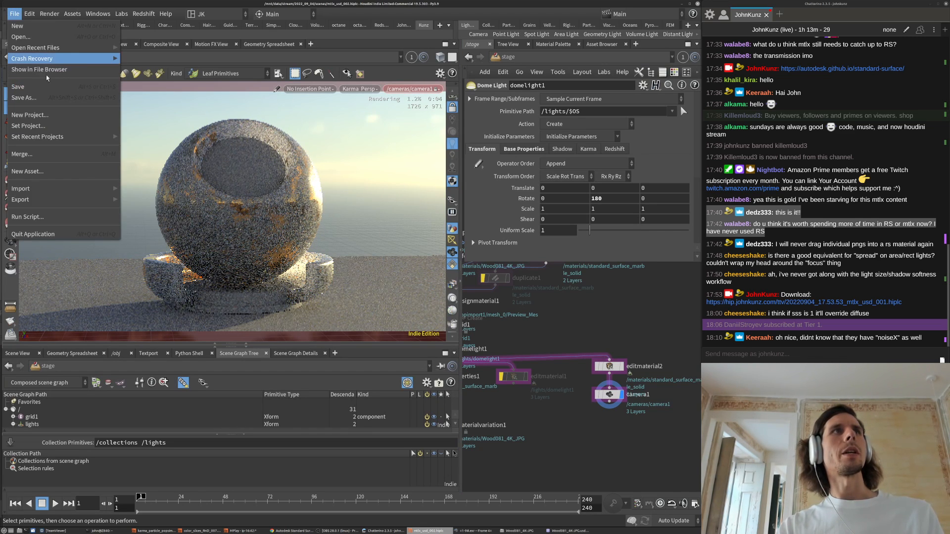
click(43, 90)
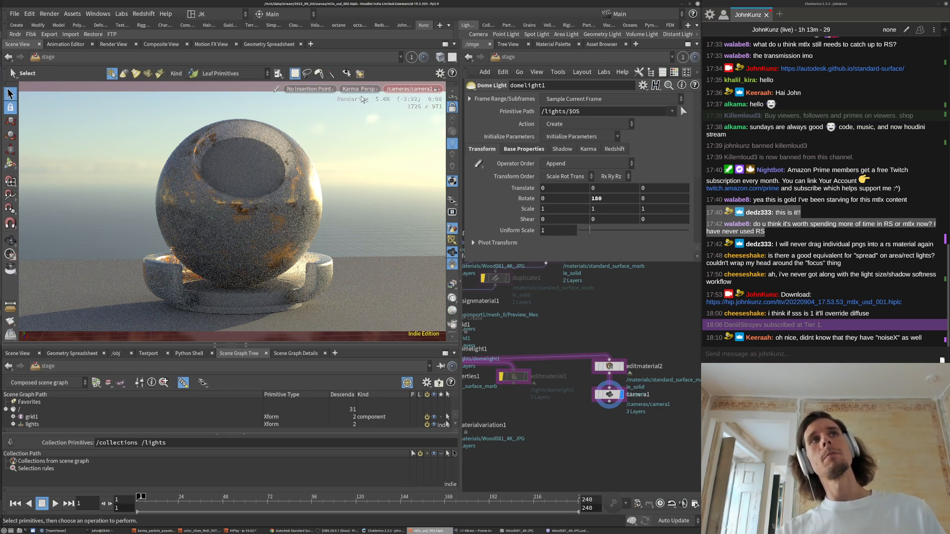
- Render the shaderball in the viewport with Redshift through camera1
click(412, 90)
click(364, 88)
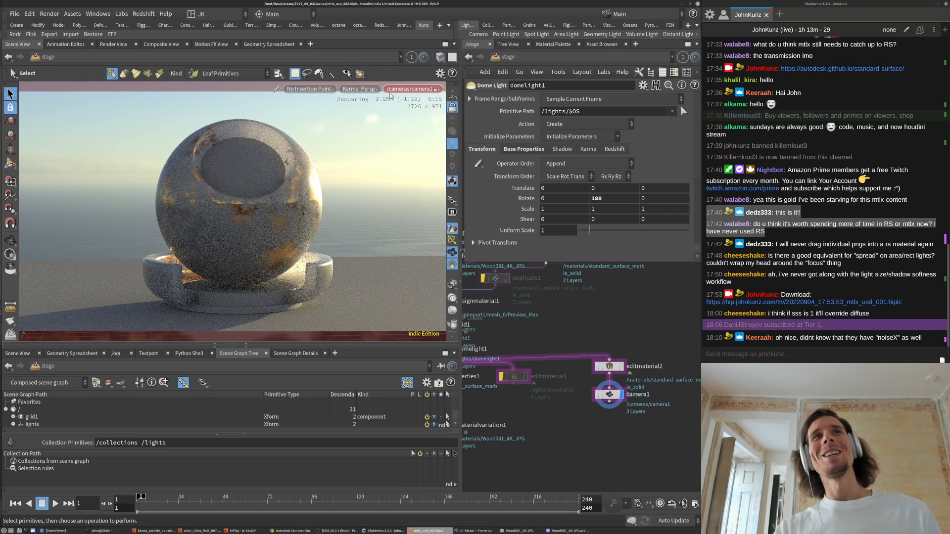
click(372, 159)
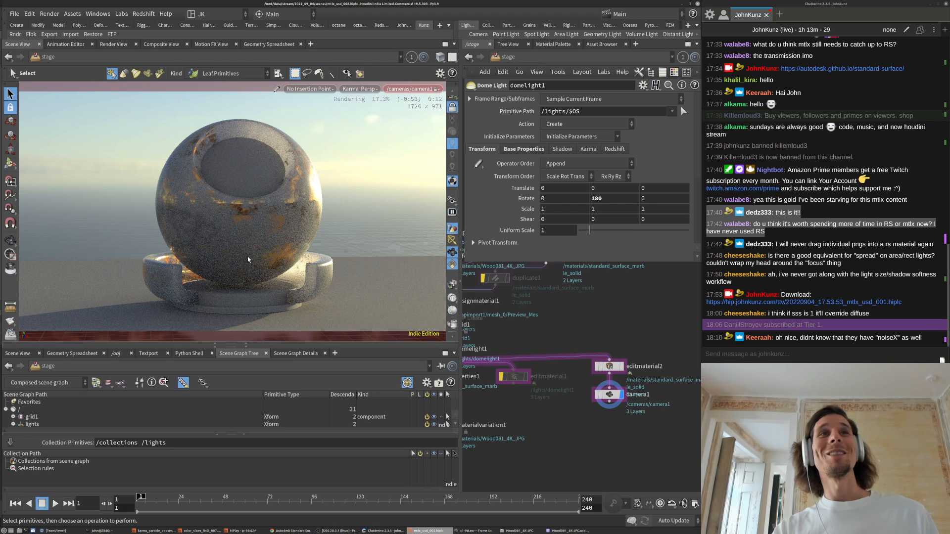
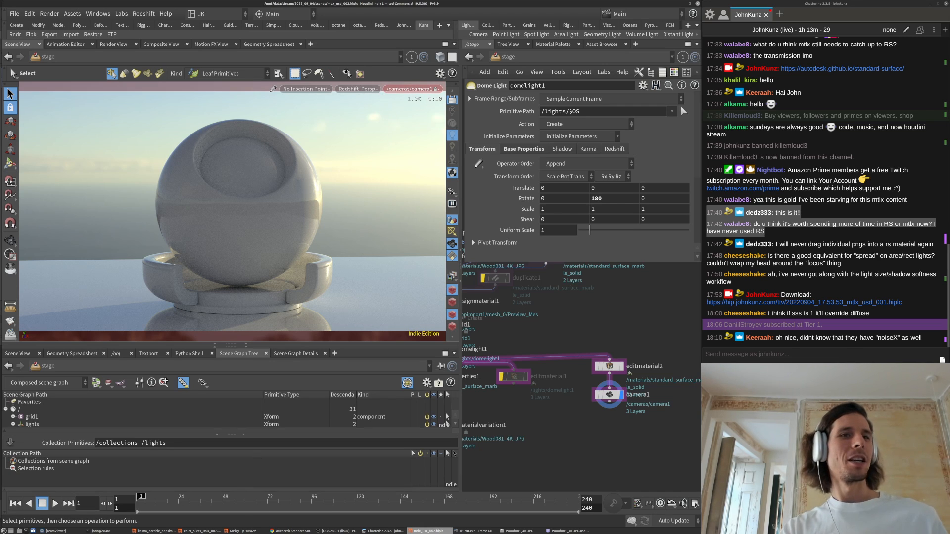
click(304, 532)
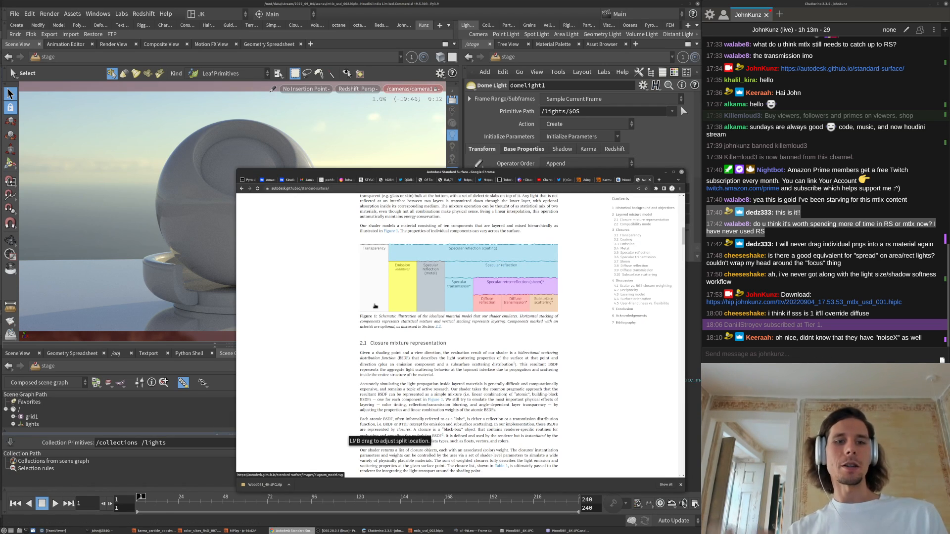
key(ctrl+t)
text(trell)
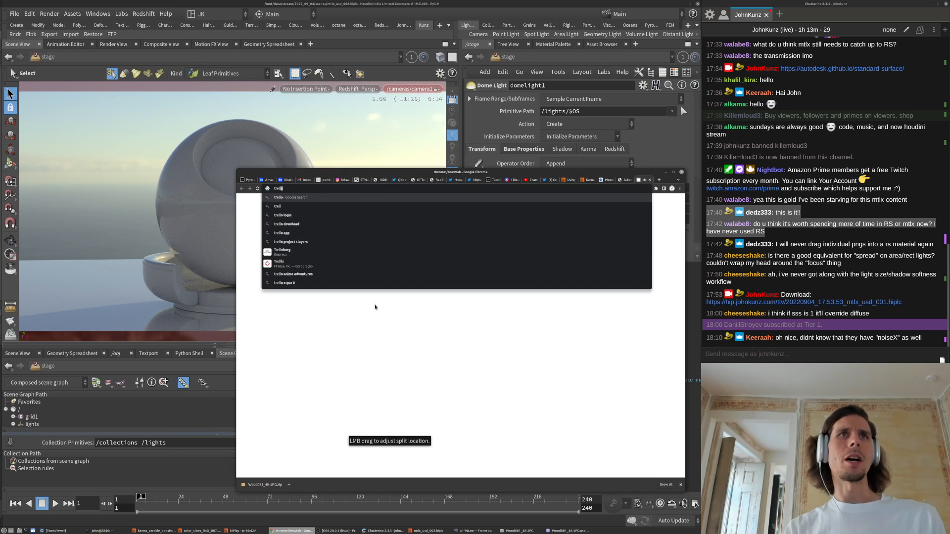
text(o)
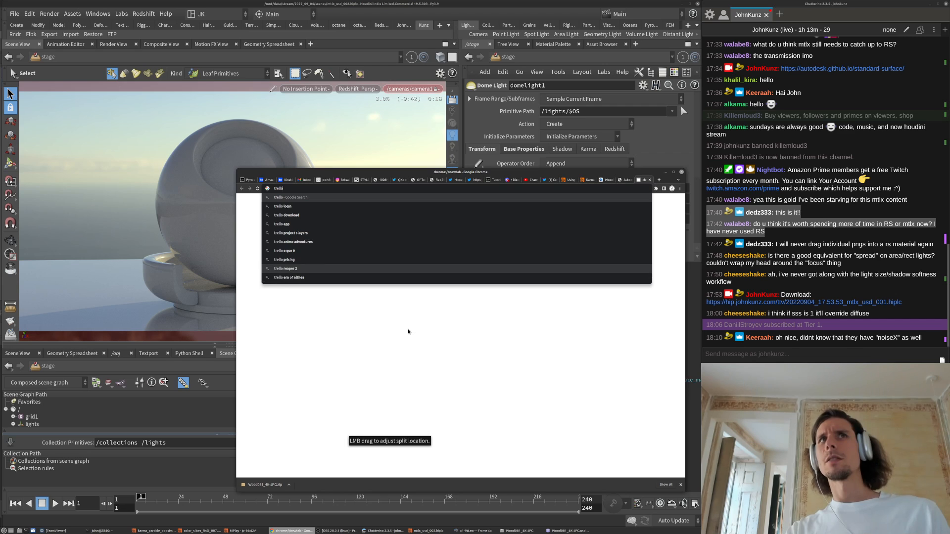
key(ctrl+w)
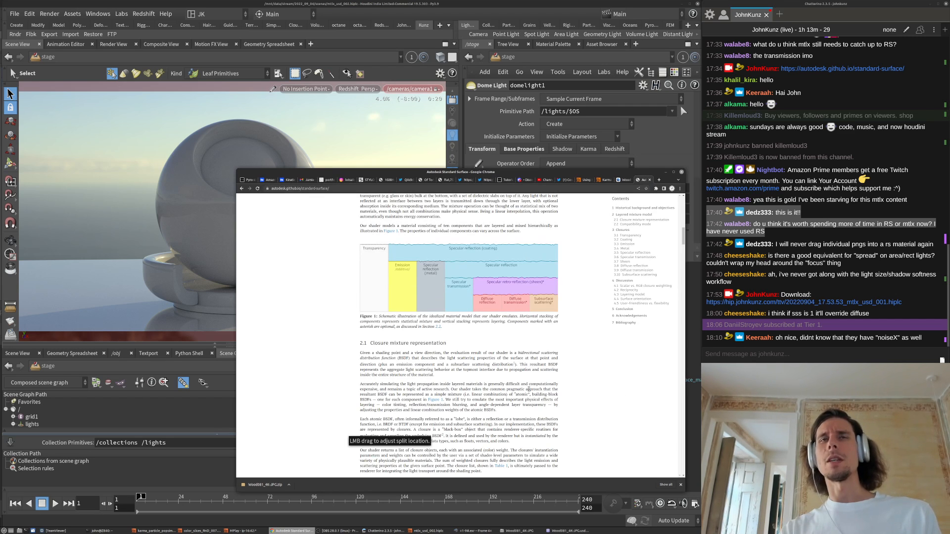
click(691, 434)
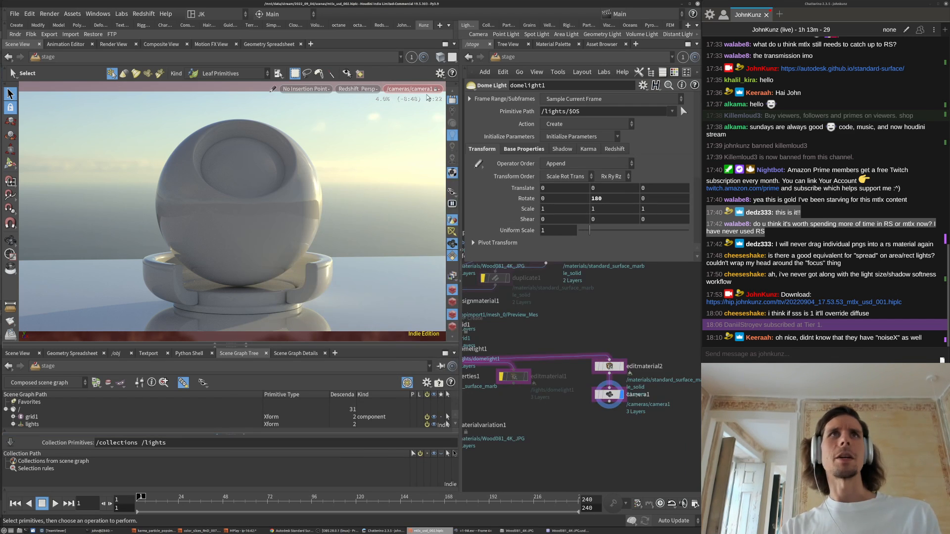
- Switch the viewport renderer back to Karma and set its rendering engine to XPU Engine (Beta)
click(368, 91)
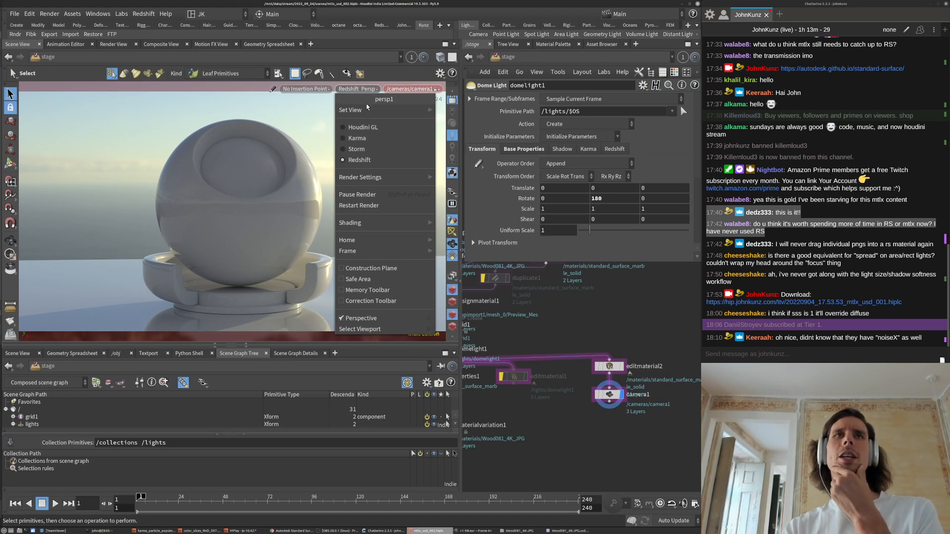
mouse_move(364, 110)
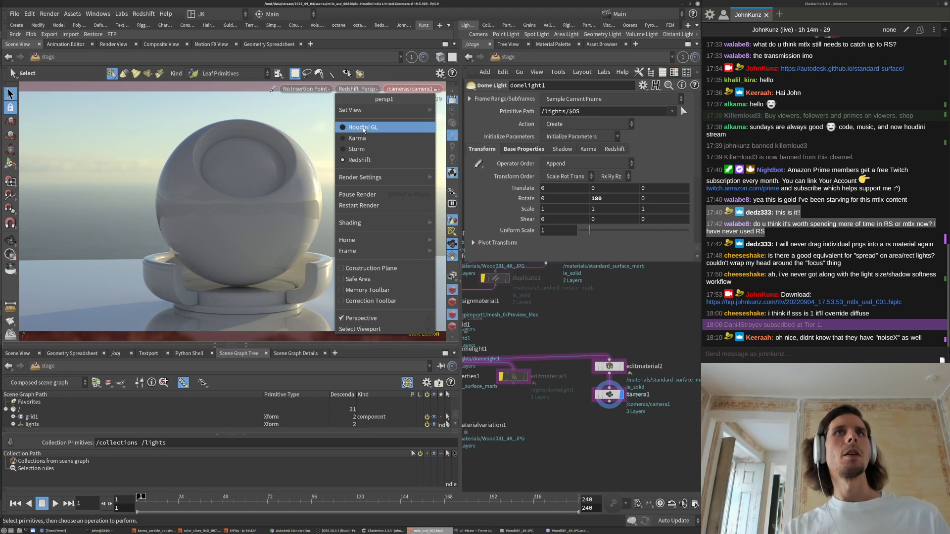
click(358, 138)
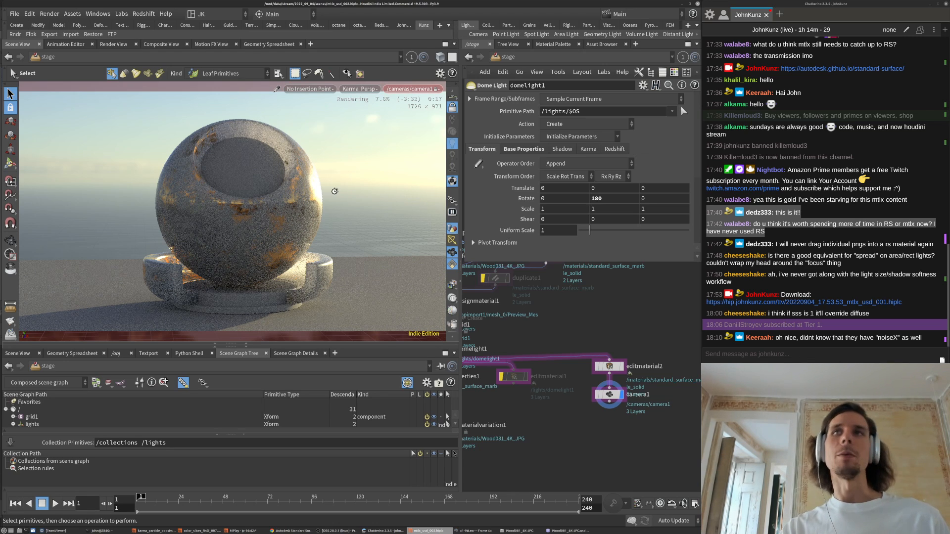
click(421, 88)
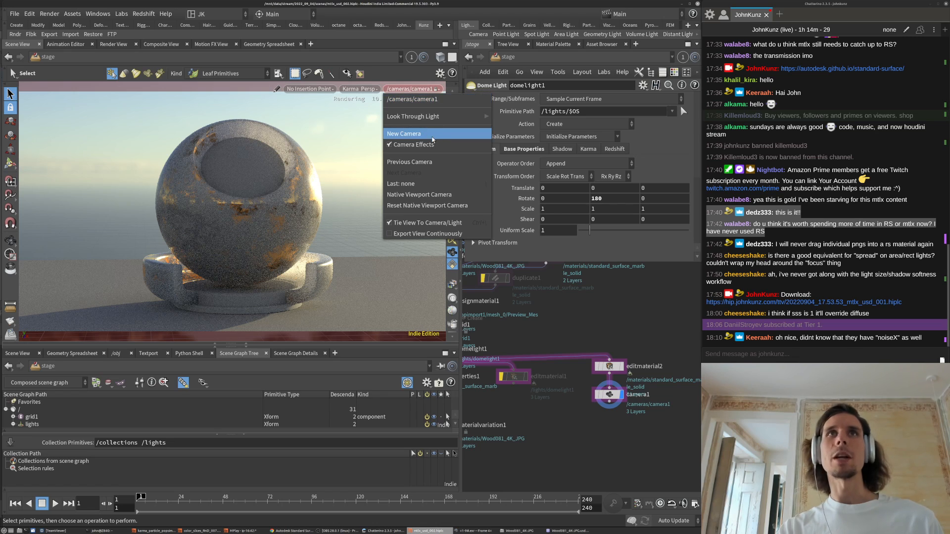
click(331, 146)
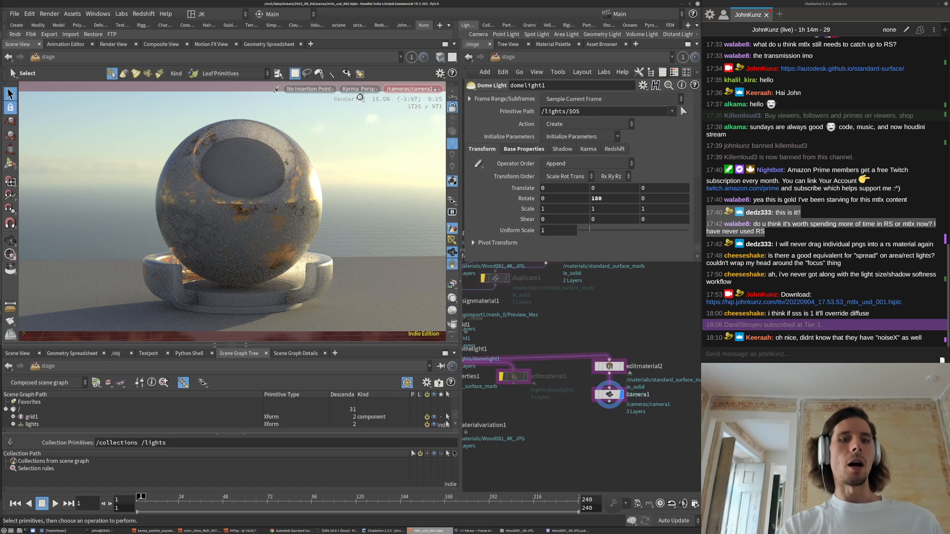
key(d)
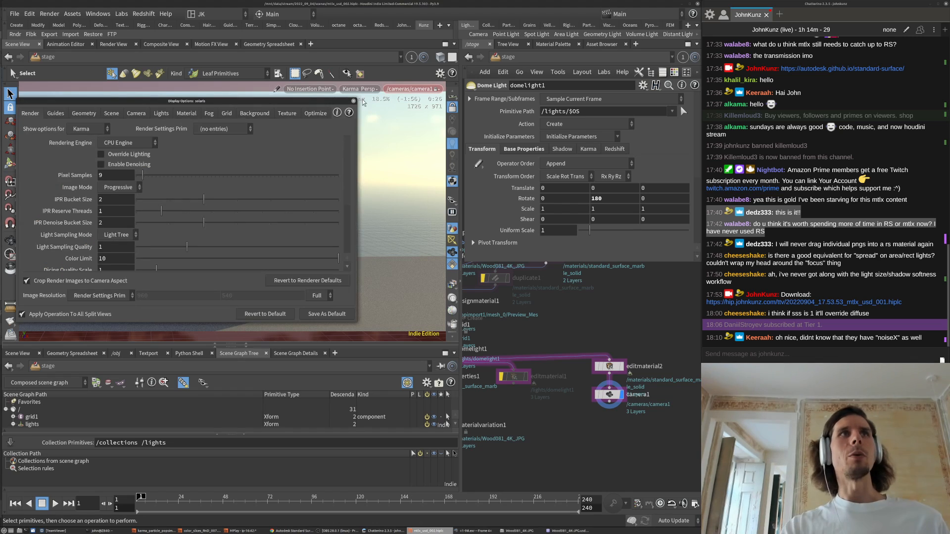
click(103, 143)
click(118, 152)
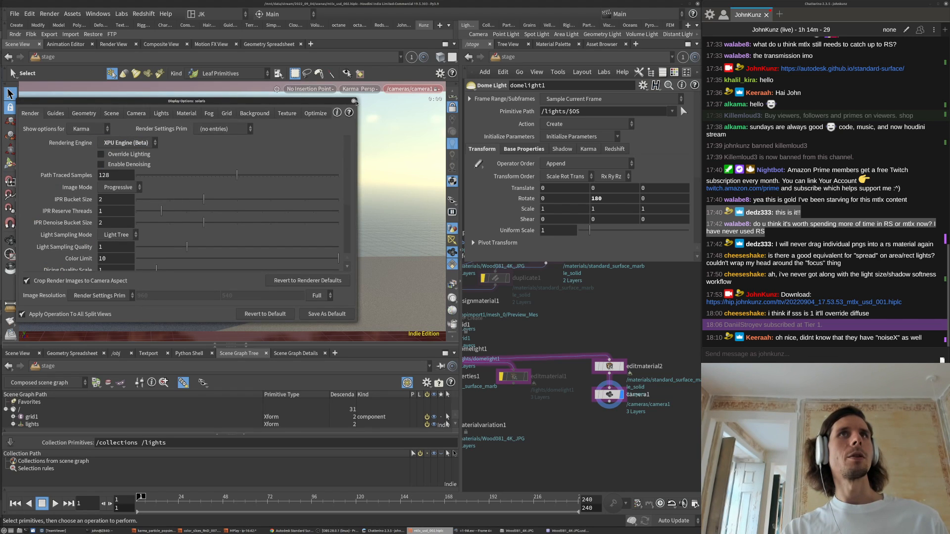
click(354, 101)
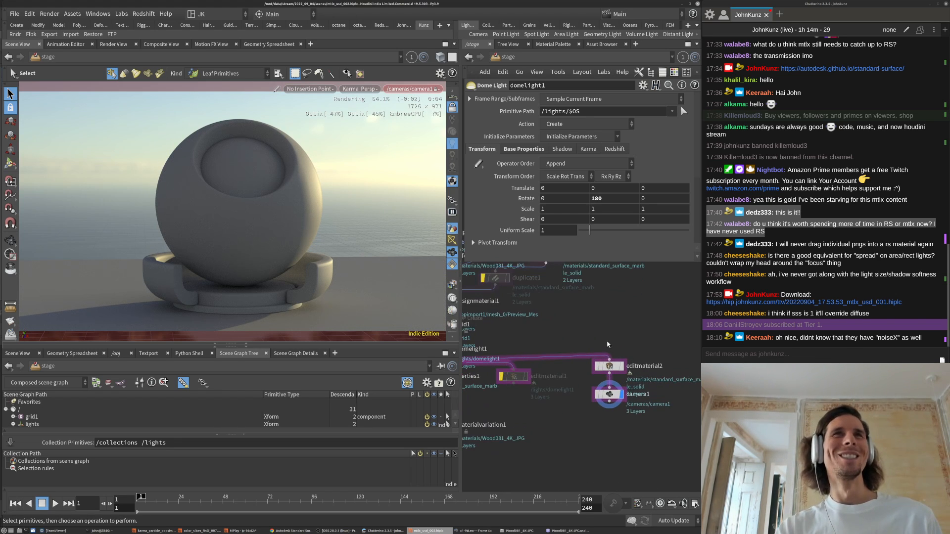
- Copy both standard surfaces and the marble, mix, fractal, remap and clamp nodes from editmaterial2's marble material network, then return to the stage
double_click(609, 366)
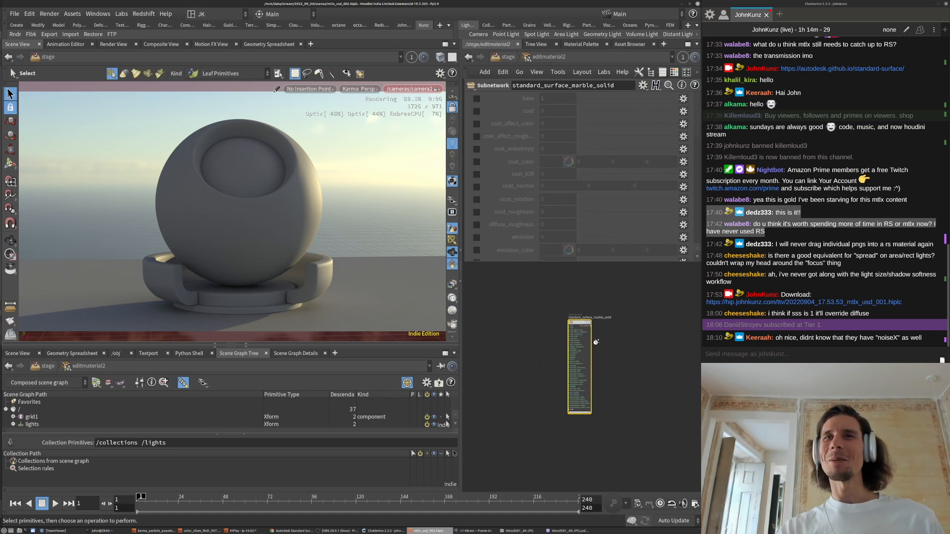
double_click(582, 324)
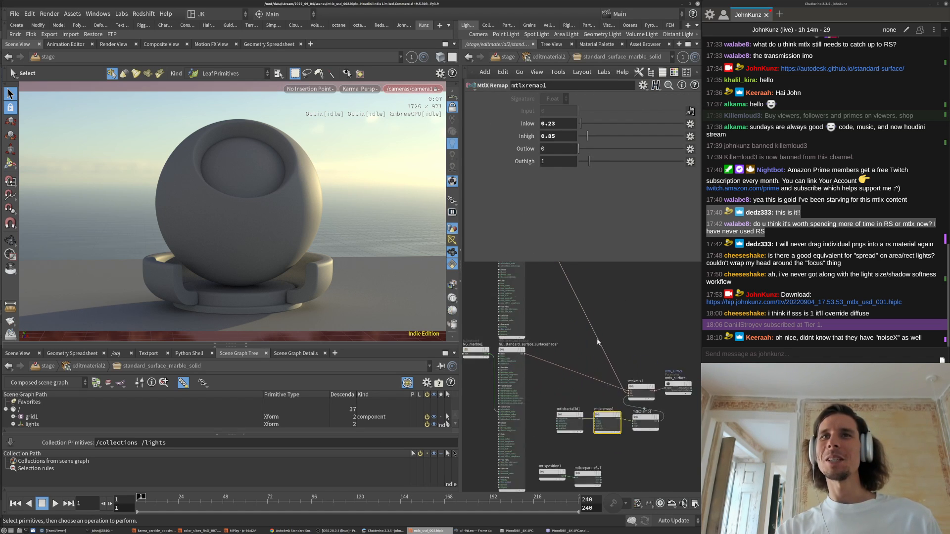
scroll(506, 348, up, 4)
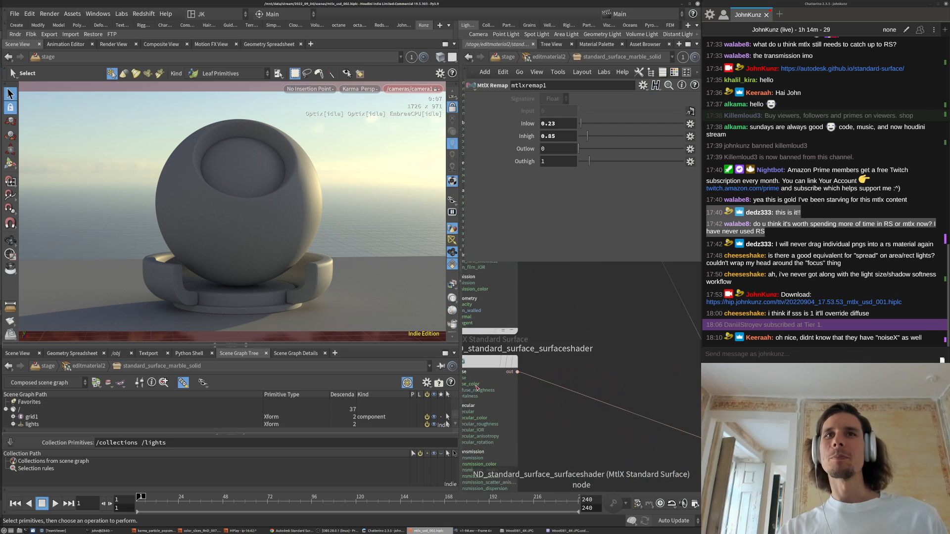
middle_drag(600, 376, 597, 461)
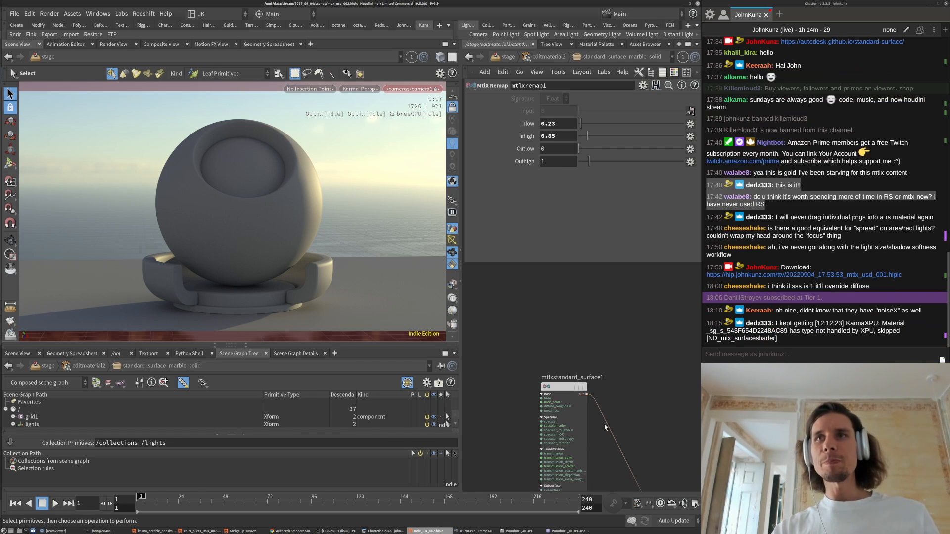
scroll(596, 370, down, 2)
middle_drag(635, 345, 597, 303)
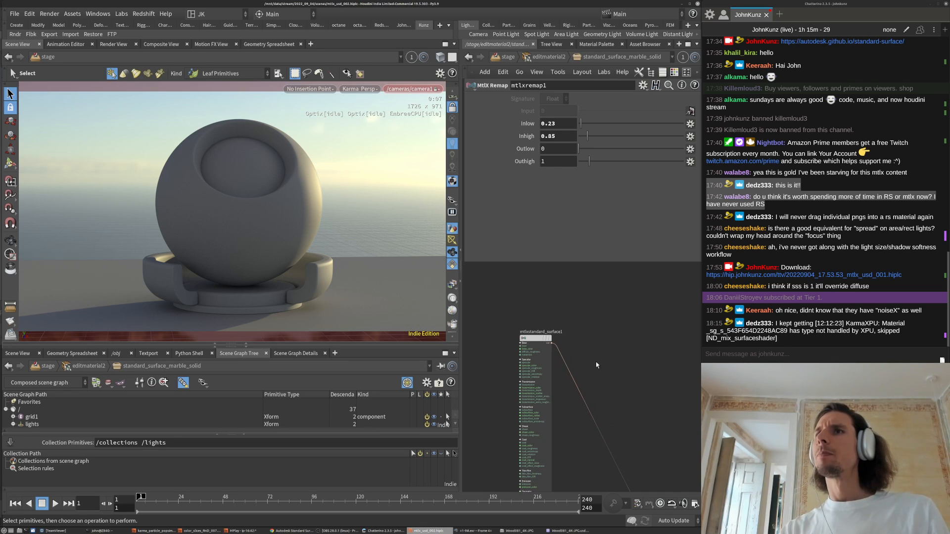
scroll(587, 326, down, 6)
scroll(569, 374, up, 4)
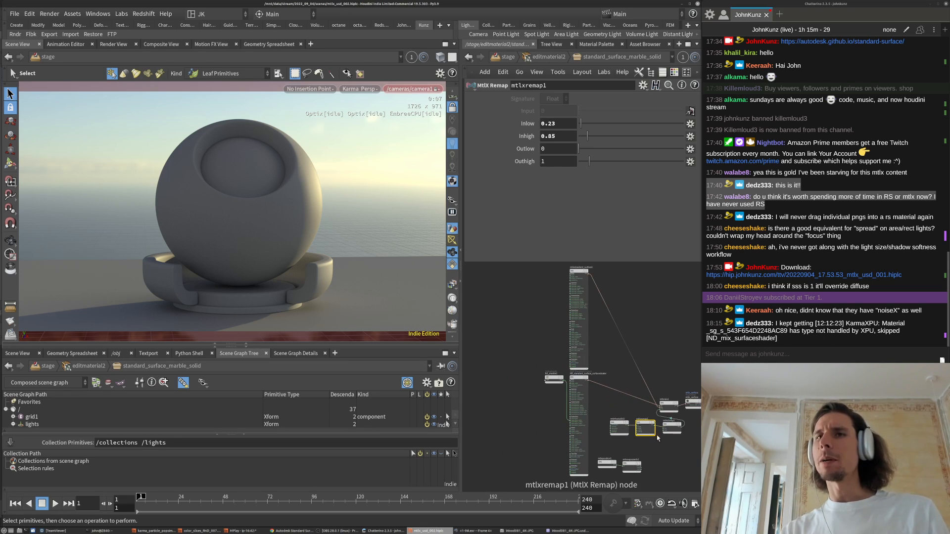
middle_drag(667, 368, 654, 359)
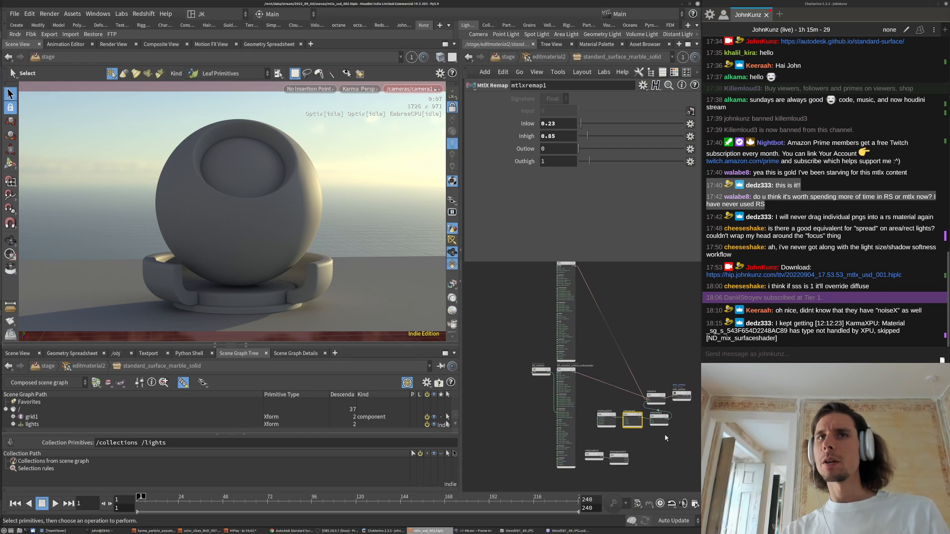
drag(664, 441, 528, 275)
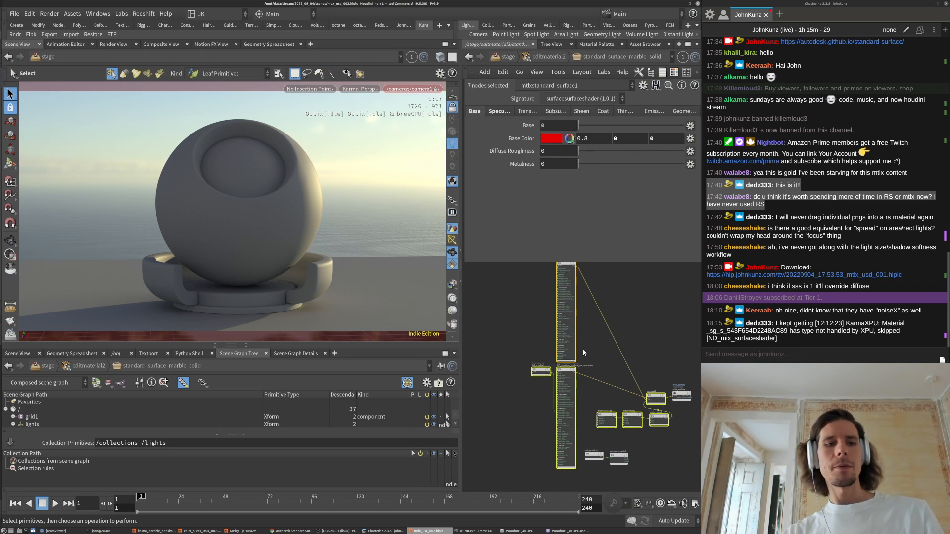
key(ctrl+c)
key(u)
key(u)
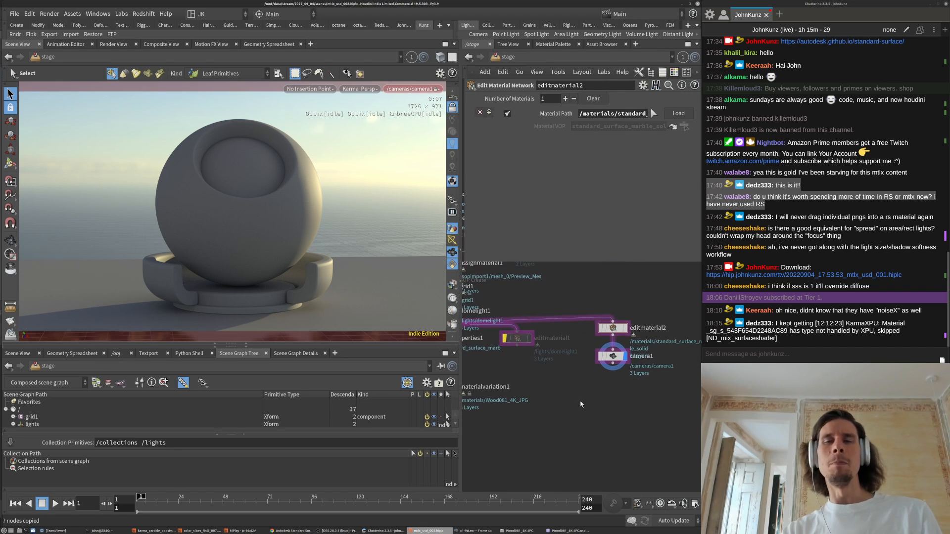
- Add an Assign Material node below camera1, connect camera1's output to it and display it
key(Tab)
text(as)
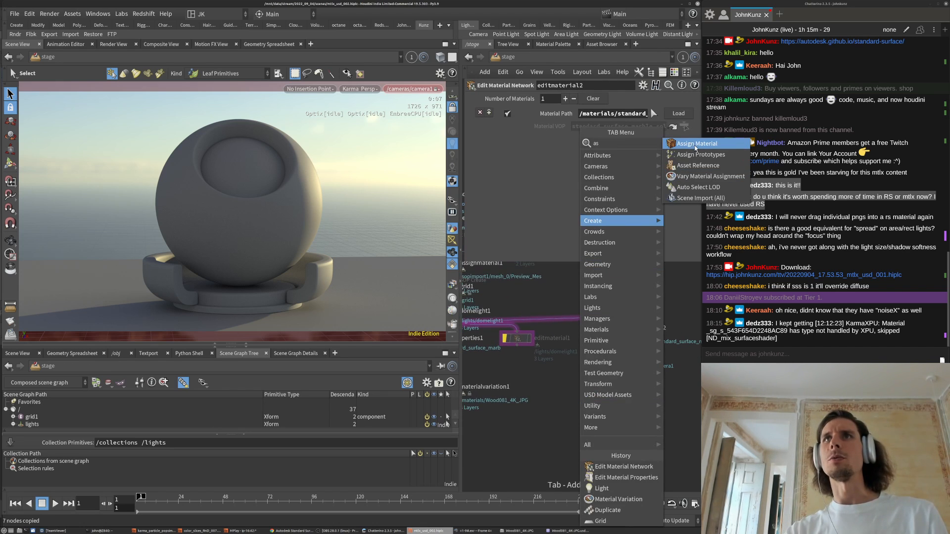
click(694, 144)
click(662, 409)
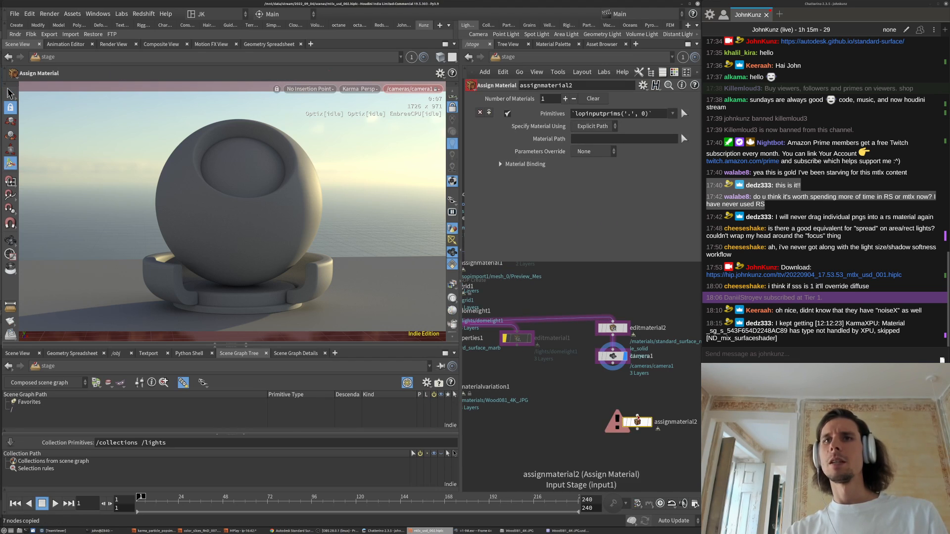
drag(612, 363, 637, 416)
click(647, 422)
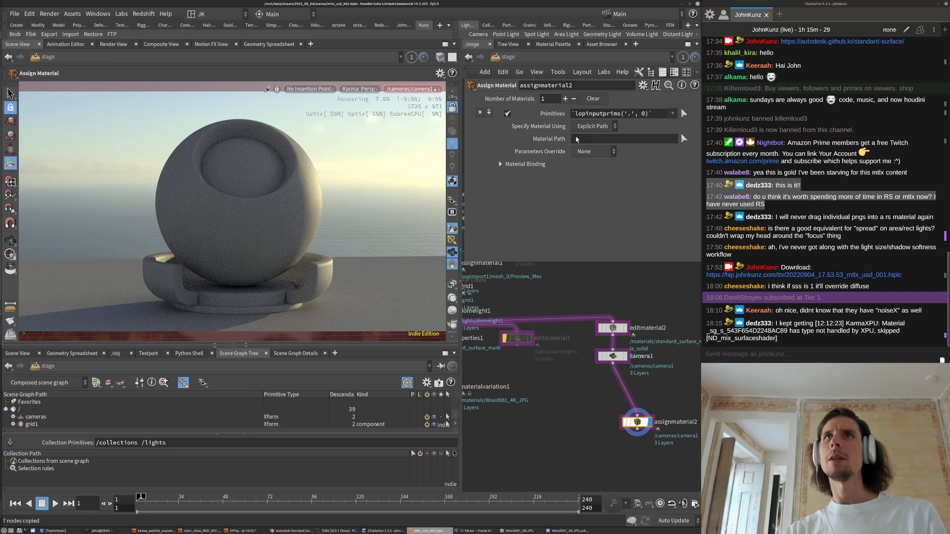
- Replace the Primitives expression of assignmaterial2 with the Preview_Mesh subset of sopimport1/mesh_0 from an enlarged Scene Graph Tree
triple_click(661, 112)
key(BackSpace)
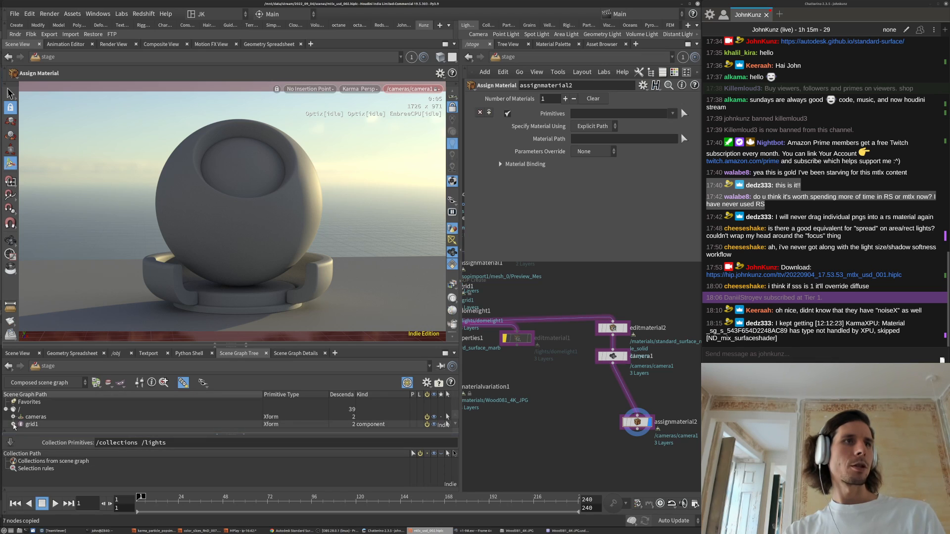
drag(101, 345, 101, 278)
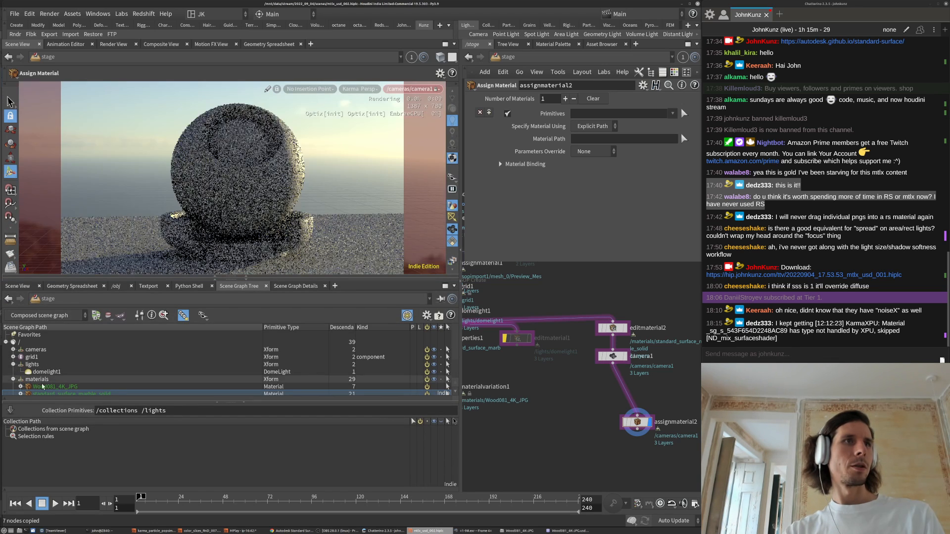
click(13, 357)
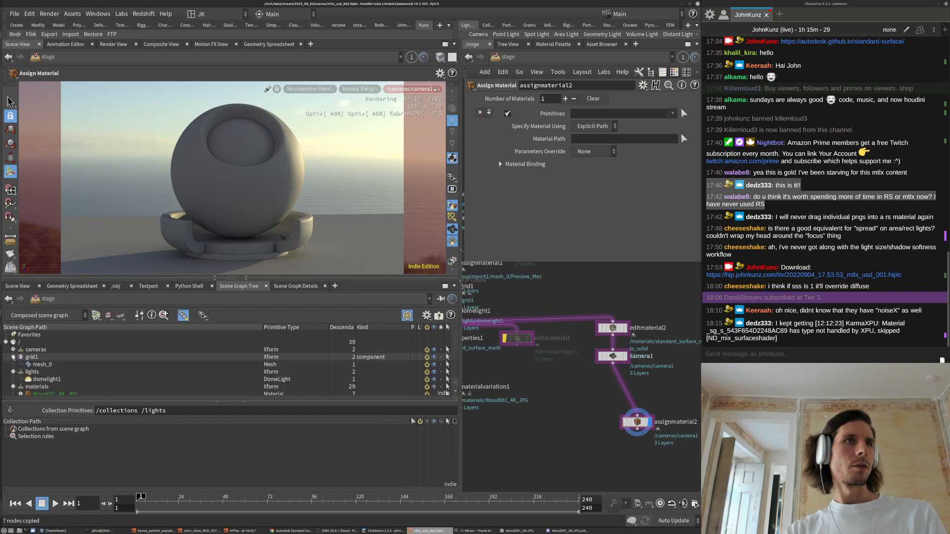
scroll(75, 366, down, 2)
click(13, 370)
click(21, 377)
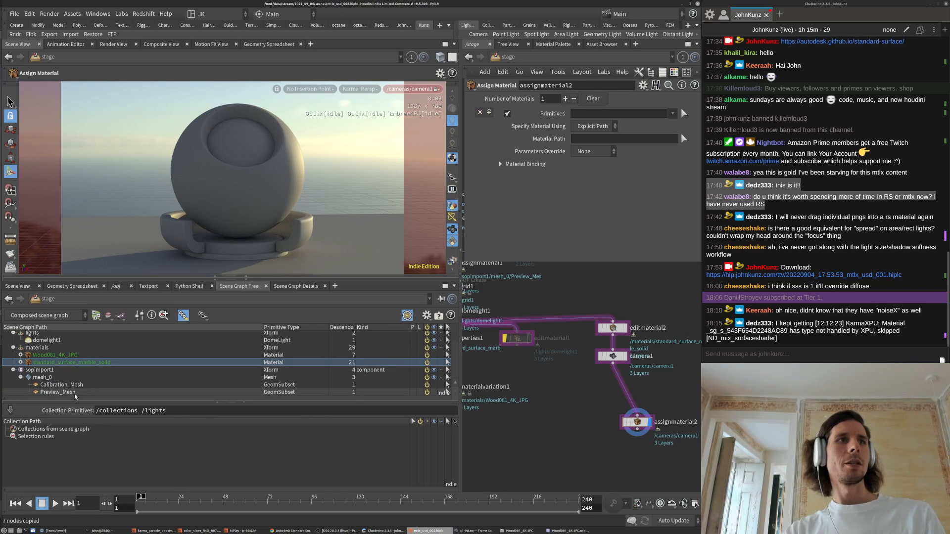
drag(346, 298, 605, 113)
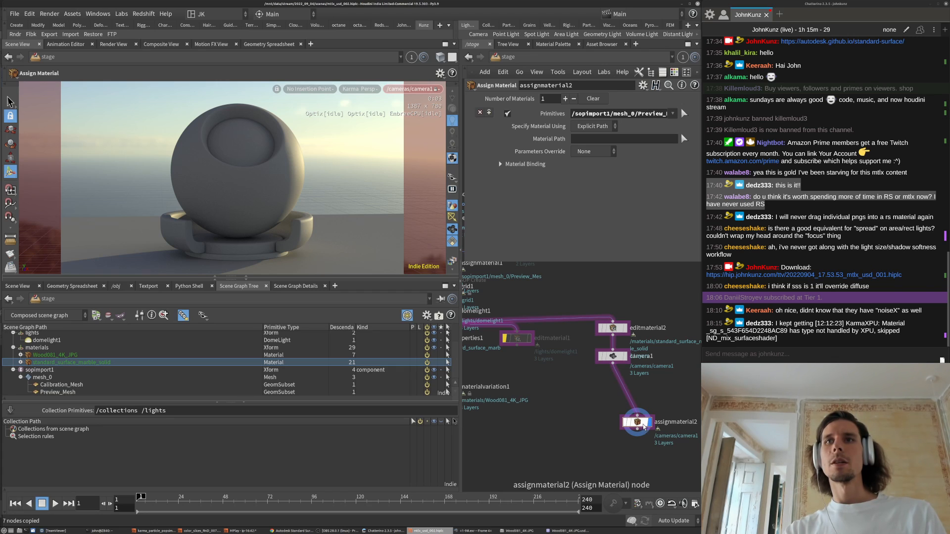
- Add a Material Library node beside camera1, connect camera1's output to it and go inside the library
middle_drag(685, 392, 638, 392)
key(Tab)
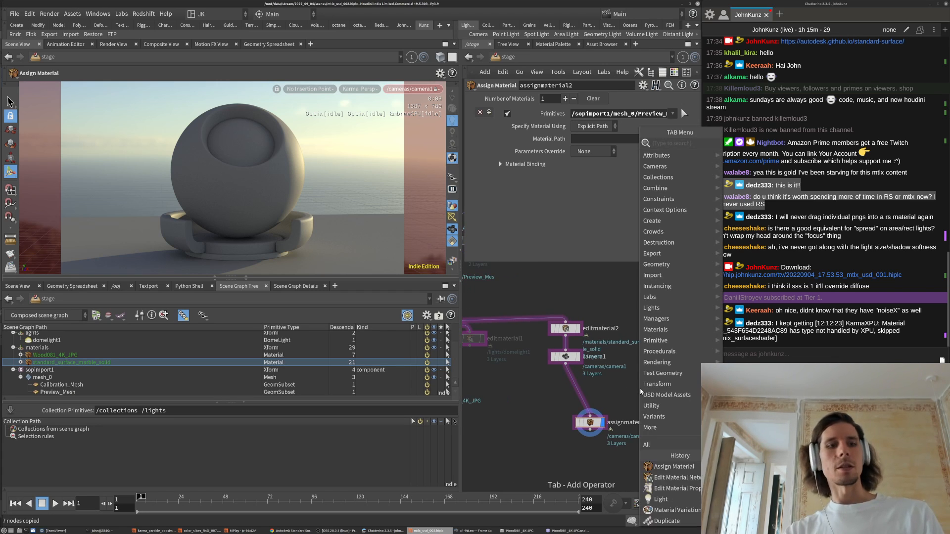
text(libr)
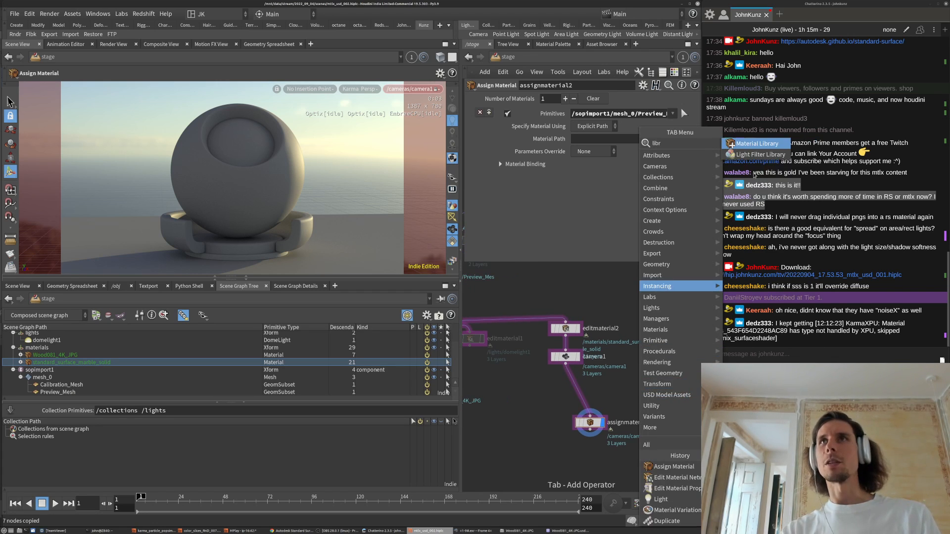
click(765, 143)
click(624, 380)
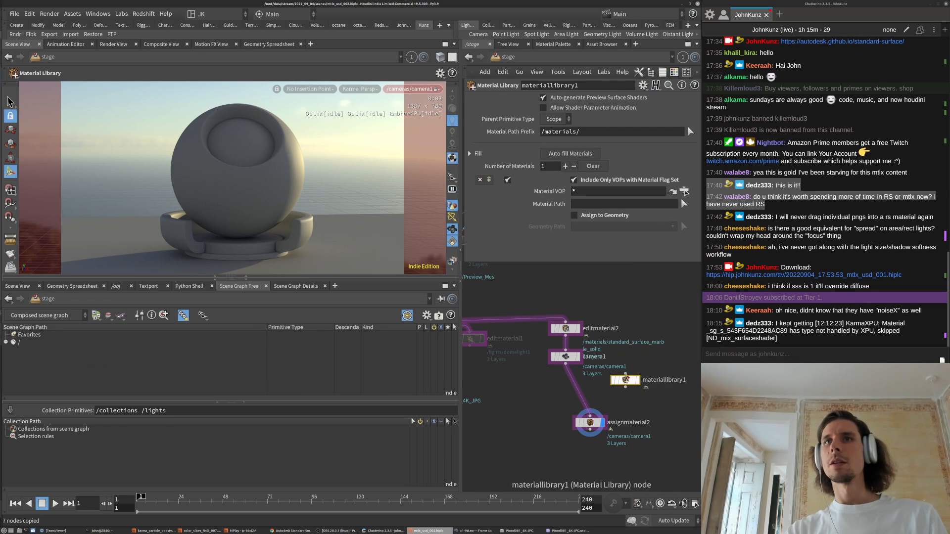
drag(579, 370, 625, 375)
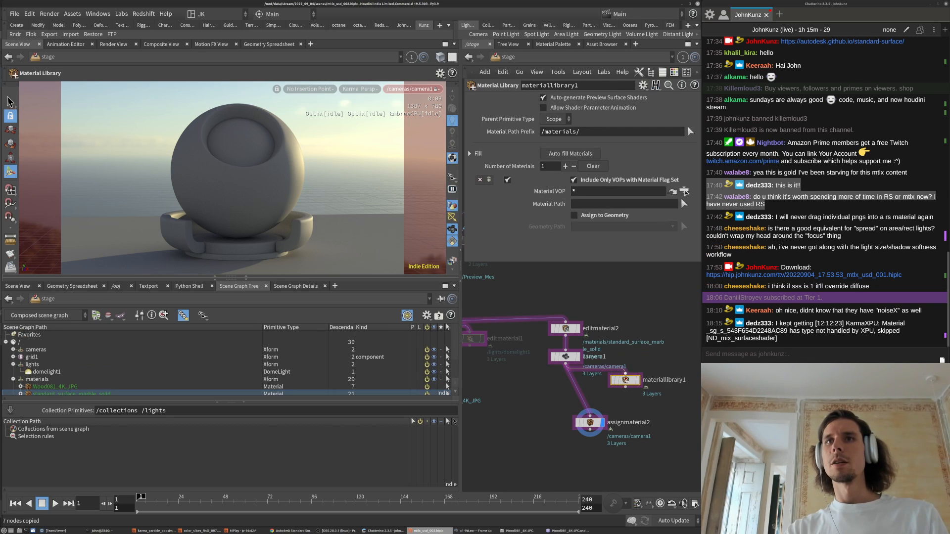
double_click(635, 382)
key(Tab)
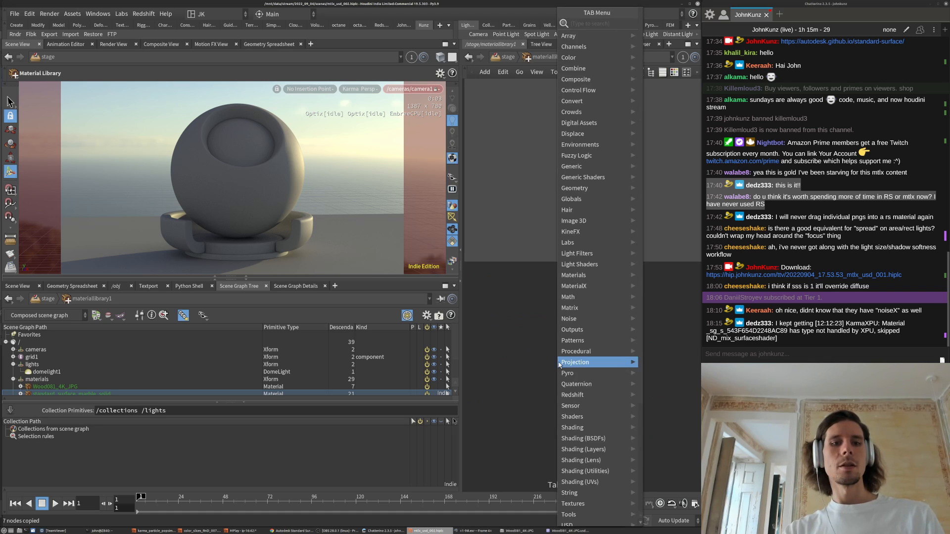
text(mat)
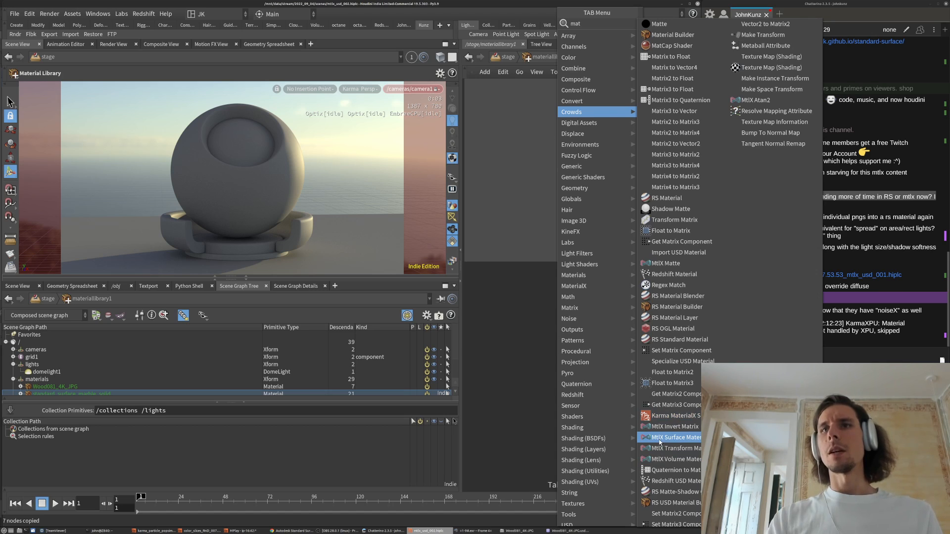
scroll(659, 442, down, 1)
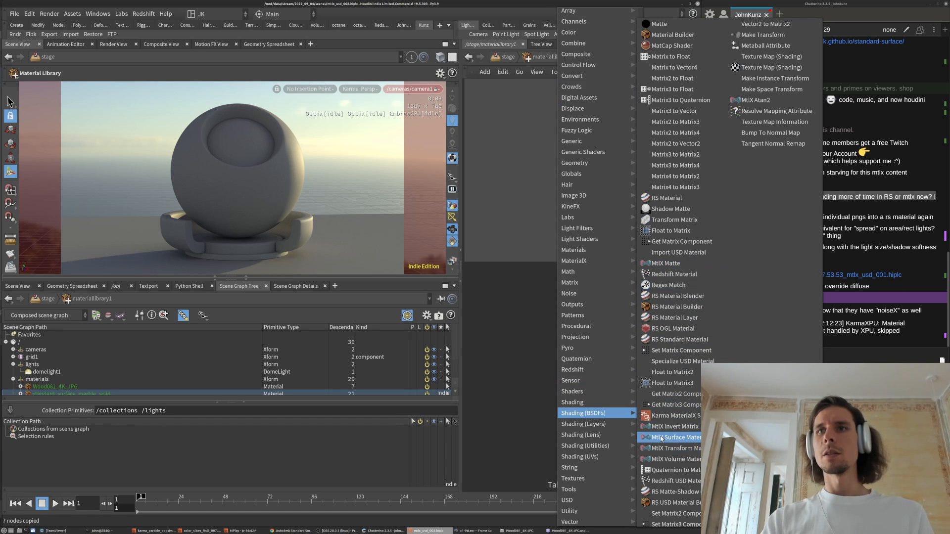
key(Escape)
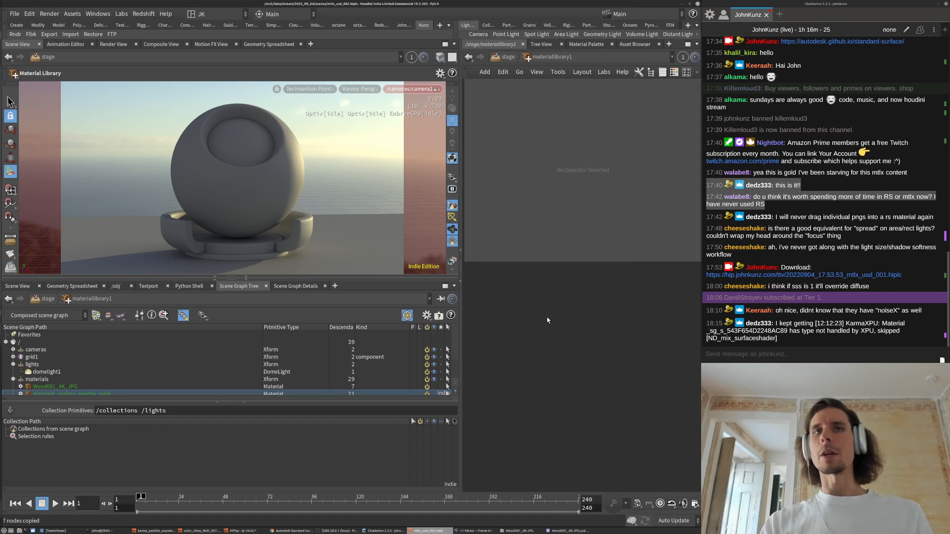
- Create a USD MaterialX Subnet inside materiallibrary1 and enter it
key(Tab)
text(subn)
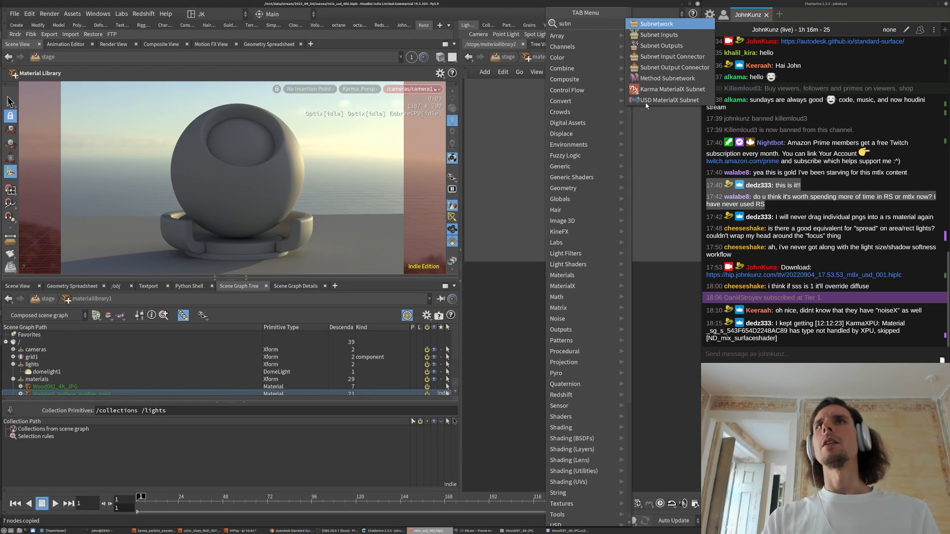
click(657, 100)
click(553, 345)
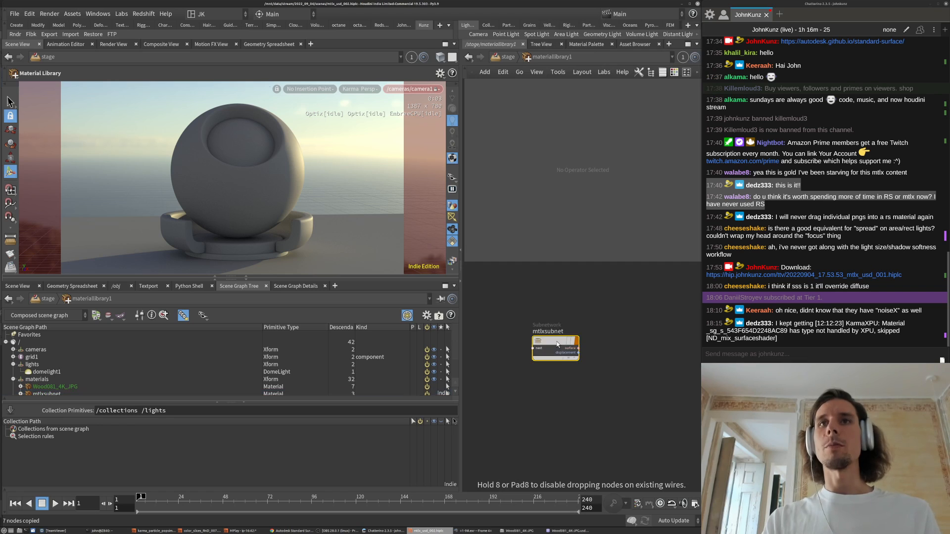
double_click(552, 343)
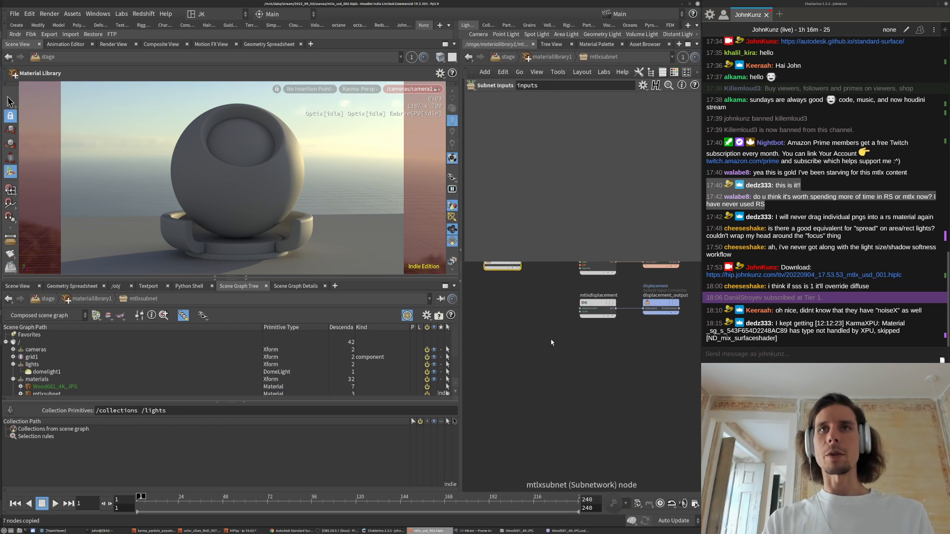
- Delete the subnet's default displacement, displacement output and surface nodes, keeping the inputs and surface_output nodes
drag(679, 418, 591, 366)
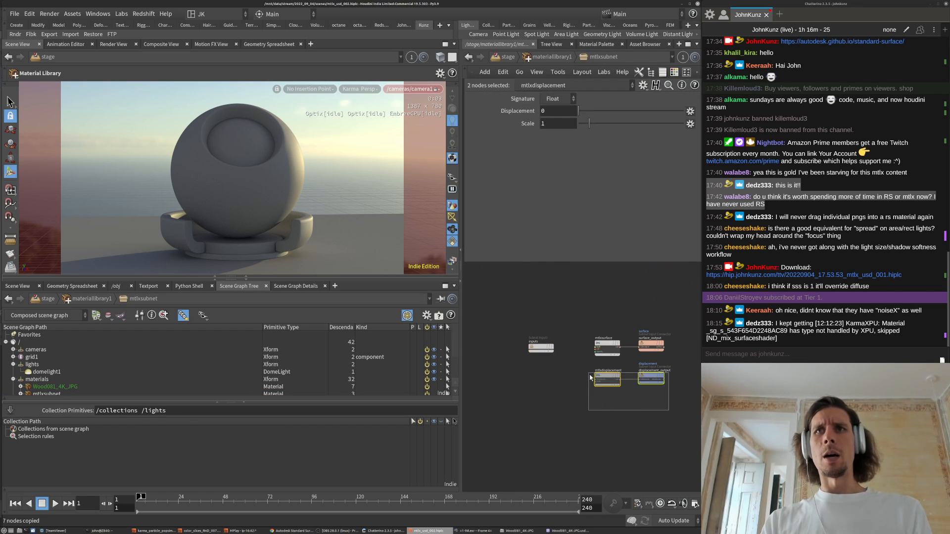
key(Delete)
click(607, 347)
key(Delete)
middle_drag(603, 372, 568, 350)
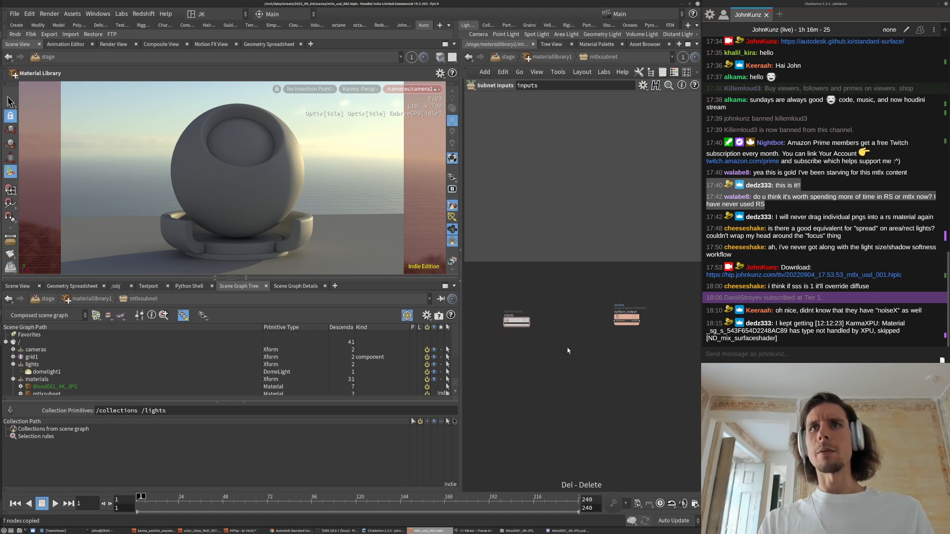
- Paste the copied marble and gold shader nodes into mtlxsubnet and connect mtlxmix1's output to surface_output
key(ctrl+v)
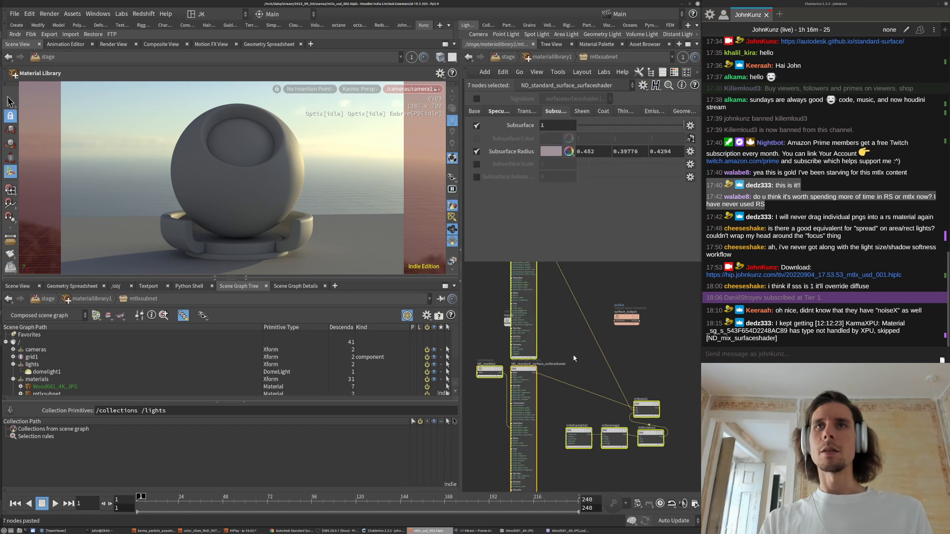
drag(631, 399, 545, 282)
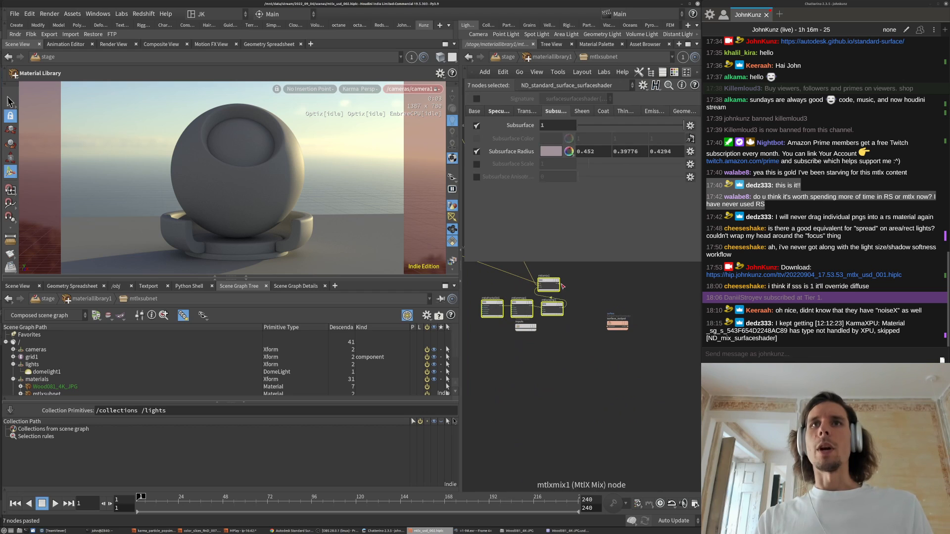
scroll(572, 284, up, 4)
click(575, 289)
click(643, 371)
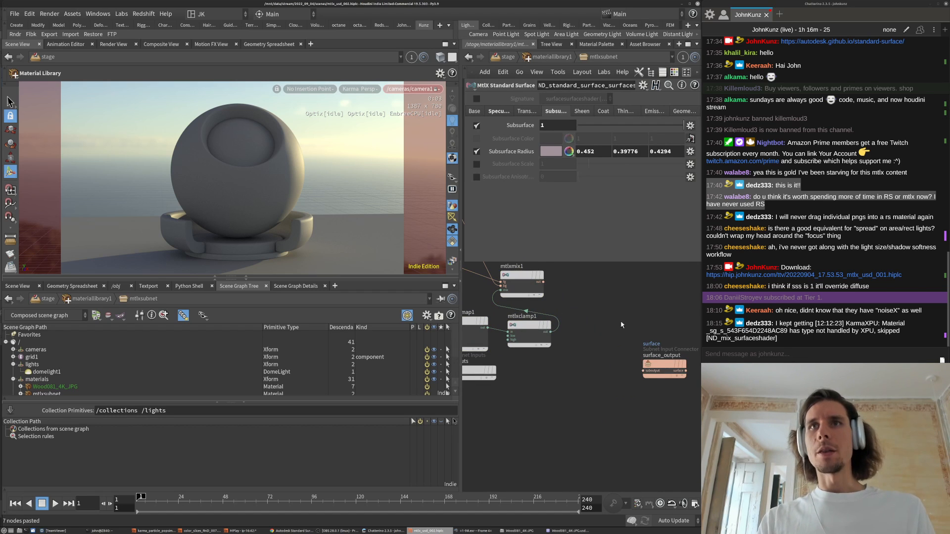
- Return to the stage with materiallibrary1 displayed and copy the Preview_Mesh name from assignmaterial2's Primitives path
key(u)
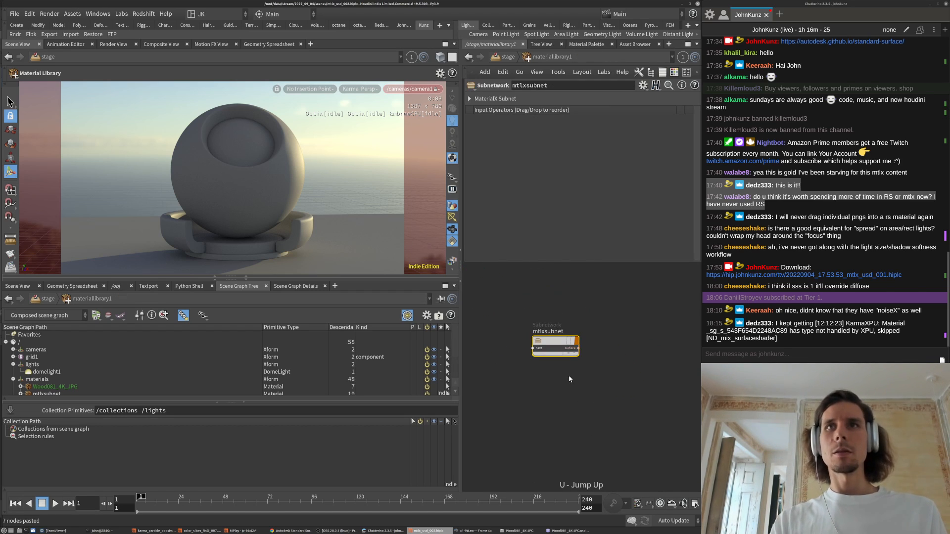
key(u)
click(589, 422)
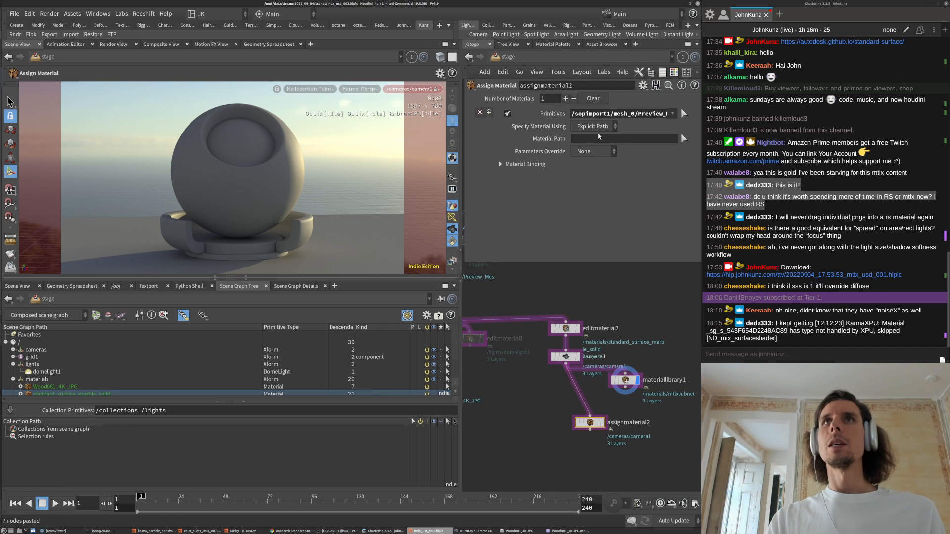
double_click(608, 113)
click(638, 114)
drag(638, 114, 826, 124)
key(ctrl+c)
- Enable Assign to Geometry on materiallibrary1 and set its Geometry Path to *Preview_Mesh
click(625, 380)
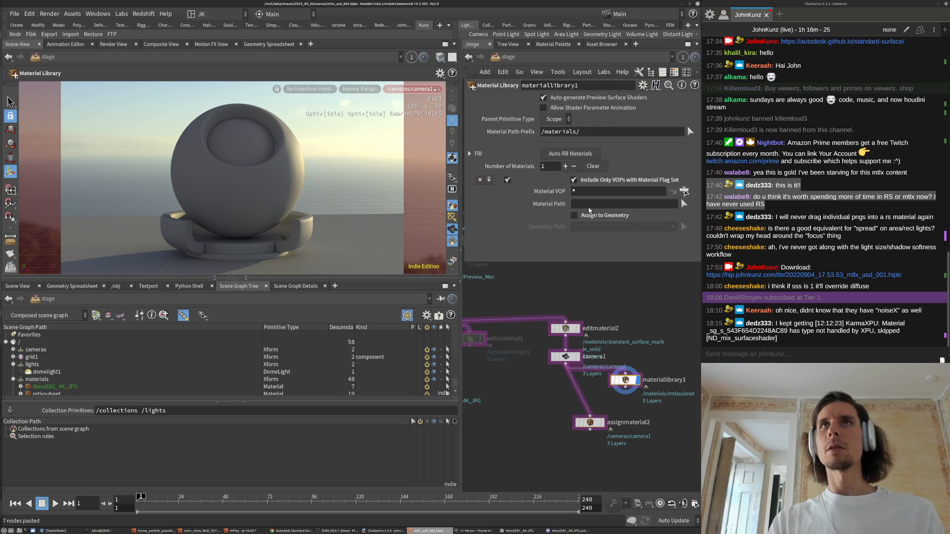
click(597, 215)
click(594, 227)
text(*)
key(ctrl+v)
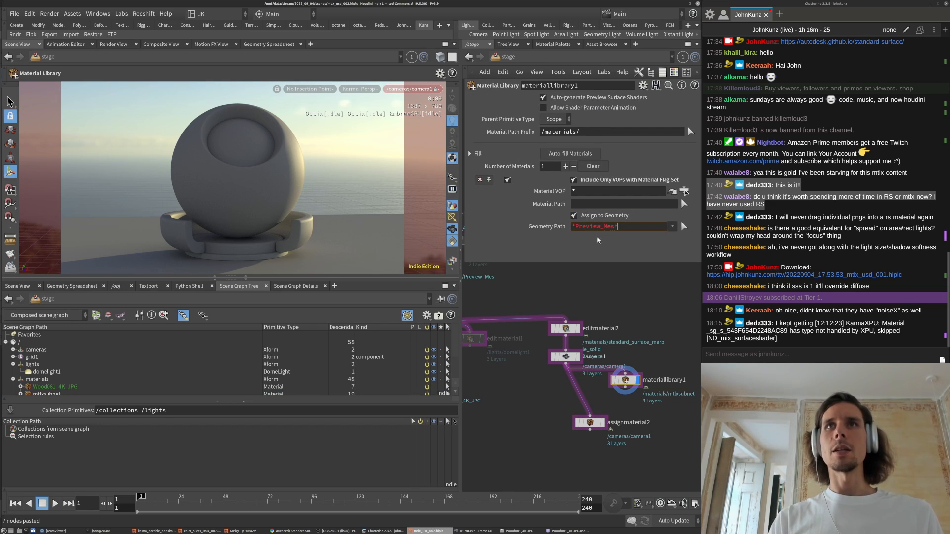
key(Return)
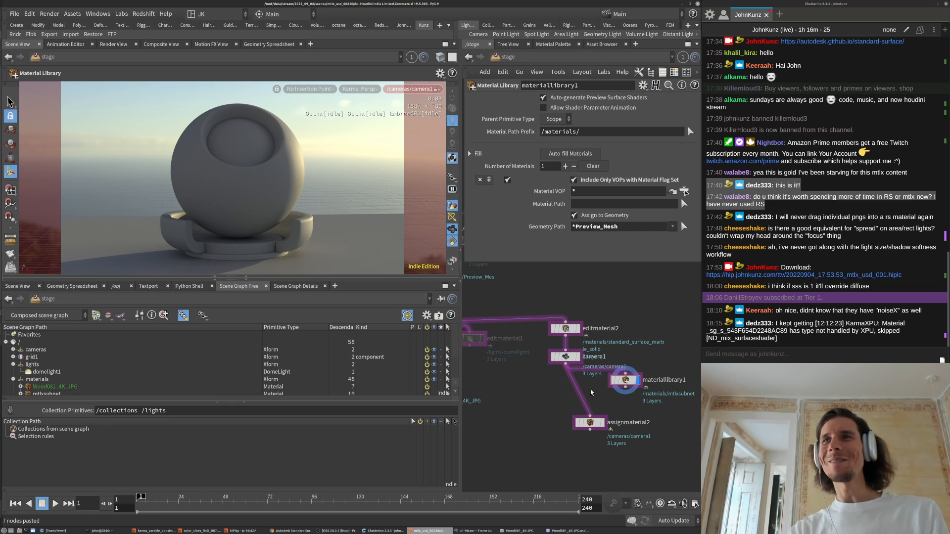
- Check the materials in the Scene Graph Tree and restart the viewport's Karma render
scroll(71, 365, down, 2)
click(71, 363)
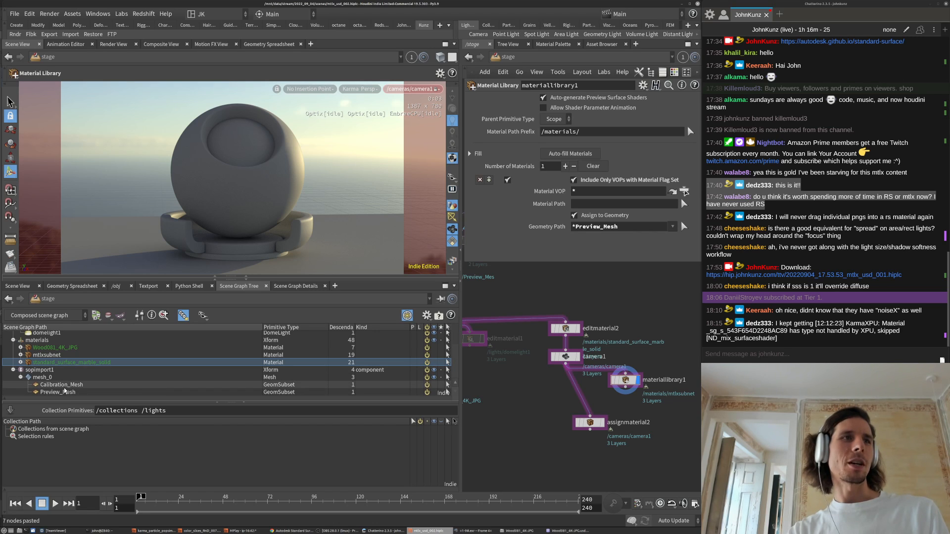
click(359, 90)
click(361, 204)
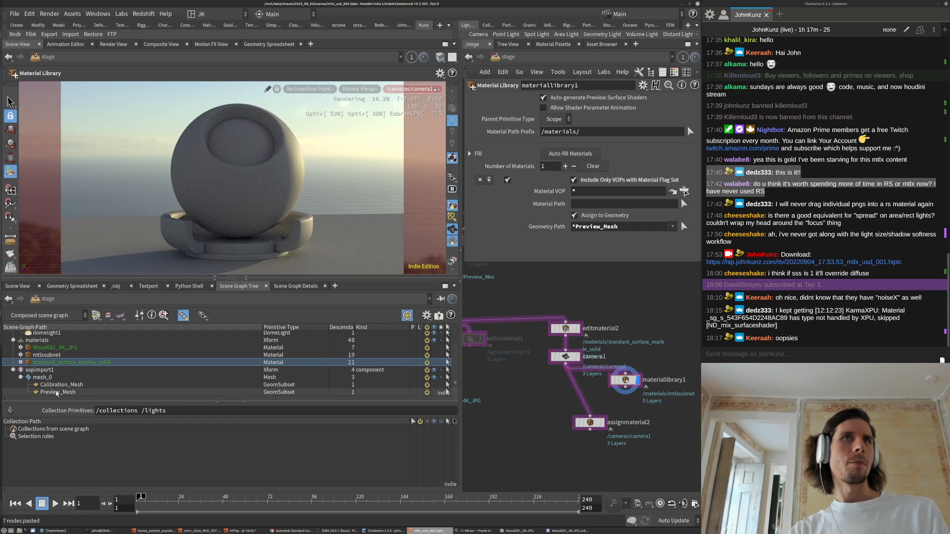
- Inspect the material binding of sopimport1/mesh_0's Preview_Mesh in the Scene Graph Details
click(54, 392)
key(s)
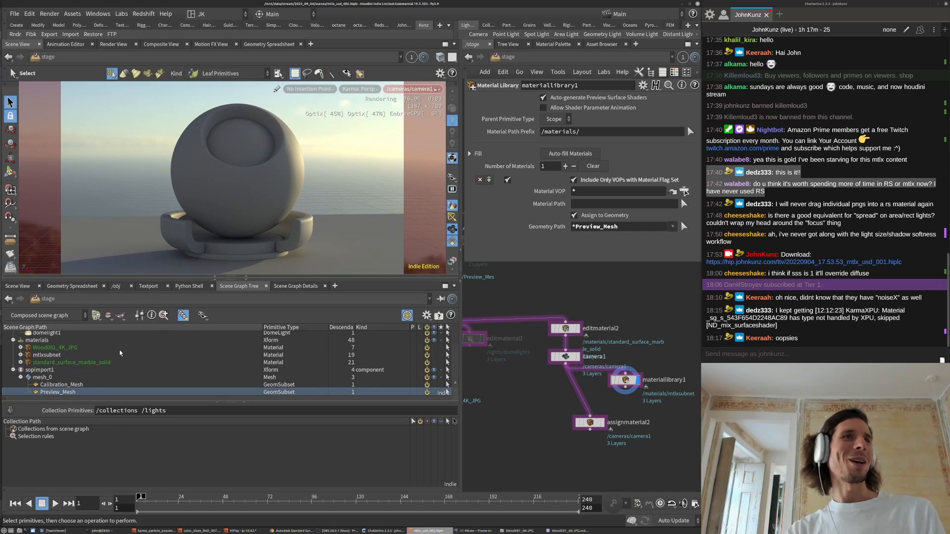
click(311, 286)
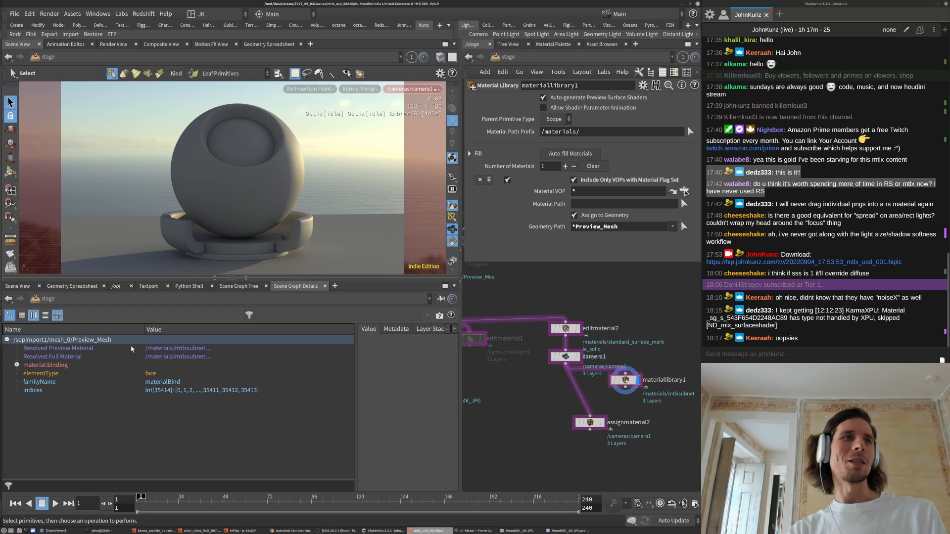
click(17, 365)
click(89, 373)
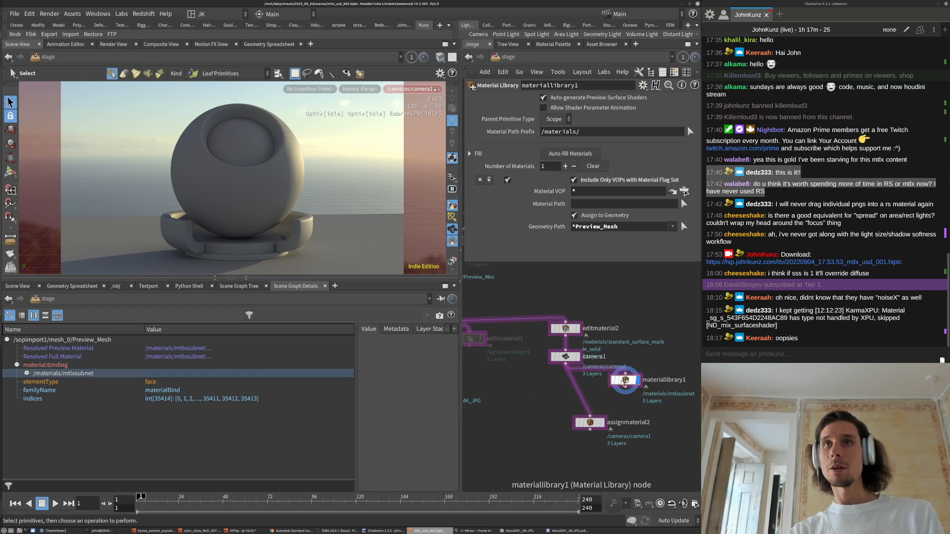
- Open mtlxsubnet inside materiallibrary1 and delete the standard surface shader that NG_marble1 feeds
double_click(625, 382)
double_click(568, 342)
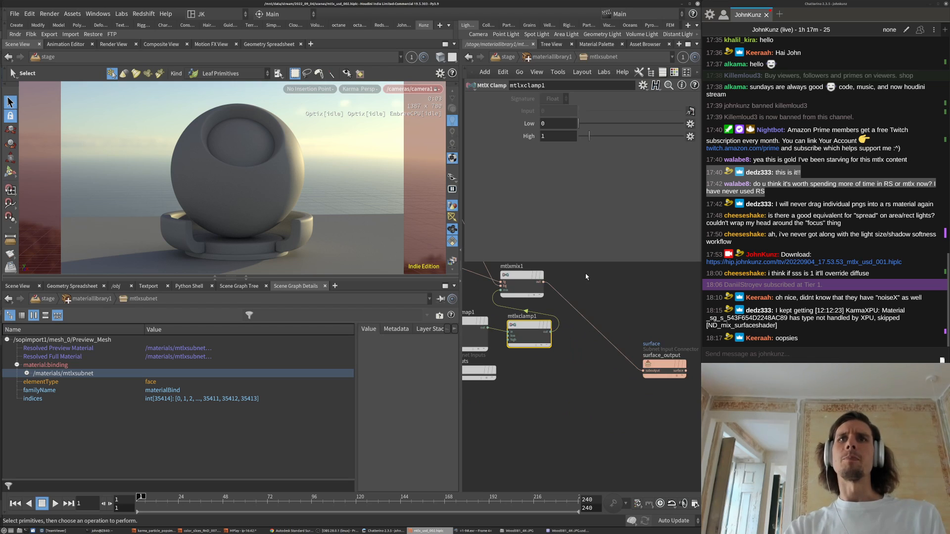
scroll(588, 392, up, 4)
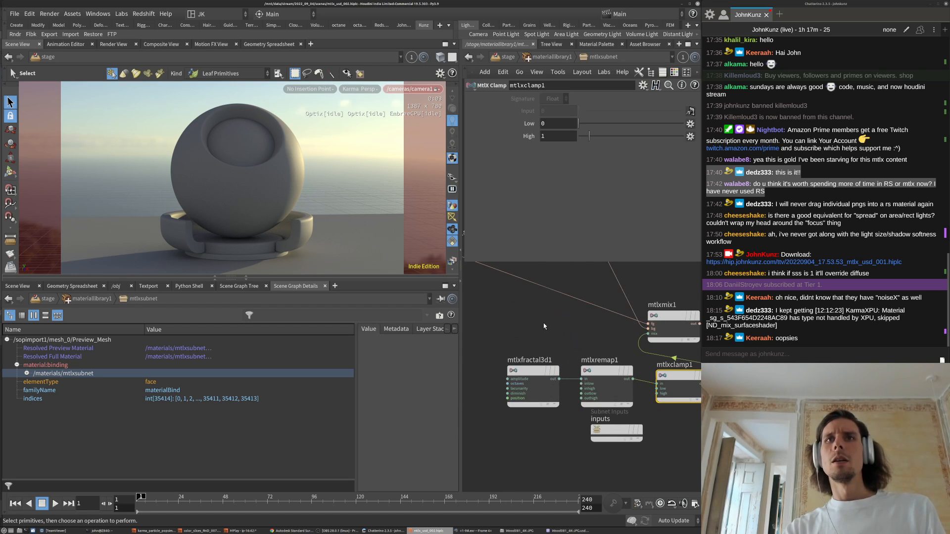
scroll(558, 407, down, 4)
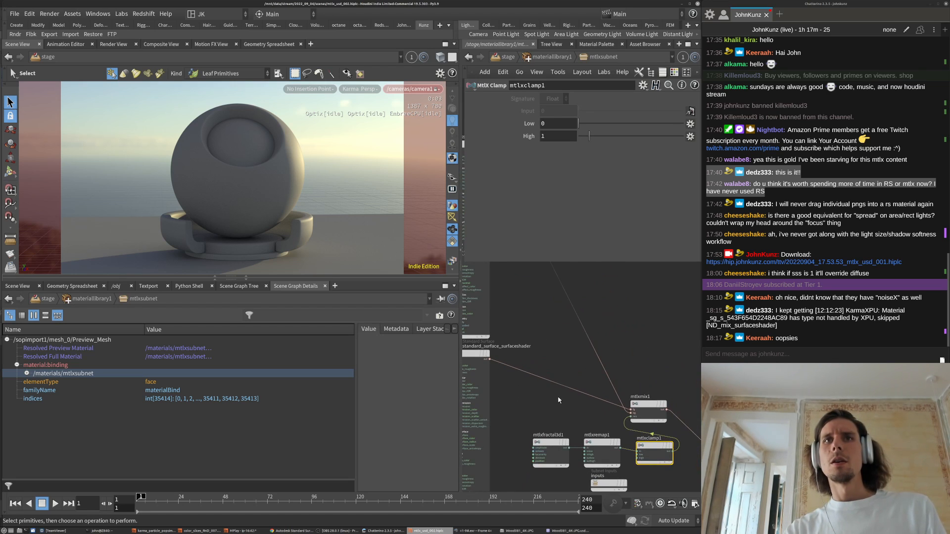
scroll(584, 396, up, 4)
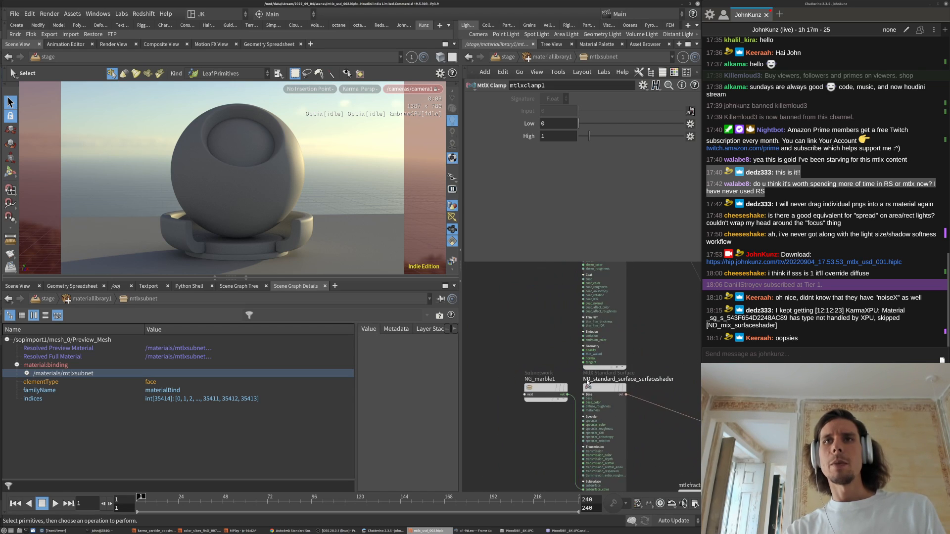
click(601, 402)
mouse_move(529, 311)
middle_down()
mouse_move(515, 366)
mouse_move(524, 315)
middle_up()
click(600, 394)
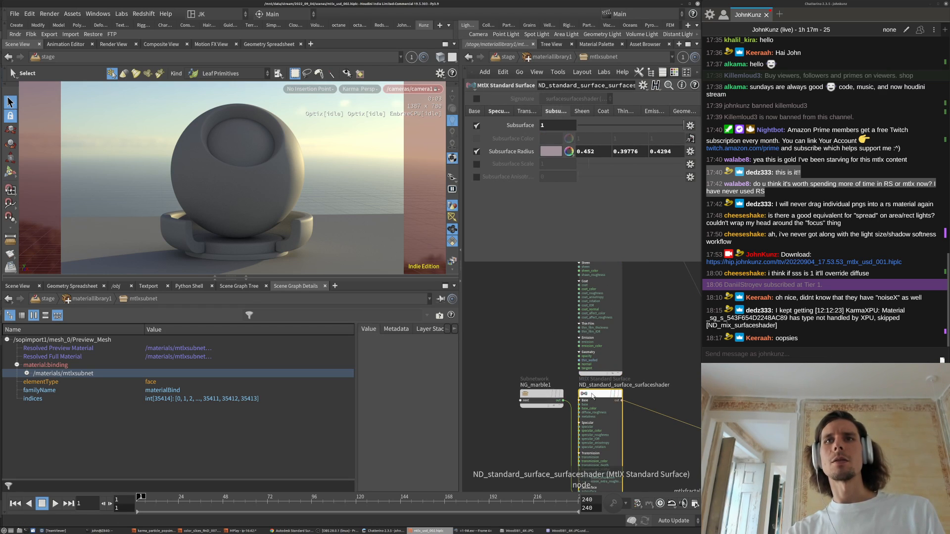
scroll(591, 406, up, 3)
scroll(564, 373, down, 2)
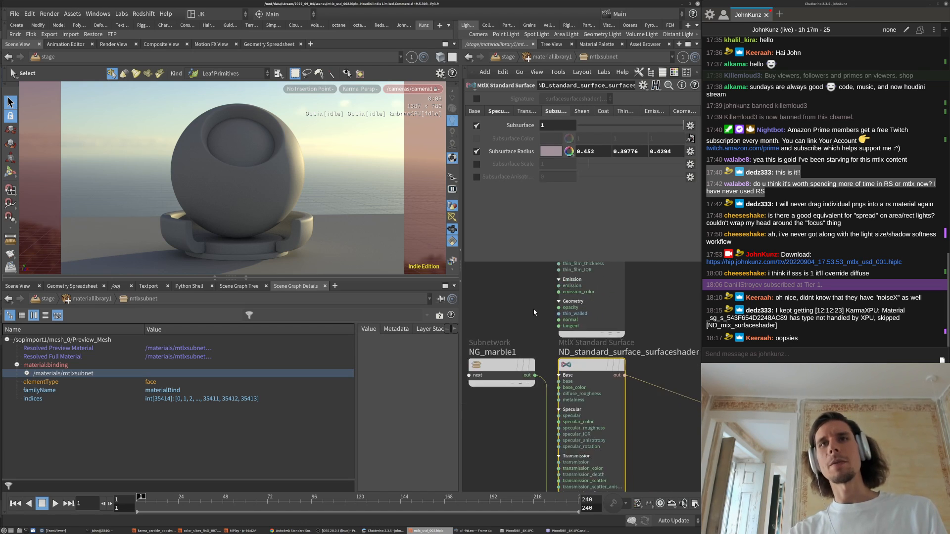
scroll(527, 342, down, 2)
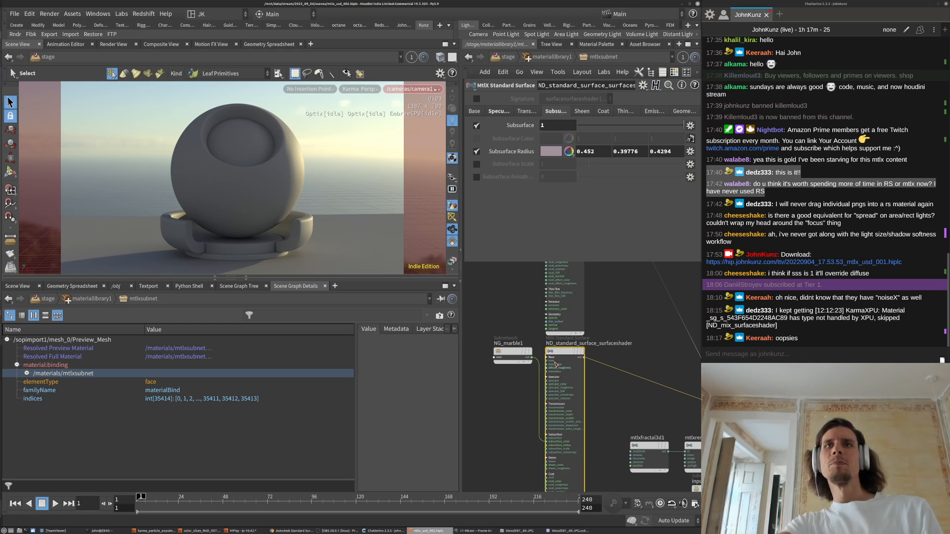
key(Delete)
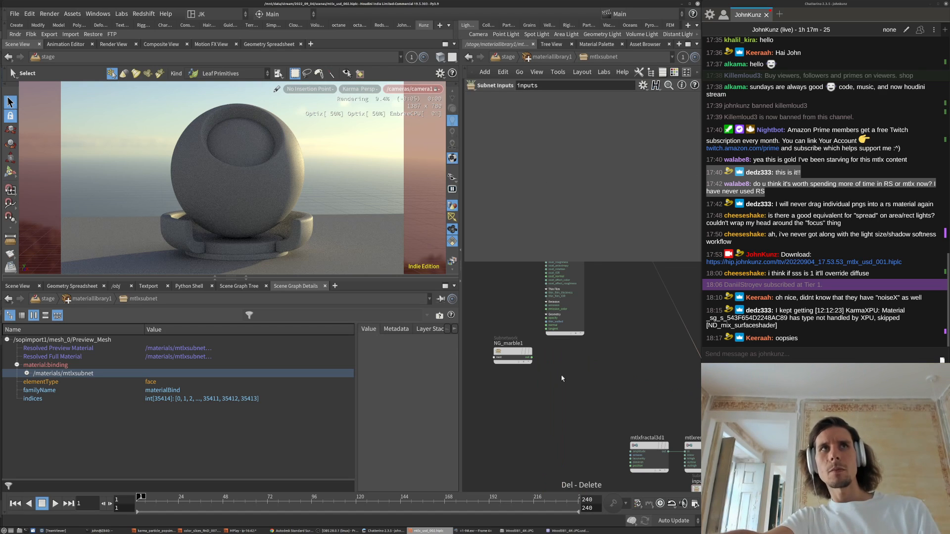
scroll(561, 375, down, 2)
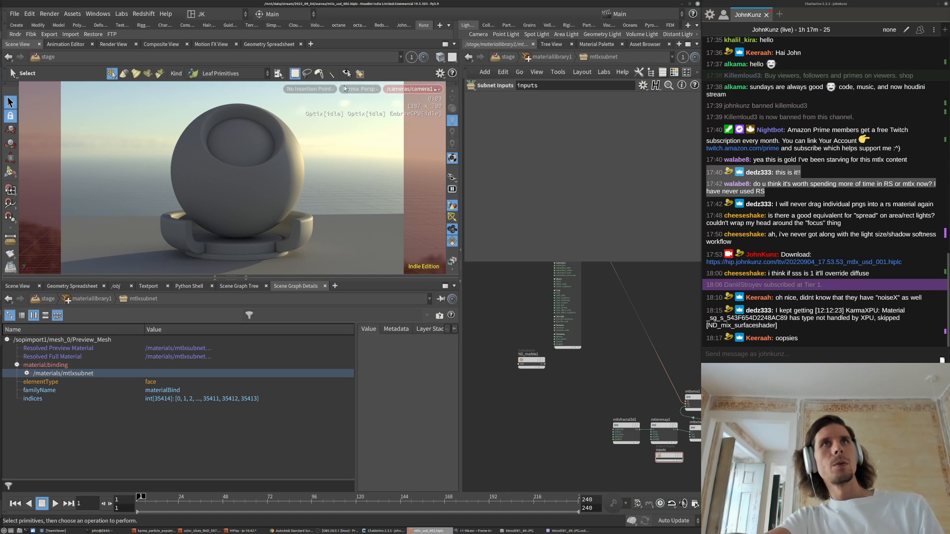
- Restart the viewport's Karma render and add an MtlX Standard Surface node inside mtlxsubnet
click(359, 89)
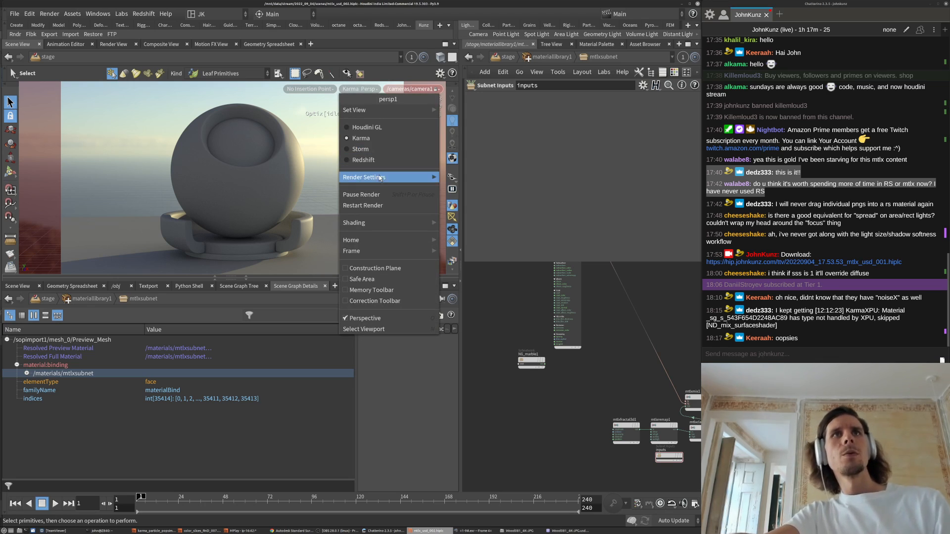
click(385, 203)
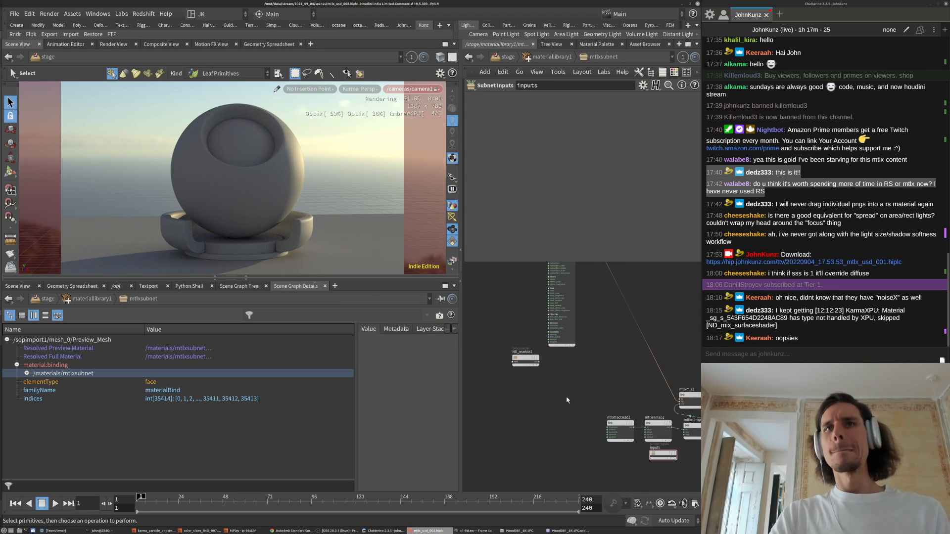
key(Tab)
text(sta)
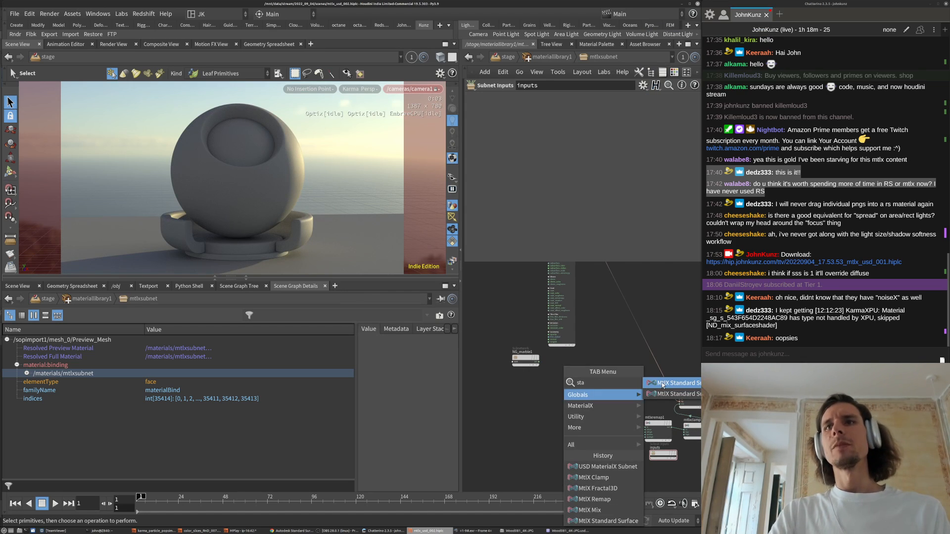
click(662, 384)
click(582, 375)
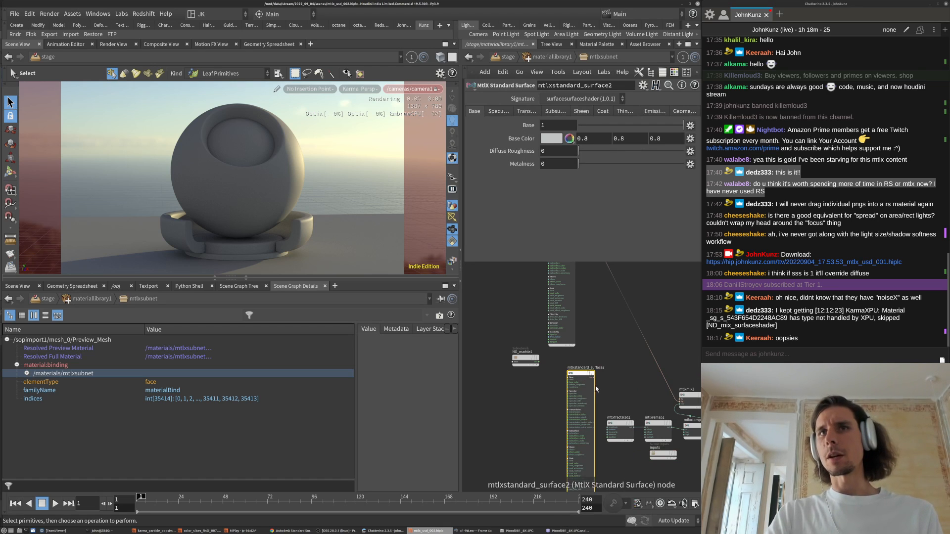
- Connect mtlxstandard_surface2's output to mtlxmix1 and place the shader node below NG_marble1
scroll(596, 389, up, 3)
middle_drag(634, 391, 562, 364)
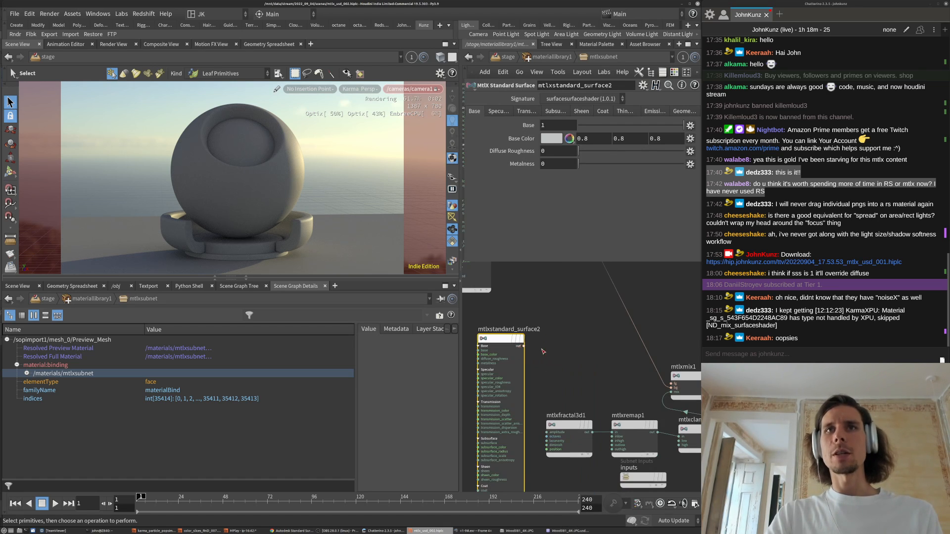
drag(524, 346, 670, 384)
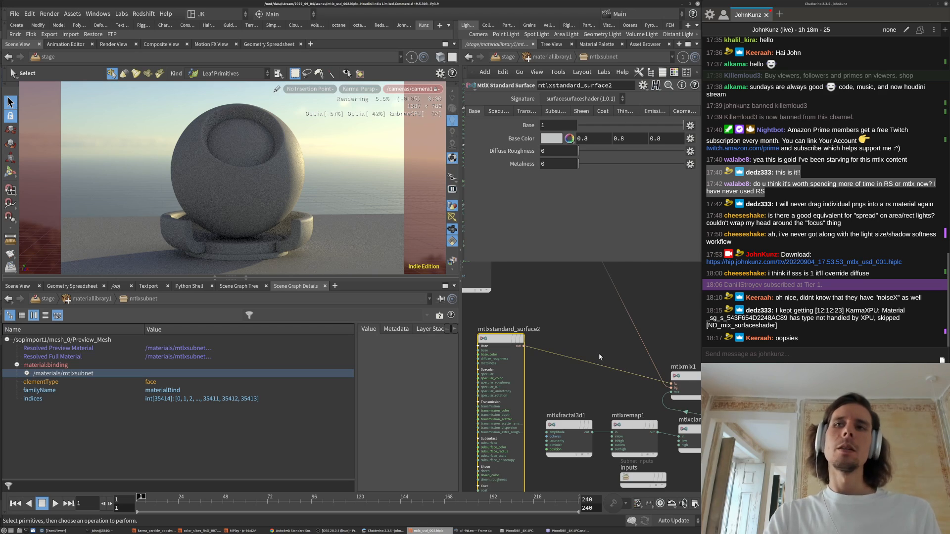
scroll(601, 358, down, 3)
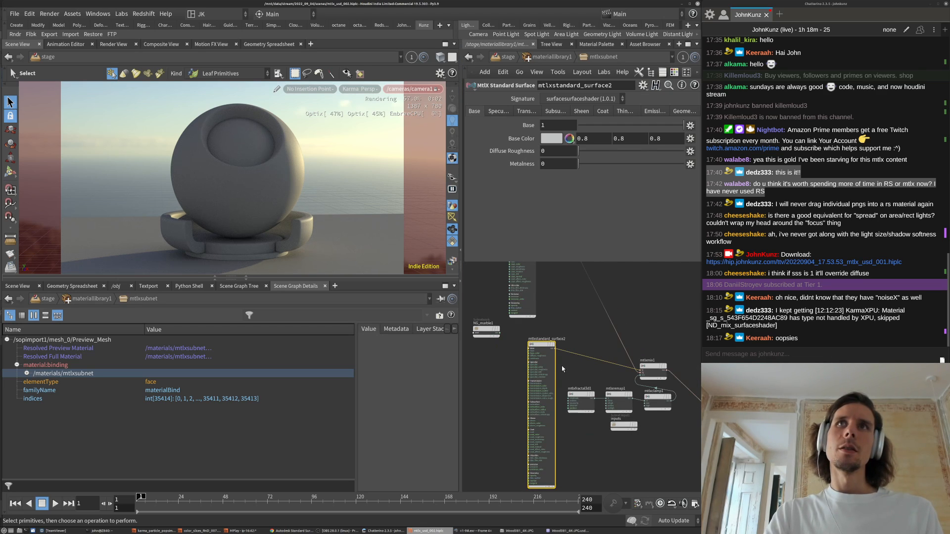
drag(550, 361, 534, 355)
- Set the Base Color of mtlxstandard_surface2 to red with values 1, 0, 0
click(592, 138)
text(1)
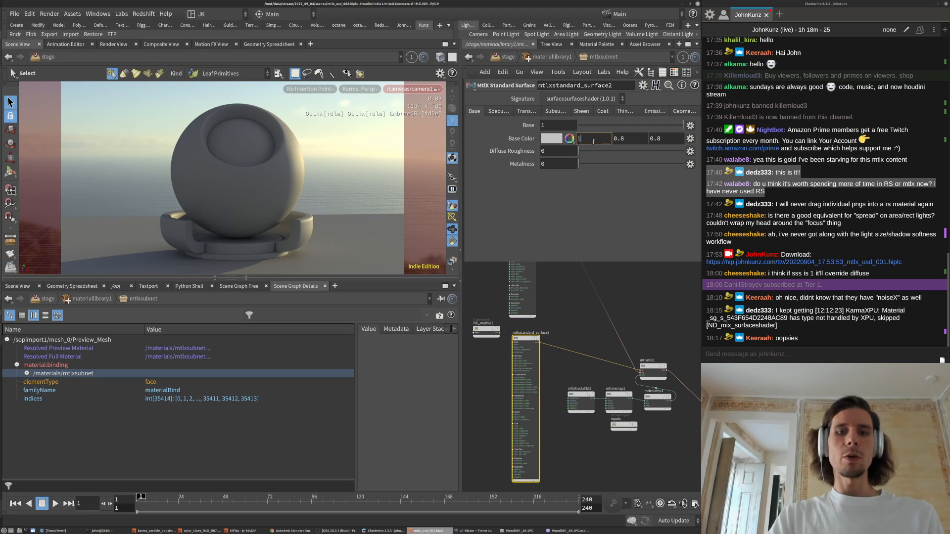
key(Tab)
text(0)
key(Tab)
text(0)
key(Return)
- Rearrange the network with the fractal, remap and clamp nodes before mtlxstandard_surface2, and mtlxmix1 and surface_output closer to it
click(475, 330)
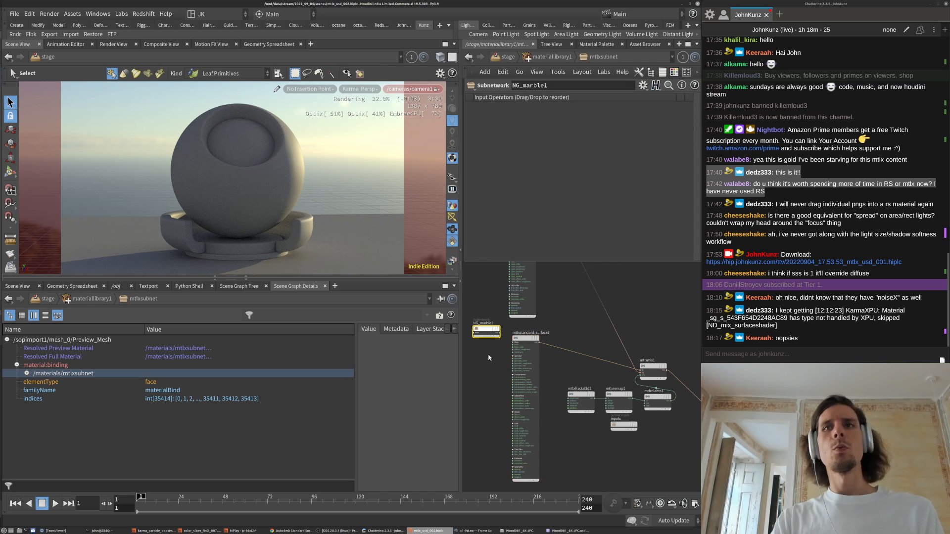
drag(675, 417, 566, 383)
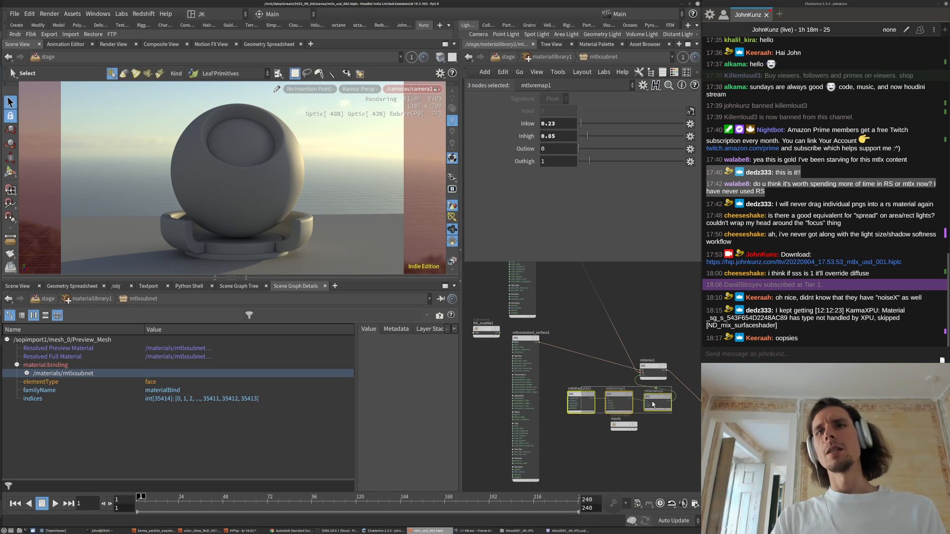
drag(657, 403, 486, 385)
click(594, 394)
drag(645, 372, 597, 348)
middle_drag(597, 347, 527, 345)
drag(674, 419, 583, 355)
scroll(547, 388, up, 2)
- Test mtlxstandard_surface2 by wiring it directly into surface_output, and reconnect mtlxmix1 to surface_output
drag(660, 372, 516, 342)
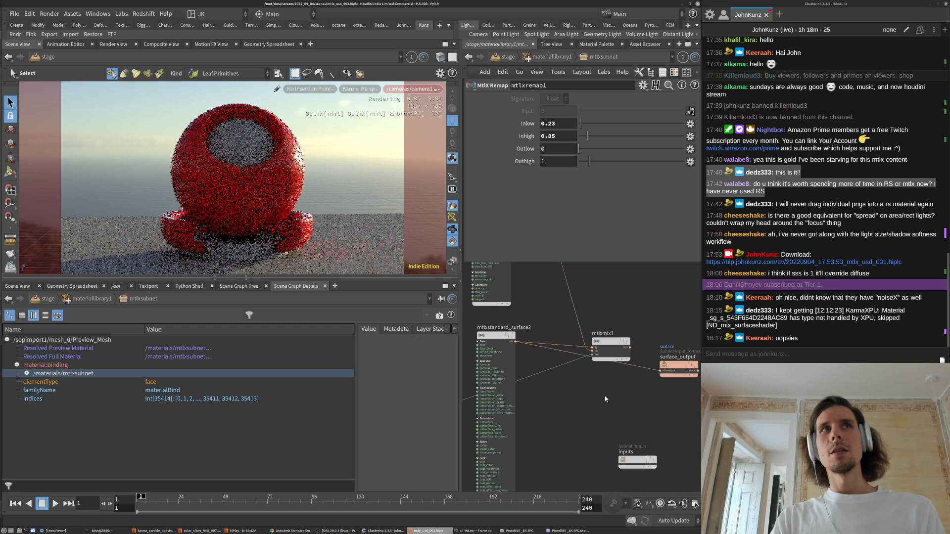
scroll(603, 398, down, 3)
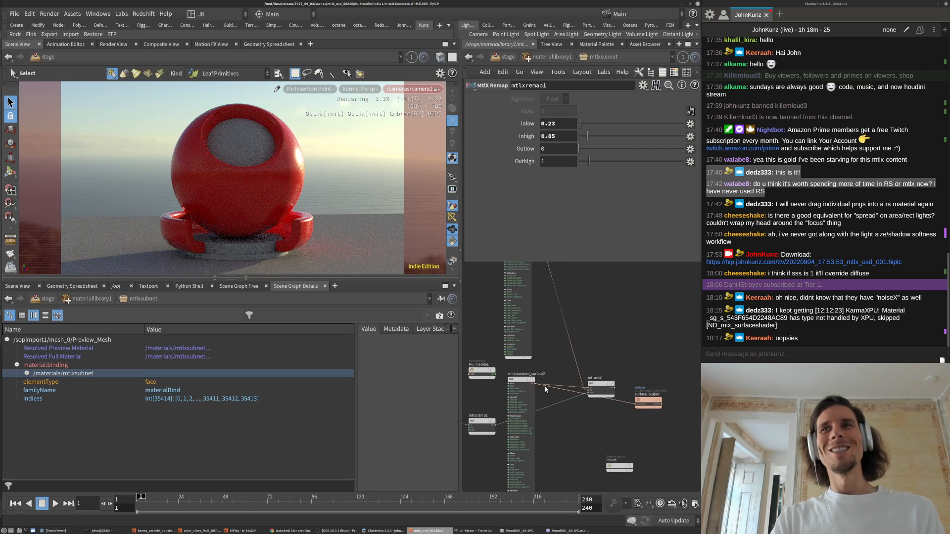
scroll(545, 387, up, 2)
click(645, 390)
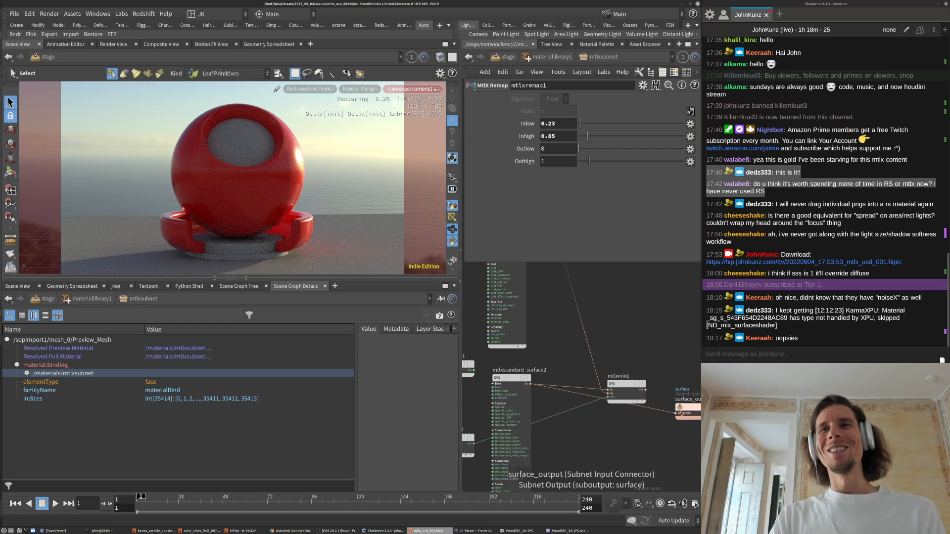
key(Escape)
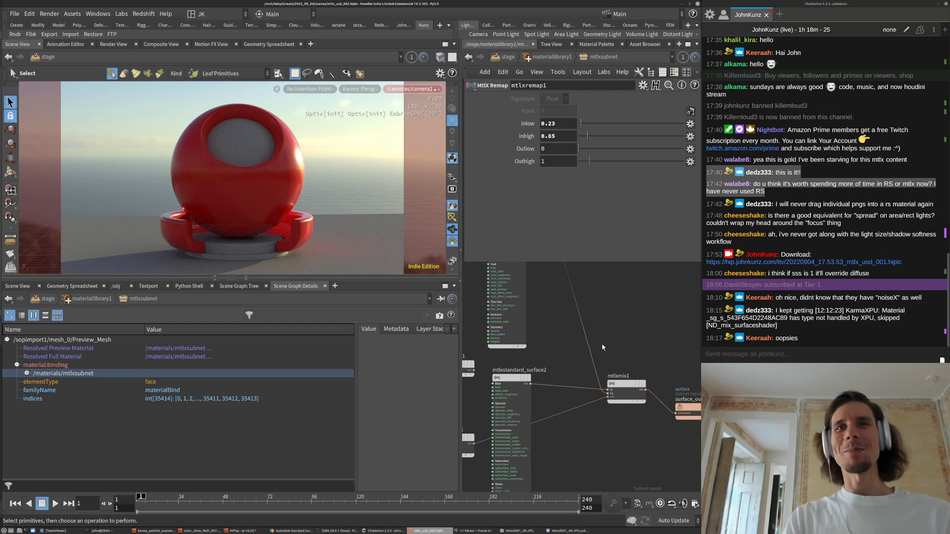
middle_drag(601, 348, 610, 308)
click(519, 338)
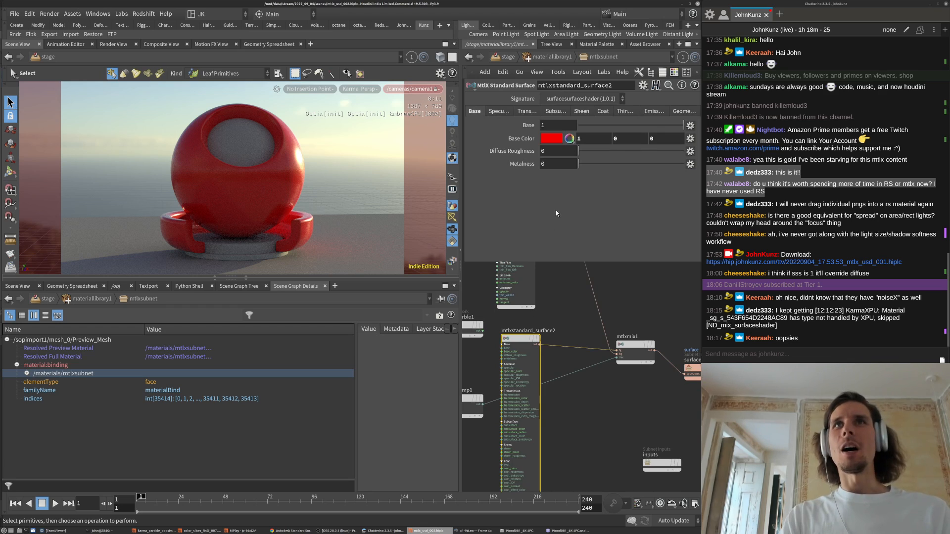
- Display camera1 in the stage network and delete the materiallibrary1 and assignmaterial2 nodes
key(u)
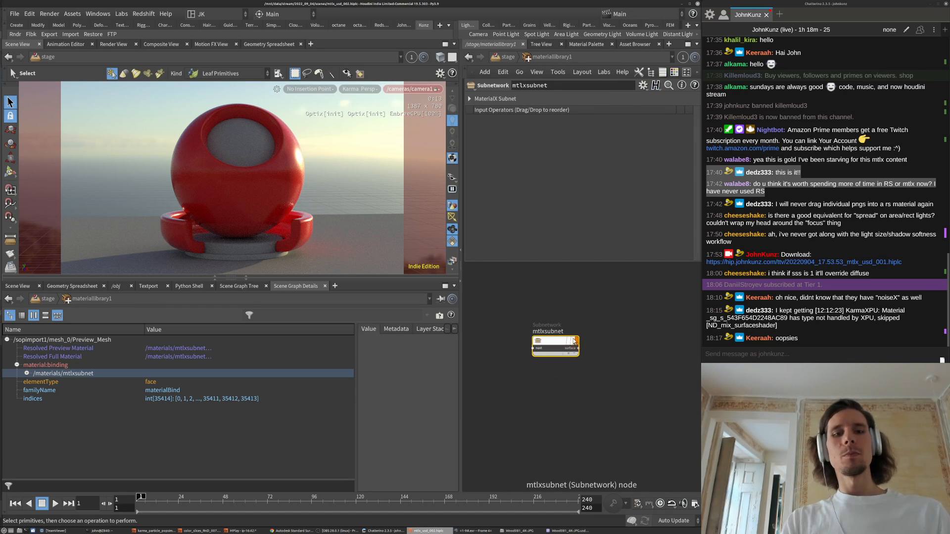
key(u)
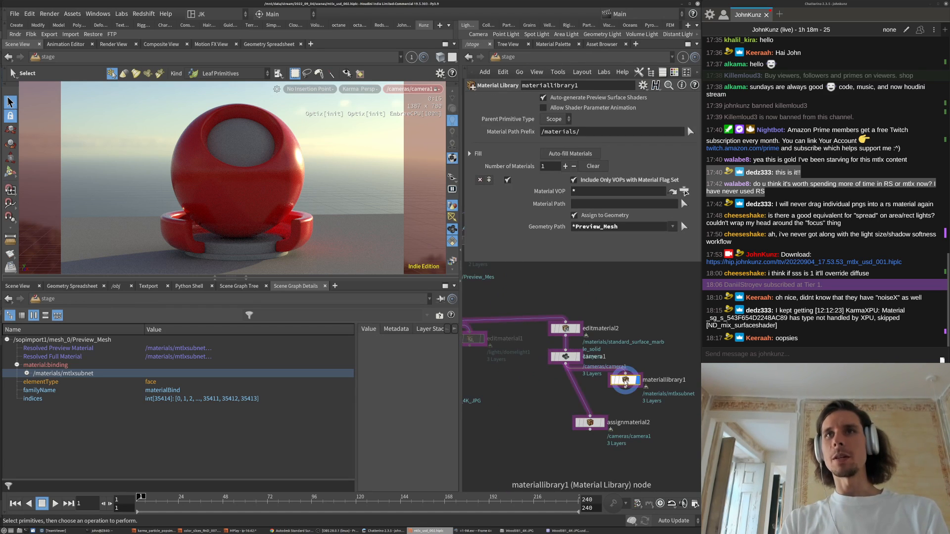
click(575, 356)
middle_drag(546, 400, 557, 385)
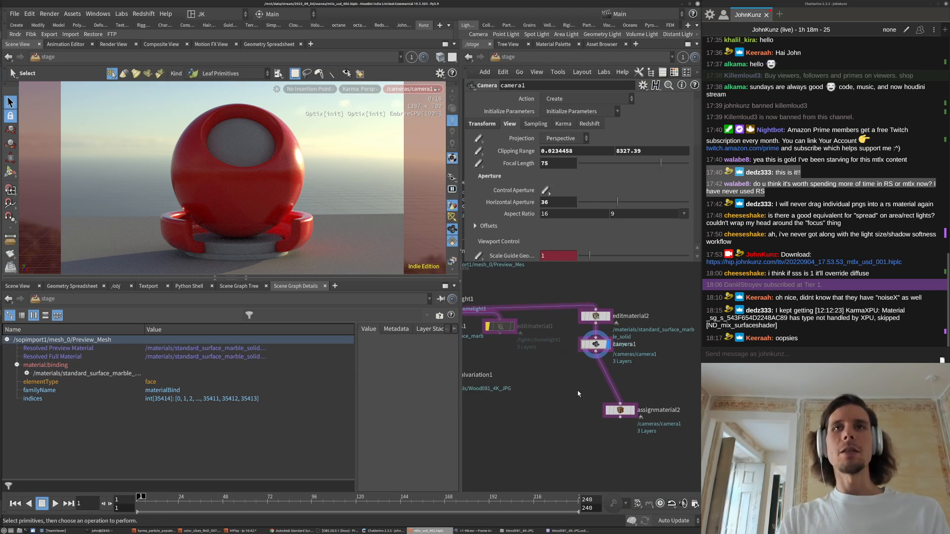
click(612, 409)
key(Delete)
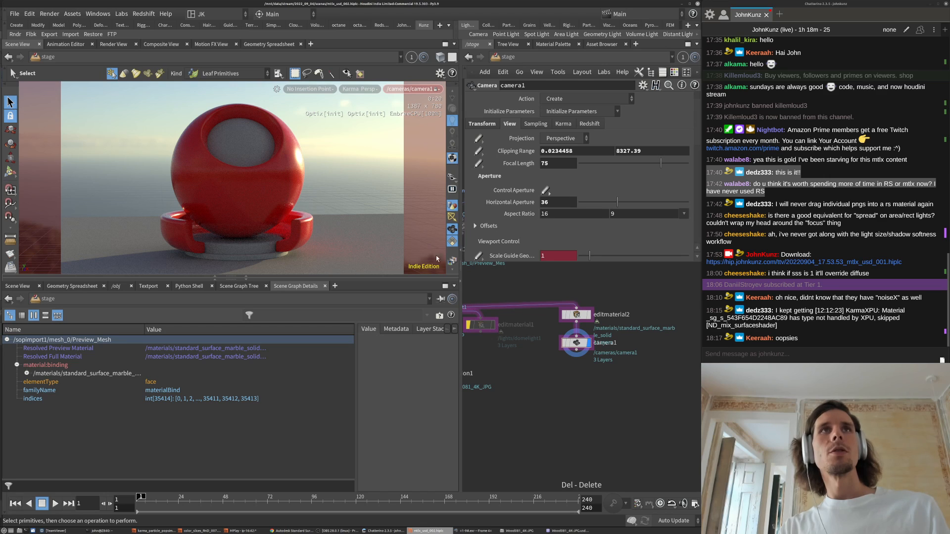
- Set the viewport's Karma rendering engine to CPU Engine and enlarge the viewport
click(368, 90)
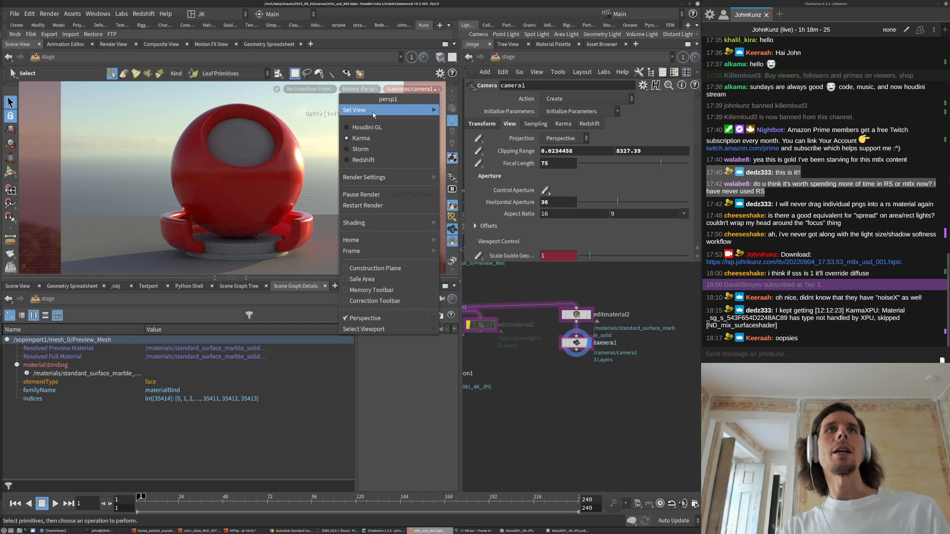
key(Escape)
key(d)
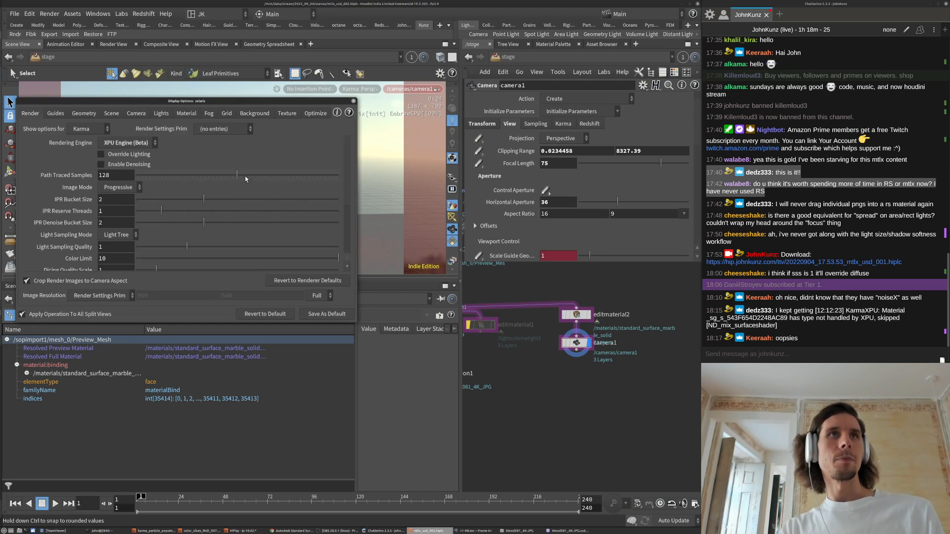
click(126, 143)
click(124, 154)
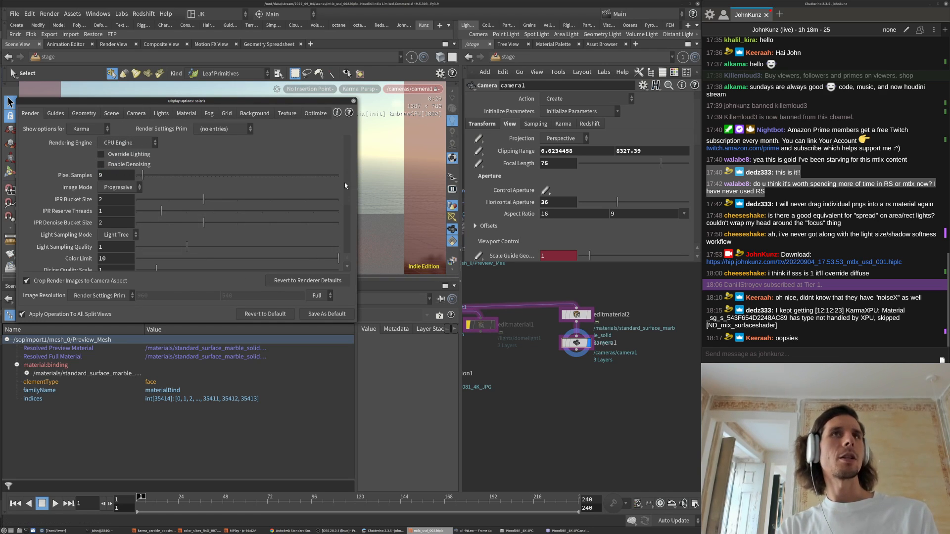
click(354, 102)
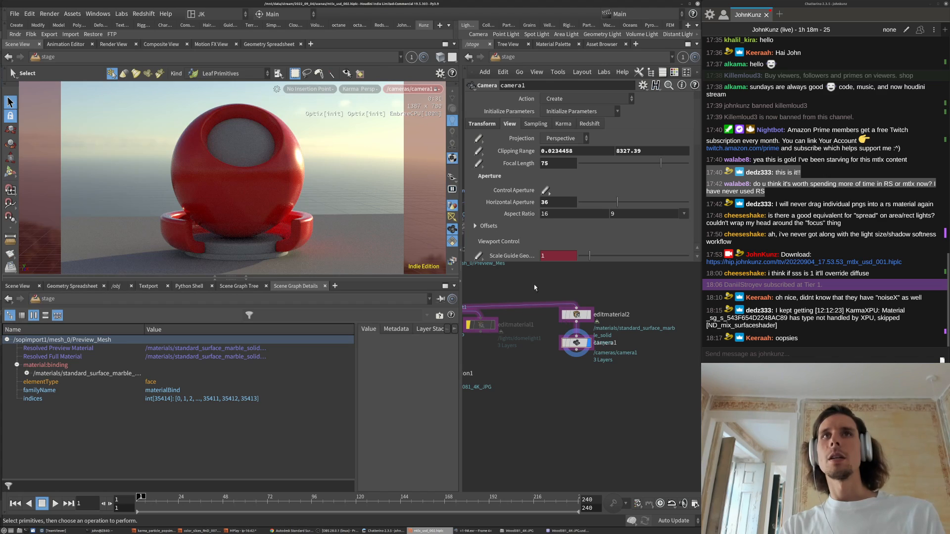
click(359, 89)
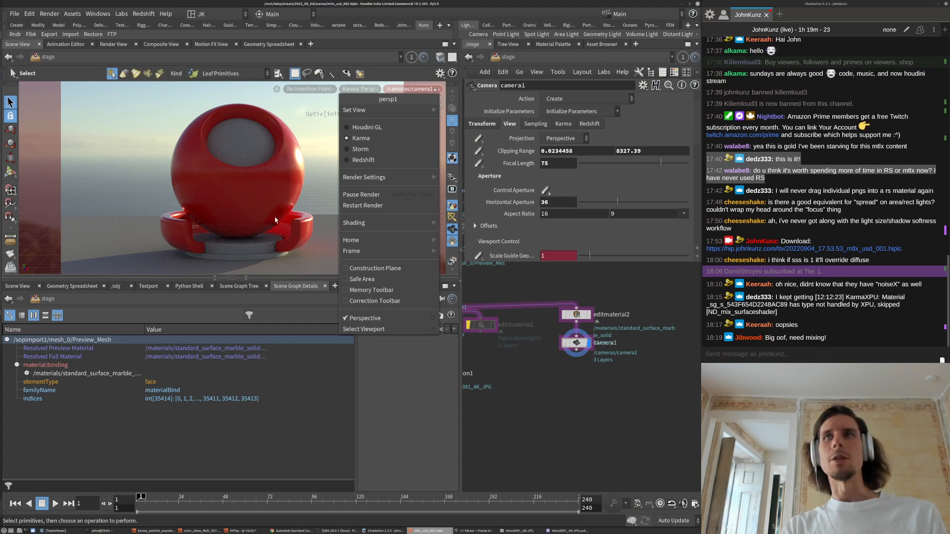
click(592, 437)
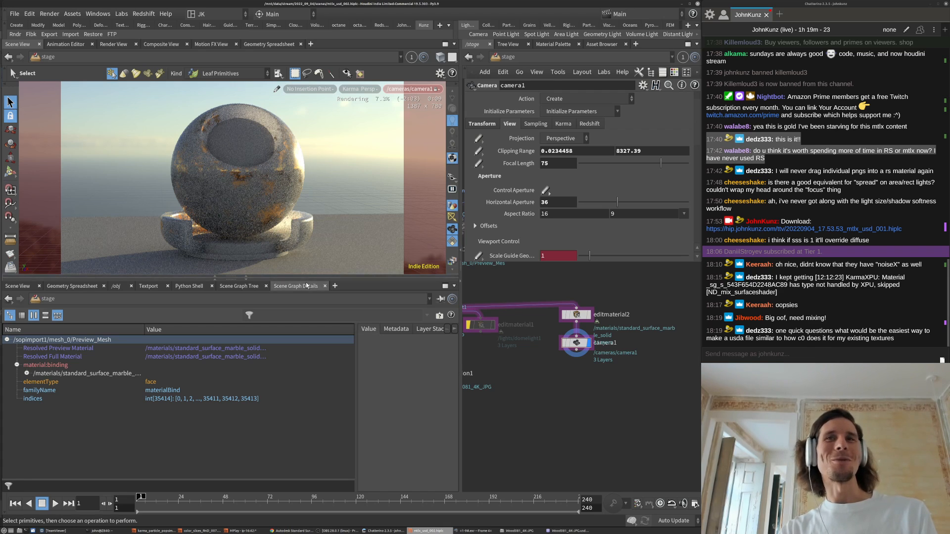
drag(310, 281, 311, 346)
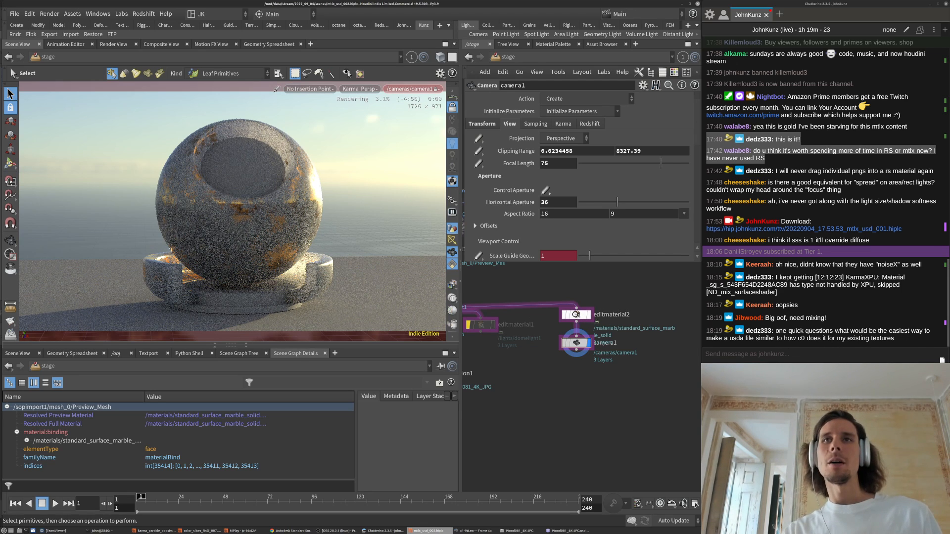
- Save the standard_surface_marble_solid subnetwork inside editmaterial2 as a MaterialX file named test.mtlx in $TEMP/
double_click(579, 319)
scroll(578, 321, up, 3)
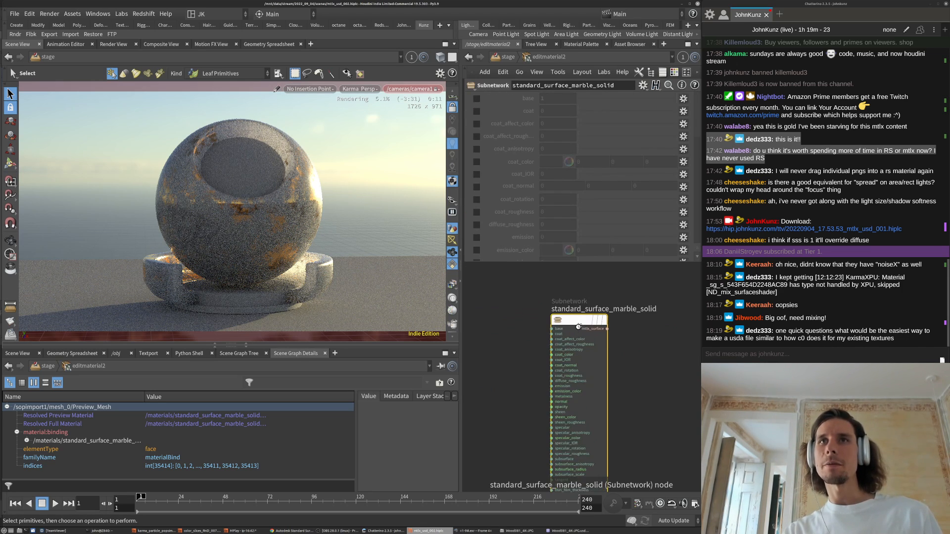
right_click(574, 323)
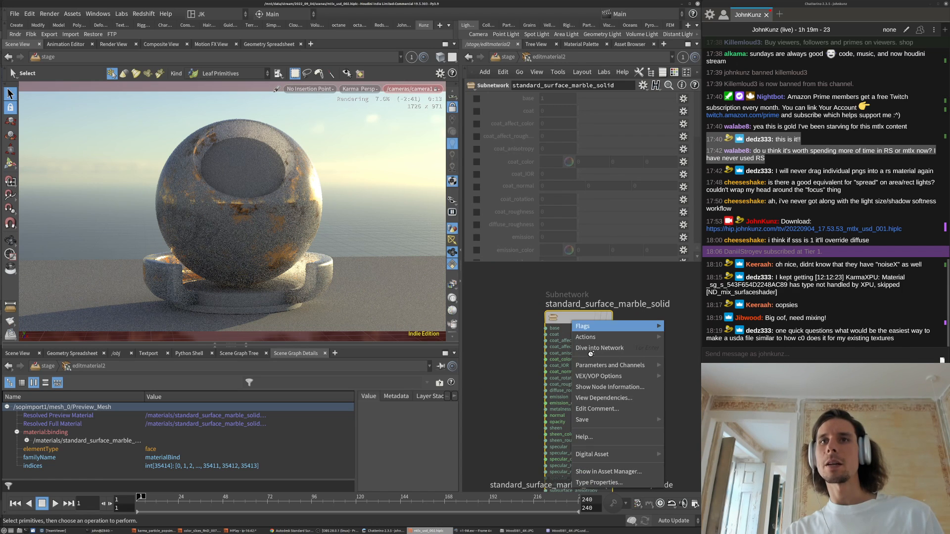
mouse_move(589, 420)
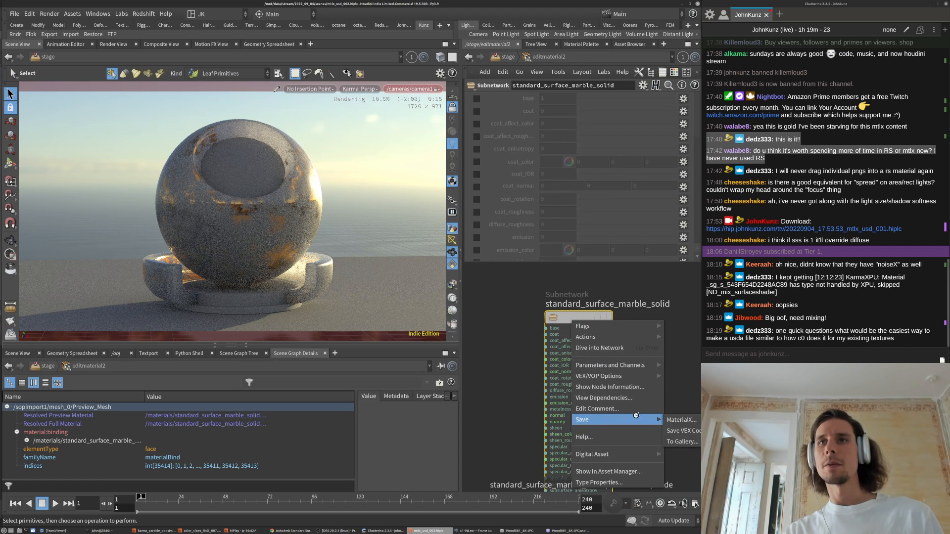
click(681, 420)
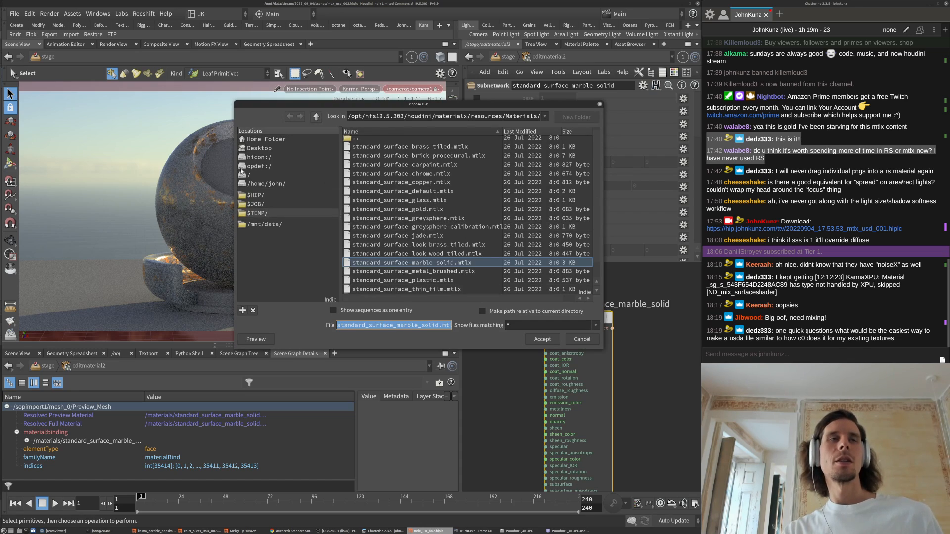
click(271, 213)
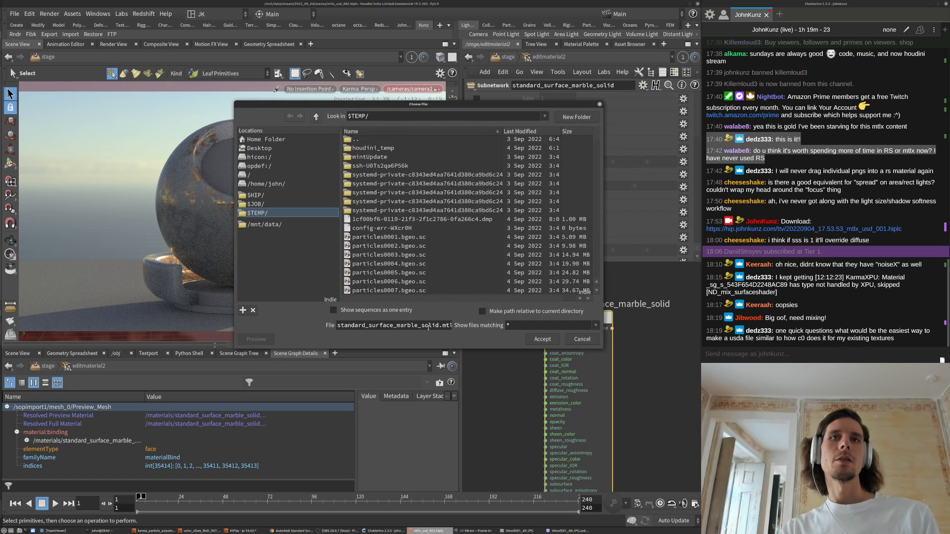
drag(439, 326, 220, 331)
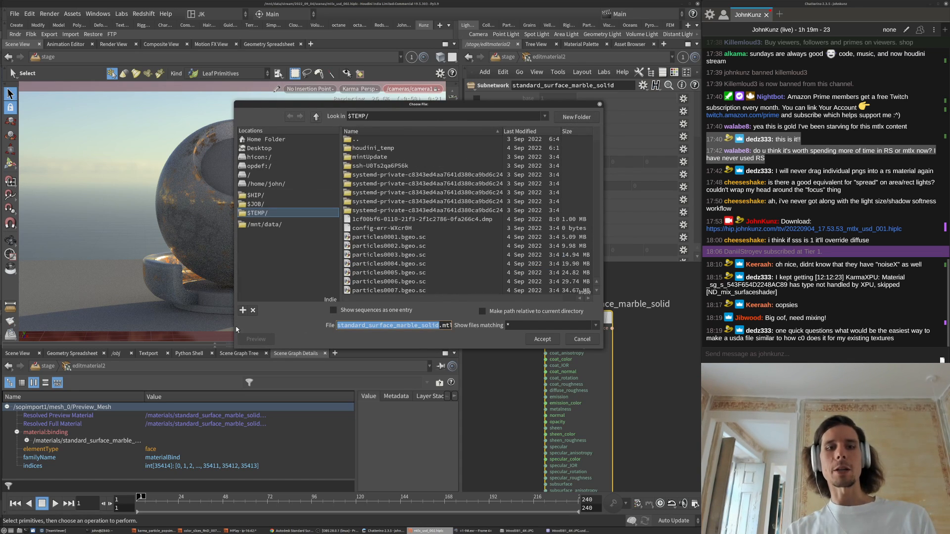
text(test.mtlx)
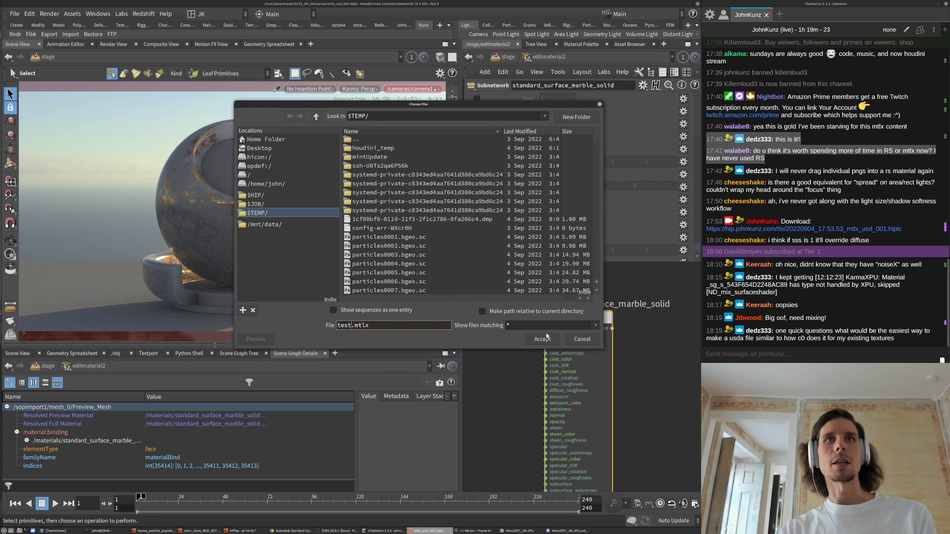
click(542, 339)
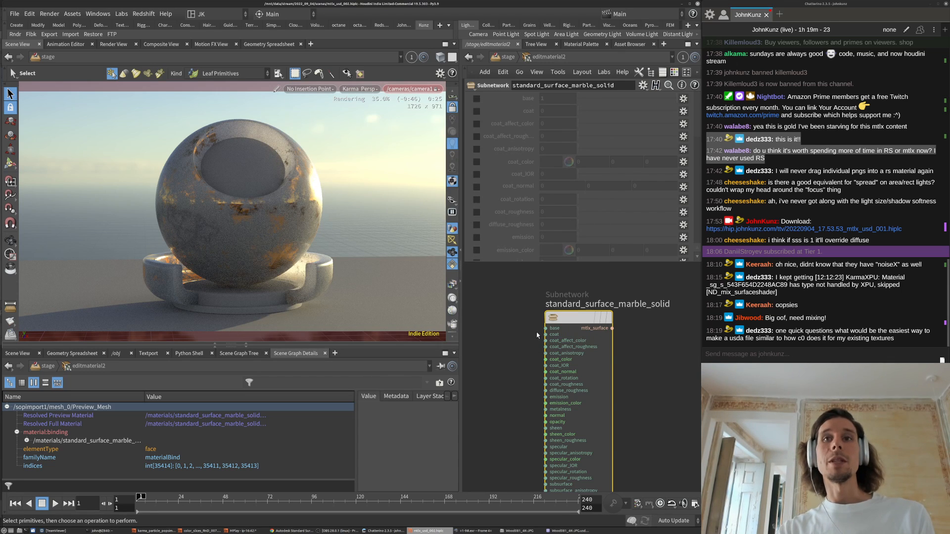
- Switch to the text editor with Wood081_4K_JPG.usda, reposition its window and enlarge the text to read the shader definitions
click(568, 532)
drag(518, 113, 323, 107)
ctrl+scroll(458, 259, up, 8)
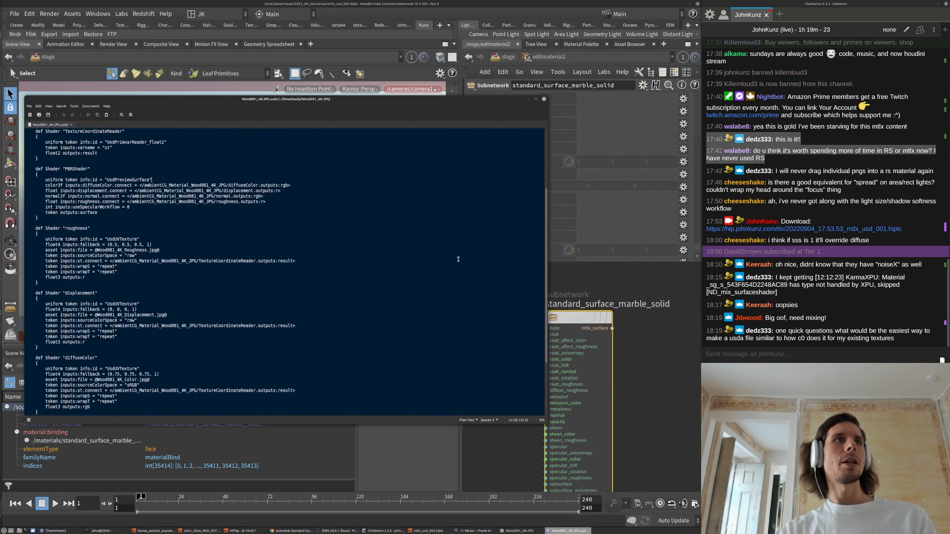
- Switch to the terminal, open /tmp/test.mtlx in xed as a background process, and enlarge the text to read the exported file
scroll(348, 316, up, 6)
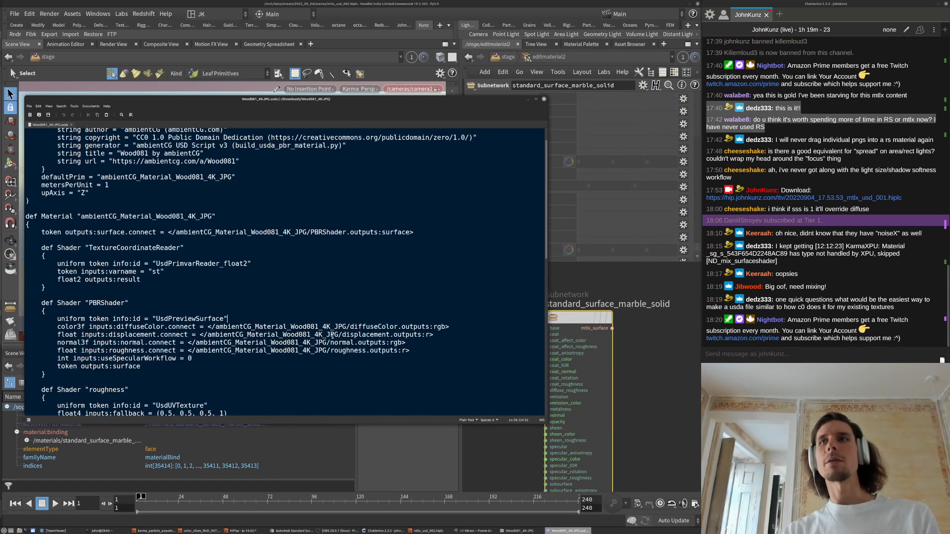
click(100, 531)
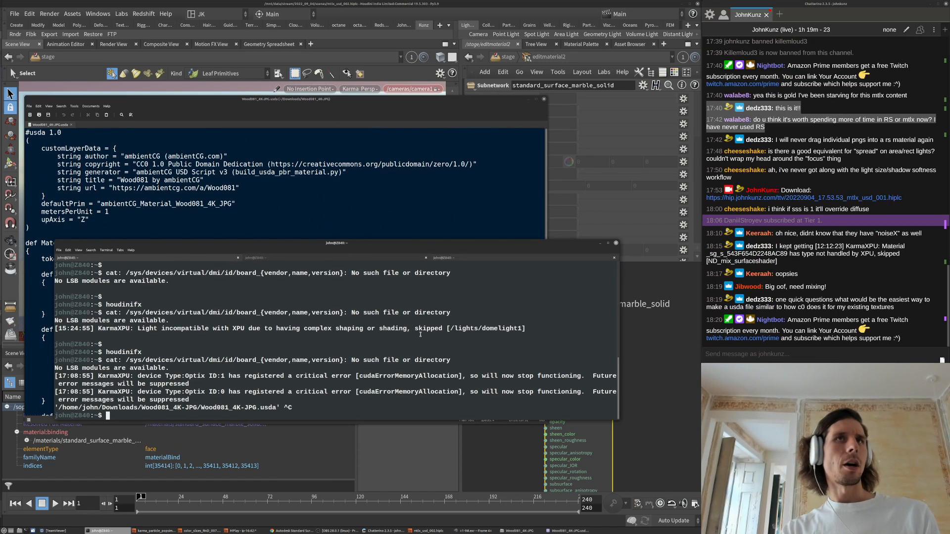
key(ctrl+l)
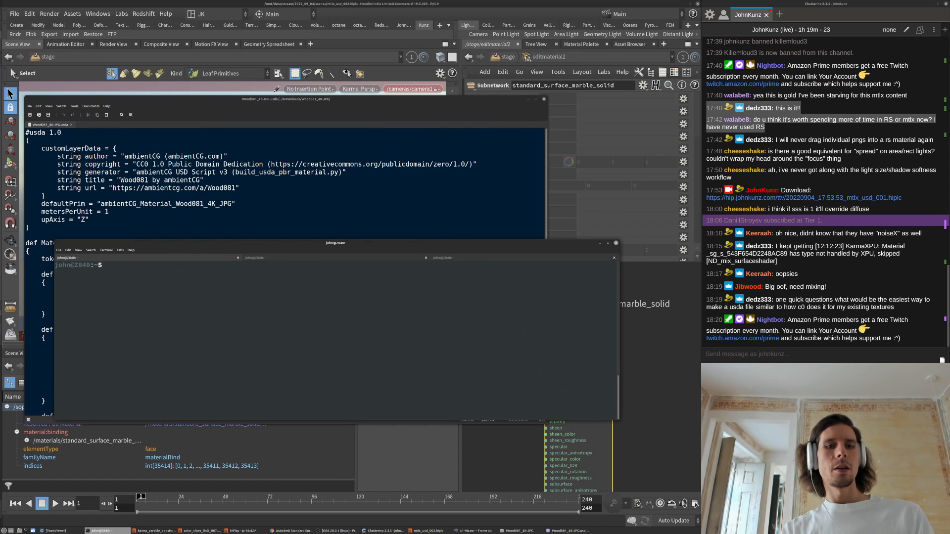
text(xed /tmp/test.mtlx)
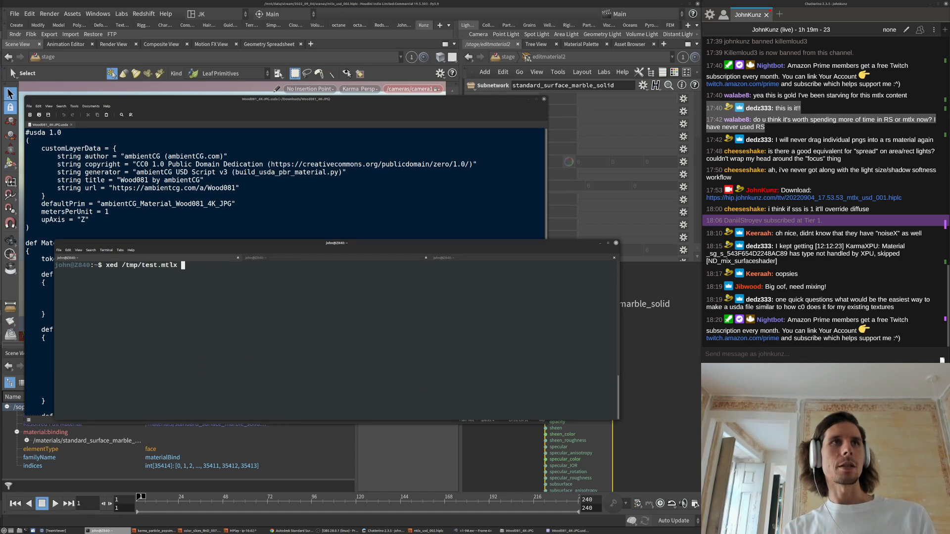
text( &)
key(Return)
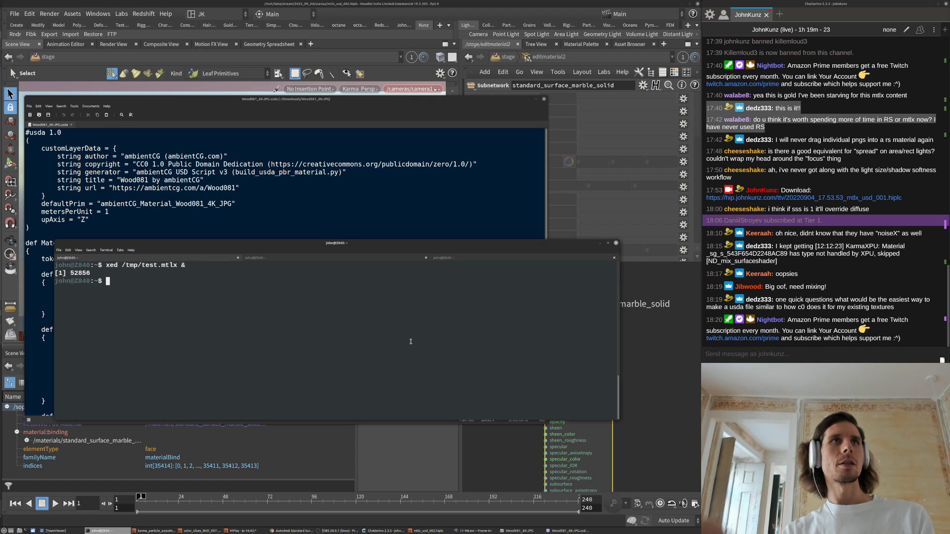
ctrl+scroll(202, 164, up, 6)
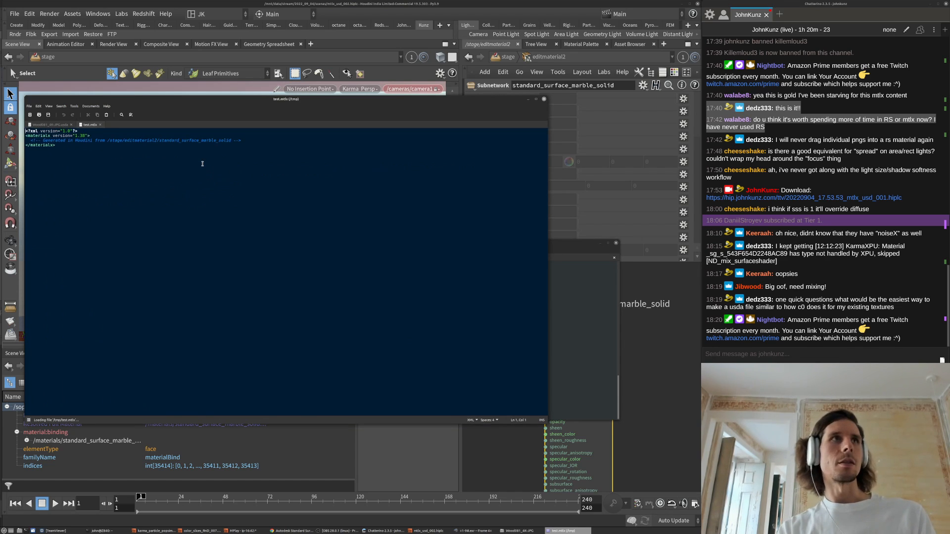
ctrl+scroll(202, 164, up, 1)
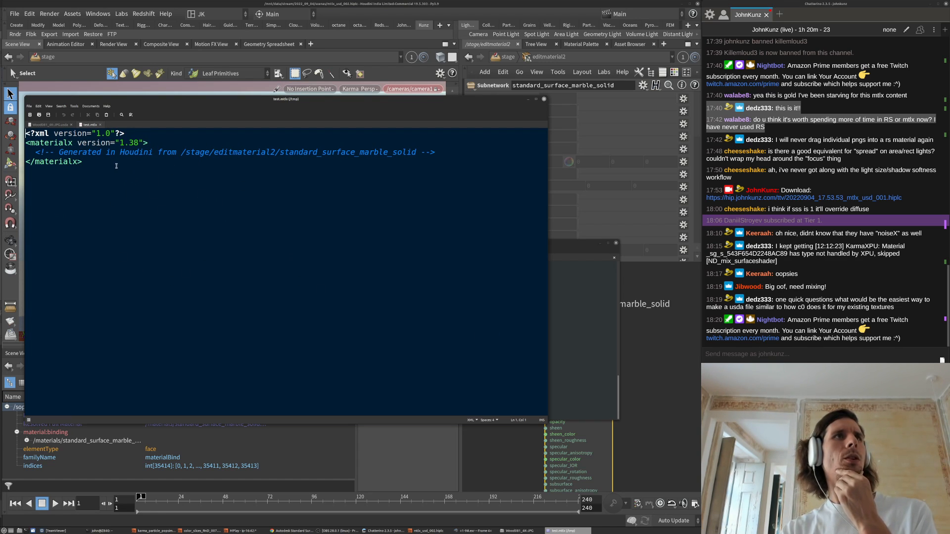
drag(464, 152, 24, 152)
- Return to Houdini, go up to the stage network and add a Material Library node below camera1
click(634, 403)
middle_drag(635, 404, 623, 380)
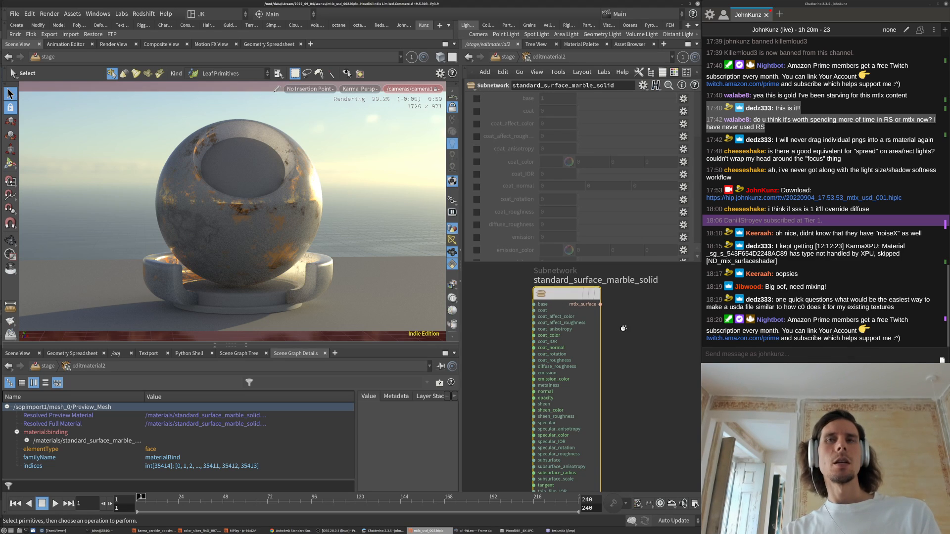
key(u)
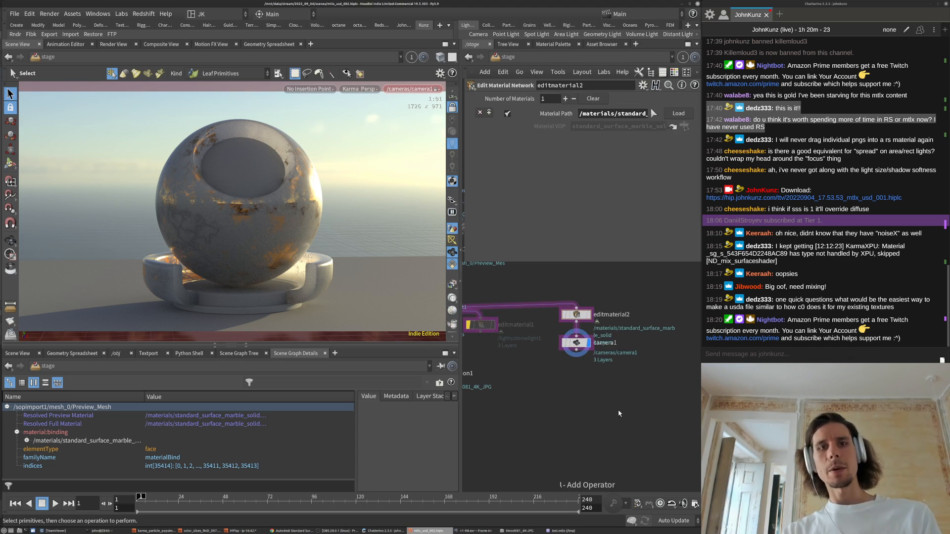
key(Tab)
text(libr)
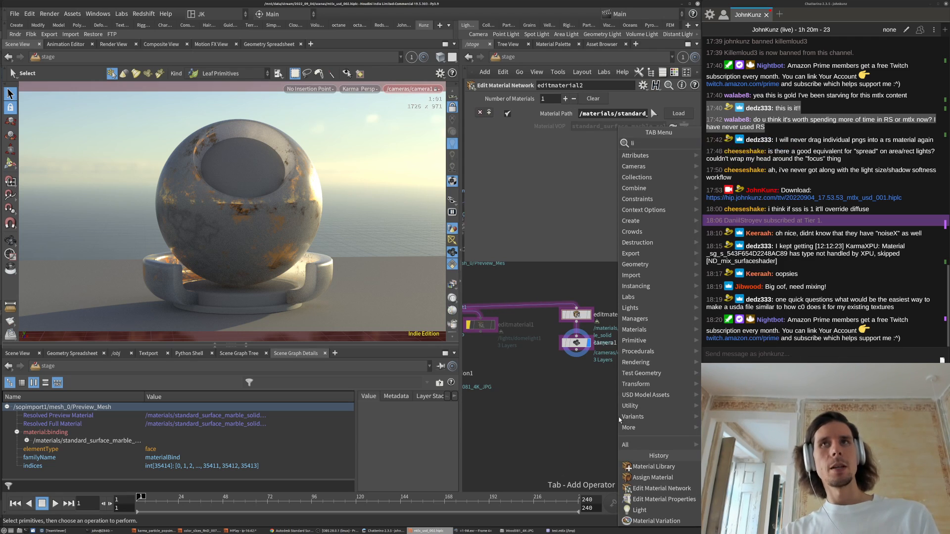
click(735, 148)
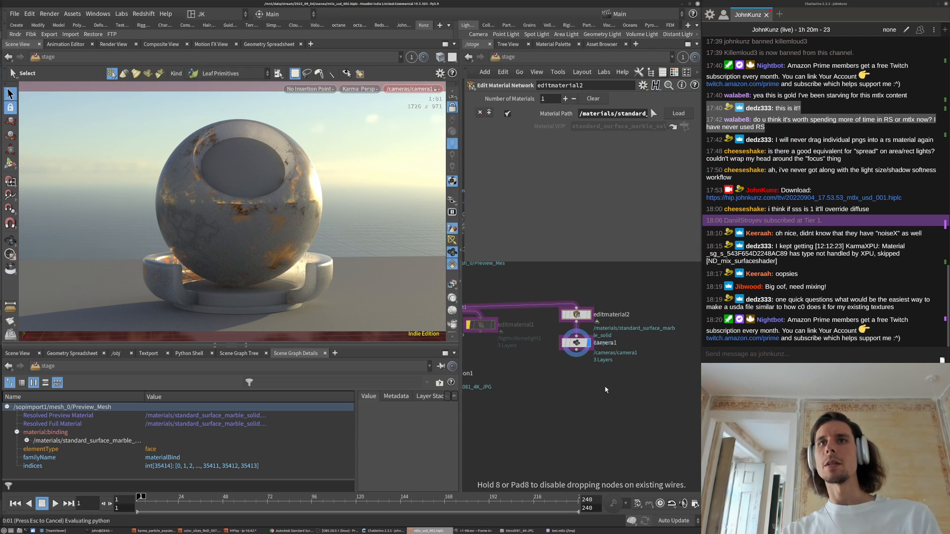
click(604, 387)
- Inside the new material library, add a USD MaterialX Subnet
key(i)
key(Tab)
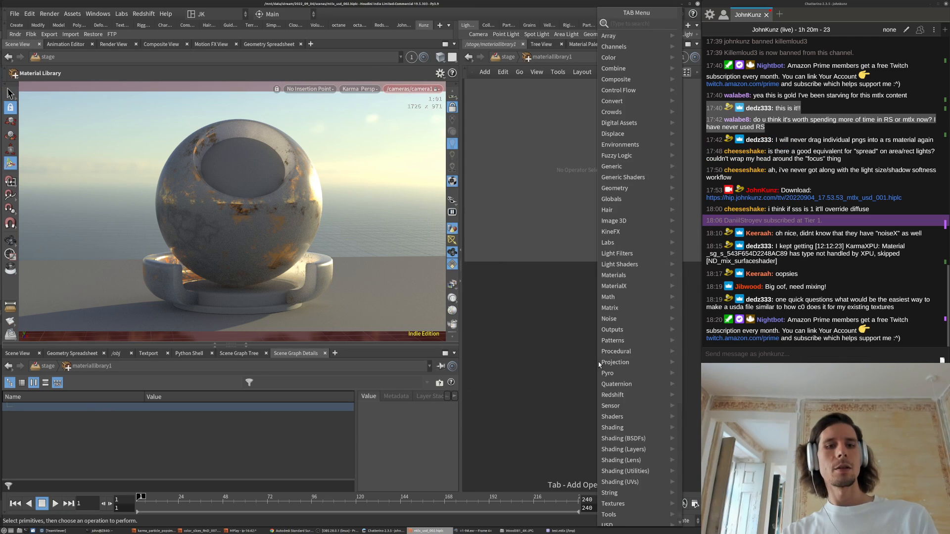
text(mater)
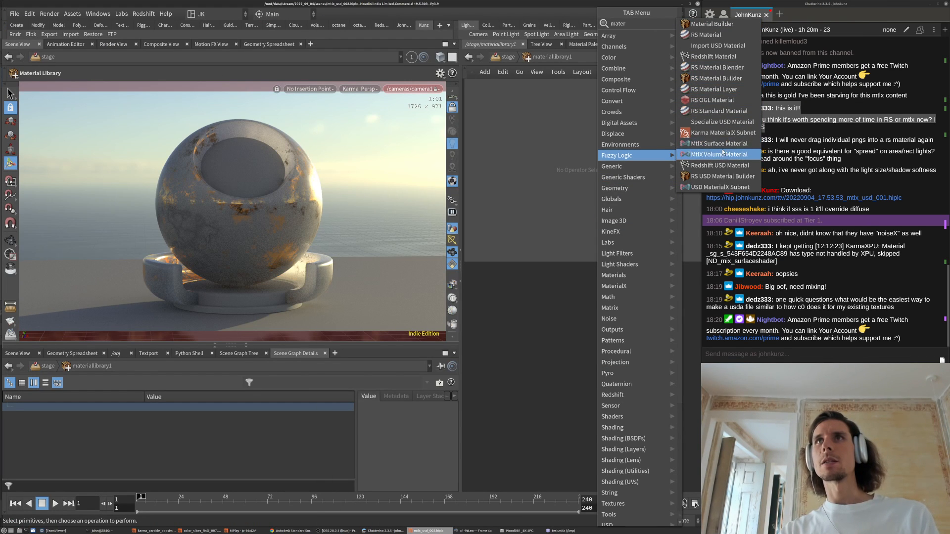
click(703, 188)
click(580, 349)
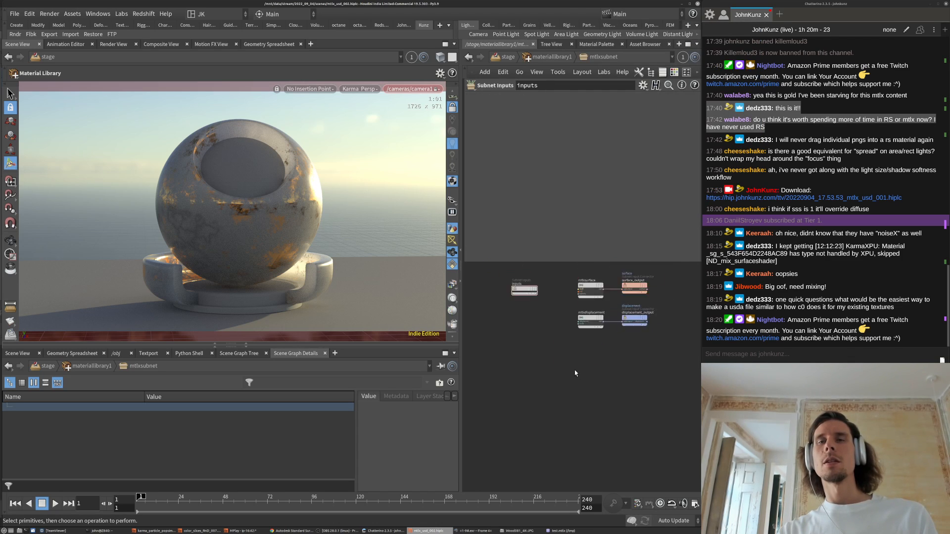
- Inside mtlxsubnet, delete the default surface shader and the displacement nodes, and paste the copied shader network
drag(574, 372, 643, 321)
key(Delete)
drag(587, 349, 575, 287)
key(Delete)
key(ctrl+v)
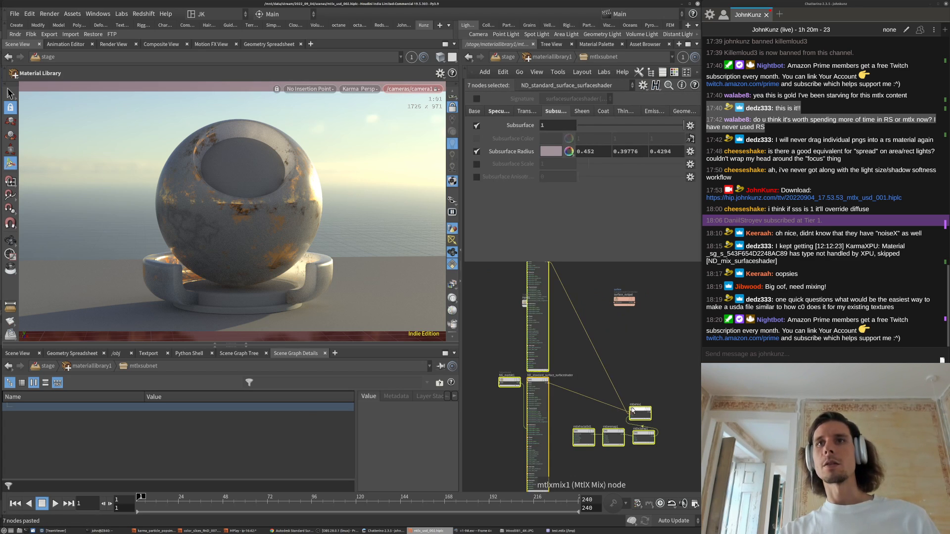
- Connect the output of the pasted mtlxmix1 node to surface_output
click(594, 279)
scroll(594, 280, up, 4)
click(609, 292)
click(595, 307)
click(644, 339)
- Go up to the material library and save mtlxsubnet as a MaterialX file over test.mtlx in $TEMP/
key(u)
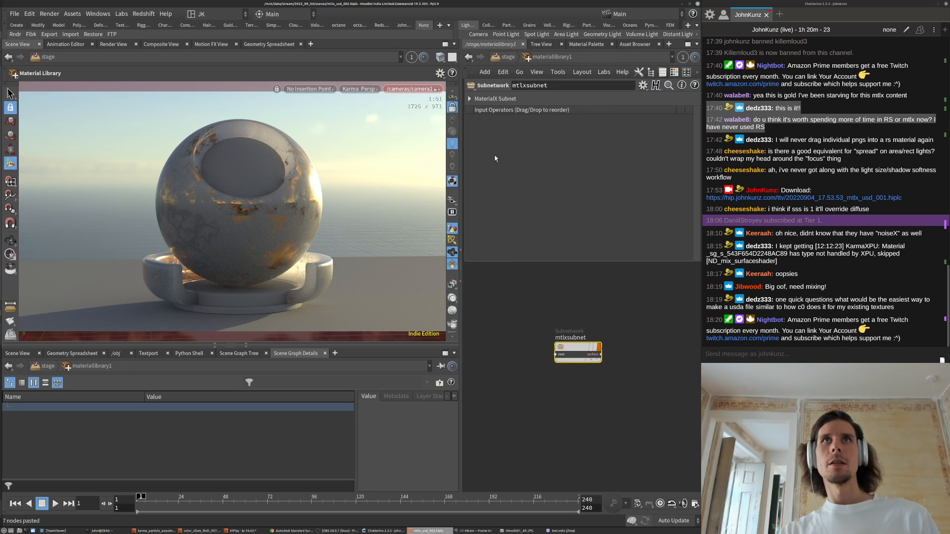
click(469, 99)
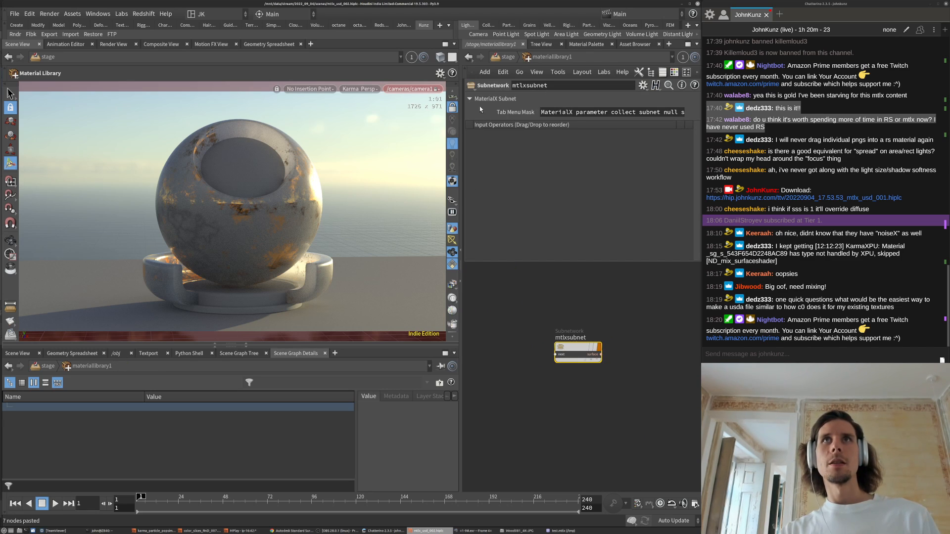
right_click(576, 347)
mouse_move(596, 447)
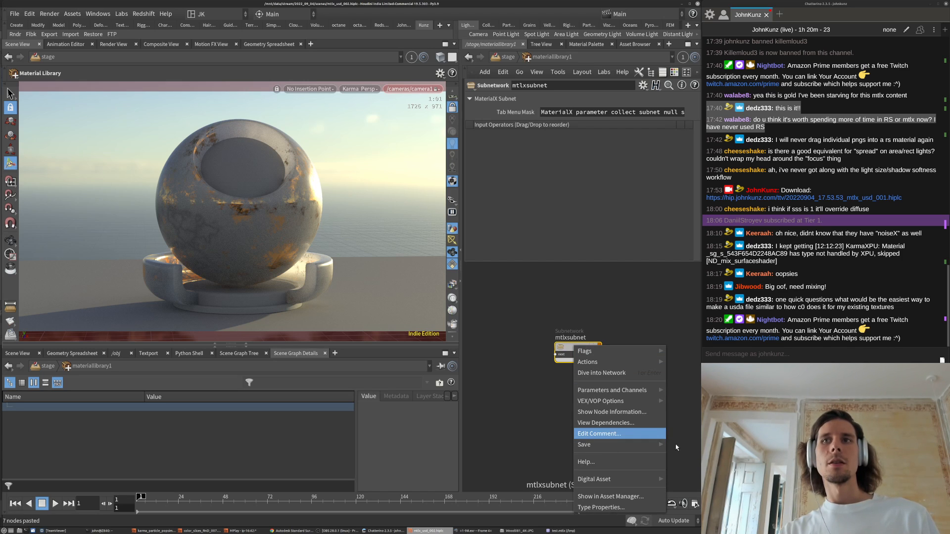
click(683, 445)
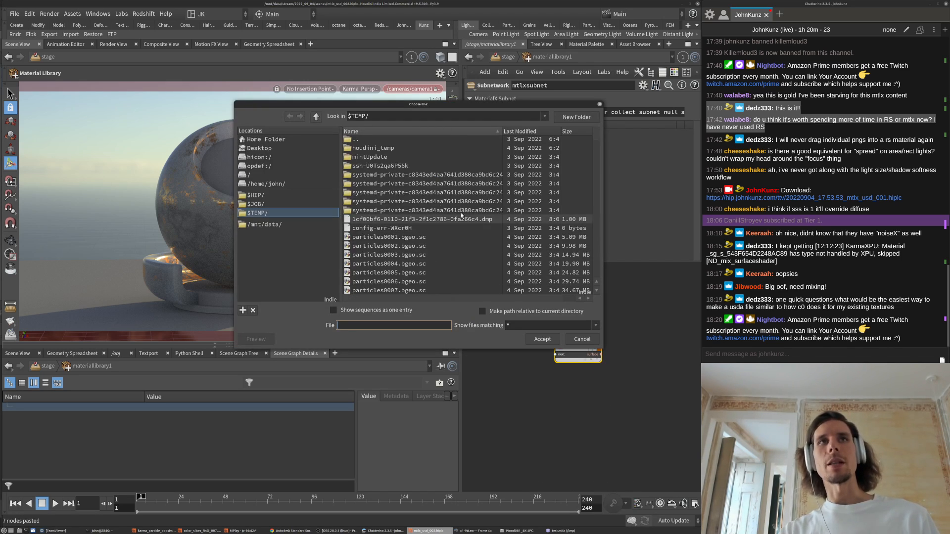
scroll(495, 198, down, 3)
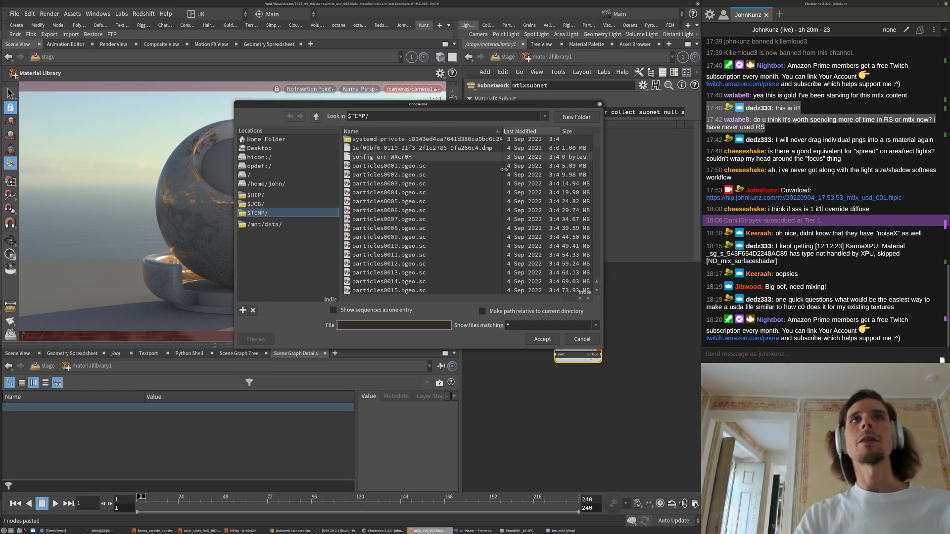
click(520, 131)
double_click(366, 149)
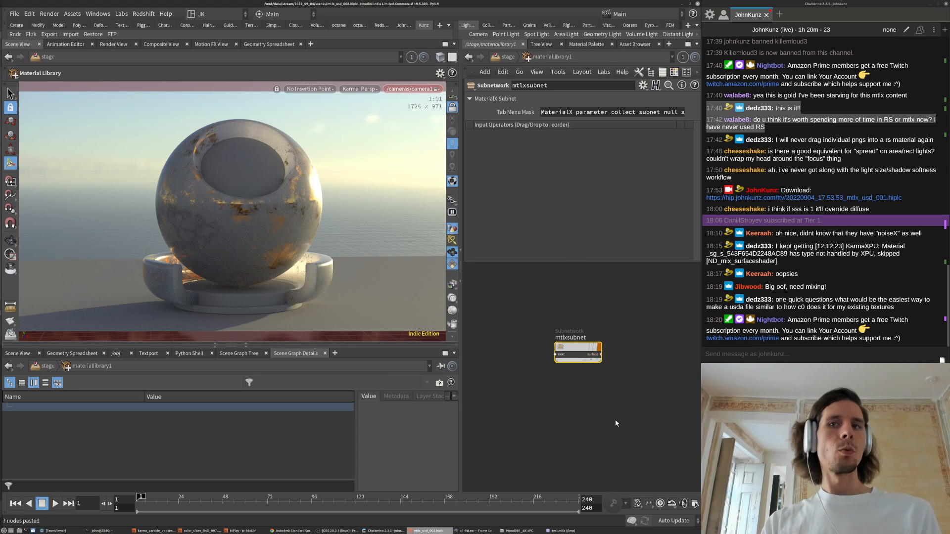
- Reload test.mtlx in the text editor to check the export, and inspect mtlxsubnet's Tab Menu Mask back in Houdini
click(567, 531)
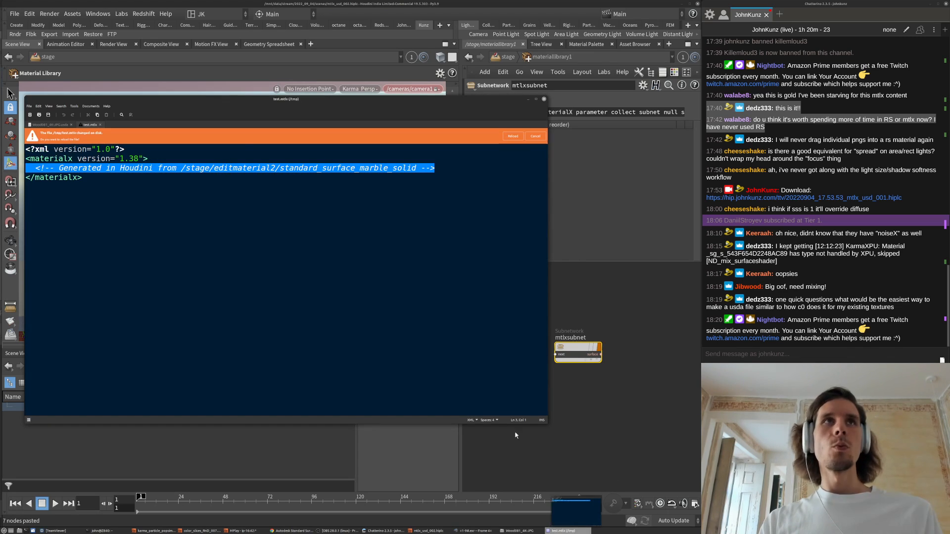
click(513, 136)
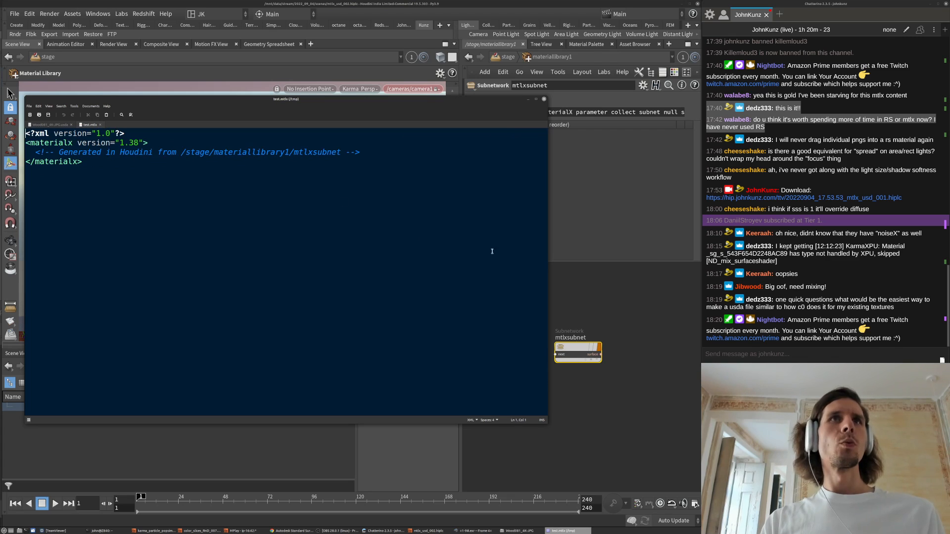
click(629, 308)
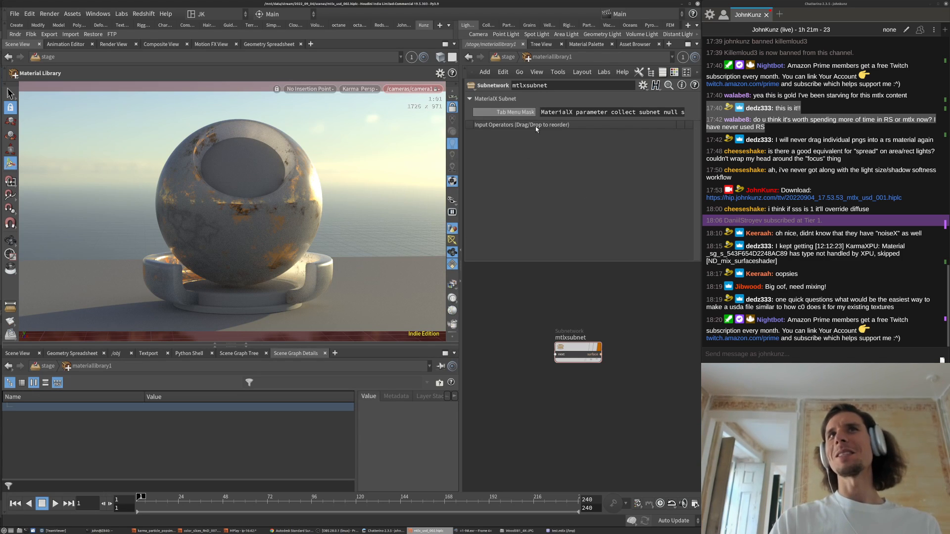
drag(542, 112, 705, 206)
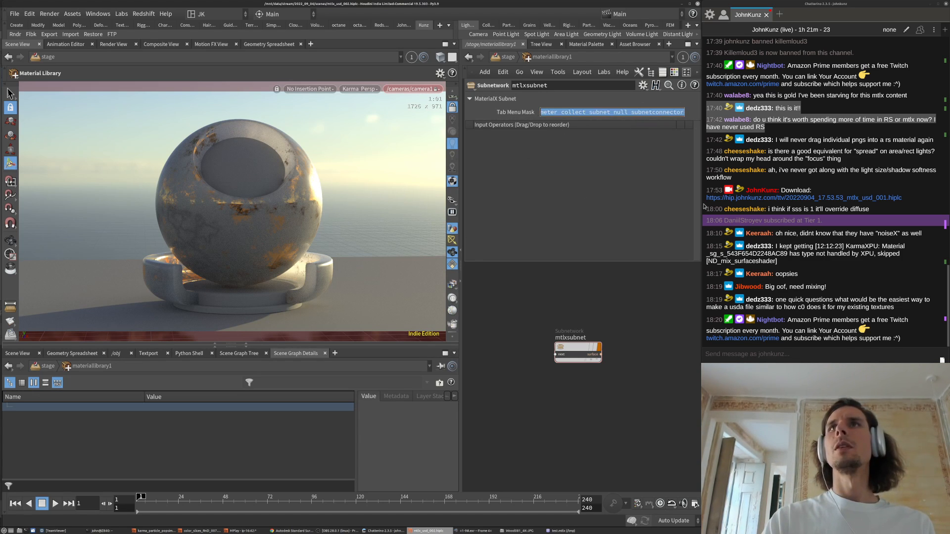
- Select all the nodes inside mtlxsubnet and save them from mtlxstandard_surface1 as a MaterialX file over test.mtlx in $TEMP/
double_click(576, 352)
scroll(573, 351, down, 5)
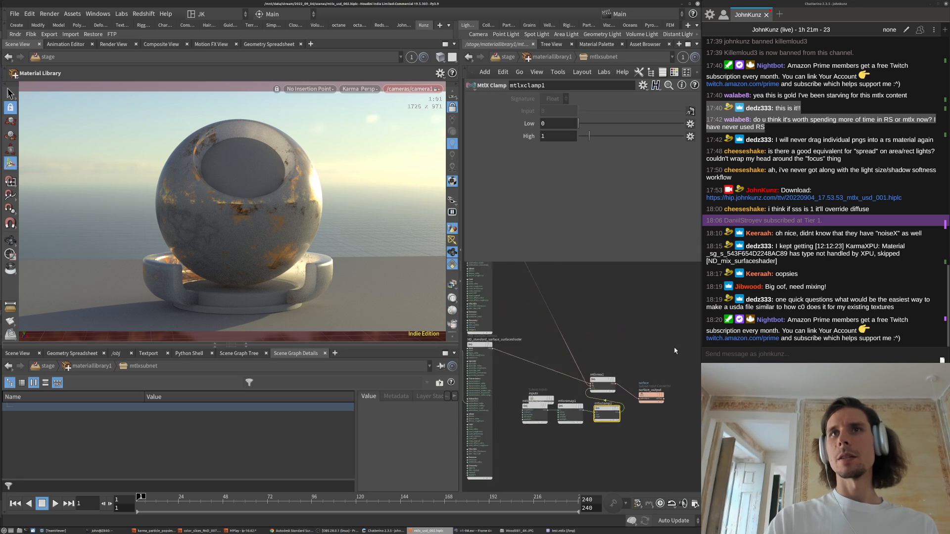
drag(673, 435, 528, 283)
scroll(571, 289, up, 3)
right_click(574, 295)
mouse_move(594, 380)
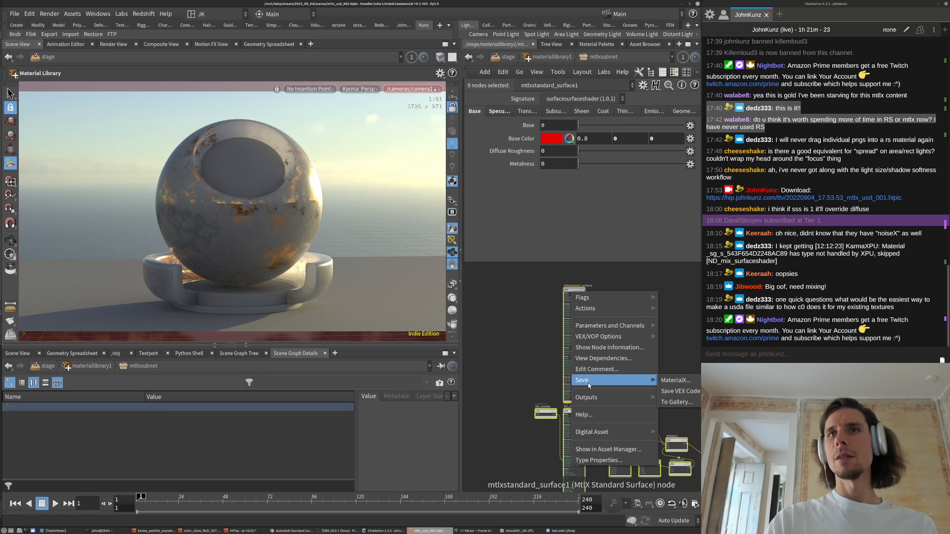
click(675, 381)
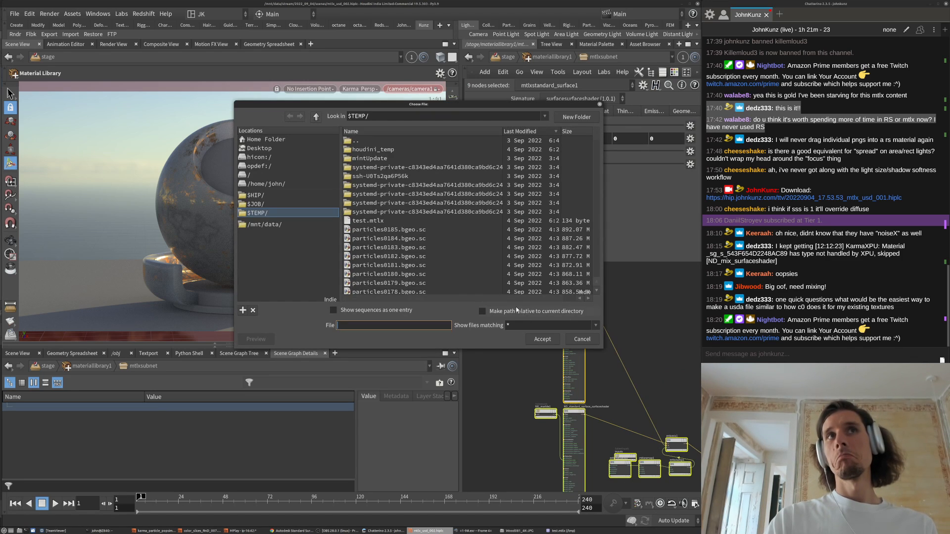
click(407, 221)
click(542, 338)
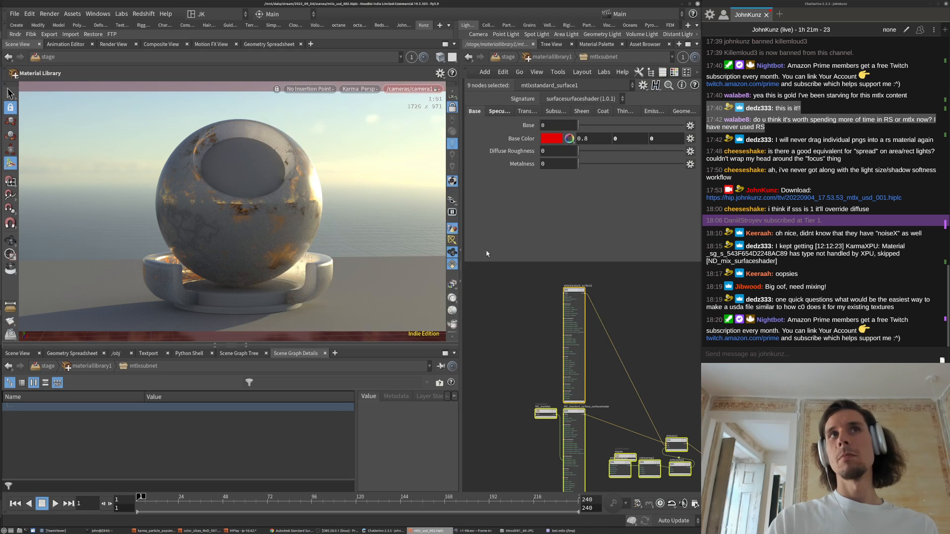
- Reload test.mtlx in the text editor, read through its standard_surface inputs, and return to the Houdini shader network
click(564, 530)
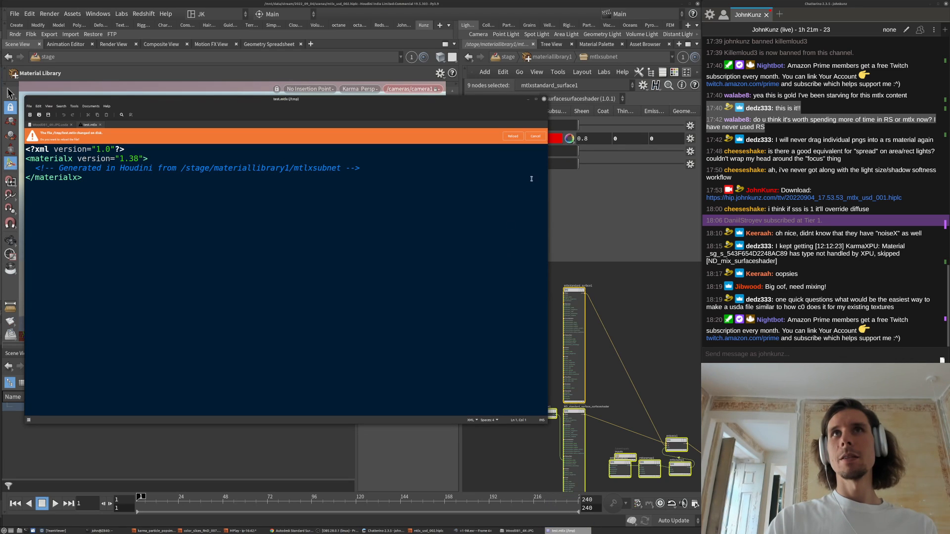
click(513, 137)
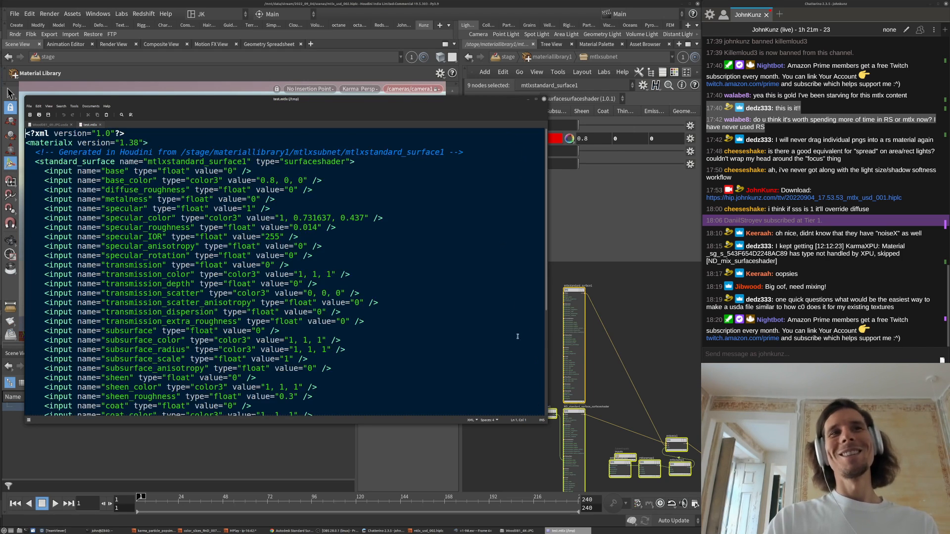
scroll(258, 342, down, 6)
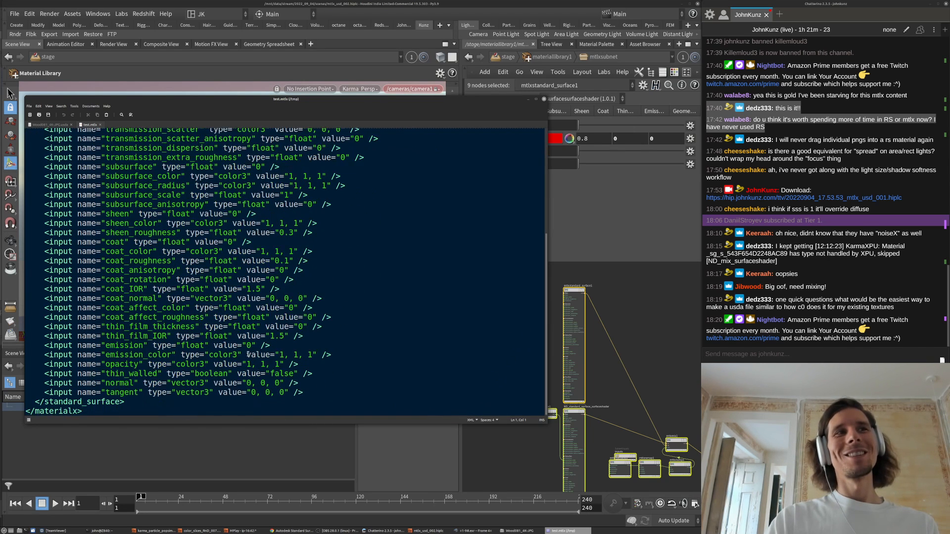
scroll(248, 354, up, 6)
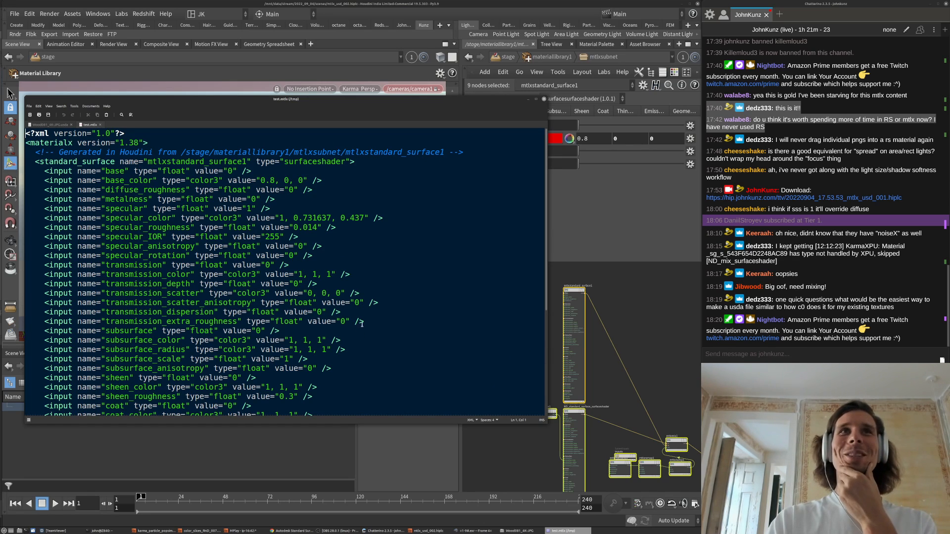
scroll(362, 326, down, 6)
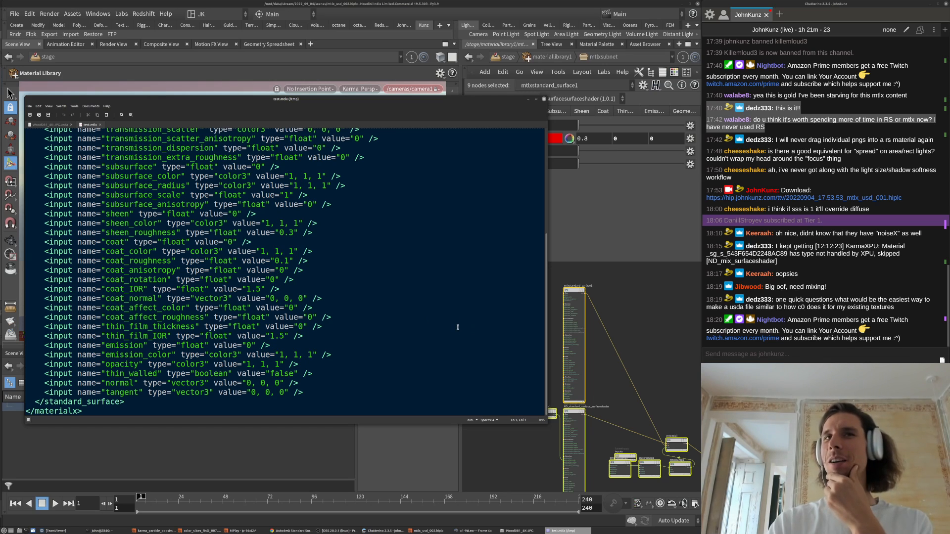
click(652, 303)
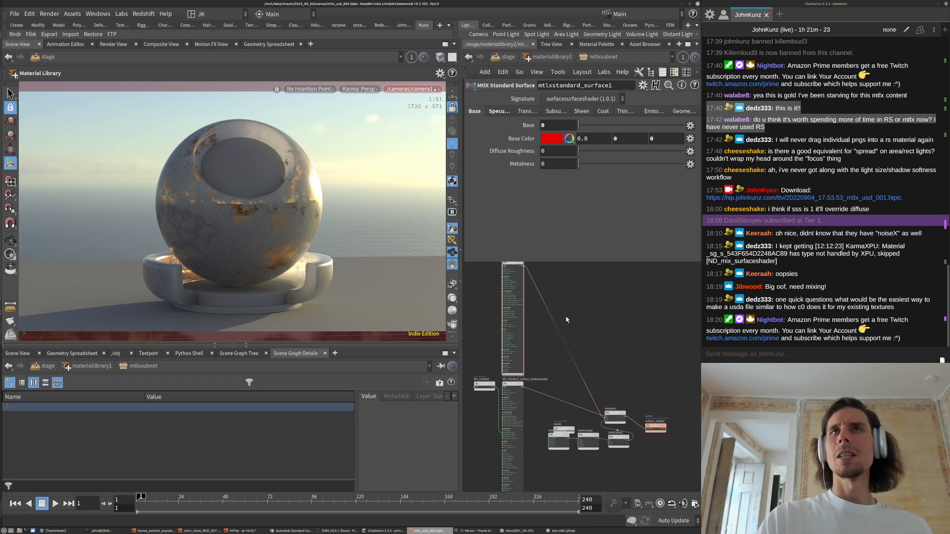
- Move the subnet inputs node away from the mask nodes to the empty area beyond the two standard surface shaders
scroll(574, 469, up, 3)
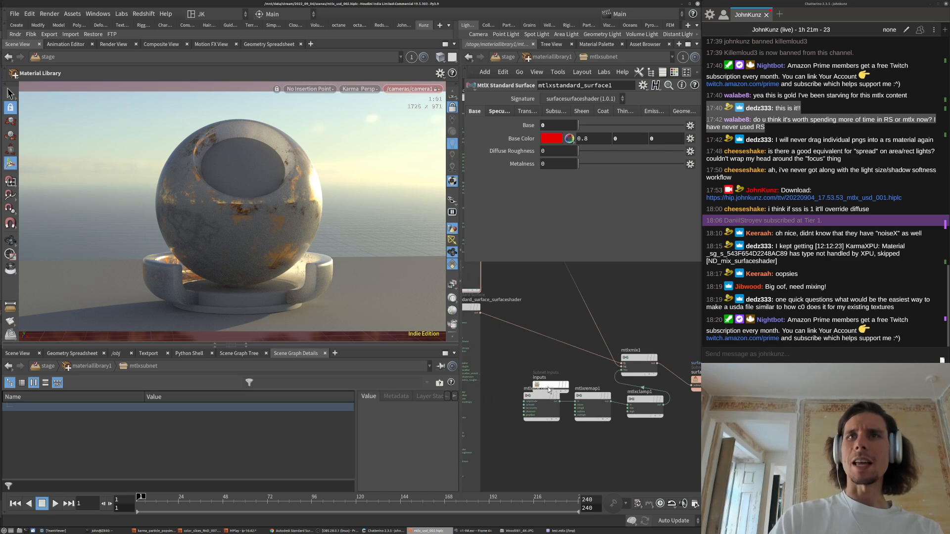
scroll(544, 384, down, 3)
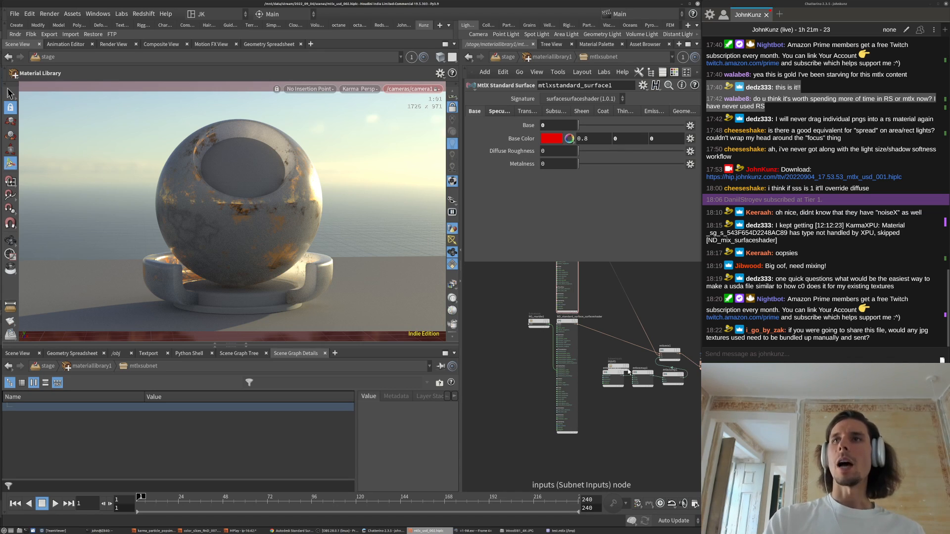
drag(614, 370, 486, 369)
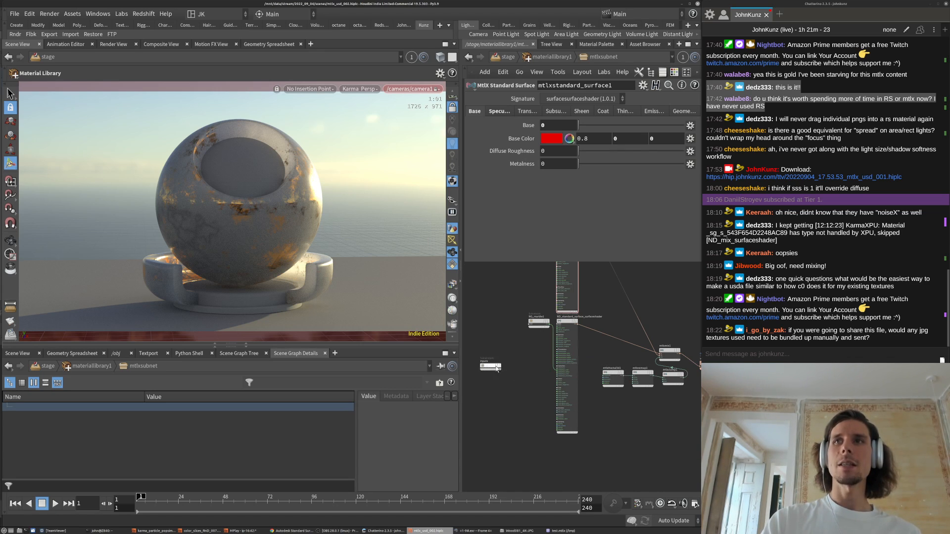
middle_drag(556, 380, 564, 423)
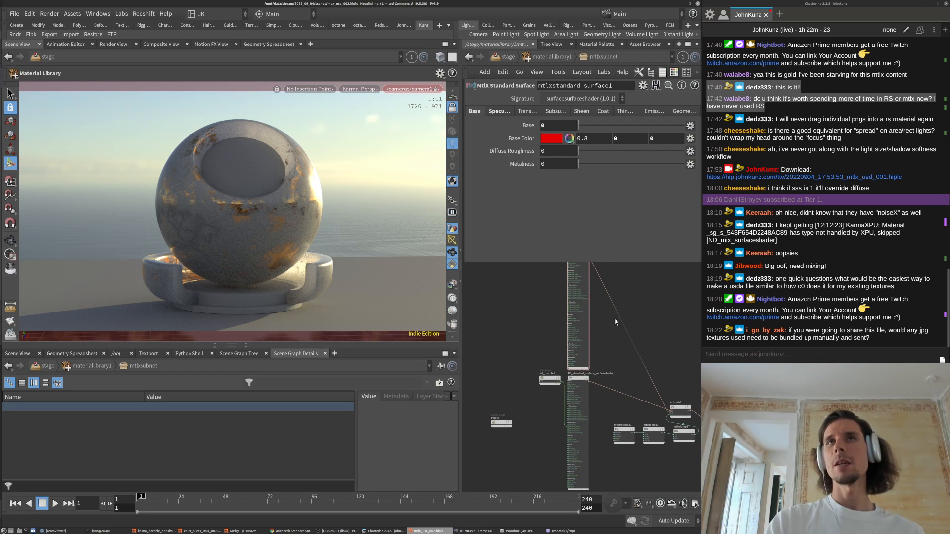
- Go up out of the material library to the out network and add a USD Zip node
click(531, 56)
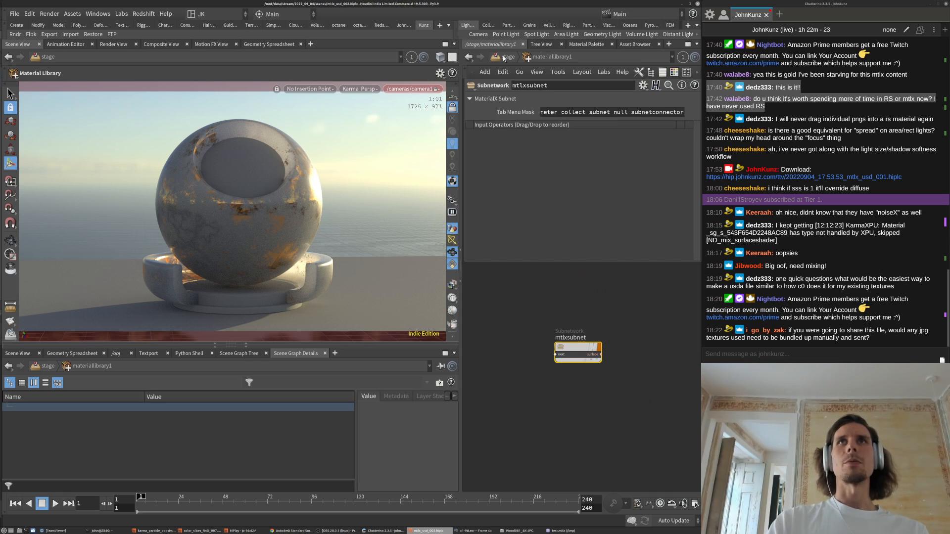
click(506, 57)
click(499, 58)
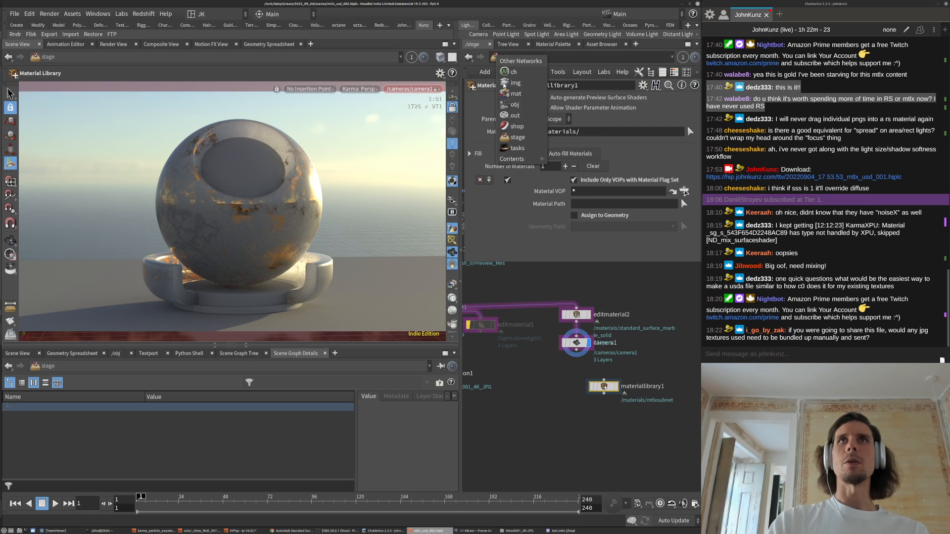
click(512, 117)
key(Tab)
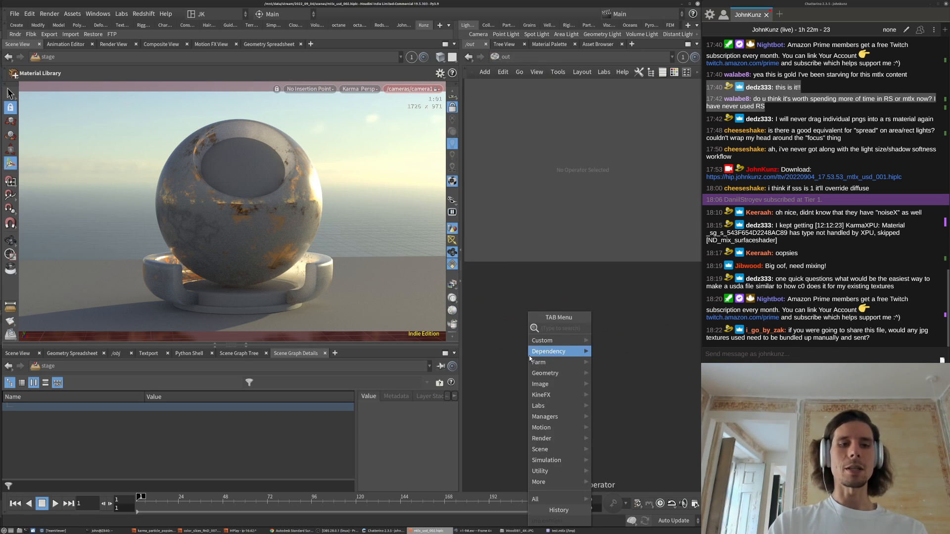
mouse_move(559, 341)
text(usd)
click(617, 350)
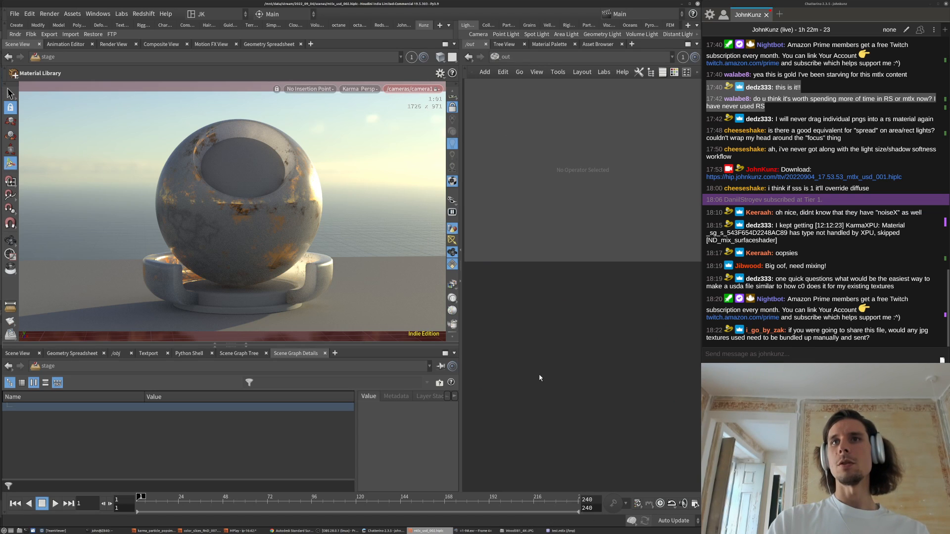
click(538, 375)
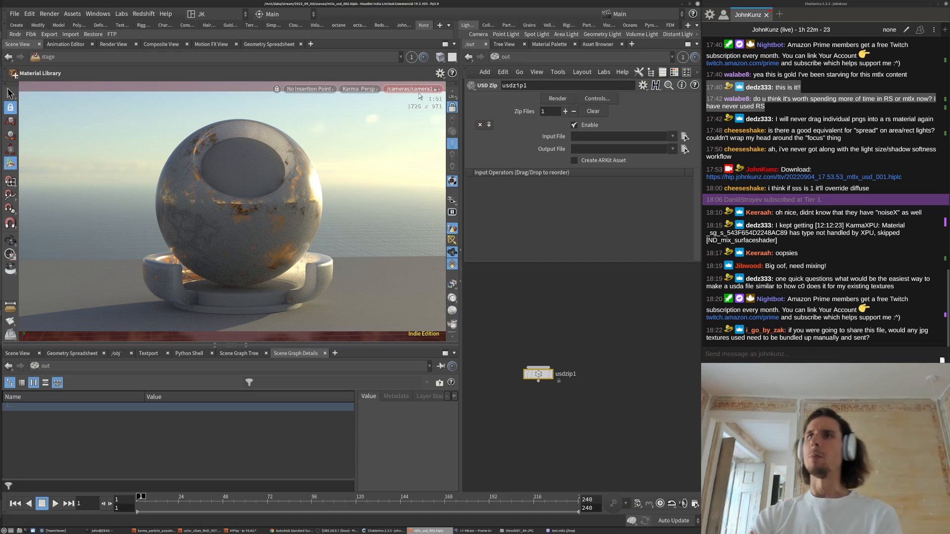
- Pin the Scene Graph Details pane and look over the USD Zip node's Input File presets and Output File field
click(440, 366)
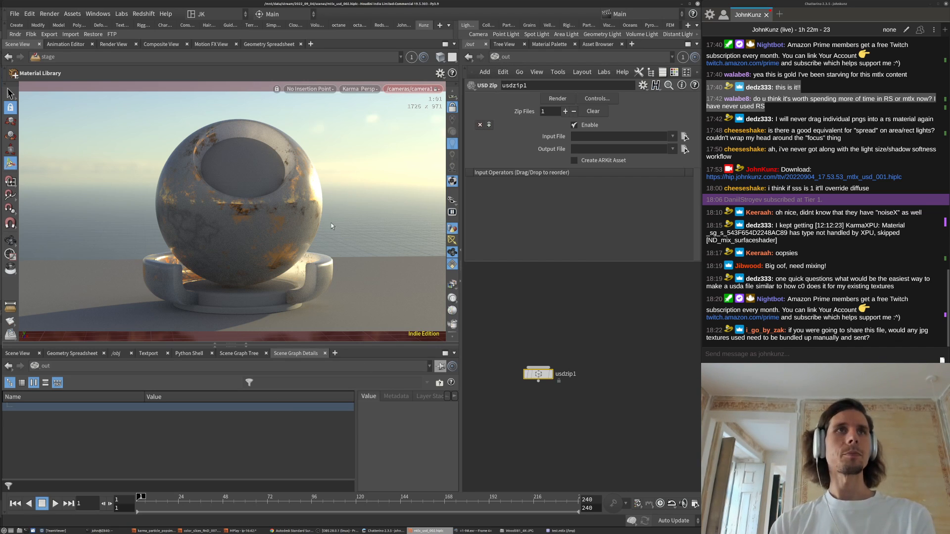
click(509, 304)
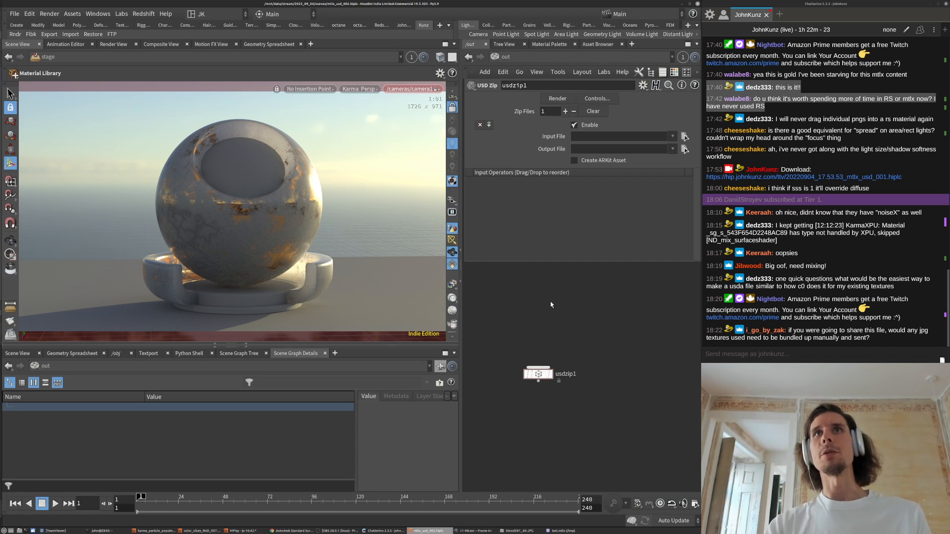
click(673, 136)
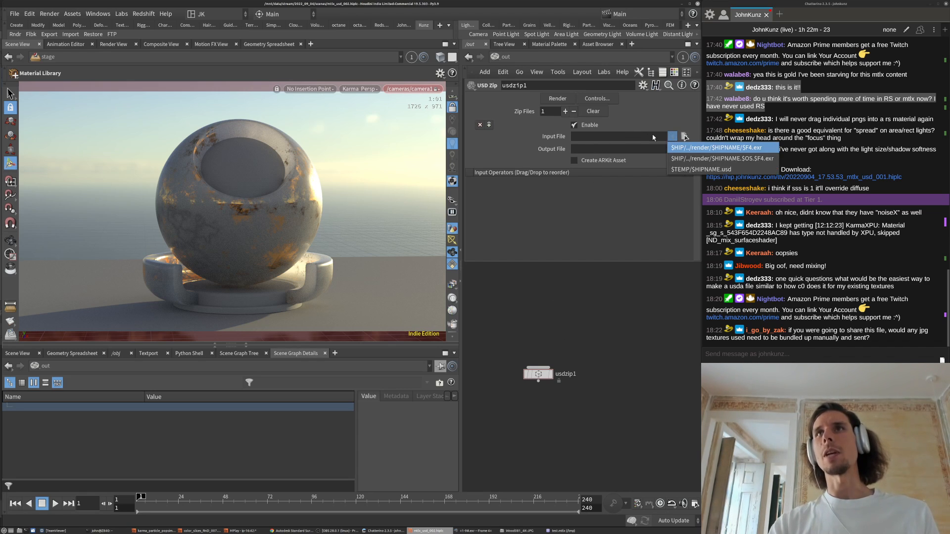
click(653, 138)
click(599, 136)
click(585, 149)
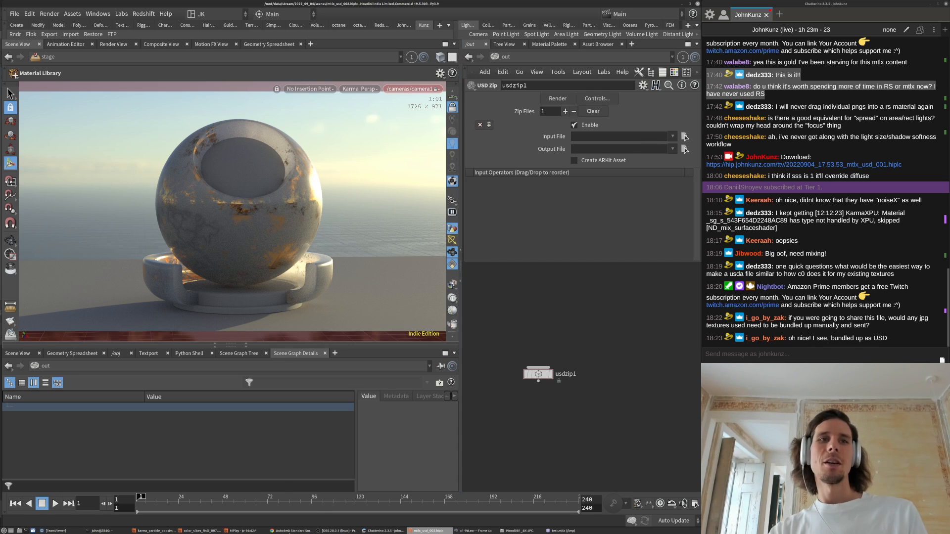
- Switch to Chrome, search the web for usdz, and open Pixar's Usdz File Format Specification
click(292, 530)
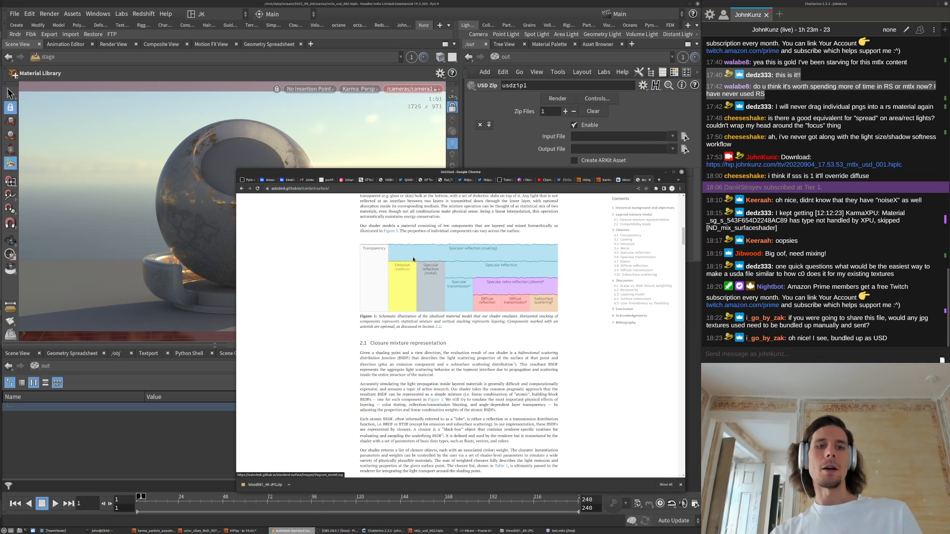
key(ctrl+t)
text(usdz)
key(Return)
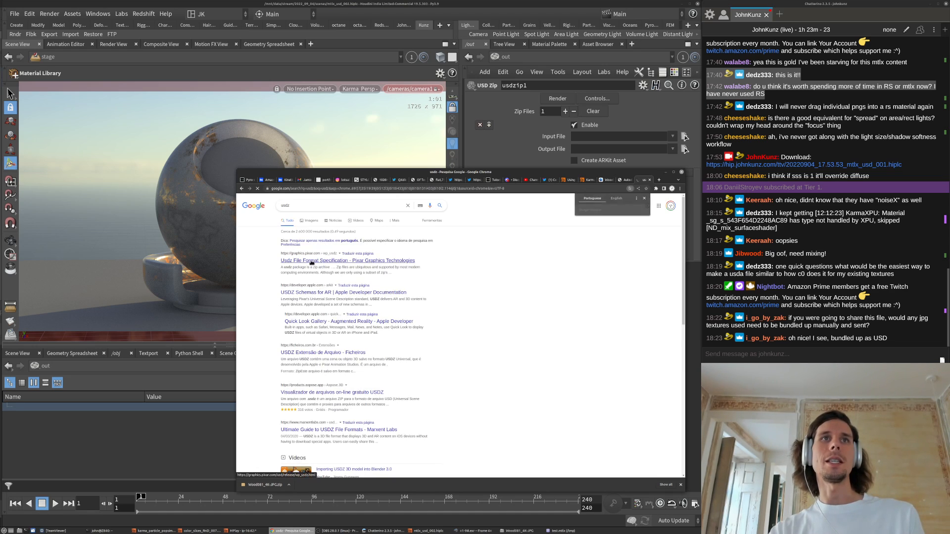
click(313, 262)
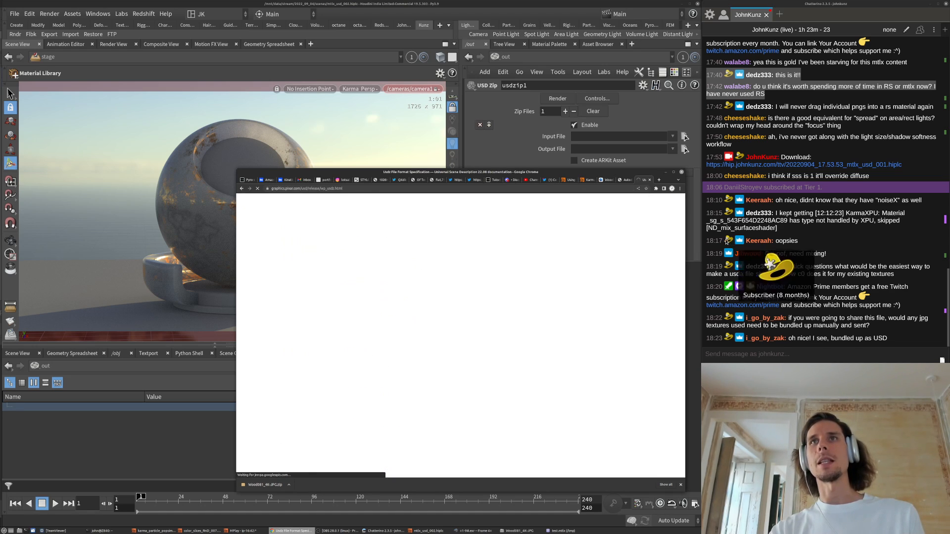
- Switch to the terminal and look up the manual pages for usdz and usdzip
click(102, 531)
text(man )
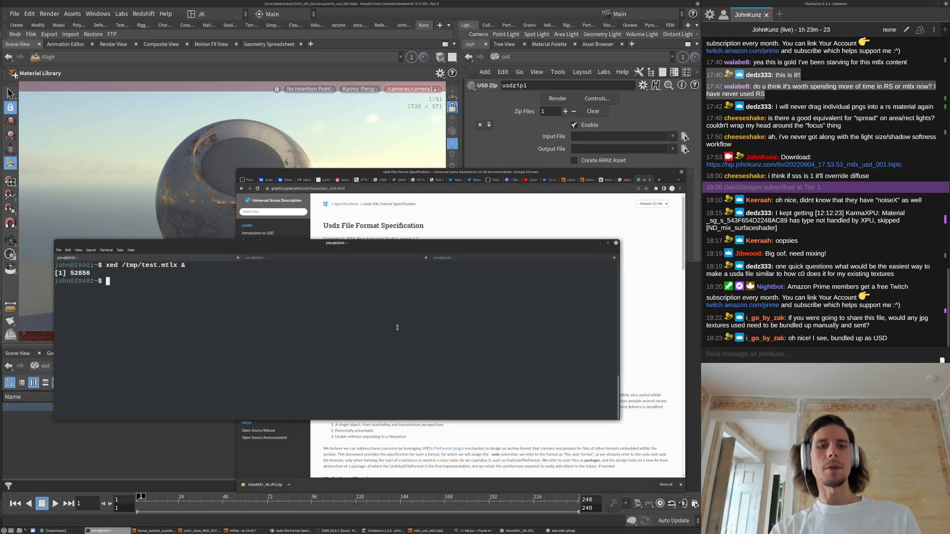
text(usdz)
key(Return)
text(man usdz)
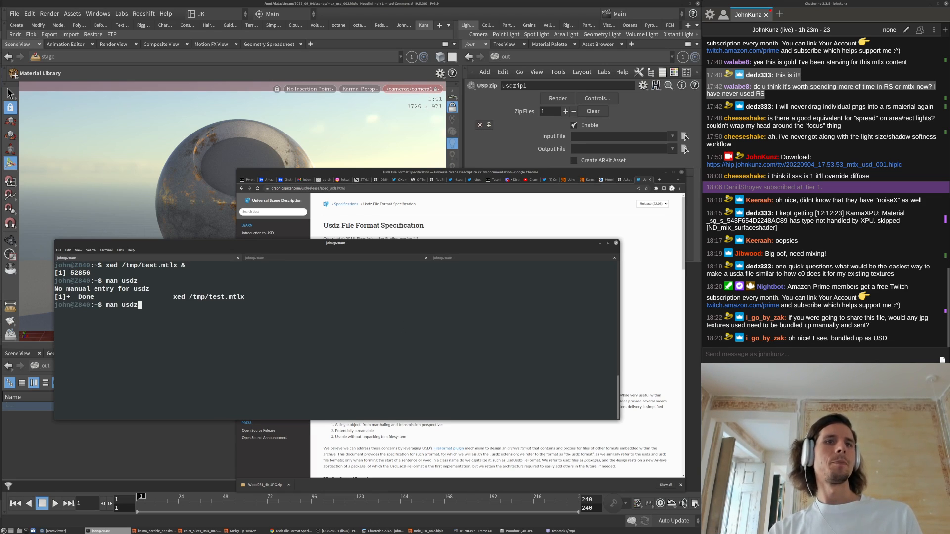
text(ip)
key(Return)
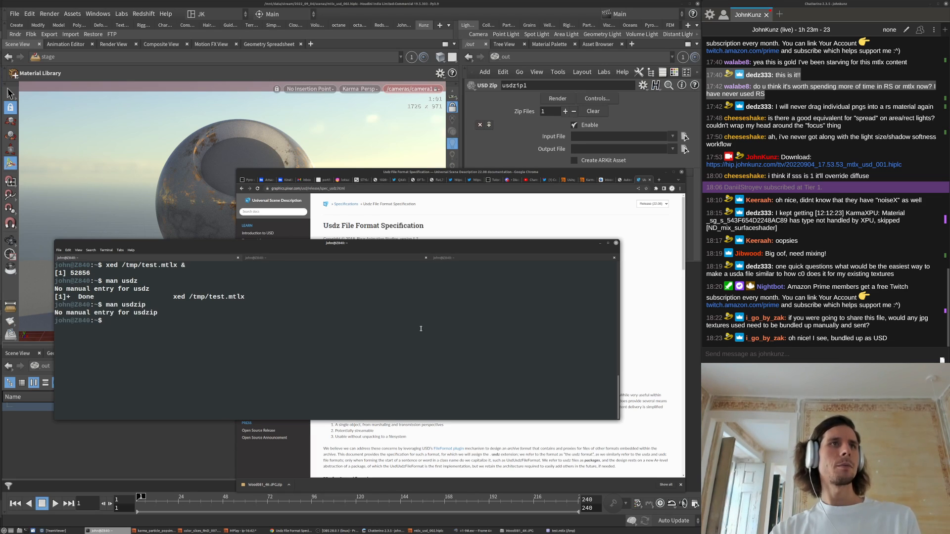
- List the available commands starting with usd and run usdzip --help
text(usd)
key(Tab)
key(Tab)
key(Tab)
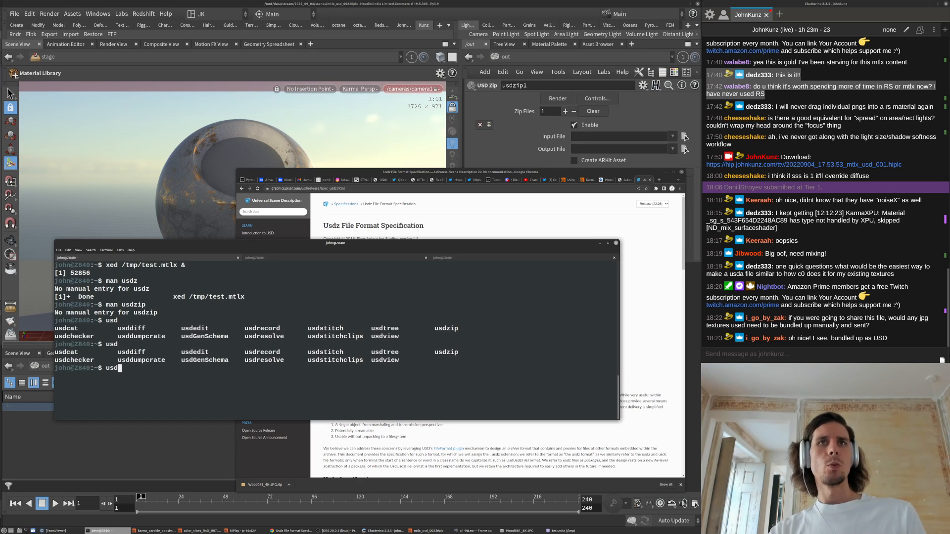
text(zip --help)
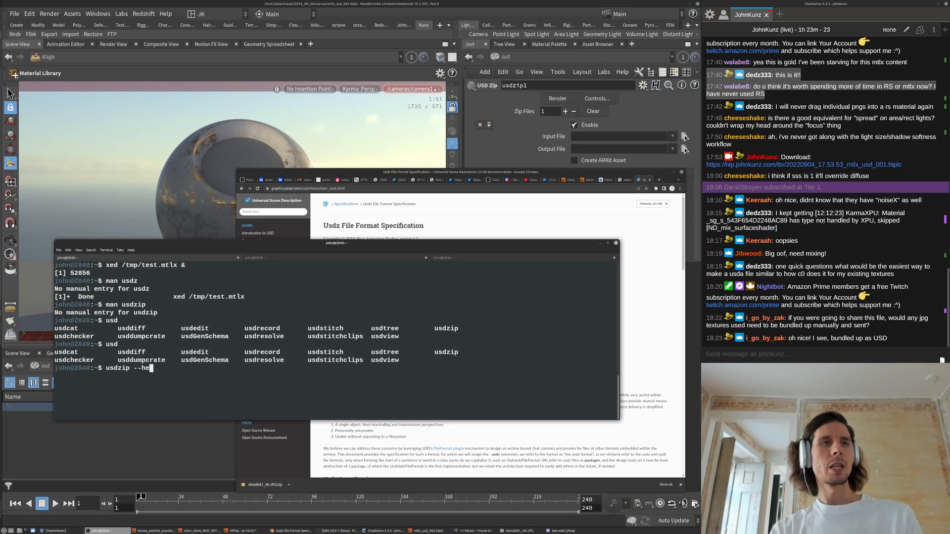
key(Return)
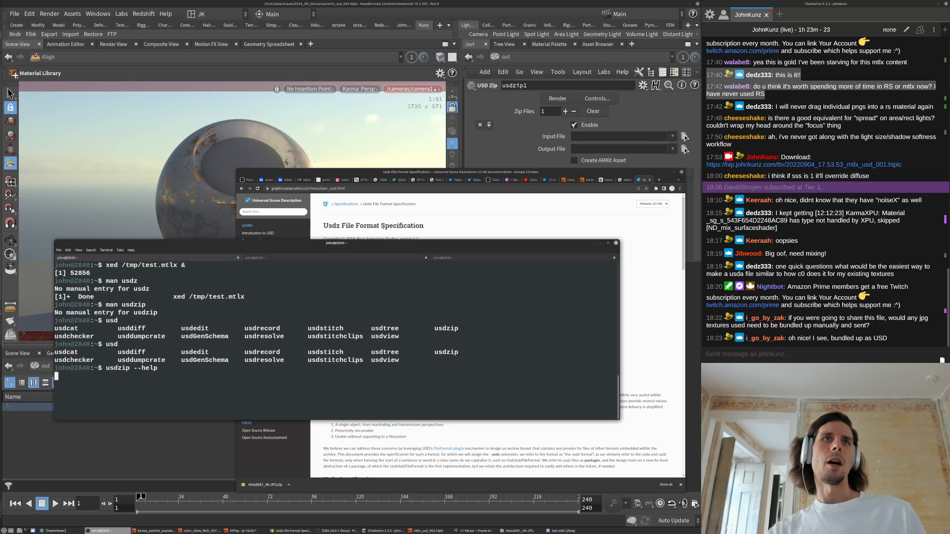
- Return to Chrome and read through the Usdz specification from its purpose down to the Toolset section
click(412, 218)
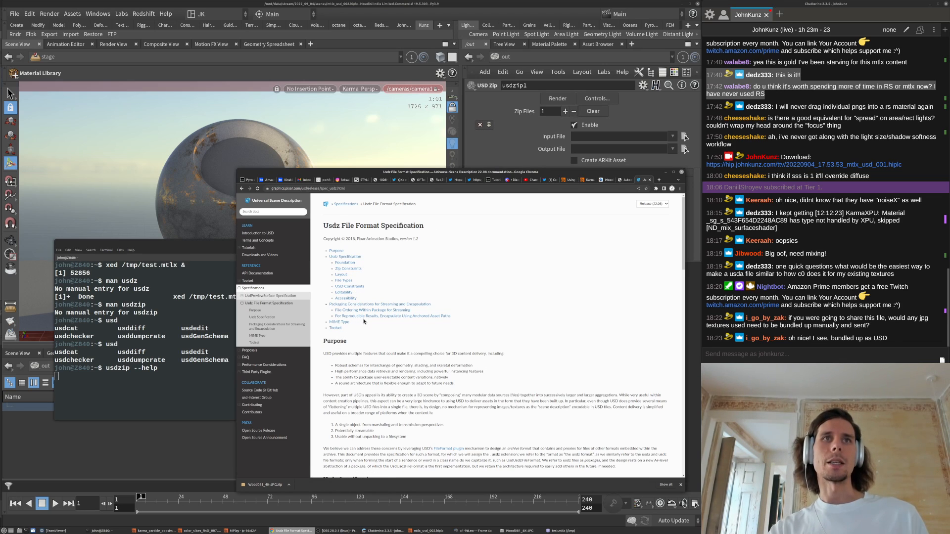
scroll(362, 323, down, 4)
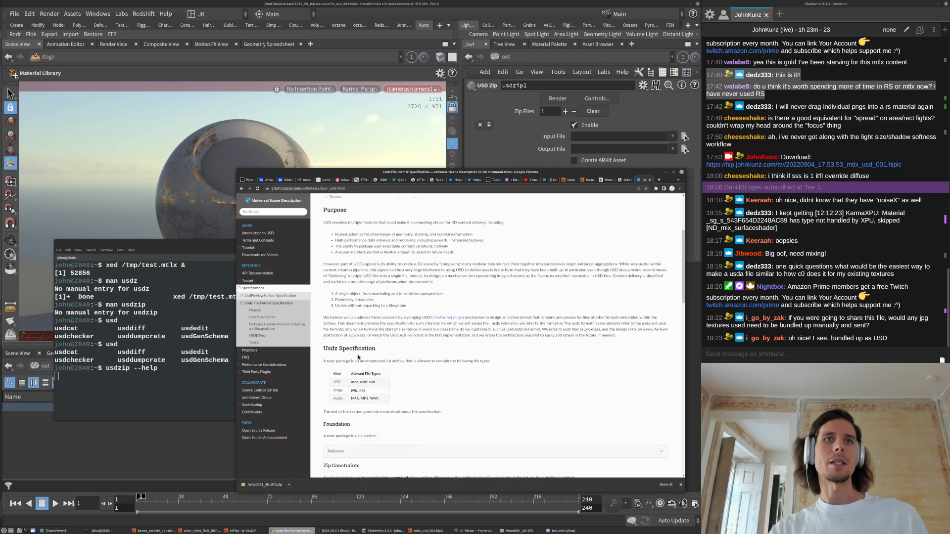
scroll(362, 366, down, 4)
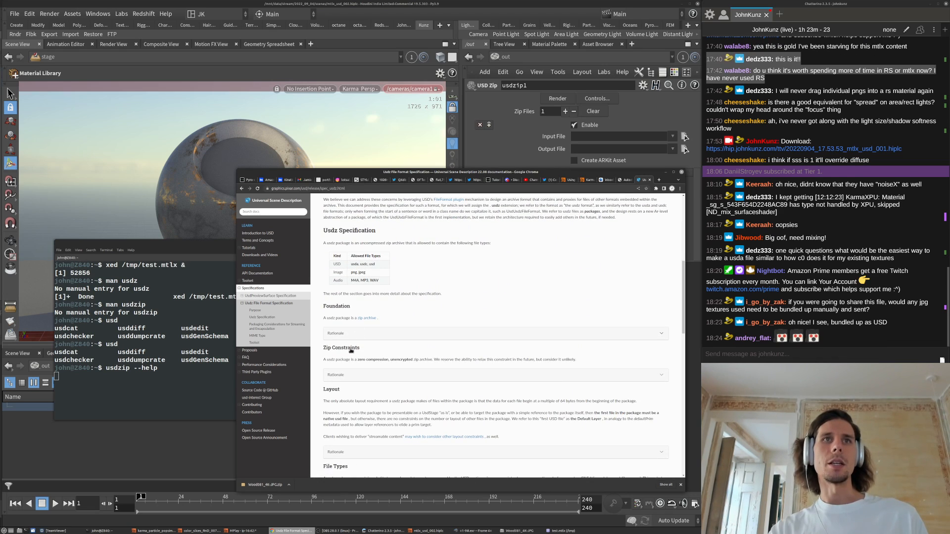
scroll(349, 347, down, 9)
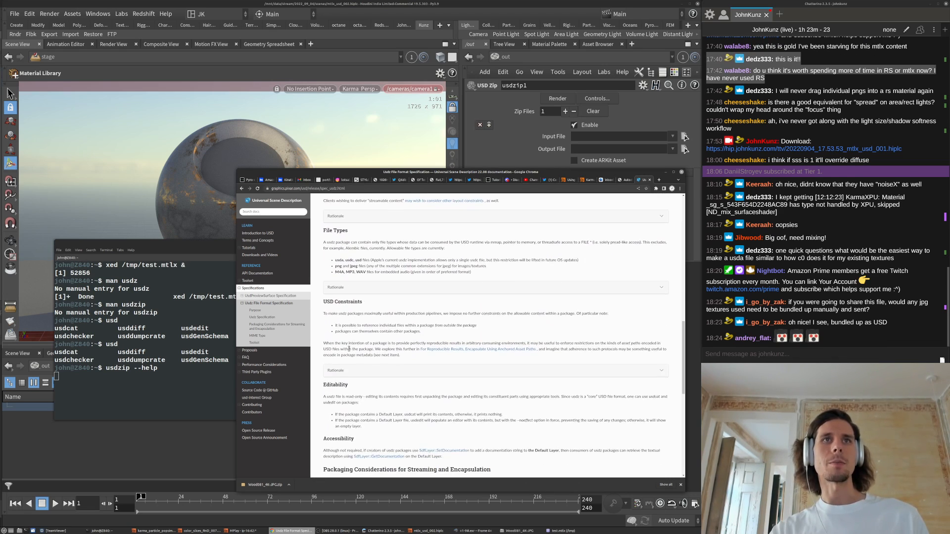
scroll(350, 352, down, 2)
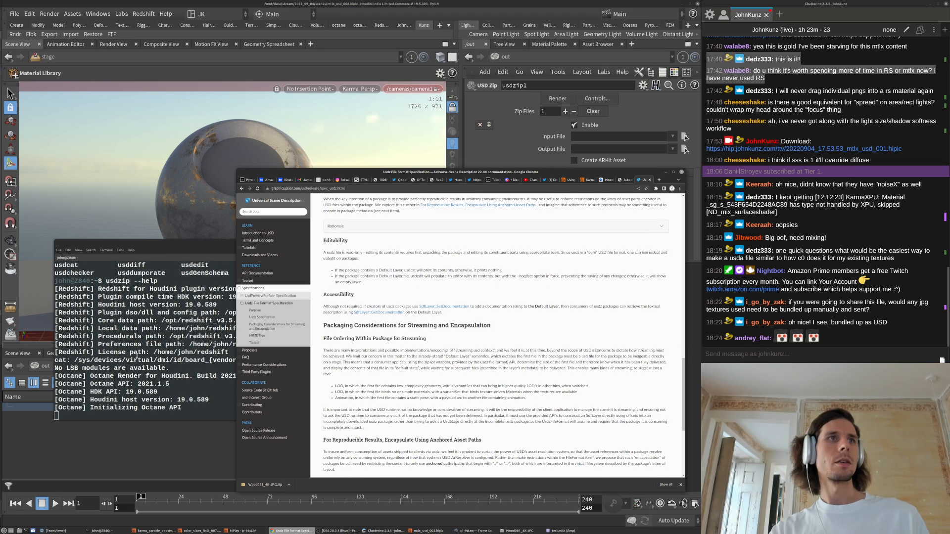
scroll(441, 351, down, 5)
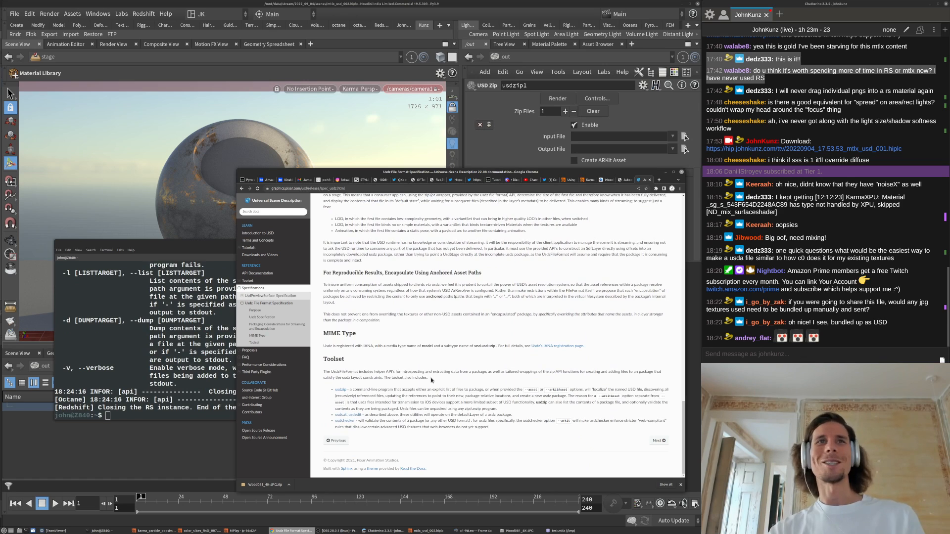
- Go back up through the specification to the allowed file types table and highlight the png, jpeg image entry
scroll(364, 384, up, 2)
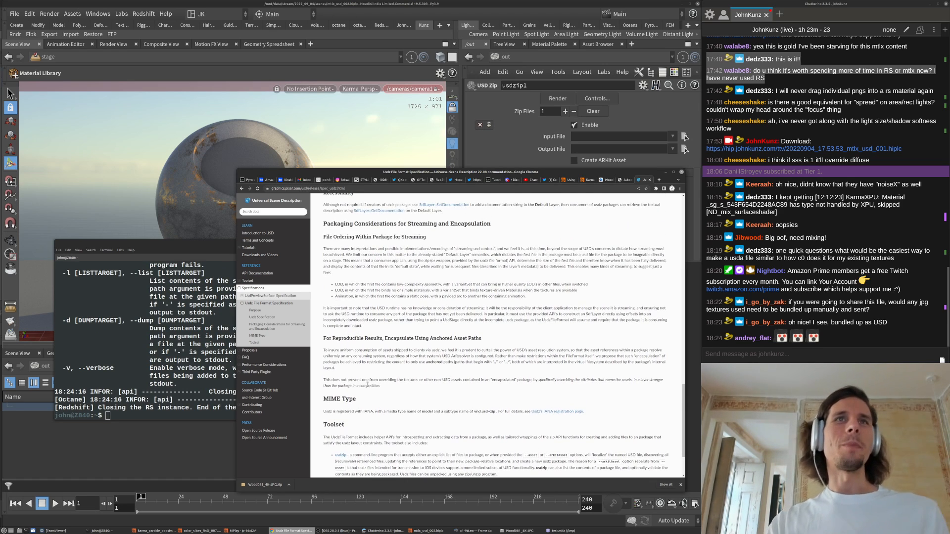
scroll(366, 382, up, 3)
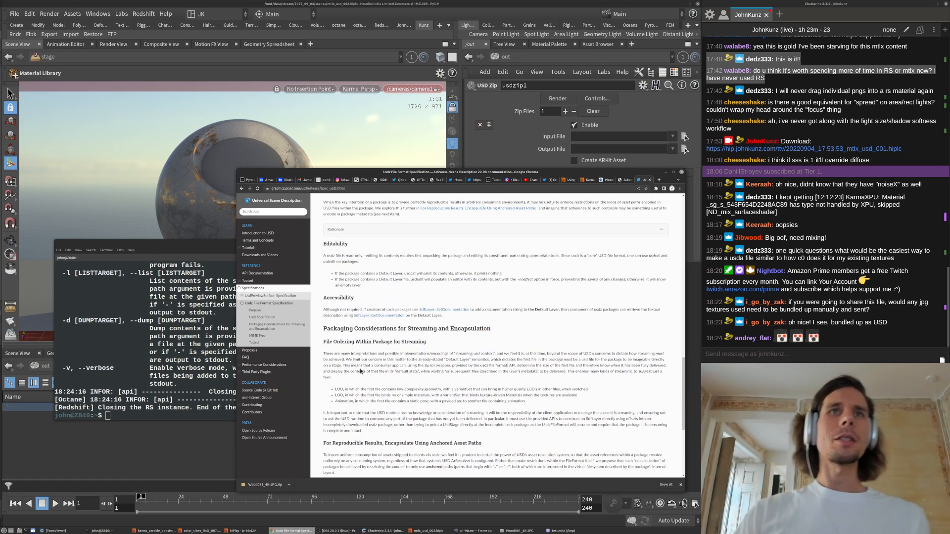
scroll(366, 374, up, 7)
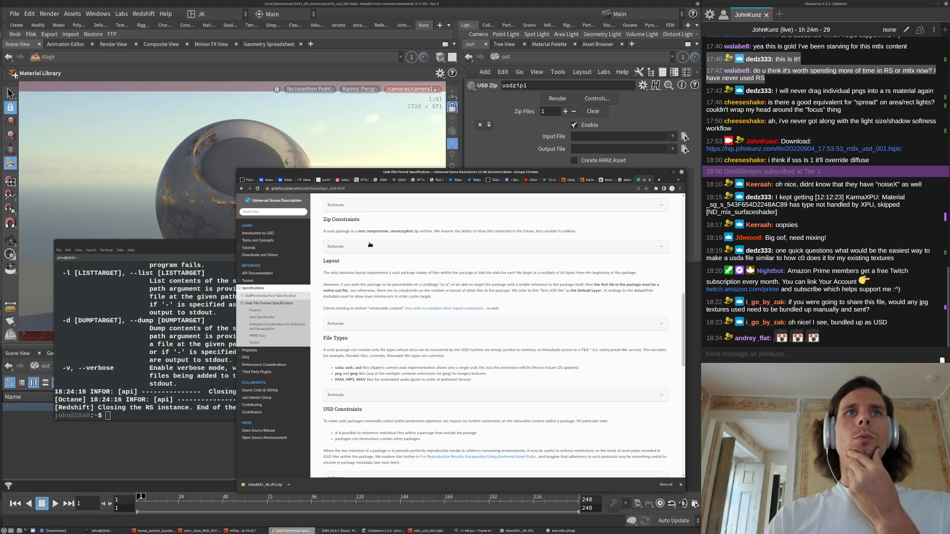
scroll(397, 295, up, 2)
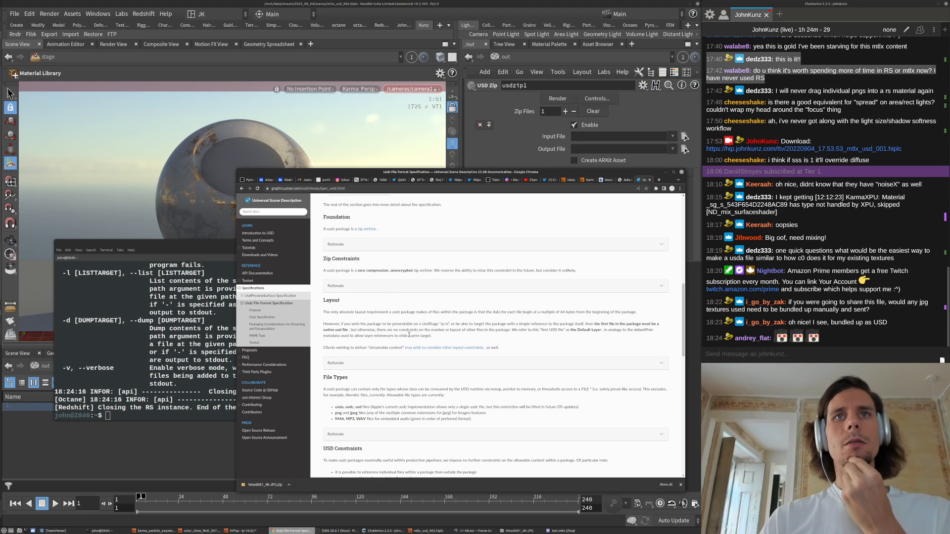
scroll(409, 335, up, 5)
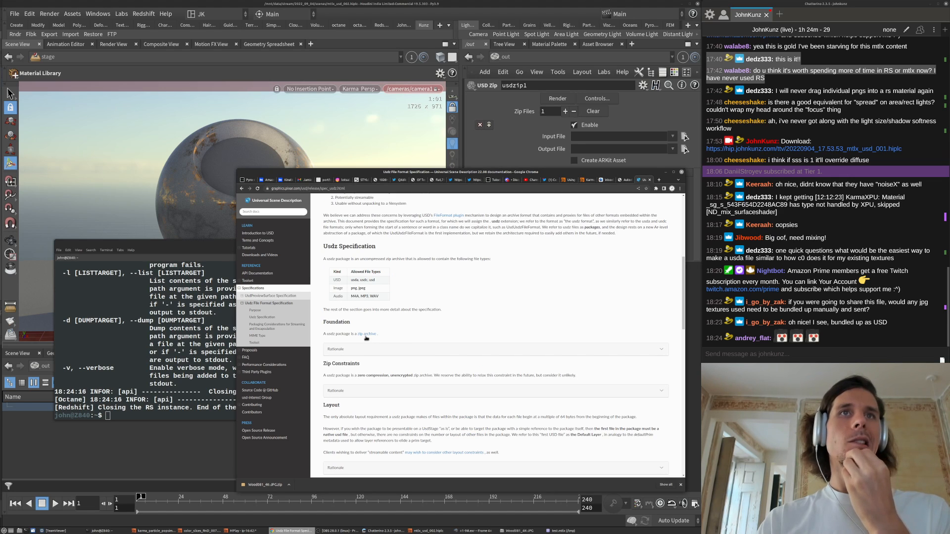
scroll(365, 336, up, 1)
drag(346, 315, 366, 315)
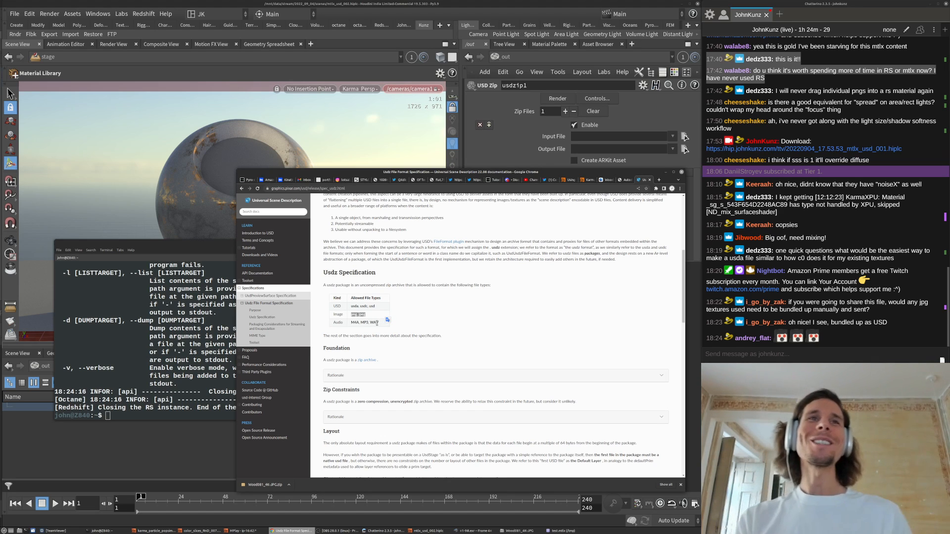
scroll(313, 365, up, 3)
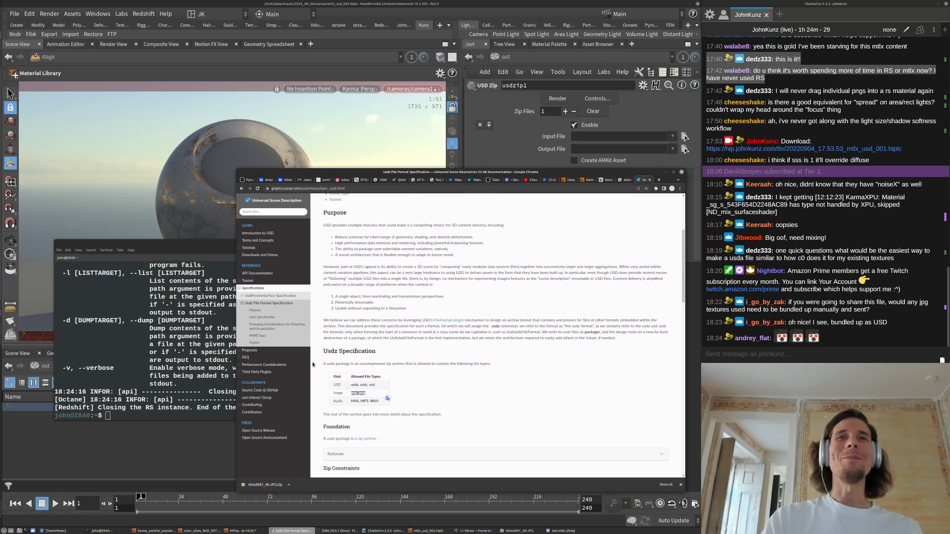
- Skim the Usdz specification again between its Purpose section and the table of allowed file types
scroll(386, 390, up, 1)
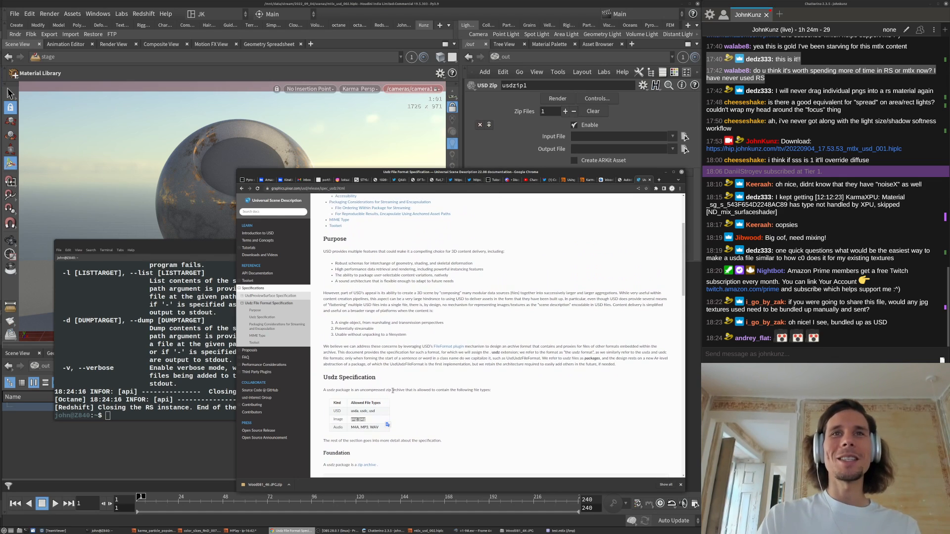
scroll(391, 406, up, 1)
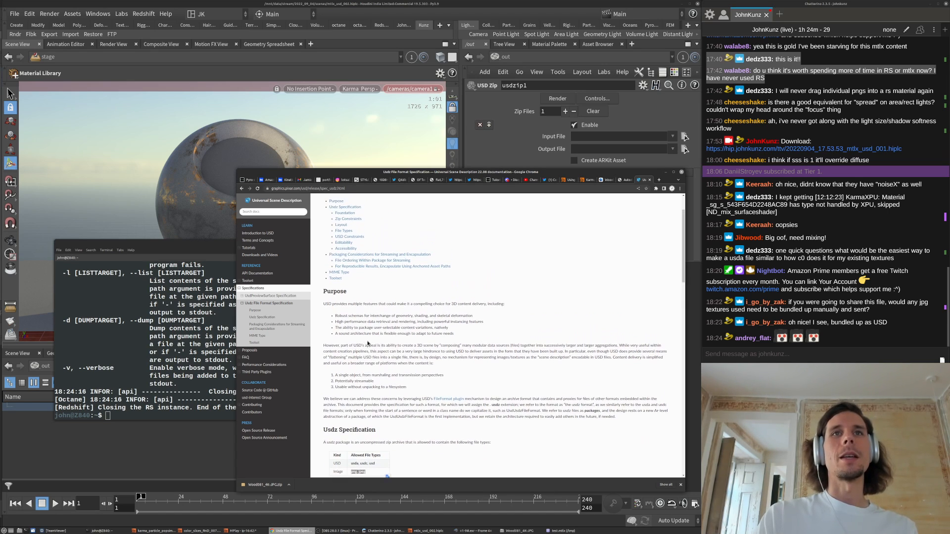
scroll(452, 252, down, 4)
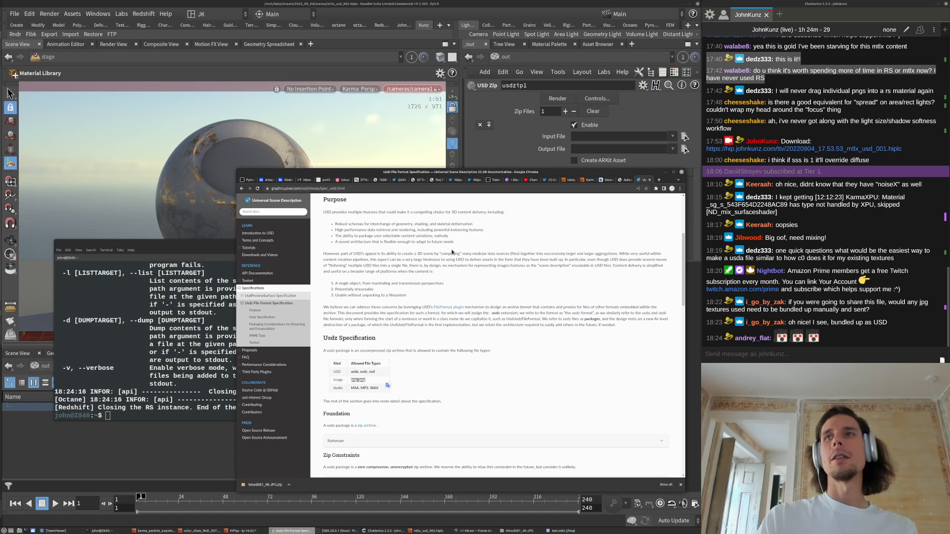
- Return to the usdz search results, open Apple's USDZ Schemas for AR page, and skim its overview and AR functionality sections
click(241, 189)
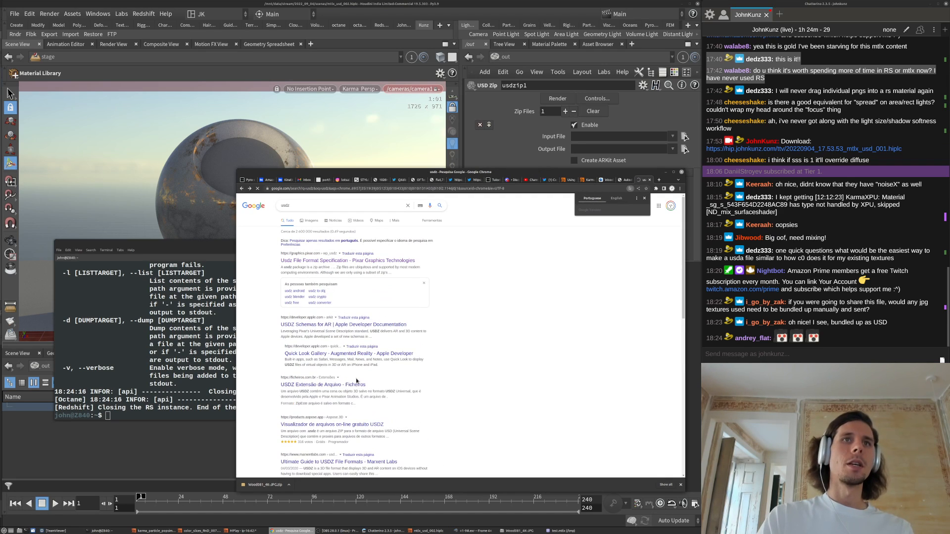
click(322, 325)
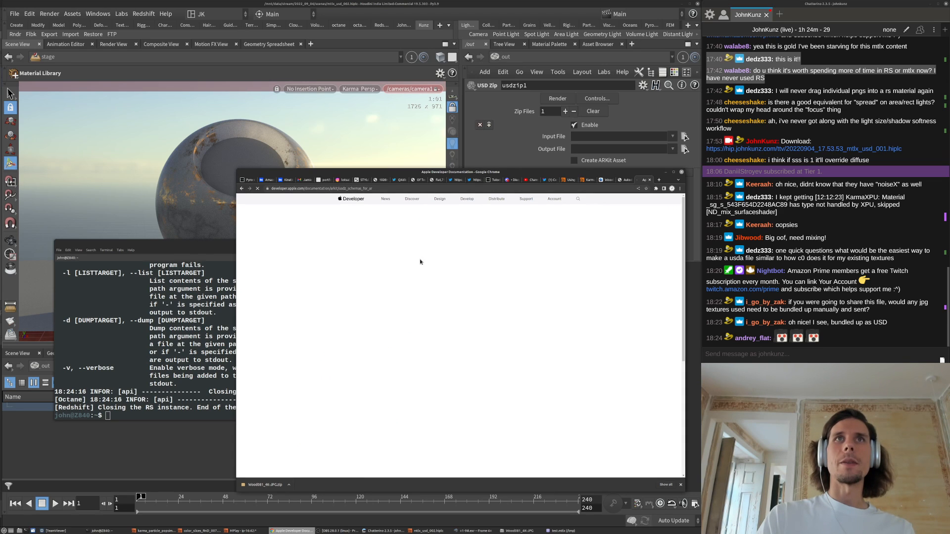
scroll(503, 411, down, 5)
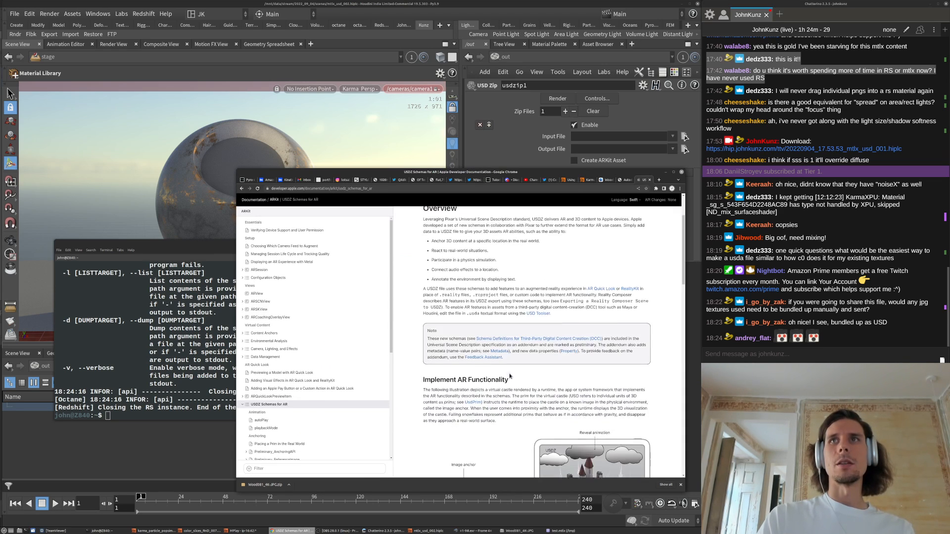
scroll(504, 411, down, 1)
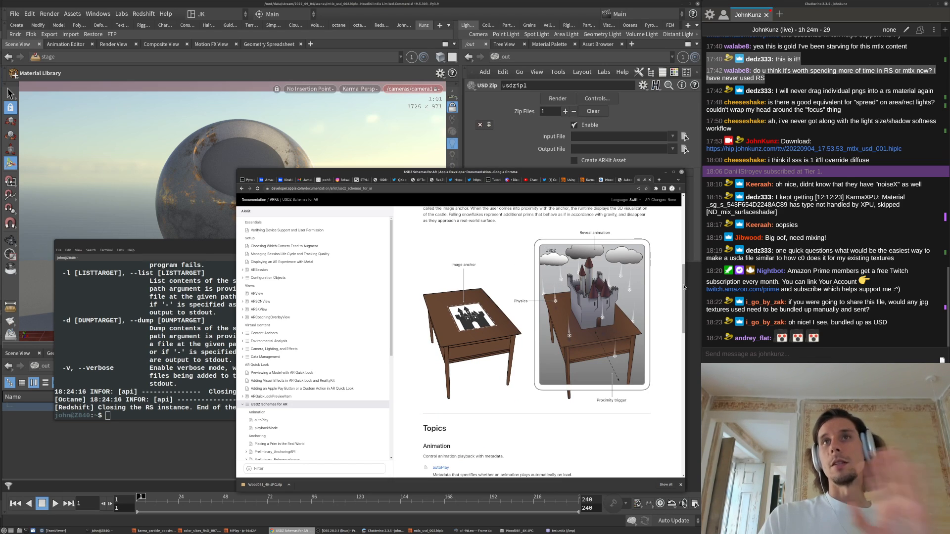
drag(683, 289, 676, 367)
scroll(639, 273, up, 8)
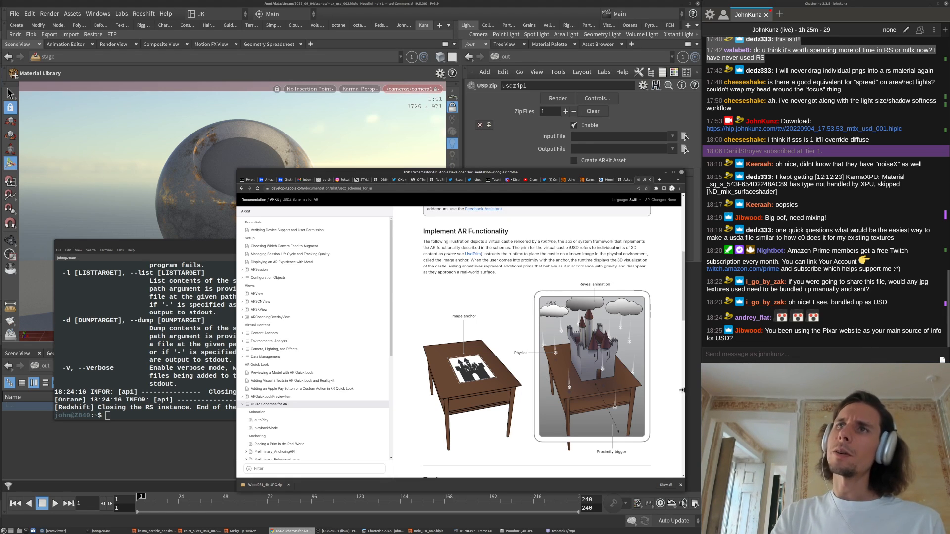
- Leave the Apple page for the search results and bring up the top of the already open Karma XPU documentation
click(242, 189)
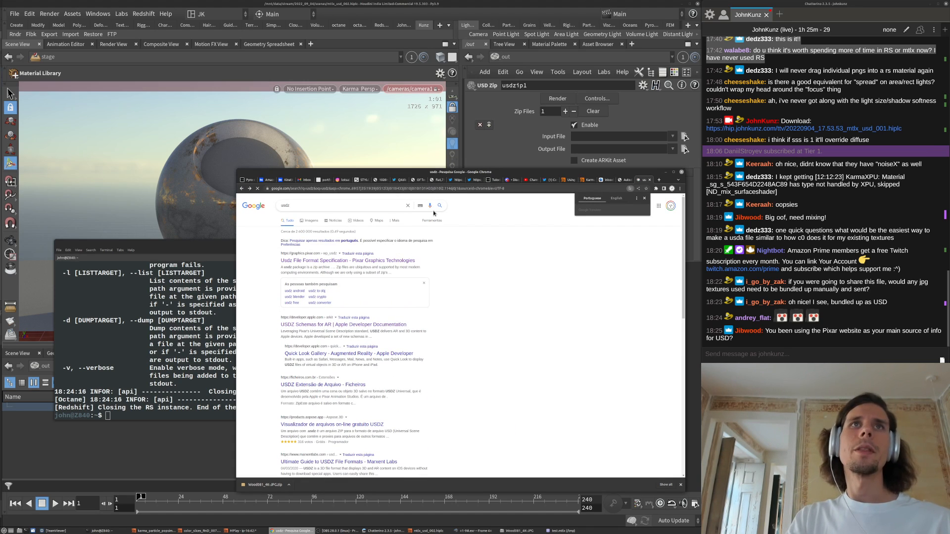
click(588, 180)
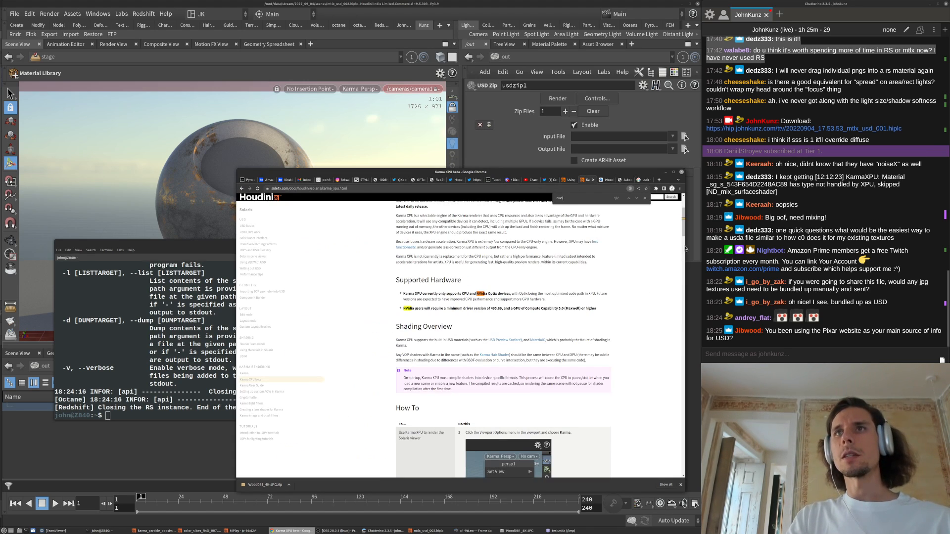
scroll(683, 222, up, 3)
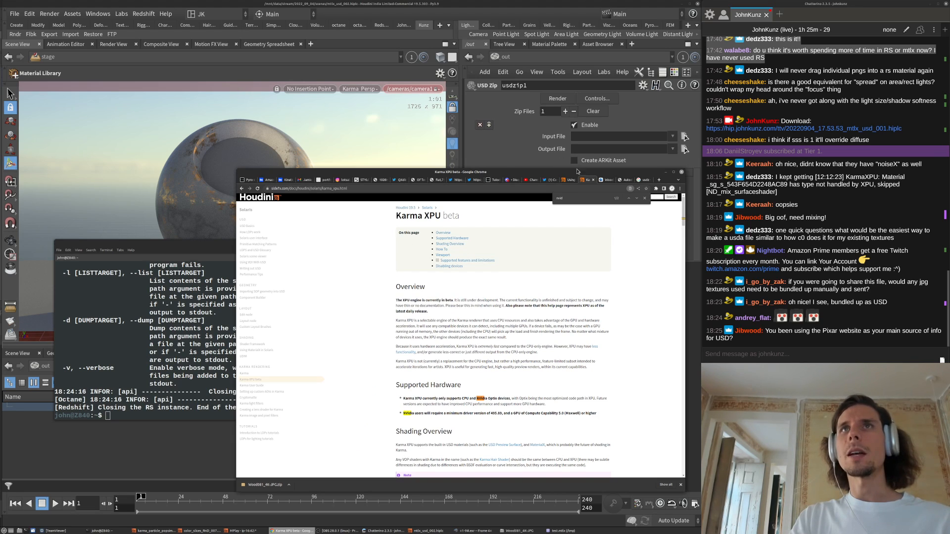
- Read through the Using MaterialX in Solaris documentation from its overview to the How To section and return to its beginning
click(569, 180)
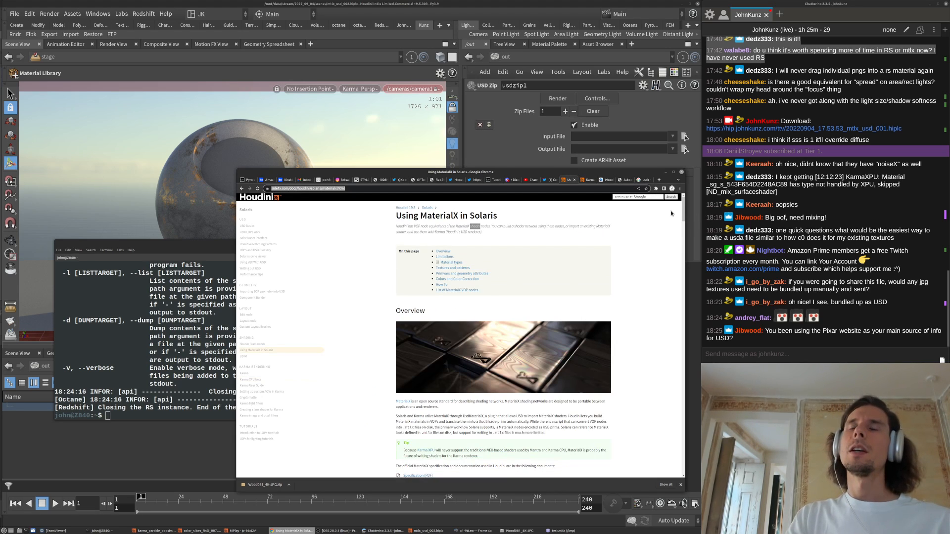
drag(683, 207, 640, 199)
scroll(400, 366, down, 6)
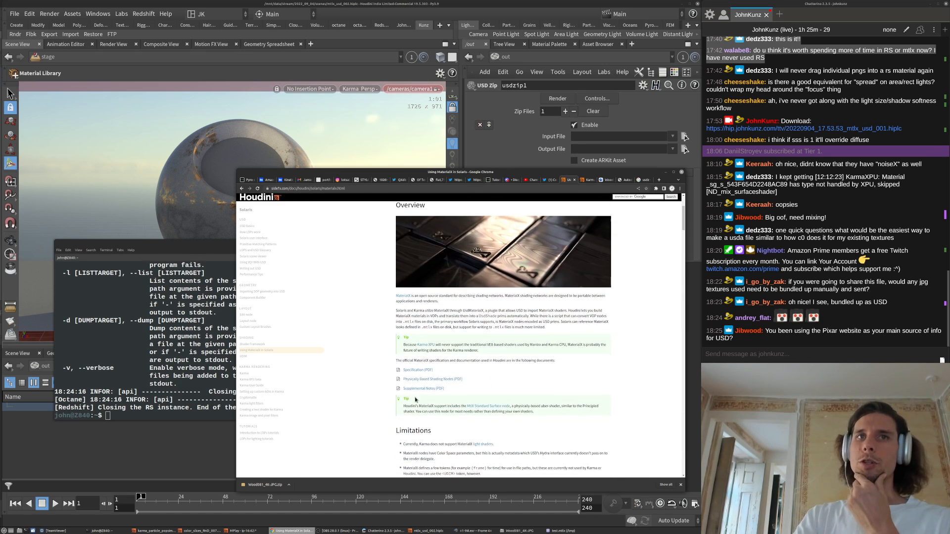
scroll(401, 366, down, 5)
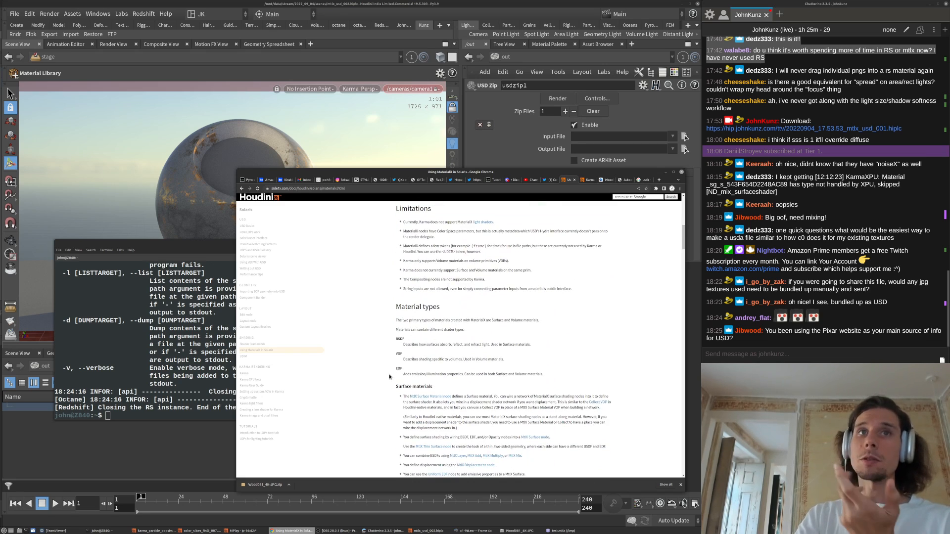
scroll(385, 377, down, 4)
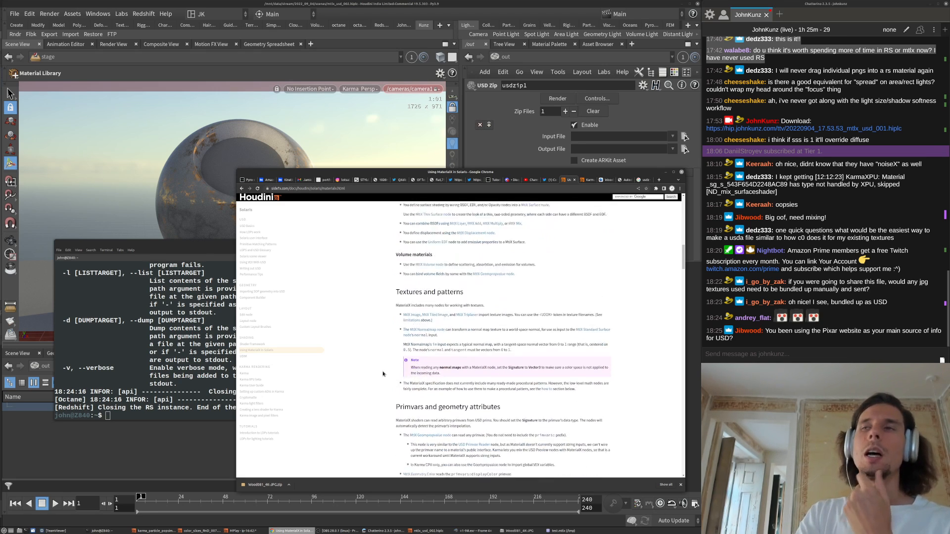
scroll(381, 361, down, 4)
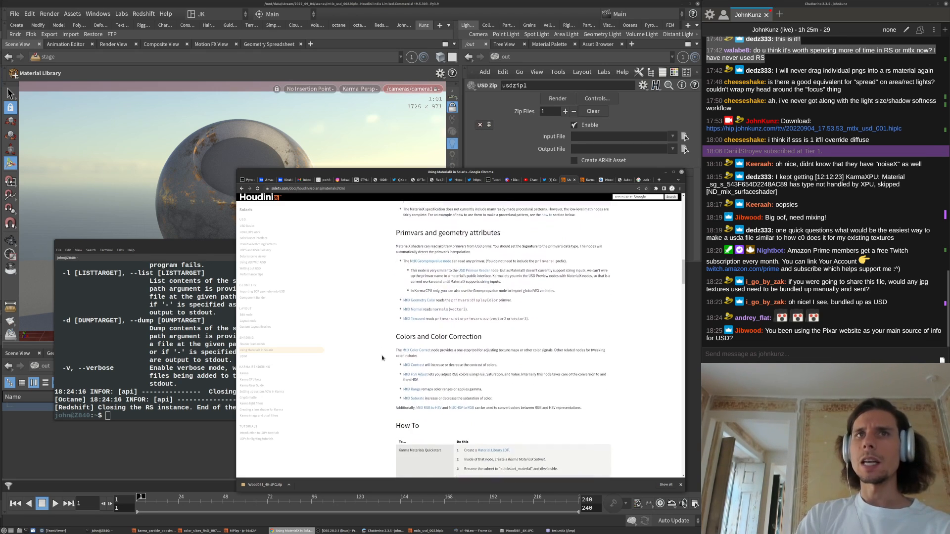
scroll(386, 368, down, 2)
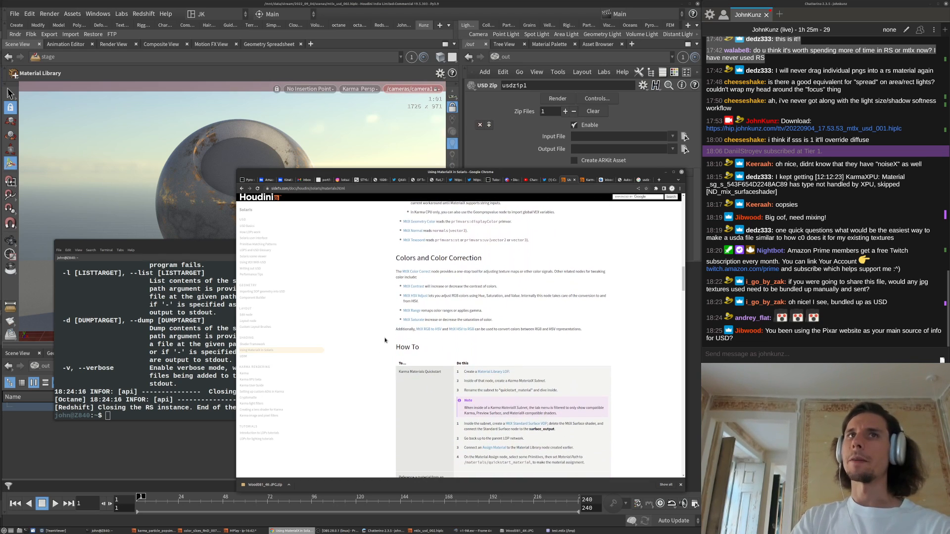
scroll(406, 329, up, 4)
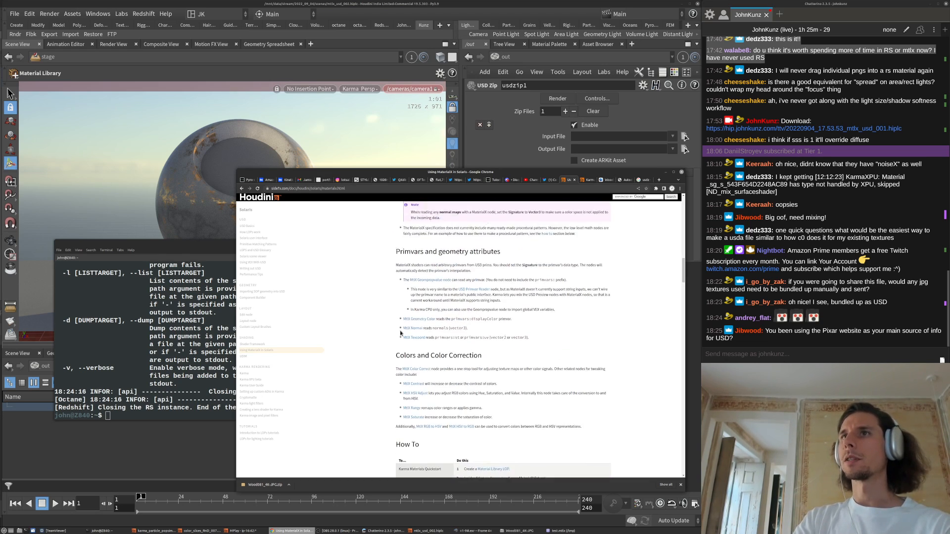
drag(682, 263, 682, 207)
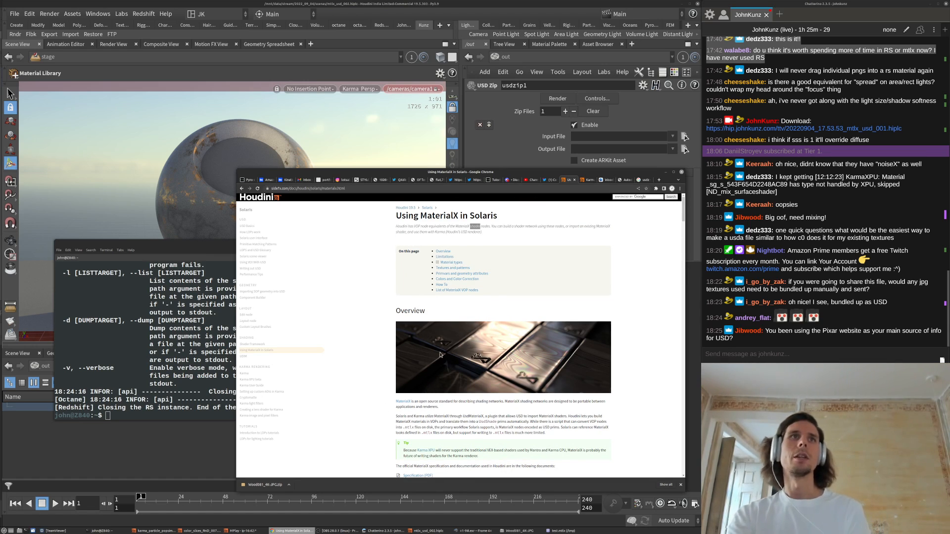
- Switch back to Houdini and examine the rusty shader ball from above and farther away in the Karma viewport
click(481, 162)
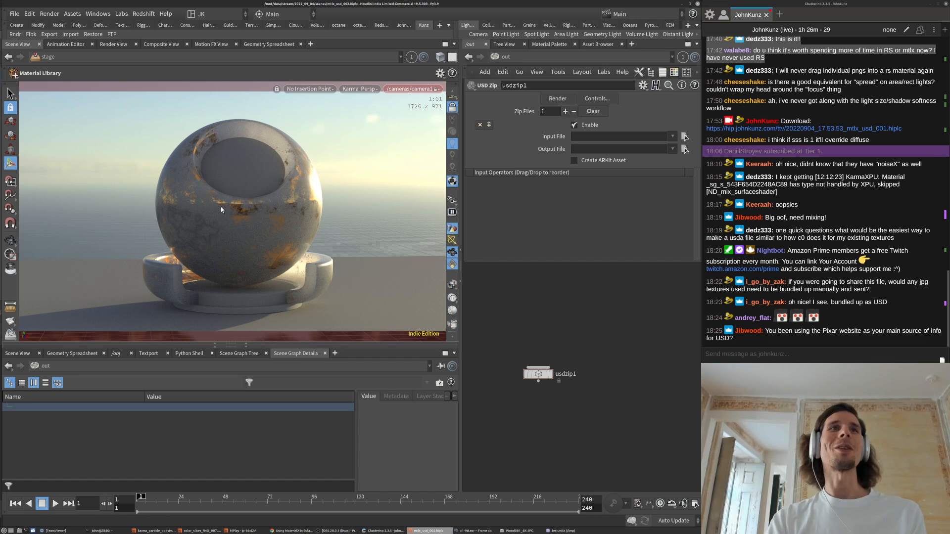
key(Escape)
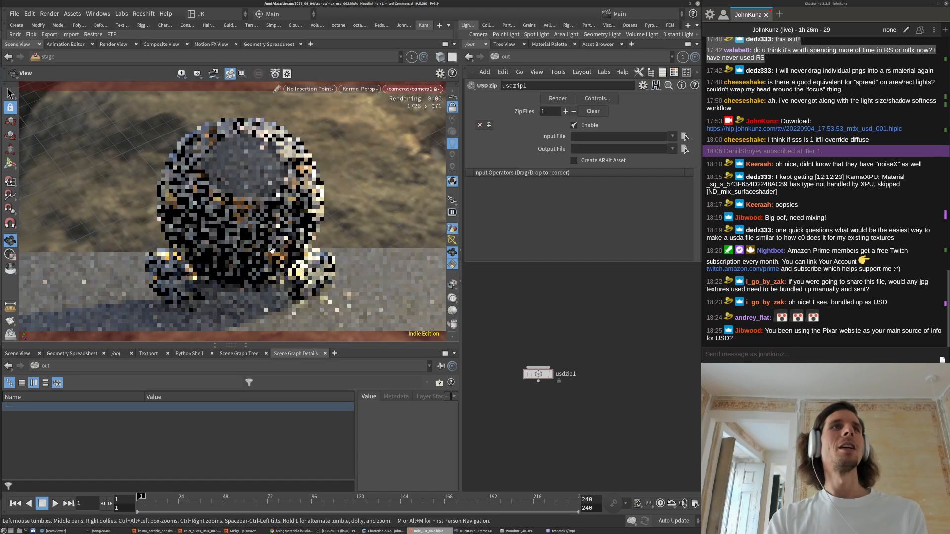
drag(272, 251, 164, 242)
right_drag(165, 241, 164, 302)
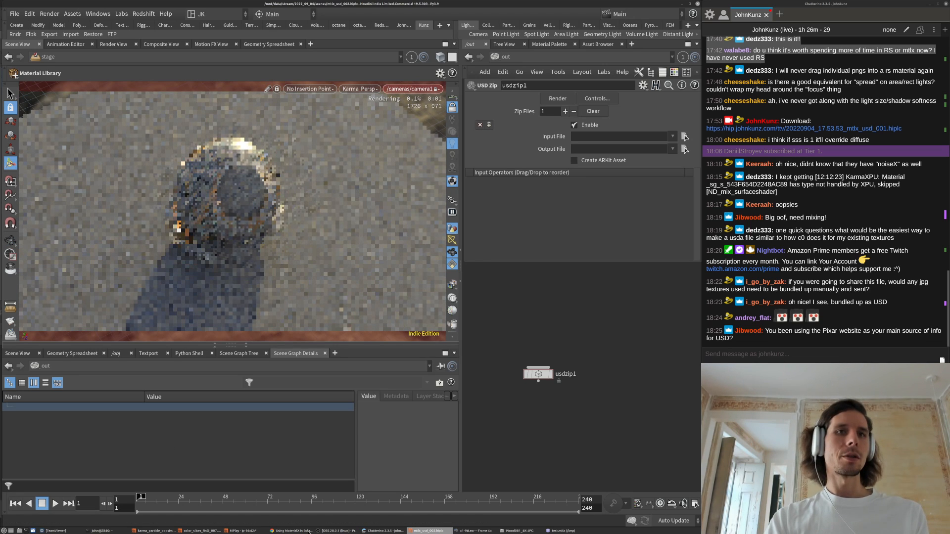
- In Chrome, open twitter.com in a new tab and show the profile's USD + Python + MaterialX + Karma tweet image full size
click(308, 531)
key(ctrl+t)
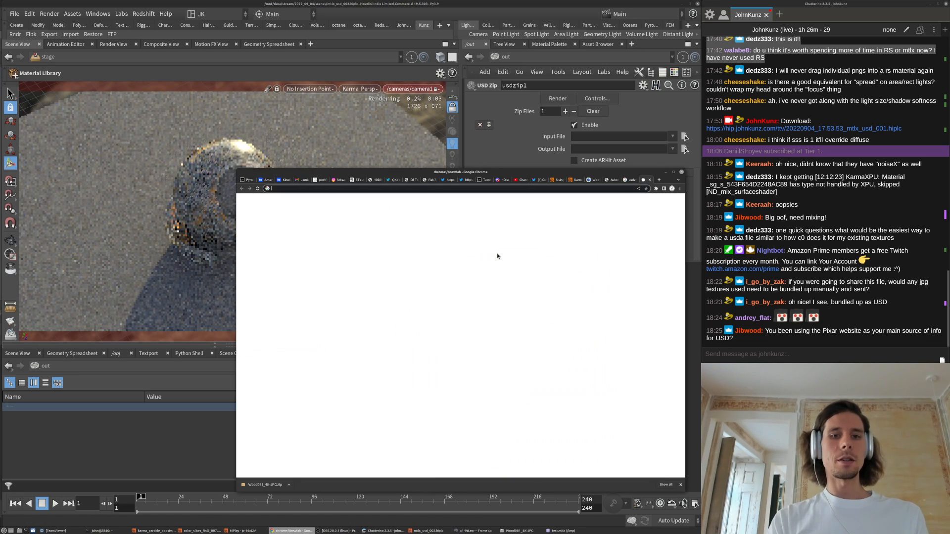
text(twitter.com)
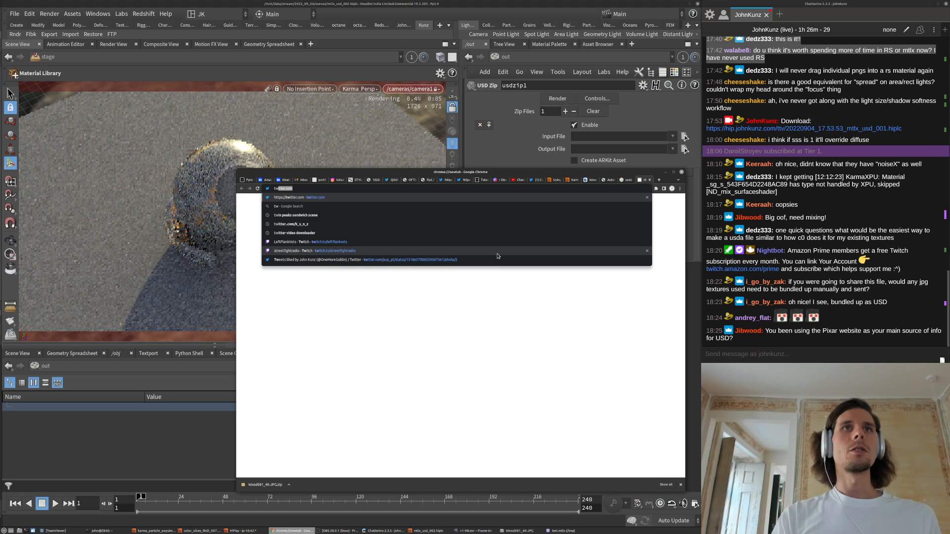
key(Return)
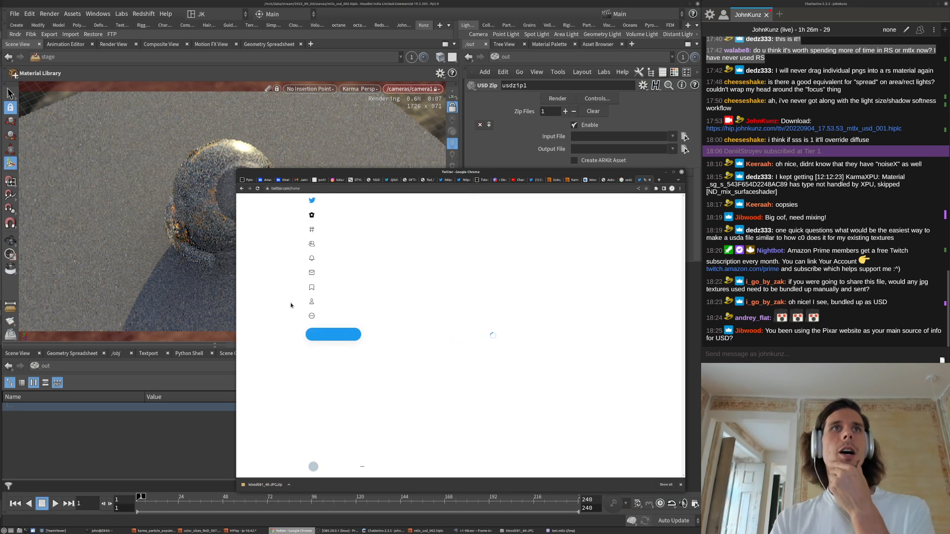
click(322, 302)
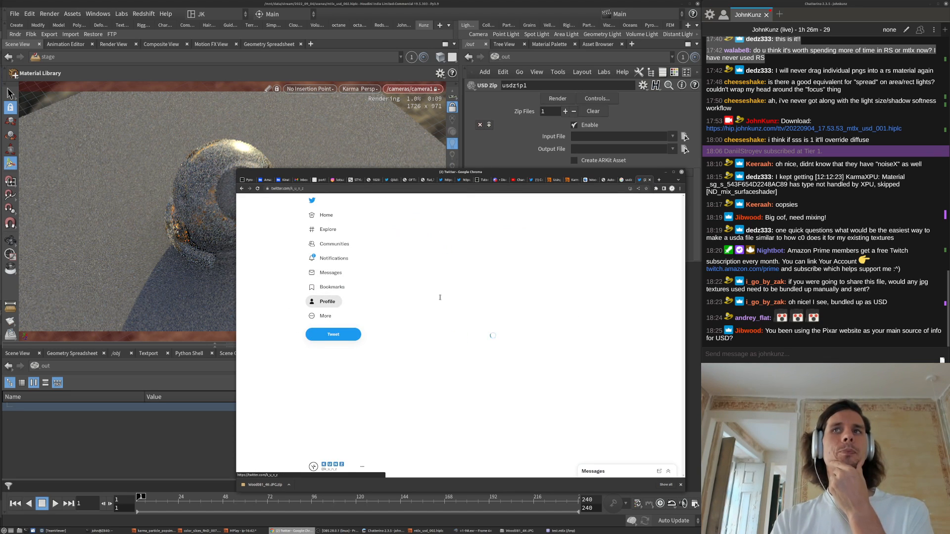
scroll(430, 366, down, 5)
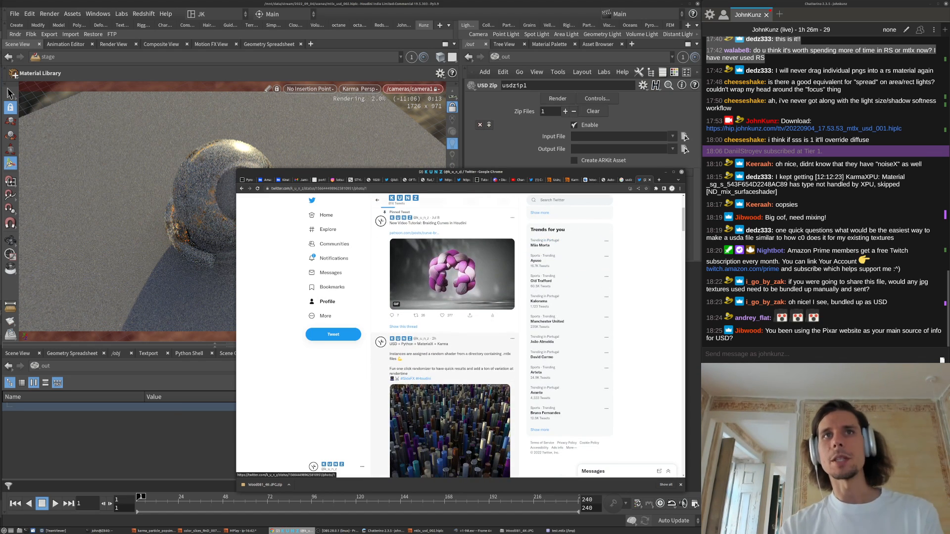
click(445, 433)
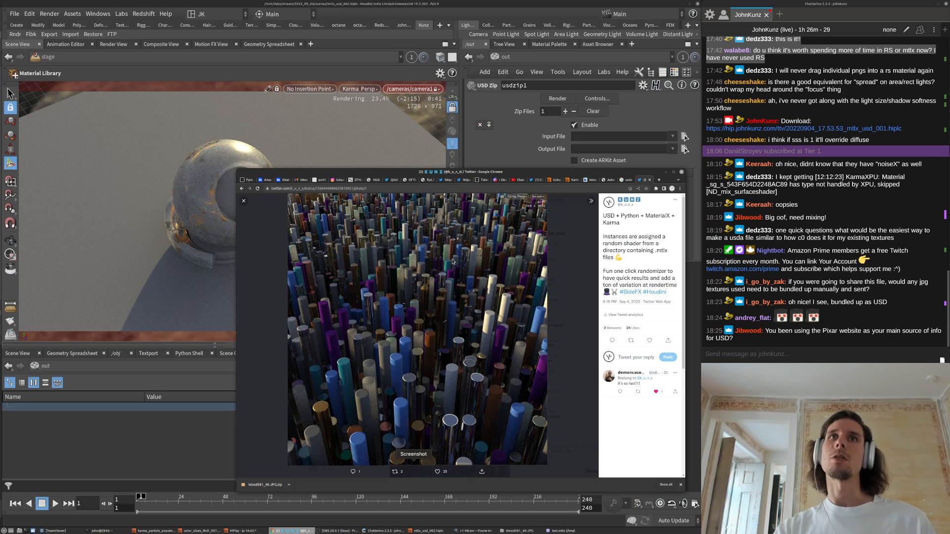
- Return to Houdini and inspect the shader ball's material from a low angle, from the front and close up
click(500, 129)
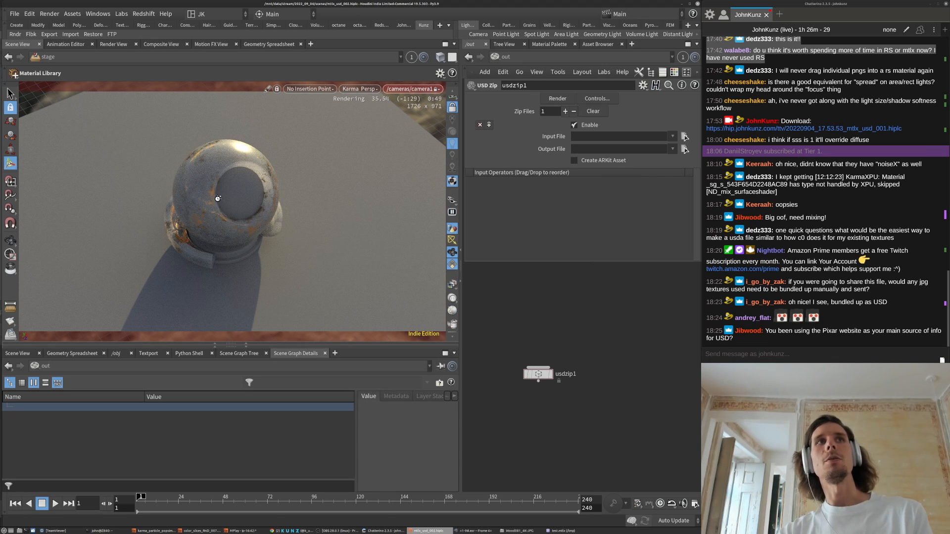
key(Escape)
drag(273, 228, 191, 158)
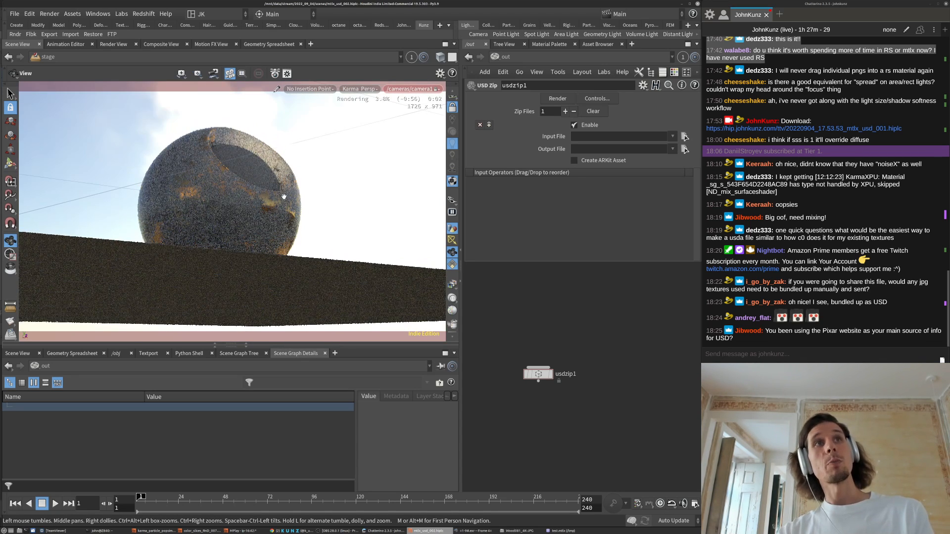
middle_drag(304, 198, 239, 224)
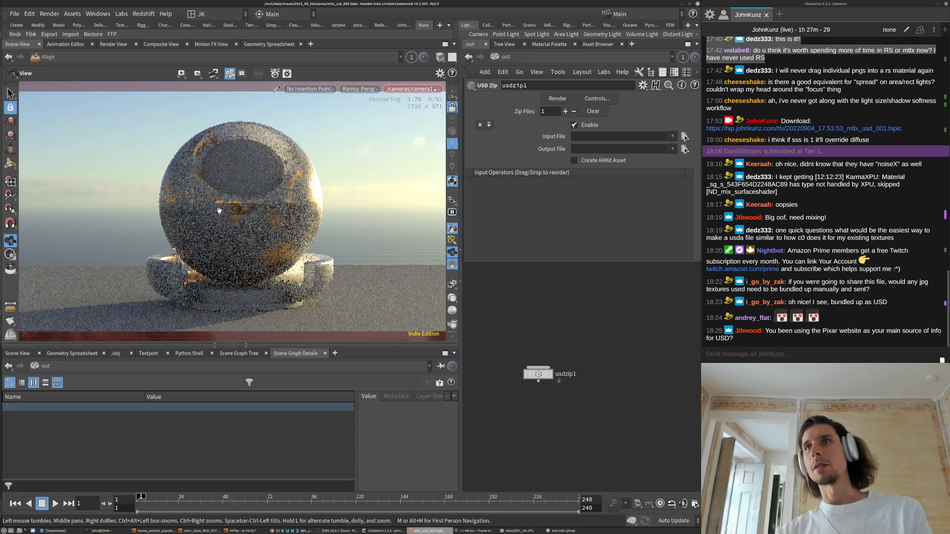
middle_drag(216, 206, 221, 209)
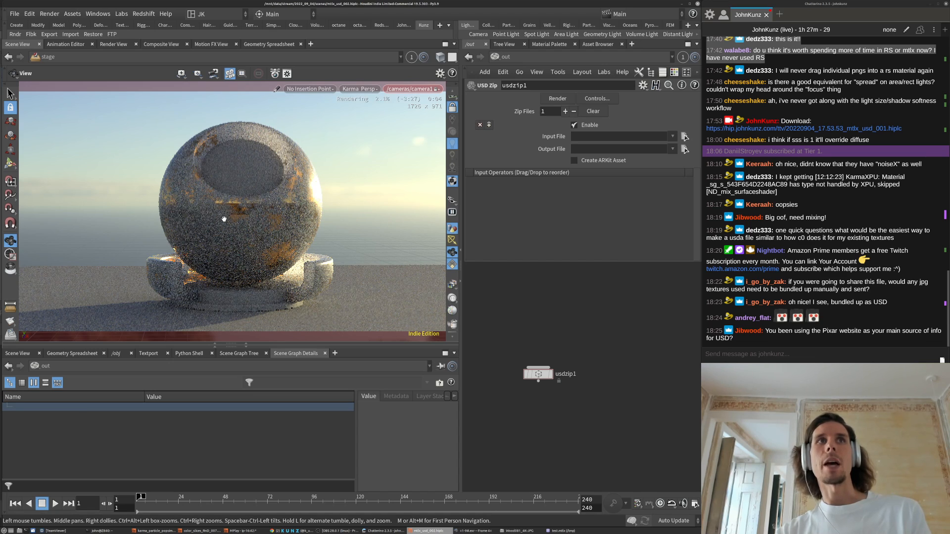
scroll(222, 213, up, 5)
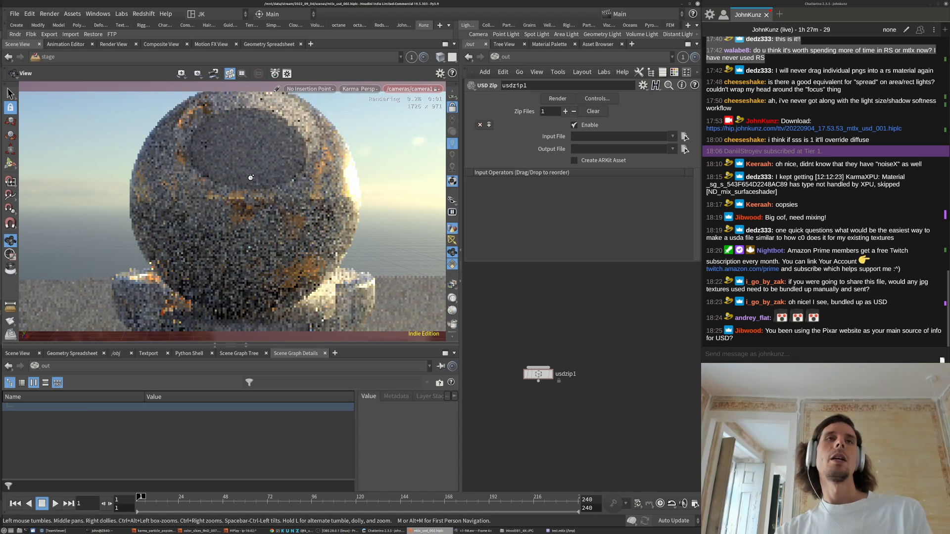
drag(277, 210, 326, 204)
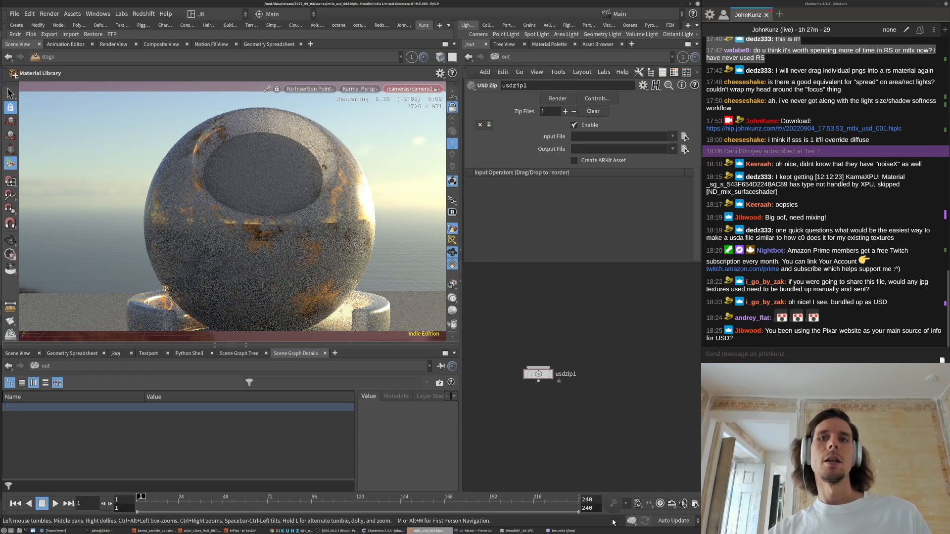
- Bring up the tweet with the random .mtlx shader image in Chrome, and return to Houdini to open the stage network
click(275, 531)
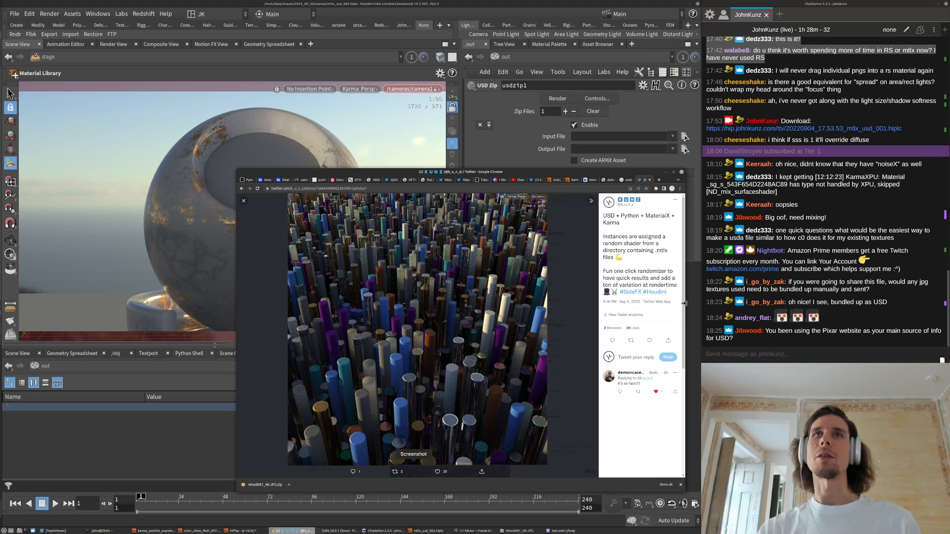
click(691, 318)
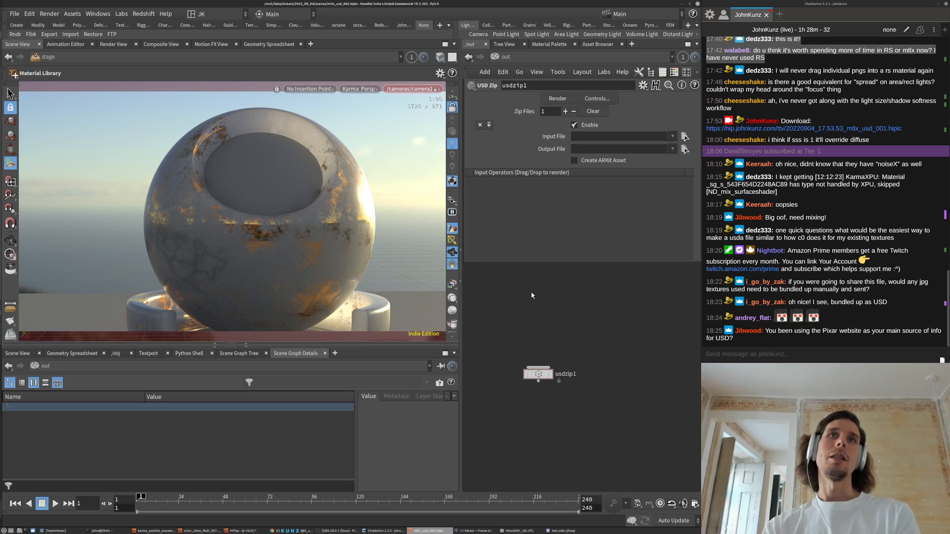
click(505, 56)
click(519, 106)
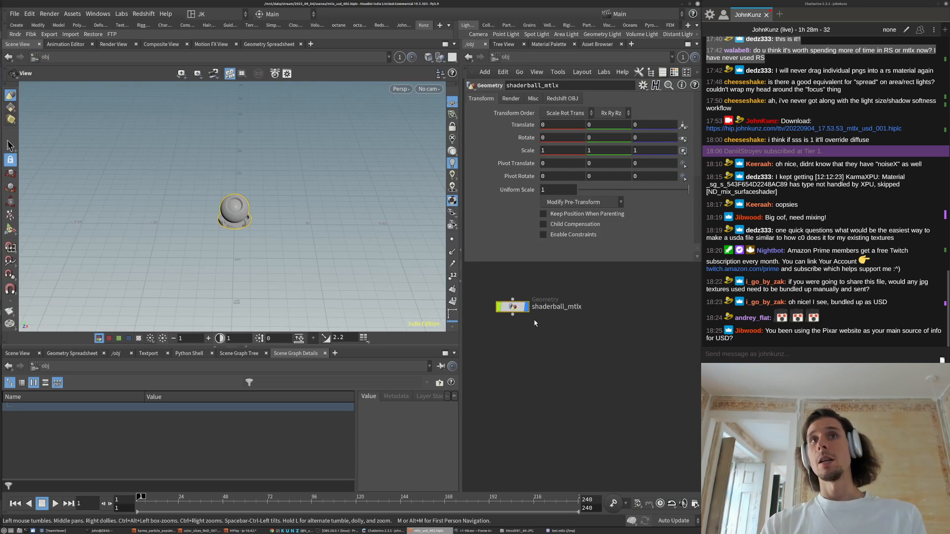
click(469, 57)
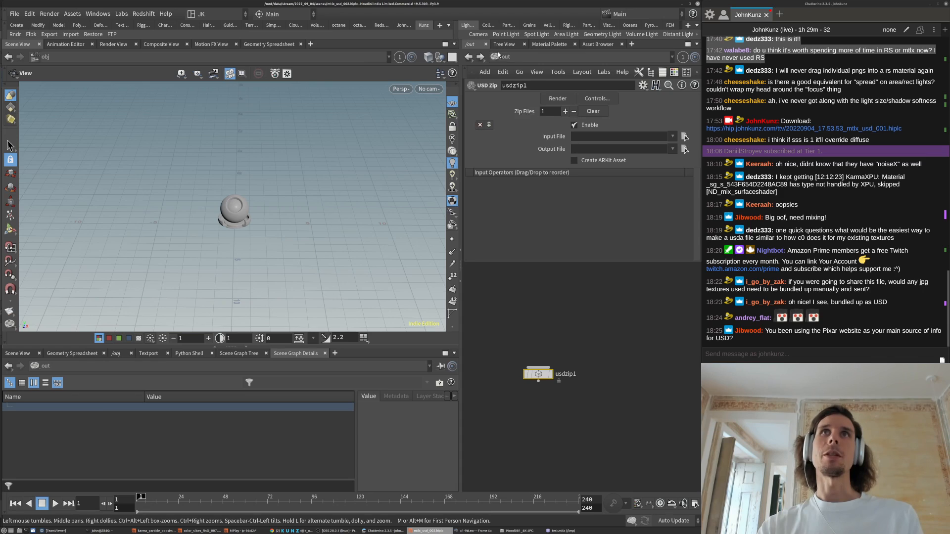
click(498, 56)
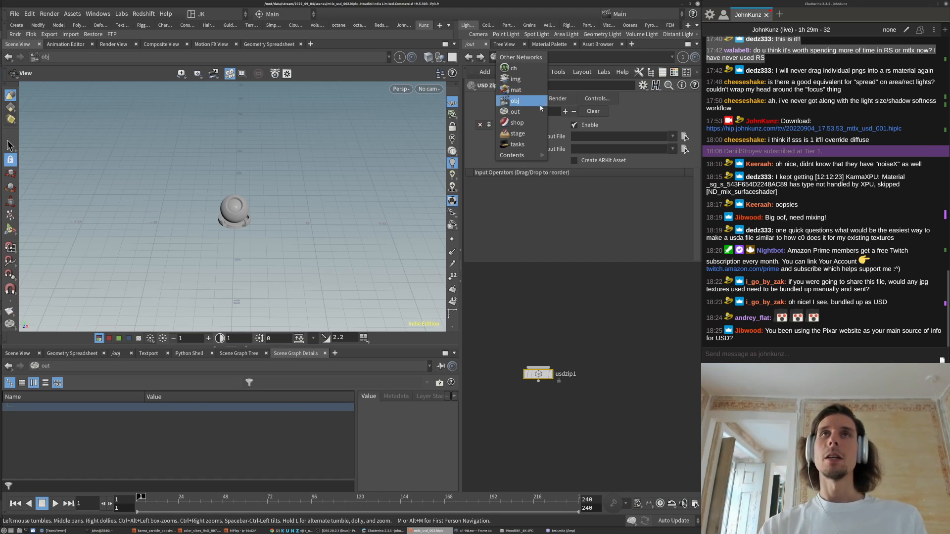
click(531, 134)
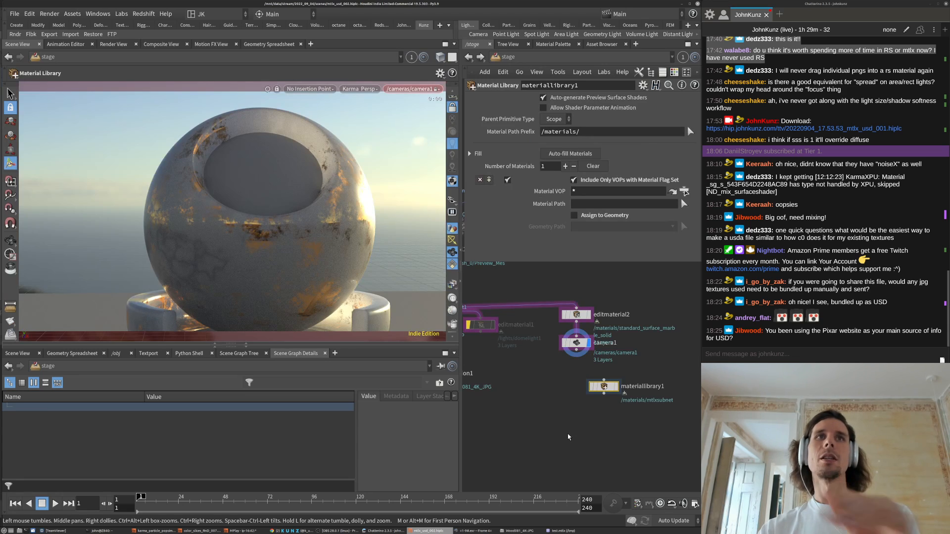
- Inspect the rusty shader ball in the Karma viewport from raised angles close up, and pull back to see the whole ball
alt+drag(268, 224, 326, 219)
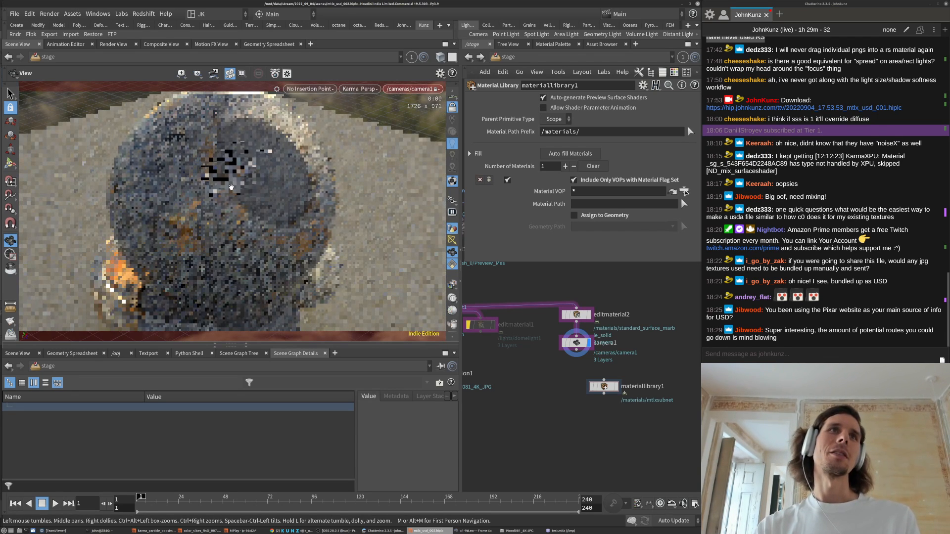
alt+middle_drag(206, 174, 227, 221)
mouse_move(226, 221)
mouse_down()
mouse_move(229, 231)
mouse_move(227, 208)
mouse_up()
right_drag(209, 151, 287, 110)
drag(287, 110, 355, 206)
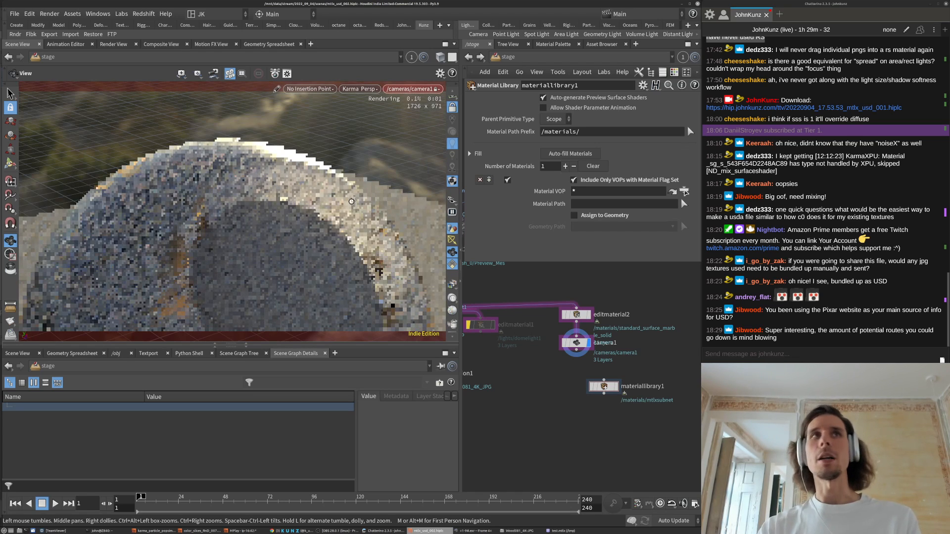
right_drag(336, 184, 269, 260)
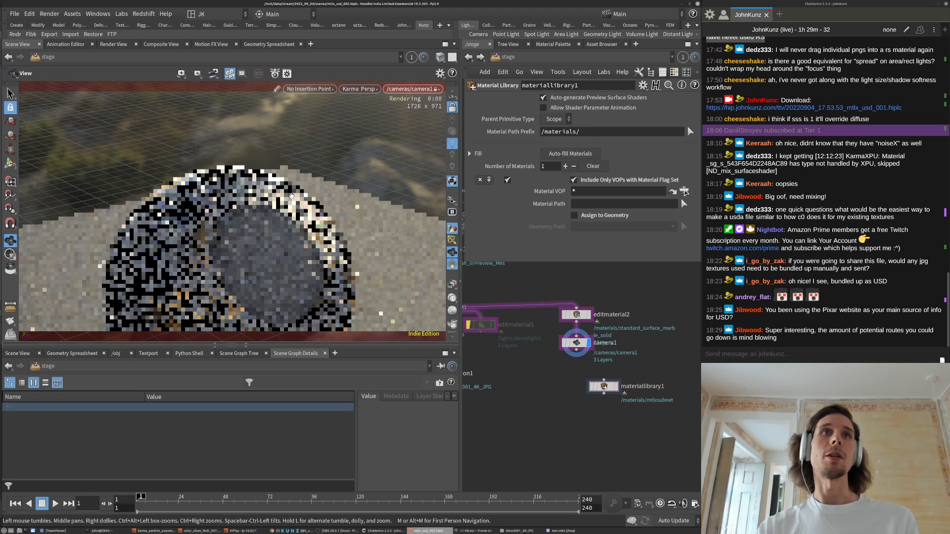
middle_drag(270, 259, 289, 198)
drag(178, 278, 176, 257)
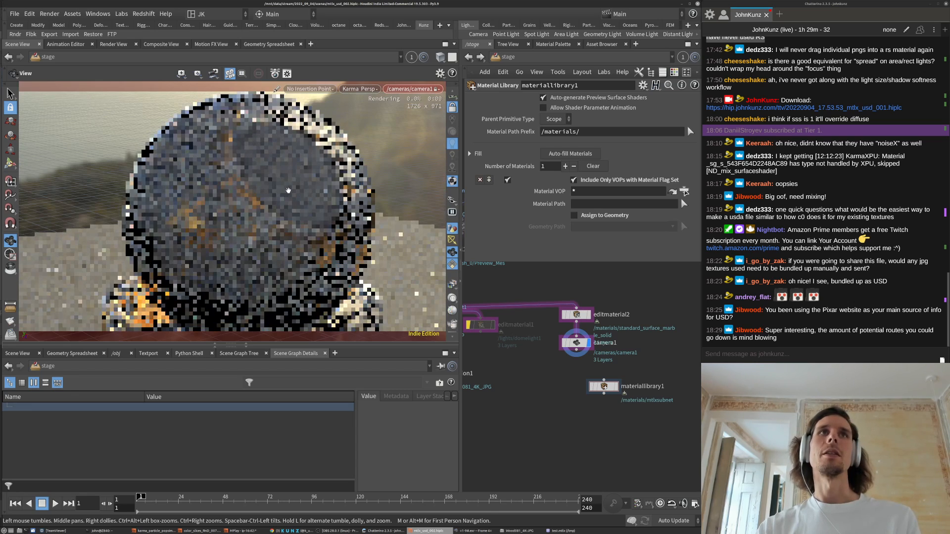
scroll(175, 250, down, 5)
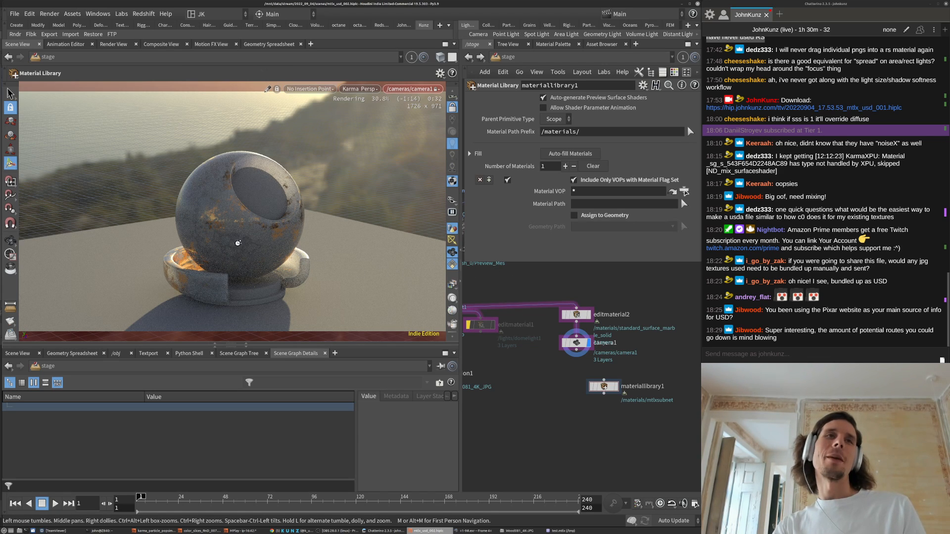
- Examine the shader ball from directly above and close in on its upper rim and highlight
key(Escape)
scroll(252, 237, up, 4)
drag(253, 237, 236, 200)
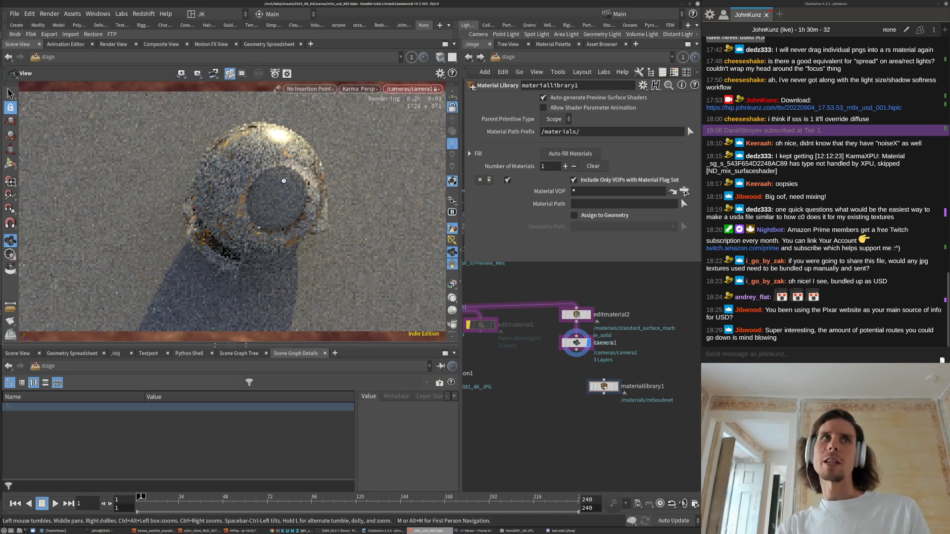
scroll(265, 213, up, 4)
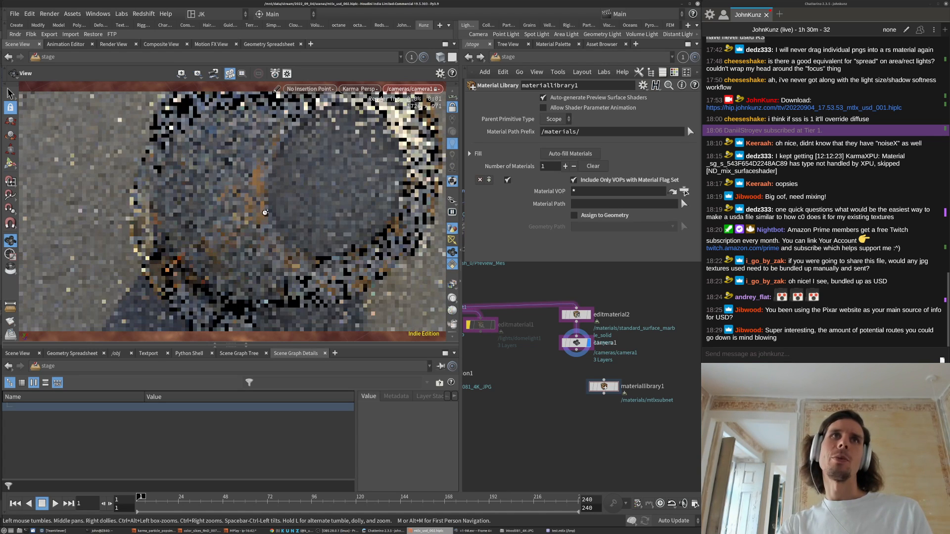
middle_drag(265, 212, 251, 268)
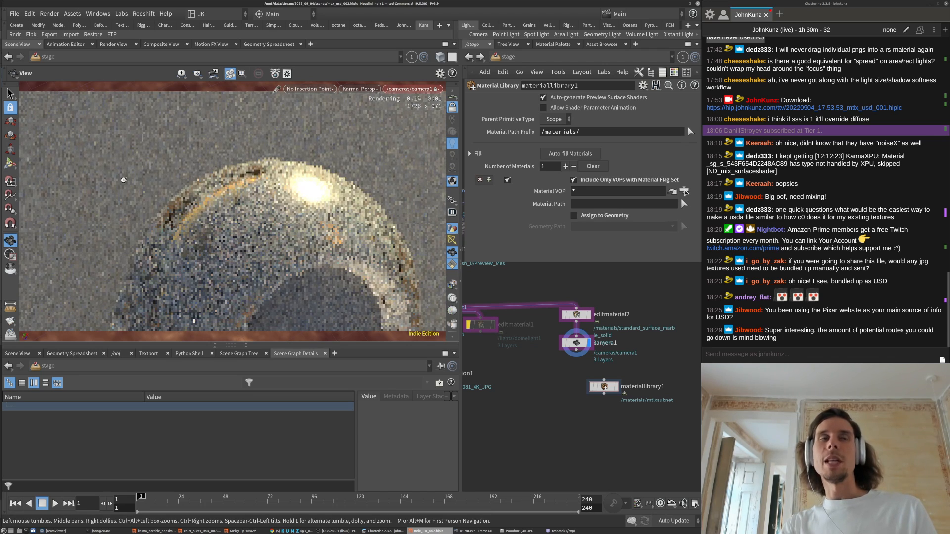
key(Return)
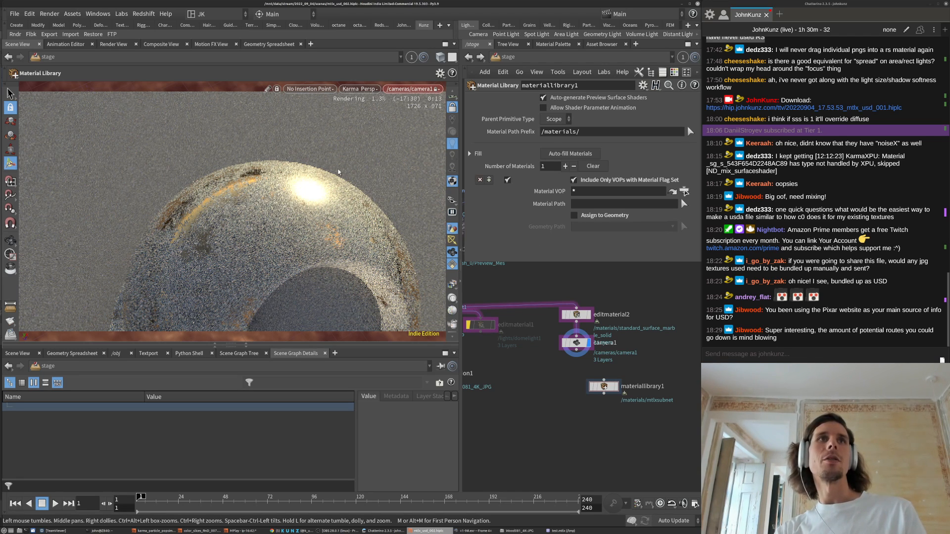
- Frame the whole shader ball from a low ground-level angle against the sky and let Karma render it
key(Escape)
drag(275, 238, 229, 168)
right_drag(229, 168, 288, 175)
drag(289, 175, 318, 318)
key(Return)
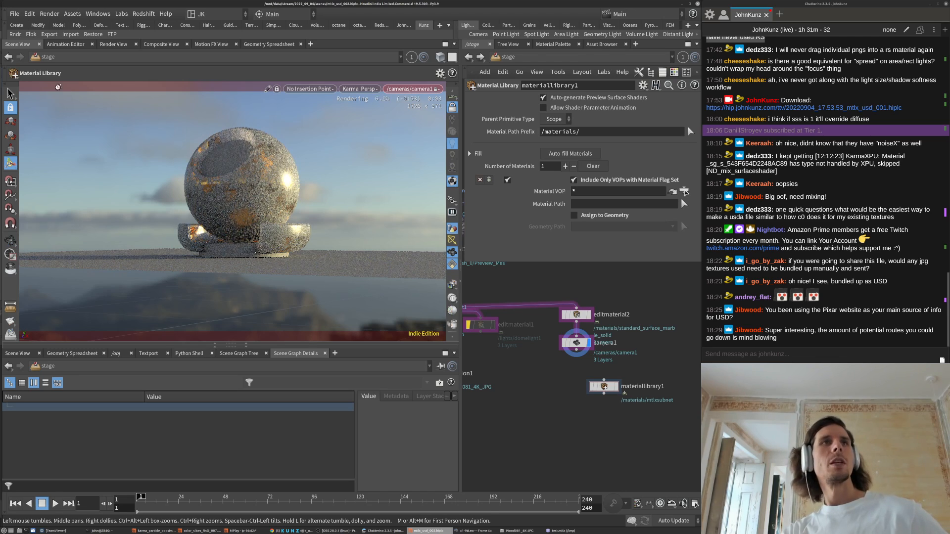
- Save the current Houdini scene file and bring up the OBS window with the streaming controls
click(14, 14)
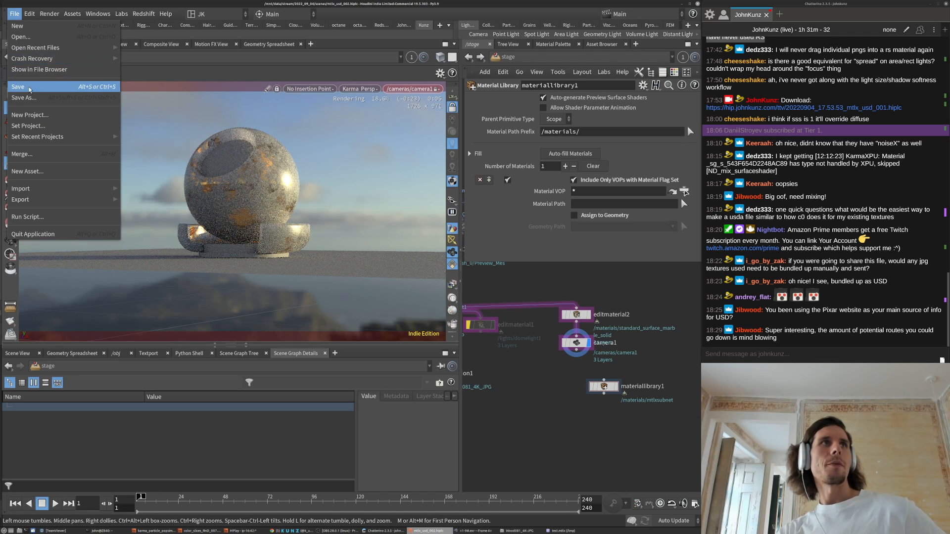
key(Return)
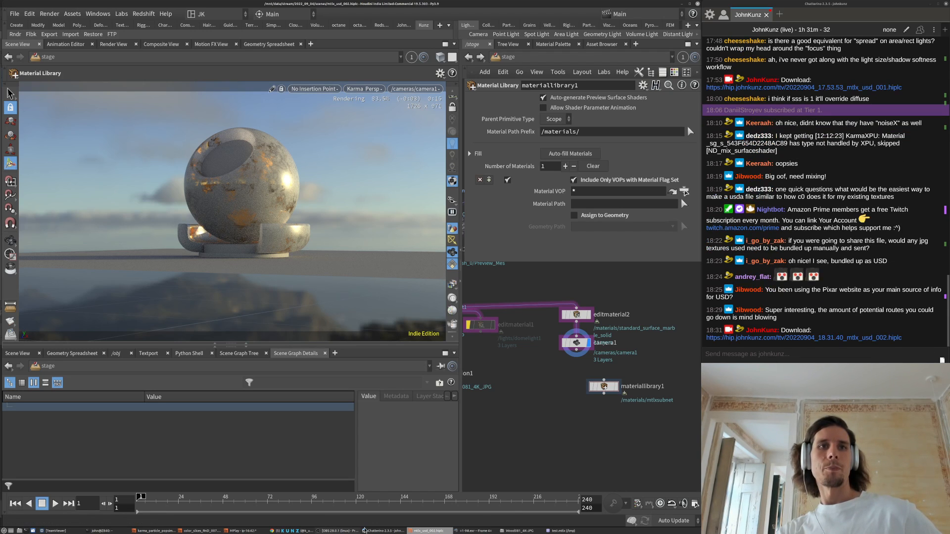
mouse_move(504, 532)
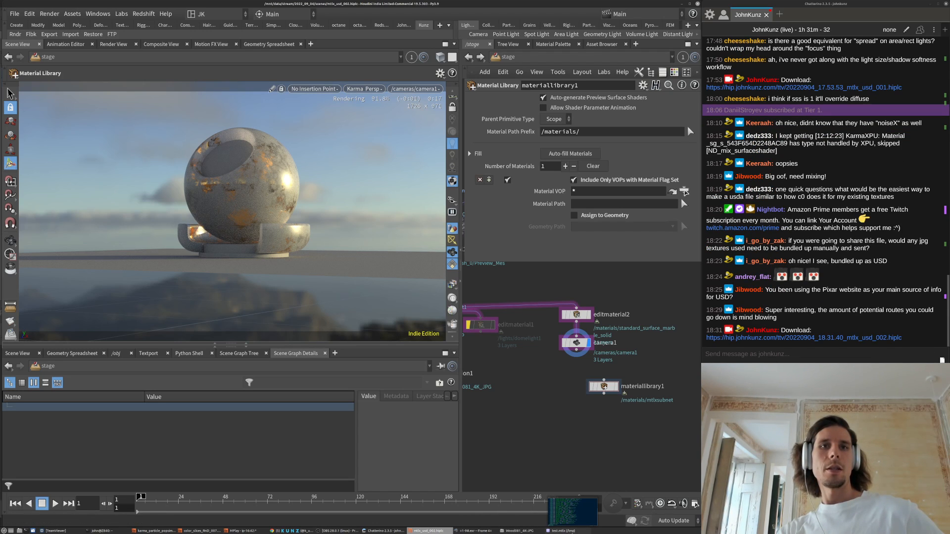
click(344, 531)
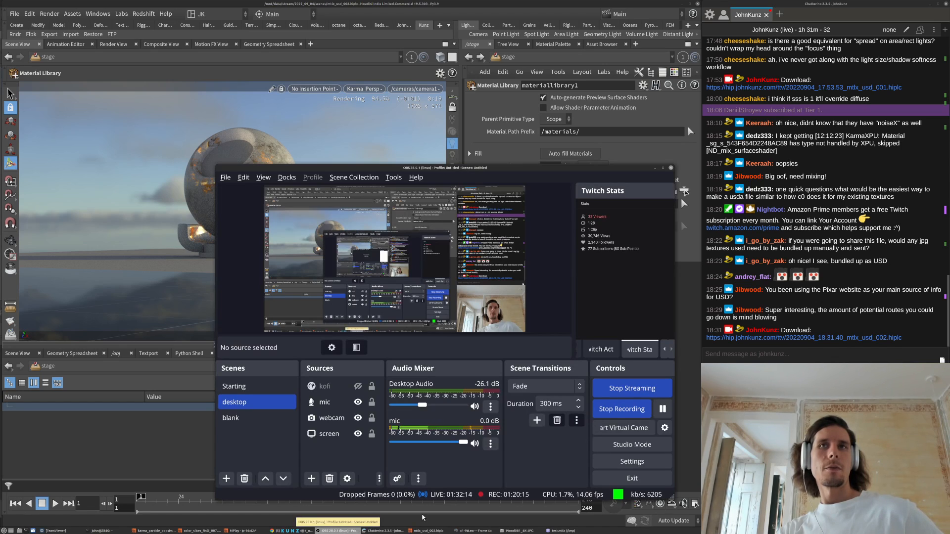